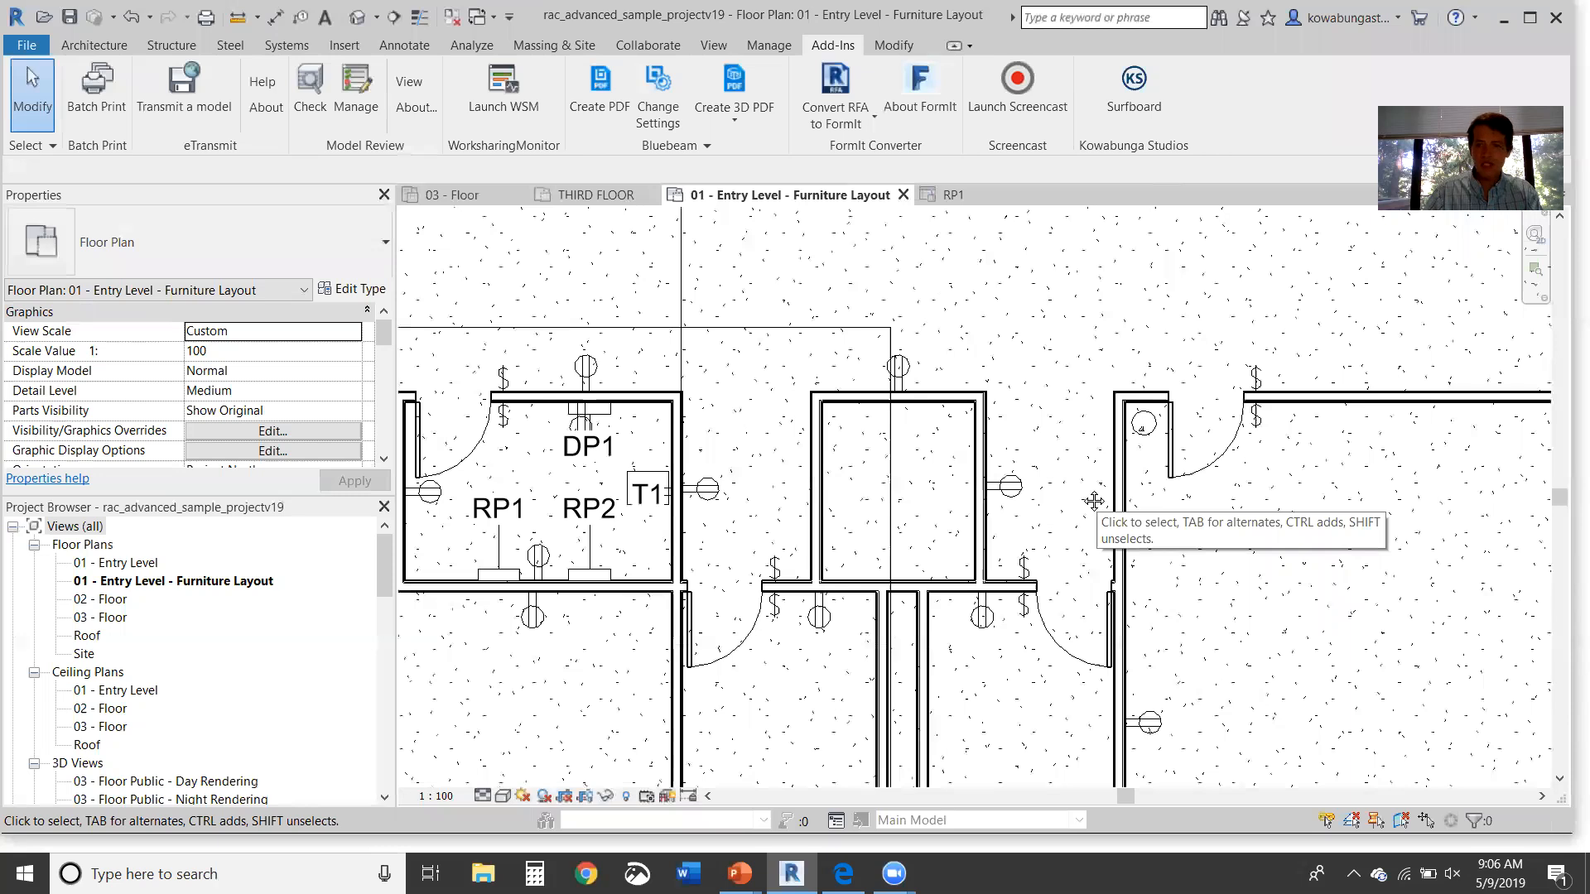
# Step: Select the duplex receptacle in the small room and open its Duplex Receptaclev19 type properties
pyautogui.moveTo(1033, 506); pyautogui.dragTo(935, 511, button='middle')
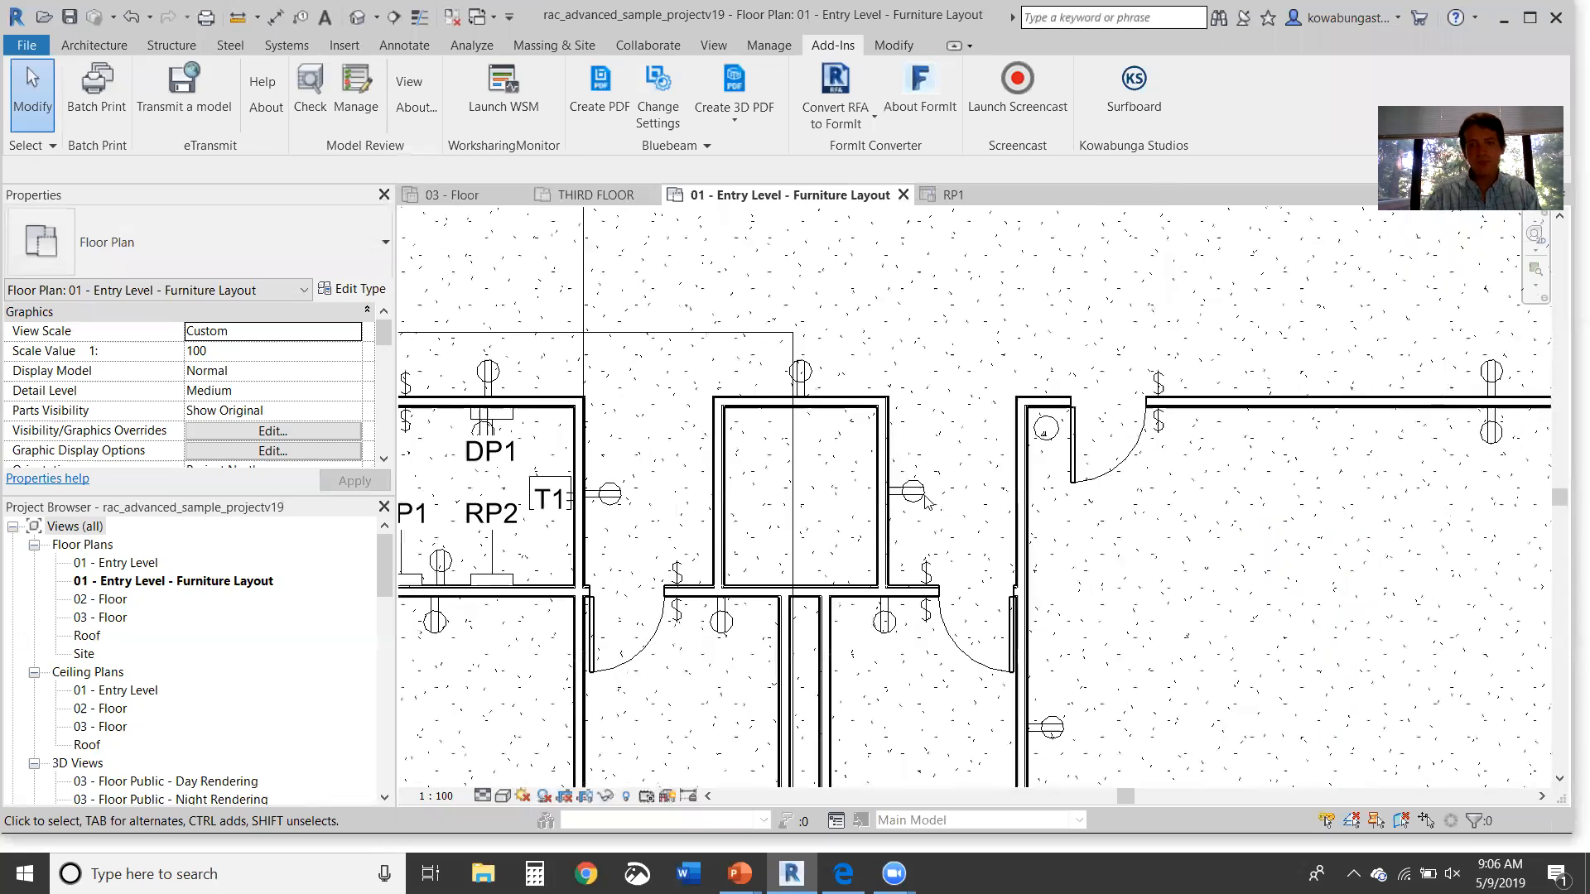
pyautogui.click(924, 484)
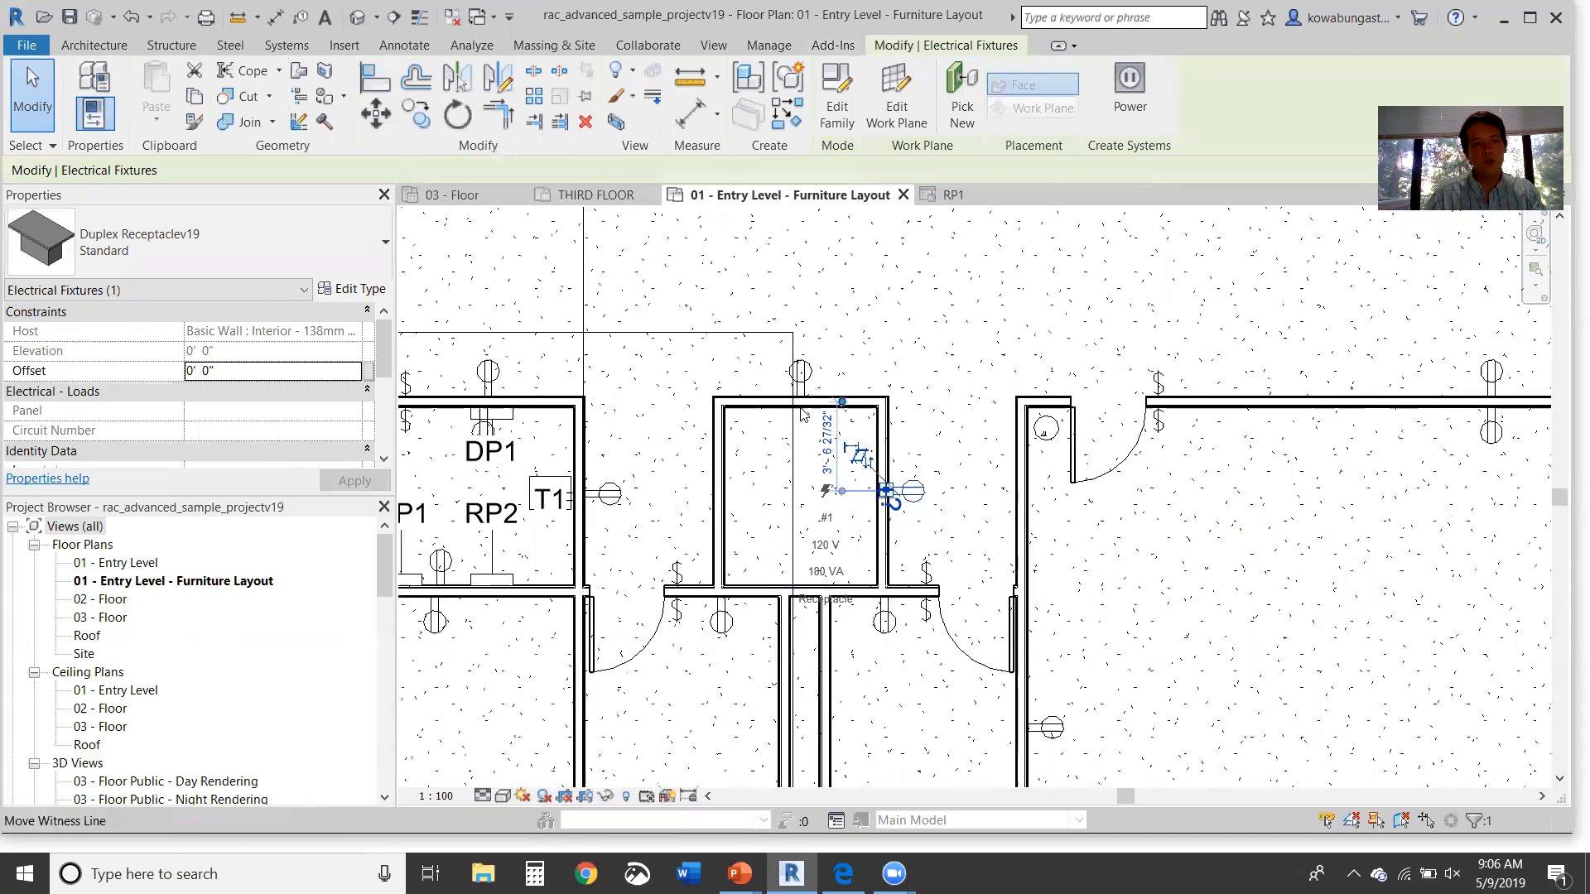
pyautogui.click(363, 291)
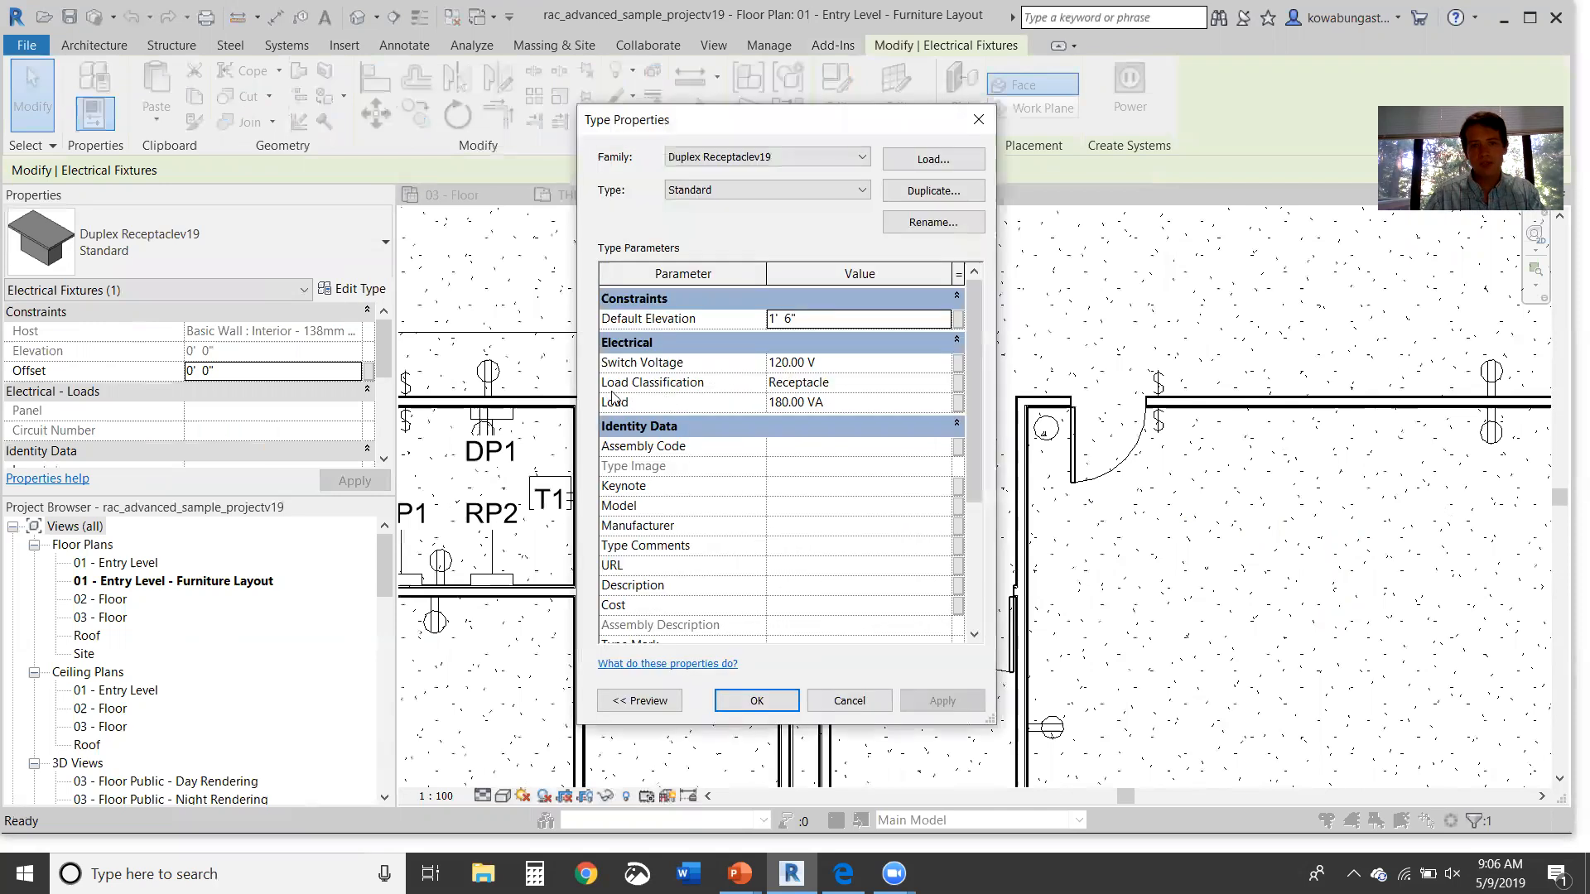
# Step: Browse the Receptacle load classification, which uses the Receptacle demand factor and Power space class
pyautogui.click(832, 387)
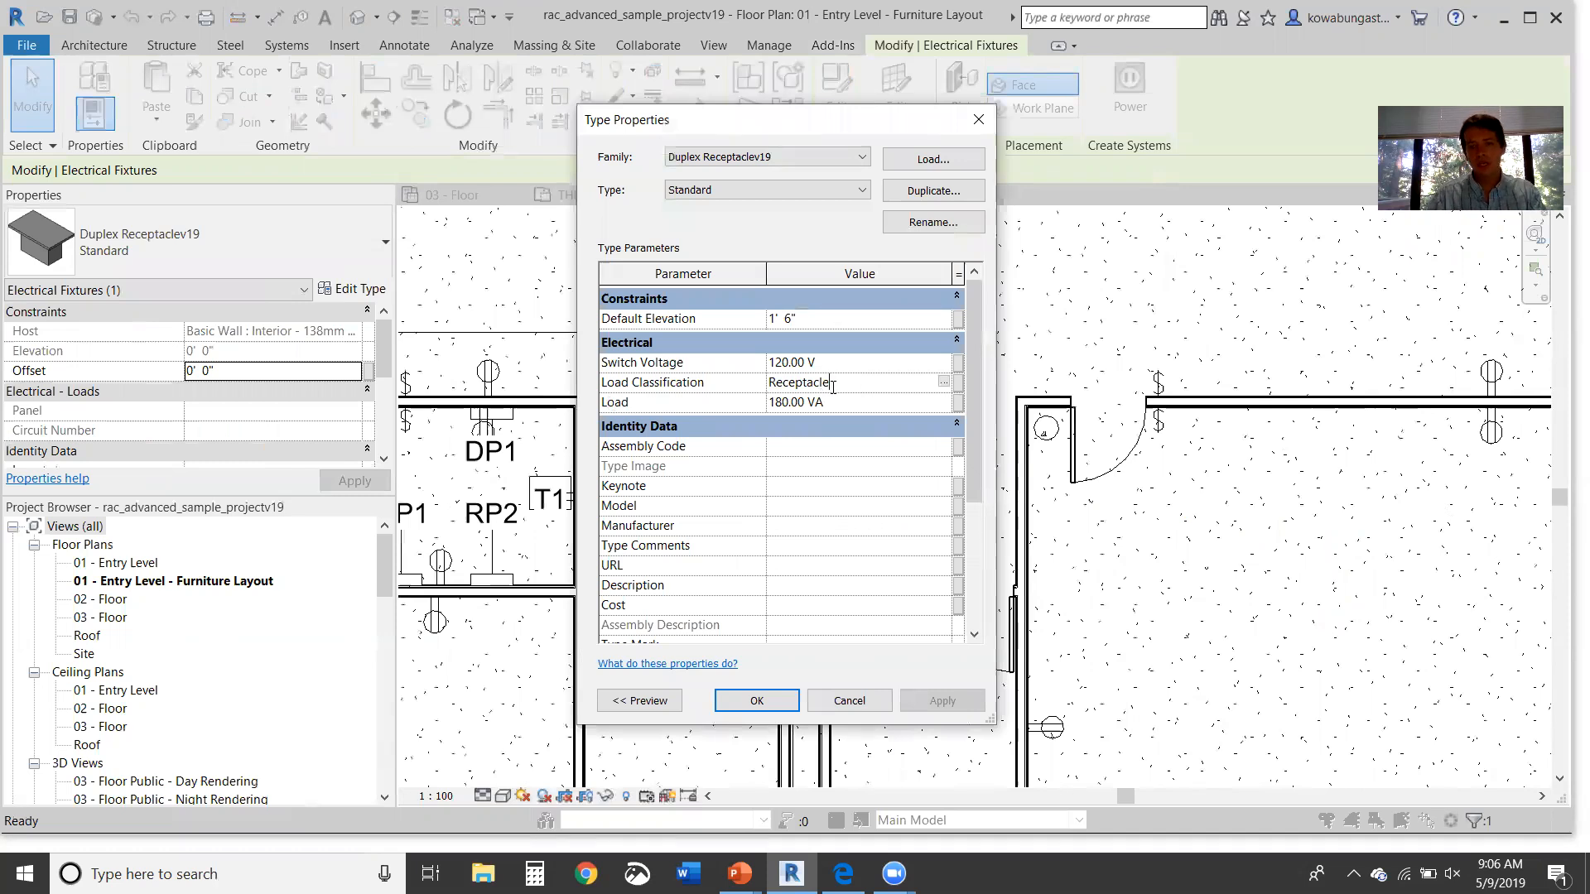
pyautogui.click(945, 383)
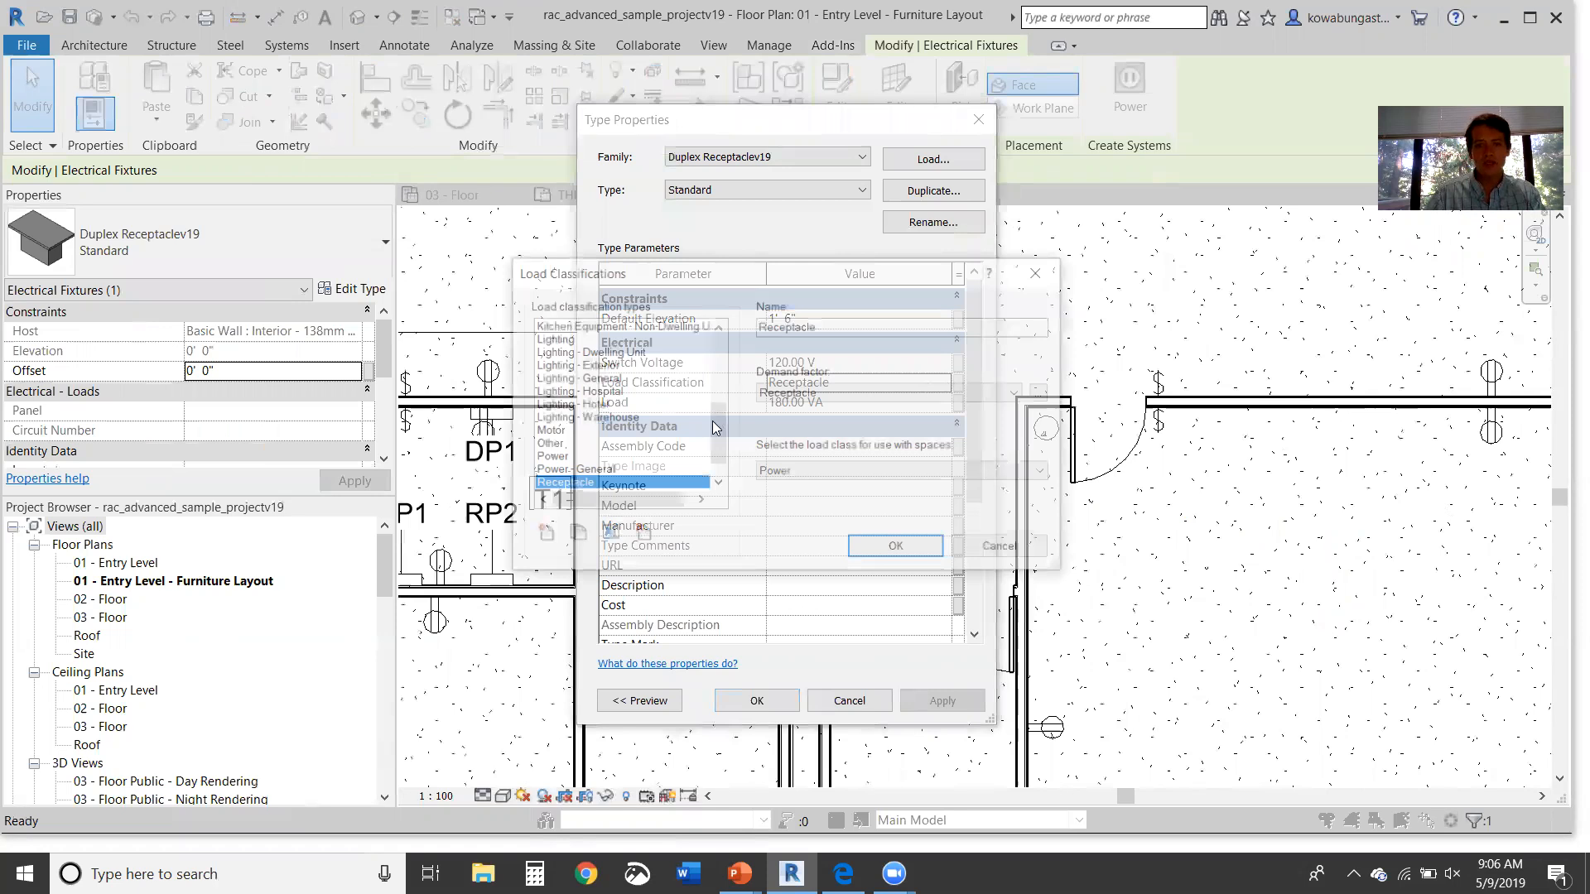
pyautogui.moveTo(712, 463)
pyautogui.mouseDown()
pyautogui.moveTo(728, 357)
pyautogui.moveTo(717, 448)
pyautogui.mouseUp()
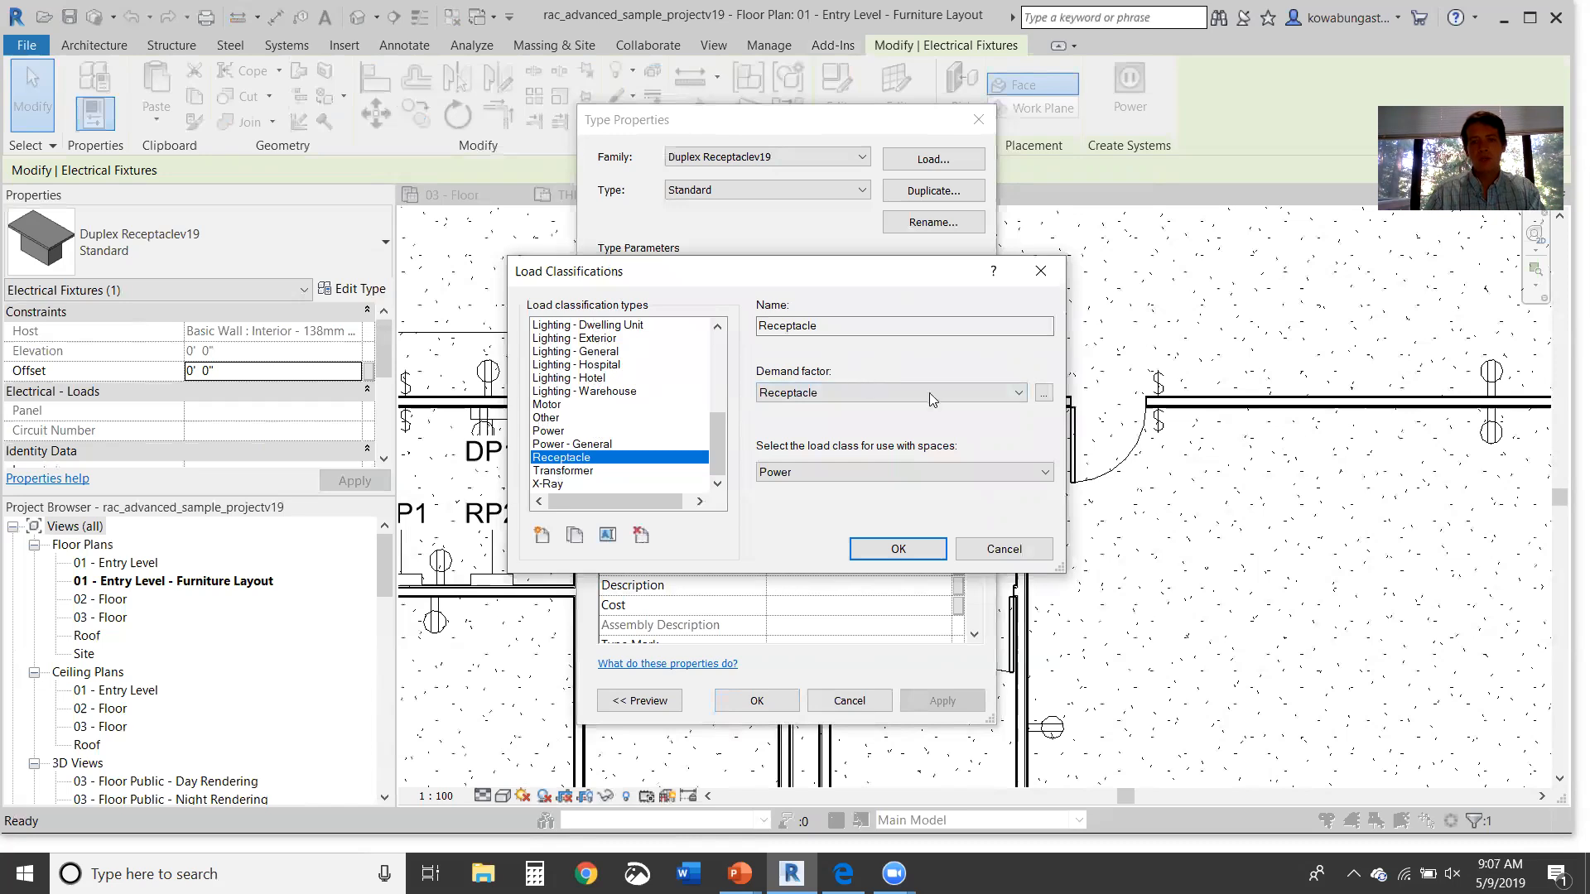
pyautogui.click(1042, 393)
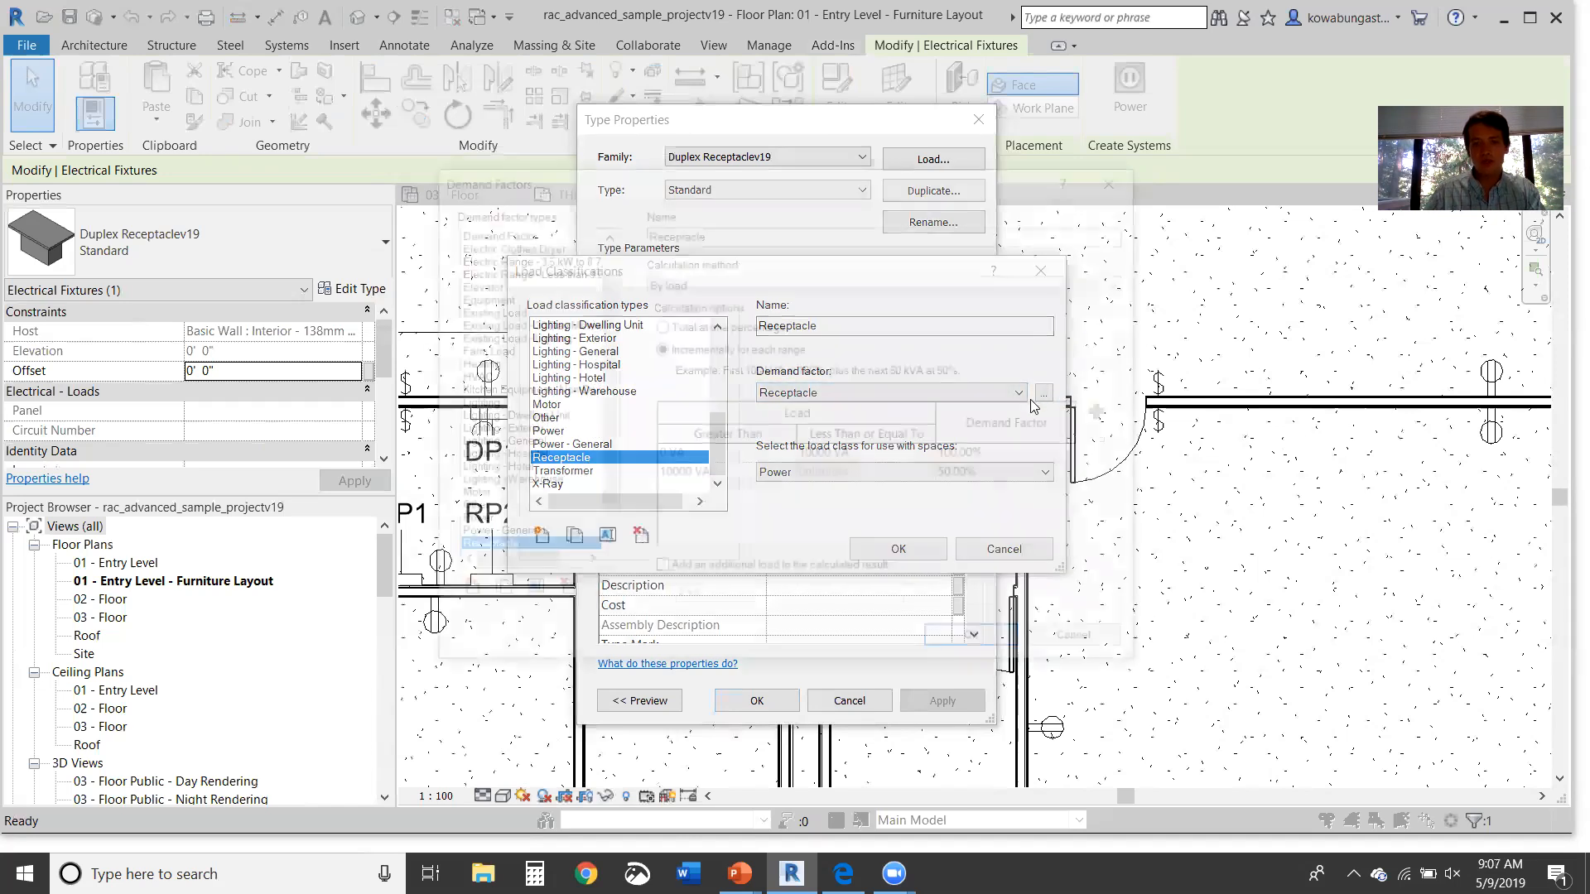
# Step: Review the Lighting - Hotel, Lighting - Hospital, Lighting and Heating demand factor settings
pyautogui.click(792, 28)
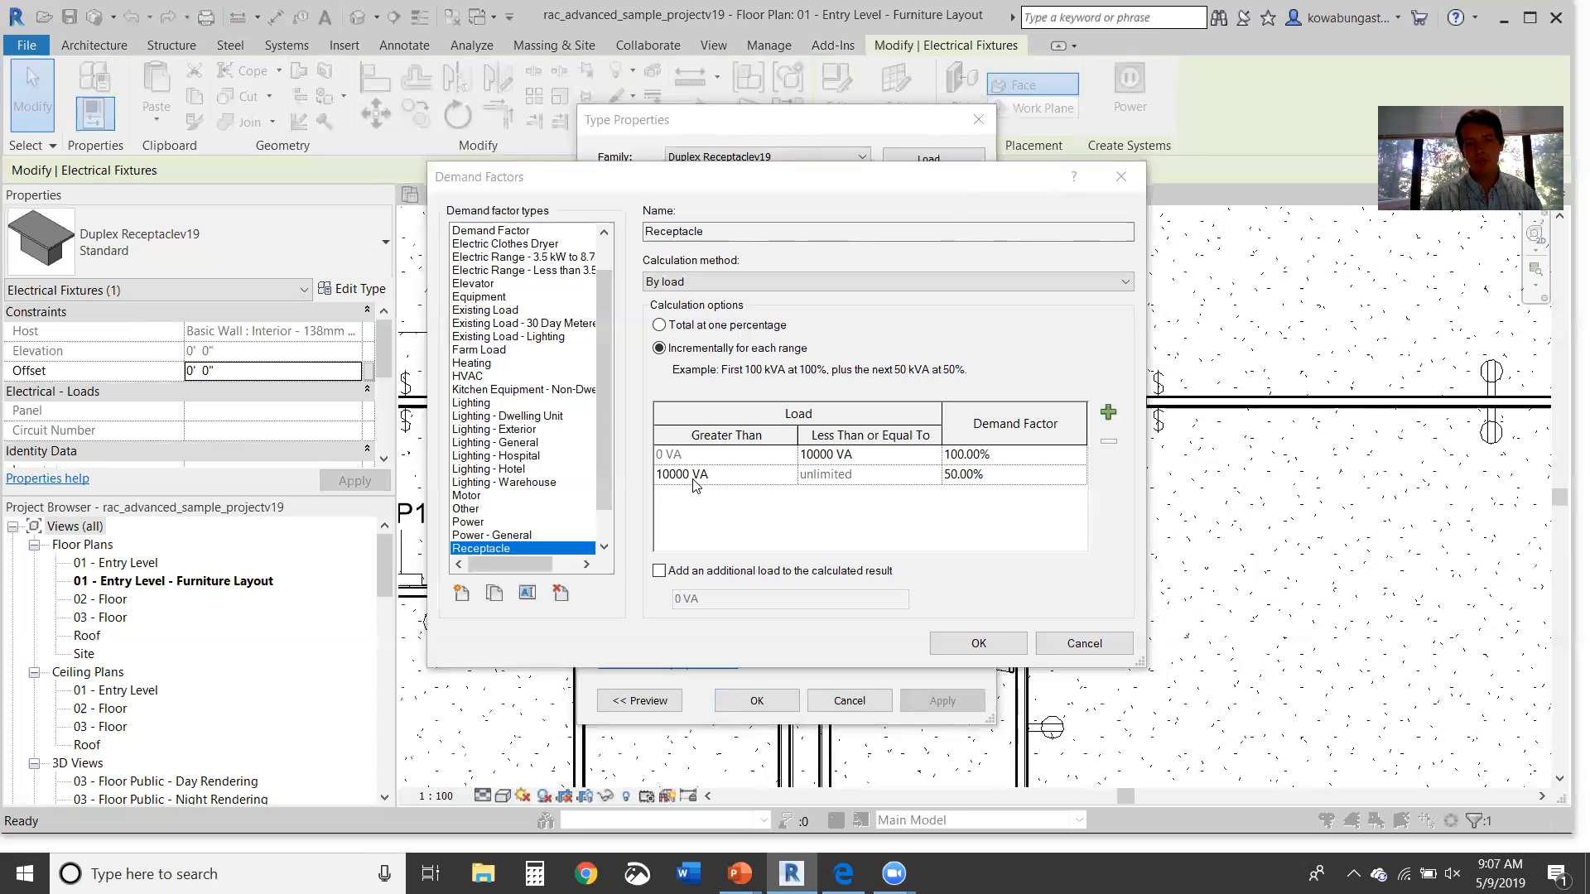
pyautogui.click(484, 469)
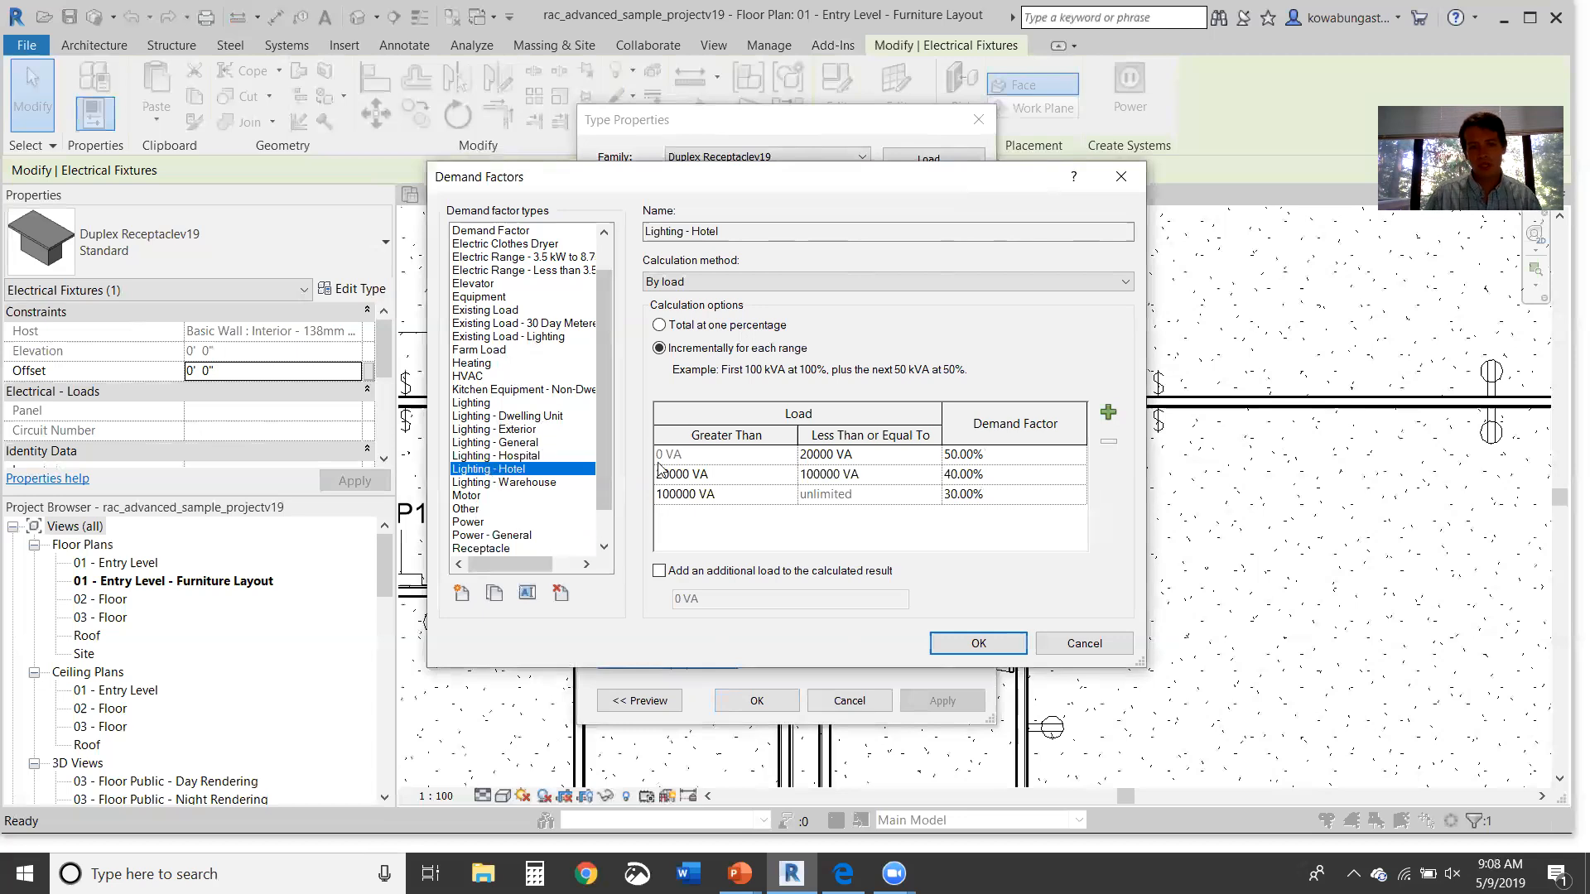
pyautogui.click(538, 456)
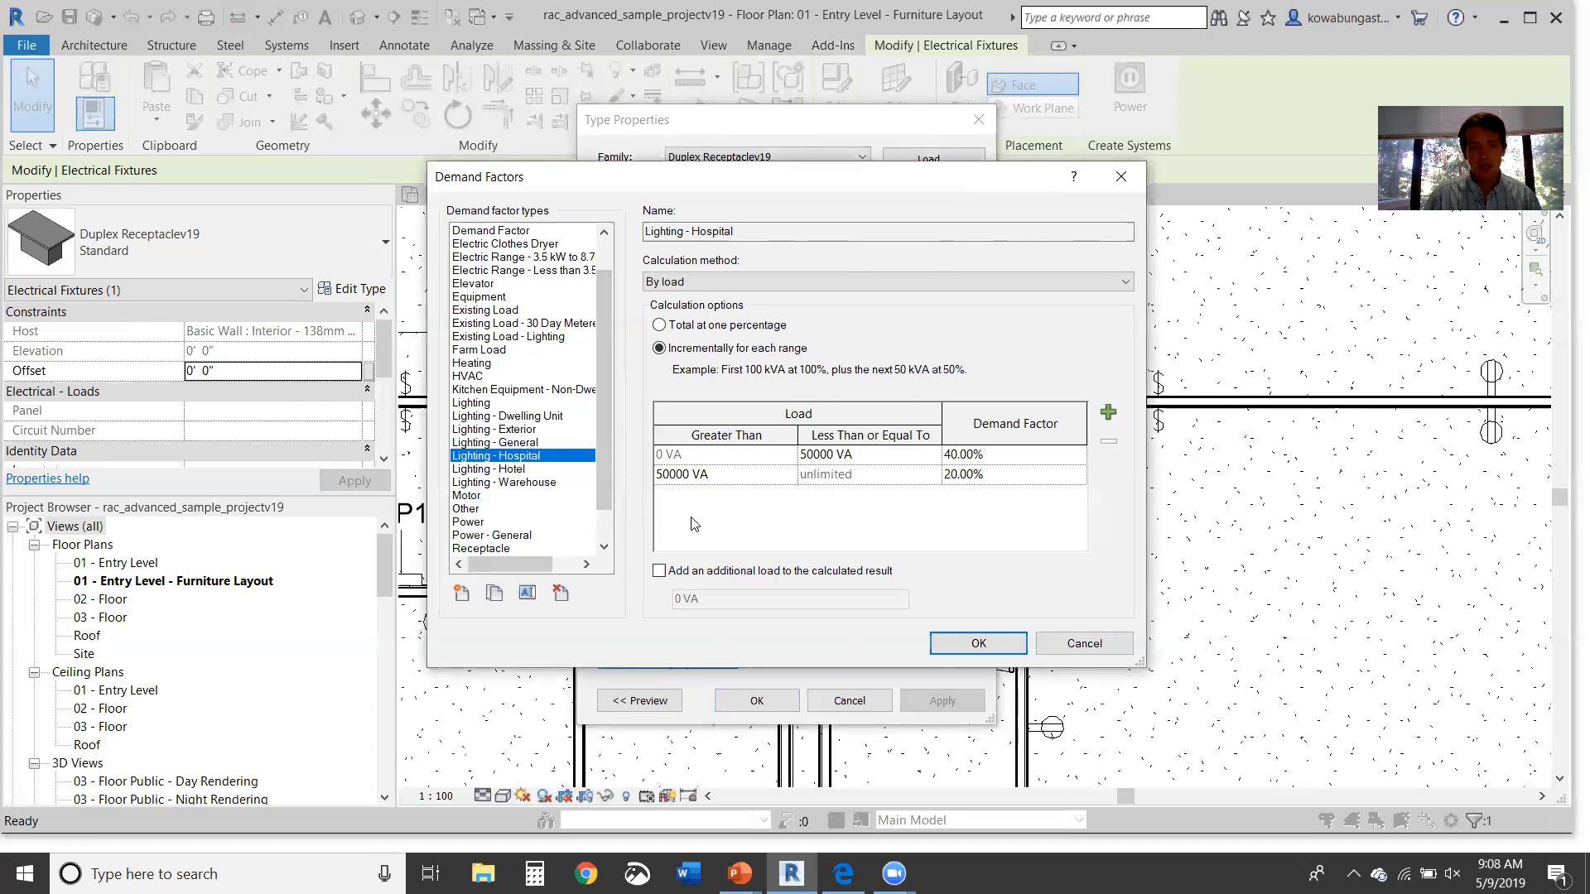
pyautogui.click(521, 403)
pyautogui.click(511, 364)
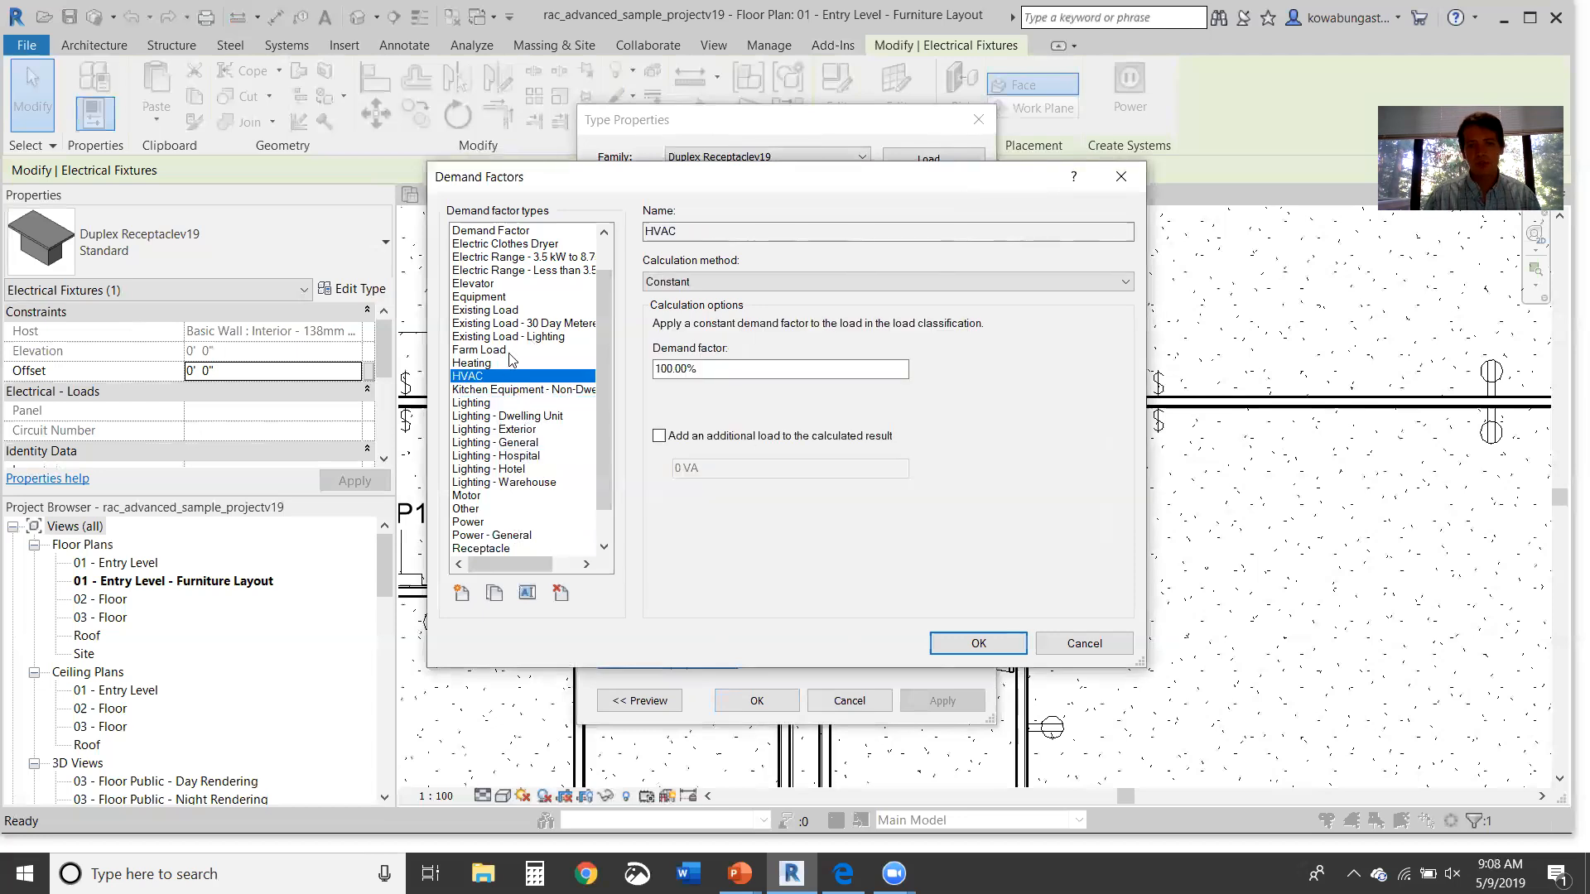
# Step: Review the Farm Load, Electric Range, Receptacle, Transformer, Other, Motor and HVAC demand factors
pyautogui.click(510, 350)
pyautogui.scroll(1, 530, 368)
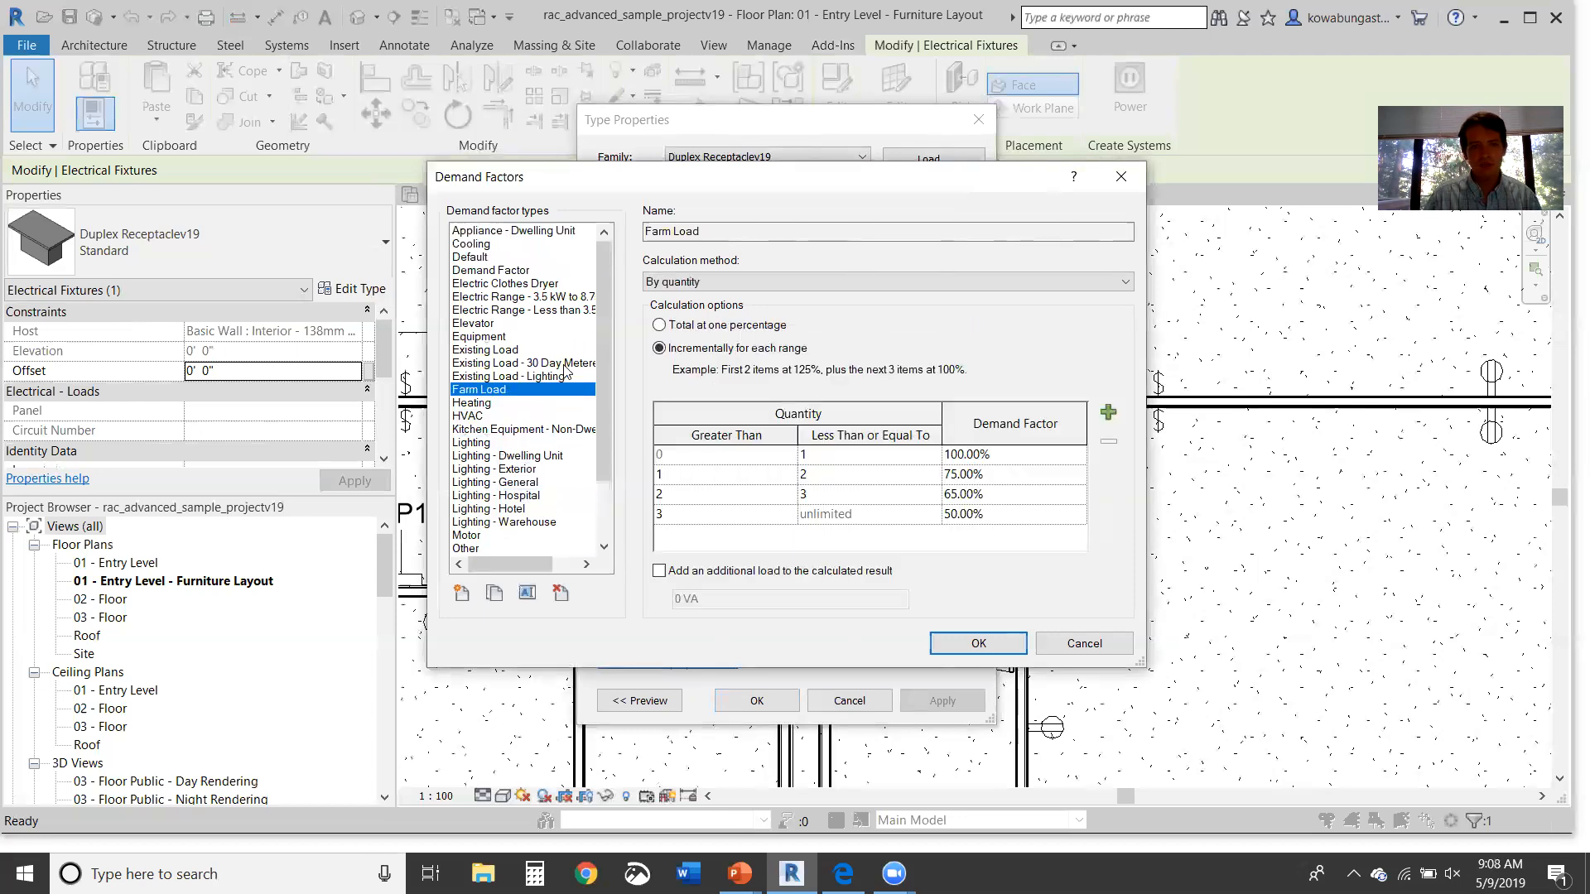
pyautogui.click(501, 298)
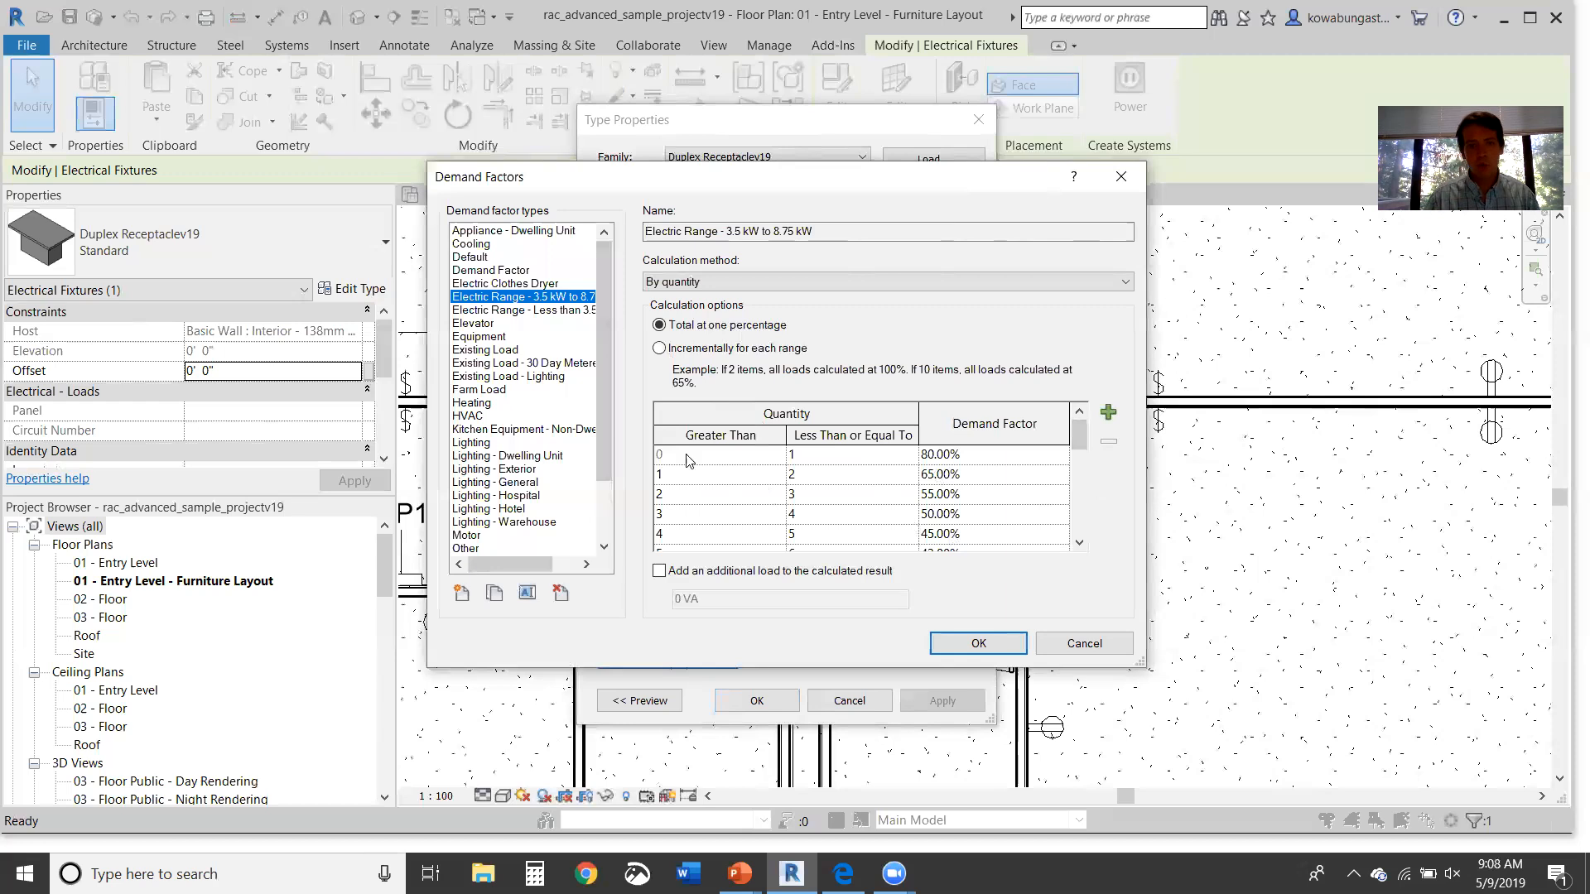
pyautogui.scroll(-1, 599, 460)
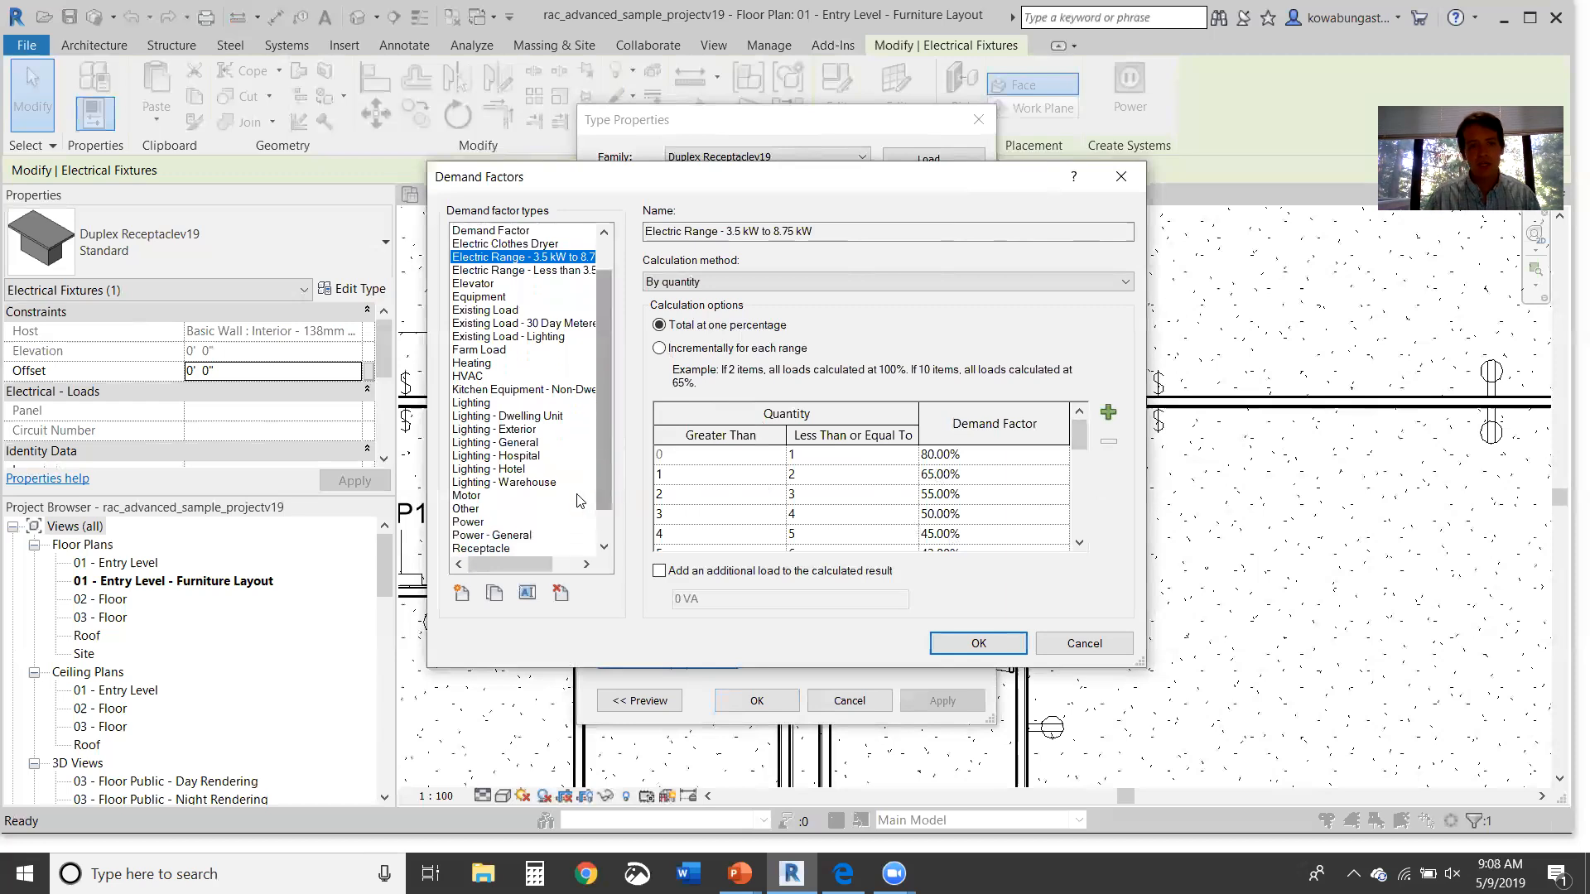
pyautogui.scroll(-1, 577, 500)
pyautogui.click(557, 511)
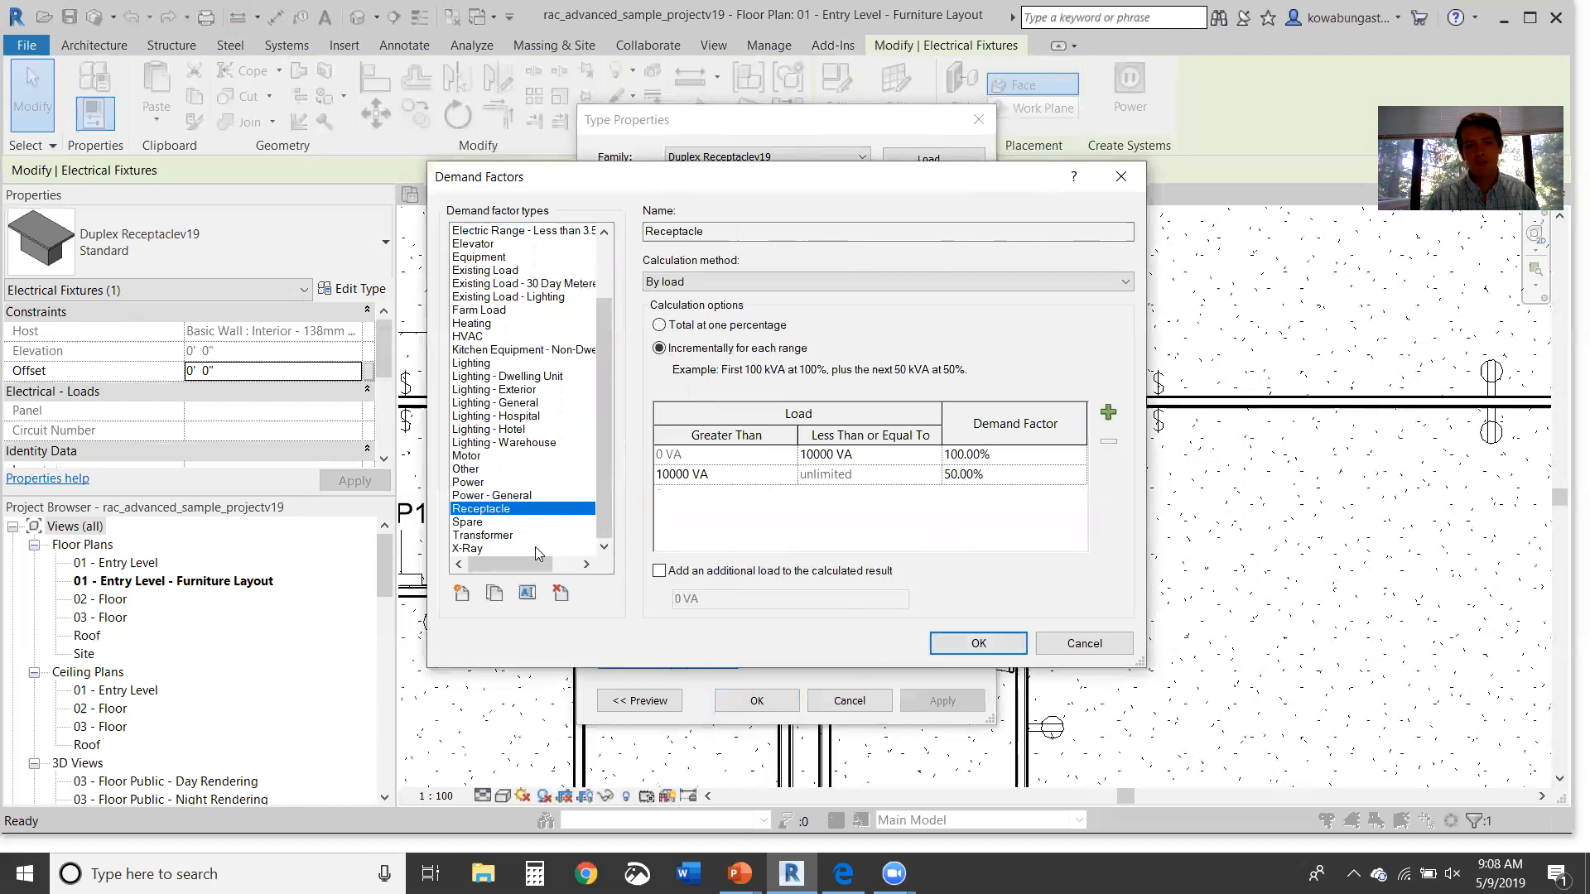
pyautogui.click(513, 537)
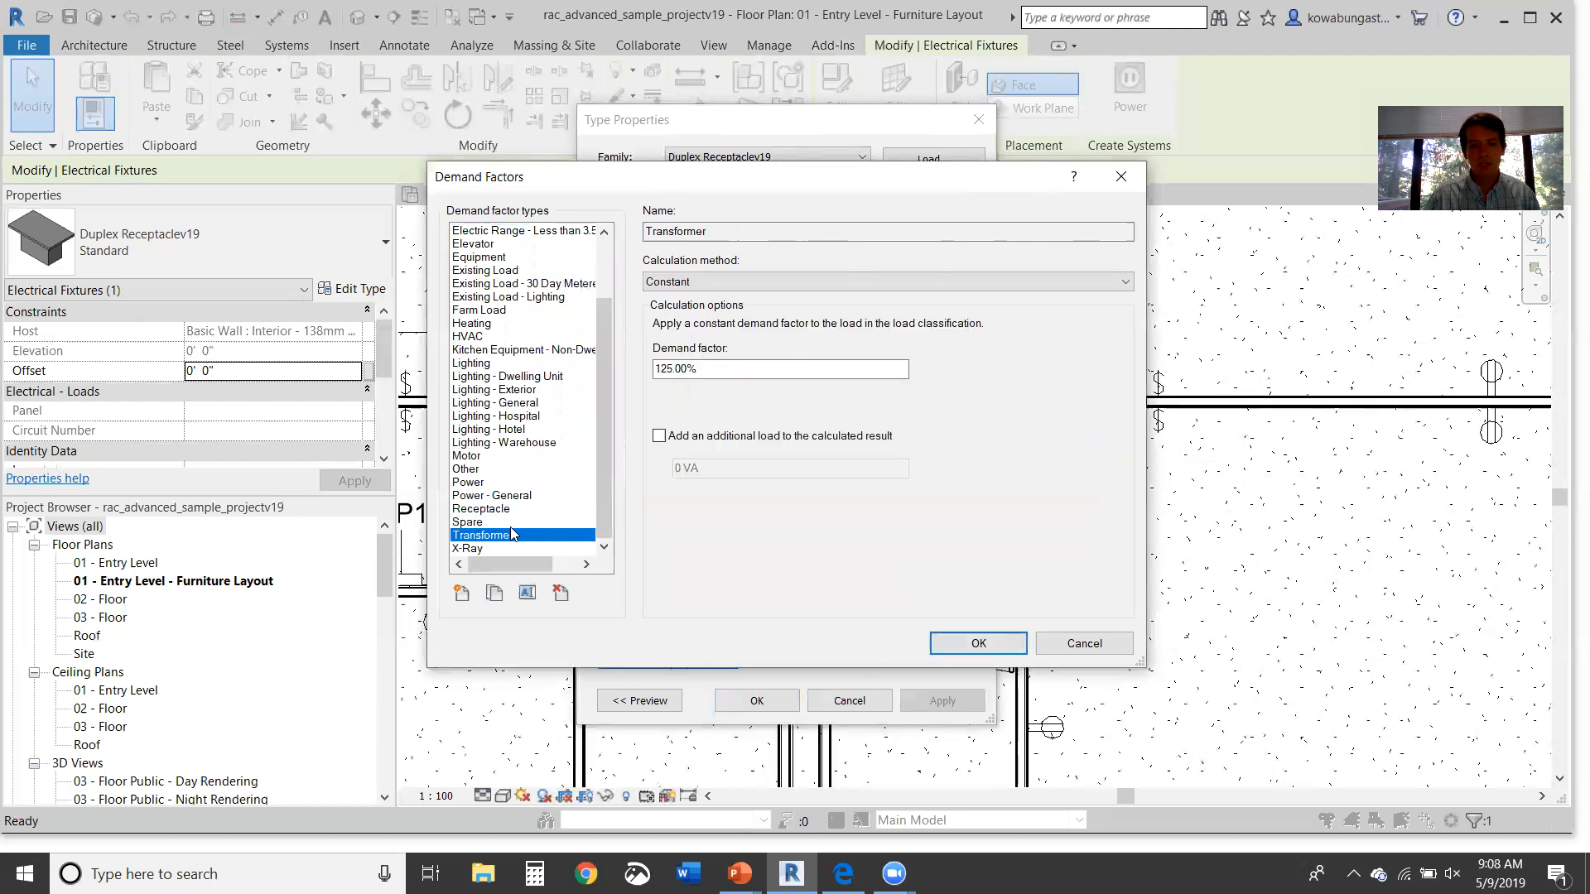
pyautogui.click(534, 509)
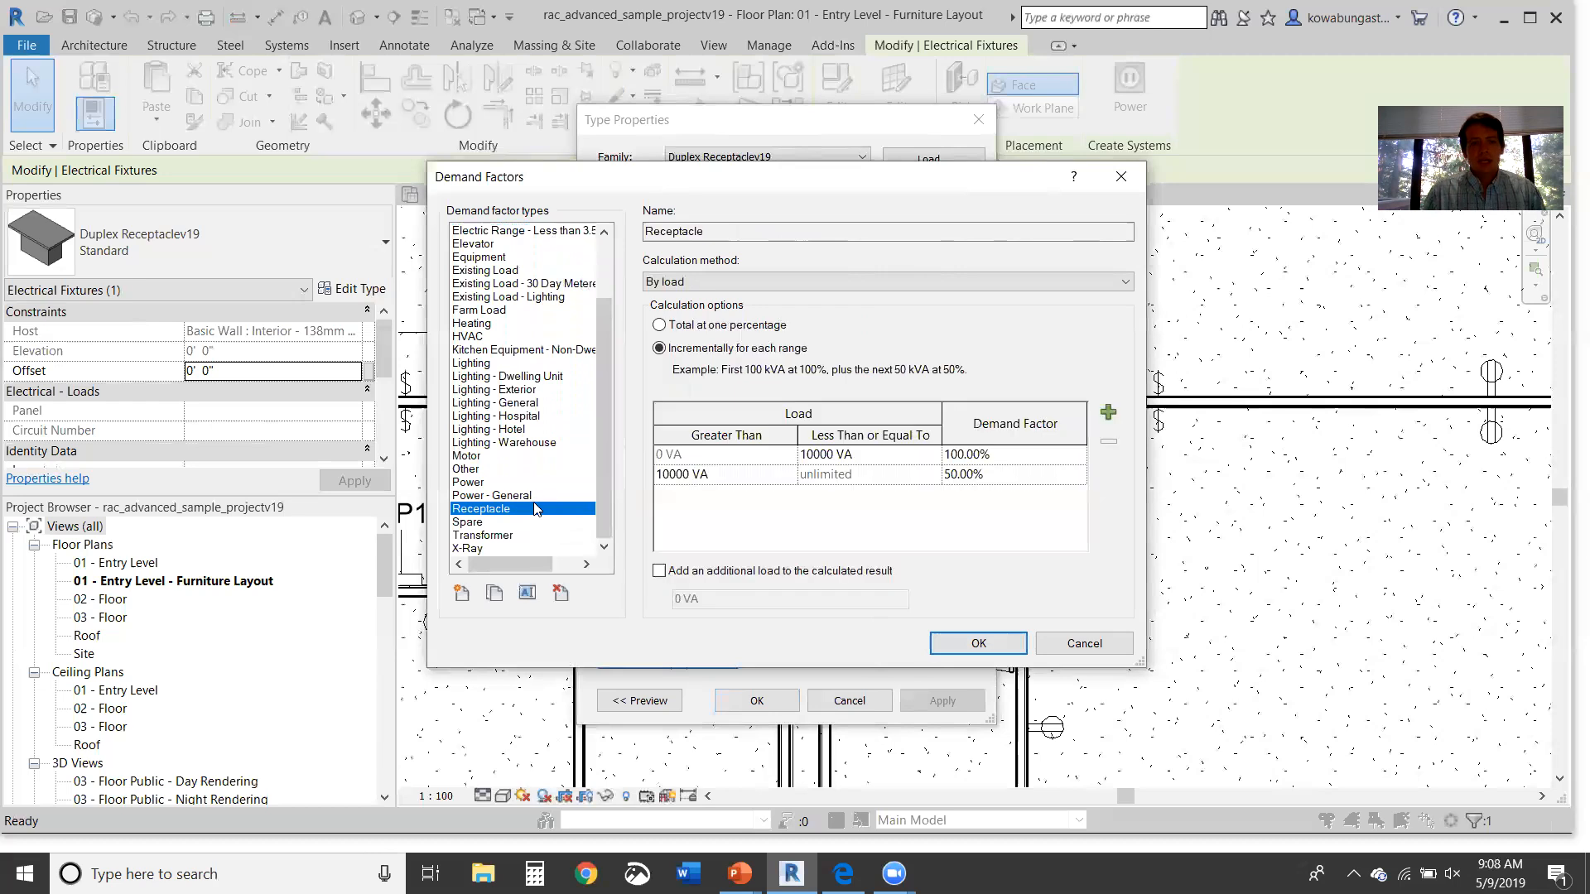
pyautogui.click(547, 468)
pyautogui.click(546, 455)
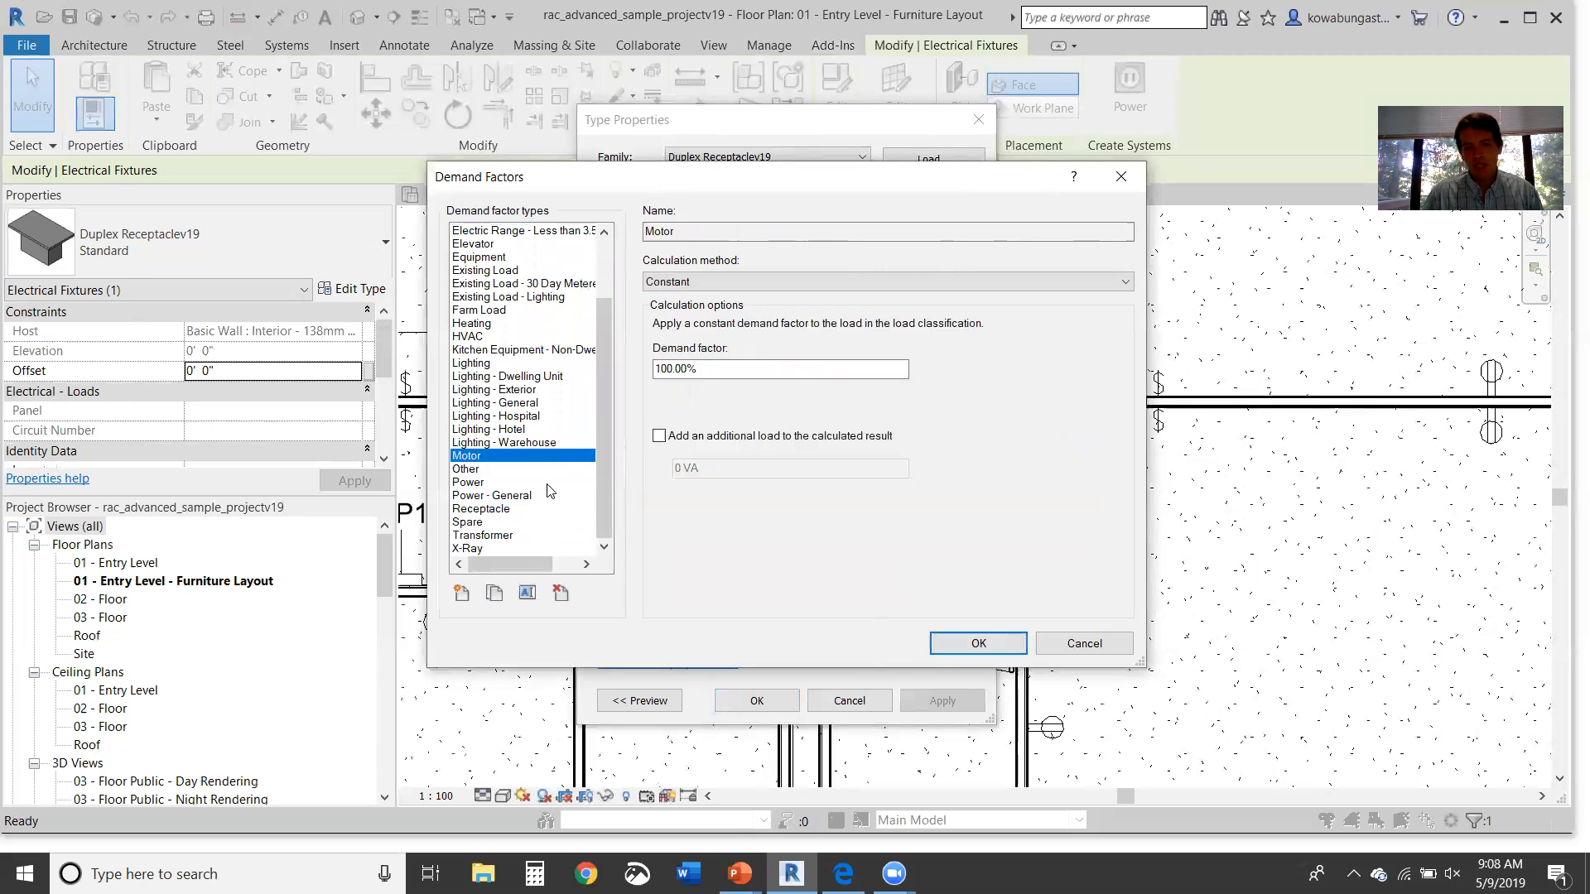
pyautogui.click(519, 340)
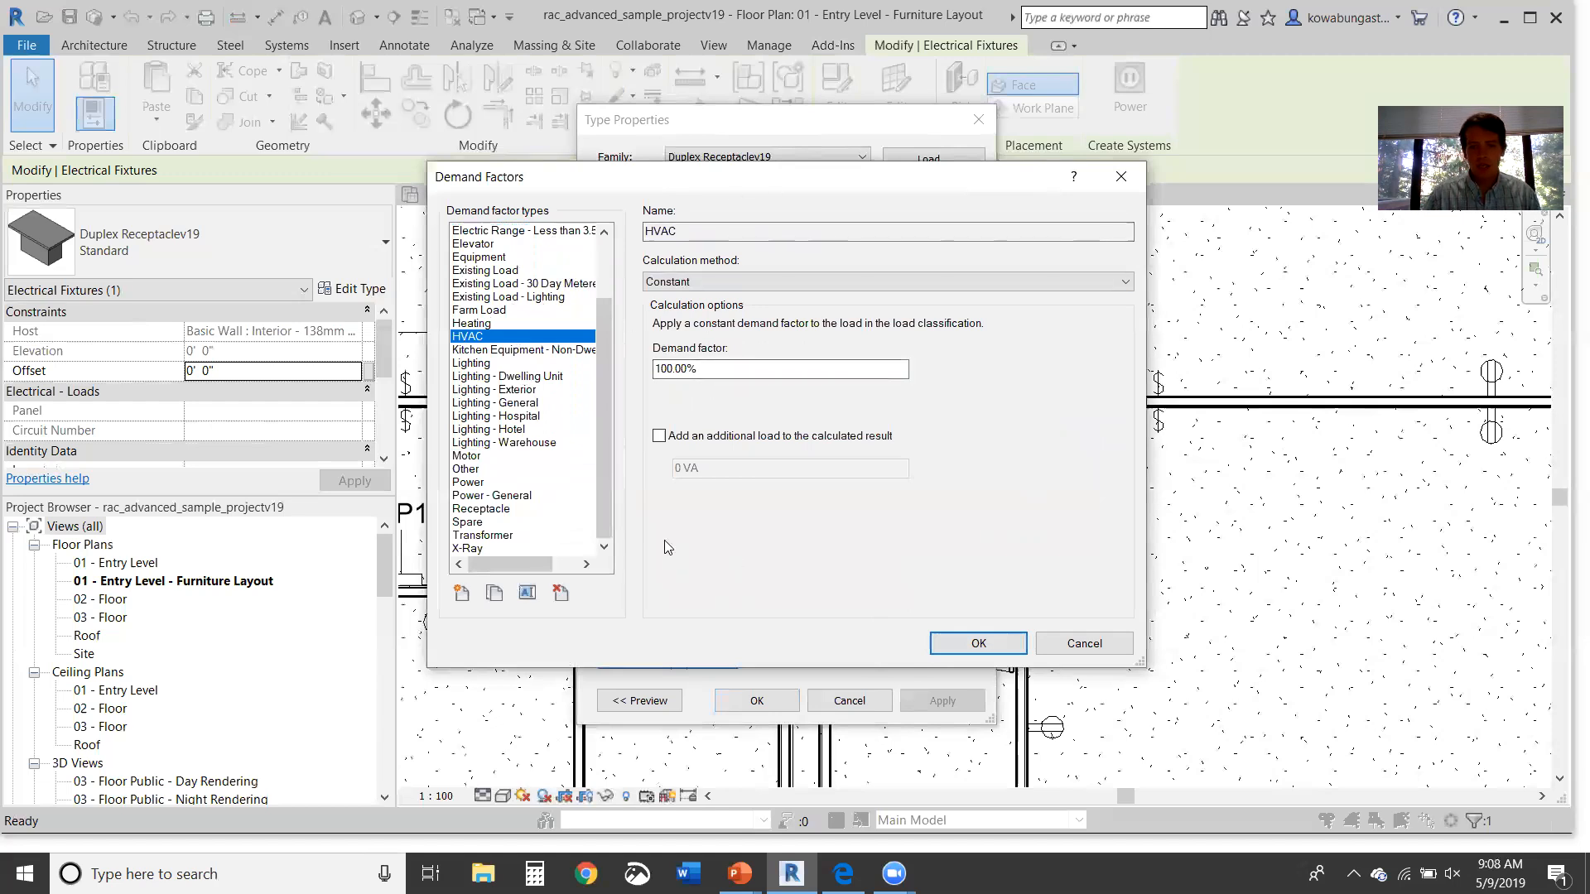
pyautogui.click(496, 510)
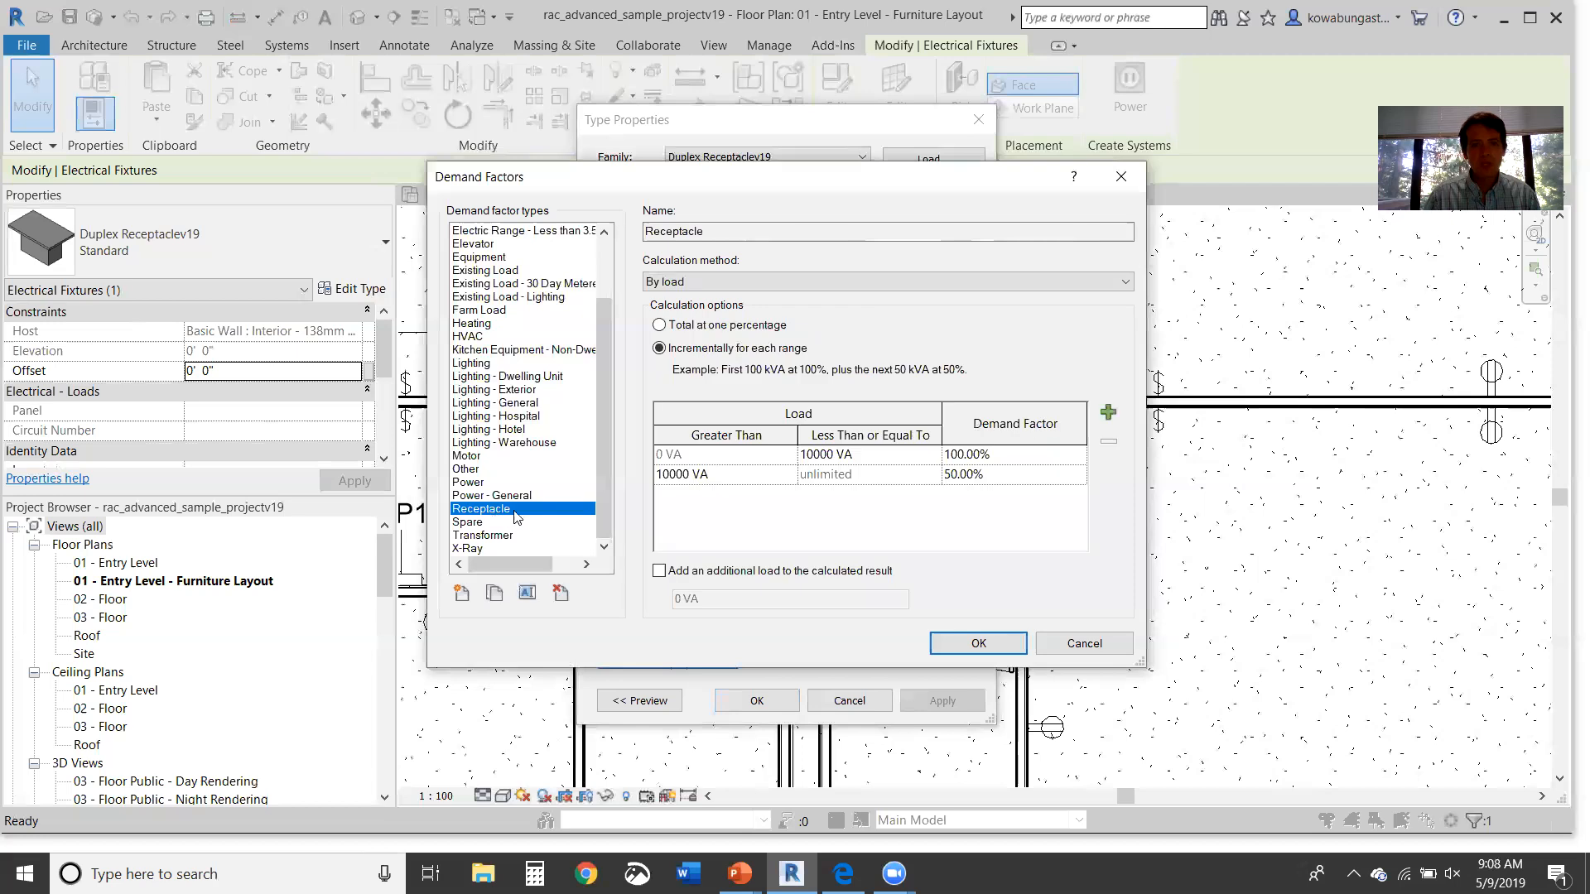
# Step: Close the Demand Factors, Load Classifications and Type Properties dialogs and open the MEP electrical settings
pyautogui.click(977, 645)
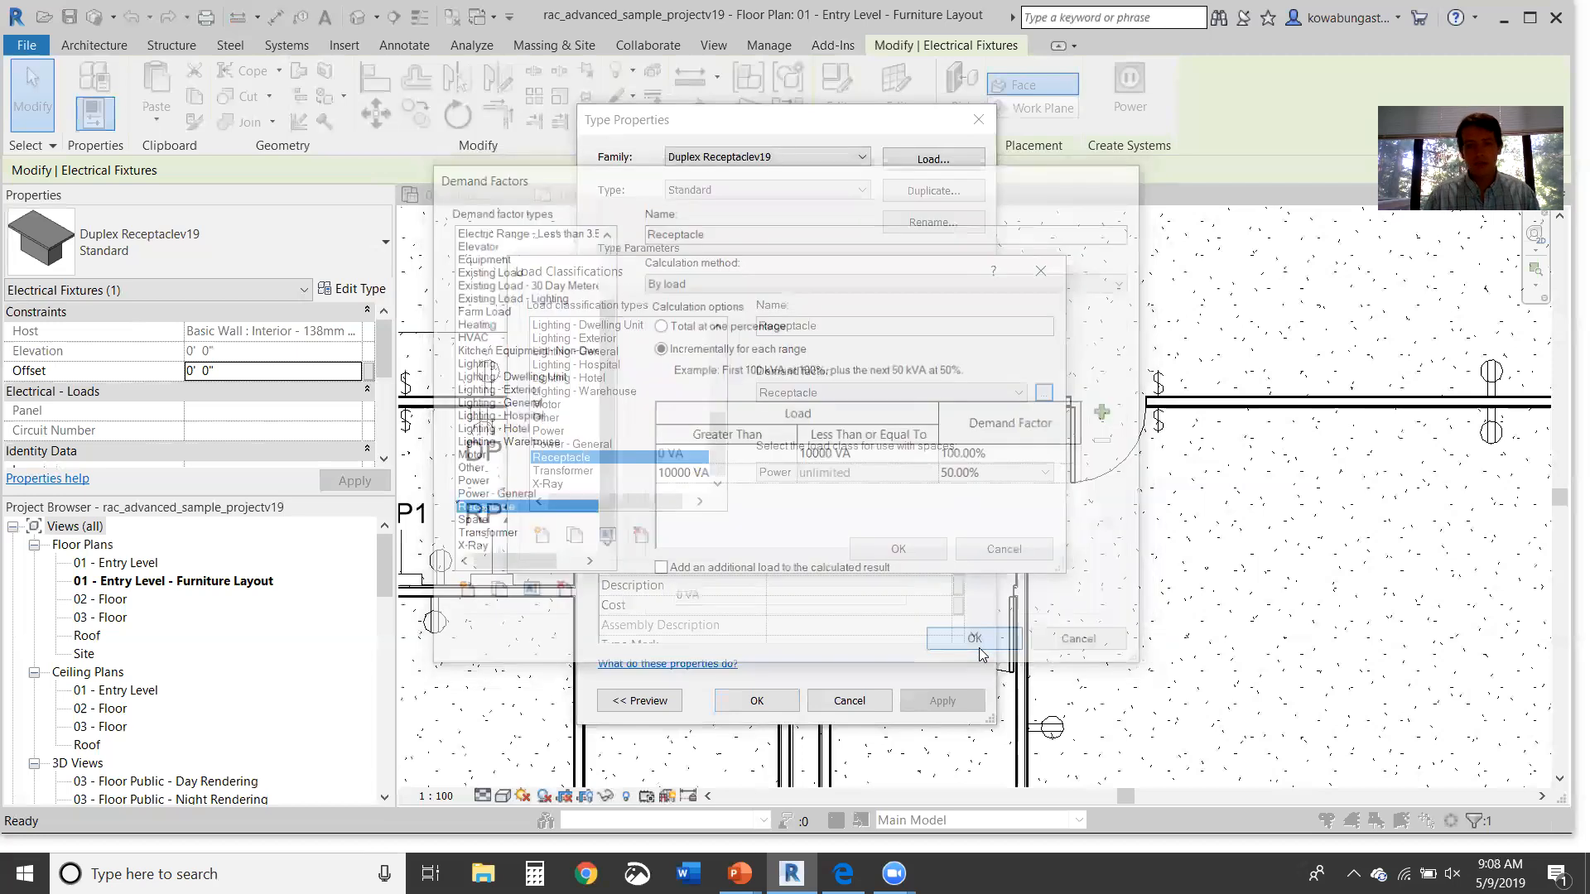
pyautogui.click(883, 550)
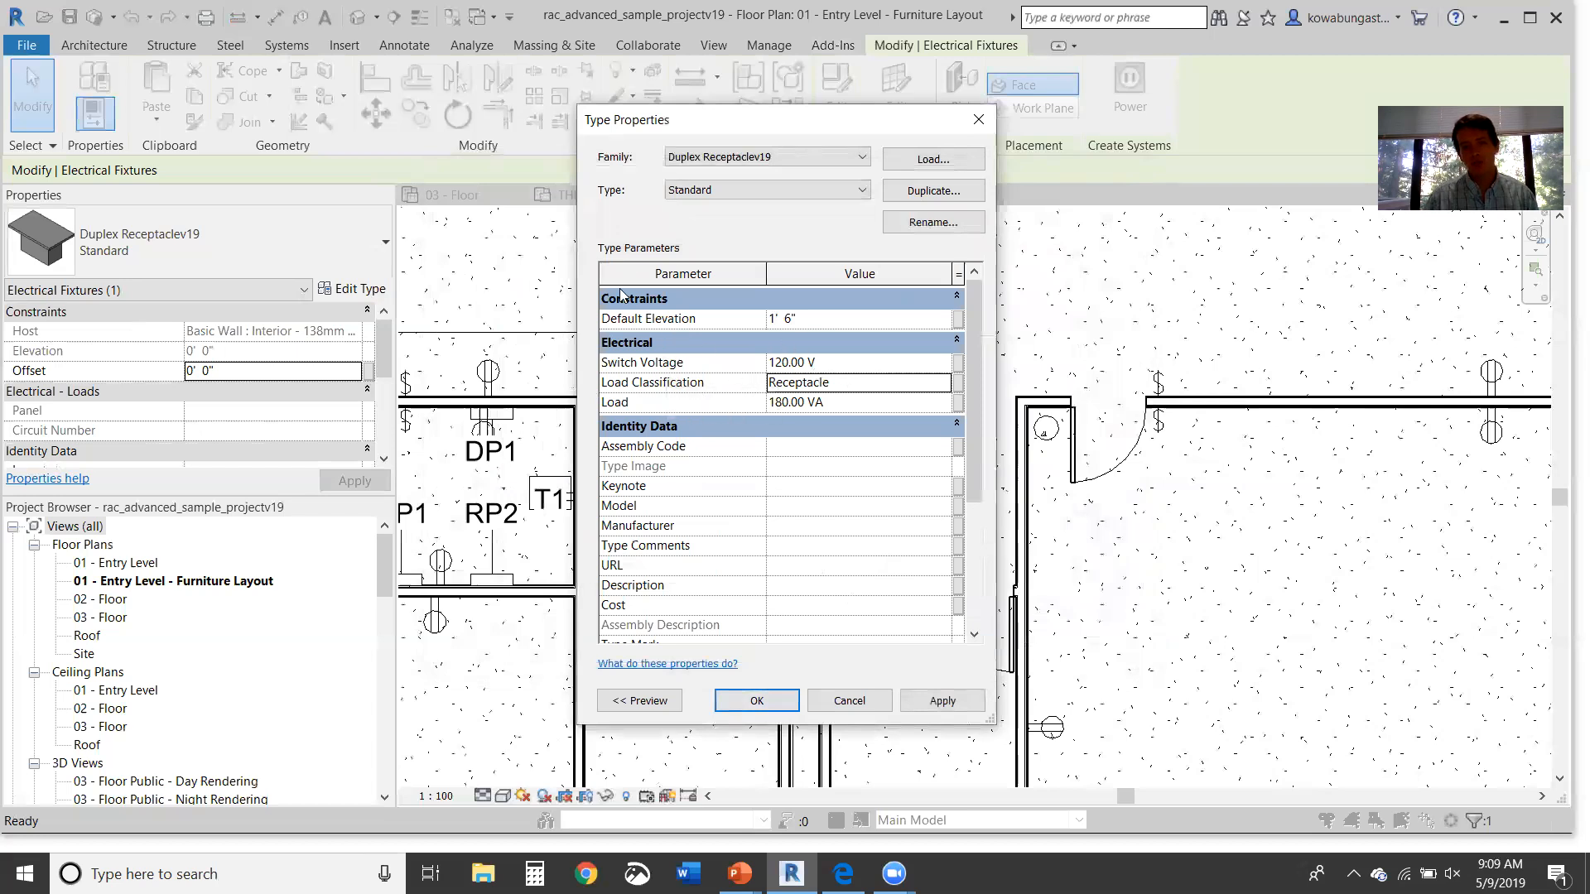
pyautogui.click(954, 384)
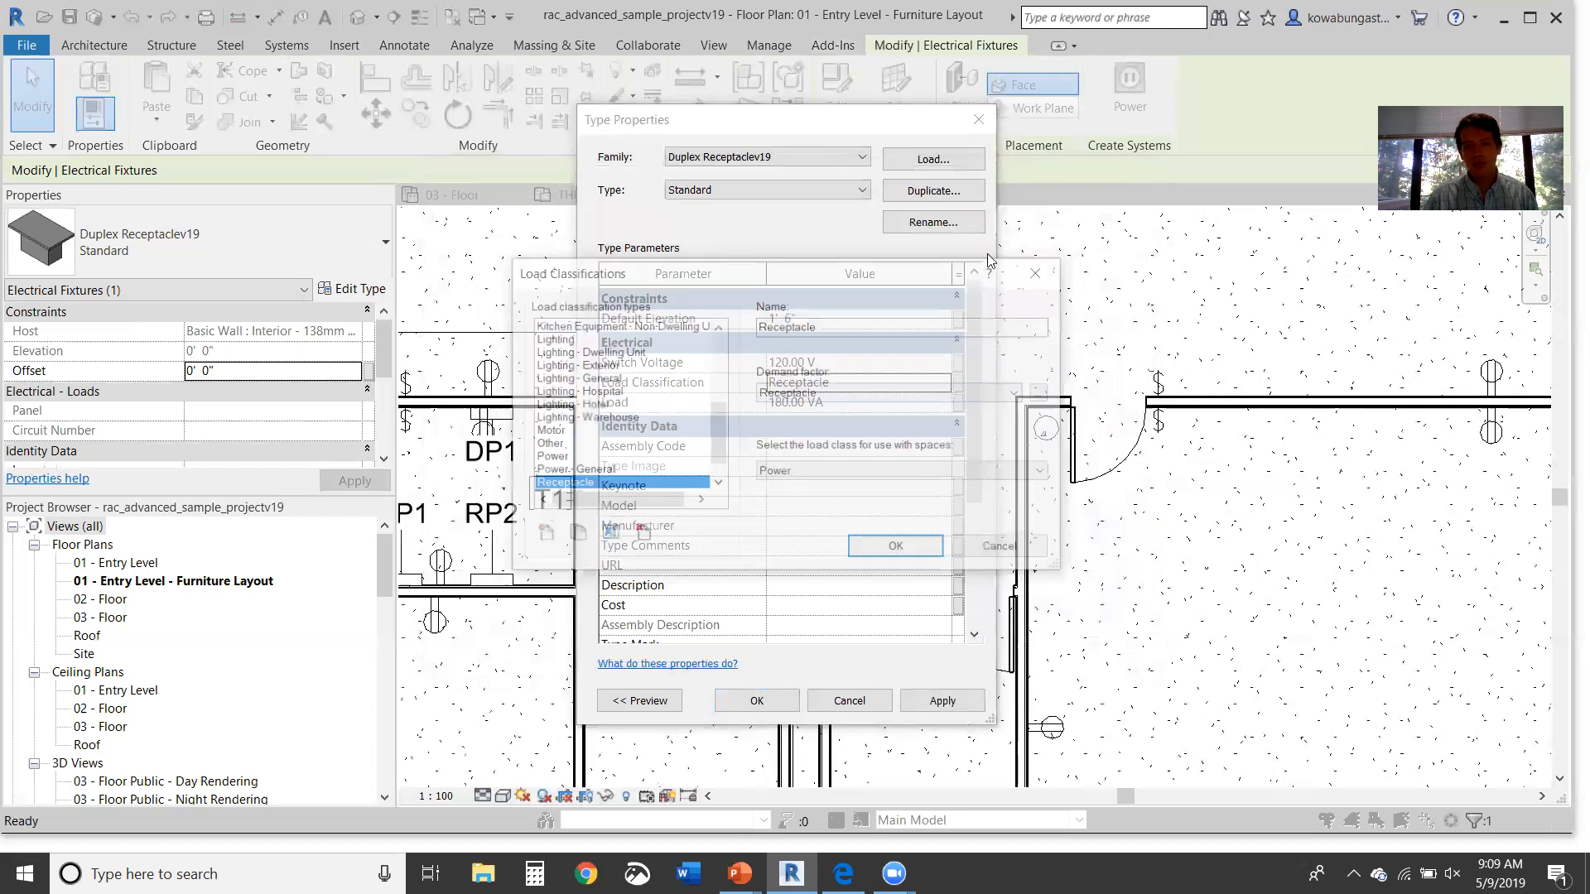
pyautogui.click(1035, 274)
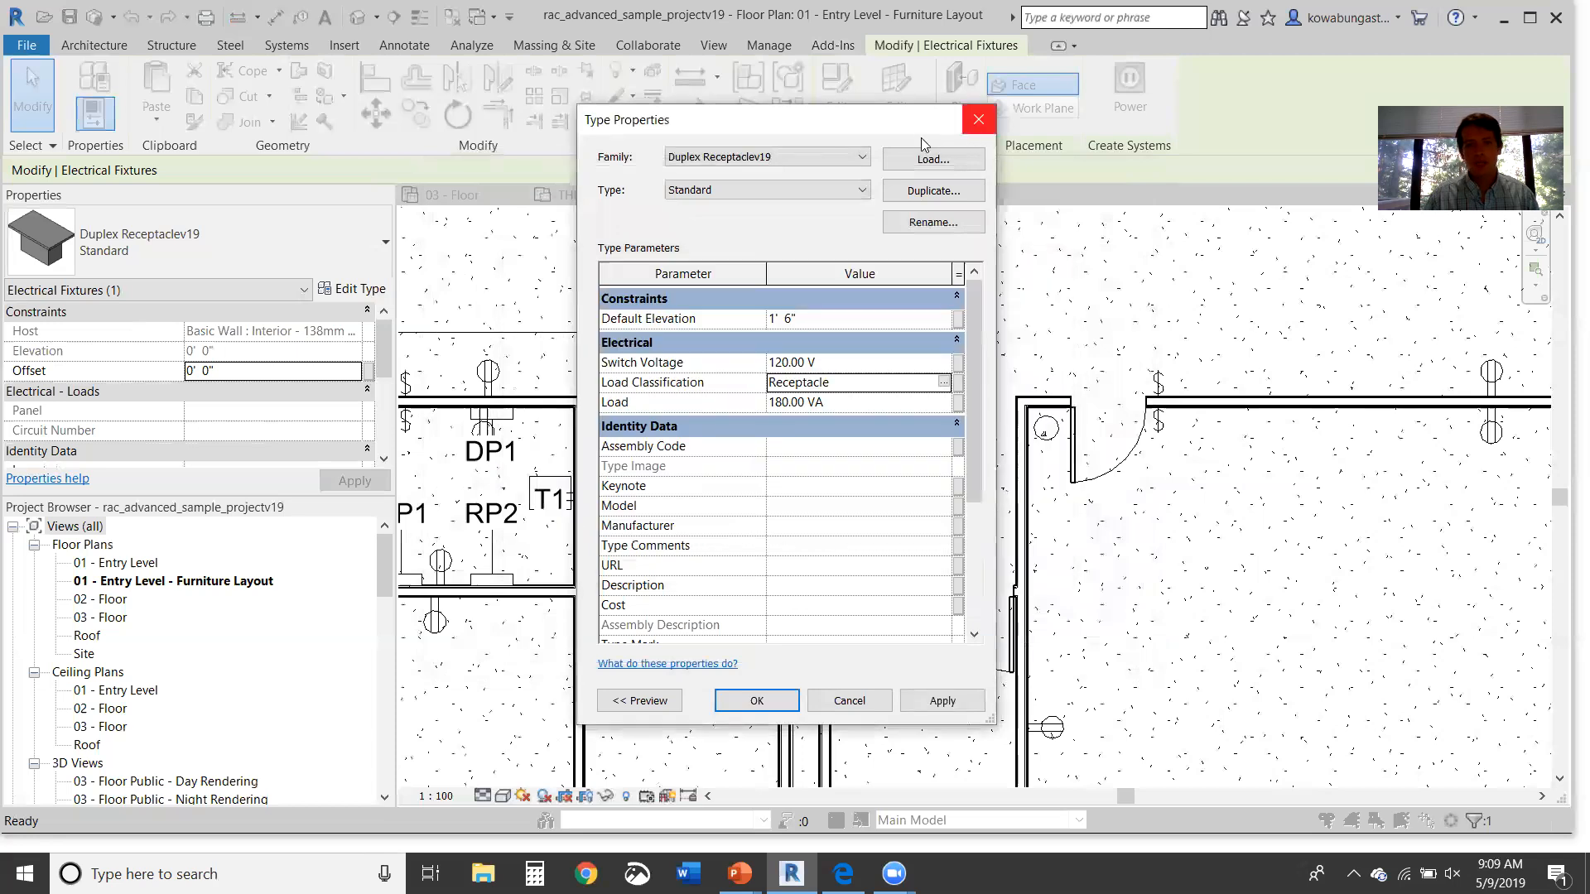
pyautogui.press('Escape')
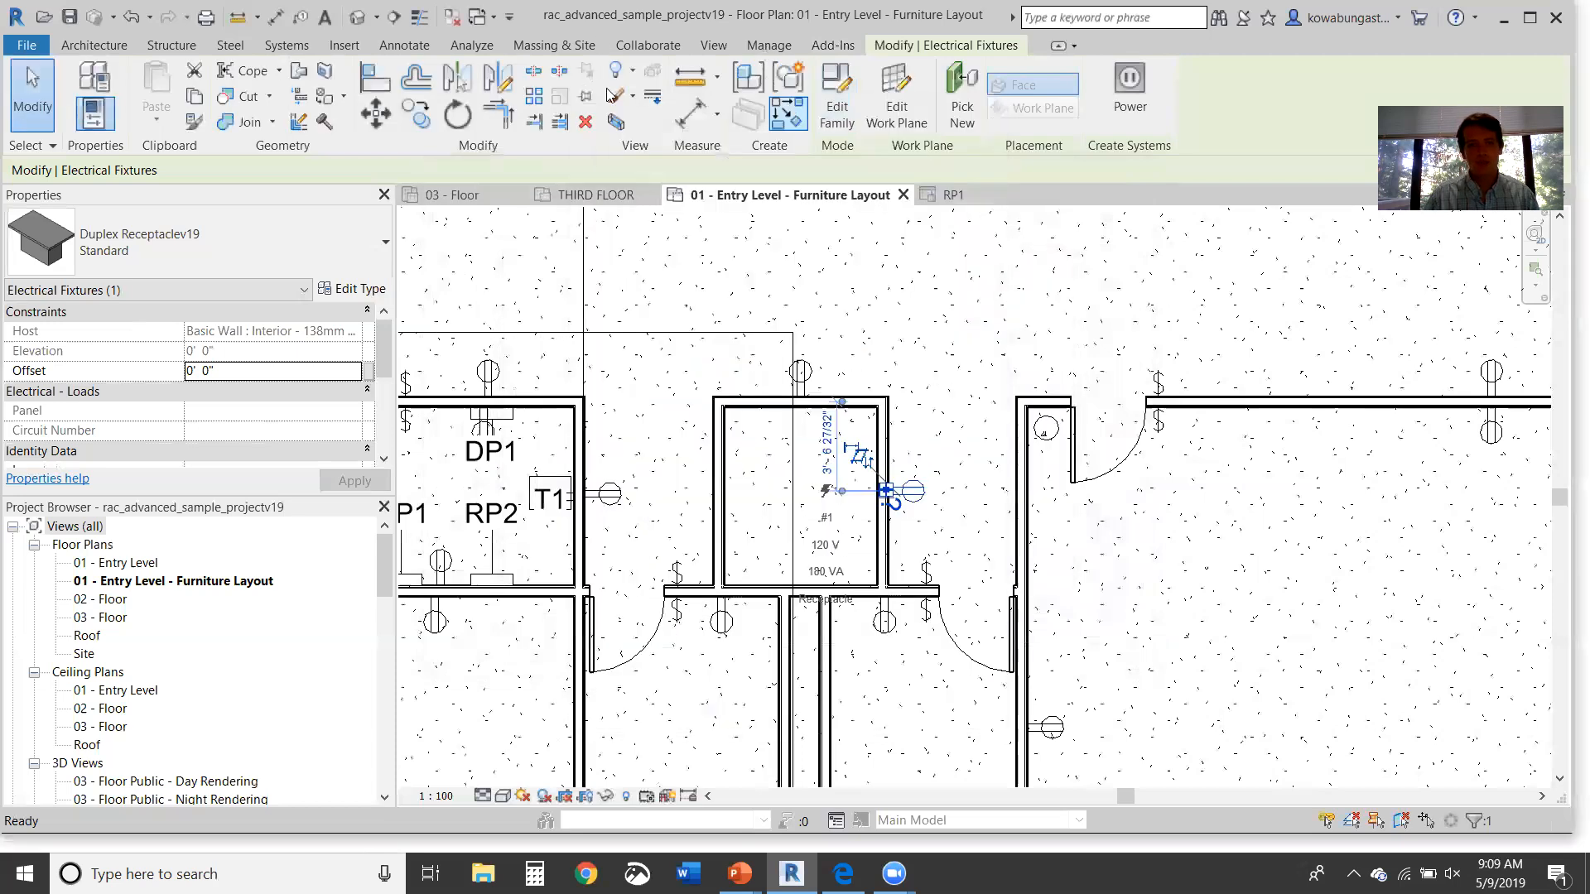
pyautogui.click(769, 45)
pyautogui.click(607, 95)
pyautogui.click(662, 162)
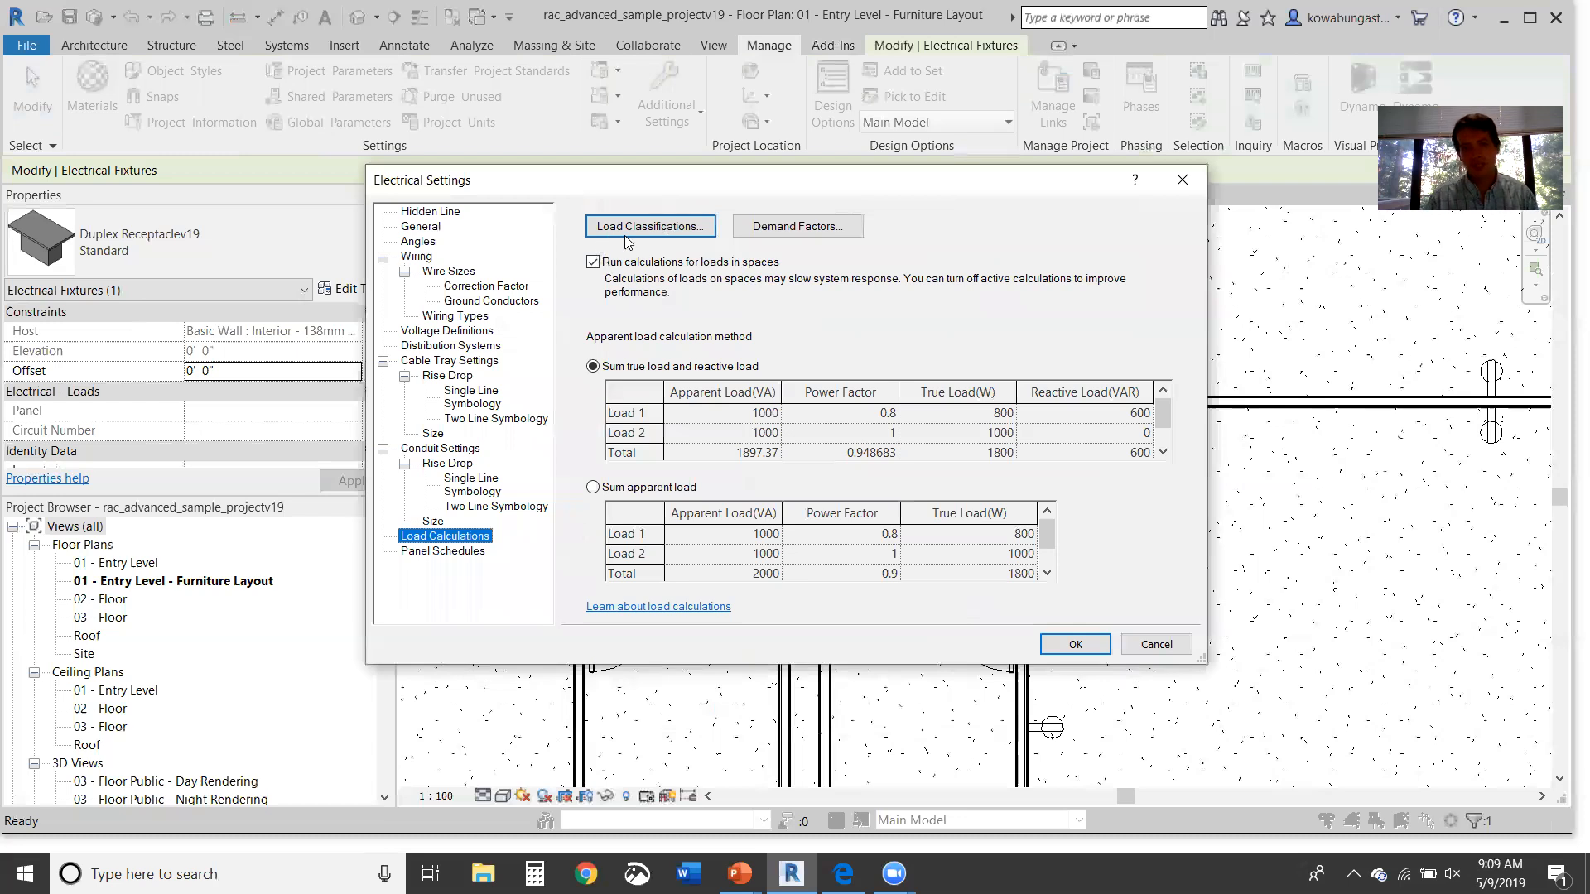
pyautogui.click(625, 236)
pyautogui.click(1032, 272)
pyautogui.click(801, 234)
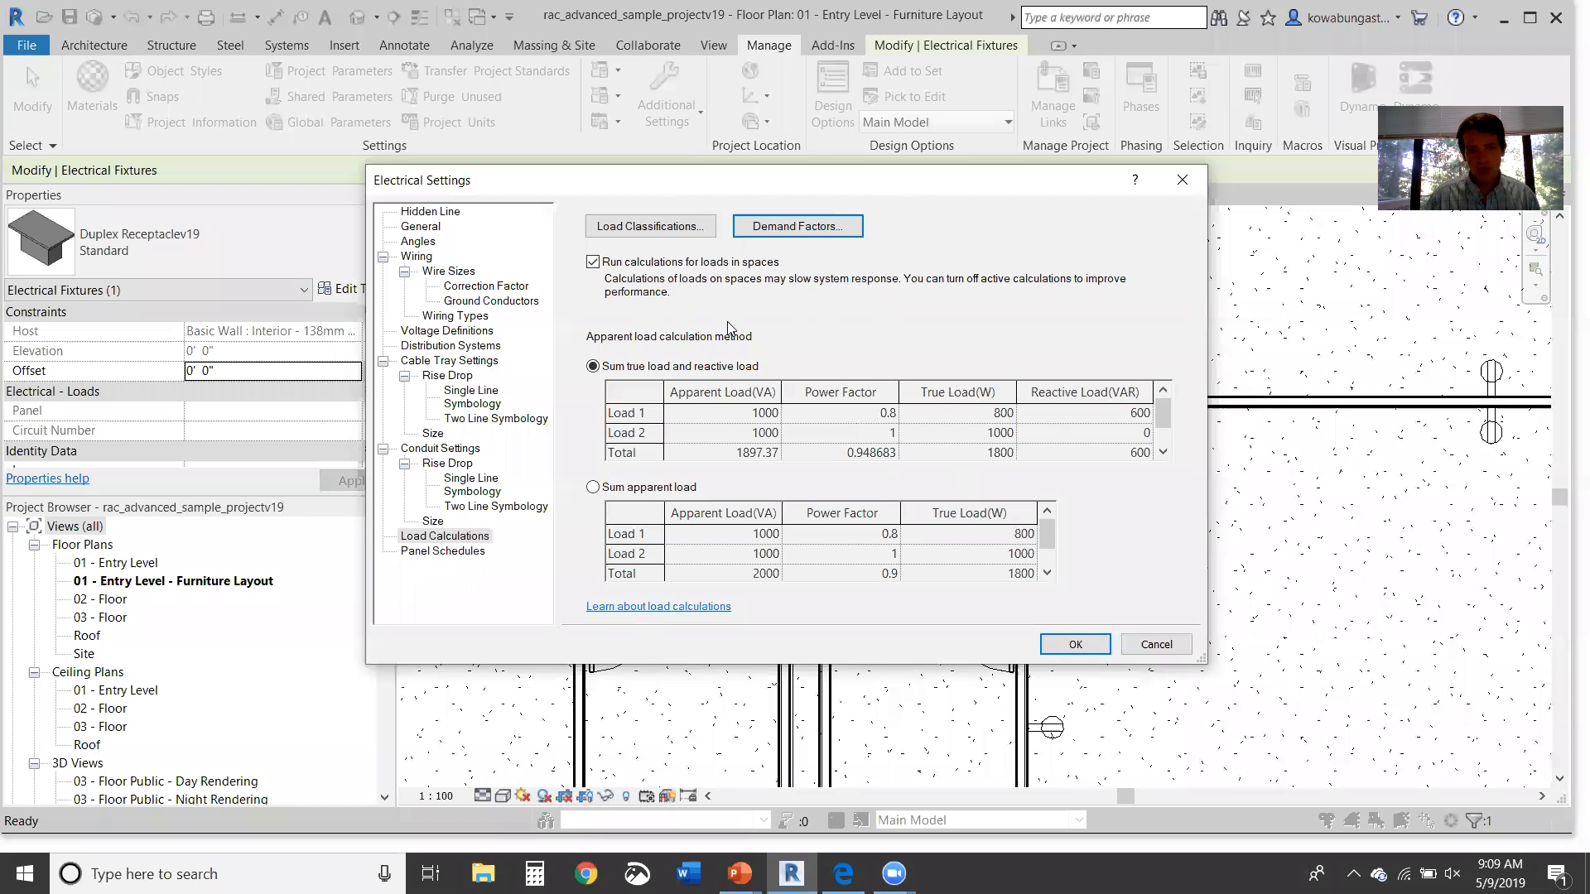
pyautogui.click(455, 537)
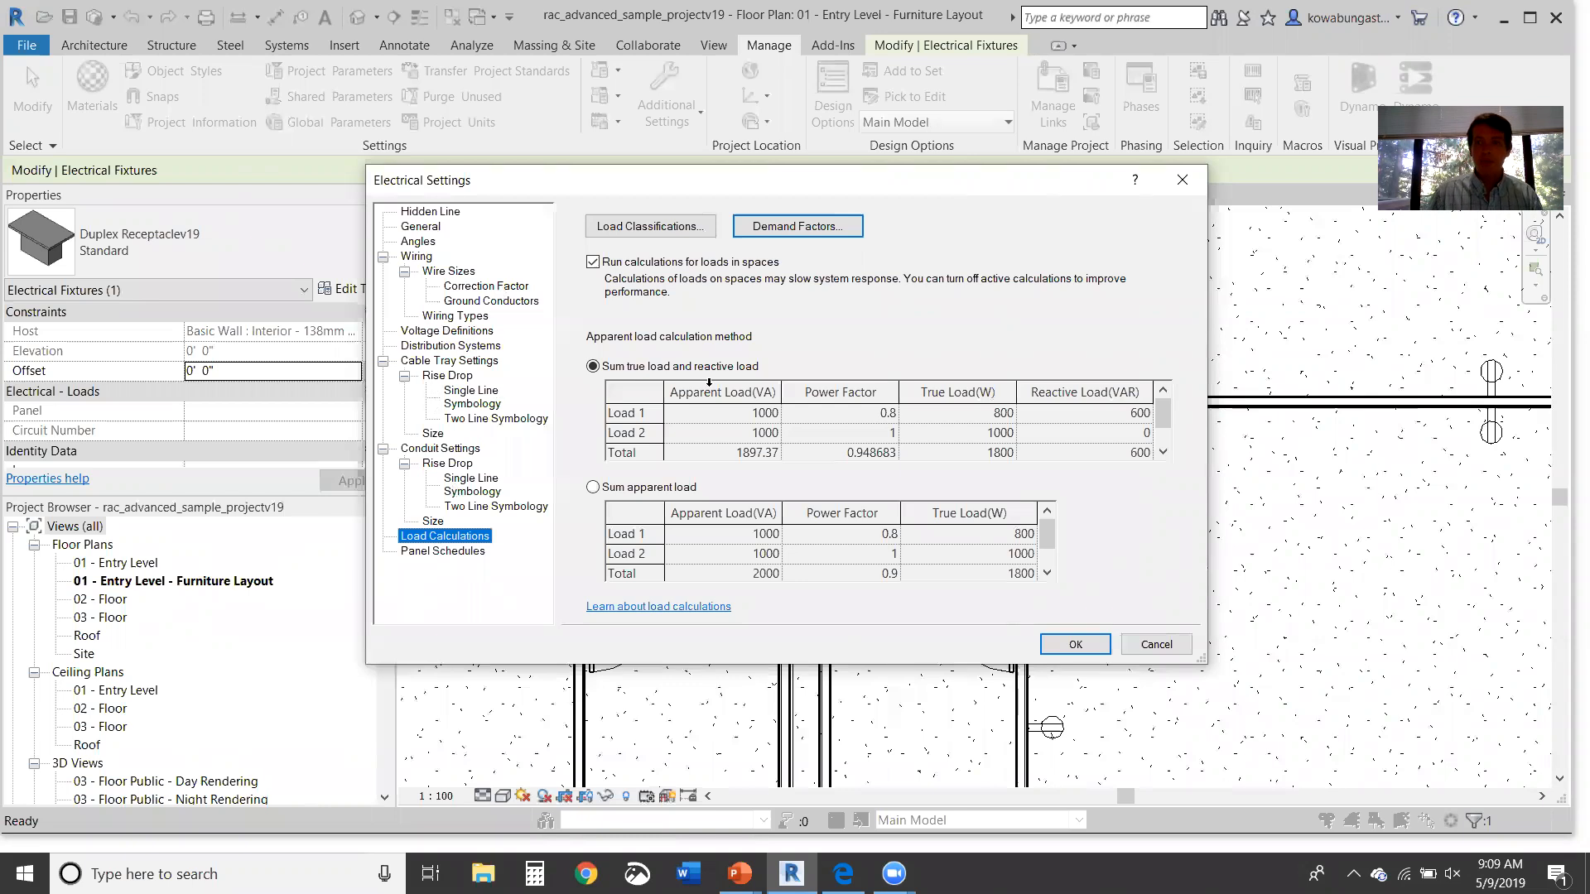
pyautogui.click(1179, 183)
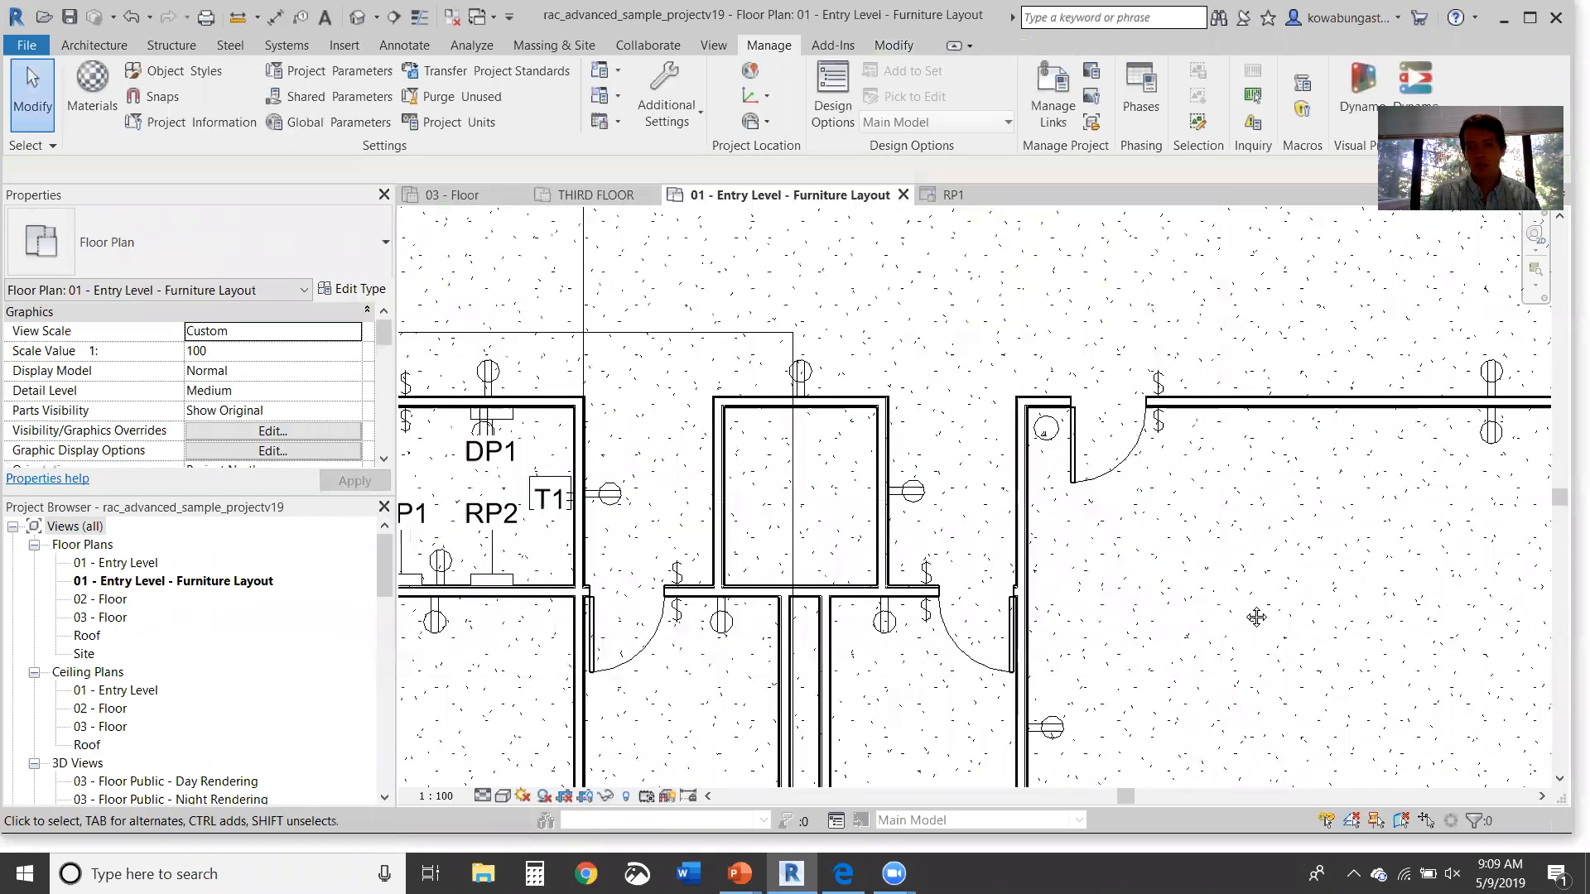
# Step: Select the three corridor duplex receptacles and change them to the GFCI type
pyautogui.moveTo(1255, 617); pyautogui.dragTo(953, 463, button='middle')
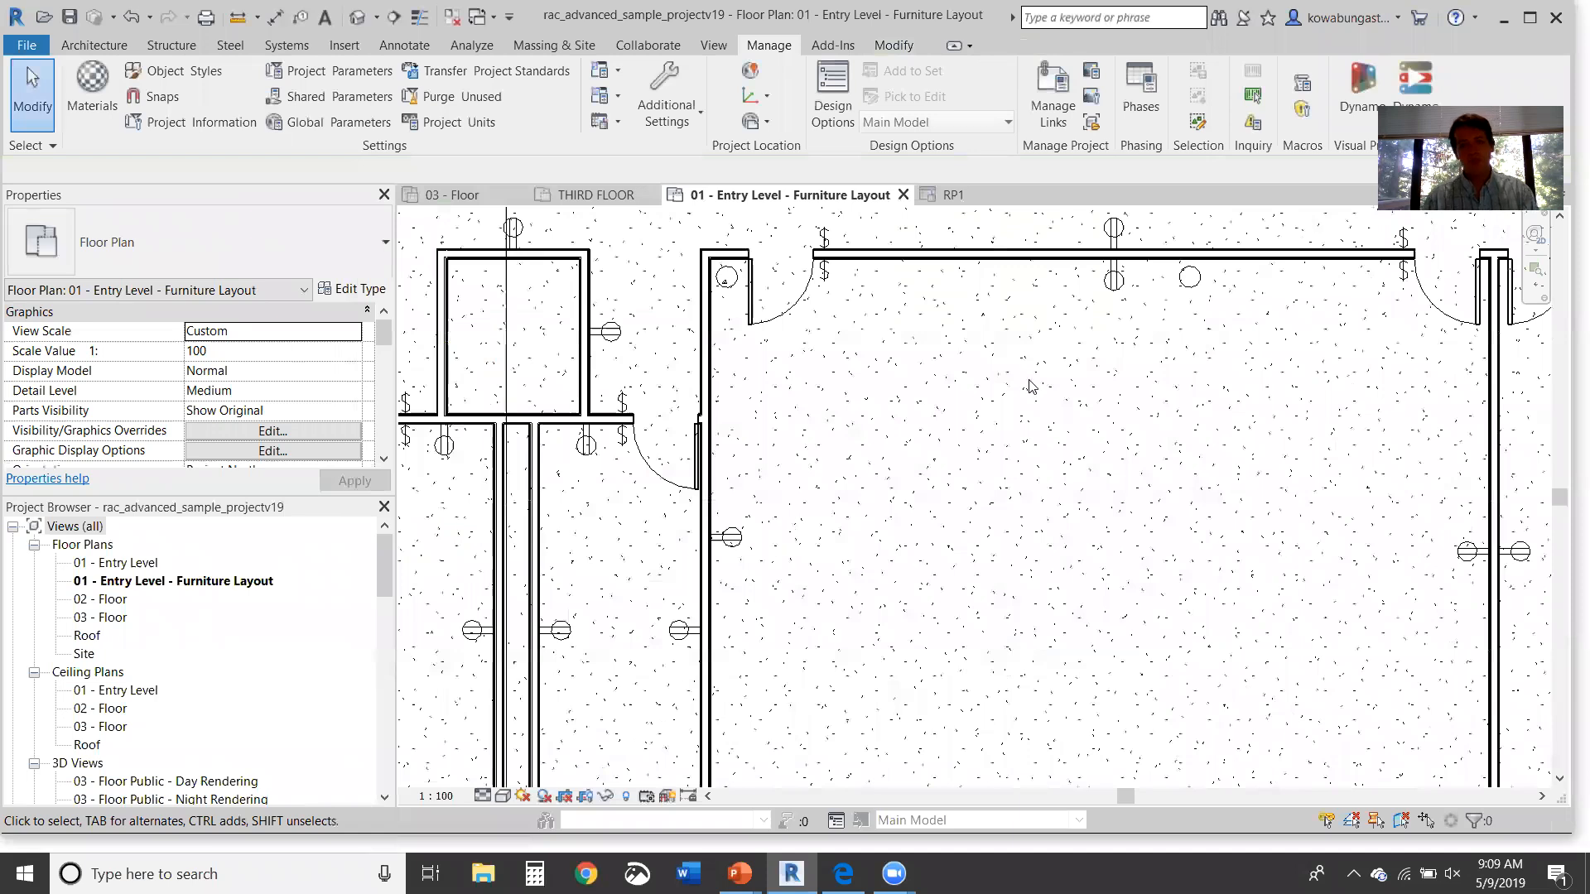
pyautogui.scroll(-1, 890, 540)
pyautogui.click(693, 620)
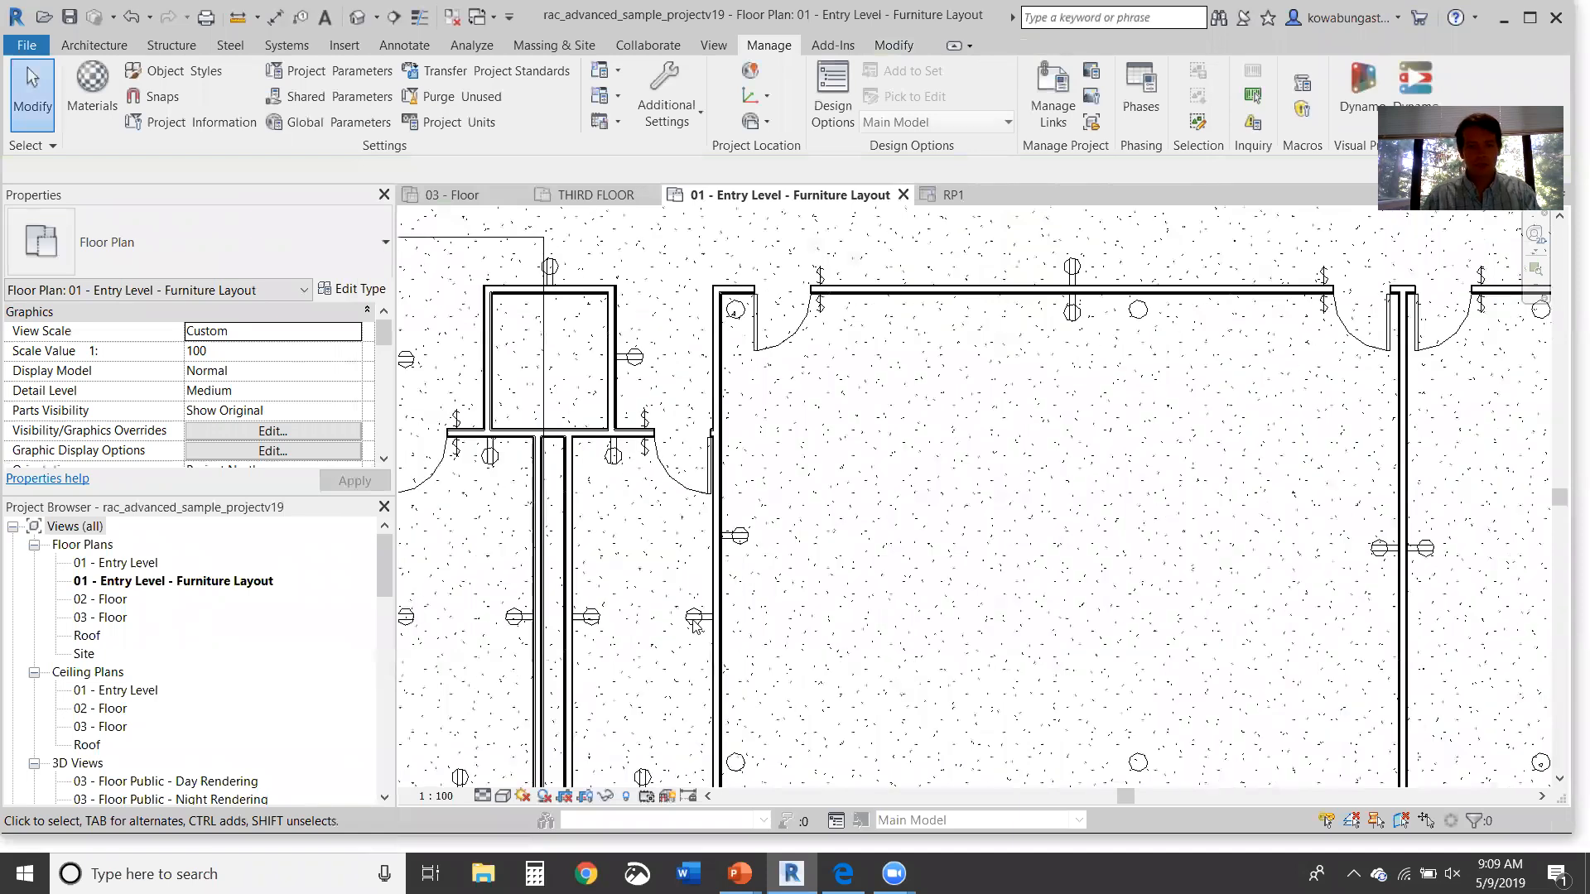
pyautogui.keyDown('ctrl'); pyautogui.click(617, 461); pyautogui.keyUp('ctrl')
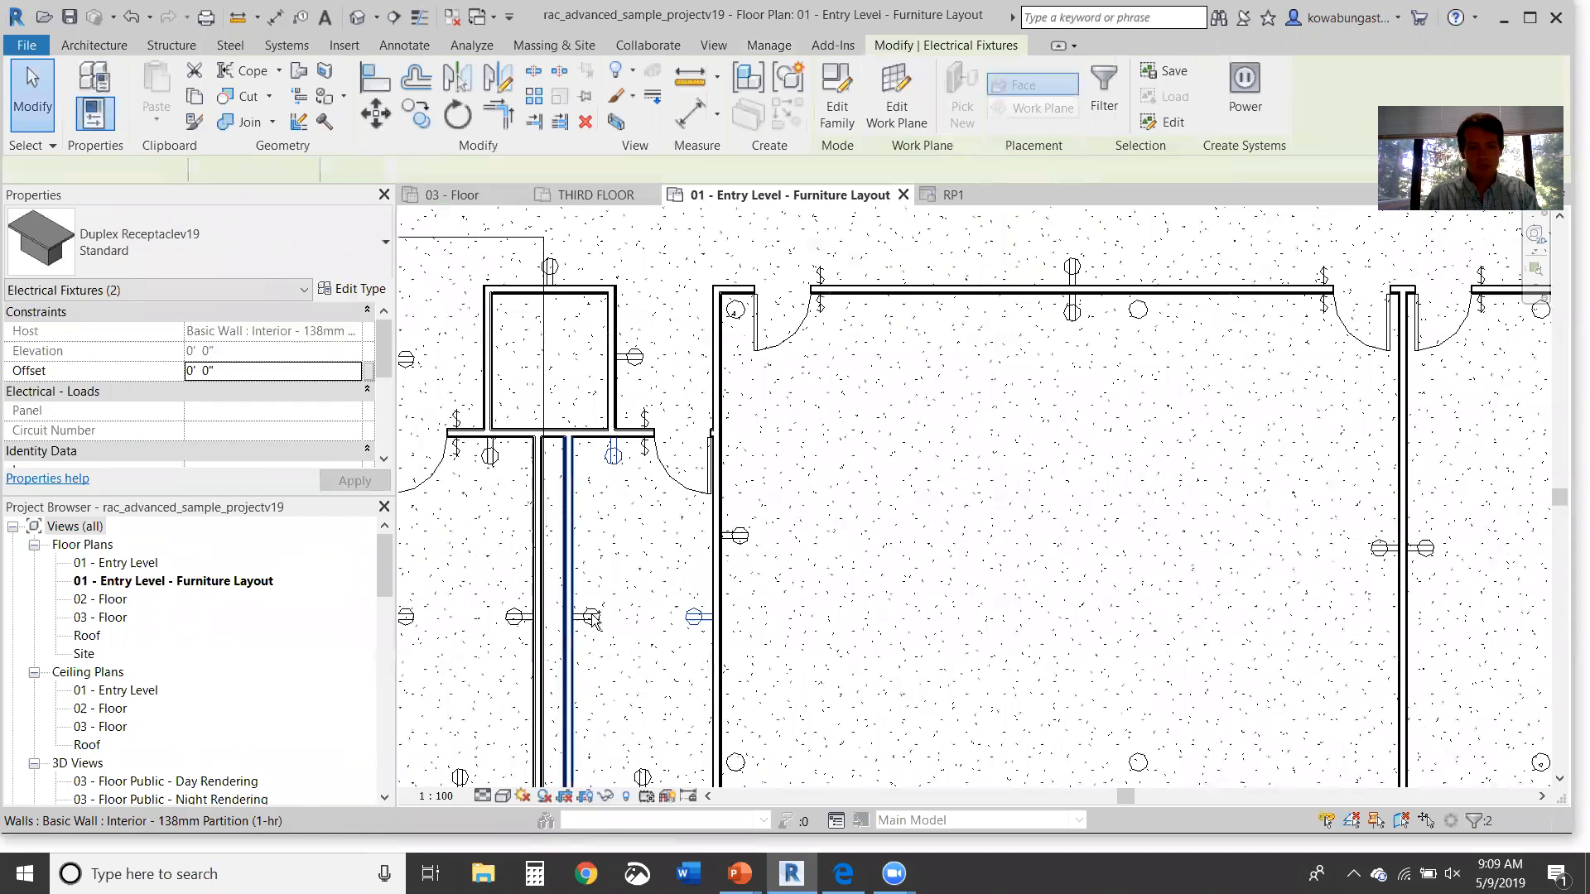
pyautogui.press('Escape')
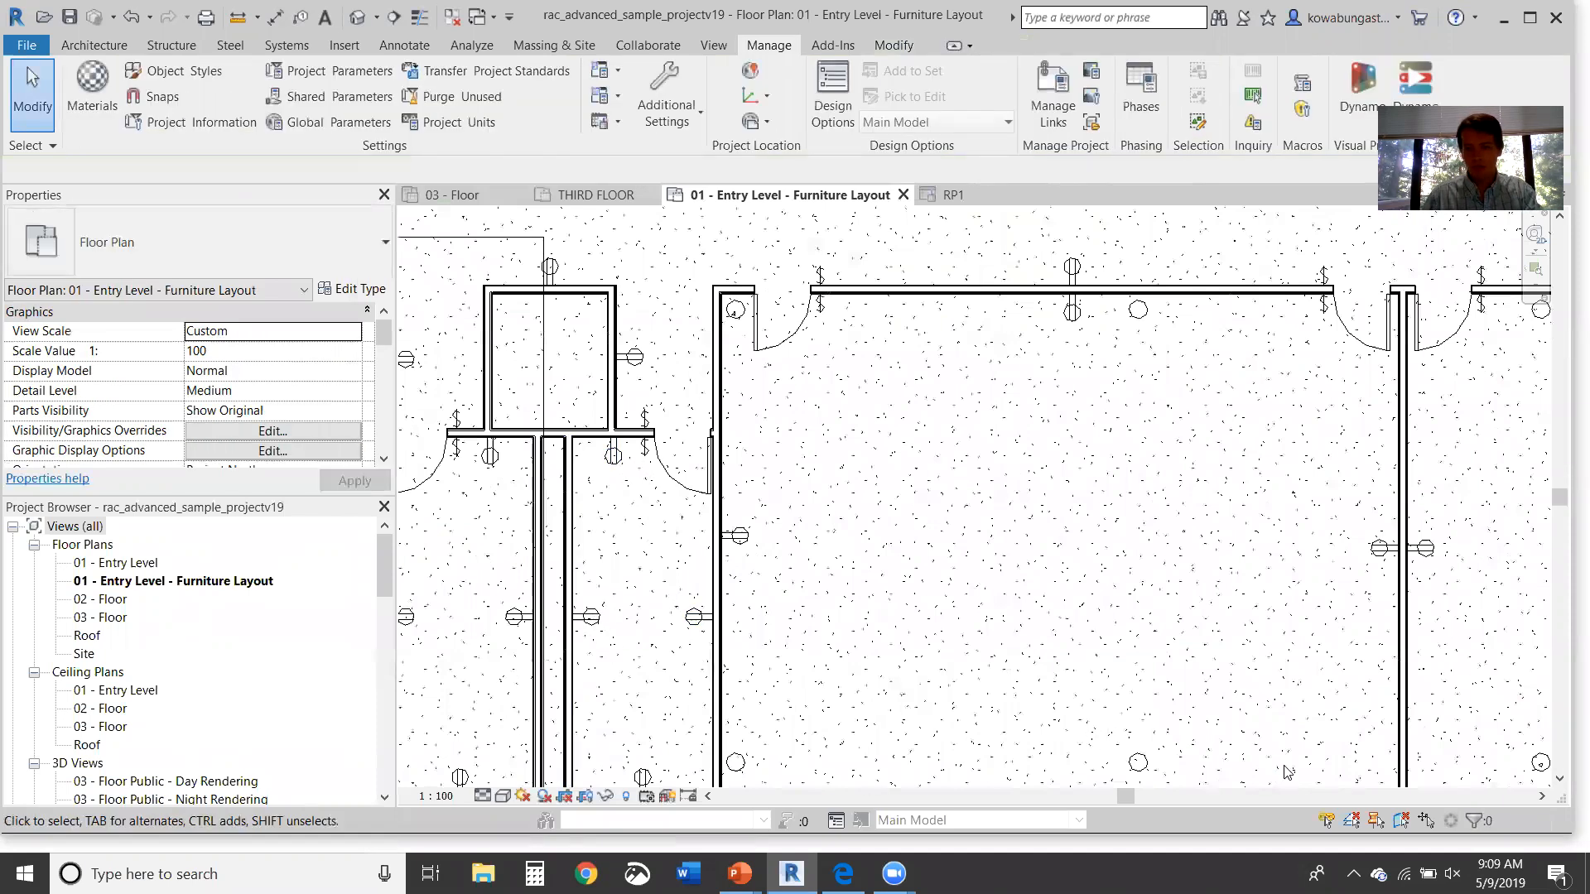
pyautogui.click(590, 616)
pyautogui.keyDown('ctrl'); pyautogui.click(617, 457); pyautogui.keyUp('ctrl')
pyautogui.keyDown('ctrl'); pyautogui.click(696, 618); pyautogui.keyUp('ctrl')
pyautogui.moveTo(714, 744); pyautogui.dragTo(720, 671, button='middle')
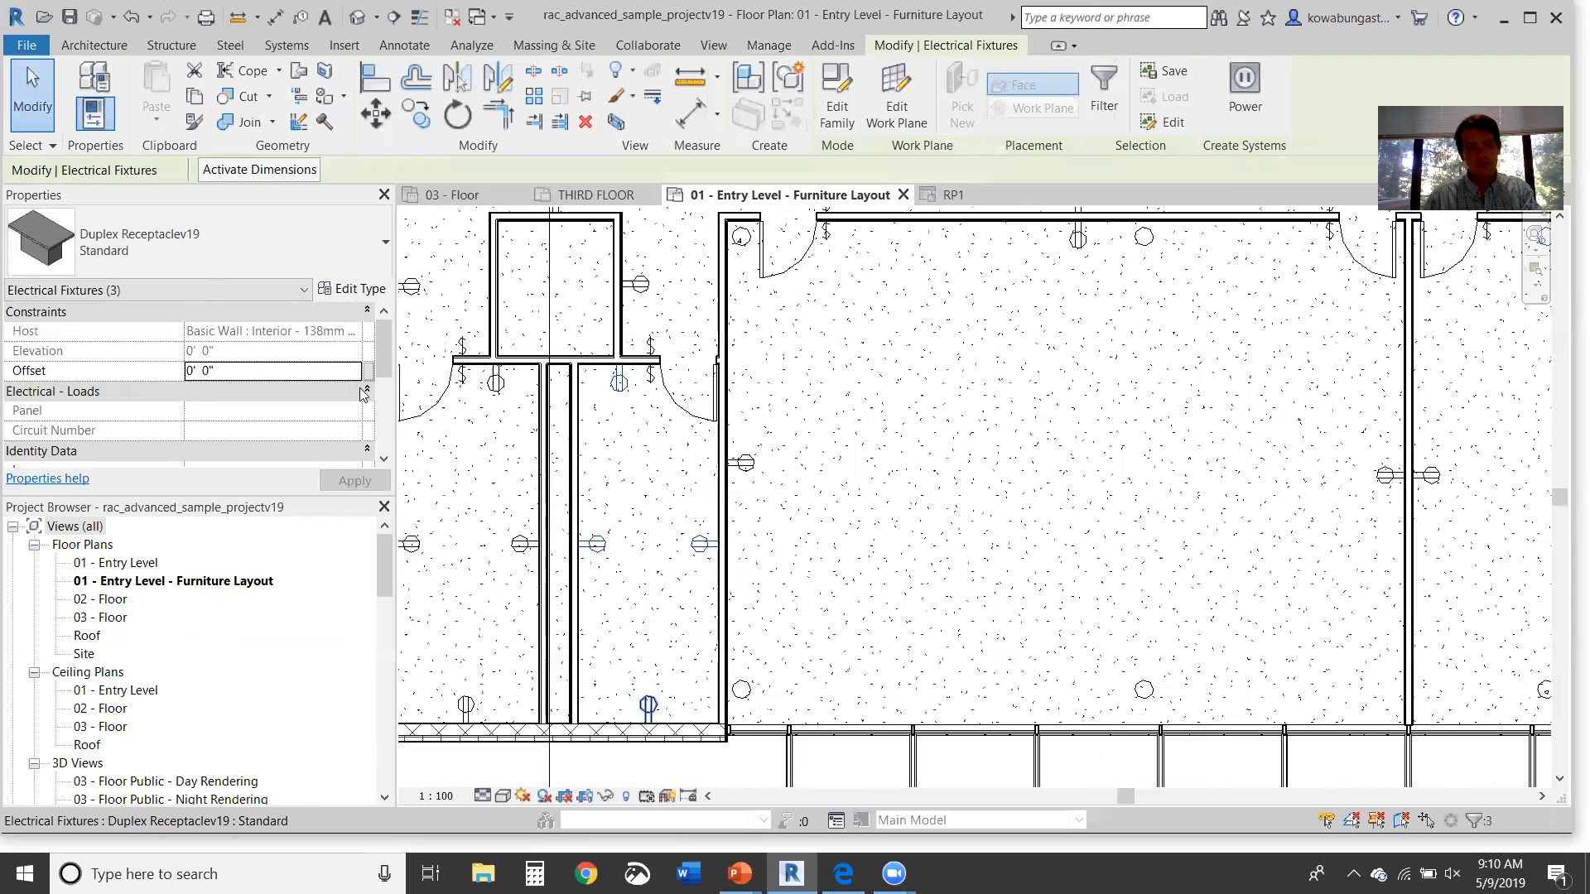
pyautogui.click(762, 530)
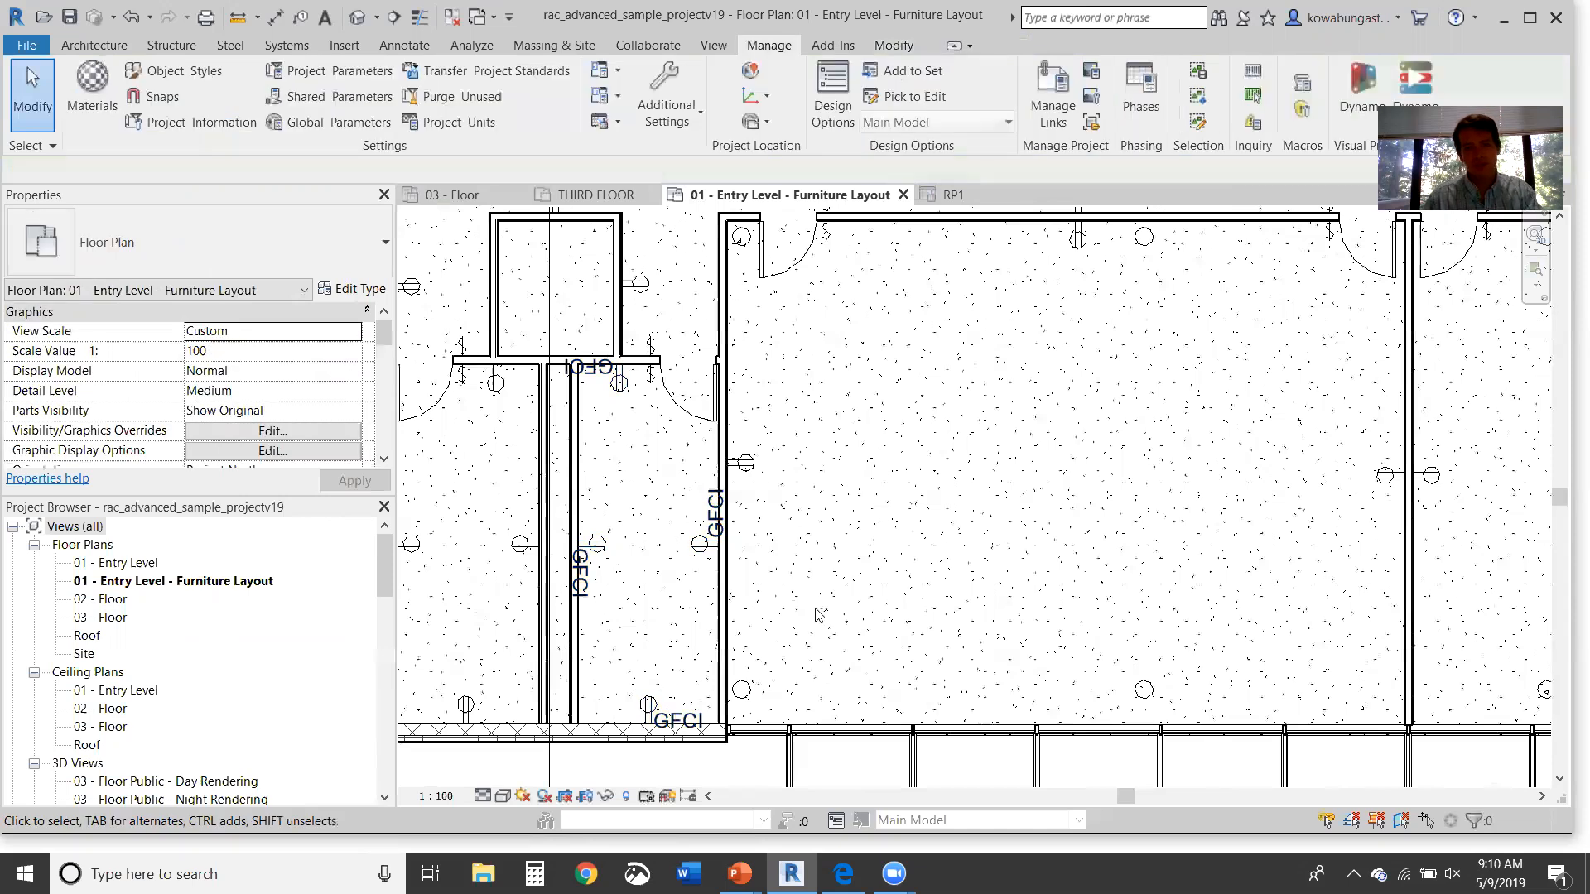
pyautogui.rightClick(756, 466)
pyautogui.moveTo(880, 259)
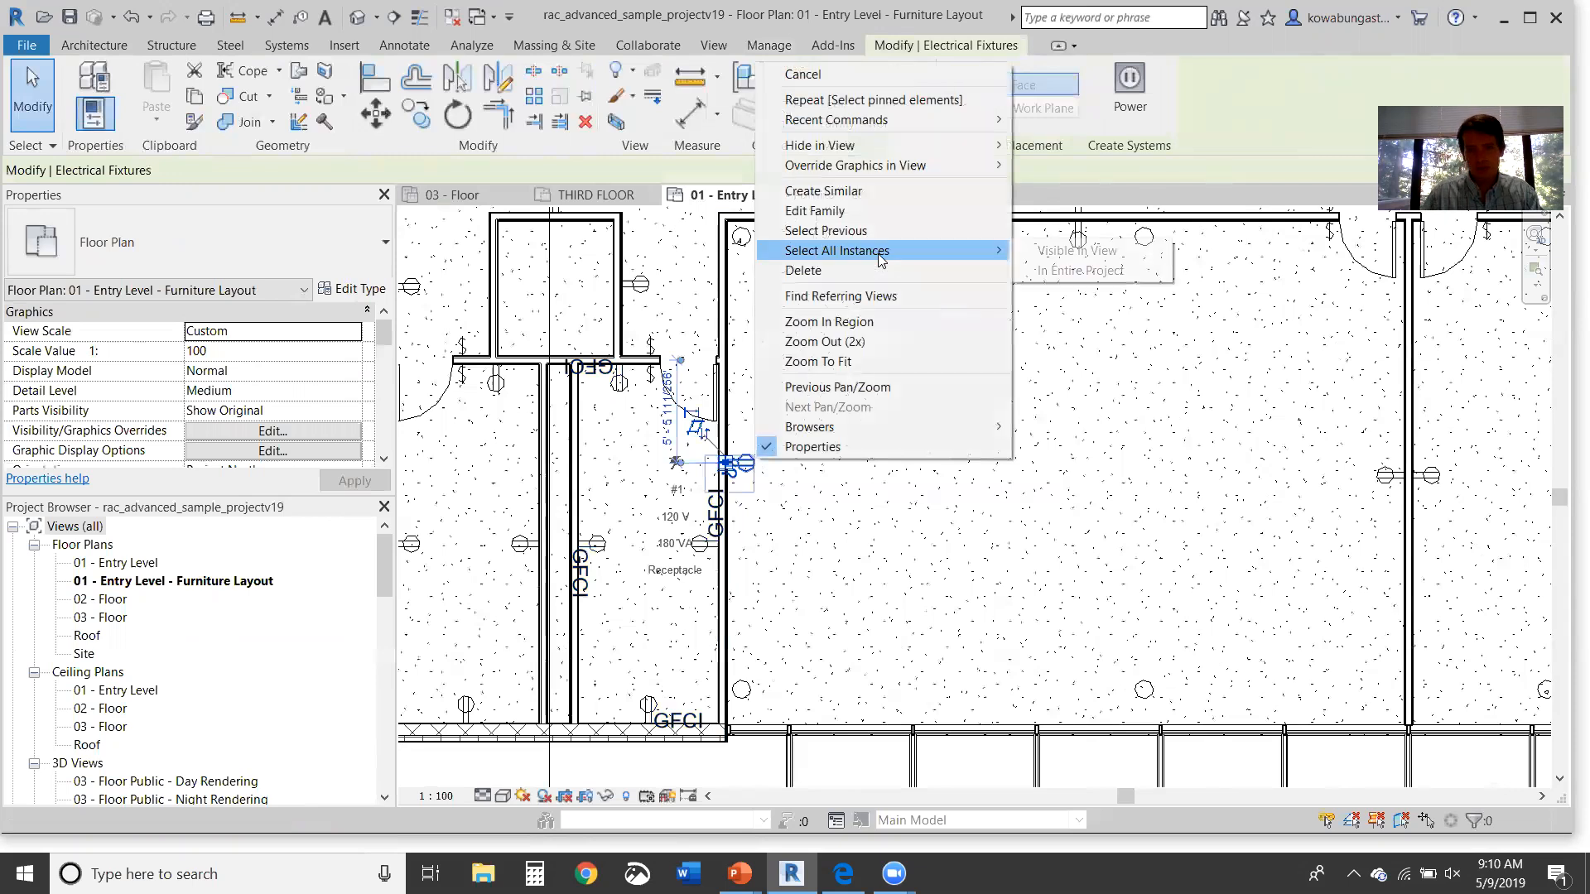
pyautogui.click(1049, 253)
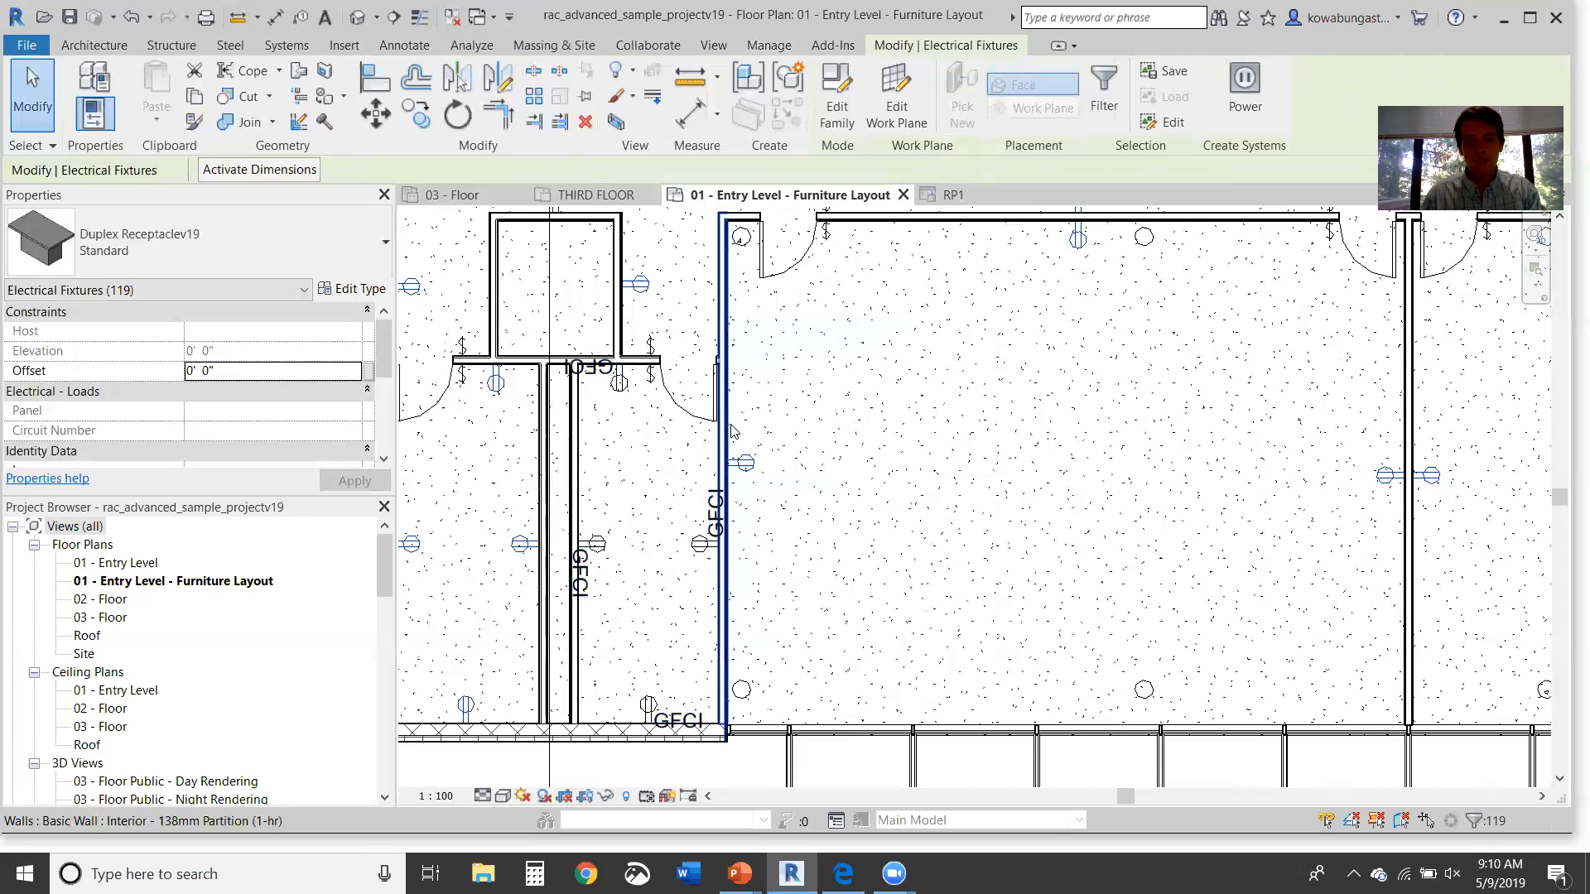
pyautogui.click(788, 443)
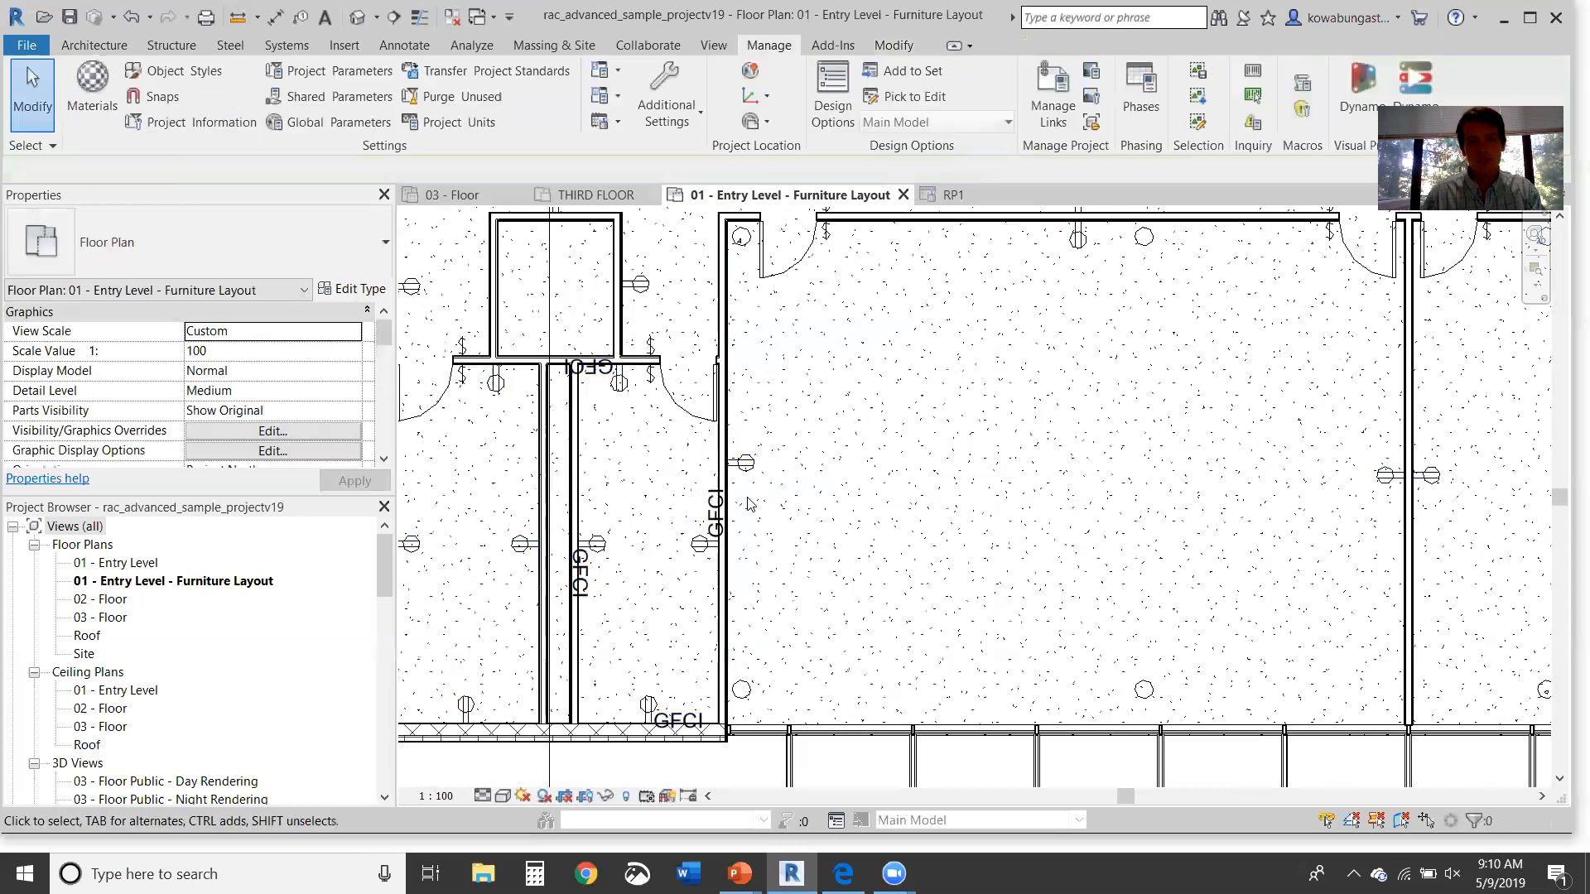
pyautogui.click(747, 464)
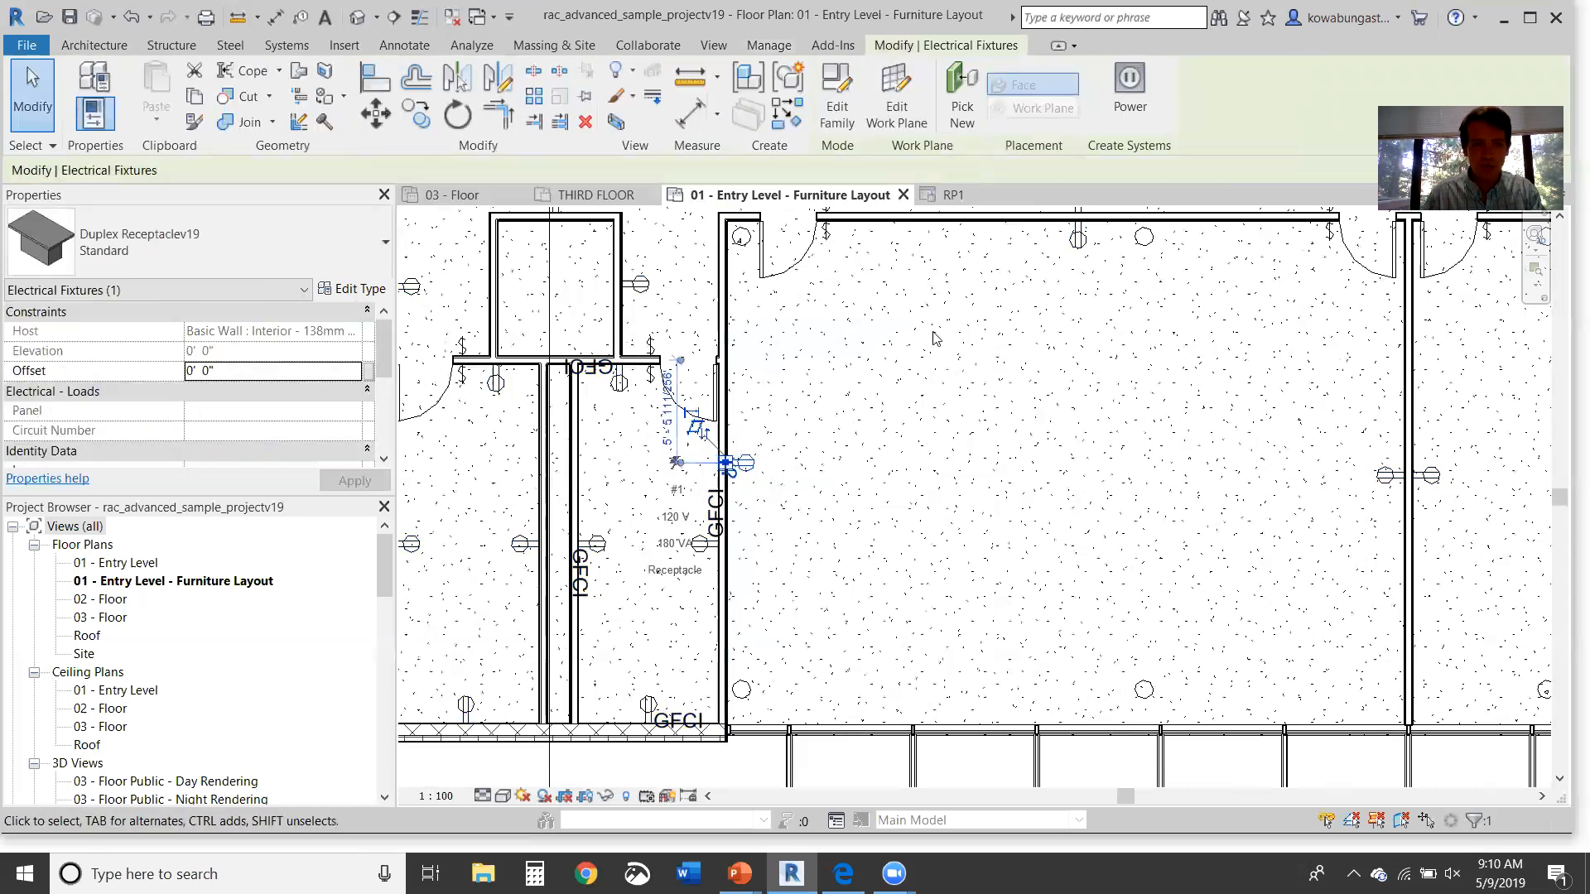
# Step: Reselect the corridor wall receptacle and open its Standard duplex receptacle type properties
pyautogui.moveTo(385, 341)
pyautogui.mouseDown()
pyautogui.moveTo(383, 431)
pyautogui.moveTo(379, 334)
pyautogui.mouseUp()
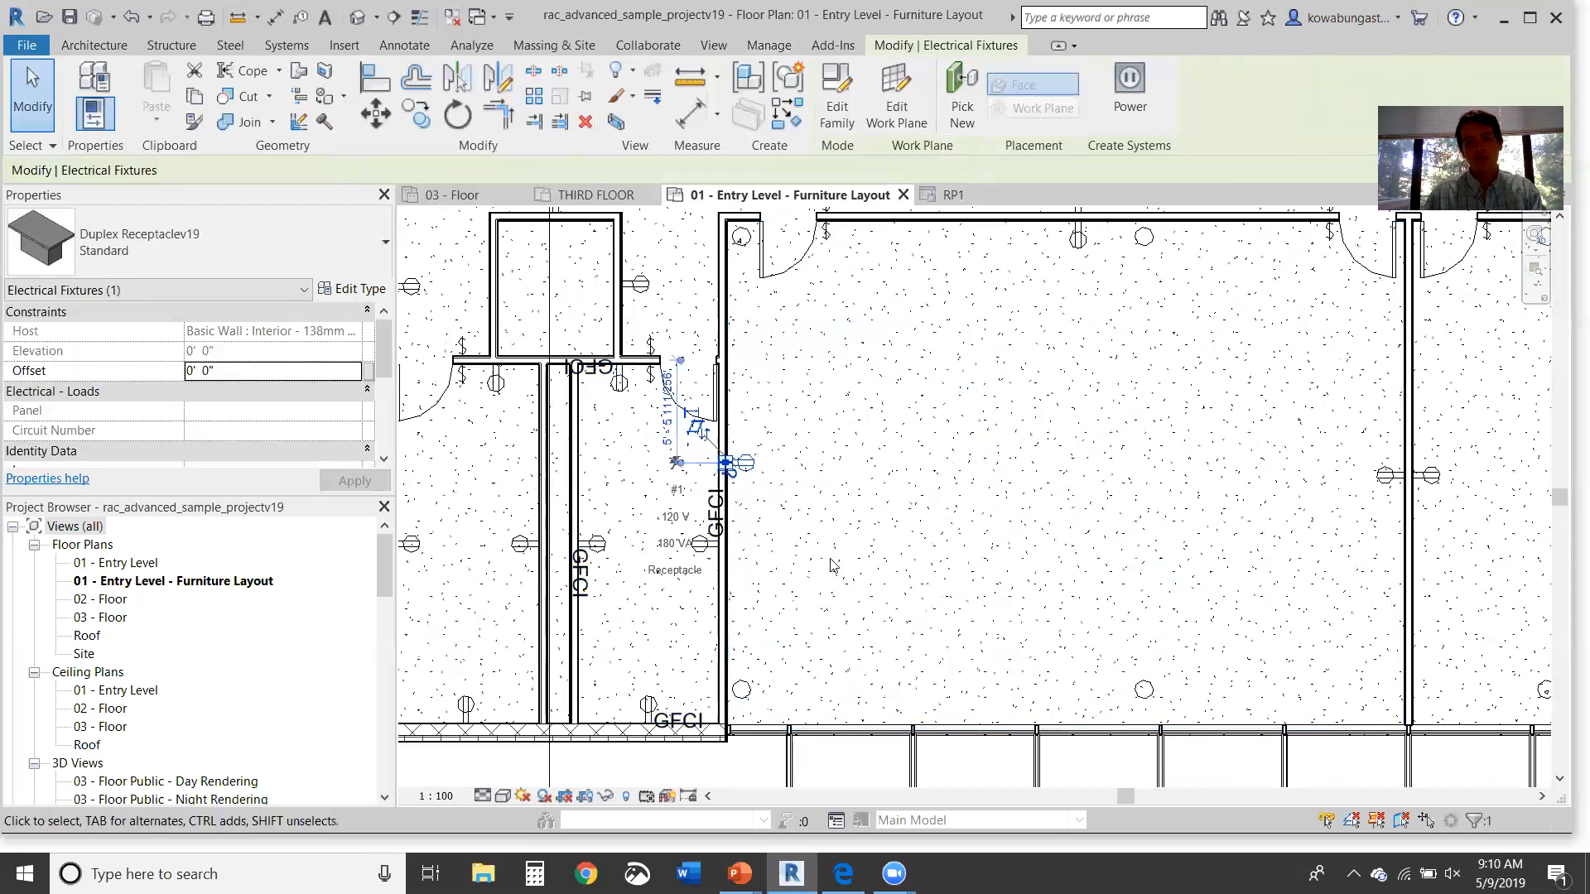
pyautogui.click(779, 587)
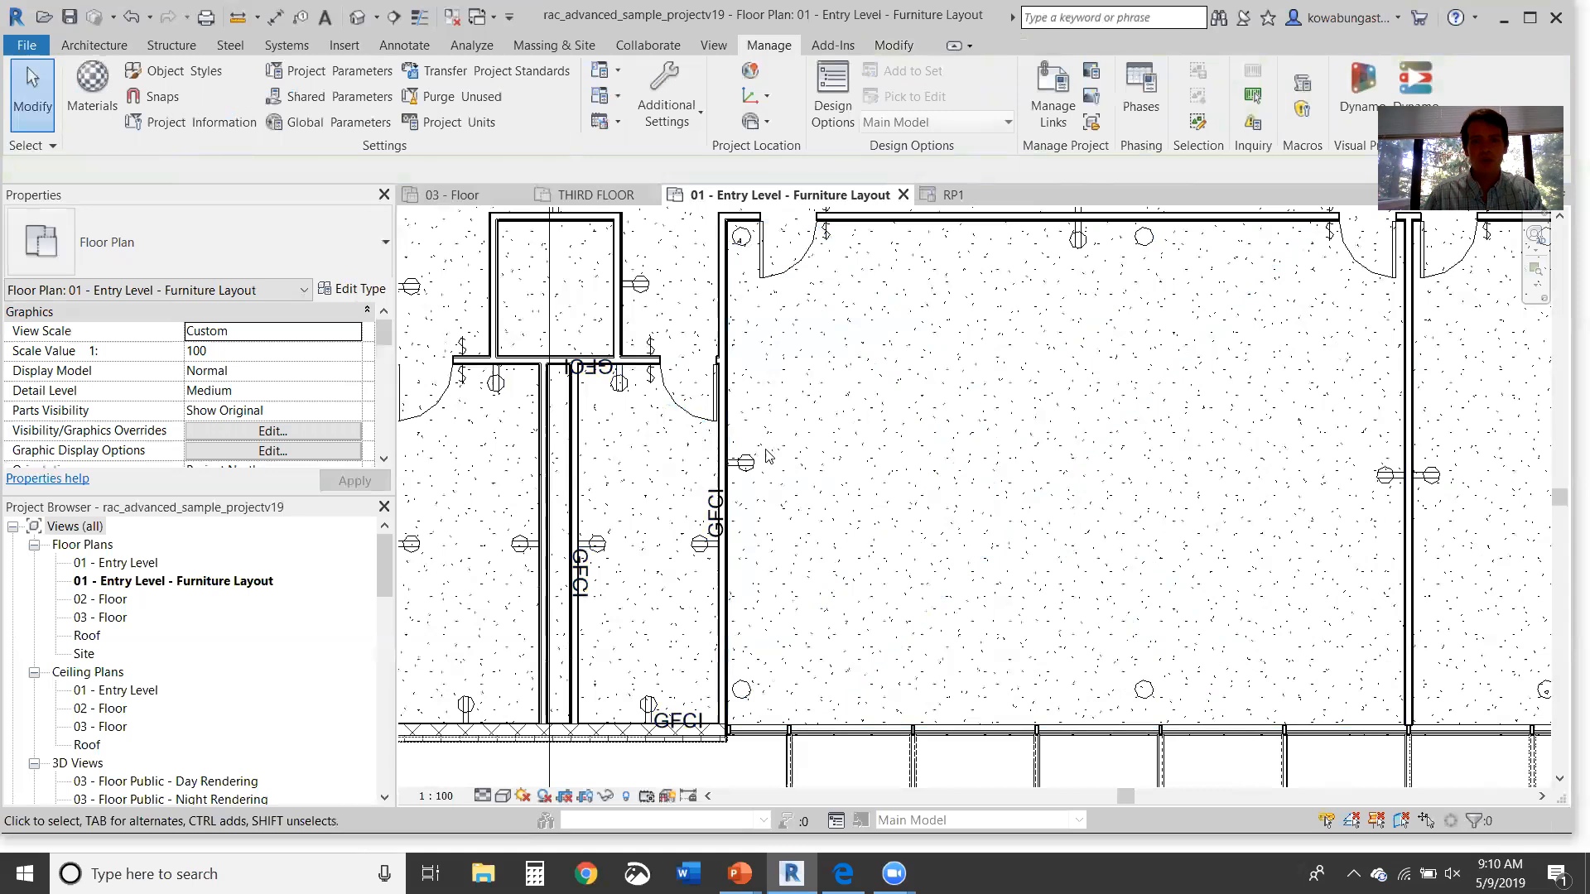
pyautogui.click(731, 464)
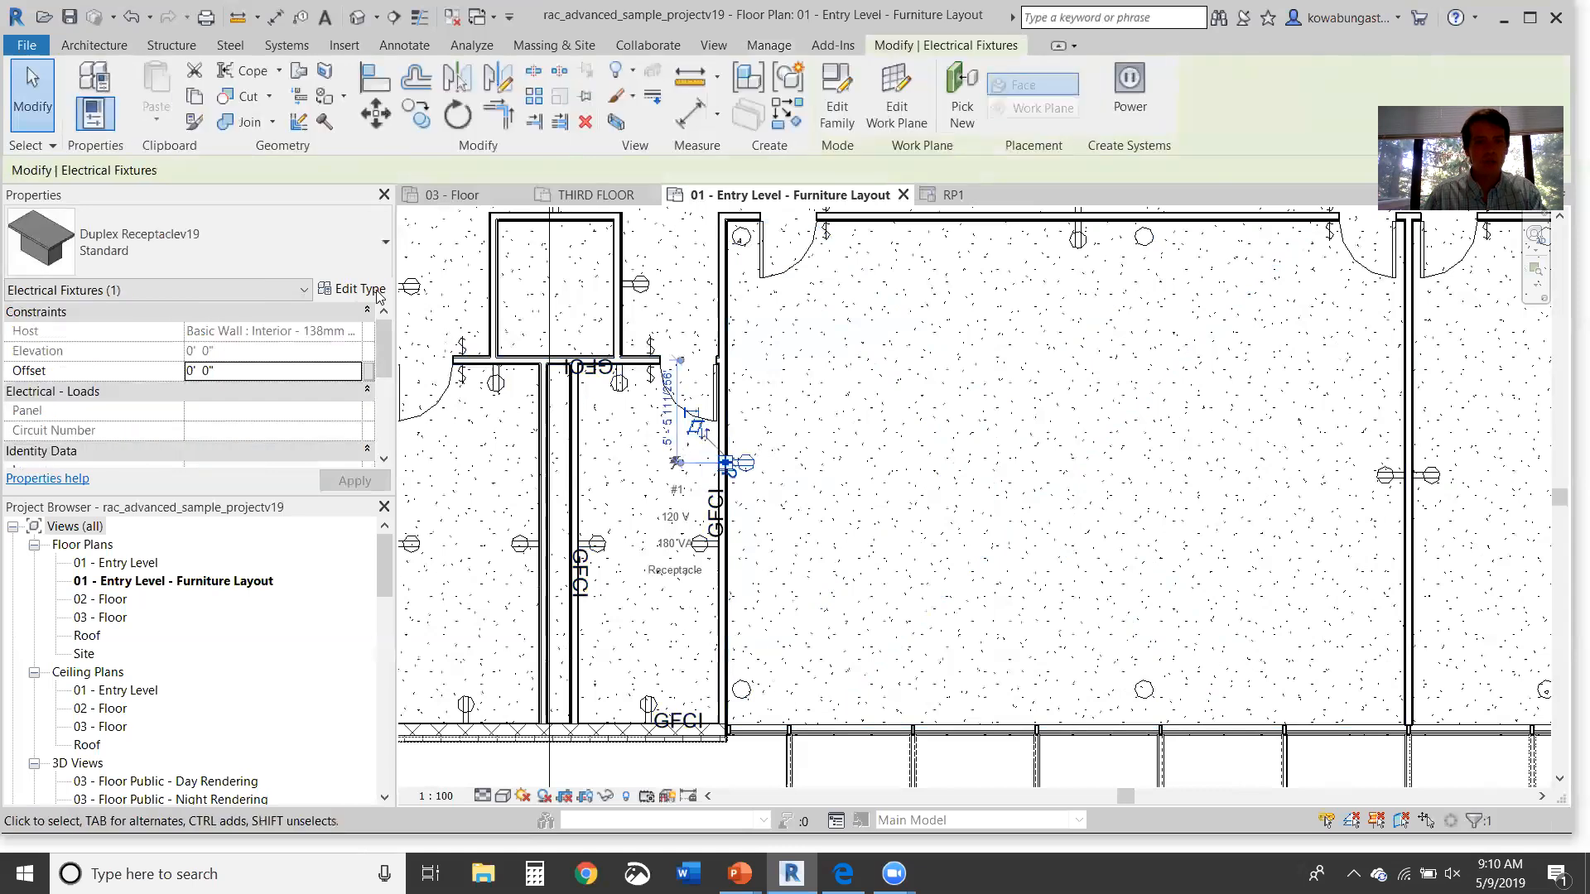
pyautogui.click(351, 288)
# Step: Duplicate the receptacle type as 'Watercooler' and set its Load to 500 VA
pyautogui.click(949, 190)
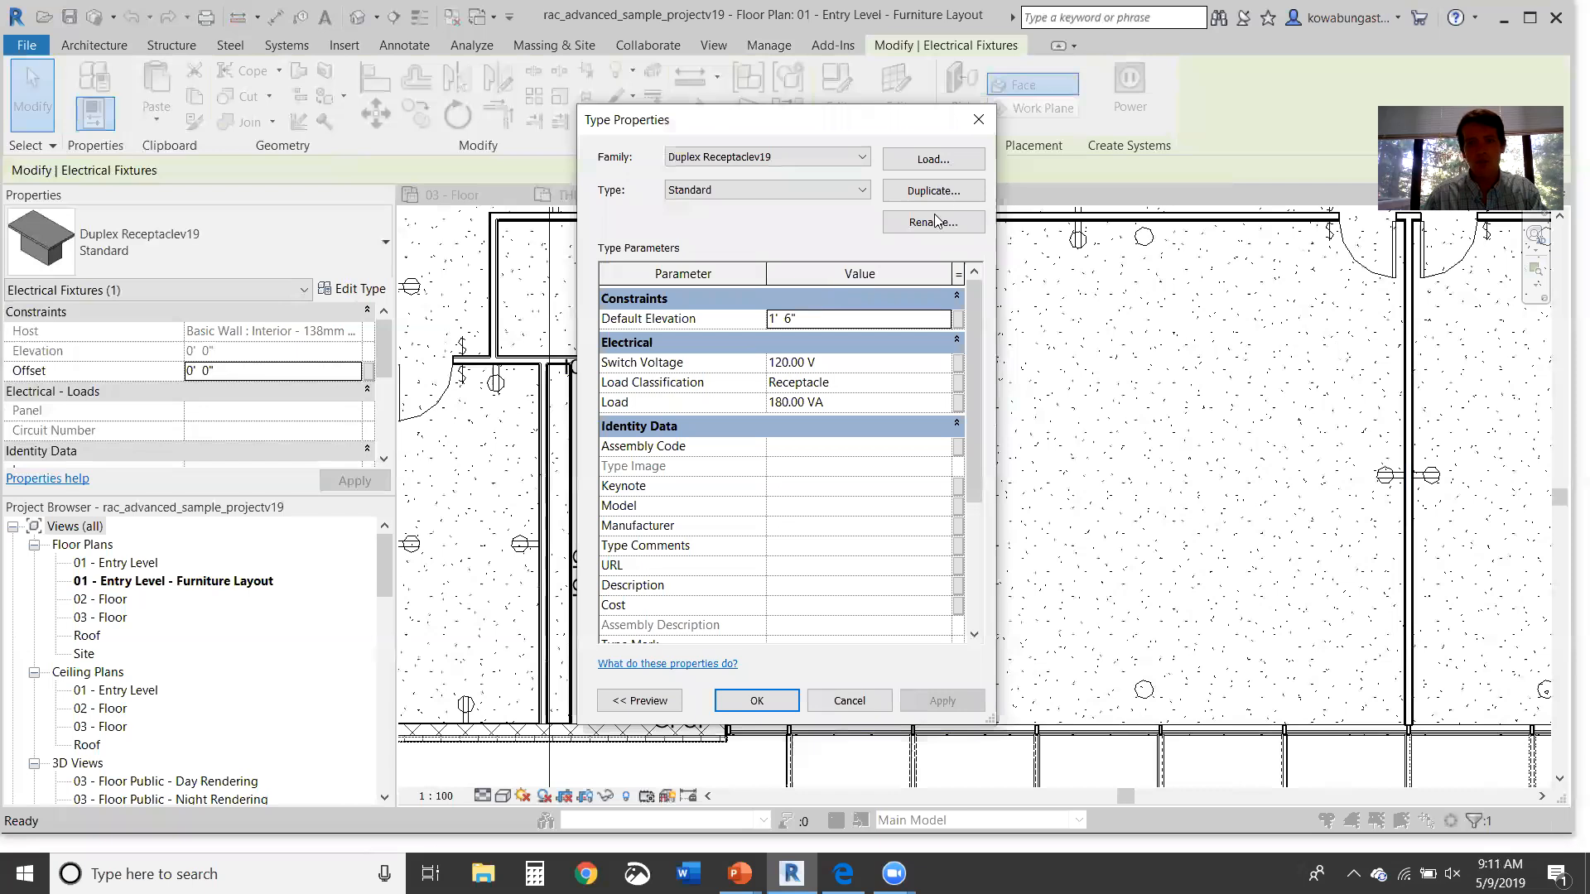
pyautogui.write('W')
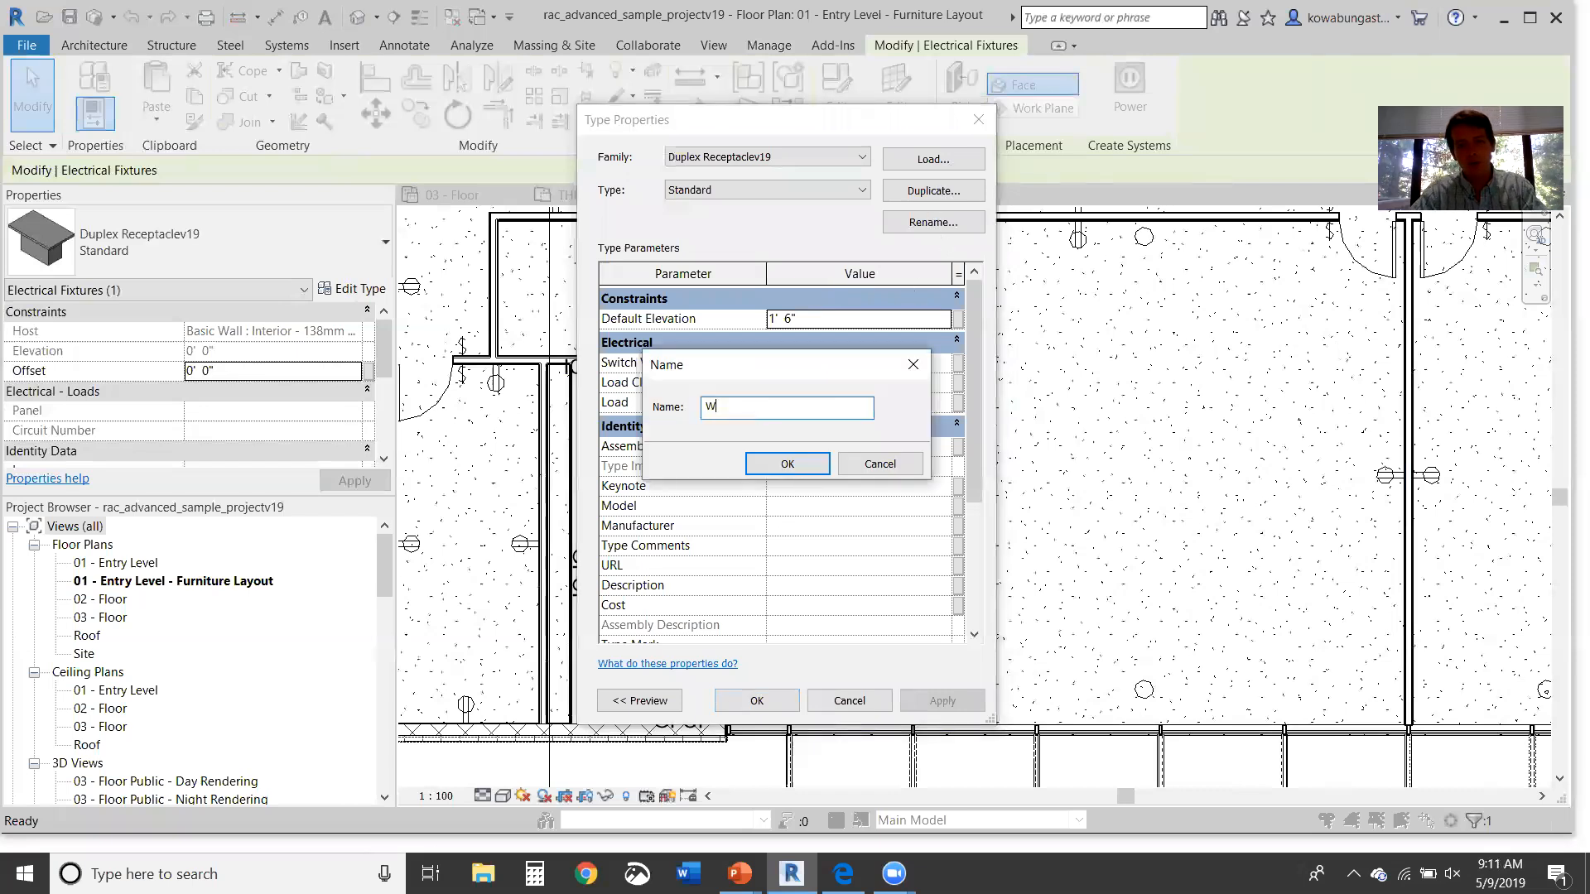
pyautogui.write('atercooler')
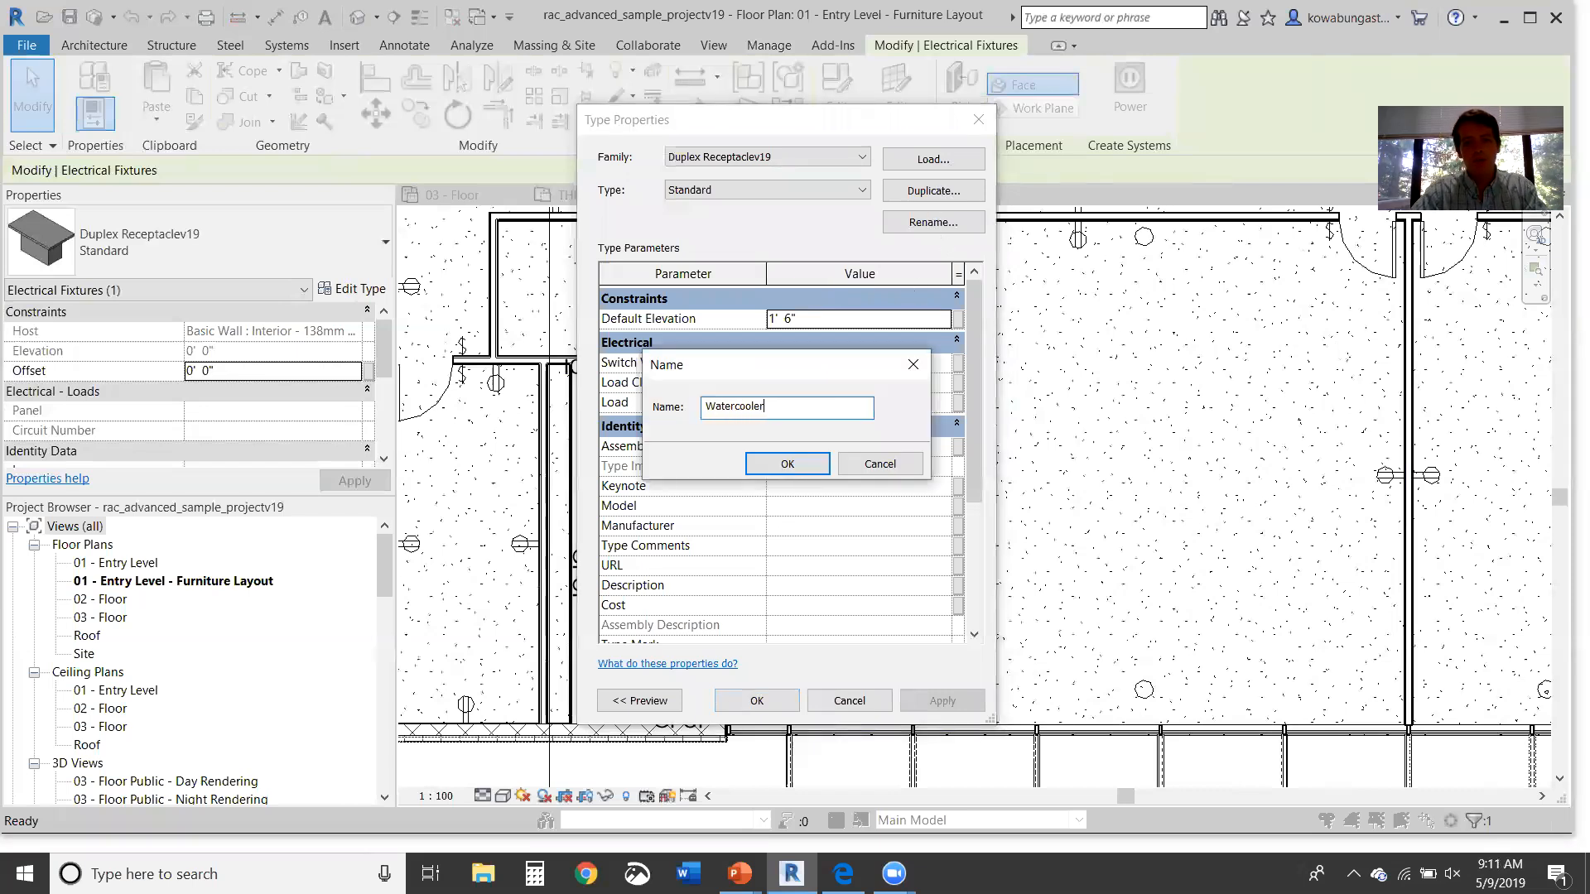
pyautogui.press('Return')
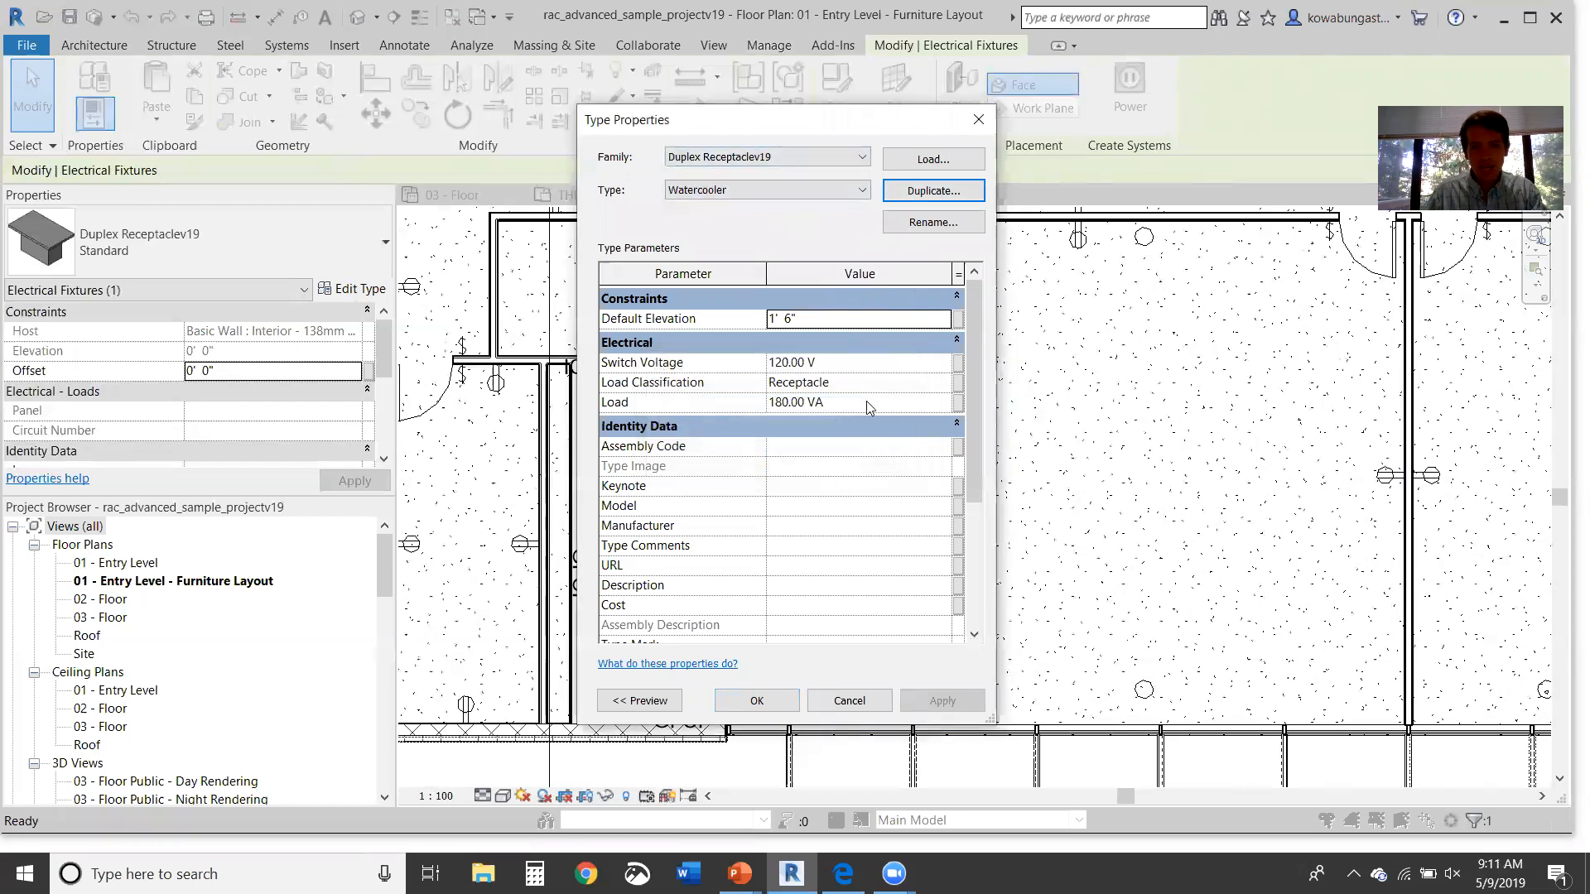
pyautogui.click(894, 401)
pyautogui.doubleClick(894, 401)
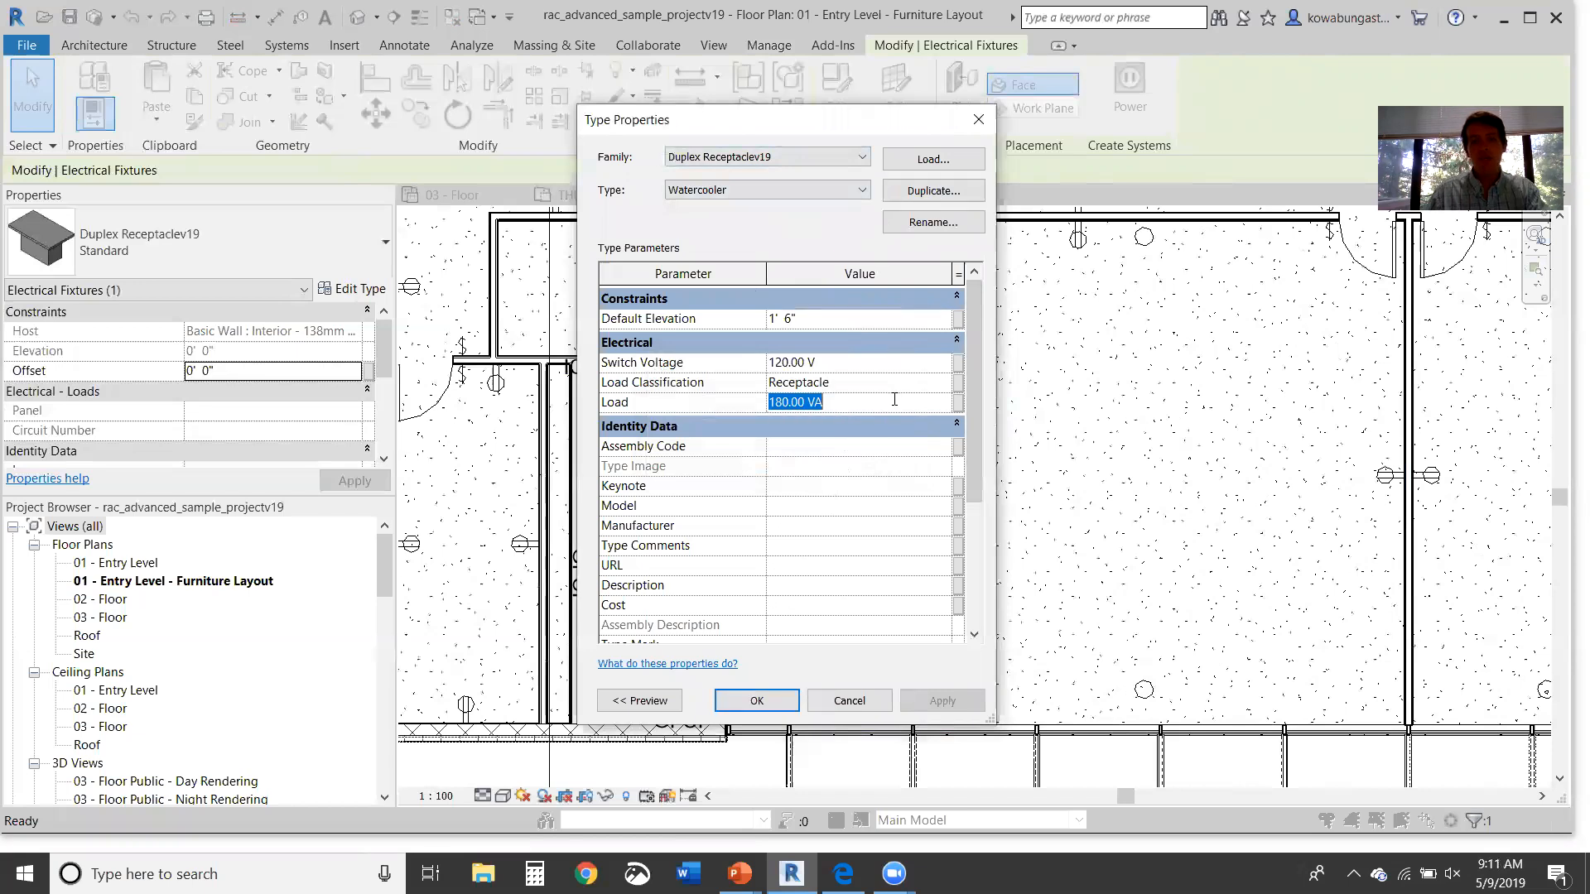
pyautogui.write('500')
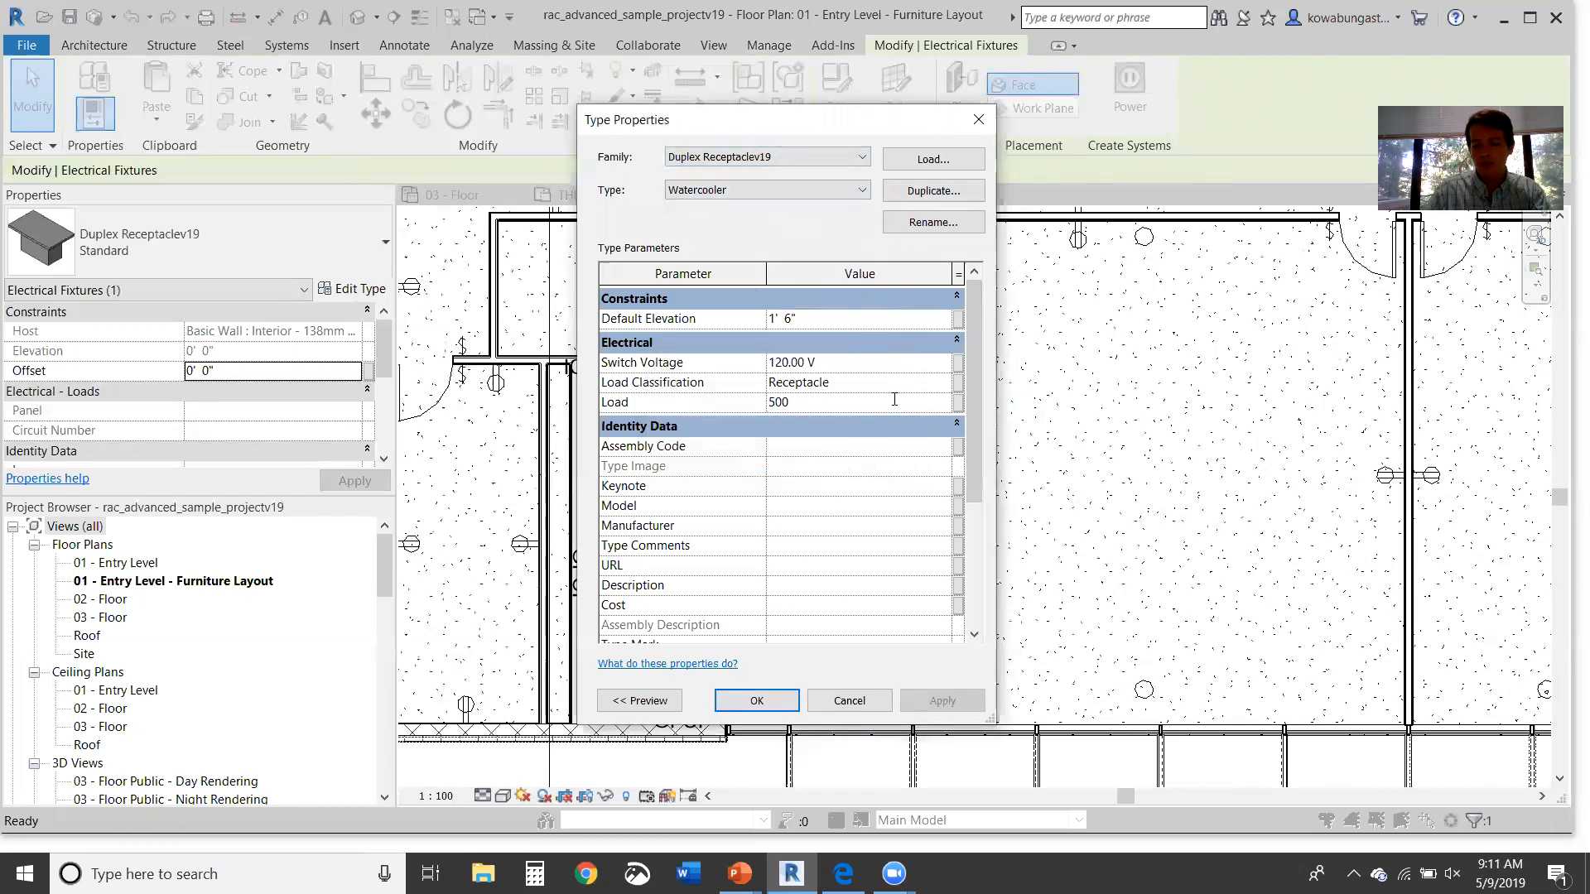
pyautogui.press('Return')
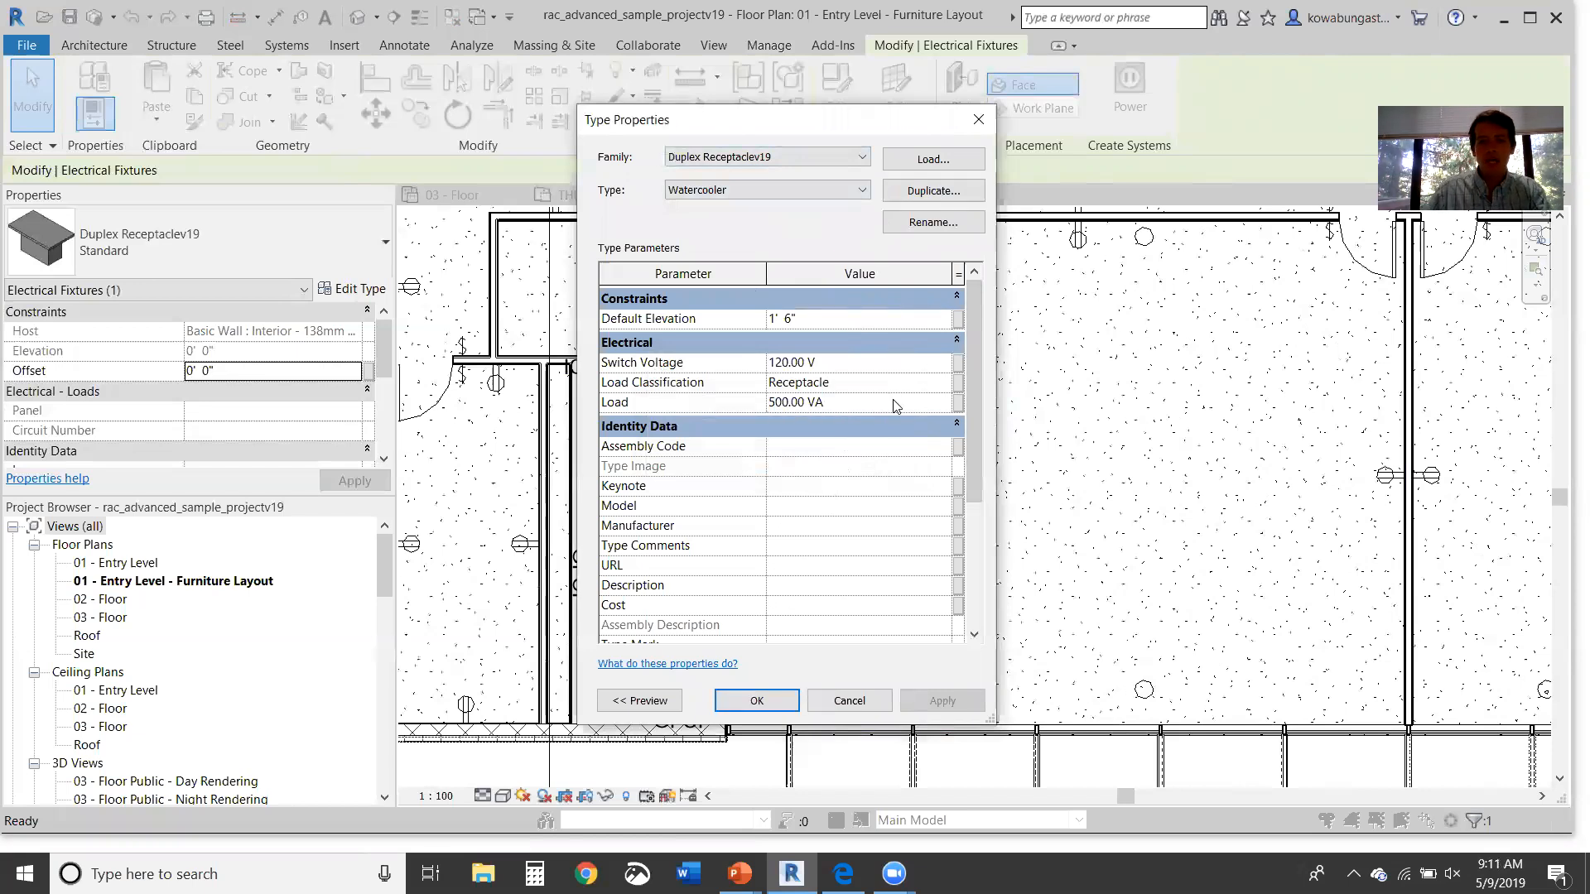
pyautogui.click(765, 700)
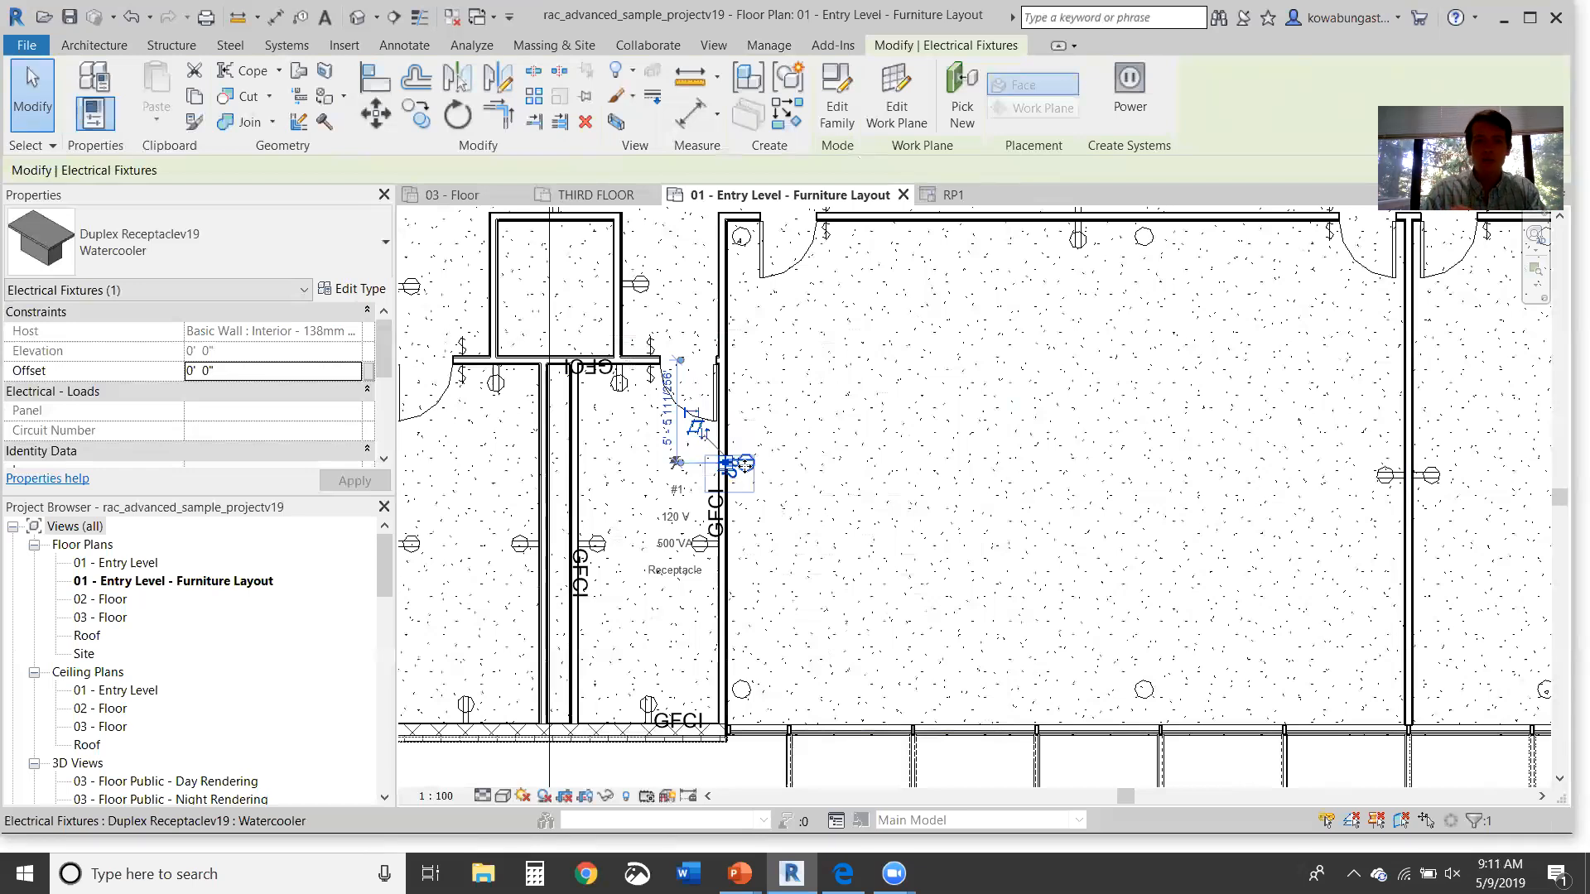
pyautogui.click(368, 289)
# Step: Confirm the 500.00 VA load, then list the GFCI, Standard and Watercooler receptacle types
pyautogui.click(879, 403)
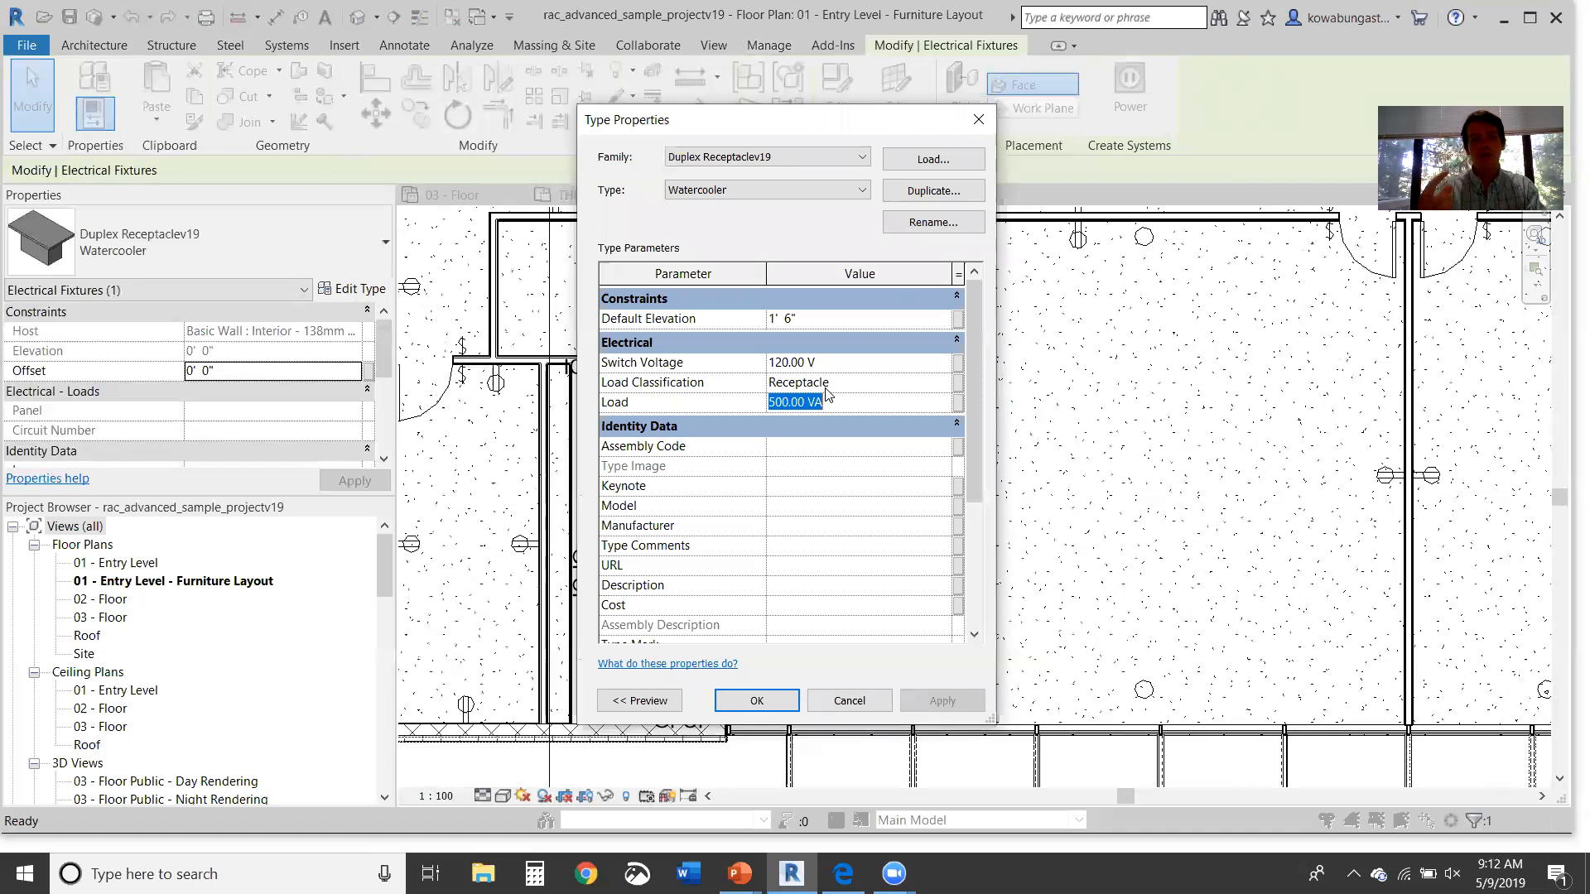
pyautogui.click(979, 120)
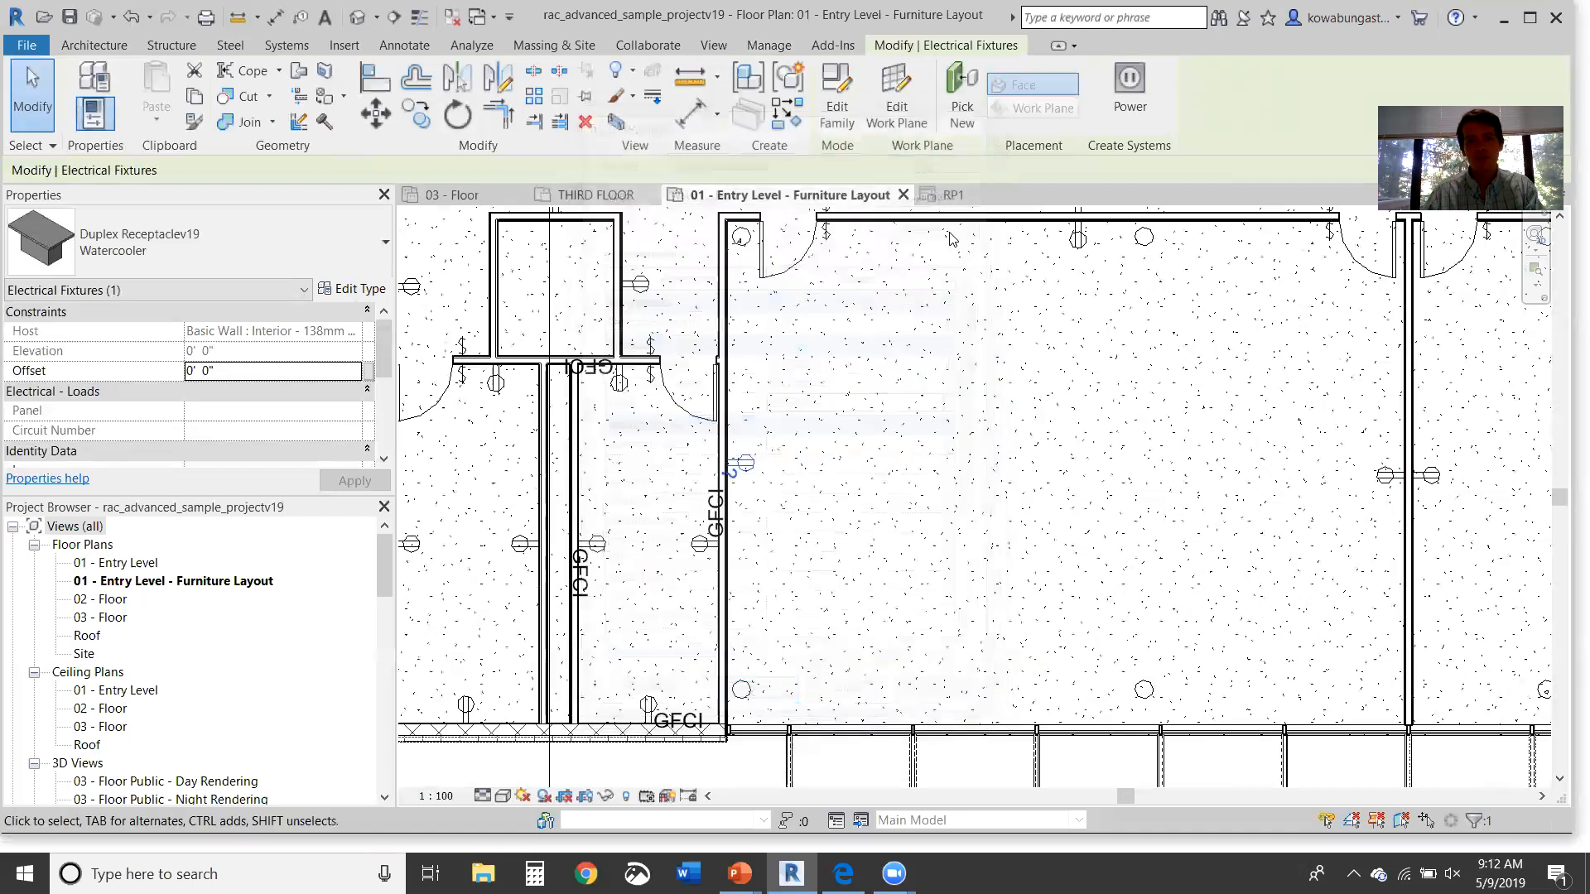
pyautogui.click(329, 242)
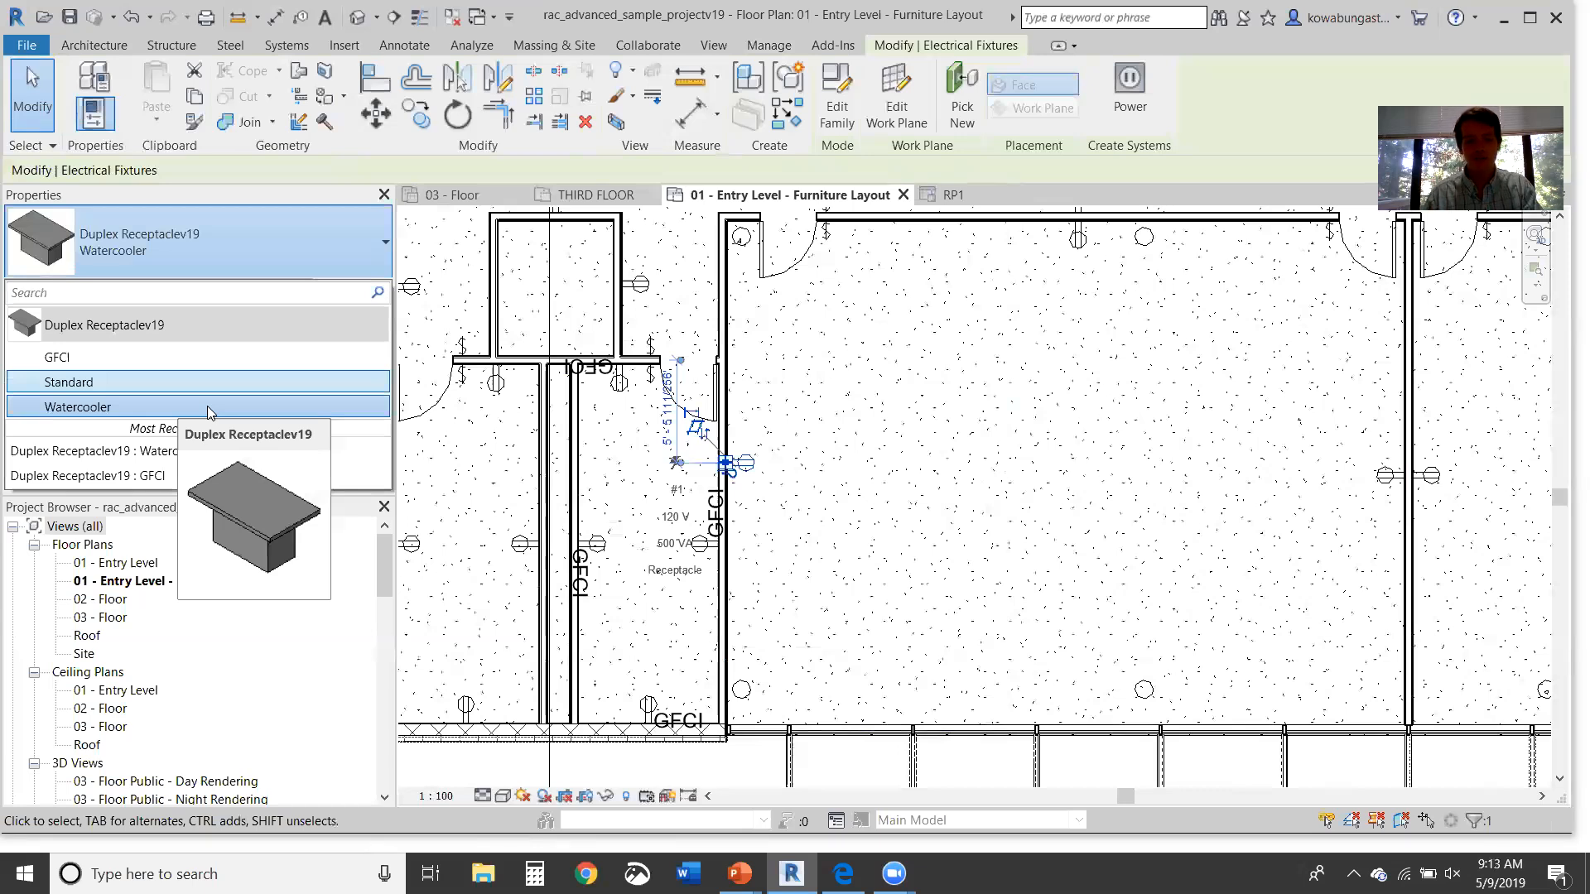
# Step: Dismiss the receptacle type list and clear the selection
pyautogui.click(882, 431)
pyautogui.click(861, 460)
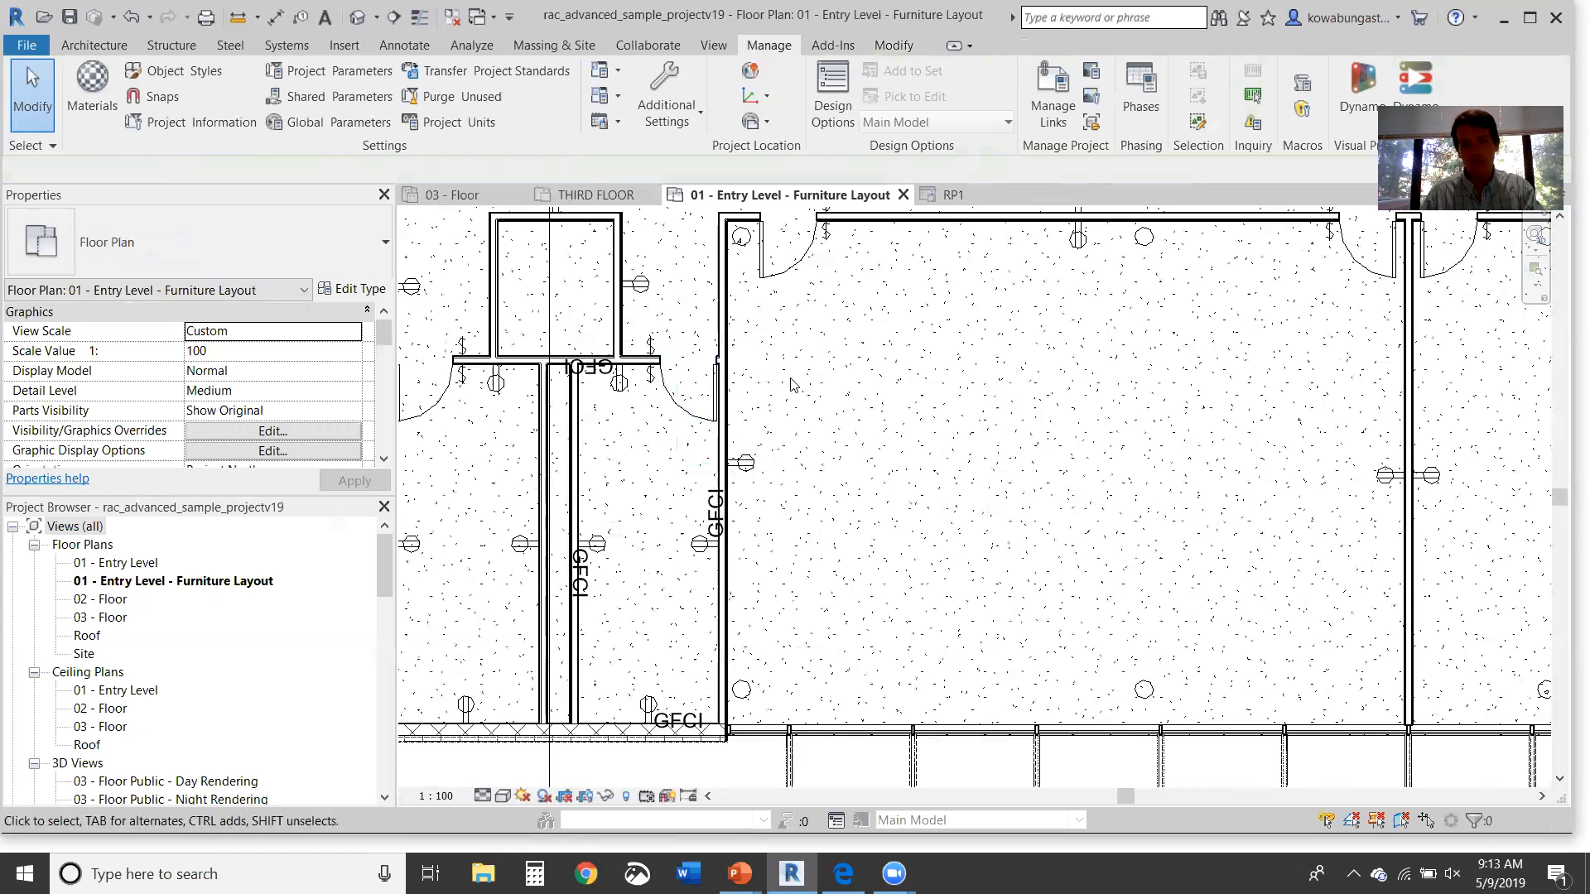
# Step: Create a power circuit for the four GFCI receptacles and assign it to panel RP2
pyautogui.click(629, 401)
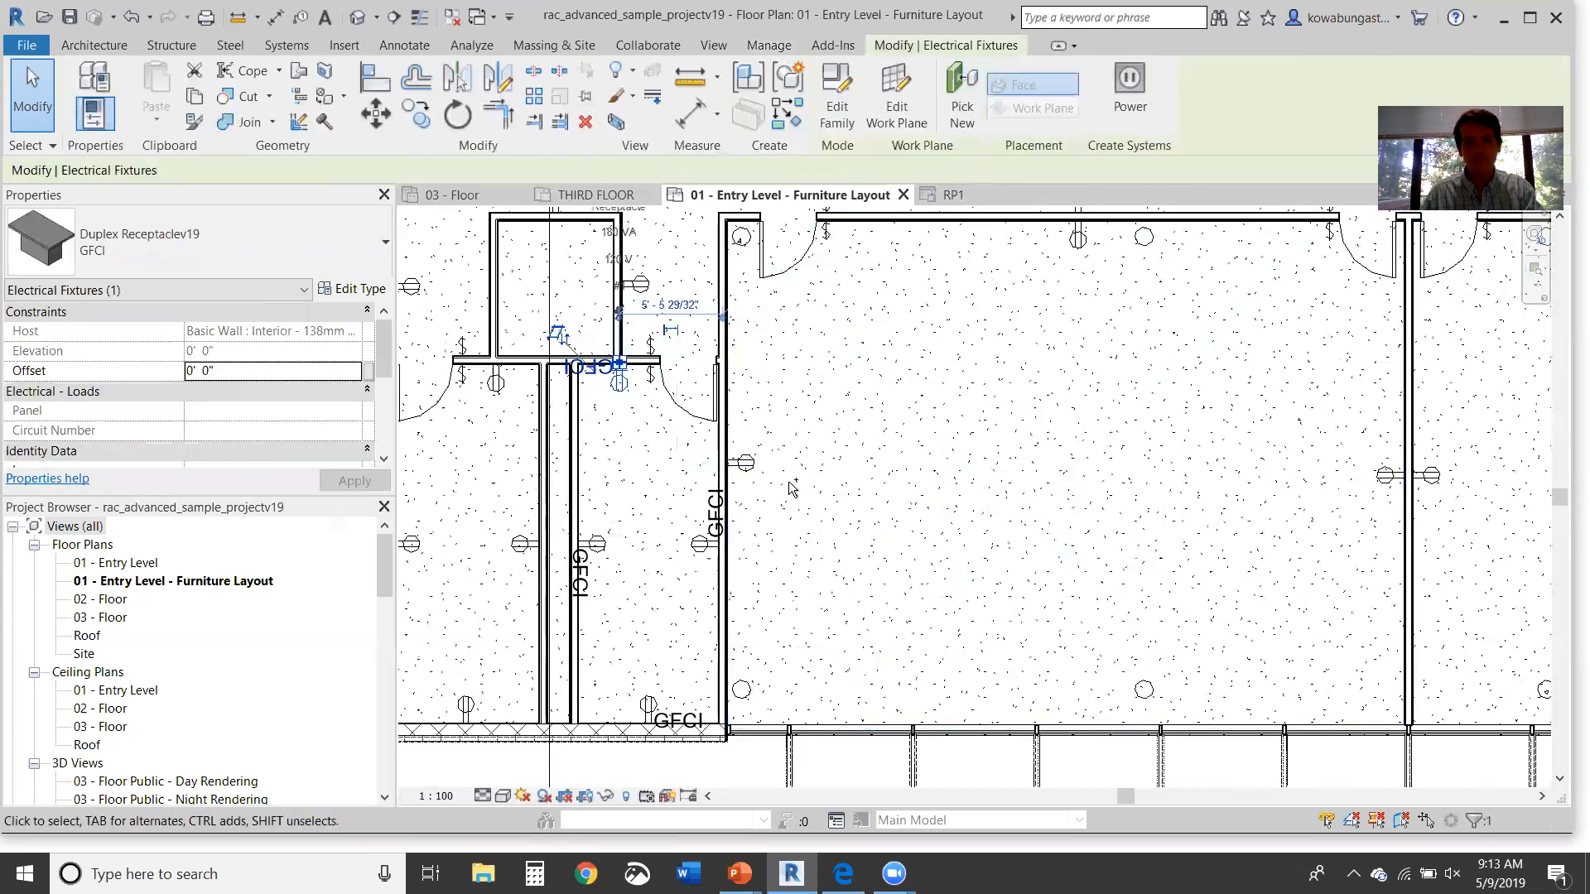
pyautogui.keyDown('ctrl'); pyautogui.click(702, 550); pyautogui.keyUp('ctrl')
pyautogui.keyDown('ctrl'); pyautogui.click(597, 546); pyautogui.keyUp('ctrl')
pyautogui.keyDown('ctrl'); pyautogui.click(653, 702); pyautogui.keyUp('ctrl')
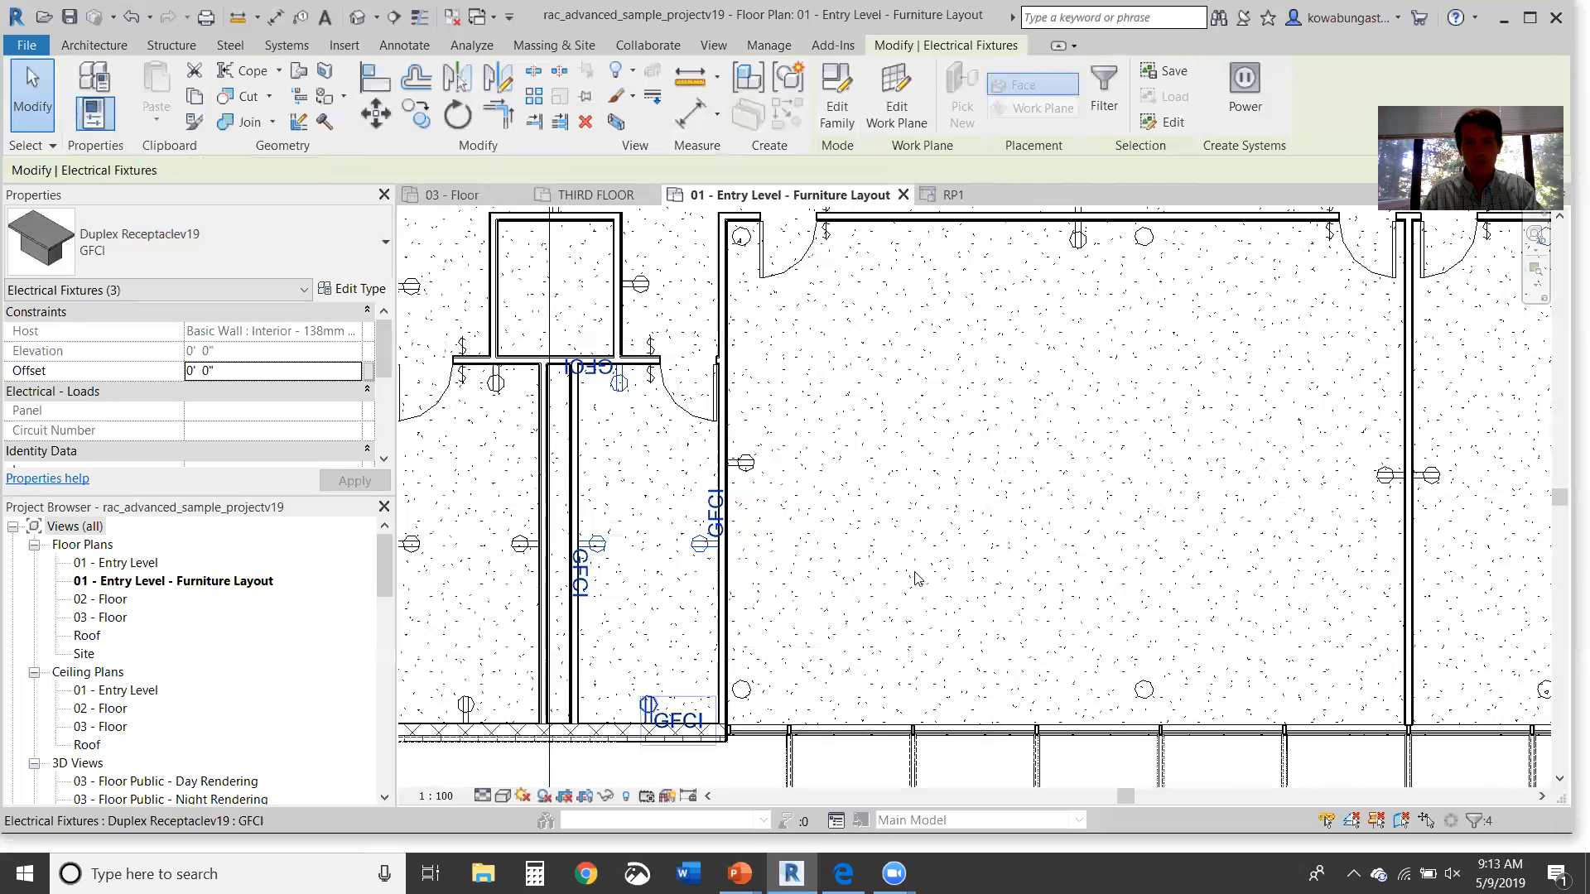
pyautogui.click(1244, 99)
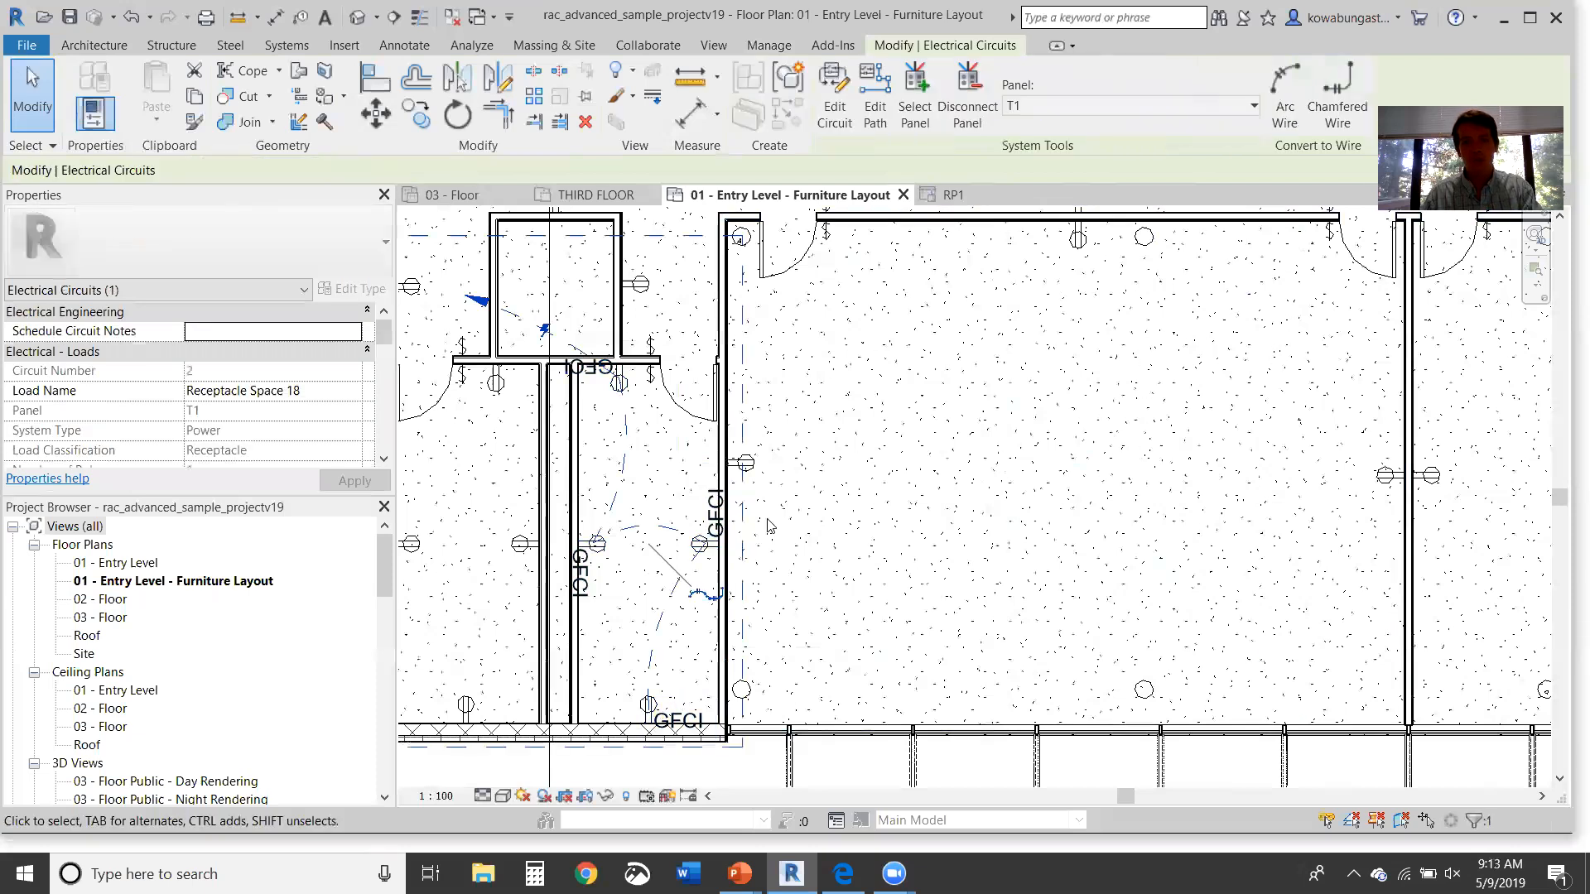
pyautogui.click(1071, 106)
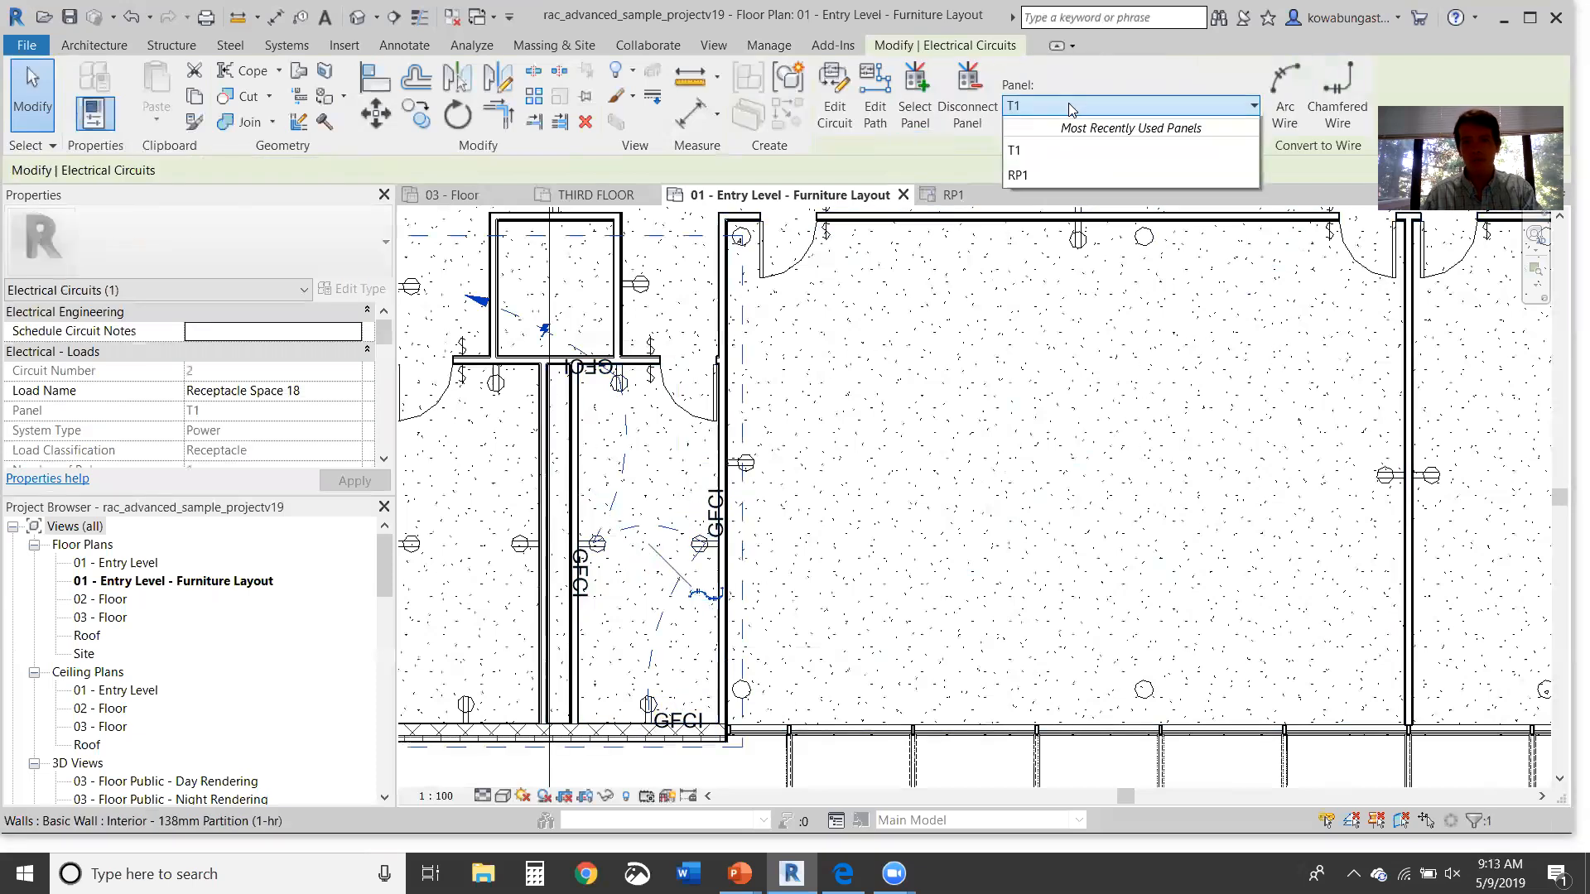
pyautogui.click(1080, 217)
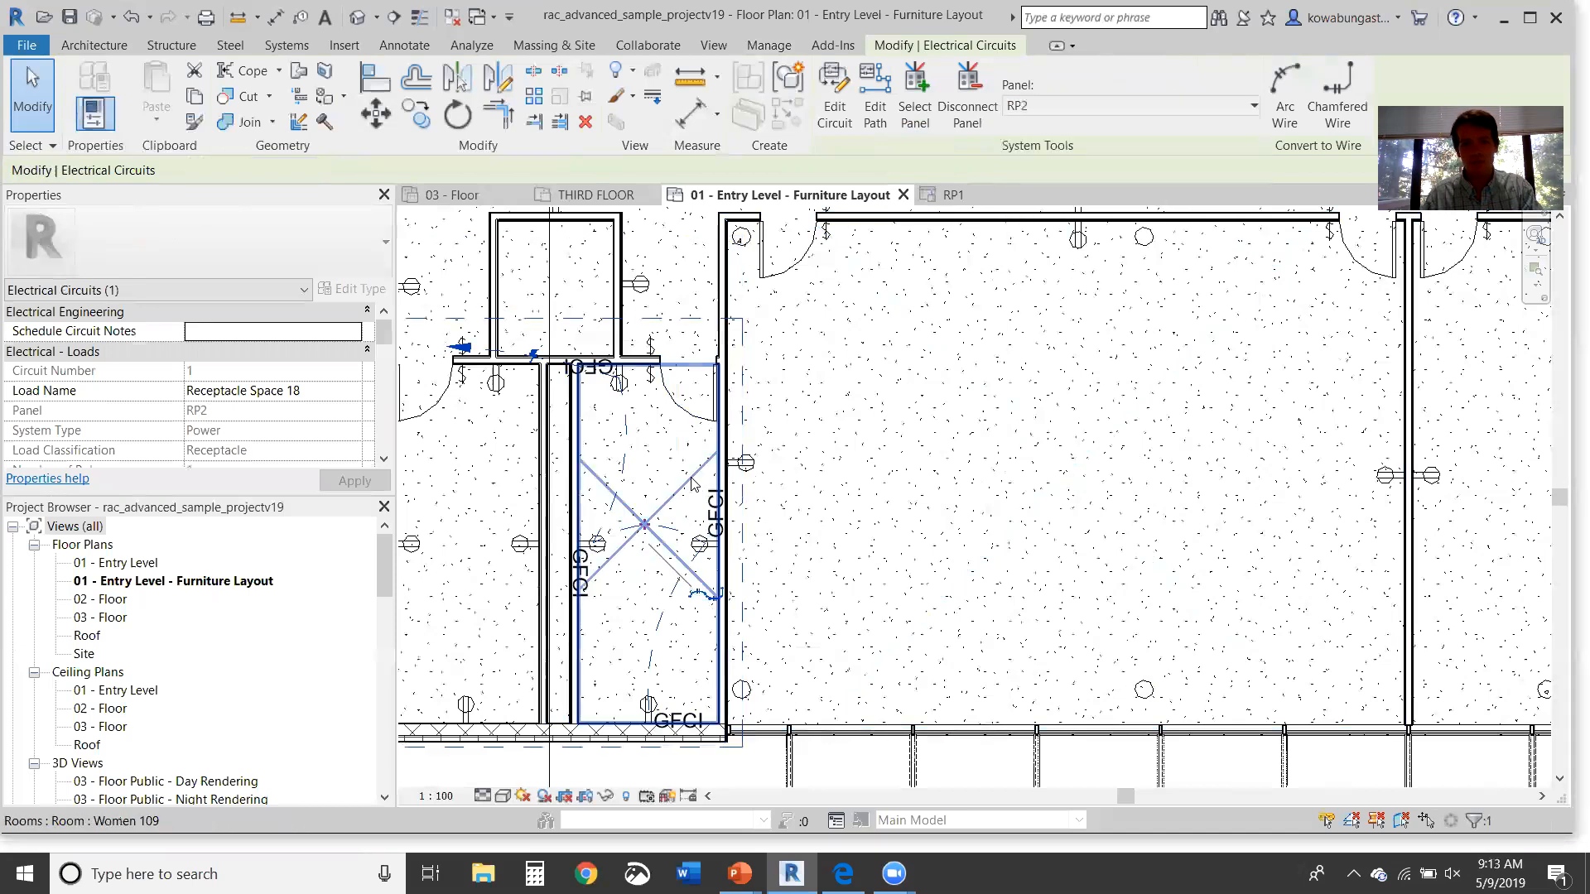
pyautogui.press('Escape')
# Step: Tab-select the Receptacle Space 18 circuit and convert its wiring to arc wires
pyautogui.moveTo(663, 478); pyautogui.dragTo(727, 461, button='middle')
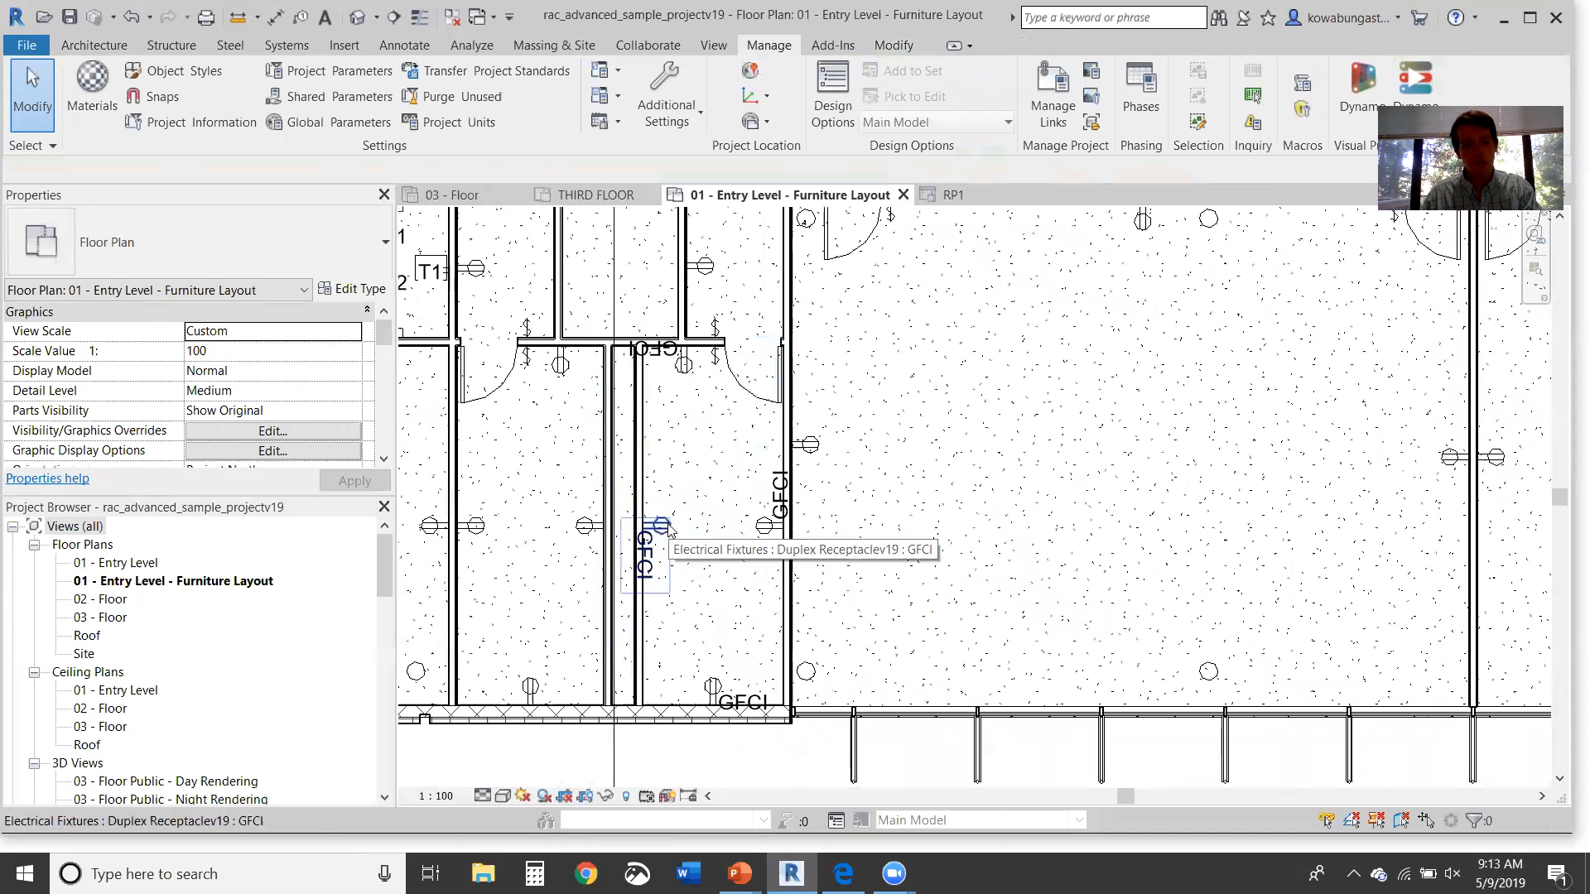
pyautogui.press('Tab')
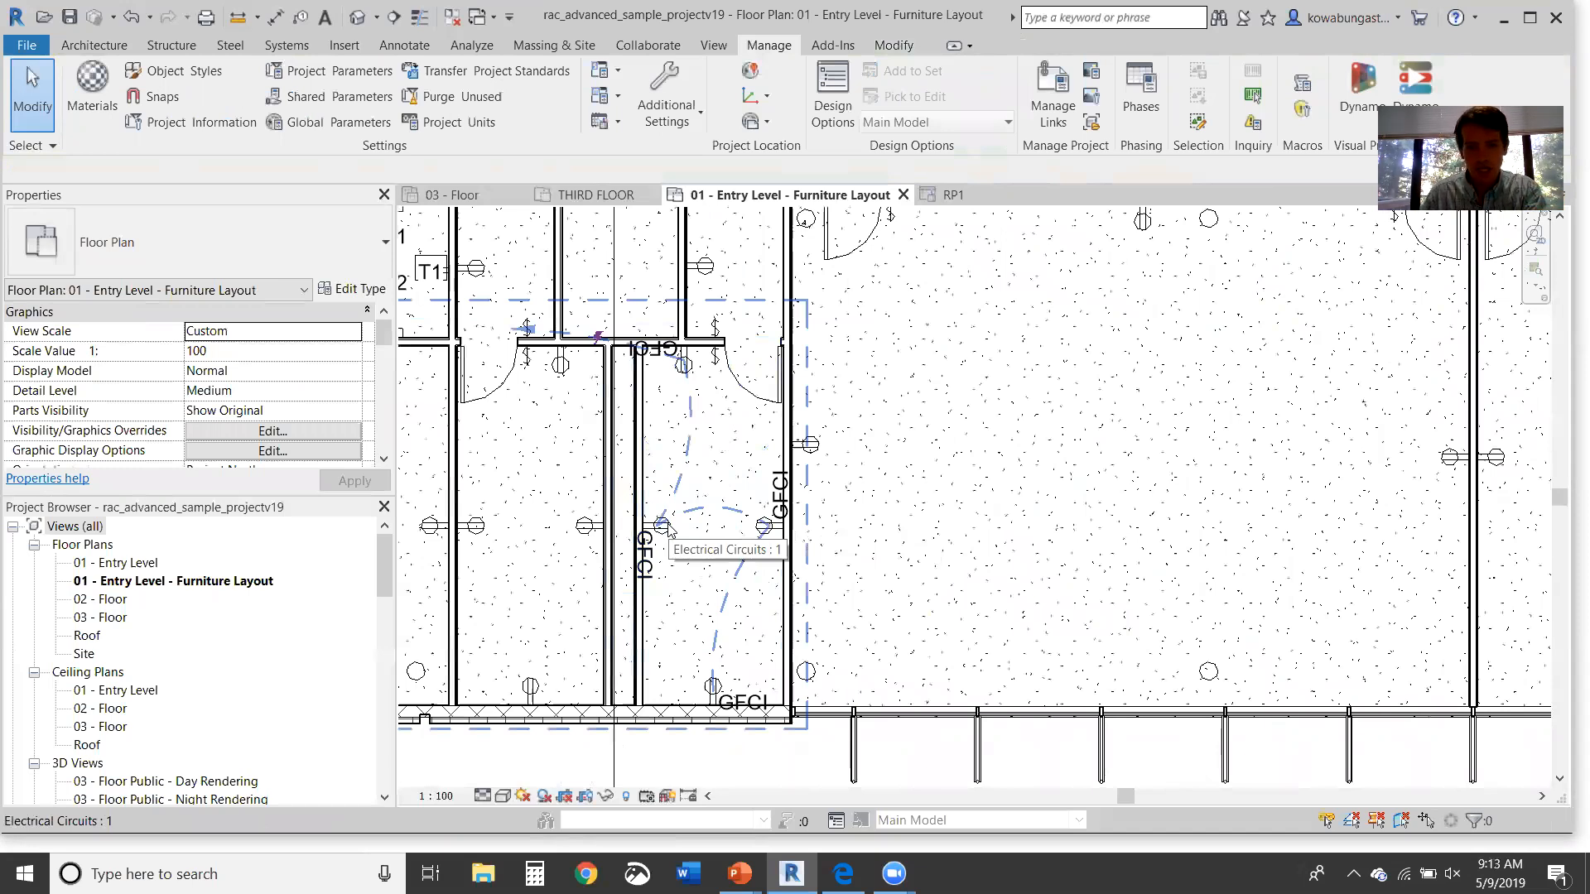
pyautogui.click(668, 530)
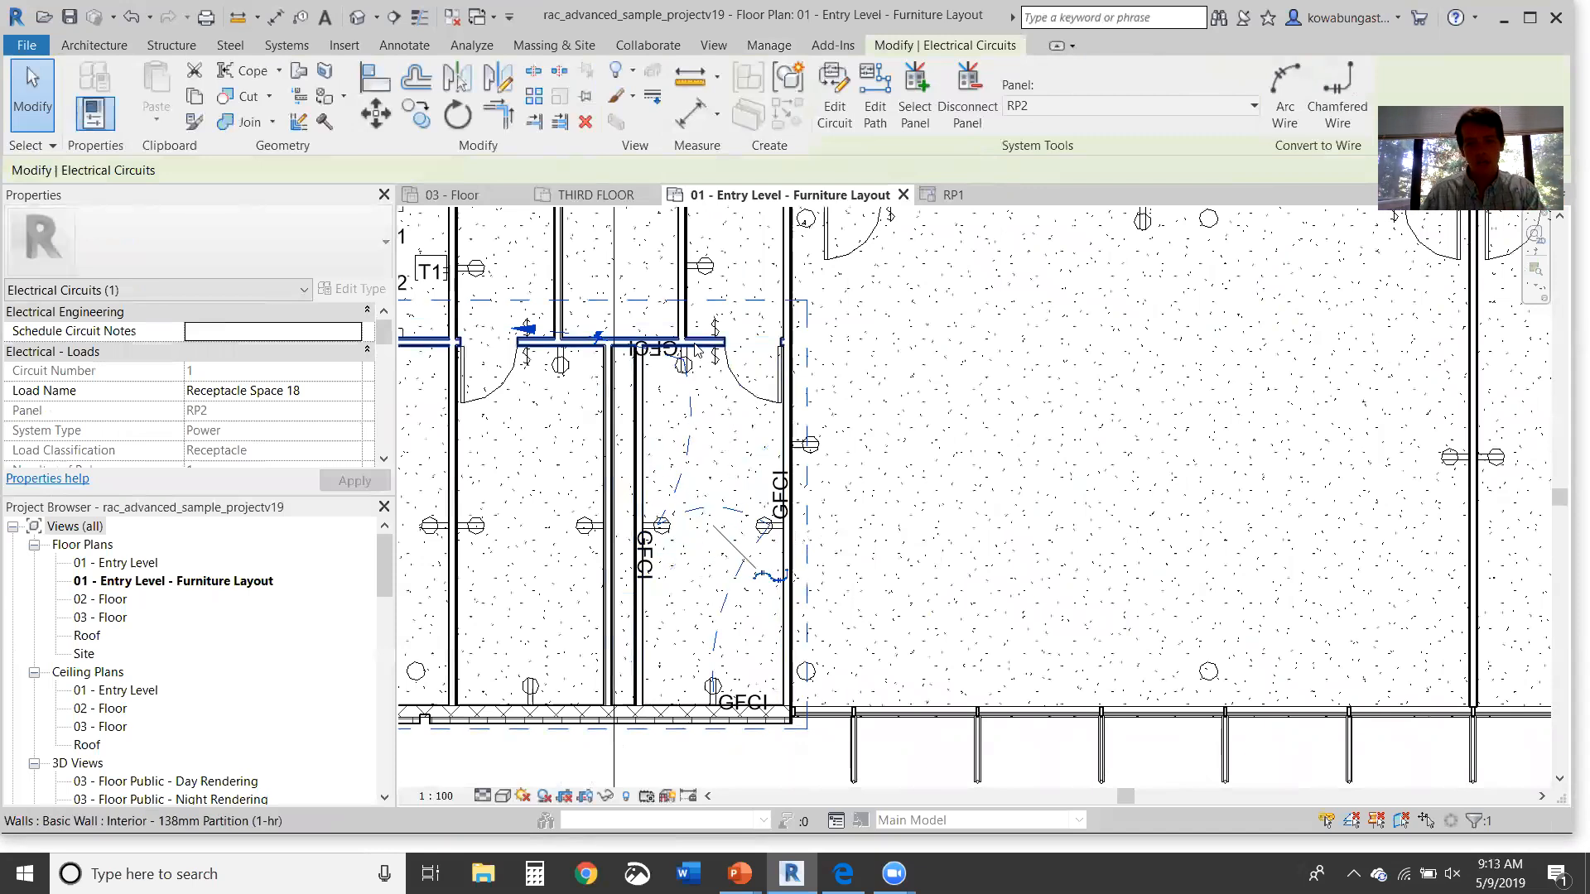
pyautogui.click(762, 582)
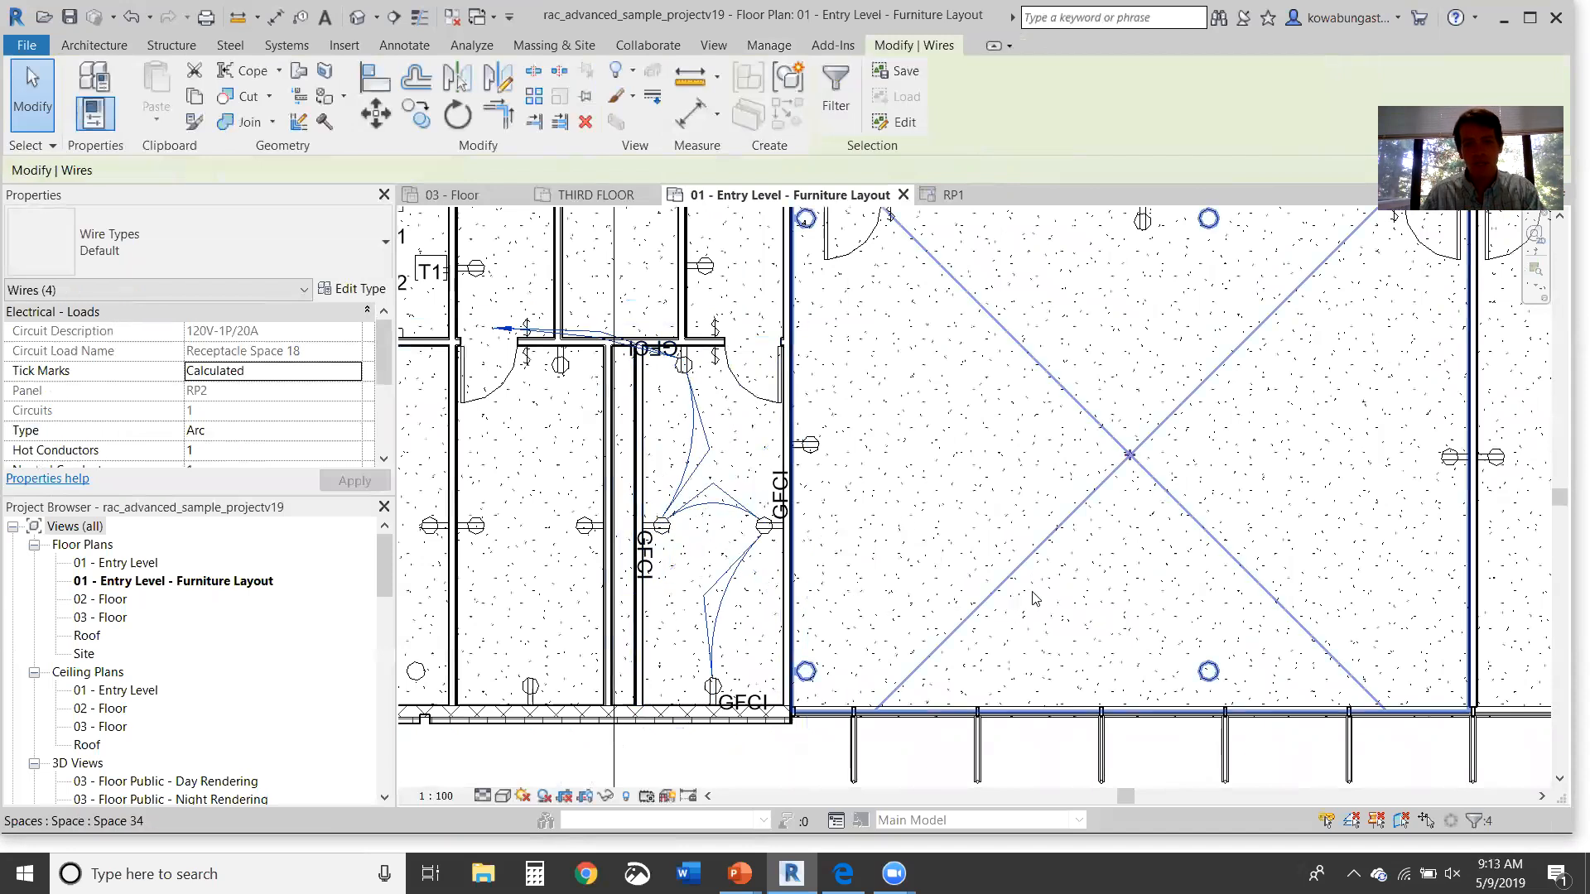
pyautogui.press('Escape')
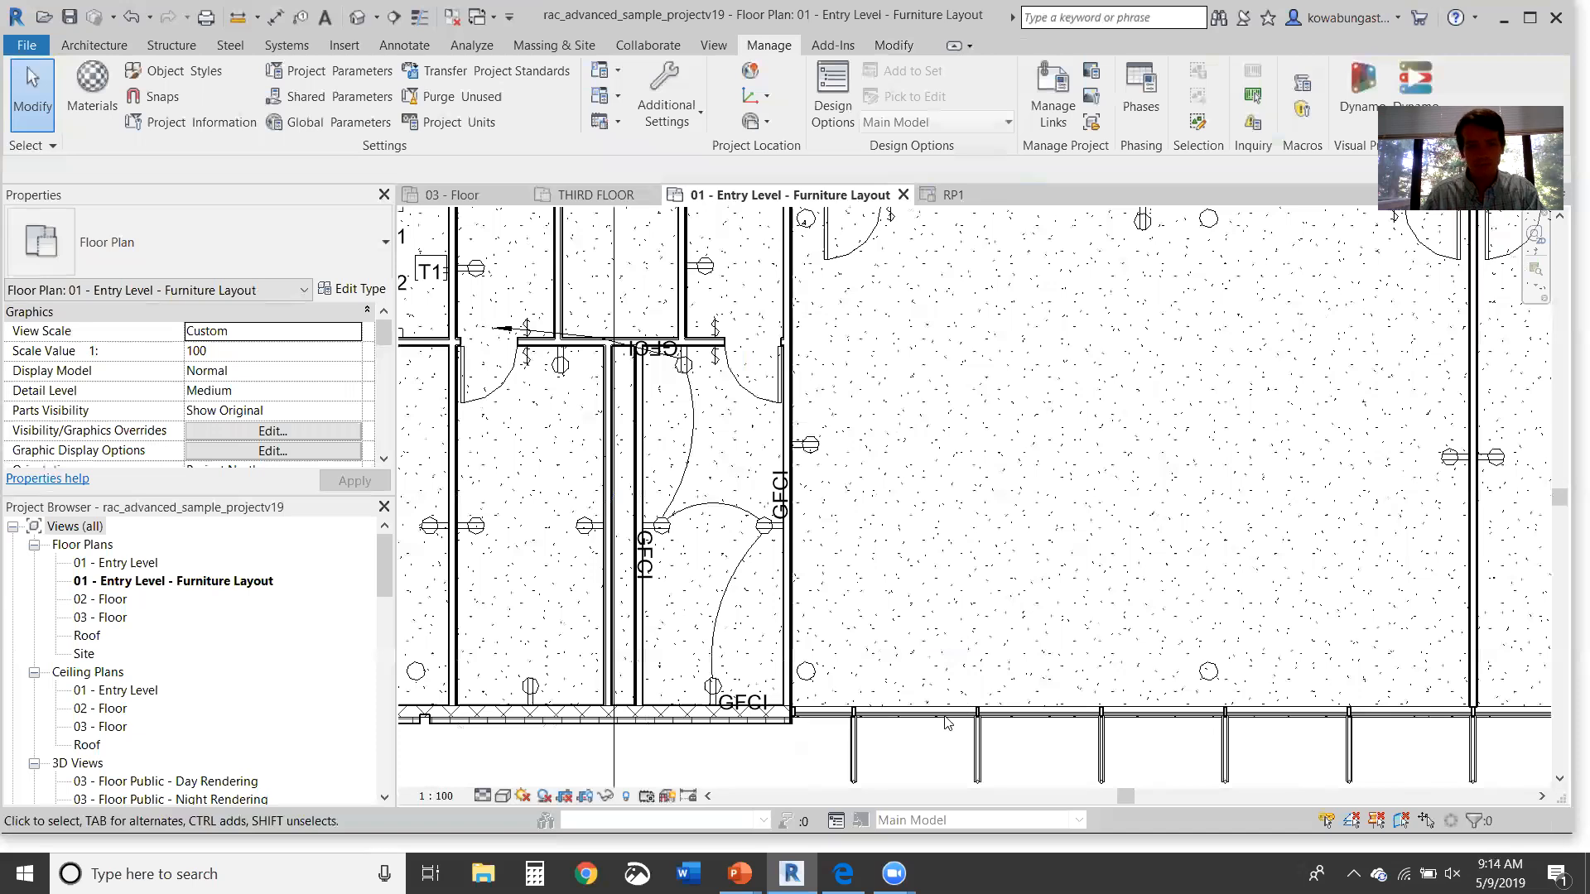
# Step: Filter the GFCI circuit network down to its four arc wires and delete them
pyautogui.press('Tab')
pyautogui.click(693, 451)
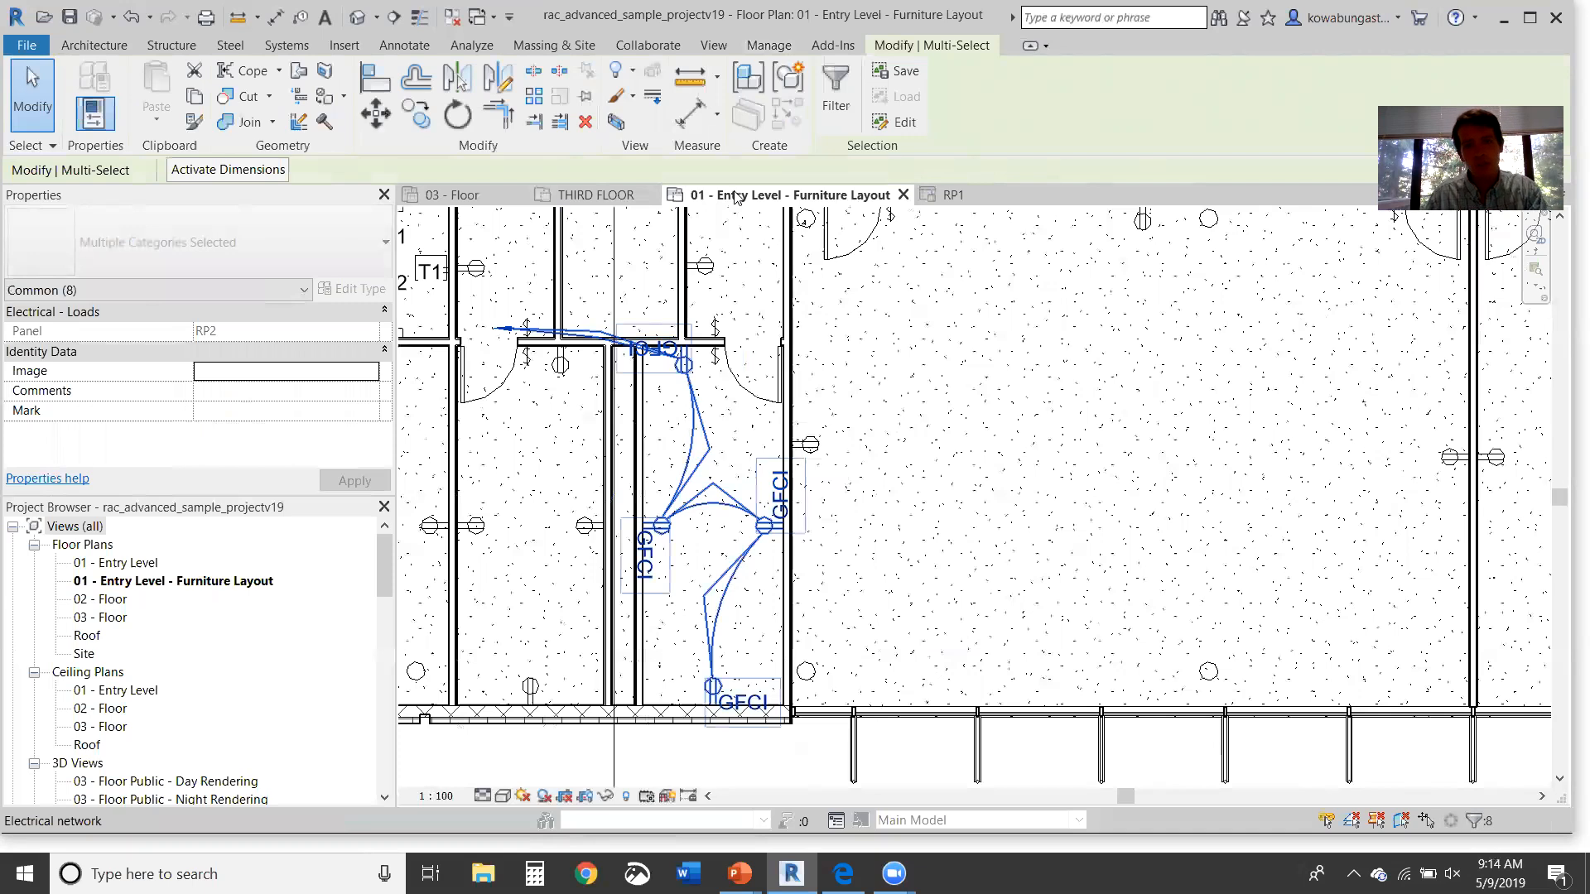
pyautogui.click(834, 93)
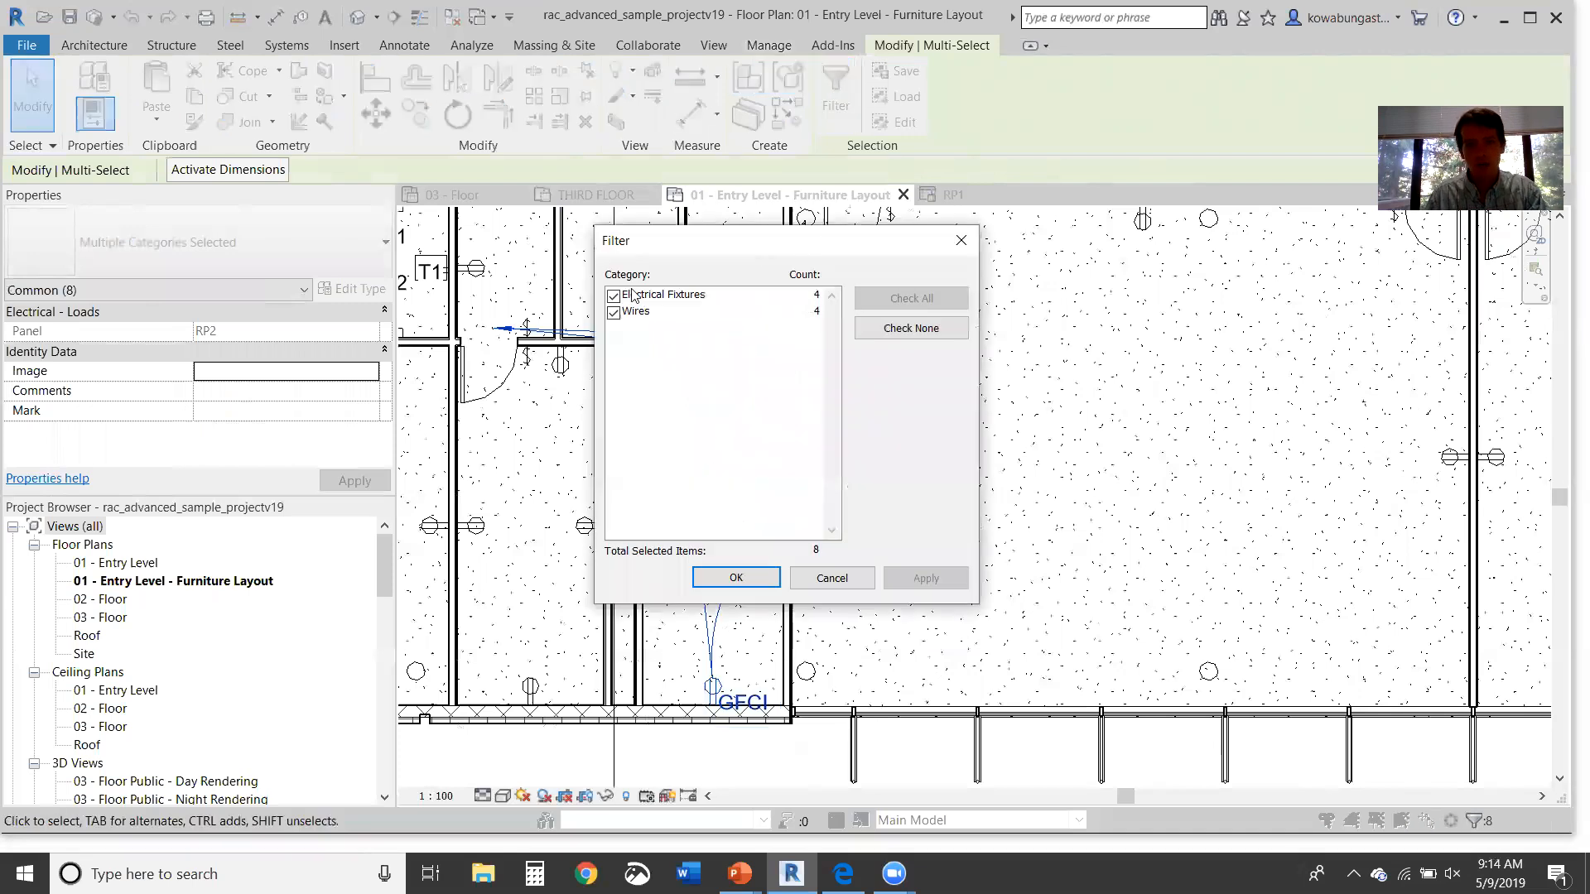
pyautogui.click(614, 296)
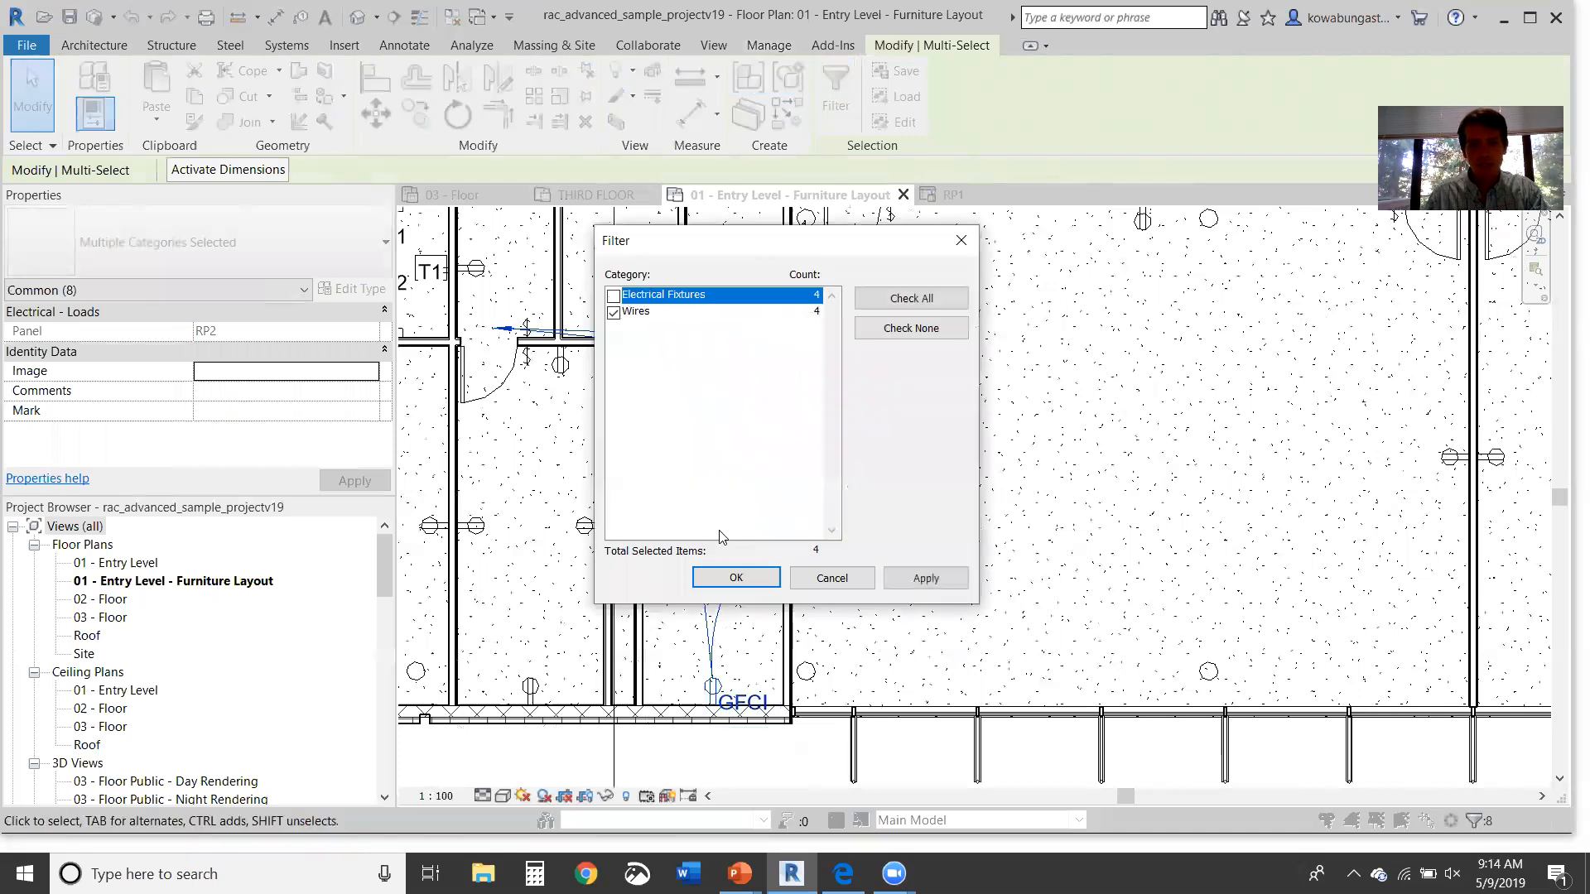
pyautogui.click(752, 576)
pyautogui.press('Delete')
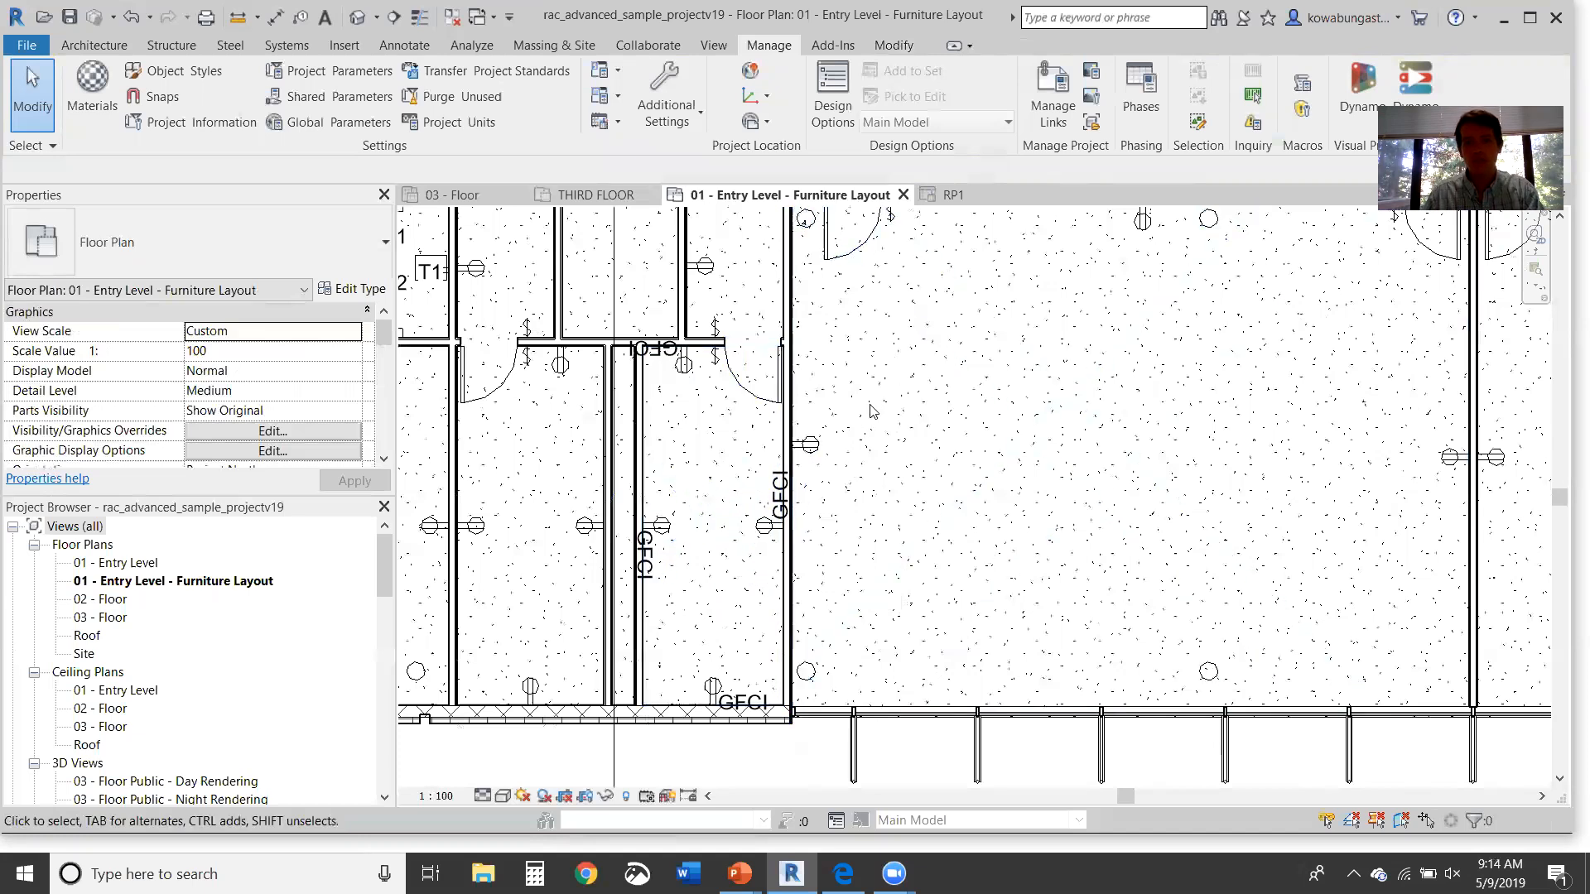
# Step: Convert the GFCI receptacle circuit into chamfered wires
pyautogui.moveTo(893, 410); pyautogui.dragTo(963, 430, button='middle')
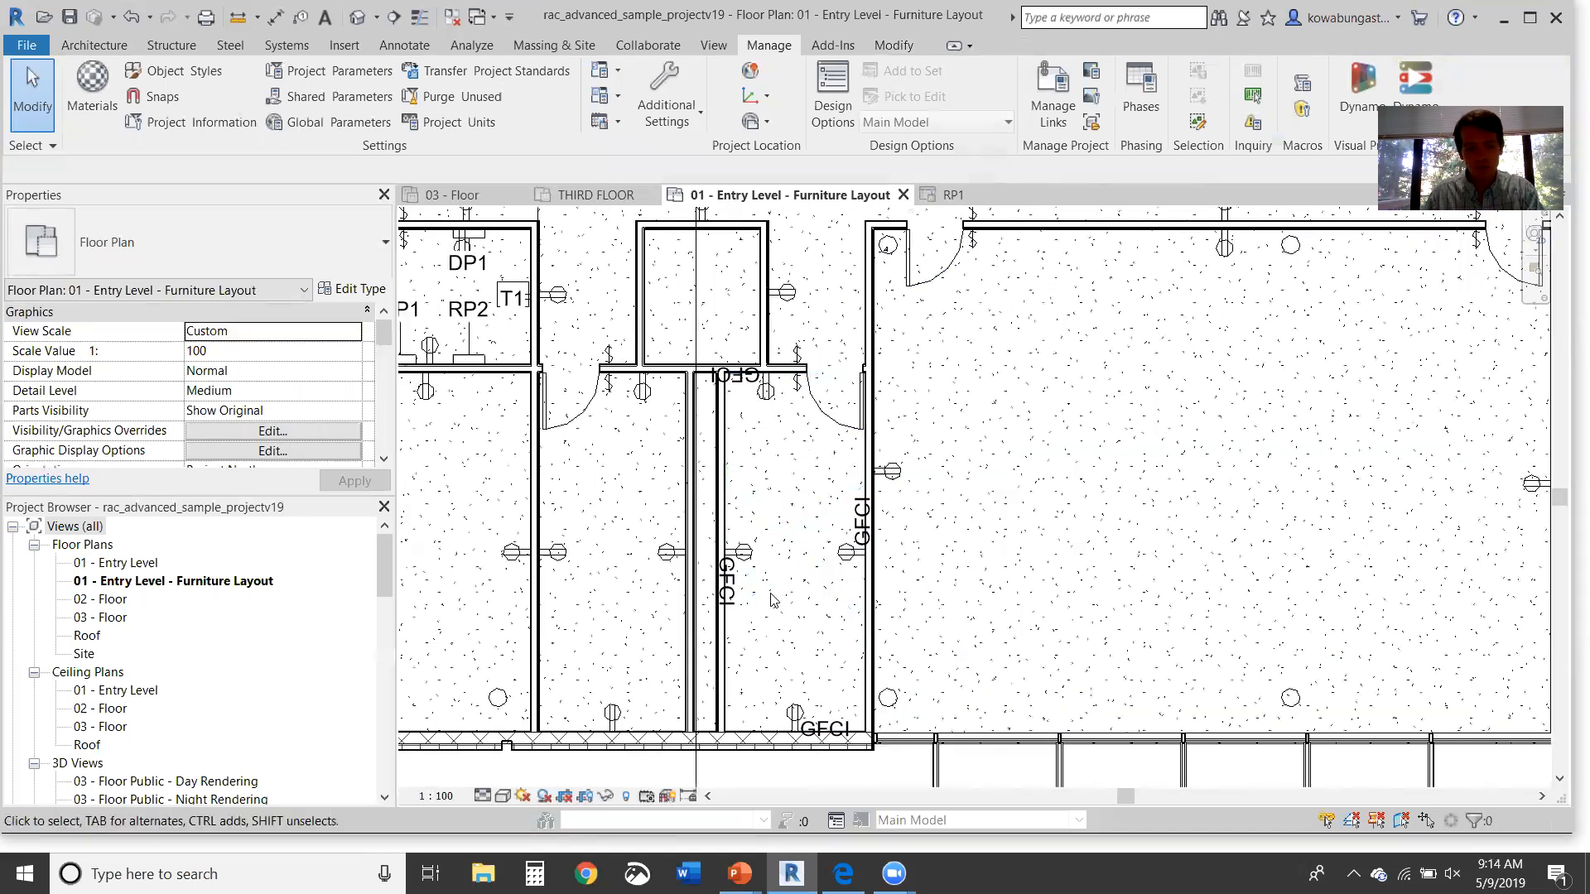
pyautogui.press('Tab')
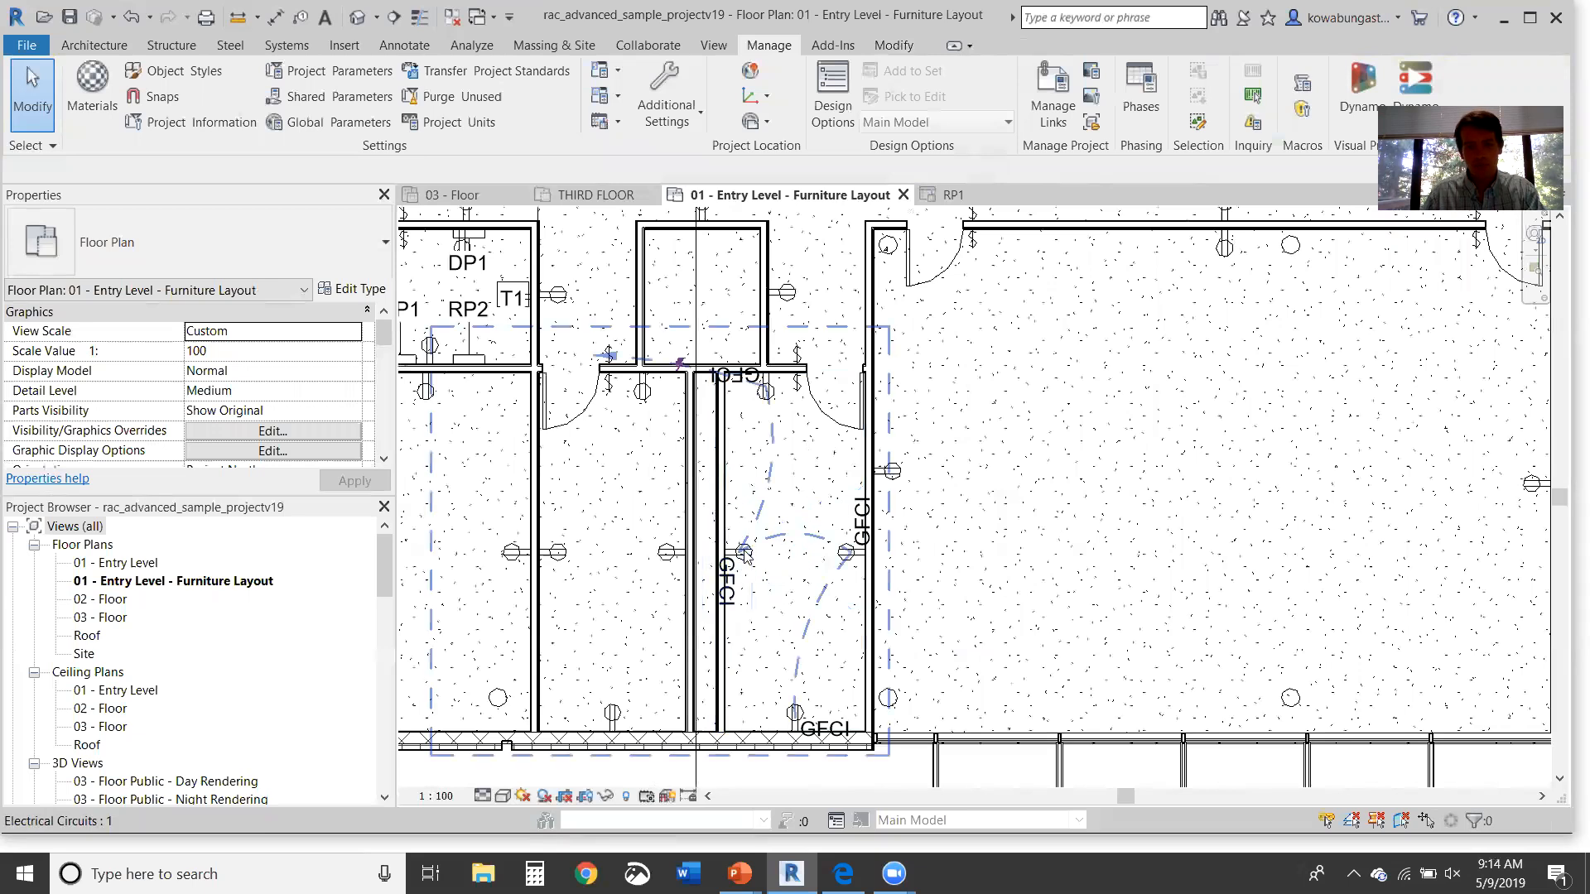
pyautogui.click(744, 554)
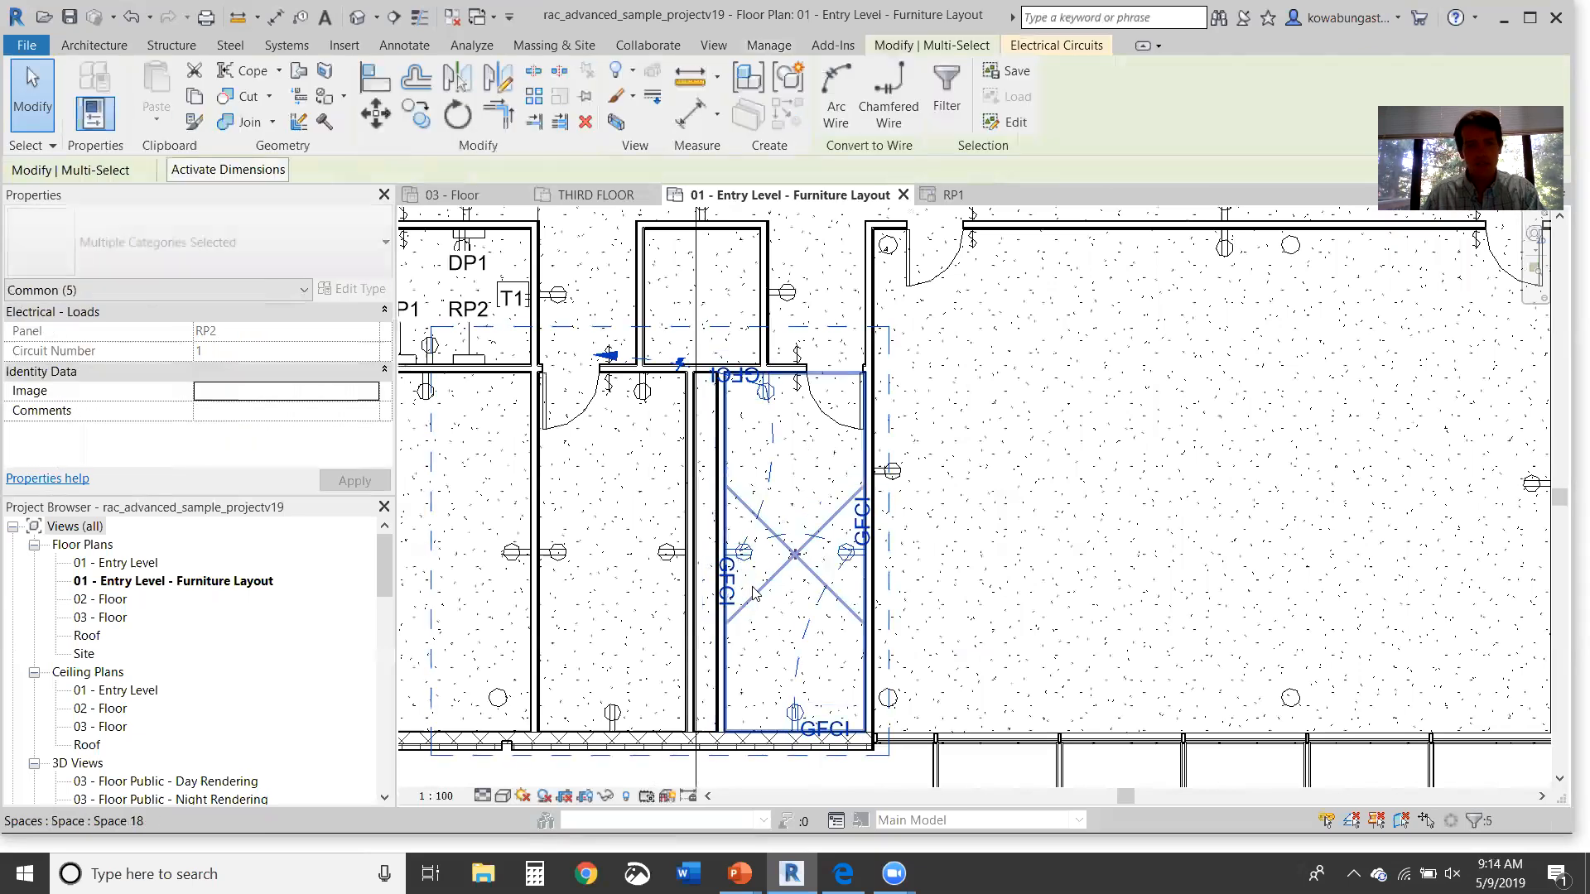
pyautogui.click(892, 102)
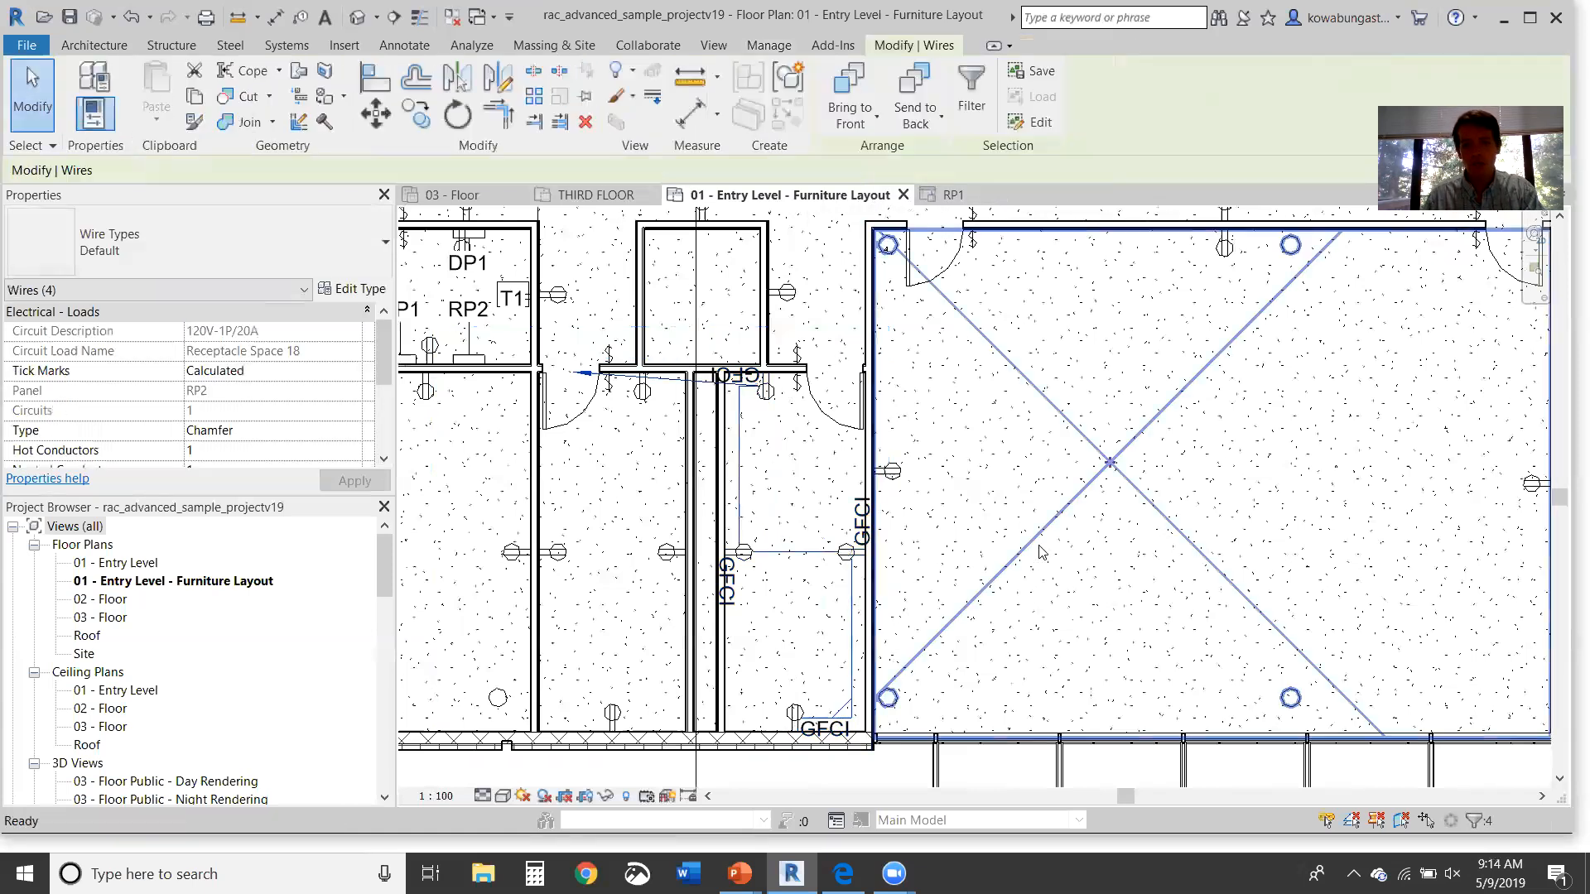
pyautogui.press('Delete')
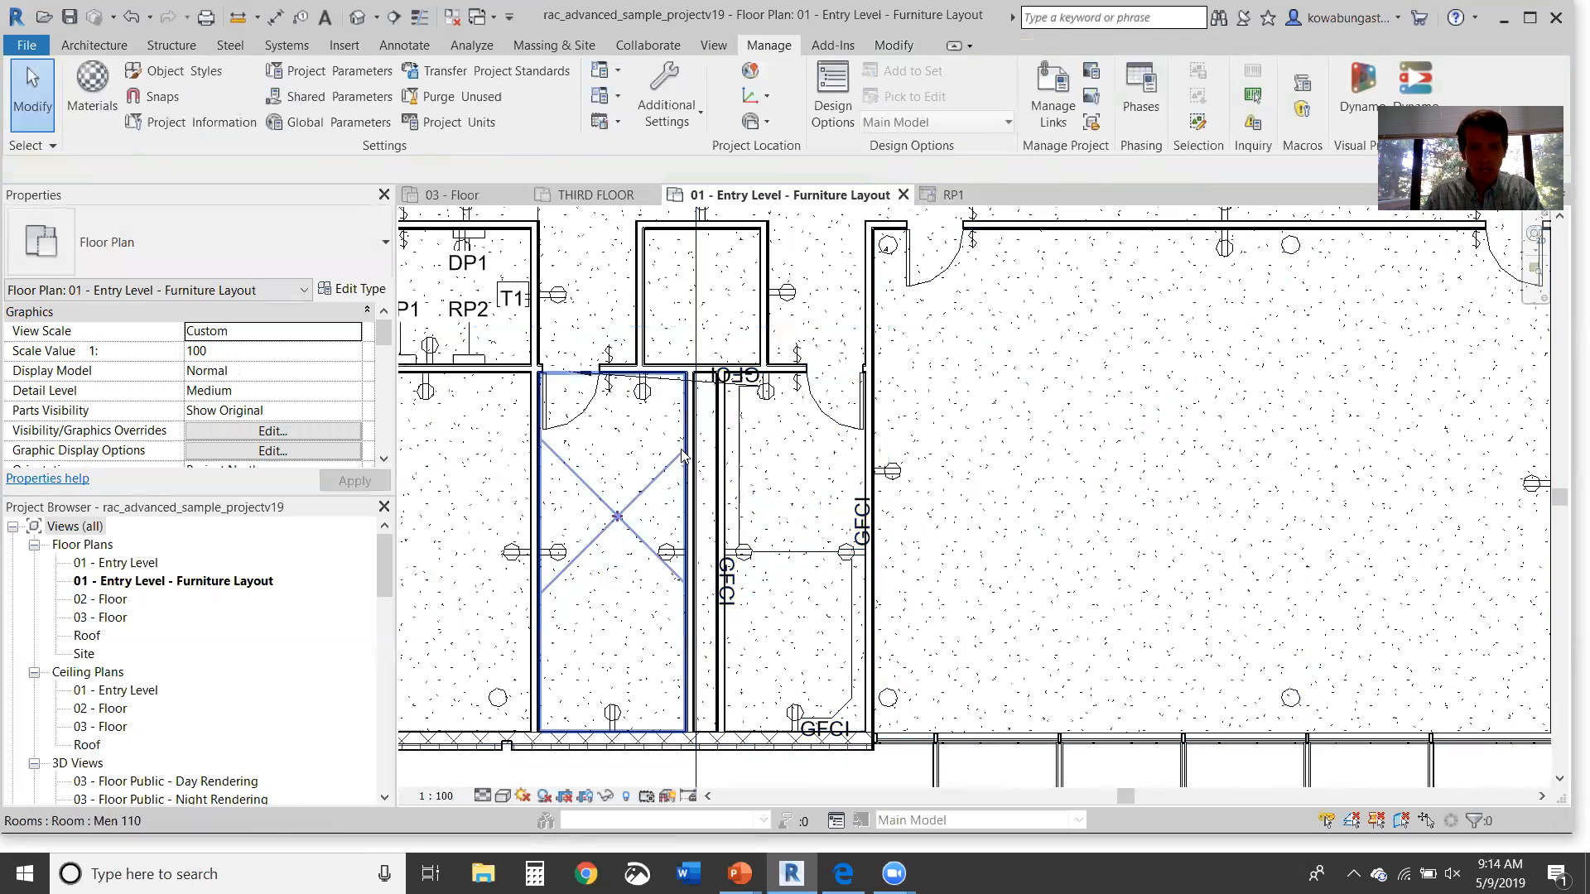
# Step: Select the whole circuit network and filter the selection by category
pyautogui.press('Tab')
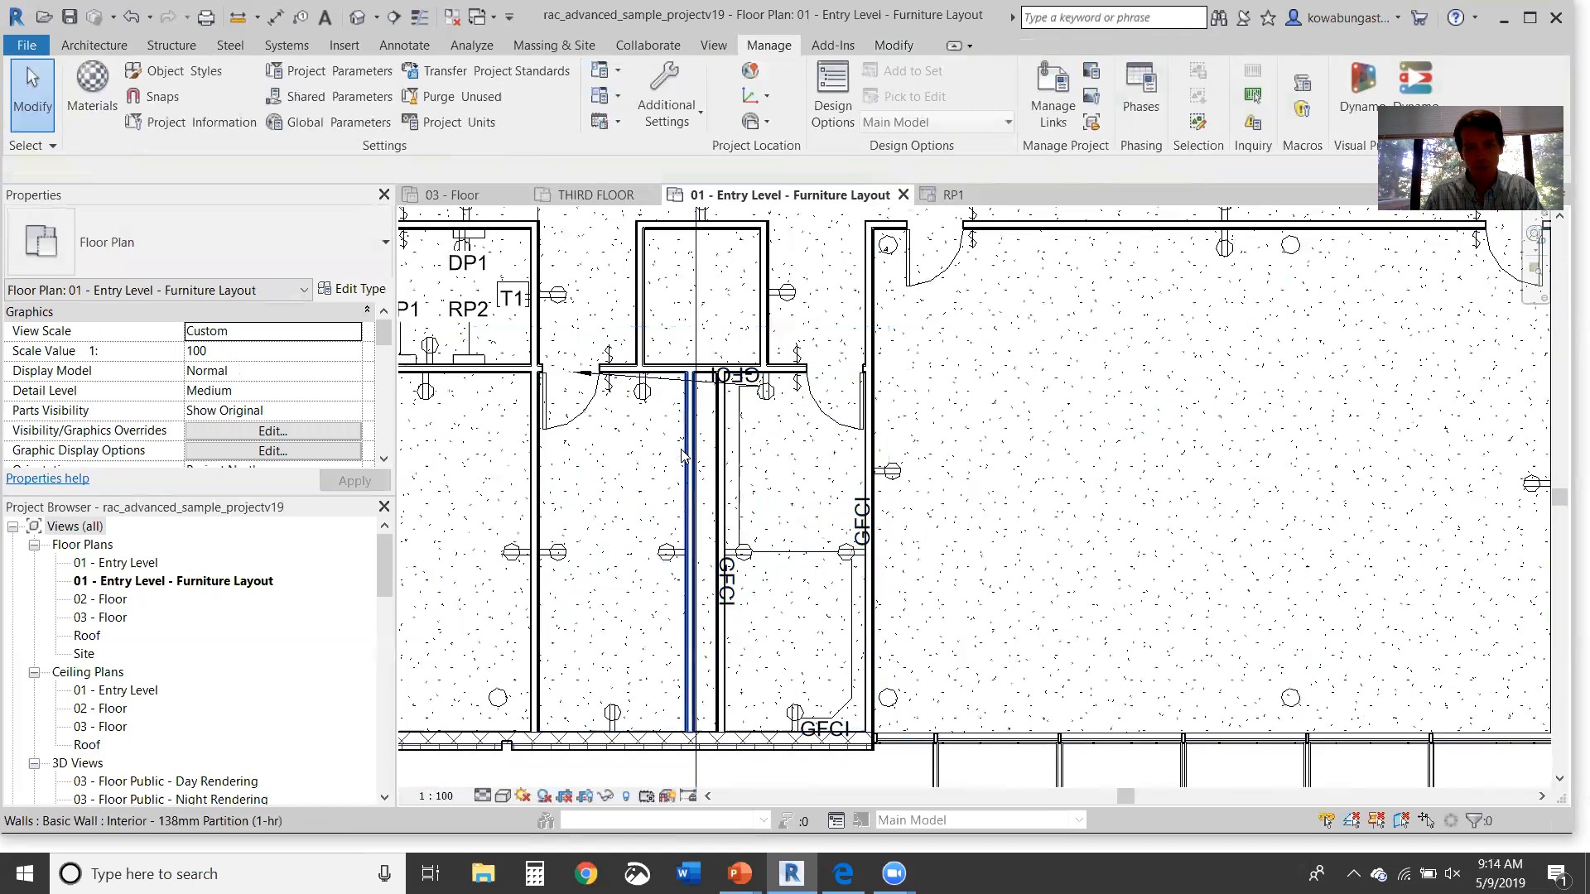
pyautogui.press('Tab')
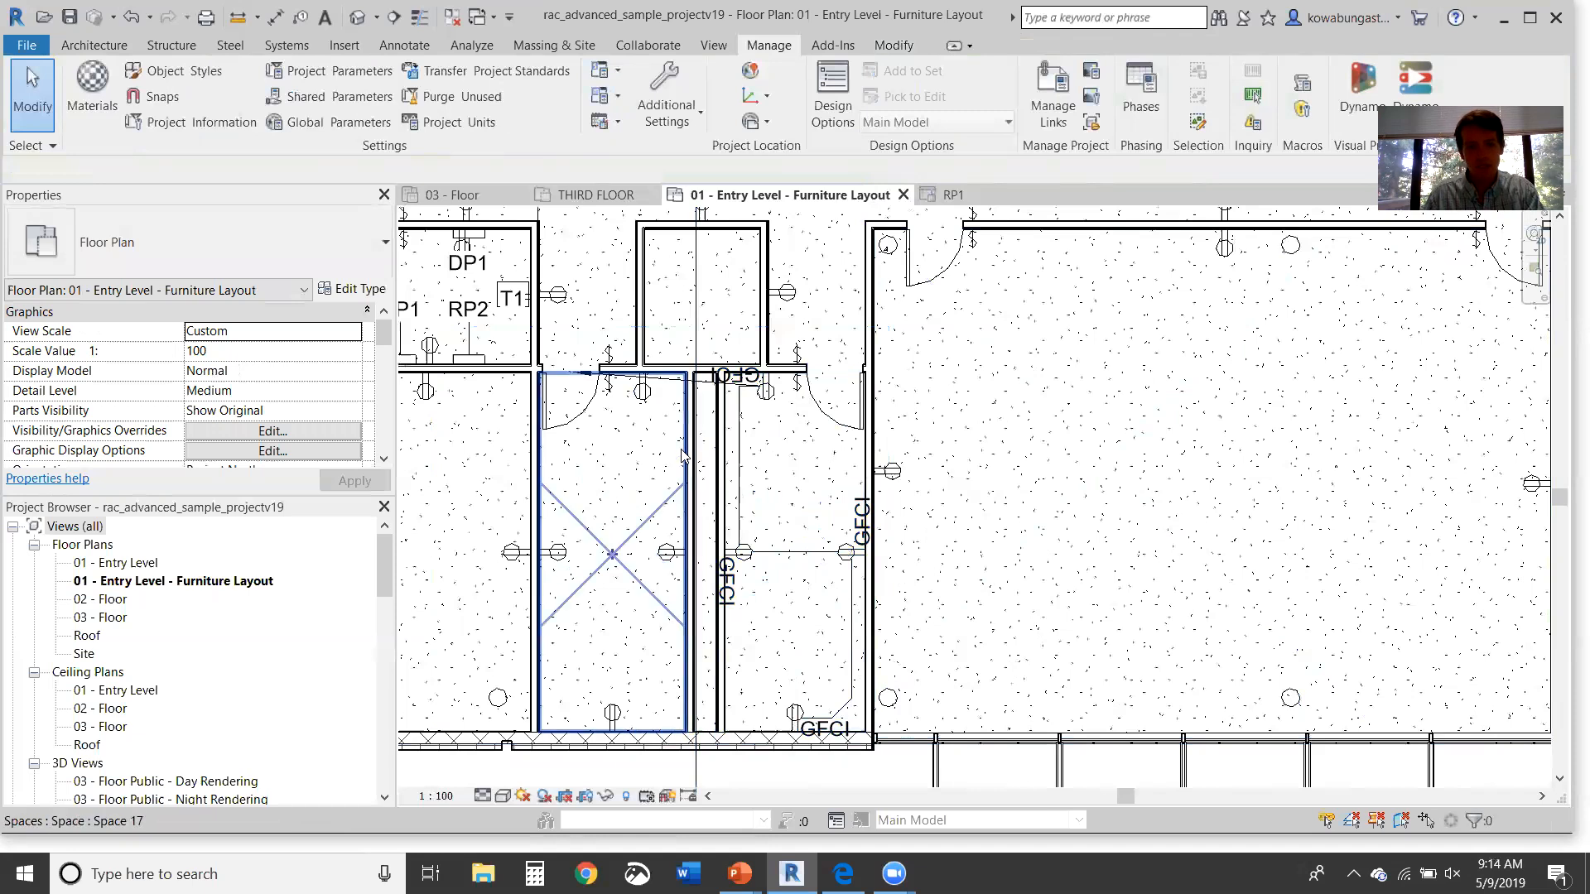
pyautogui.click(682, 454)
pyautogui.press('Escape')
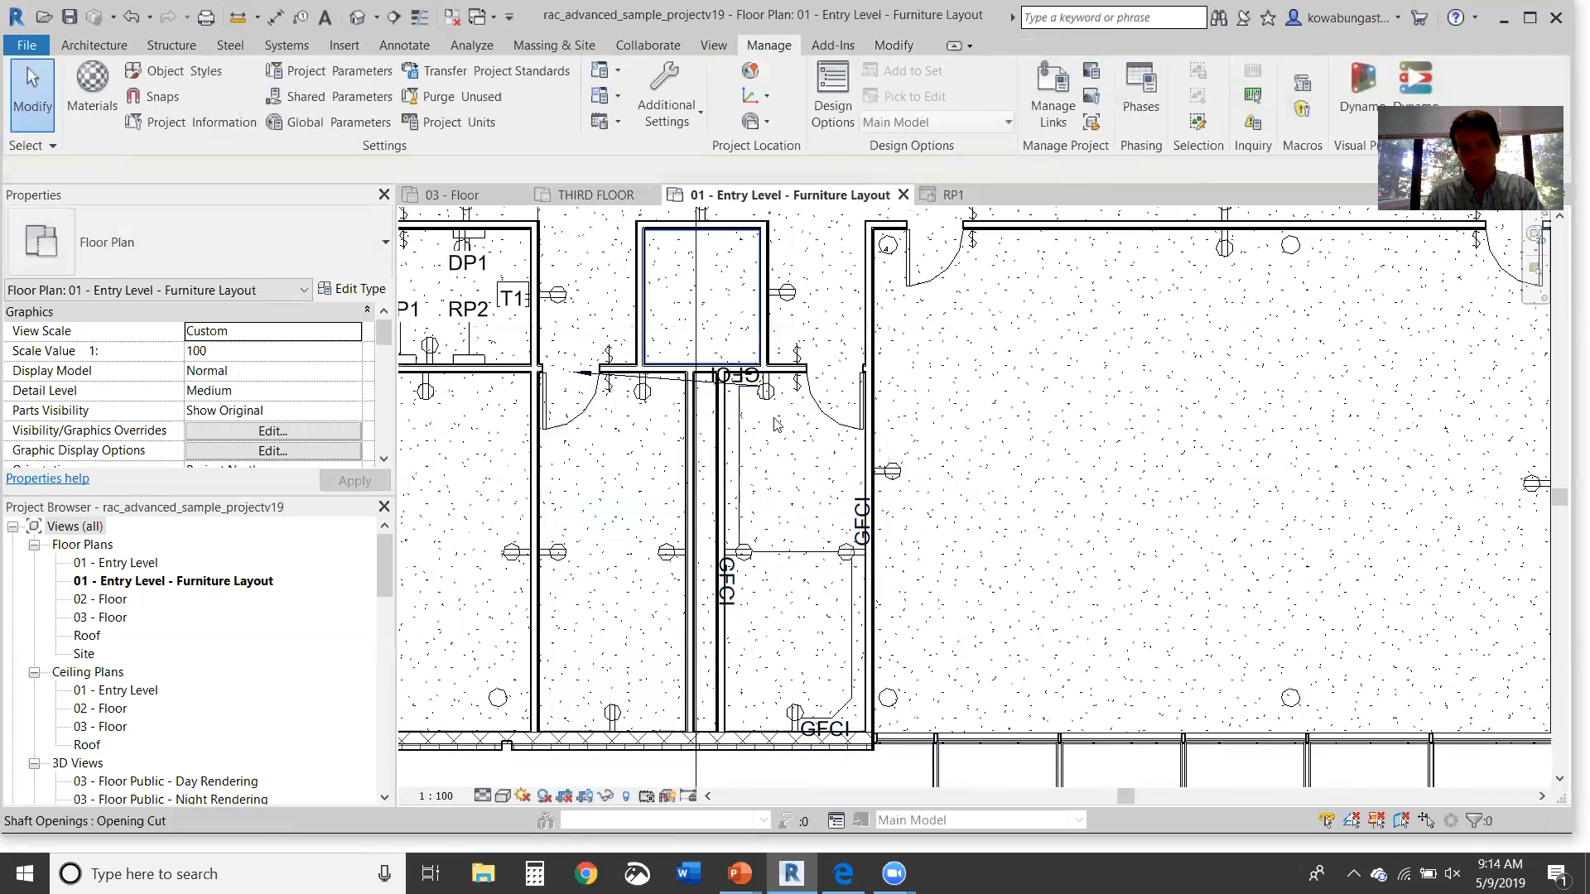
pyautogui.scroll(3, 739, 412)
pyautogui.press('Tab')
pyautogui.click(700, 492)
pyautogui.click(835, 95)
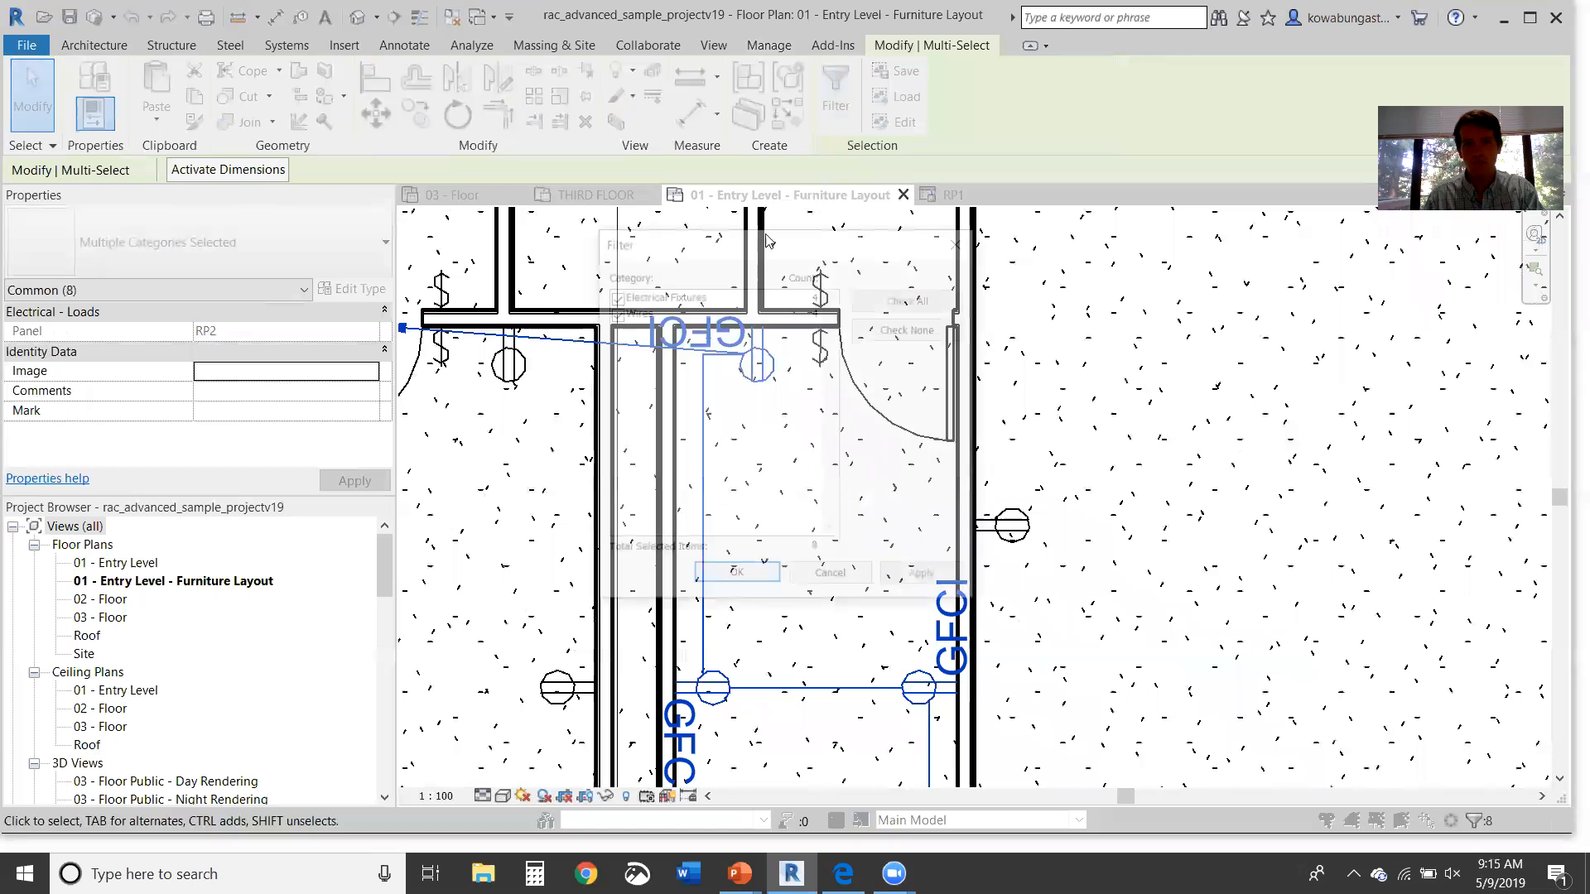
# Step: Uncheck Electrical Fixtures to keep only the four wires, then delete them
pyautogui.click(617, 298)
pyautogui.click(770, 573)
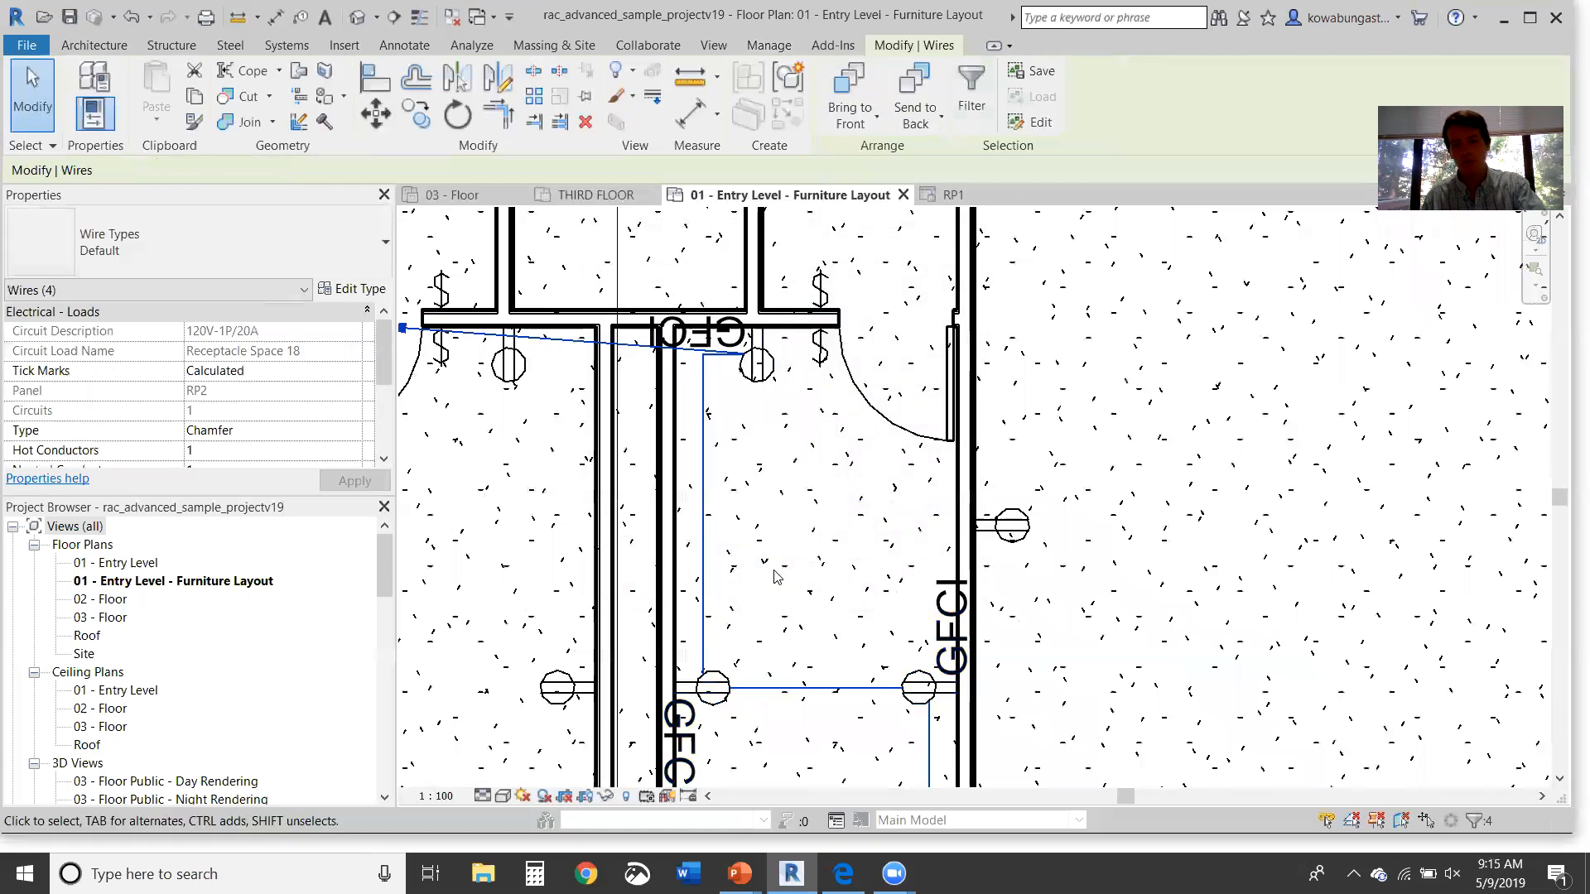
pyautogui.click(785, 413)
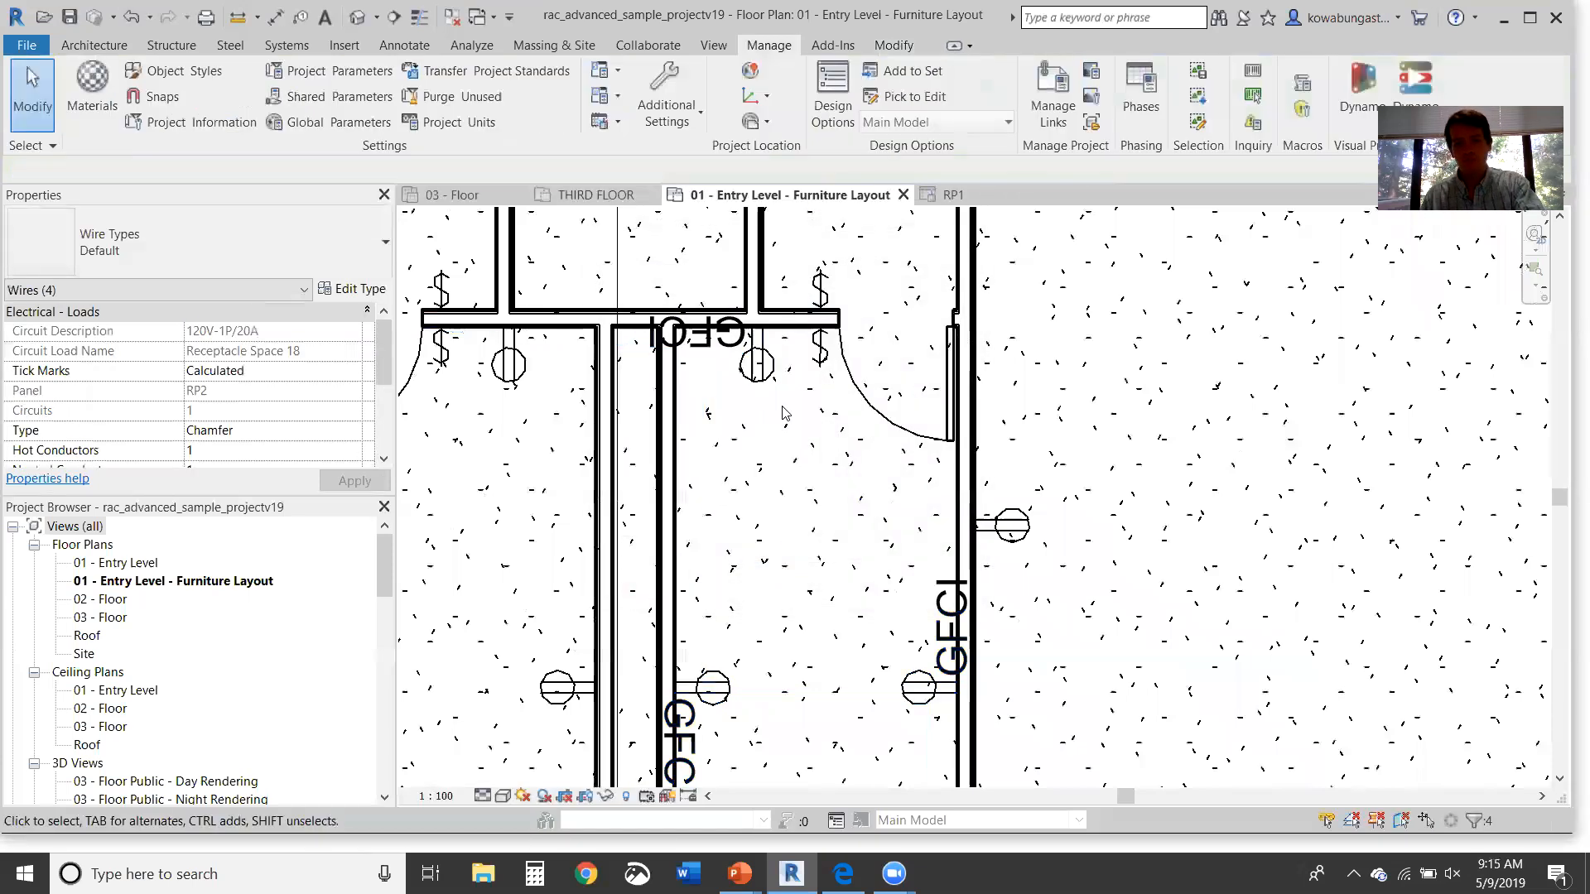
# Step: Slide the GFCI receptacle right along the wall, then move it and its tag back left
pyautogui.moveTo(762, 378); pyautogui.dragTo(822, 367)
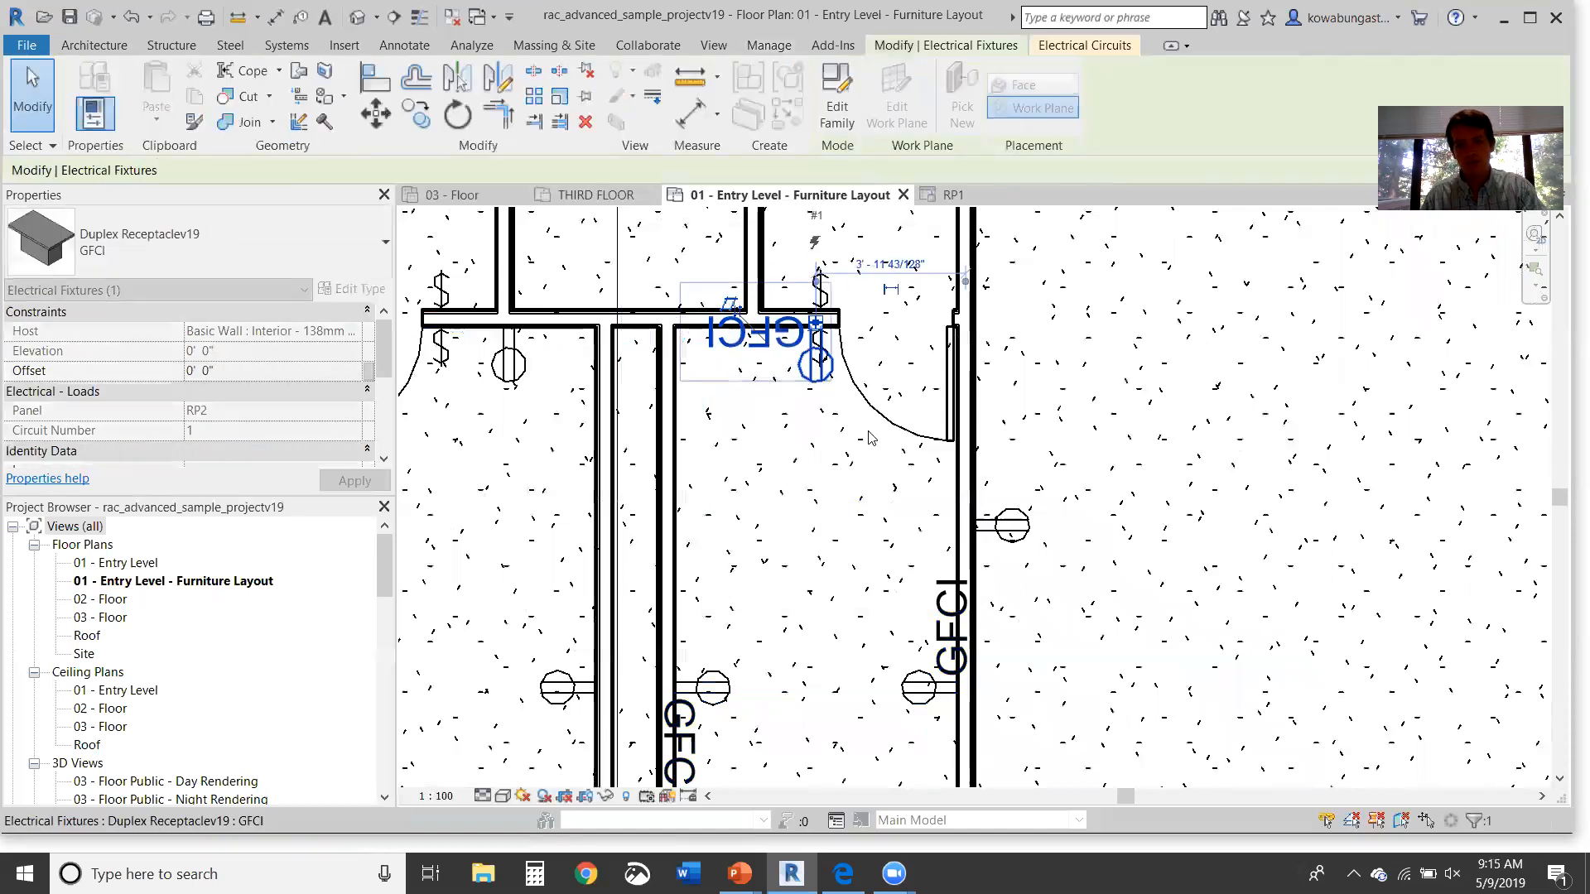
pyautogui.click(870, 438)
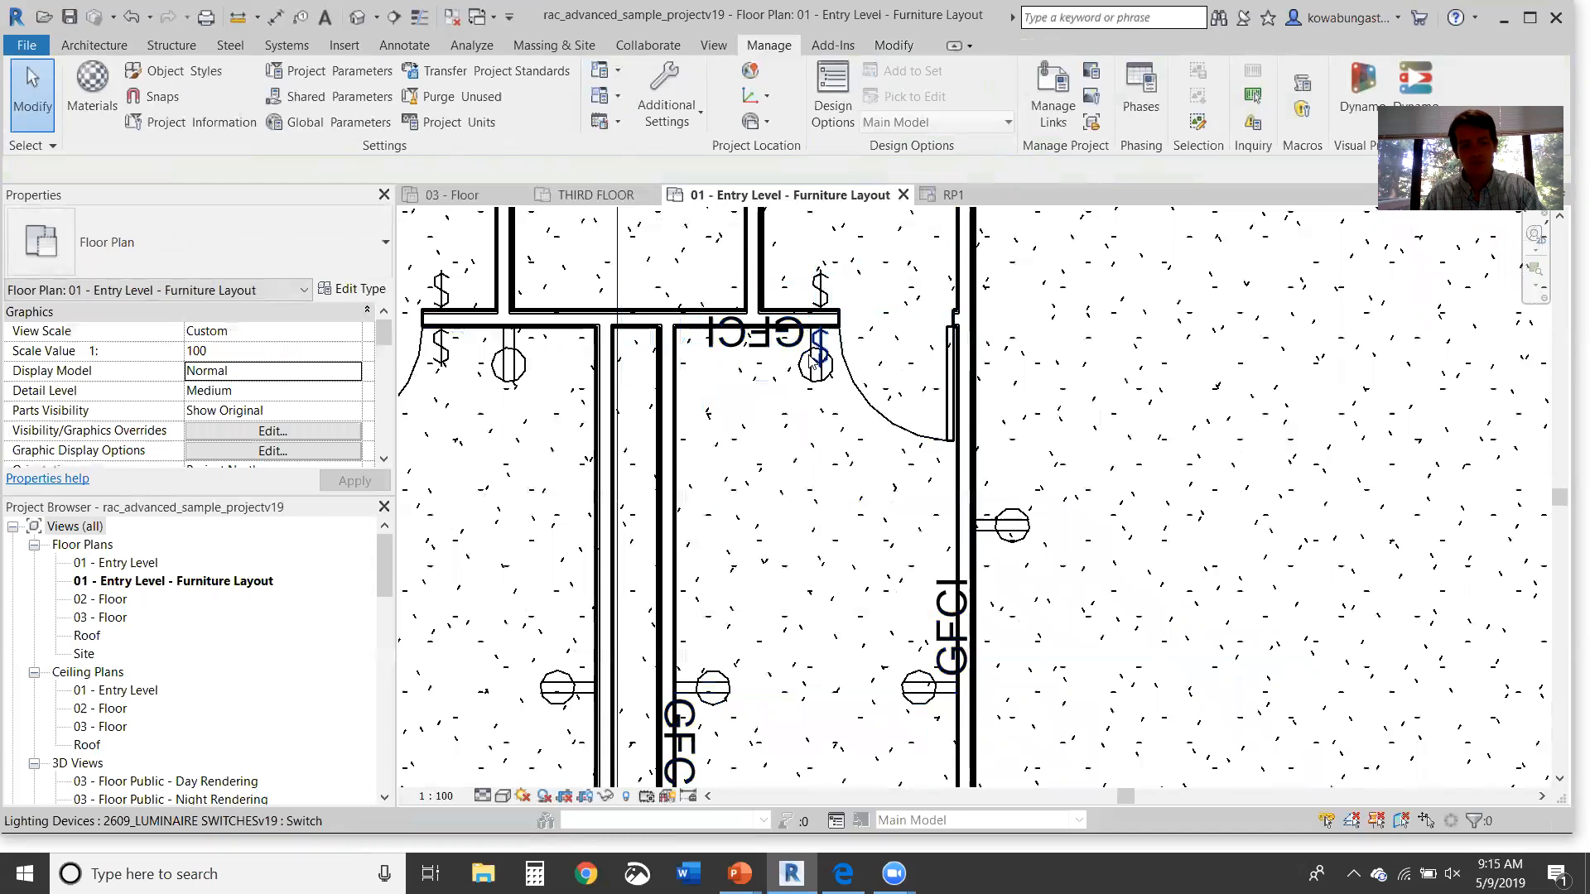
pyautogui.click(810, 362)
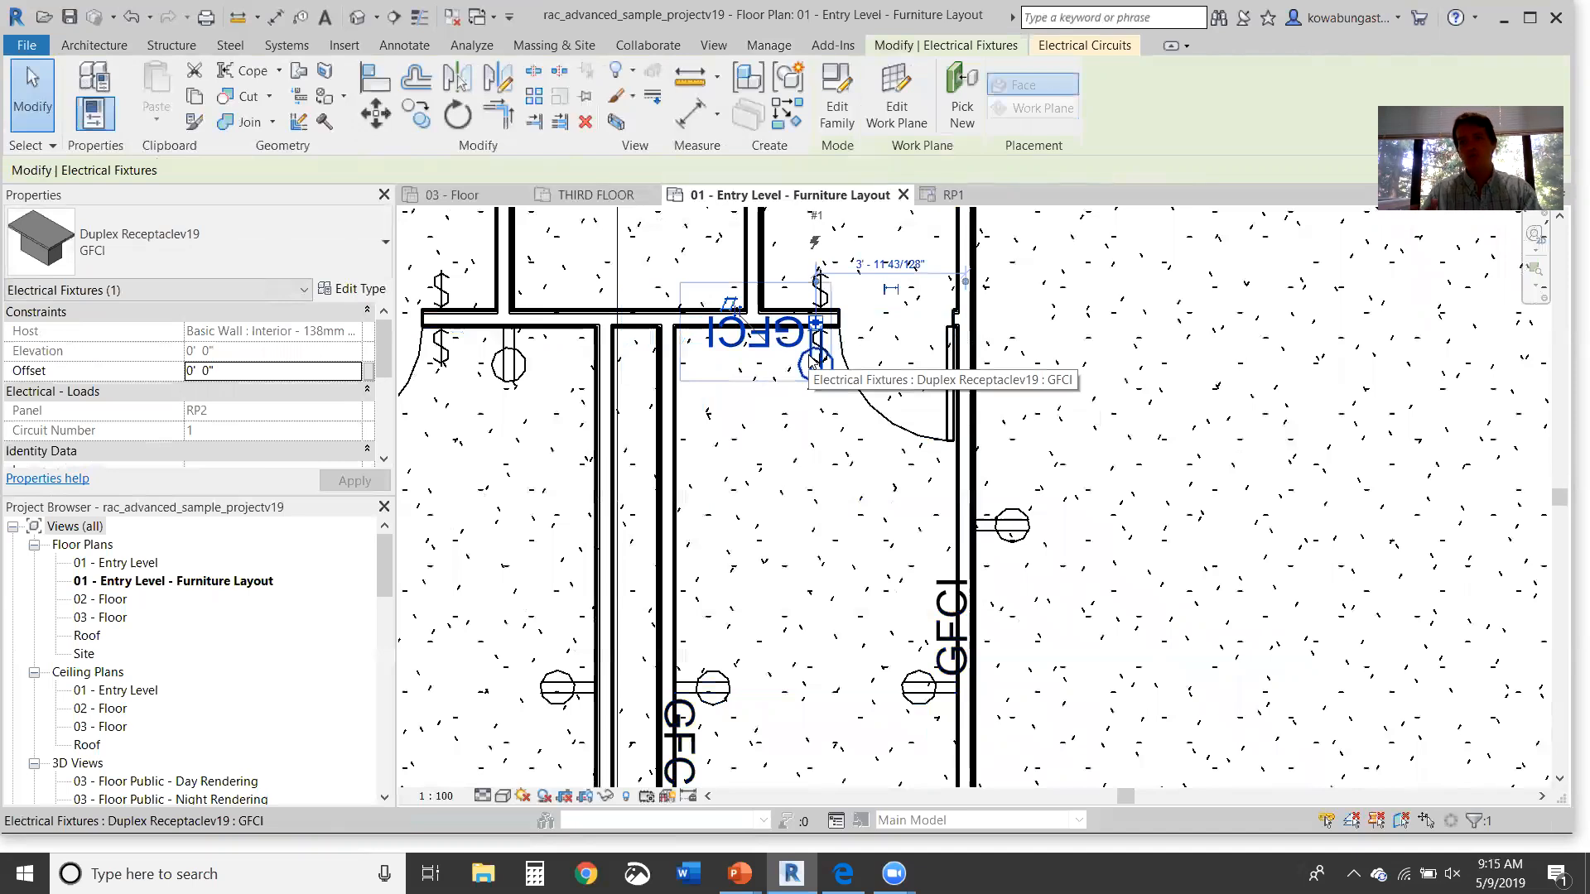
pyautogui.moveTo(811, 362); pyautogui.dragTo(751, 362)
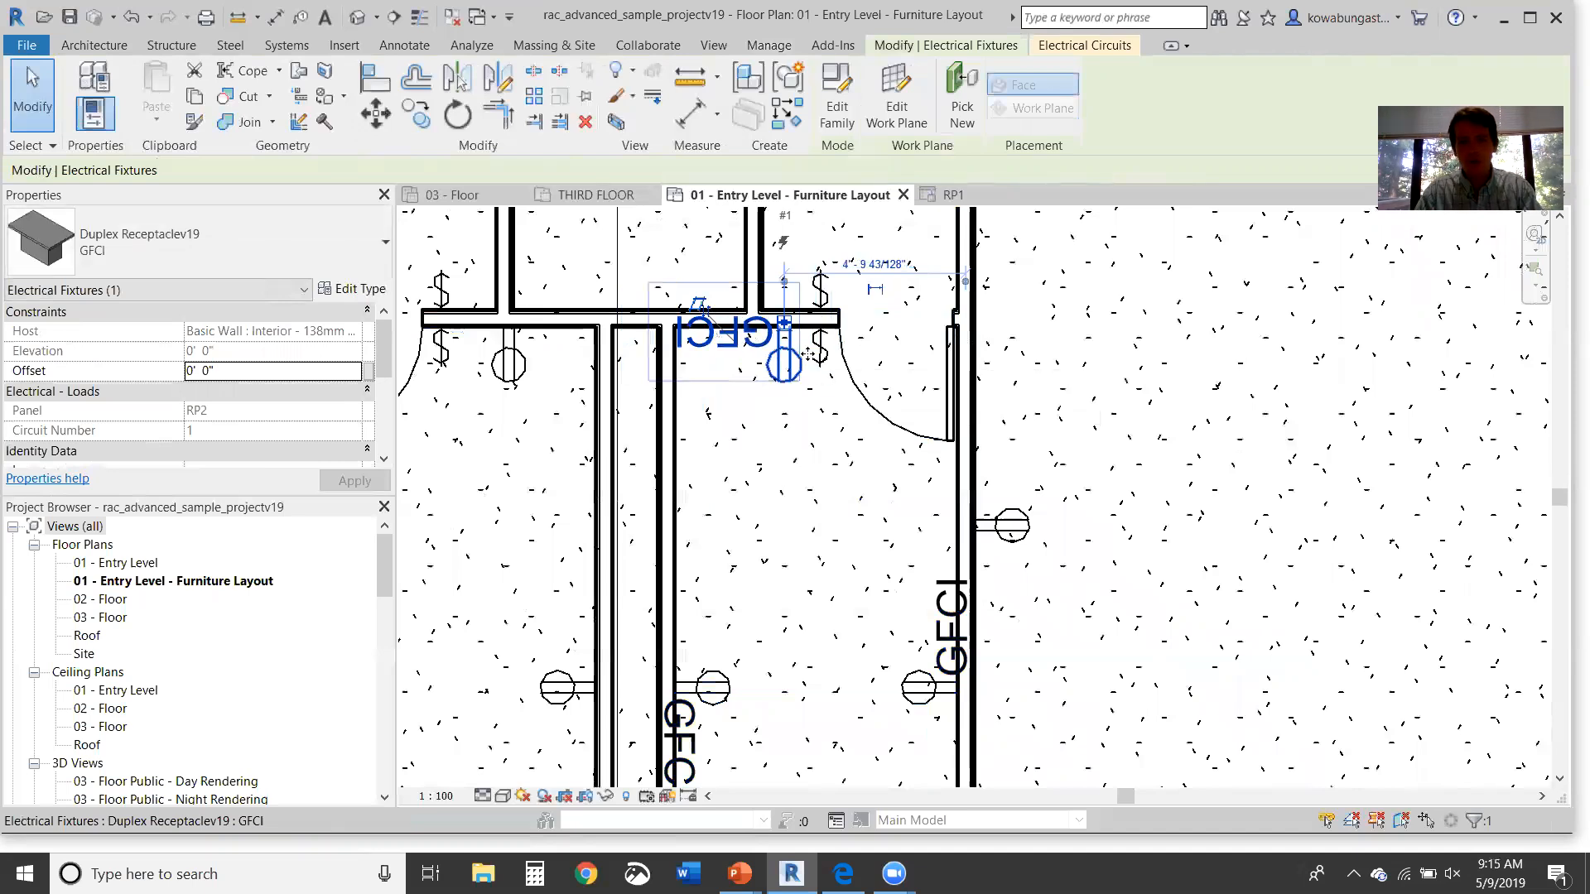
pyautogui.click(805, 401)
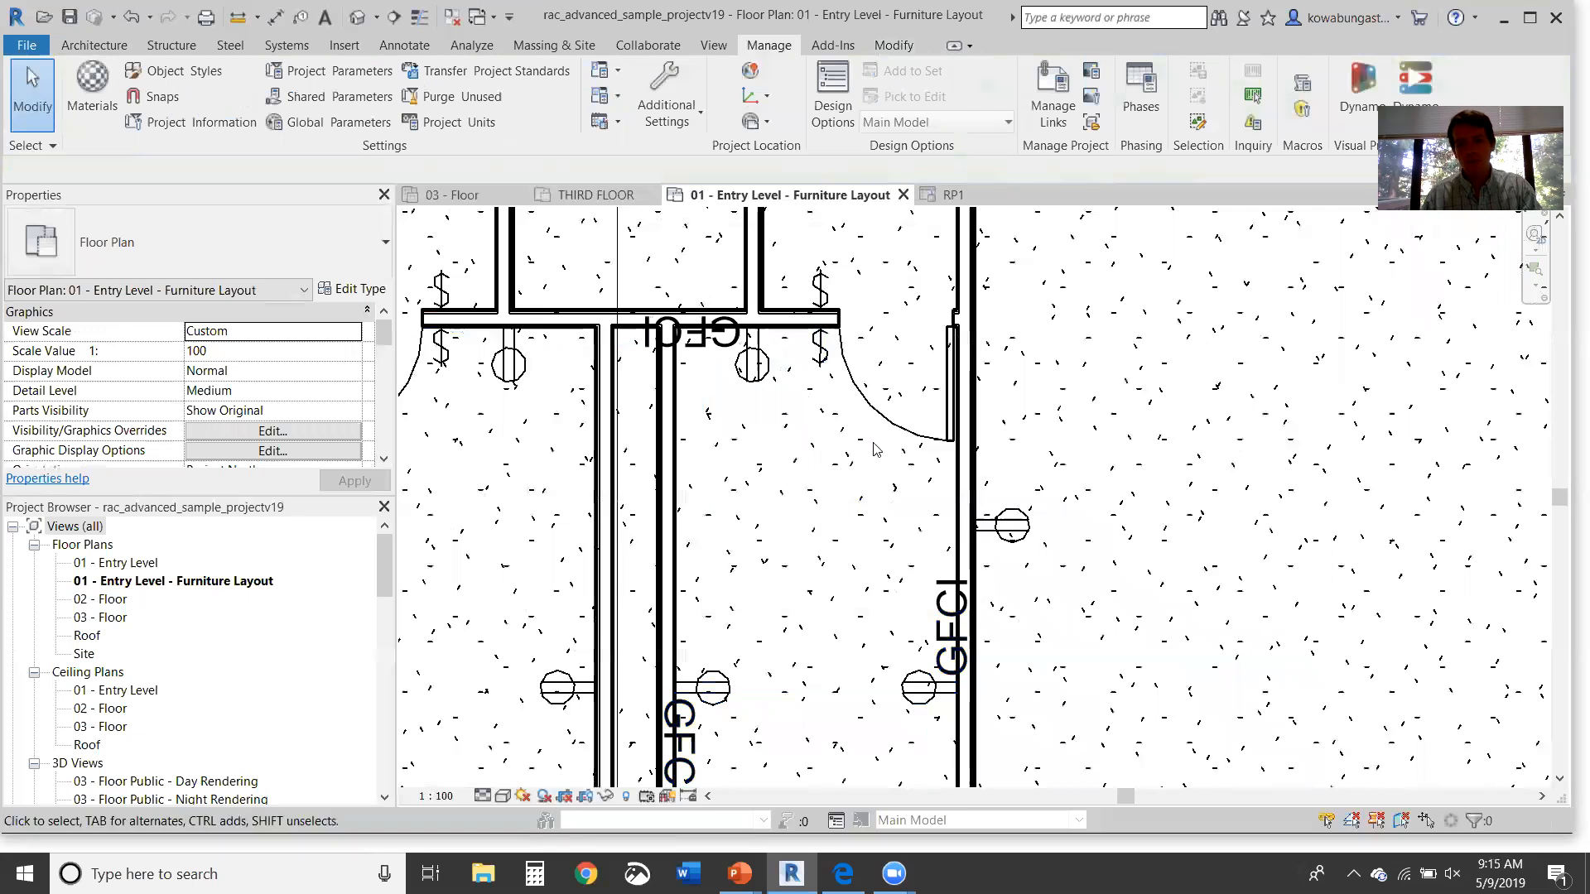
# Step: Turn the receptacle circuit's temporary wiring into four chamfered wires
pyautogui.scroll(-3, 875, 450)
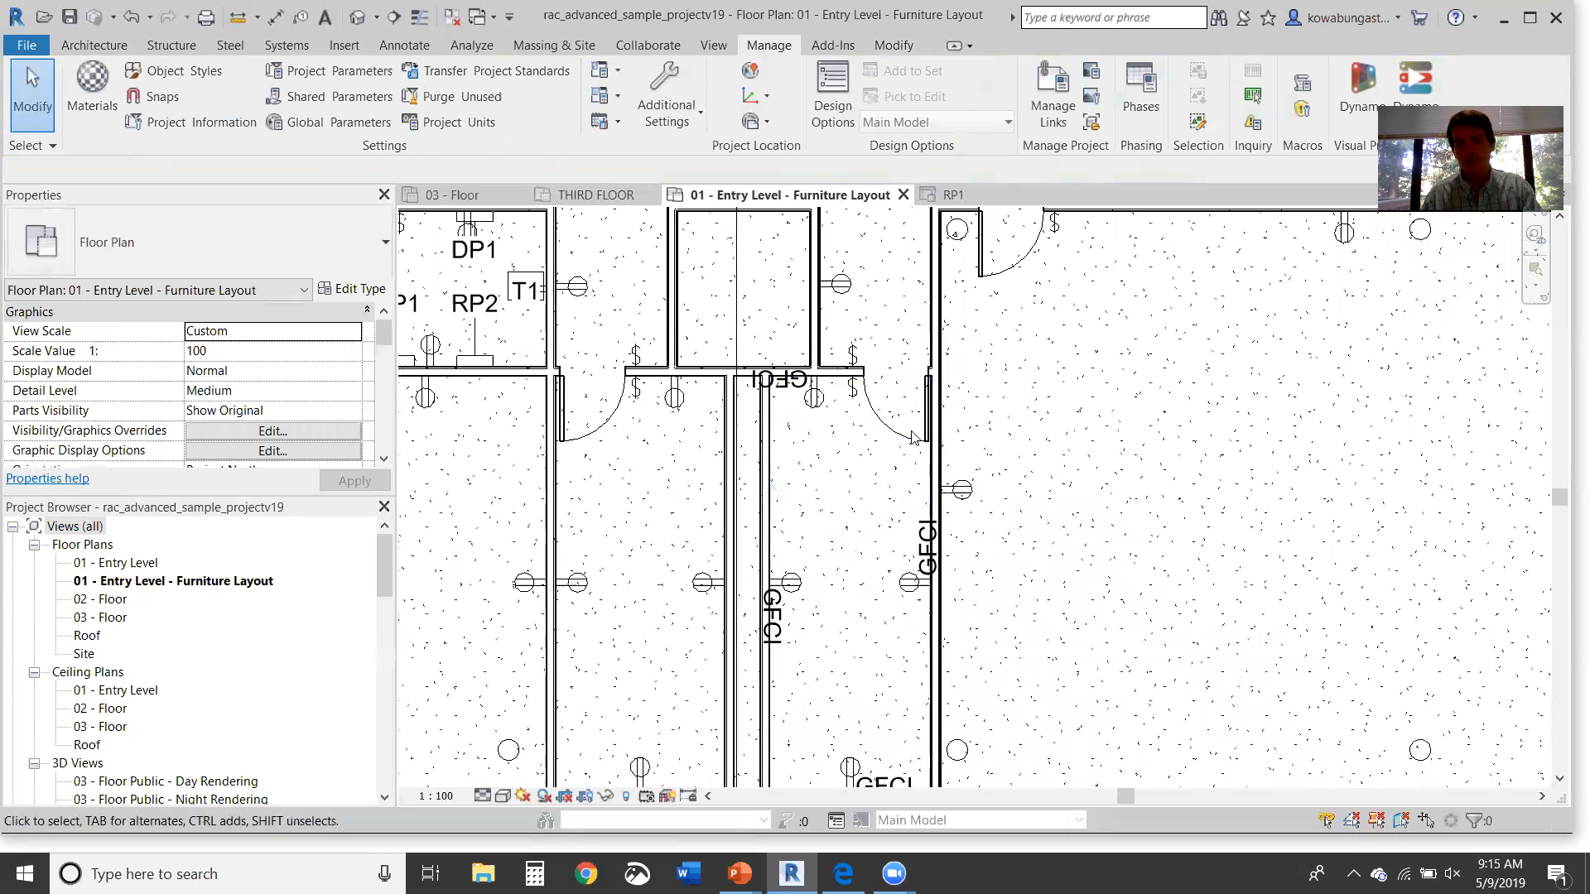
pyautogui.press('Tab')
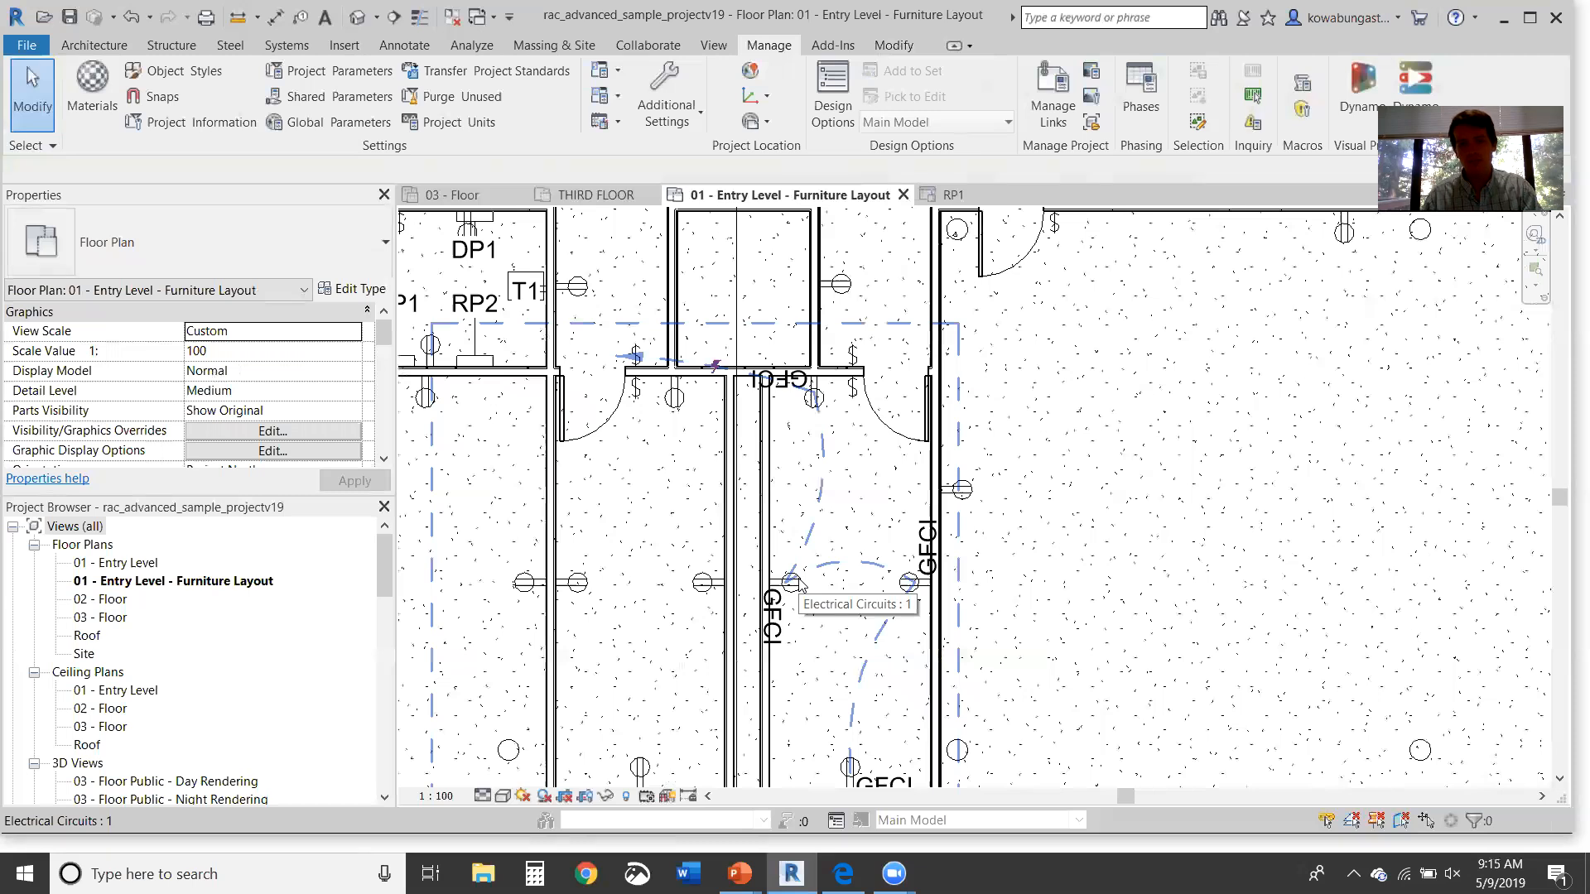
pyautogui.click(799, 584)
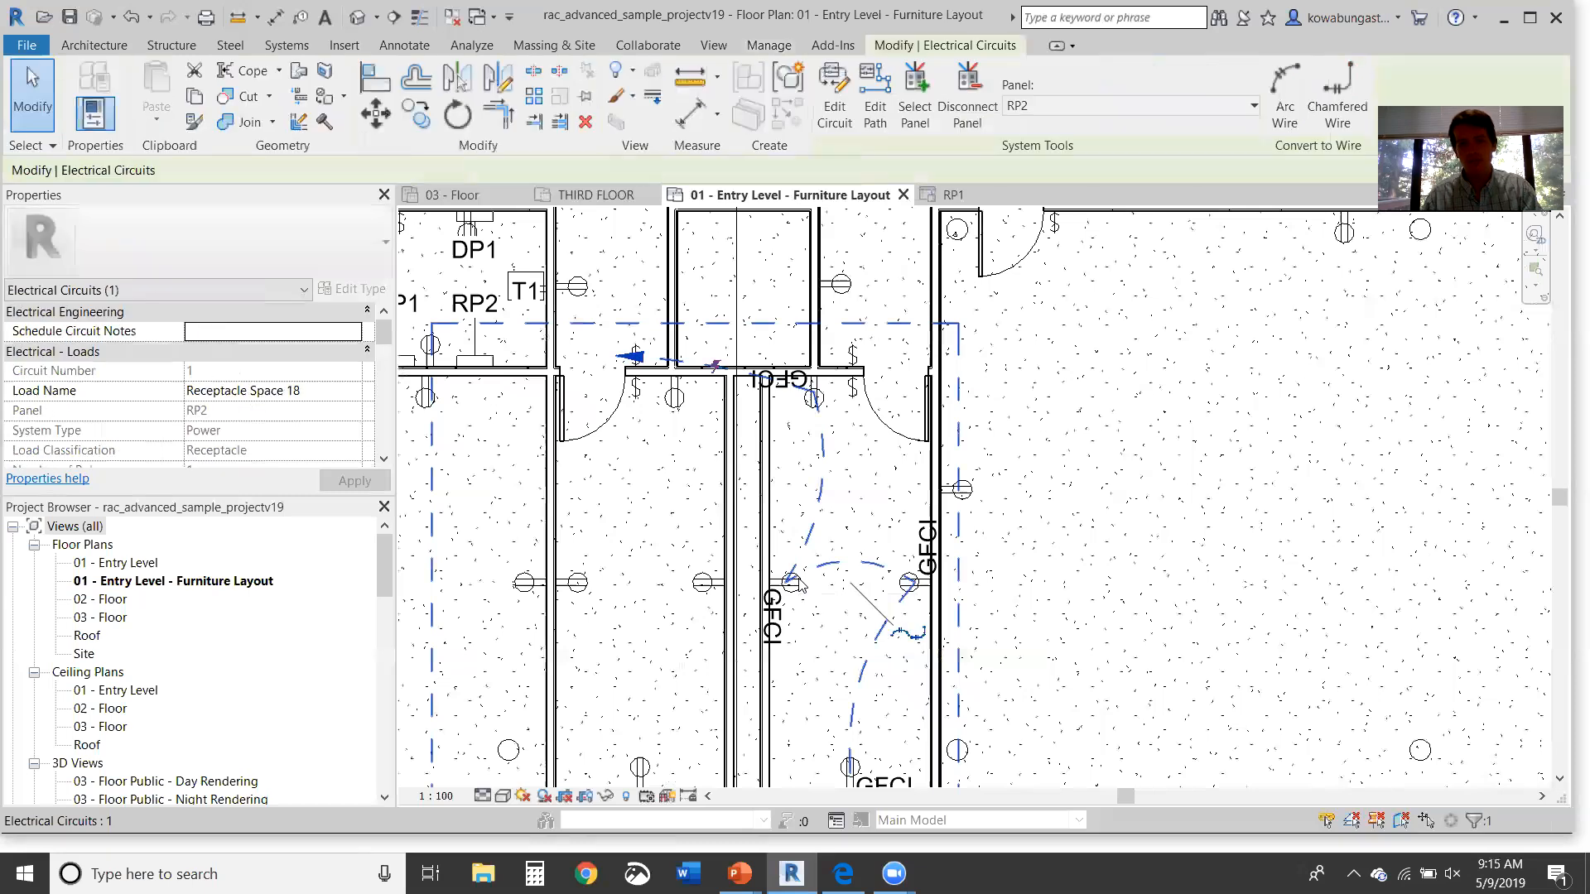
pyautogui.click(919, 634)
pyautogui.moveTo(1029, 537); pyautogui.dragTo(1020, 396, button='middle')
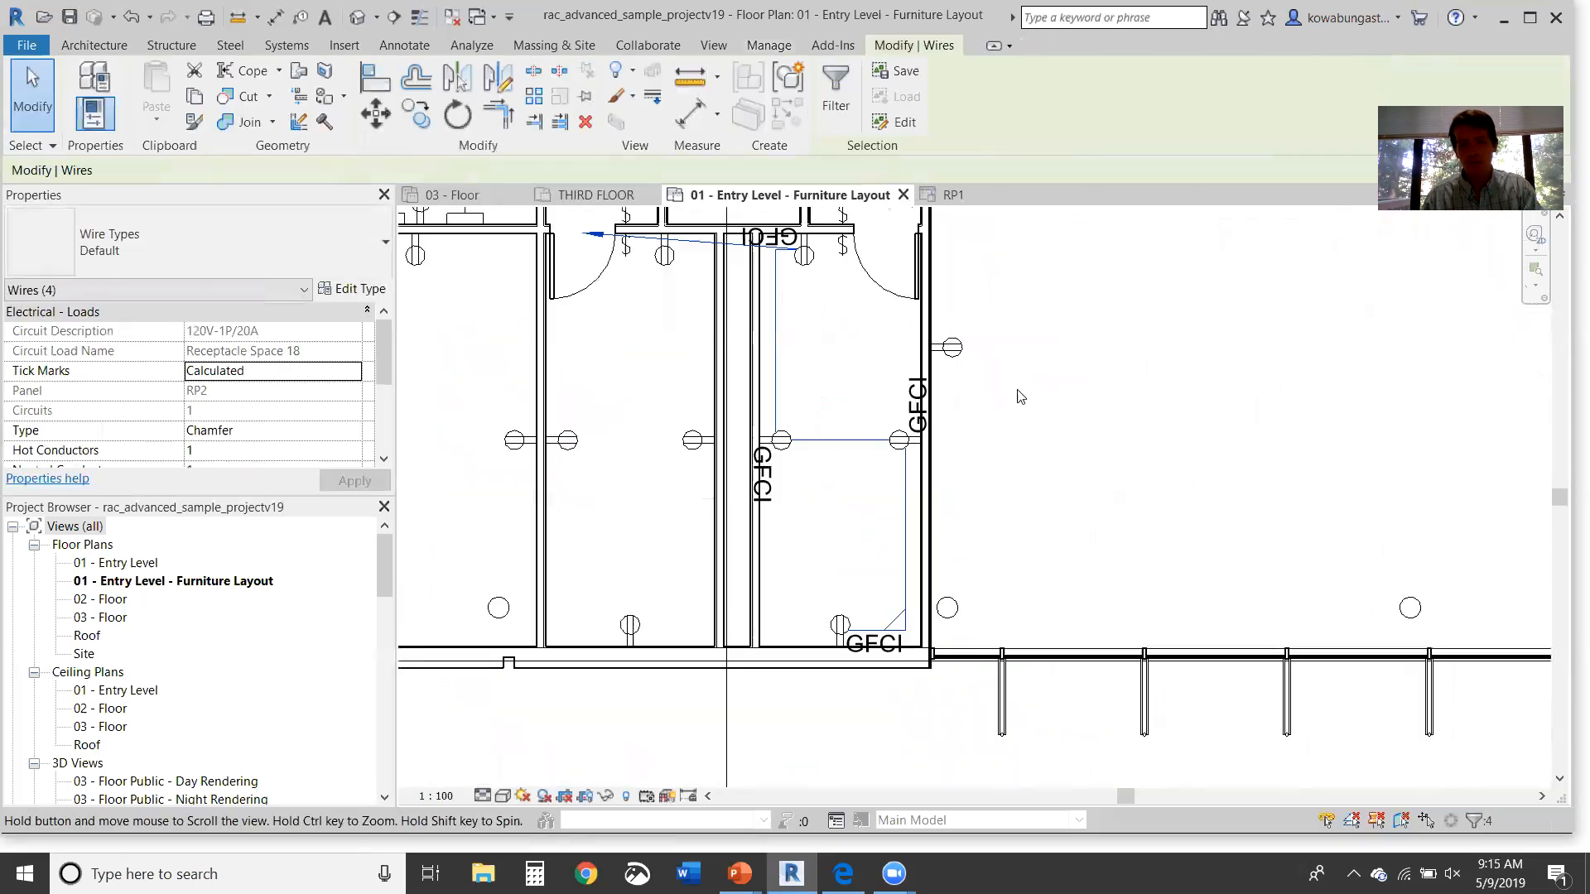
pyautogui.click(985, 446)
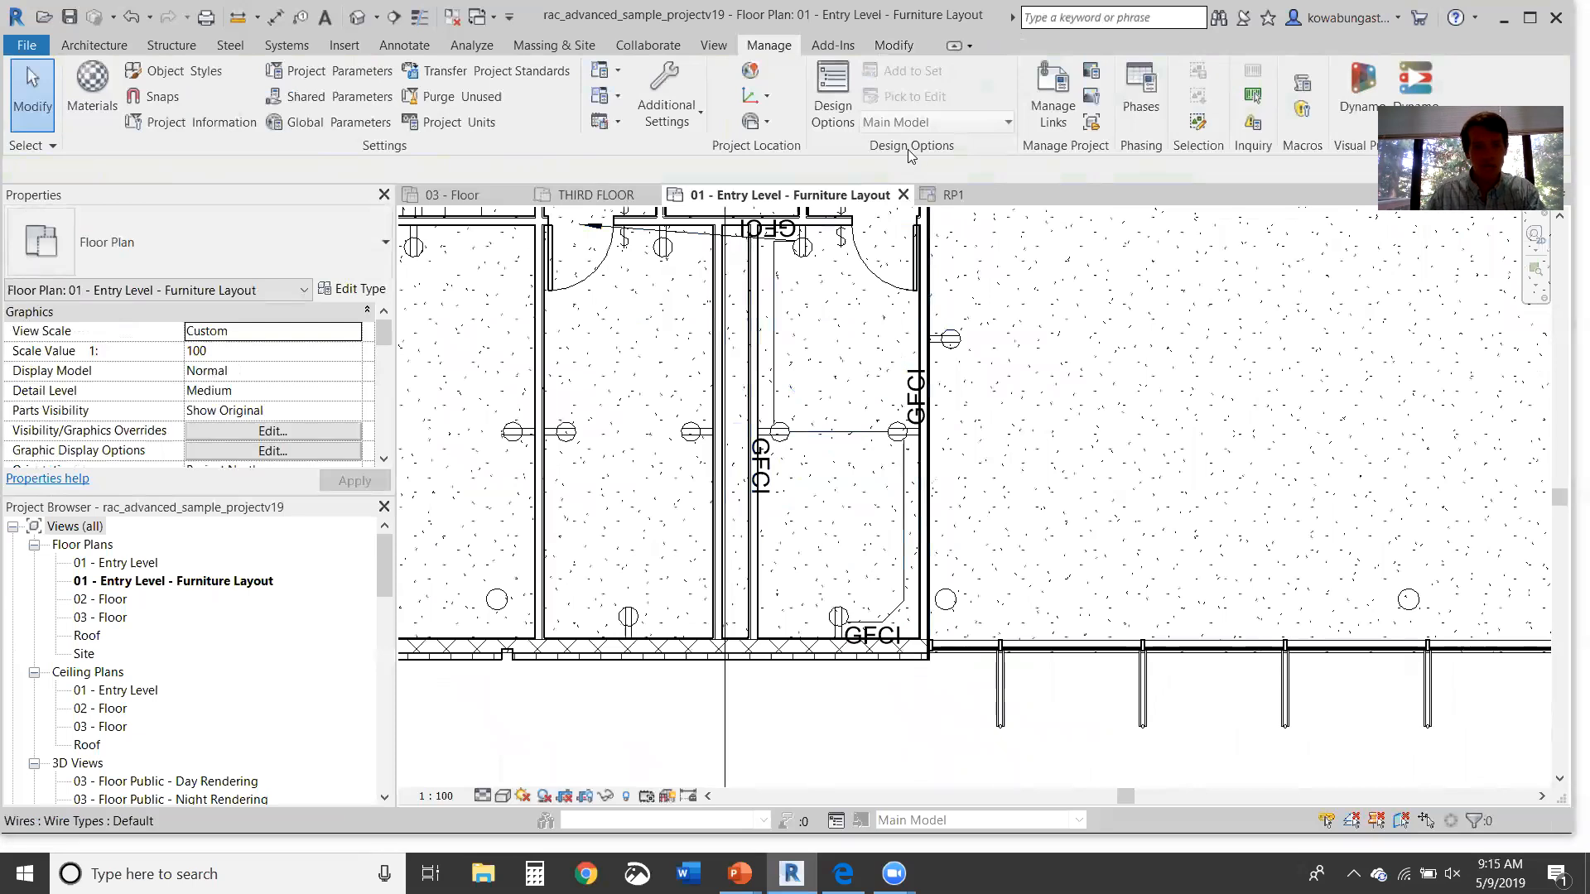
# Step: Open the 01 - Entry Level ceiling plan and pan to the entry rooms
pyautogui.doubleClick(124, 690)
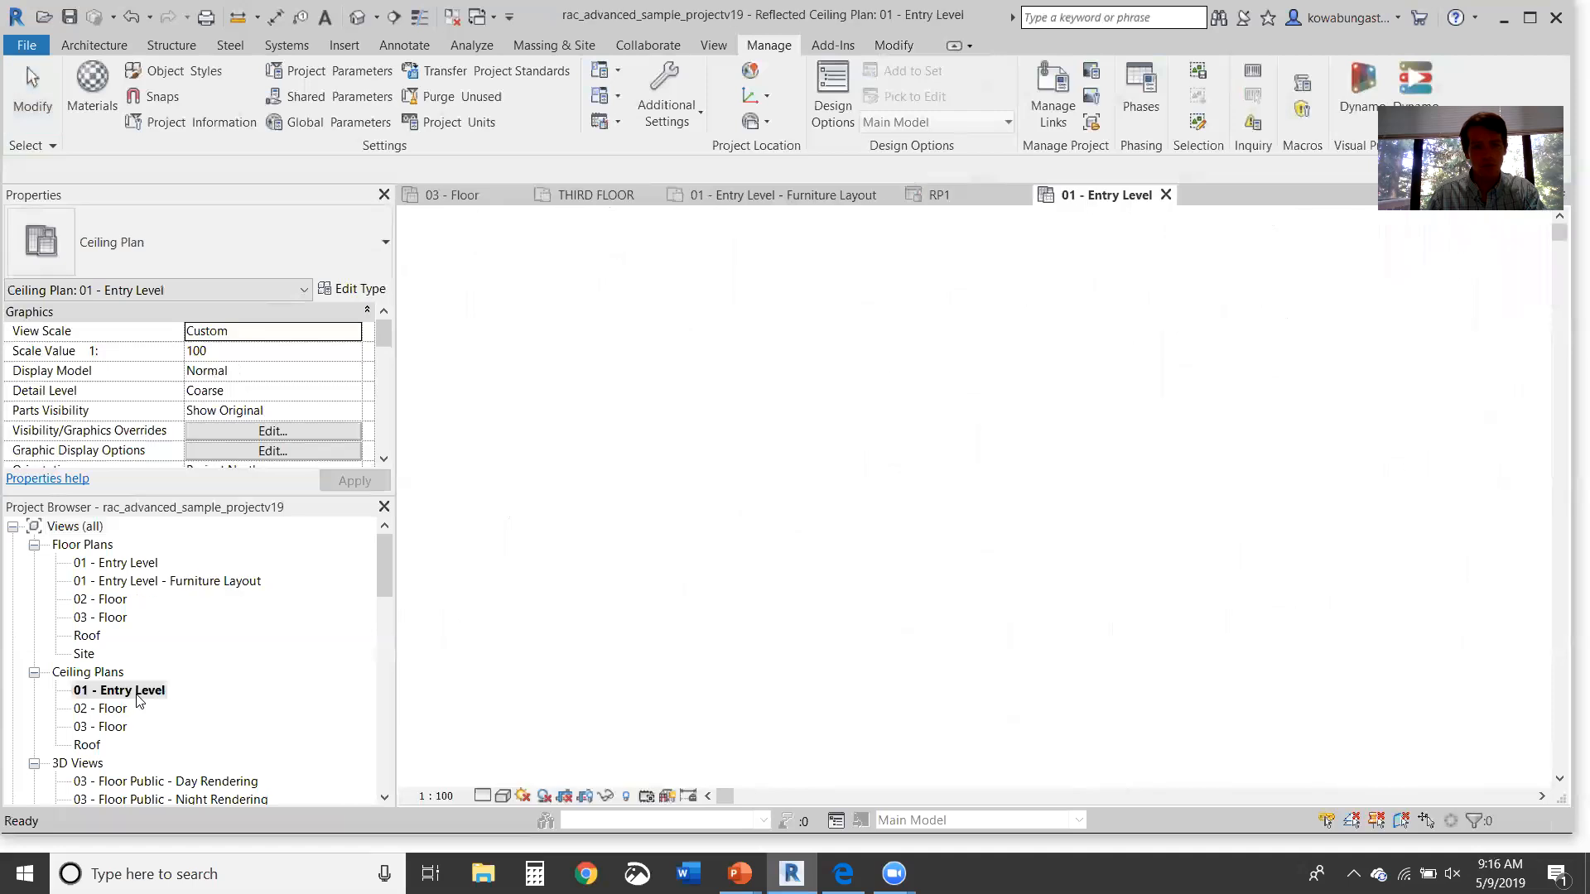
pyautogui.scroll(-3, 1030, 396)
pyautogui.moveTo(1030, 398); pyautogui.dragTo(892, 508, button='middle')
pyautogui.moveTo(982, 369); pyautogui.dragTo(865, 368, button='middle')
pyautogui.scroll(2, 865, 366)
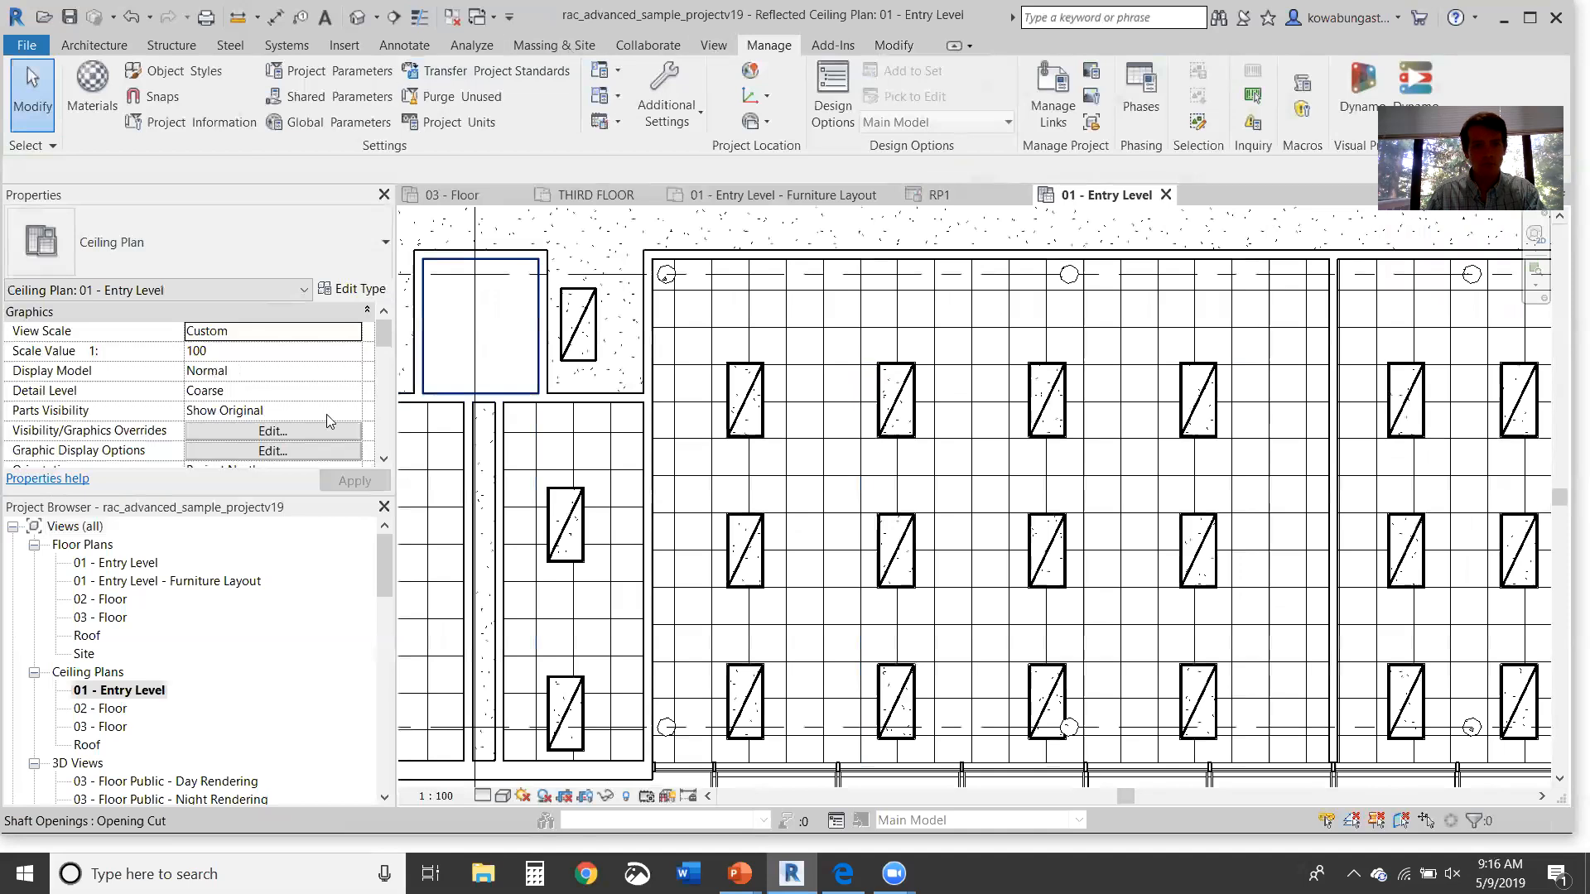
pyautogui.scroll(-4, 331, 407)
pyautogui.scroll(3, 343, 398)
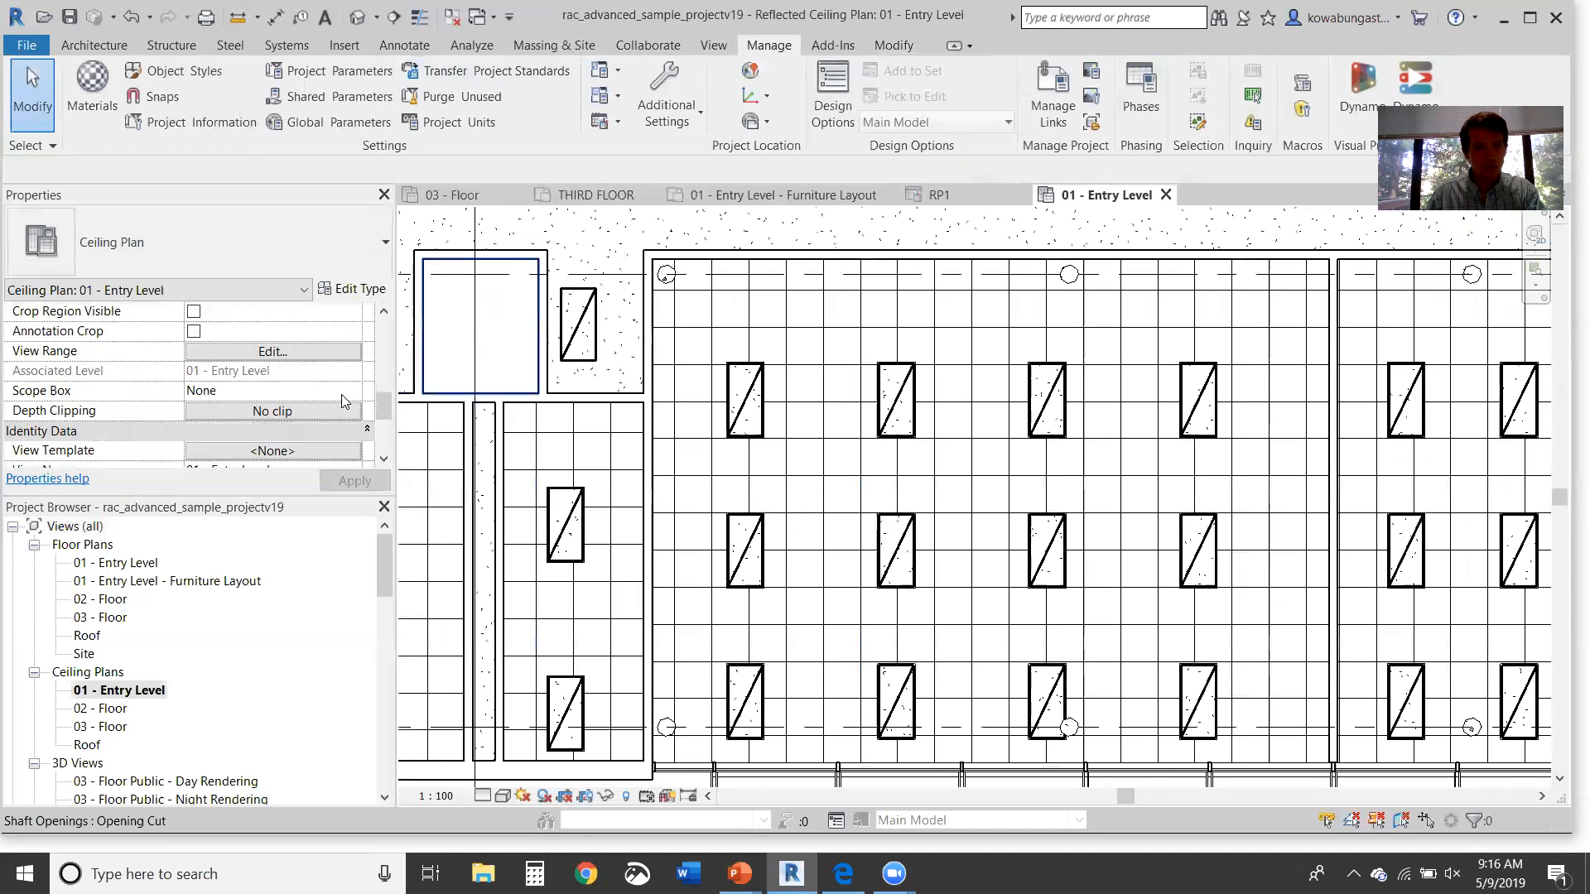
# Step: Set the view range cut plane offset to 4
pyautogui.click(311, 355)
pyautogui.moveTo(1180, 382); pyautogui.dragTo(1297, 385)
pyautogui.write('4')
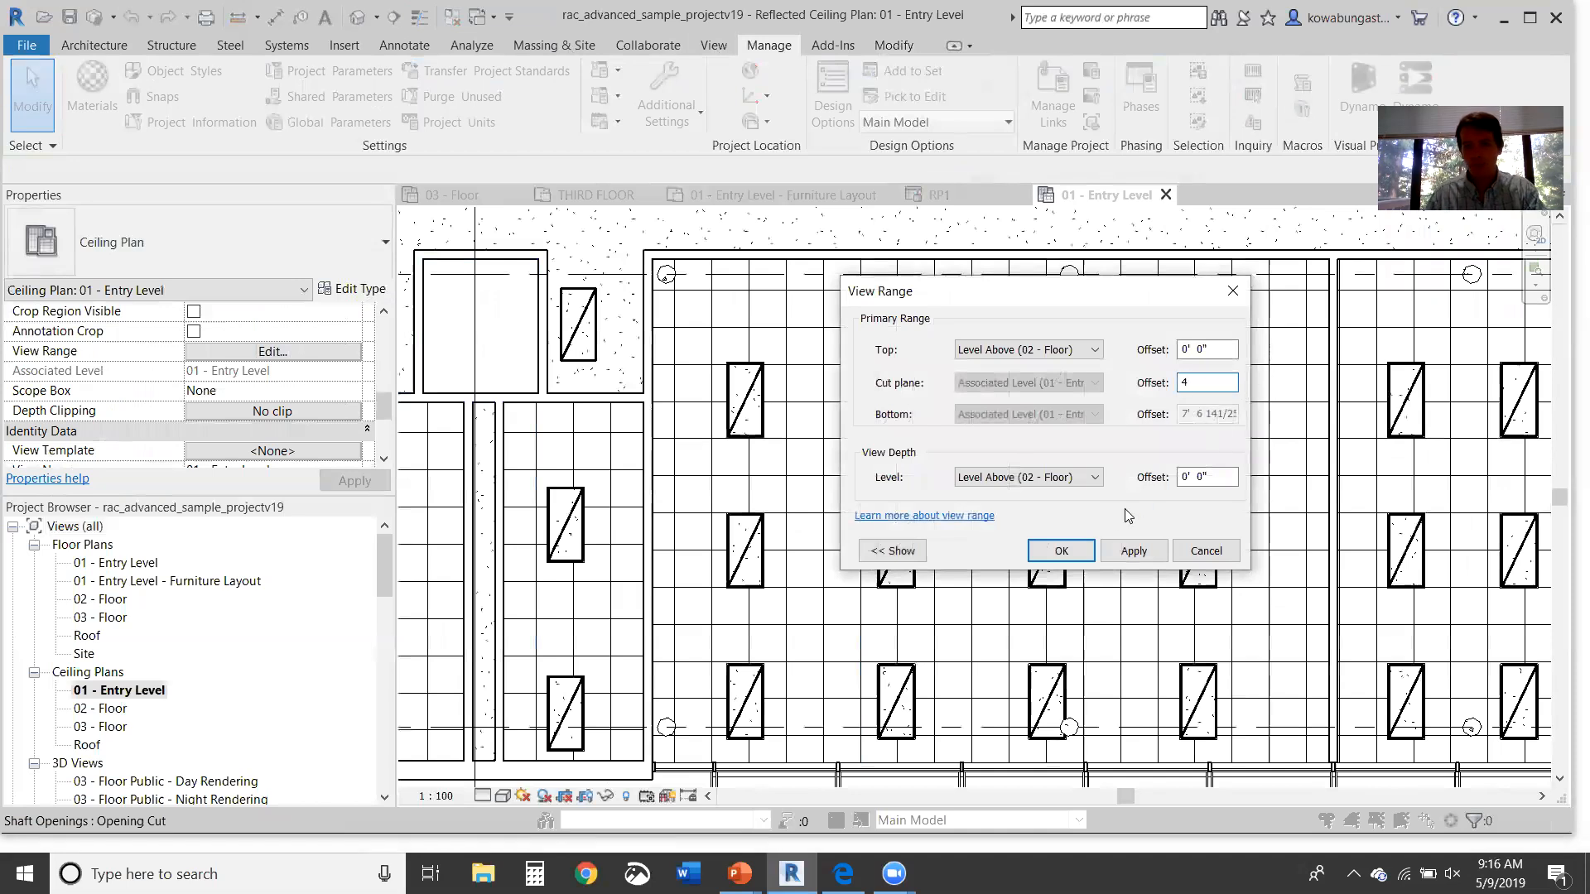
pyautogui.click(1062, 551)
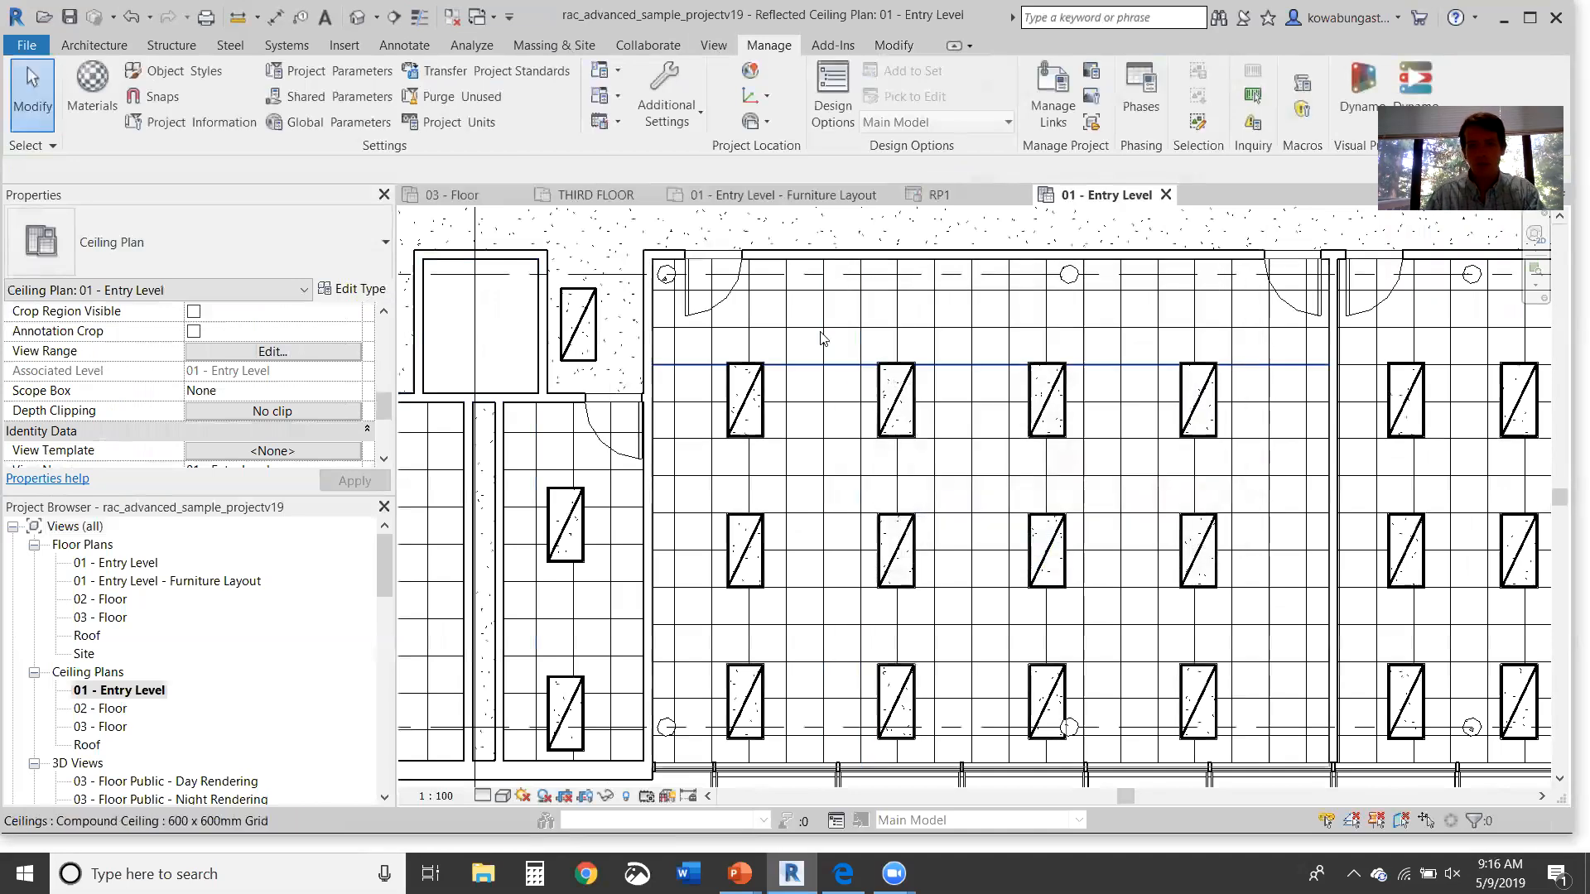
pyautogui.scroll(1, 756, 300)
pyautogui.scroll(1, 752, 295)
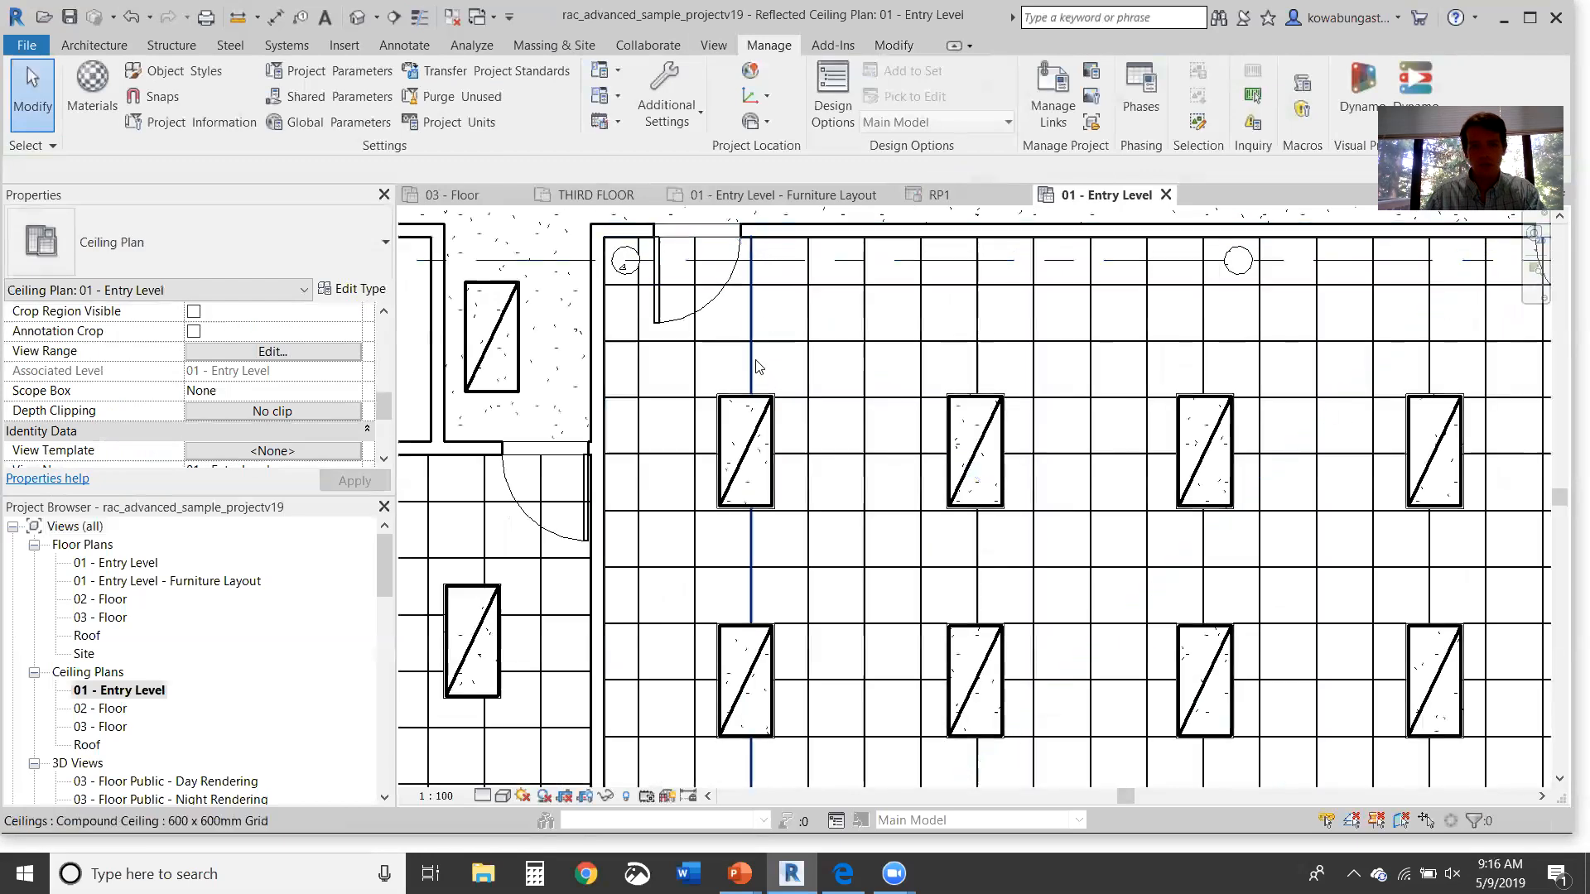
pyautogui.click(287, 45)
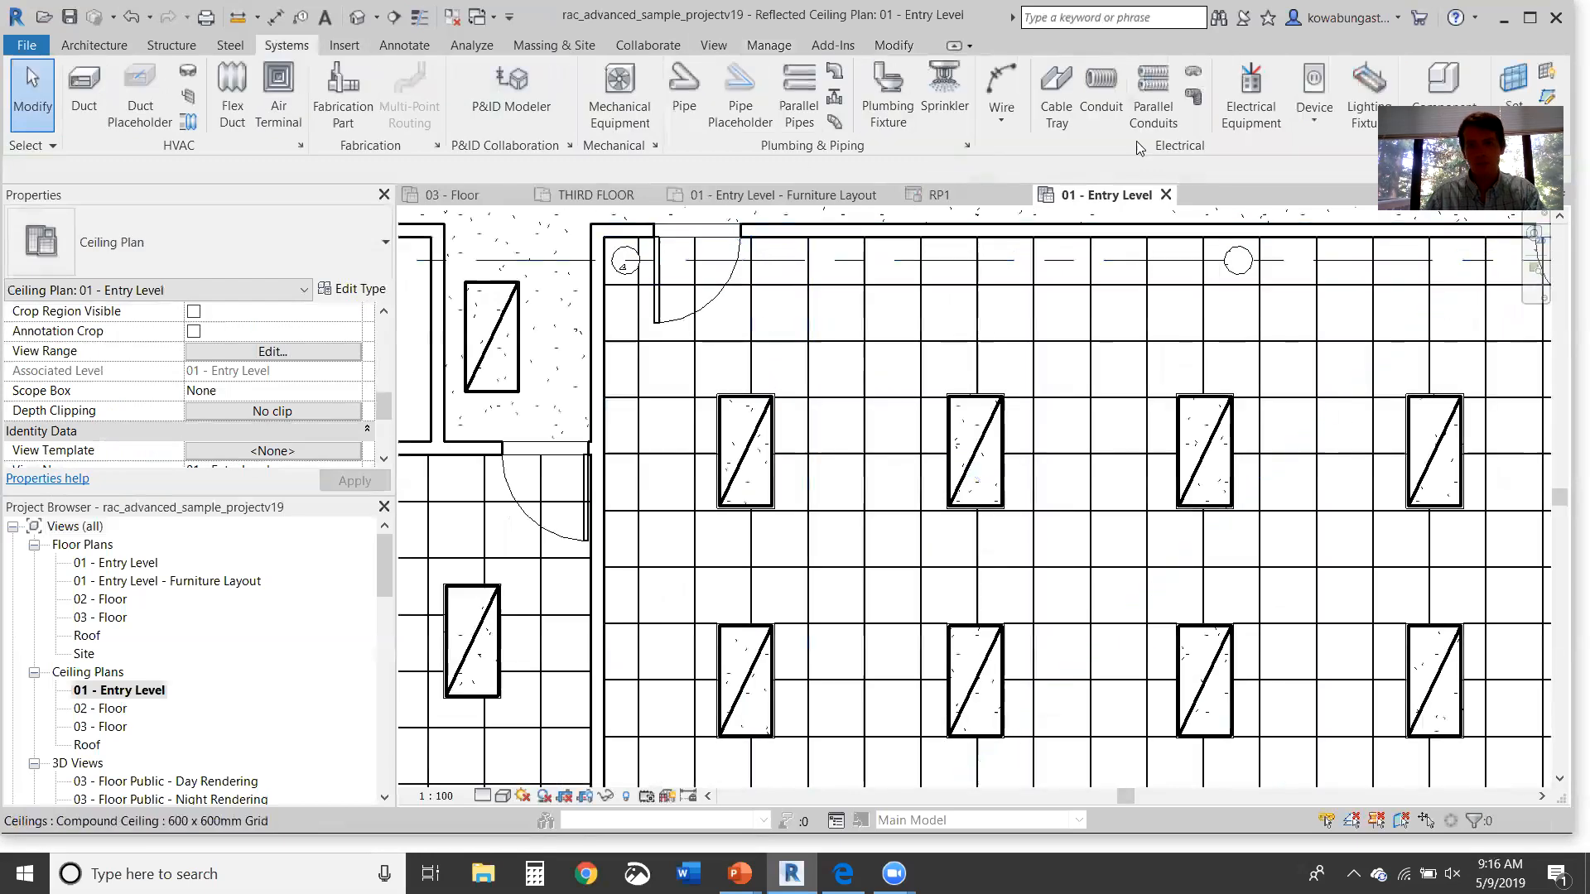
# Step: Place a lighting switch on the room's top wall, right of the door
pyautogui.click(1314, 108)
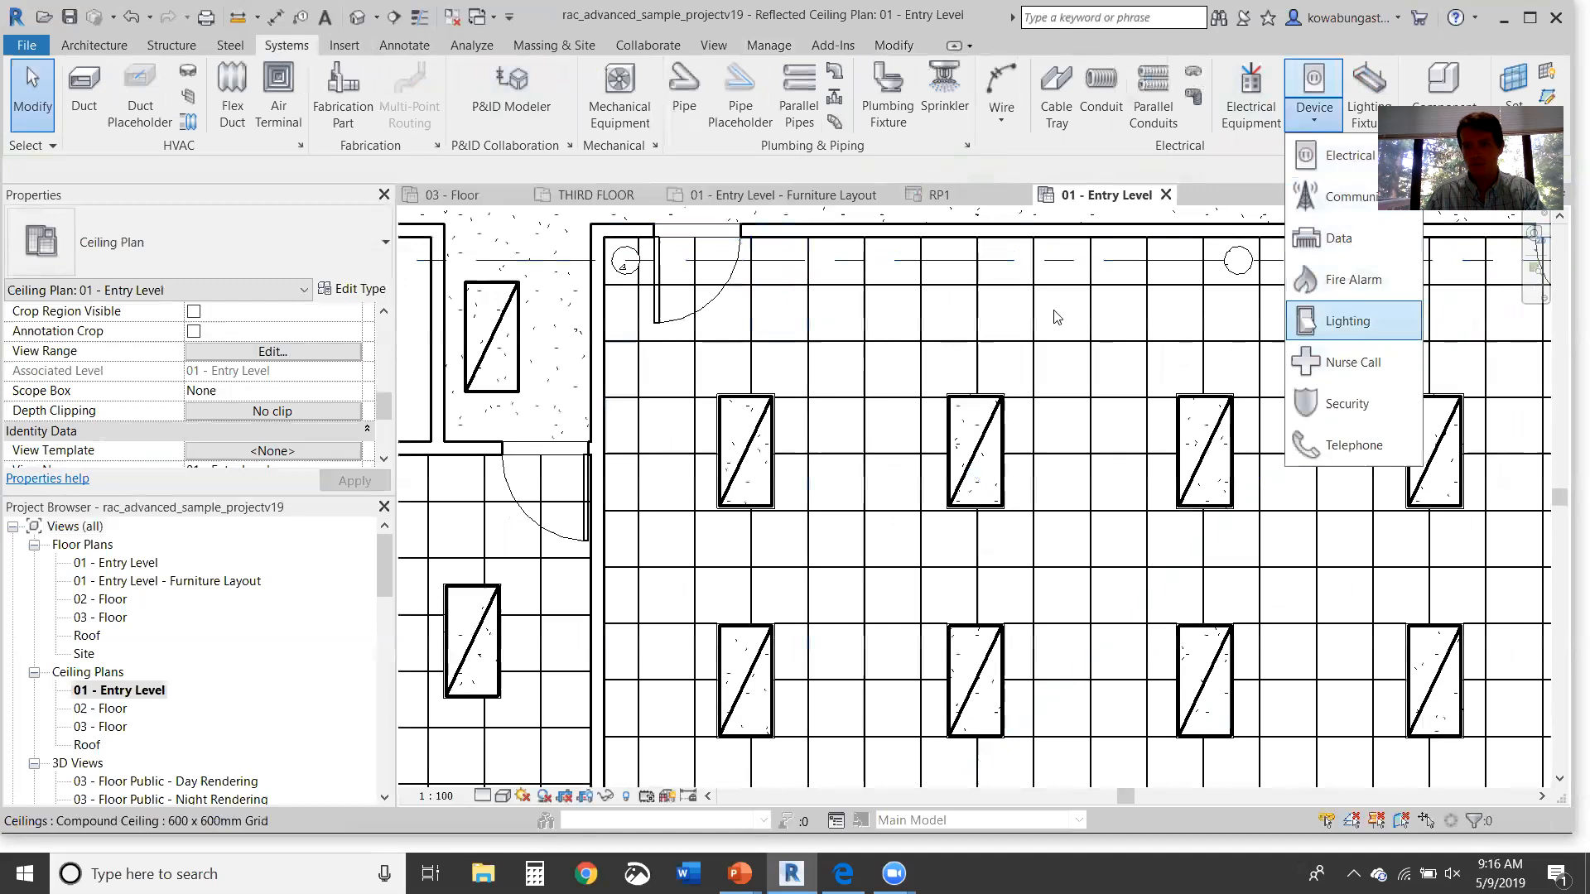
pyautogui.click(1365, 323)
pyautogui.click(770, 249)
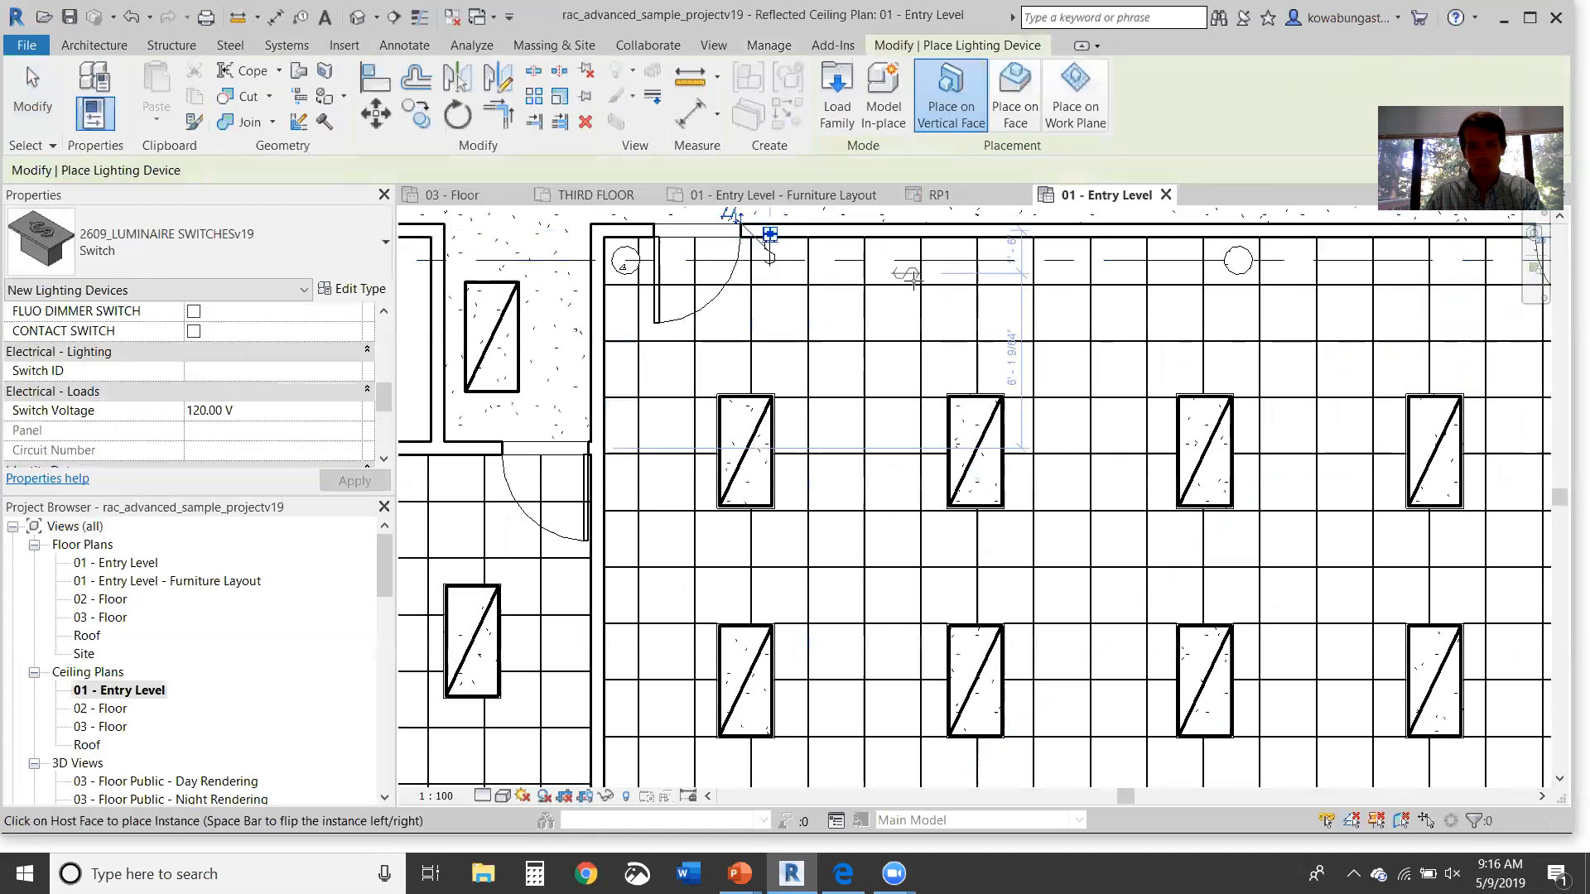
pyautogui.press('Escape')
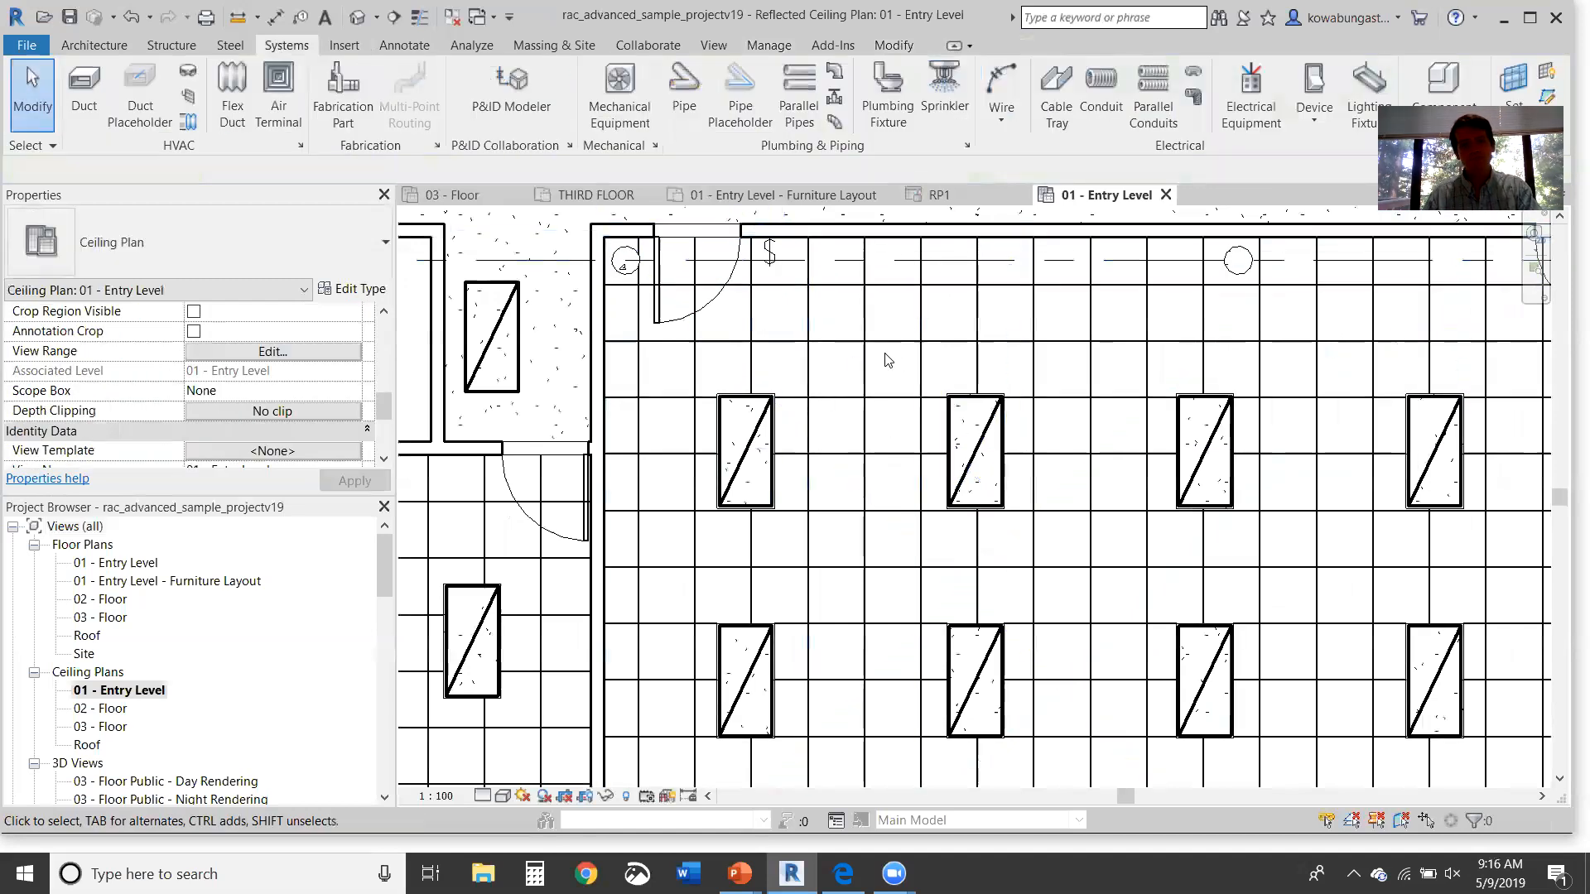
# Step: Copy the switch twice with CO to make second and third switches to its right
pyautogui.click(770, 255)
pyautogui.press('c')
pyautogui.press('o')
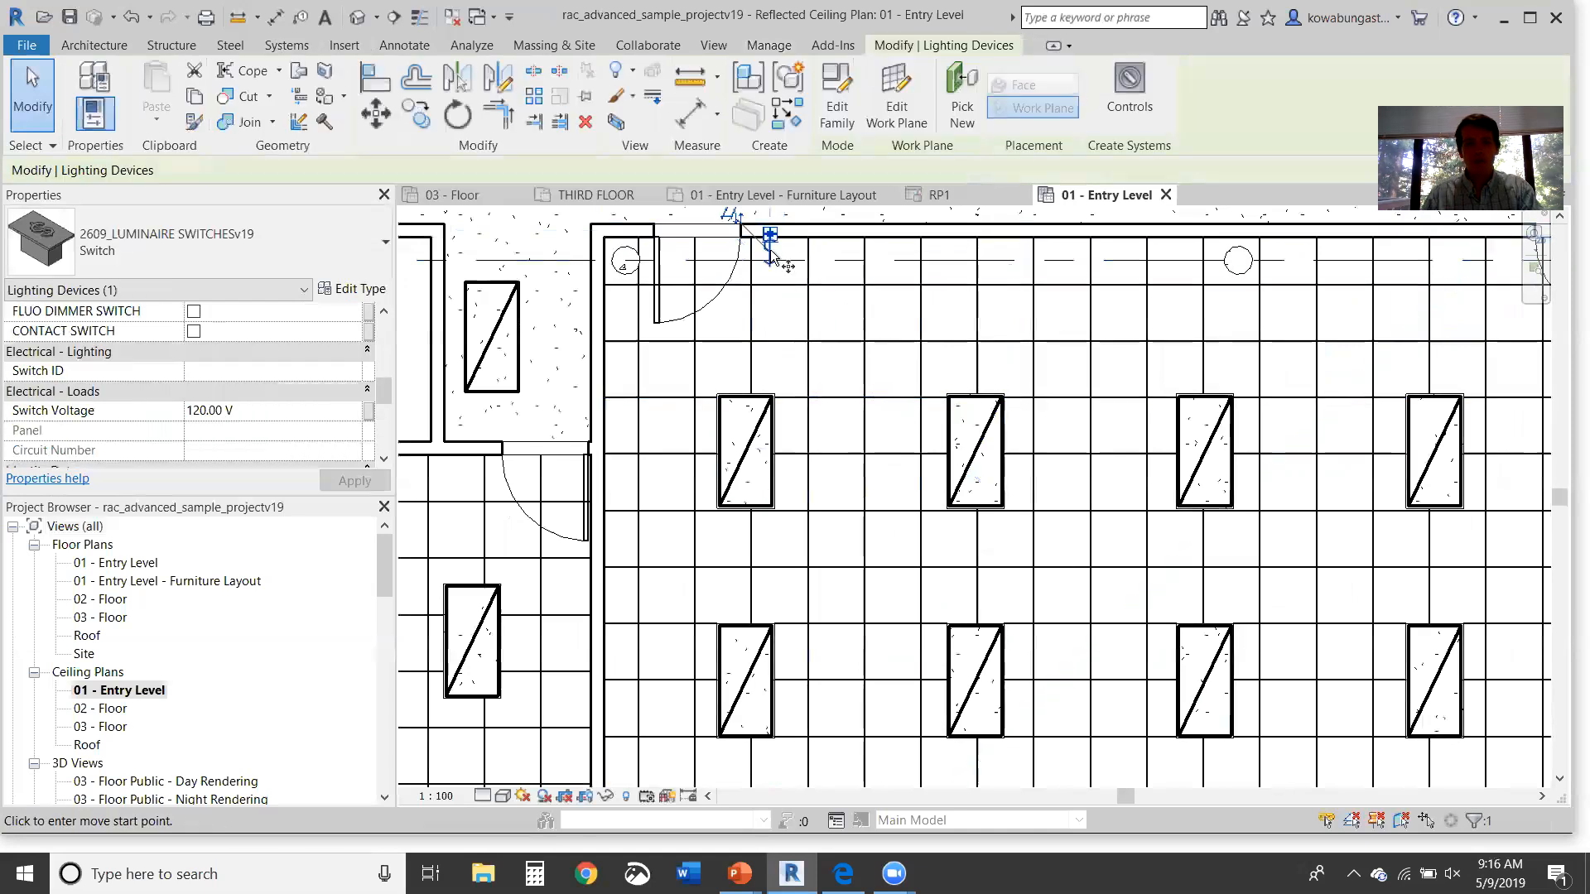
pyautogui.click(771, 254)
pyautogui.click(785, 254)
pyautogui.press('Escape')
pyautogui.click(787, 254)
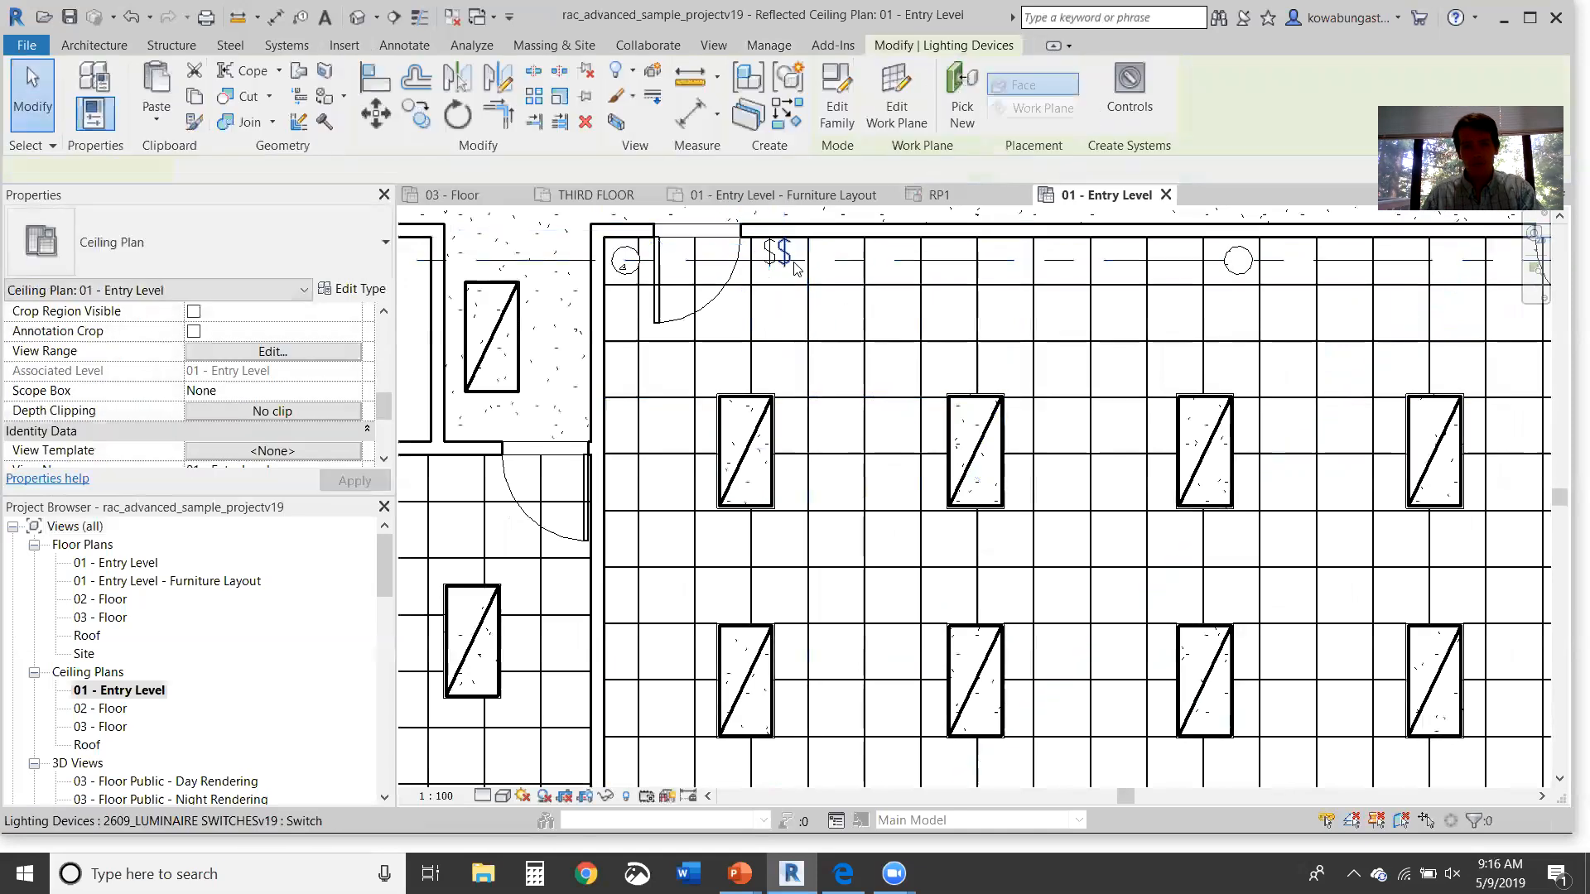
pyautogui.press('c')
pyautogui.press('o')
pyautogui.click(786, 254)
pyautogui.click(801, 254)
pyautogui.press('Escape')
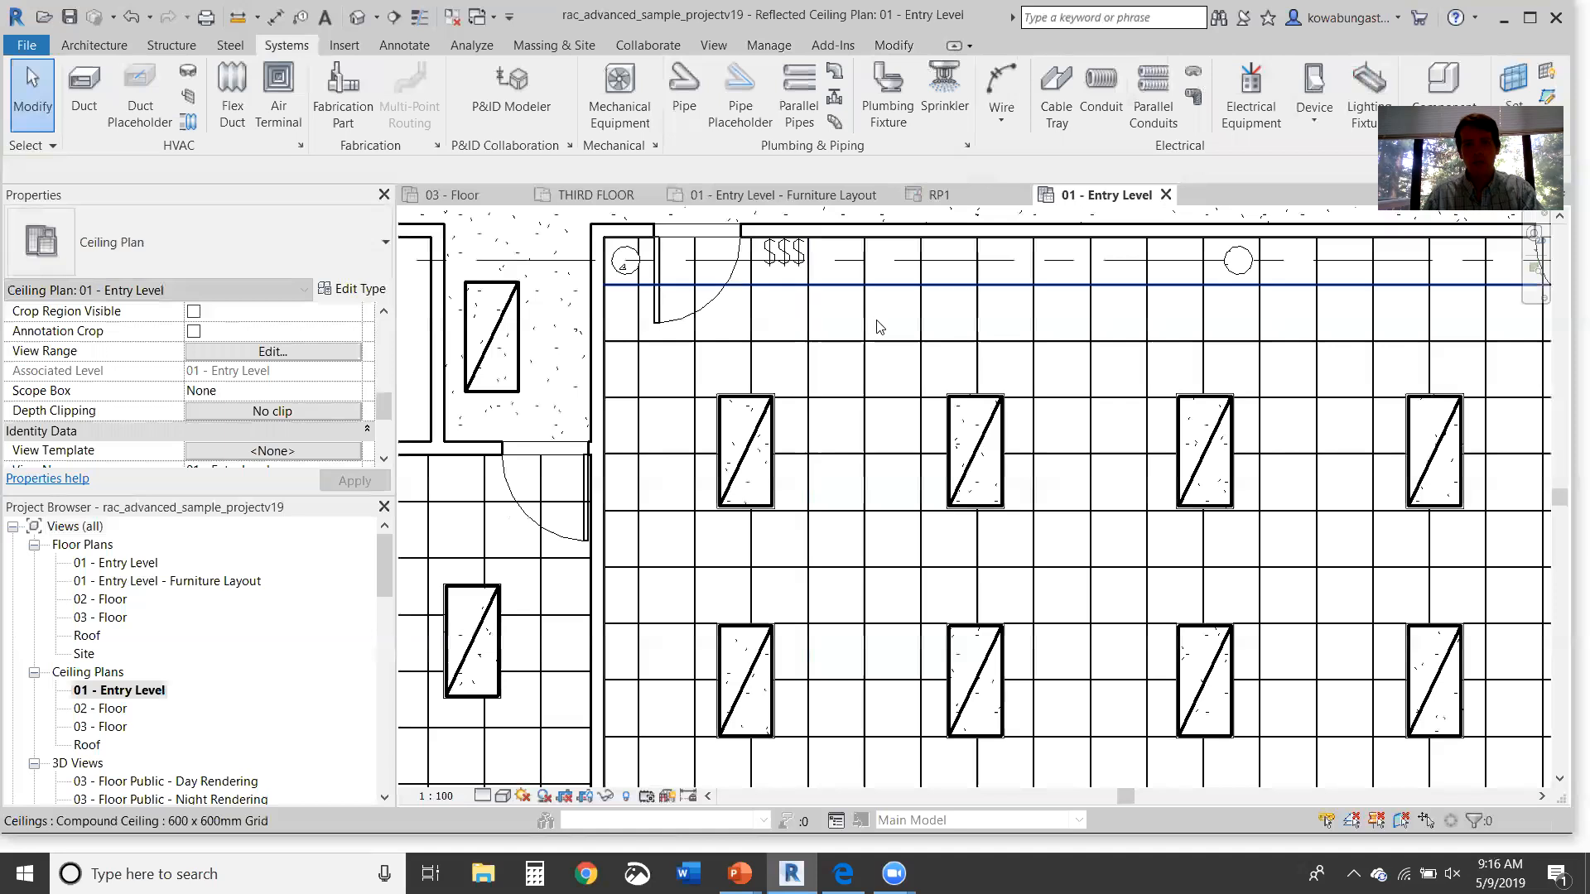
# Step: Copy the third switch to place a fourth switch beside it
pyautogui.scroll(-3, 831, 364)
pyautogui.moveTo(893, 439); pyautogui.dragTo(864, 370, button='middle')
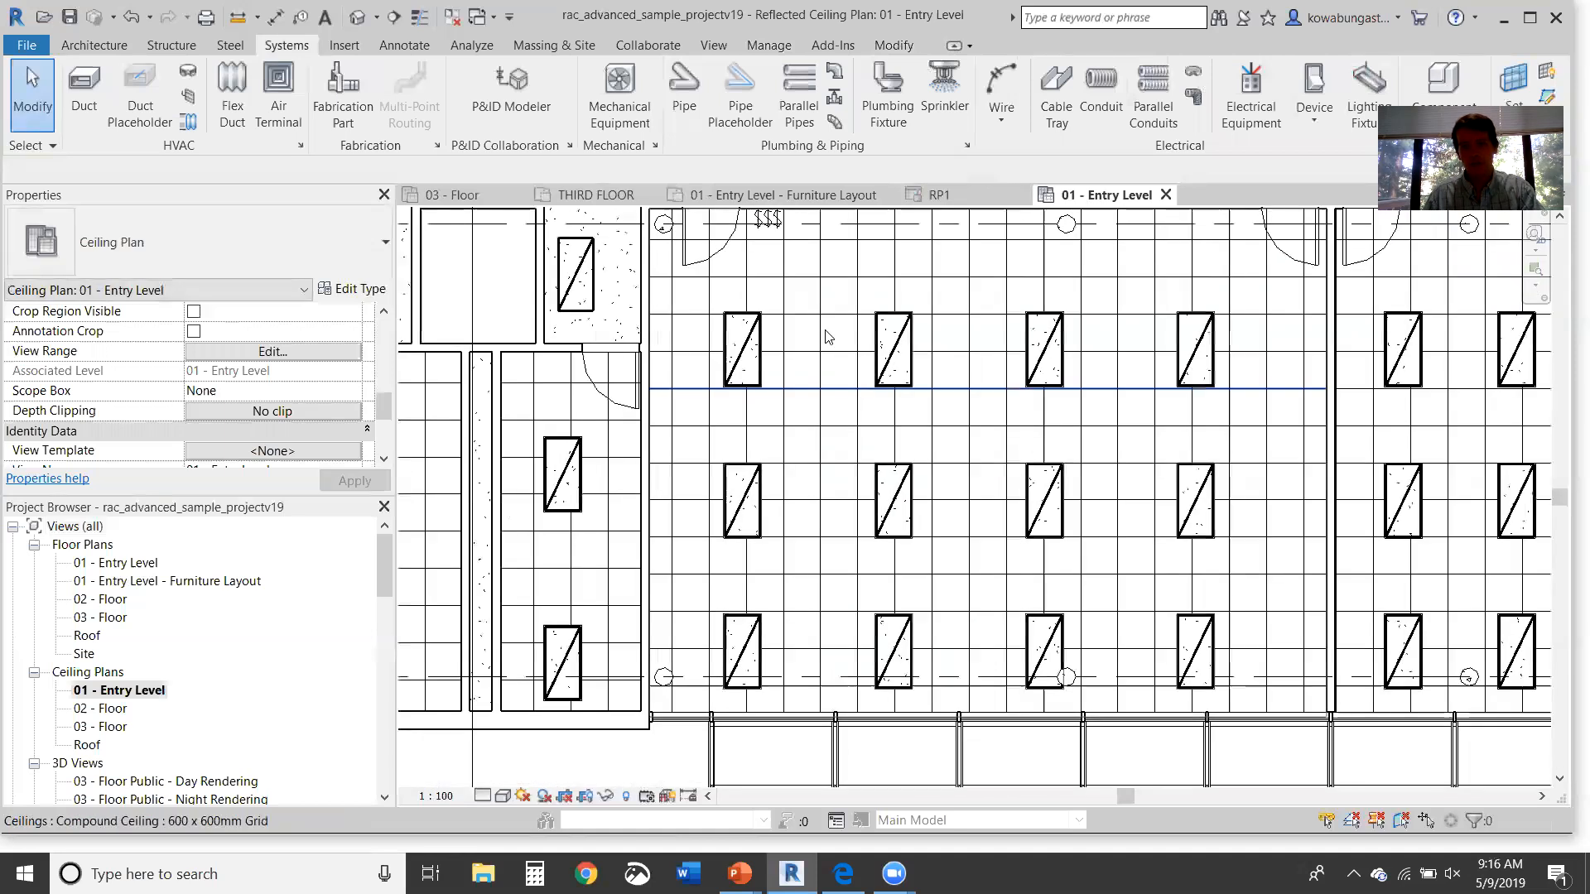
pyautogui.scroll(3, 785, 263)
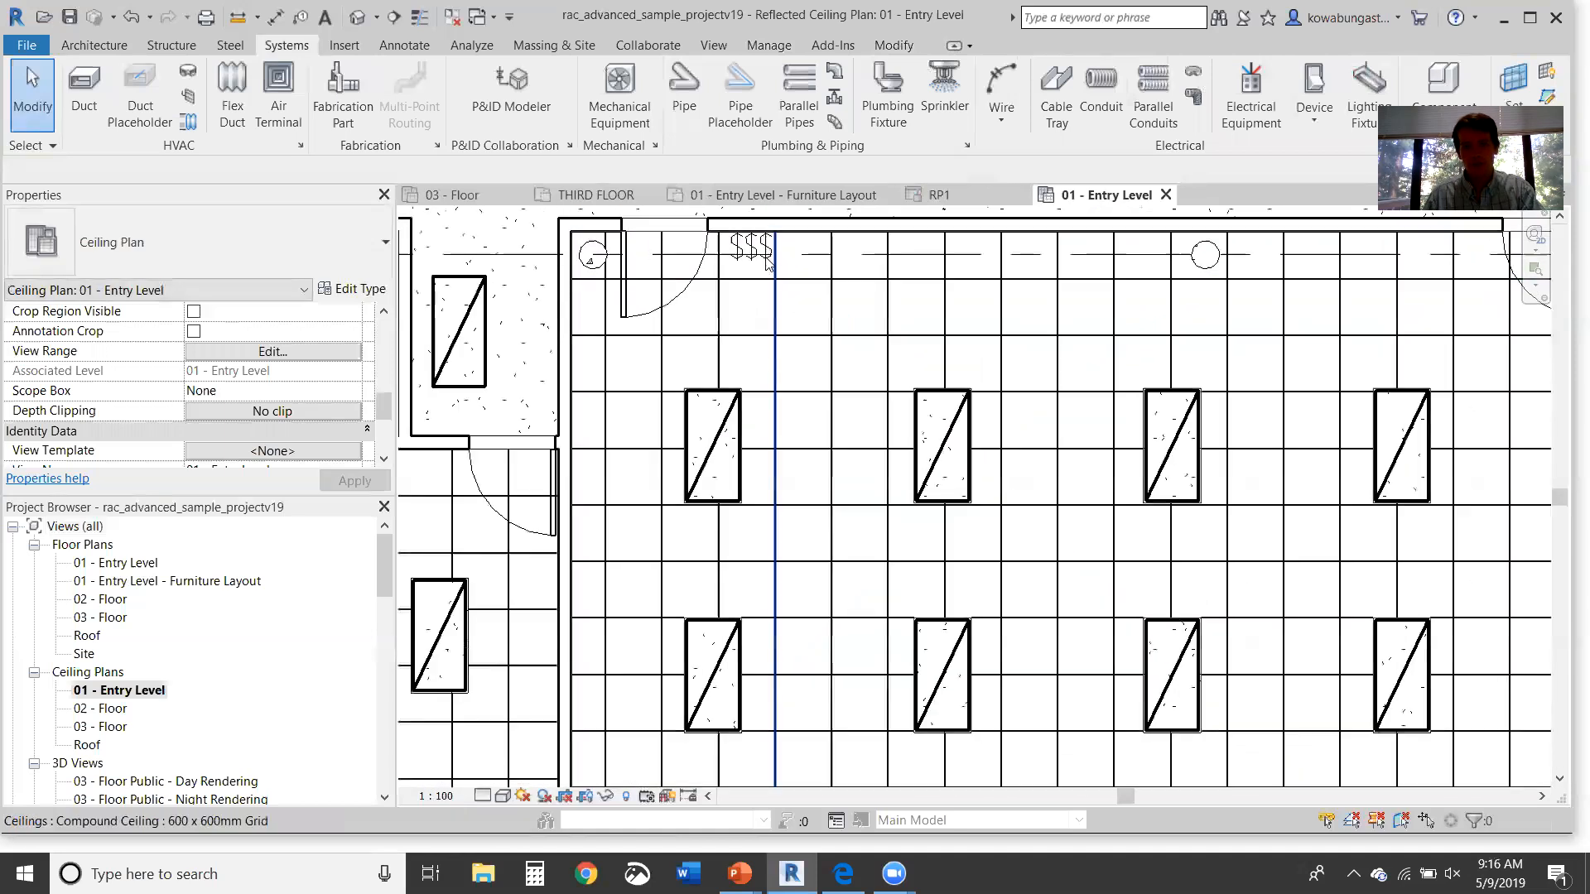
pyautogui.click(764, 250)
pyautogui.moveTo(764, 255); pyautogui.dragTo(777, 250)
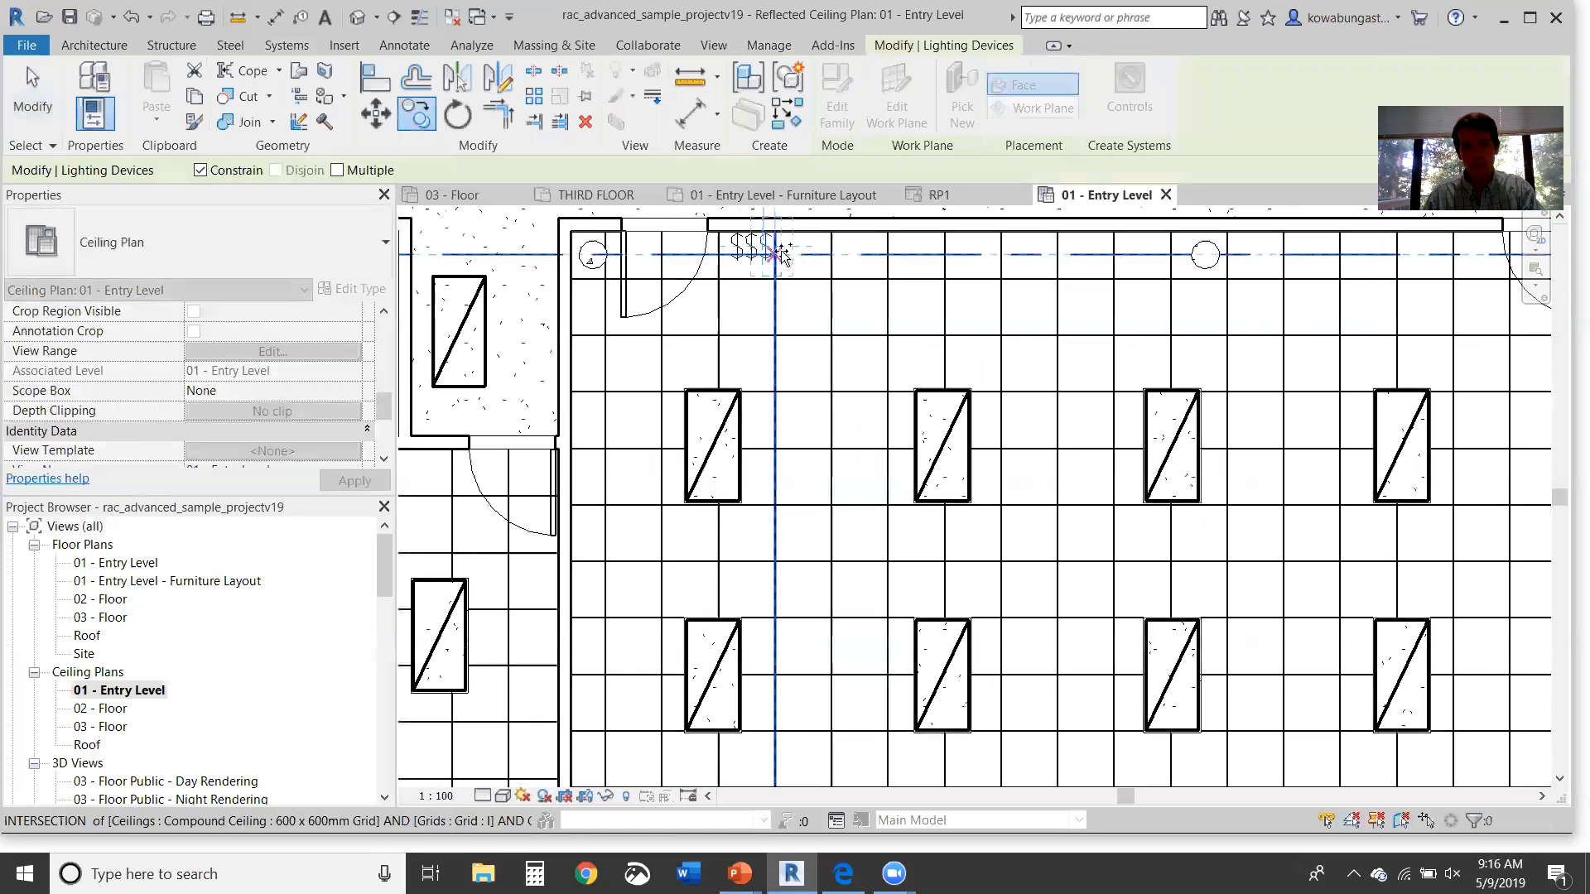
pyautogui.click(850, 274)
# Step: Window-select all the troffers in the room
pyautogui.scroll(1, 827, 284)
pyautogui.scroll(-1, 781, 275)
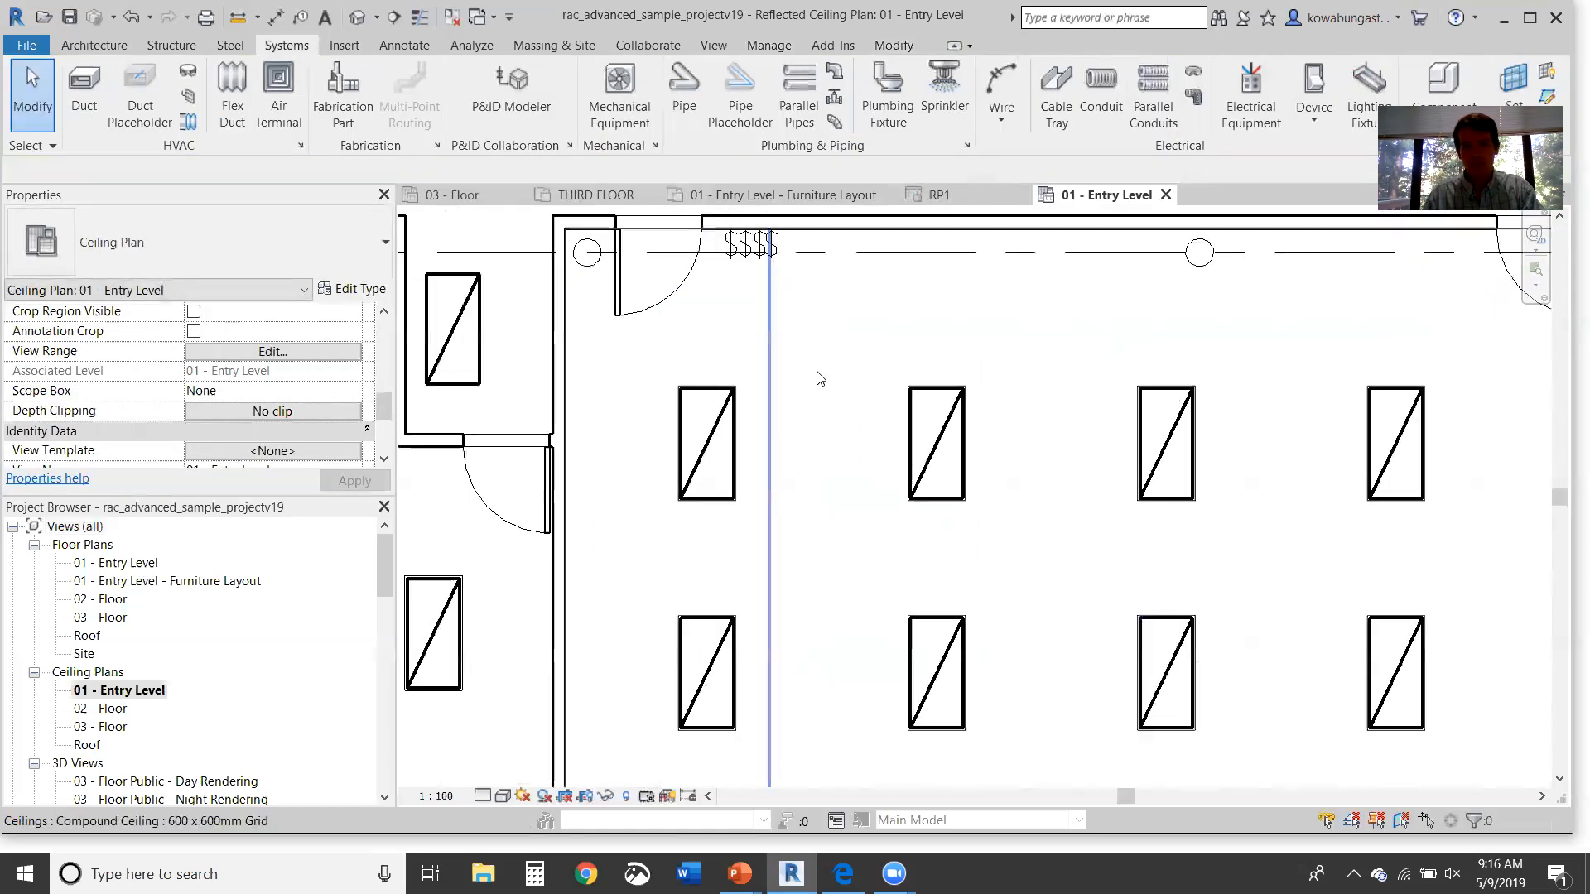
pyautogui.moveTo(845, 544); pyautogui.dragTo(811, 409, button='middle')
pyautogui.scroll(-1, 811, 409)
pyautogui.moveTo(813, 515); pyautogui.dragTo(771, 474, button='middle')
pyautogui.scroll(-1, 785, 359)
pyautogui.moveTo(591, 263); pyautogui.dragTo(1242, 747)
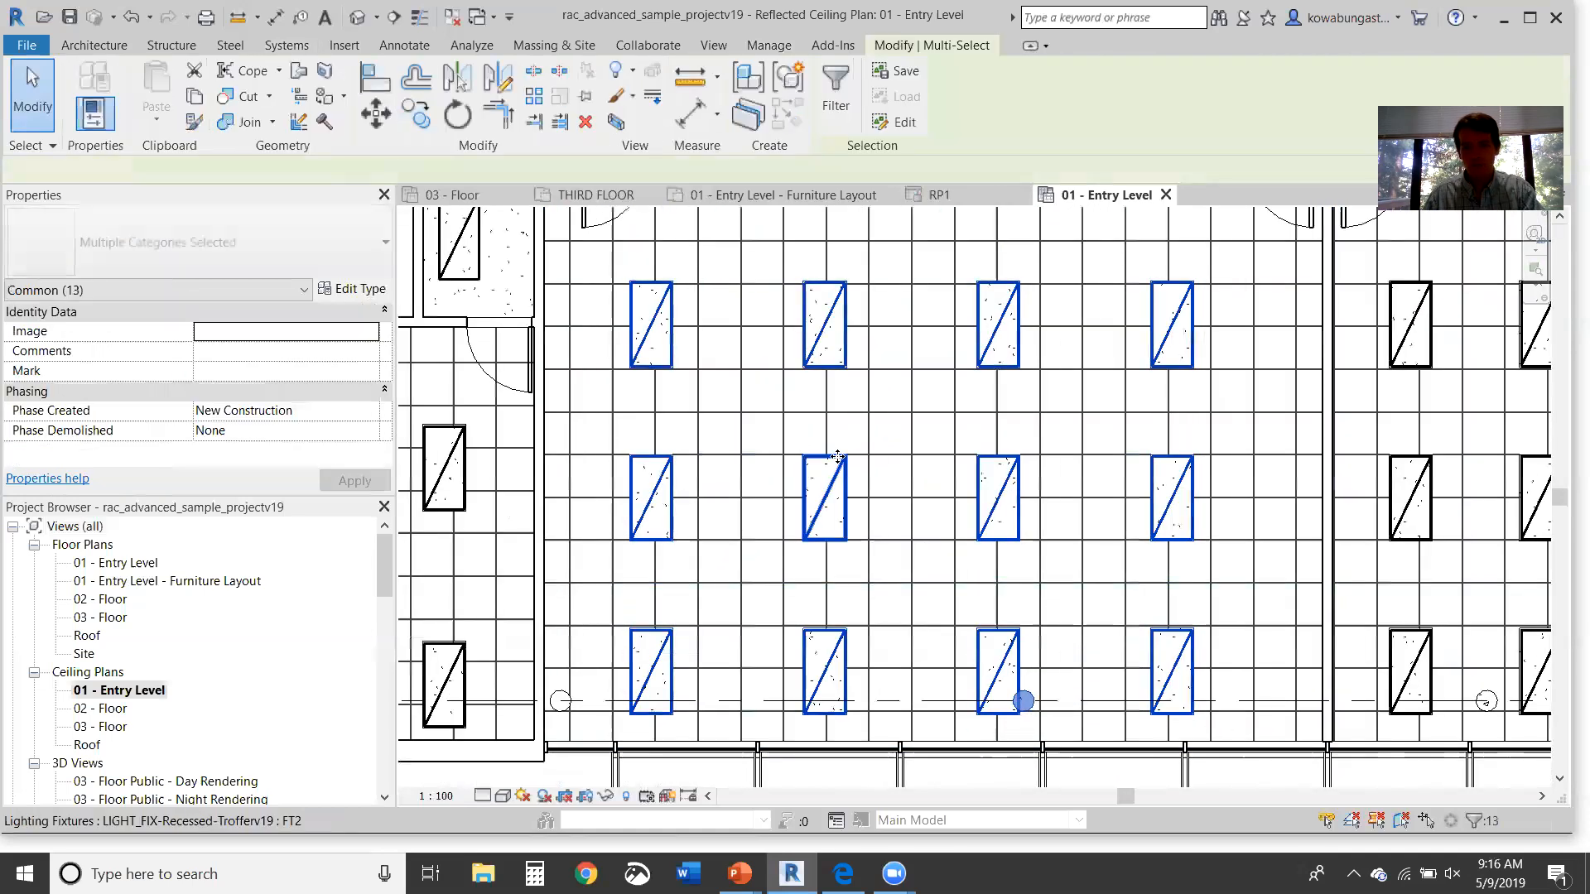
# Step: Drop the grid bubble from the selection and nudge the twelve troffers slightly left
pyautogui.keyDown('shift'); pyautogui.click(1023, 702); pyautogui.keyUp('shift')
pyautogui.scroll(1, 647, 291)
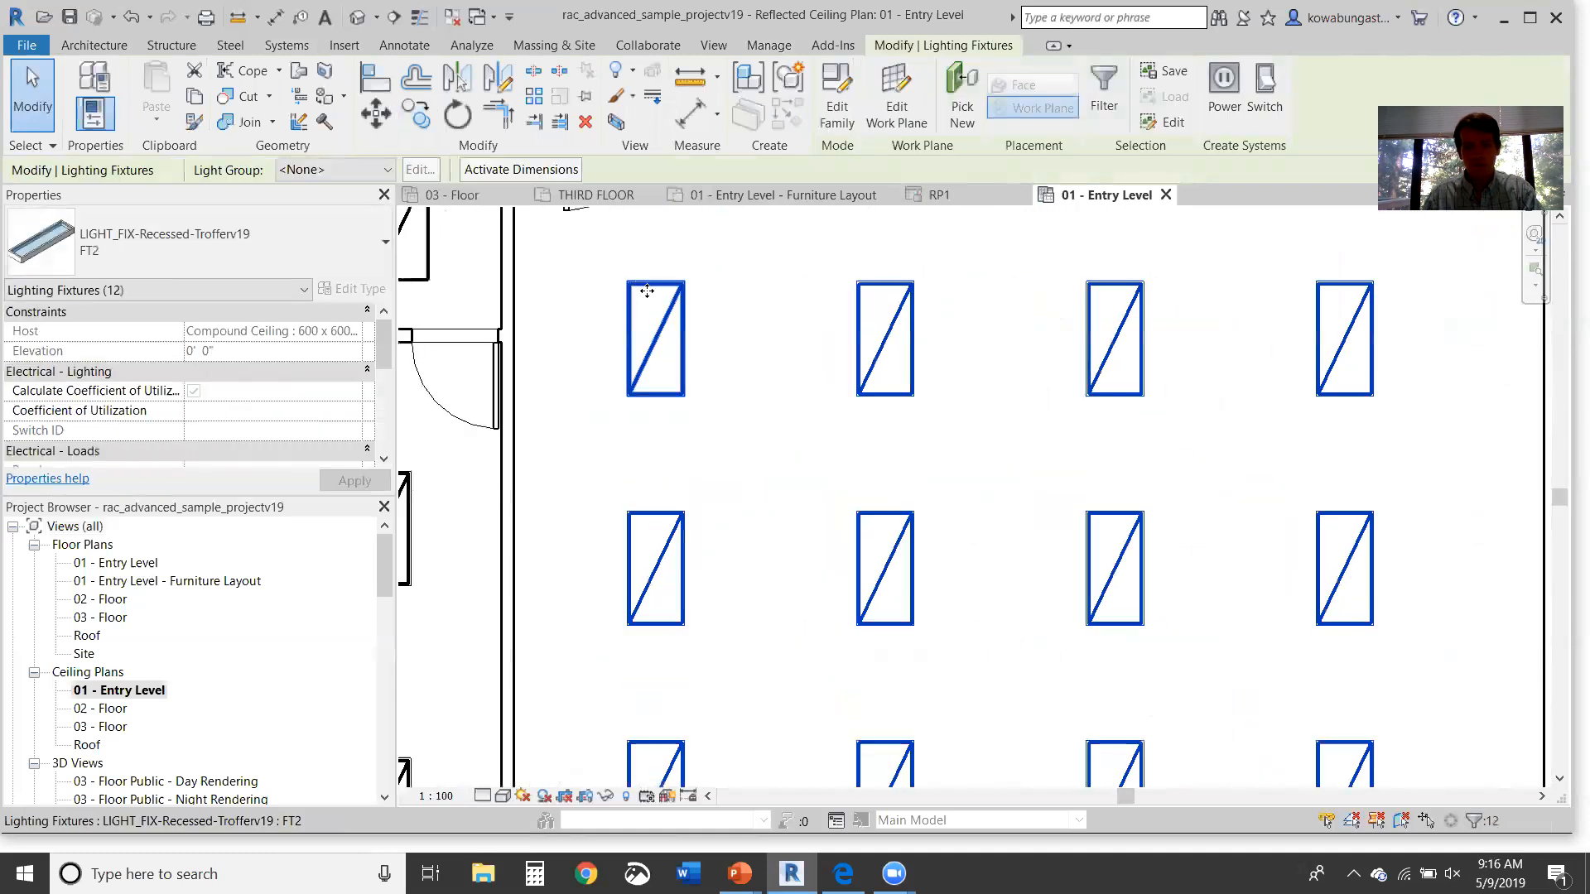
pyautogui.moveTo(633, 289)
pyautogui.mouseDown()
pyautogui.moveTo(614, 294)
pyautogui.moveTo(630, 290)
pyautogui.mouseUp()
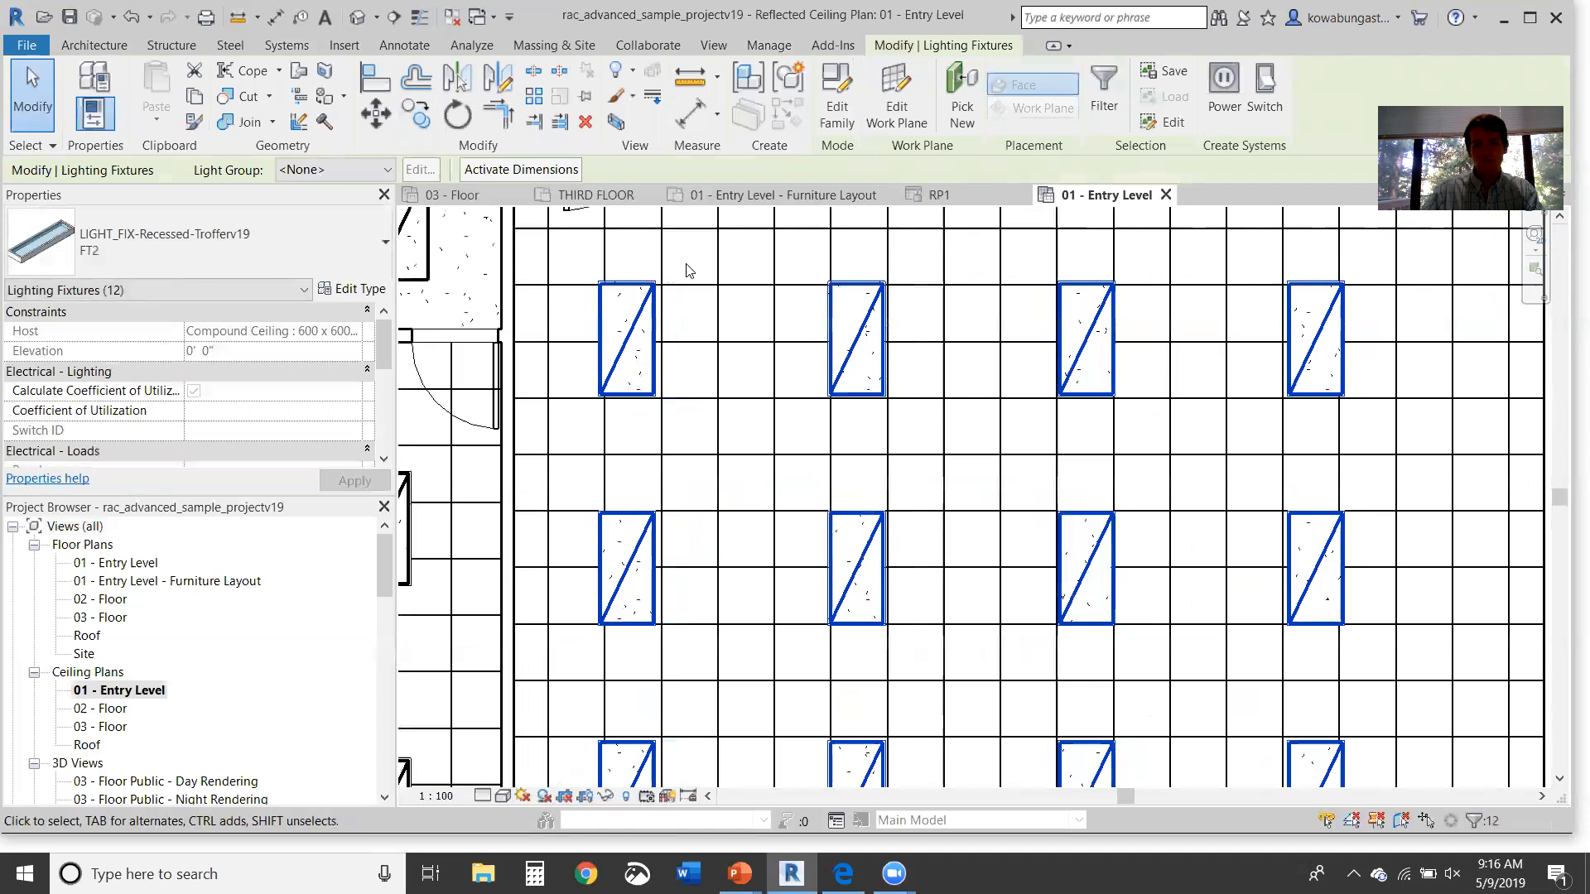
pyautogui.click(686, 270)
pyautogui.scroll(-3, 686, 270)
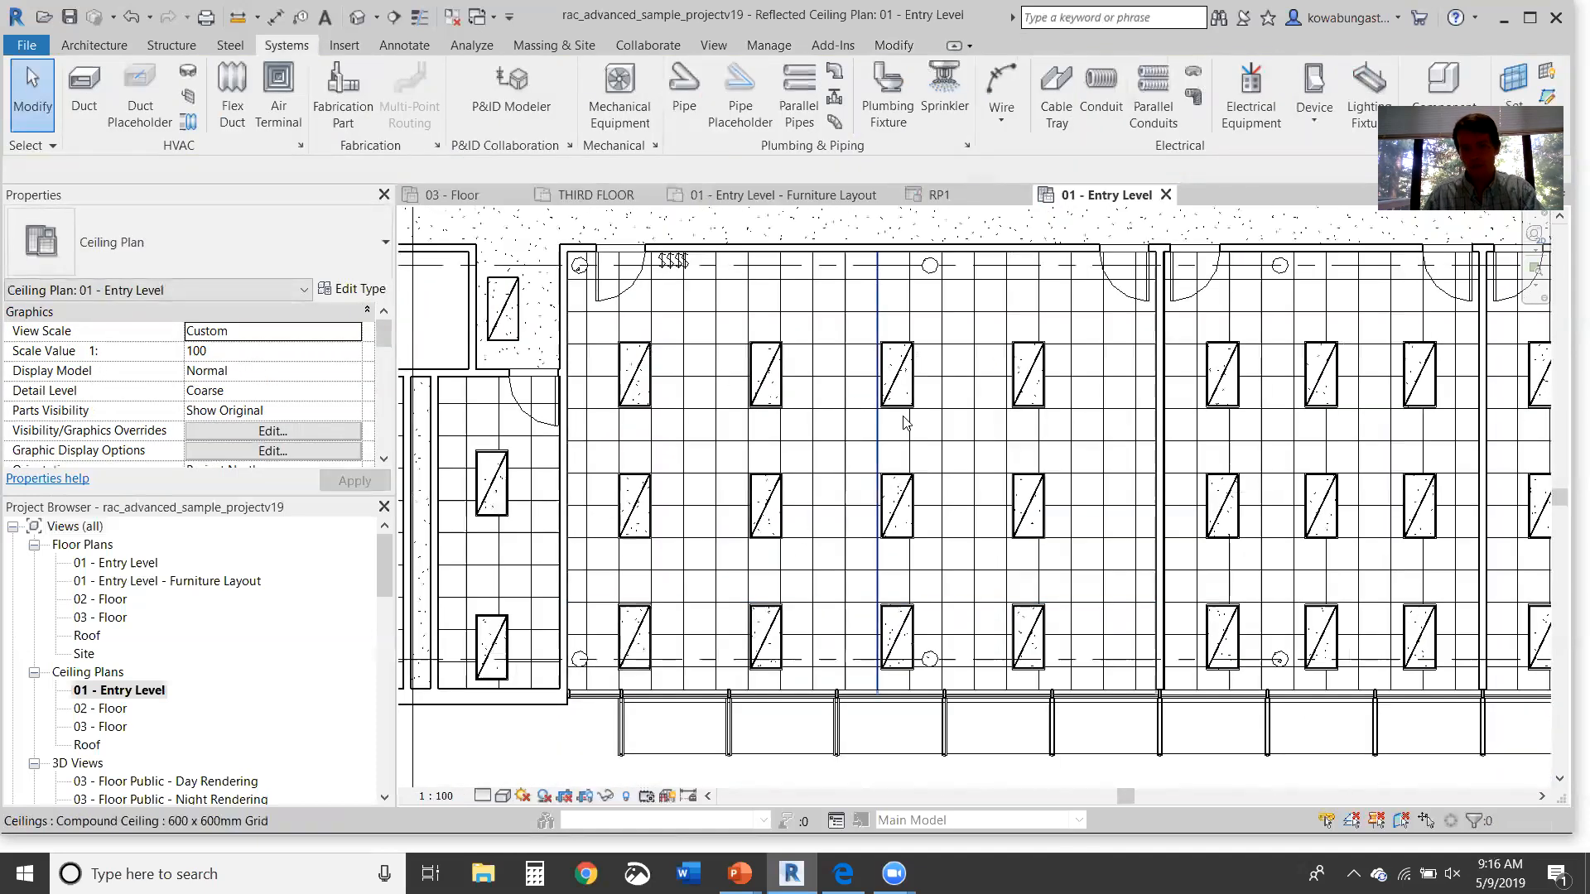
pyautogui.scroll(1, 669, 266)
# Step: Create a switch system for the left column's three troffers controlled by a top-wall switch
pyautogui.click(664, 265)
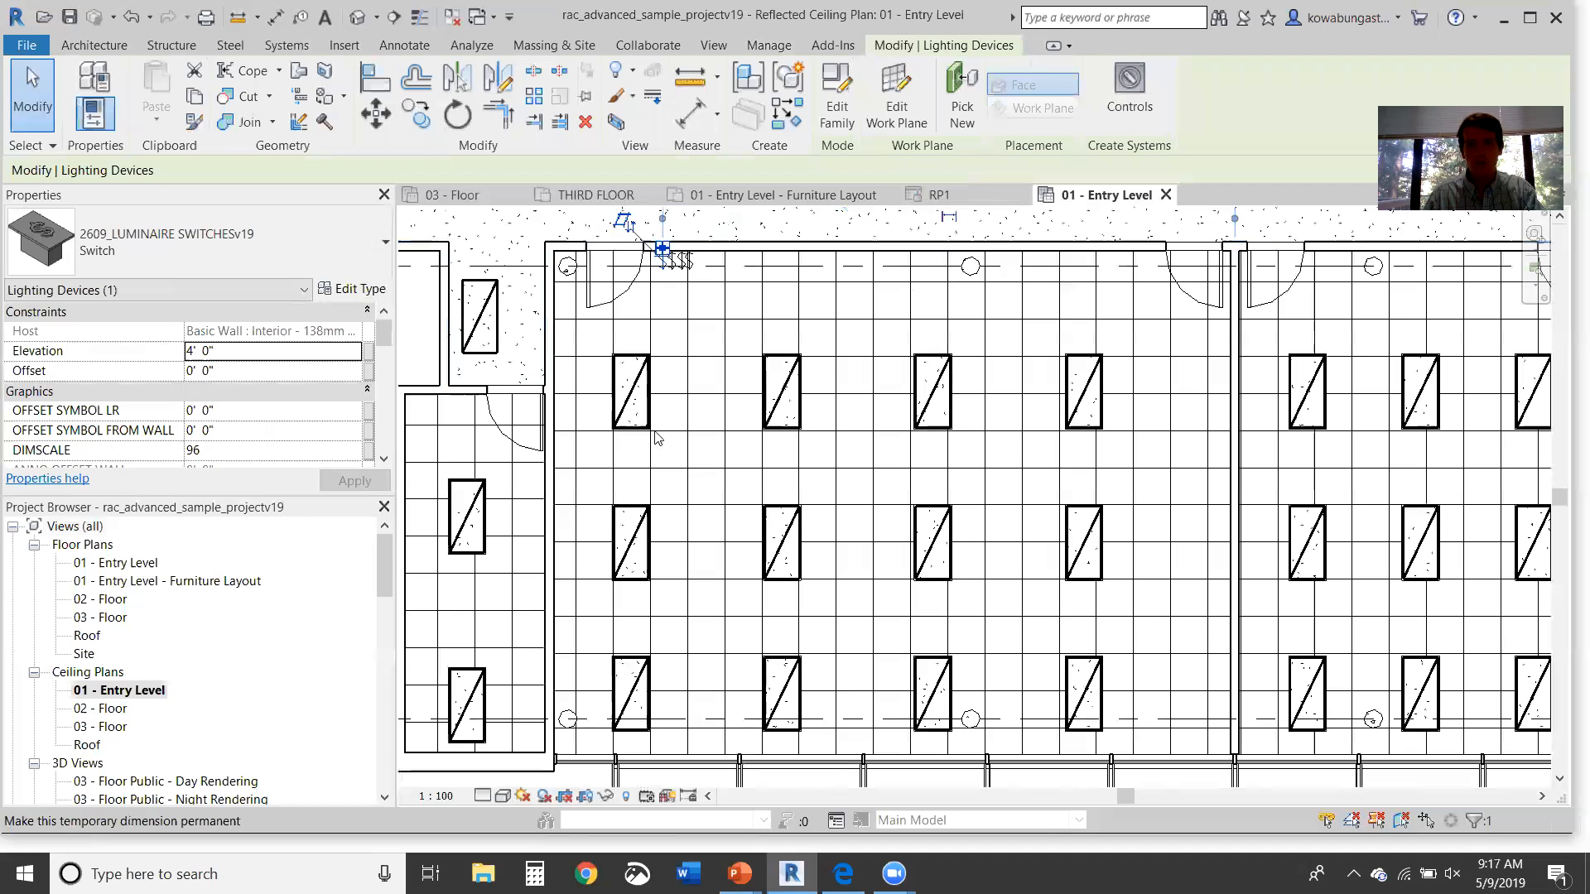
pyautogui.click(635, 416)
pyautogui.keyDown('ctrl'); pyautogui.click(629, 560); pyautogui.keyUp('ctrl')
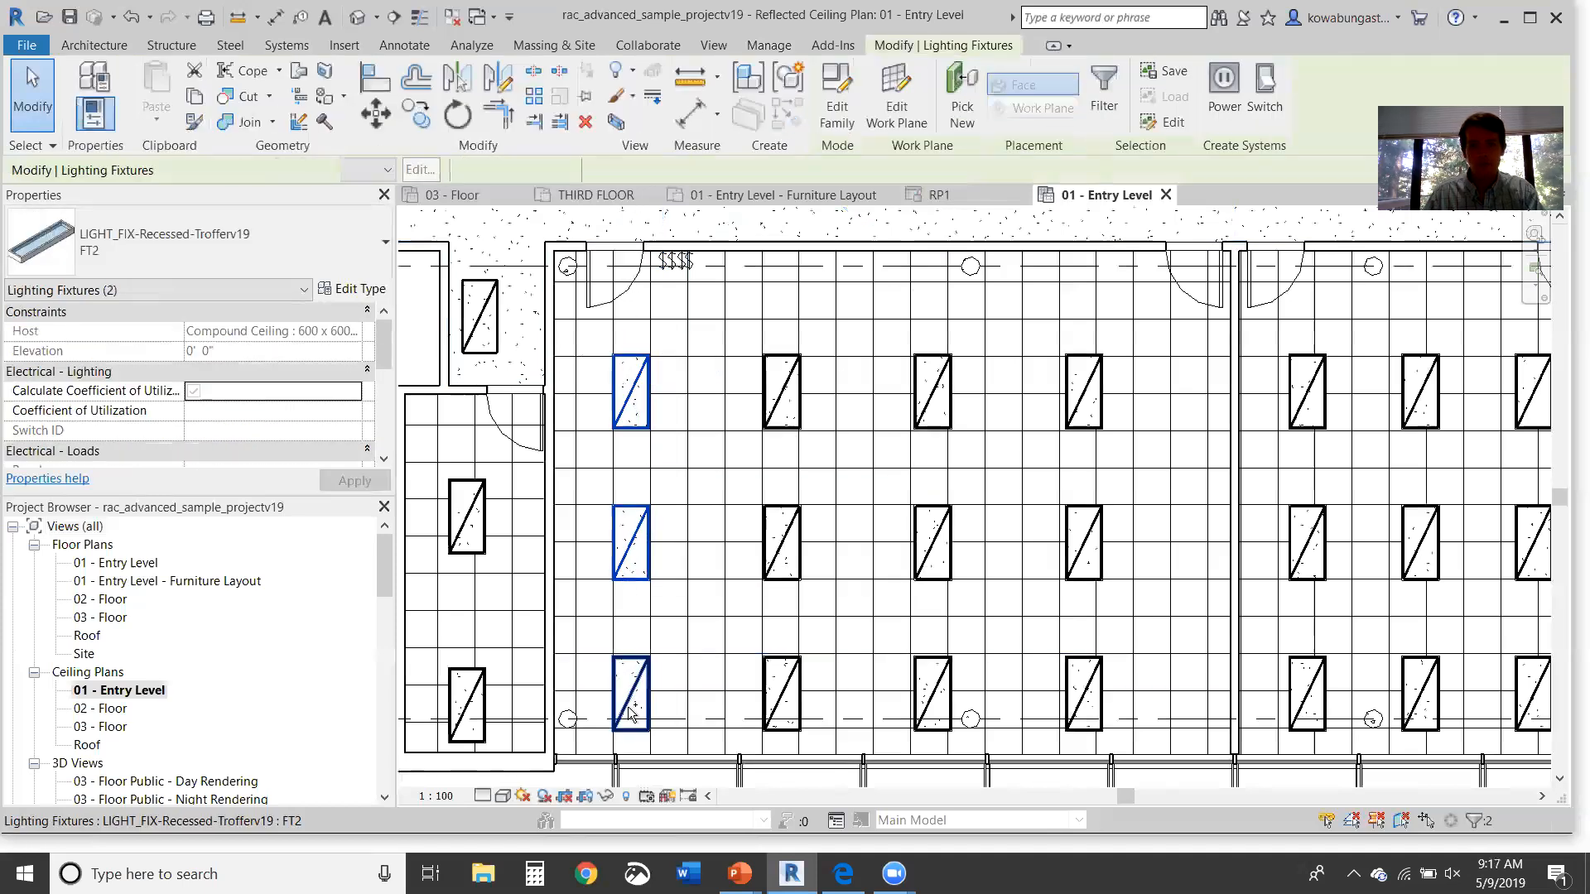
pyautogui.keyDown('ctrl'); pyautogui.click(630, 699); pyautogui.keyUp('ctrl')
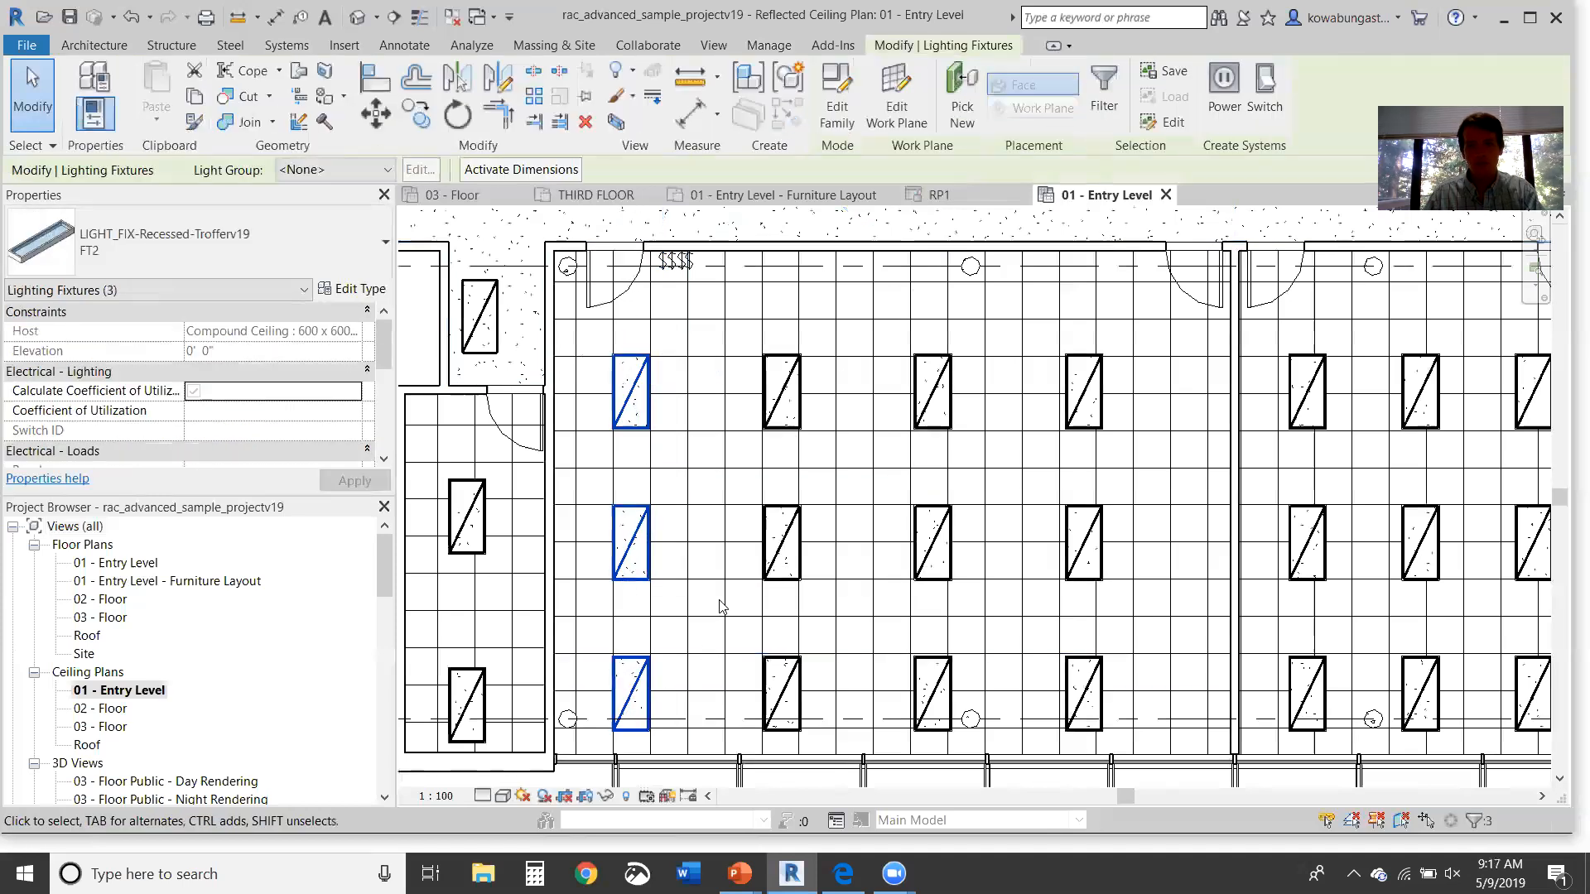
pyautogui.click(1264, 87)
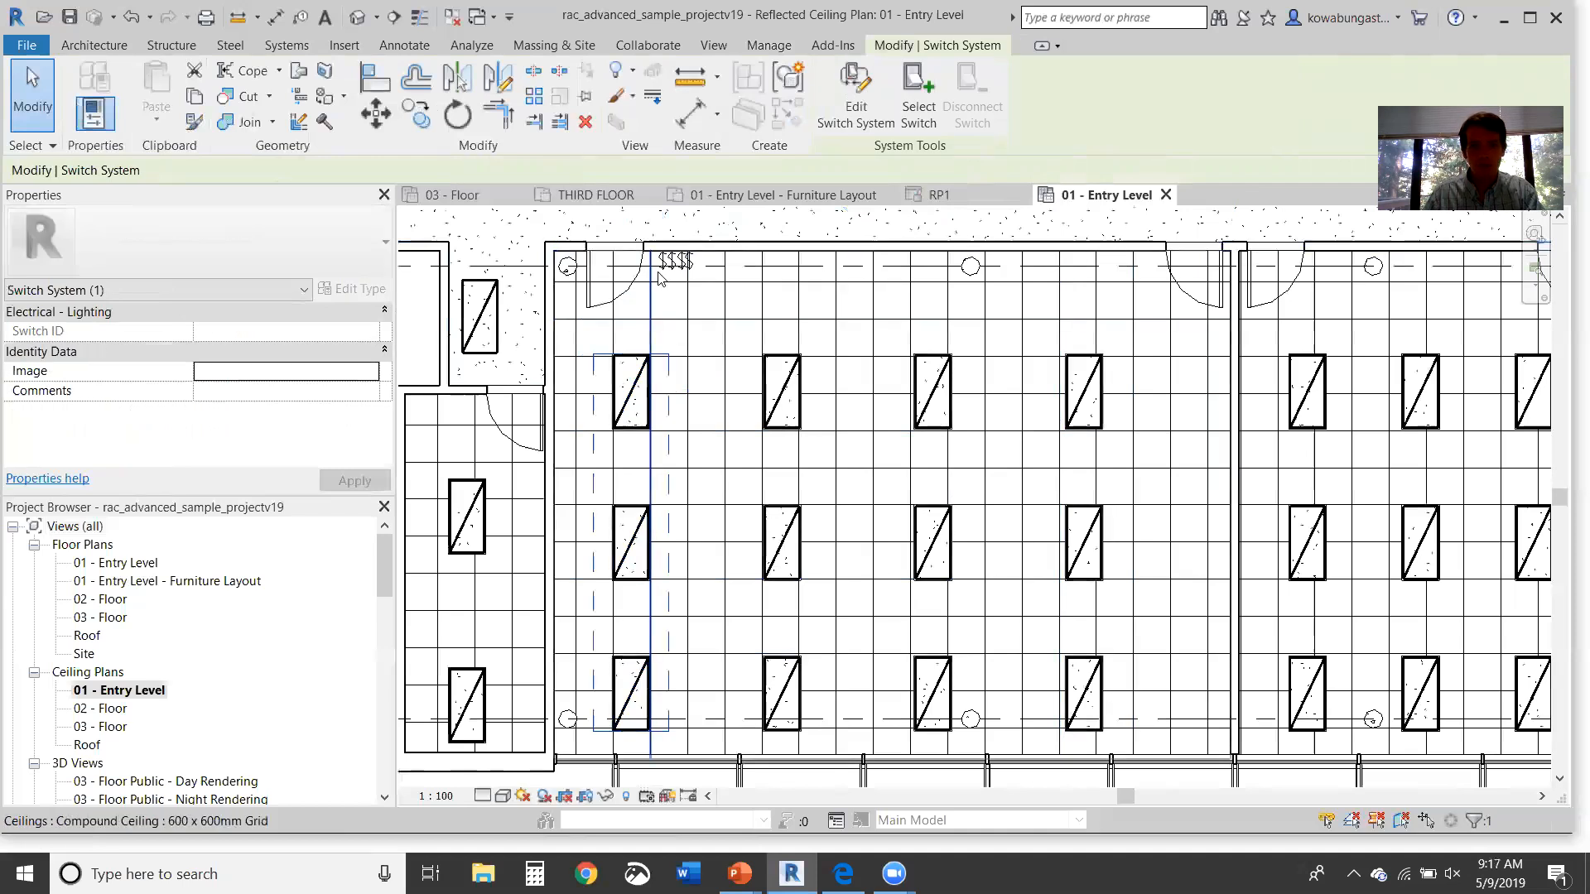
pyautogui.click(918, 106)
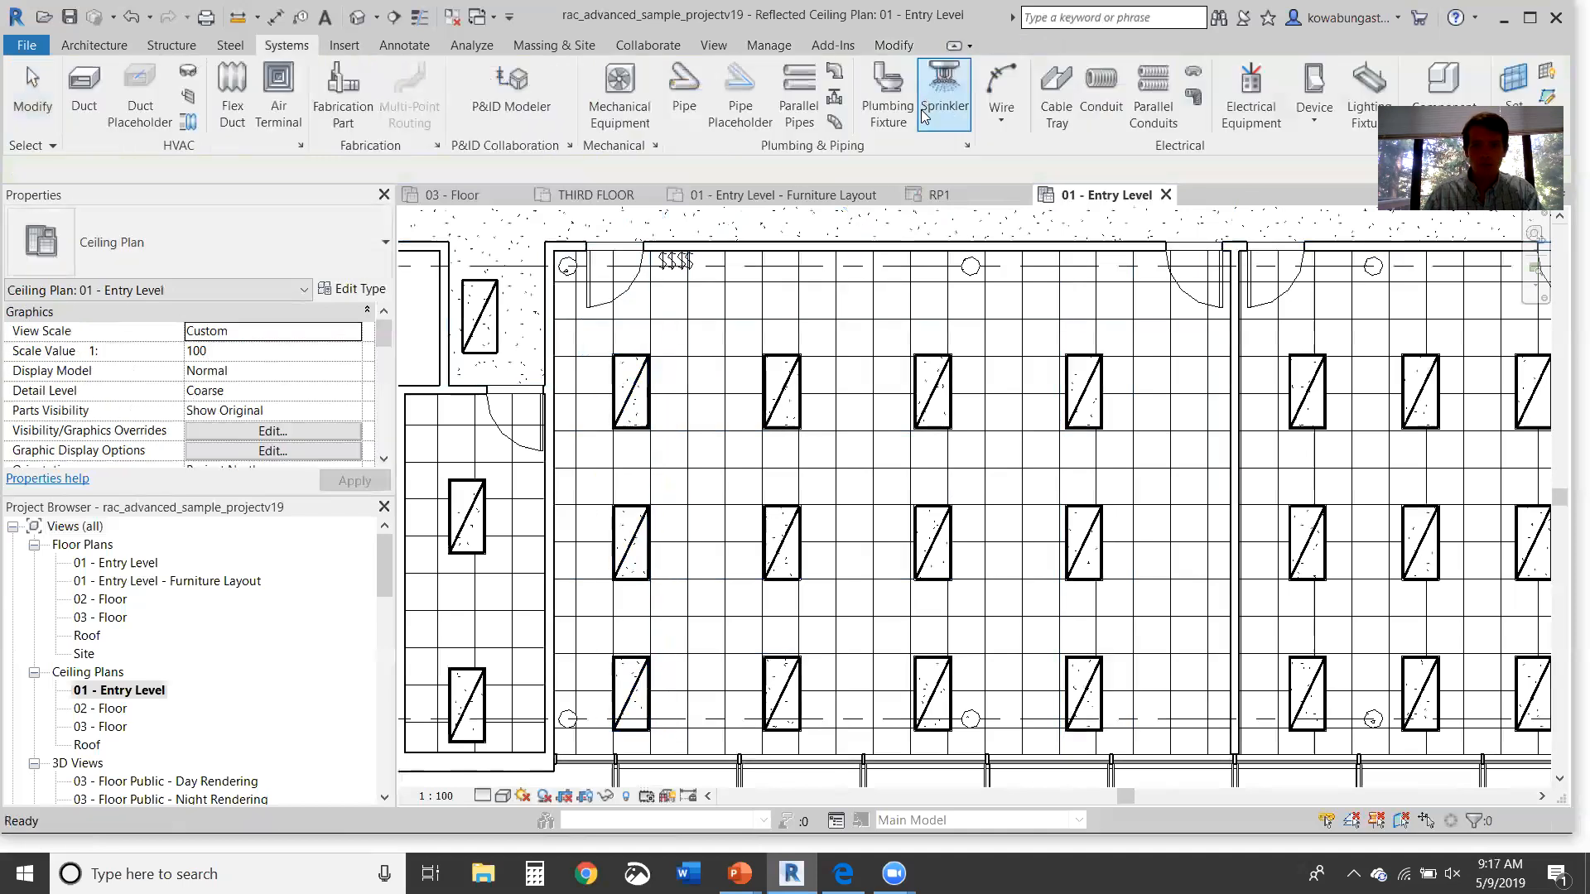
pyautogui.click(664, 274)
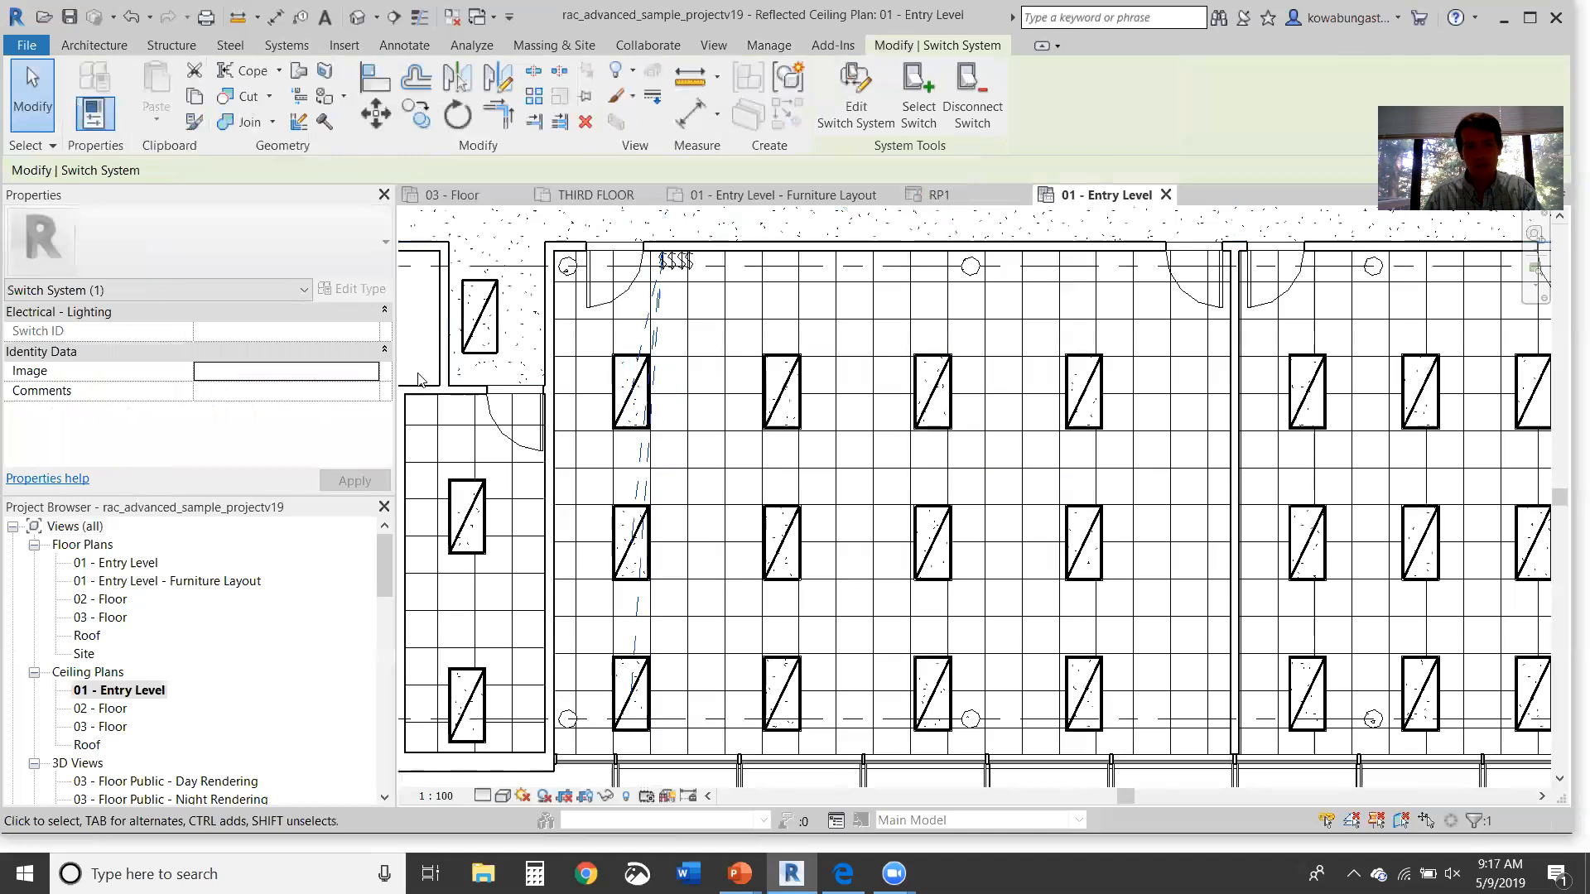
pyautogui.press('Escape')
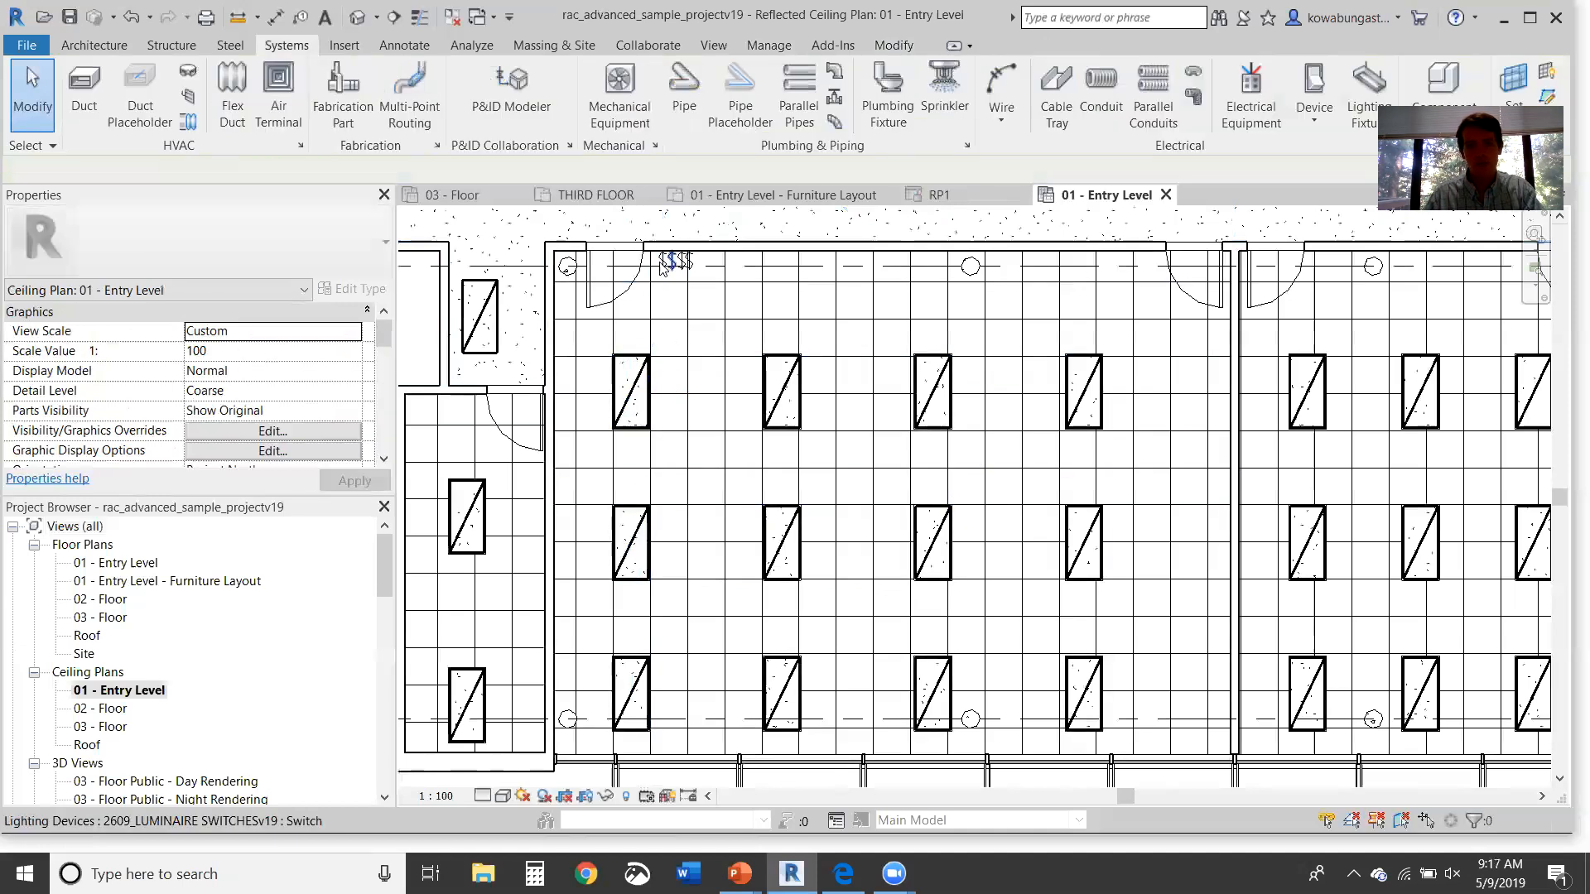
pyautogui.click(667, 259)
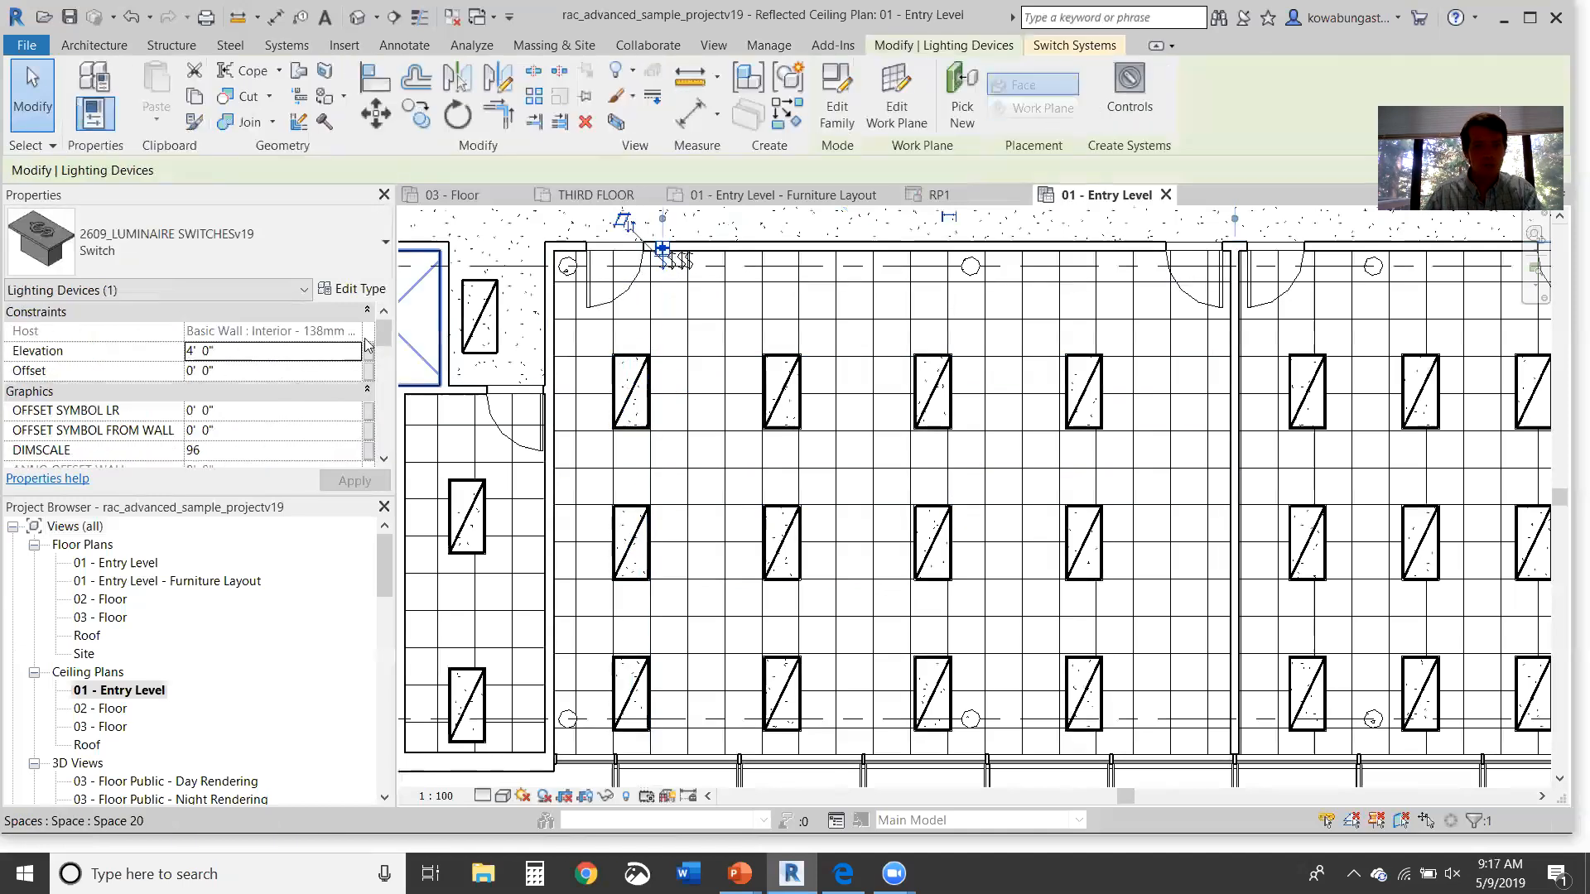
# Step: Give the first switch Switch ID a
pyautogui.moveTo(378, 334); pyautogui.dragTo(383, 403)
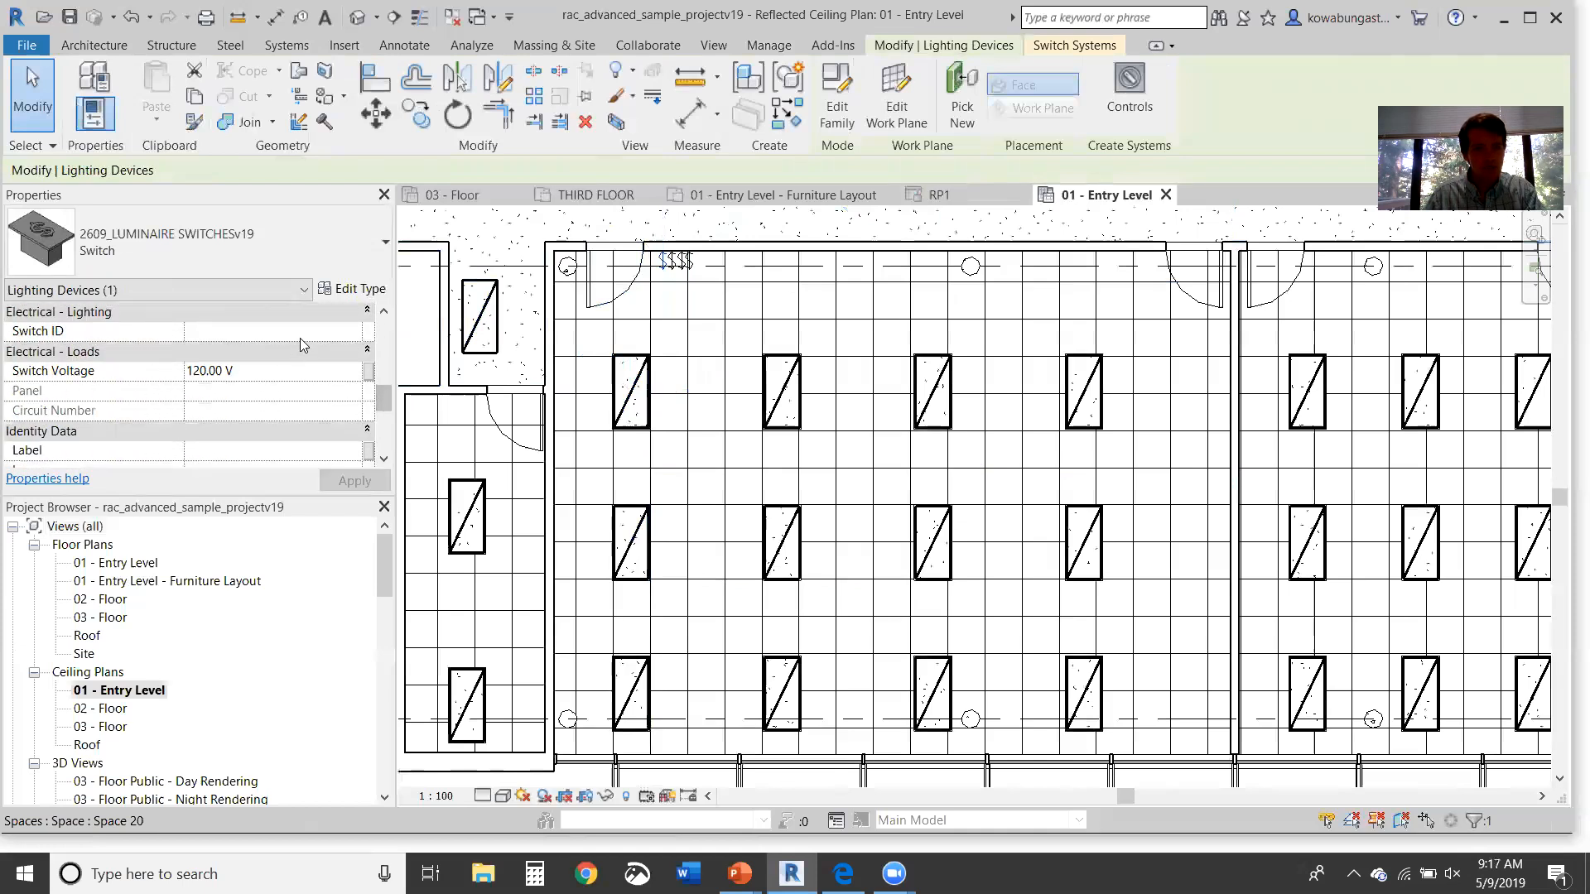
pyautogui.write('a')
pyautogui.press('Return')
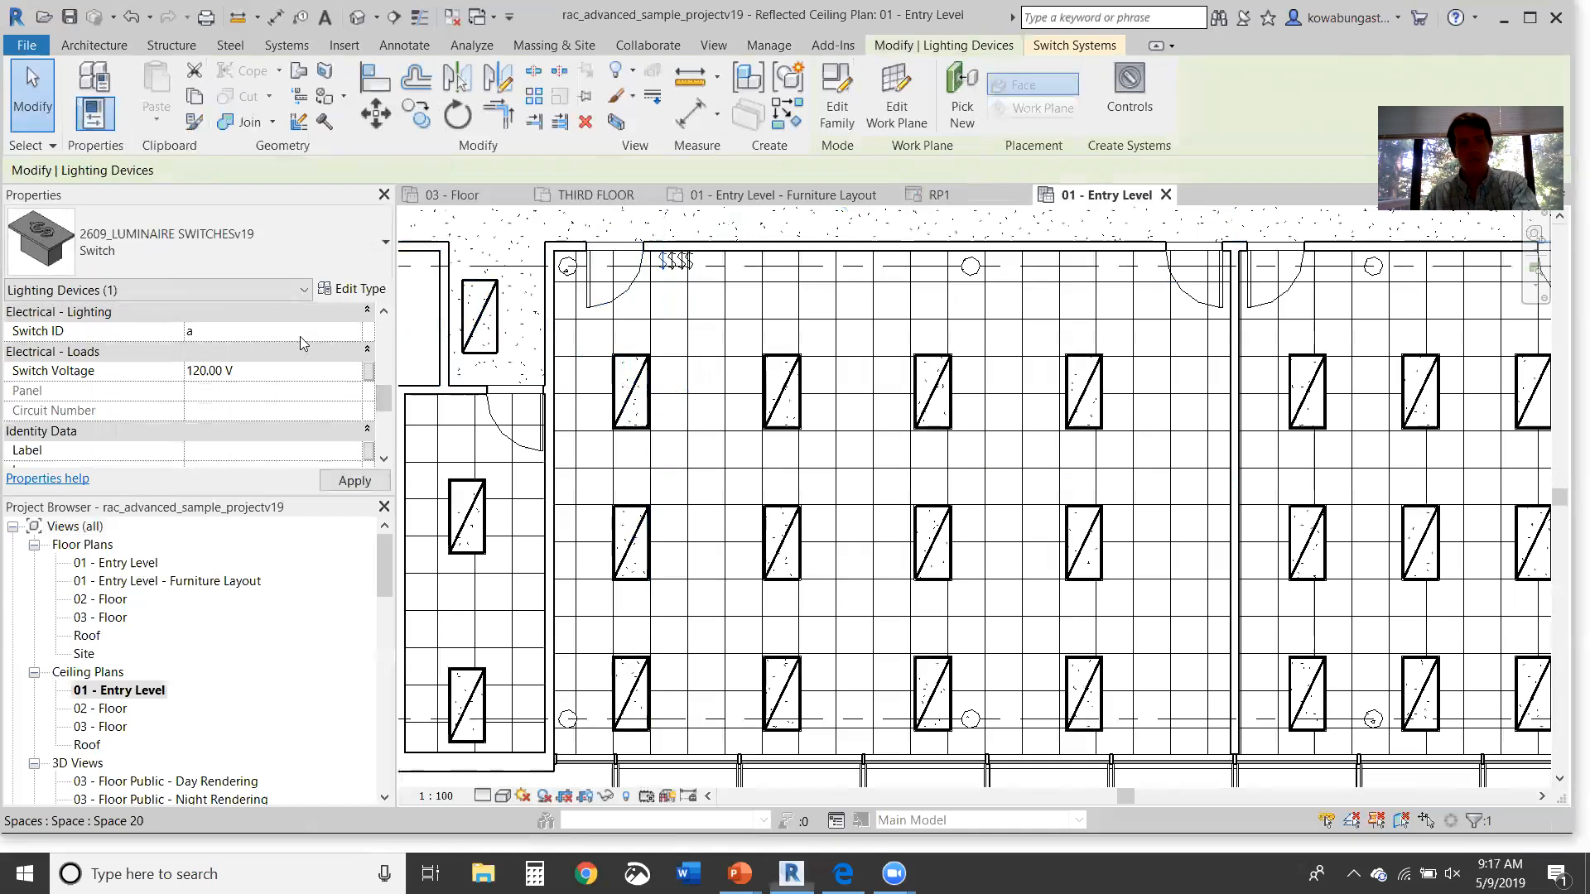
pyautogui.click(714, 326)
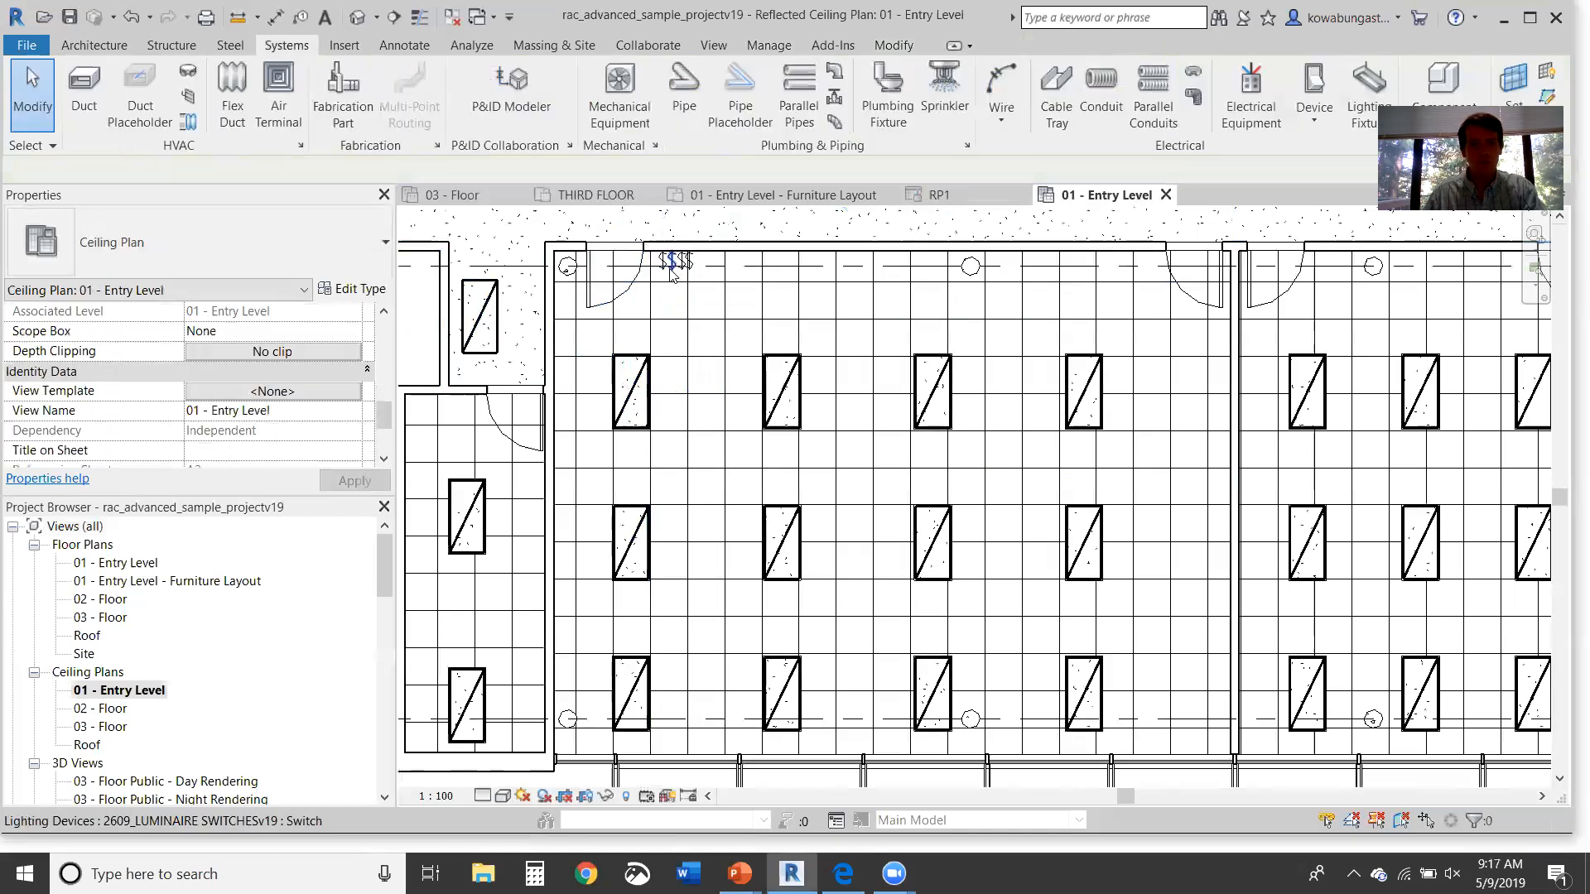
# Step: Set the second switch's Switch ID to b
pyautogui.click(672, 262)
pyautogui.scroll(-2, 259, 459)
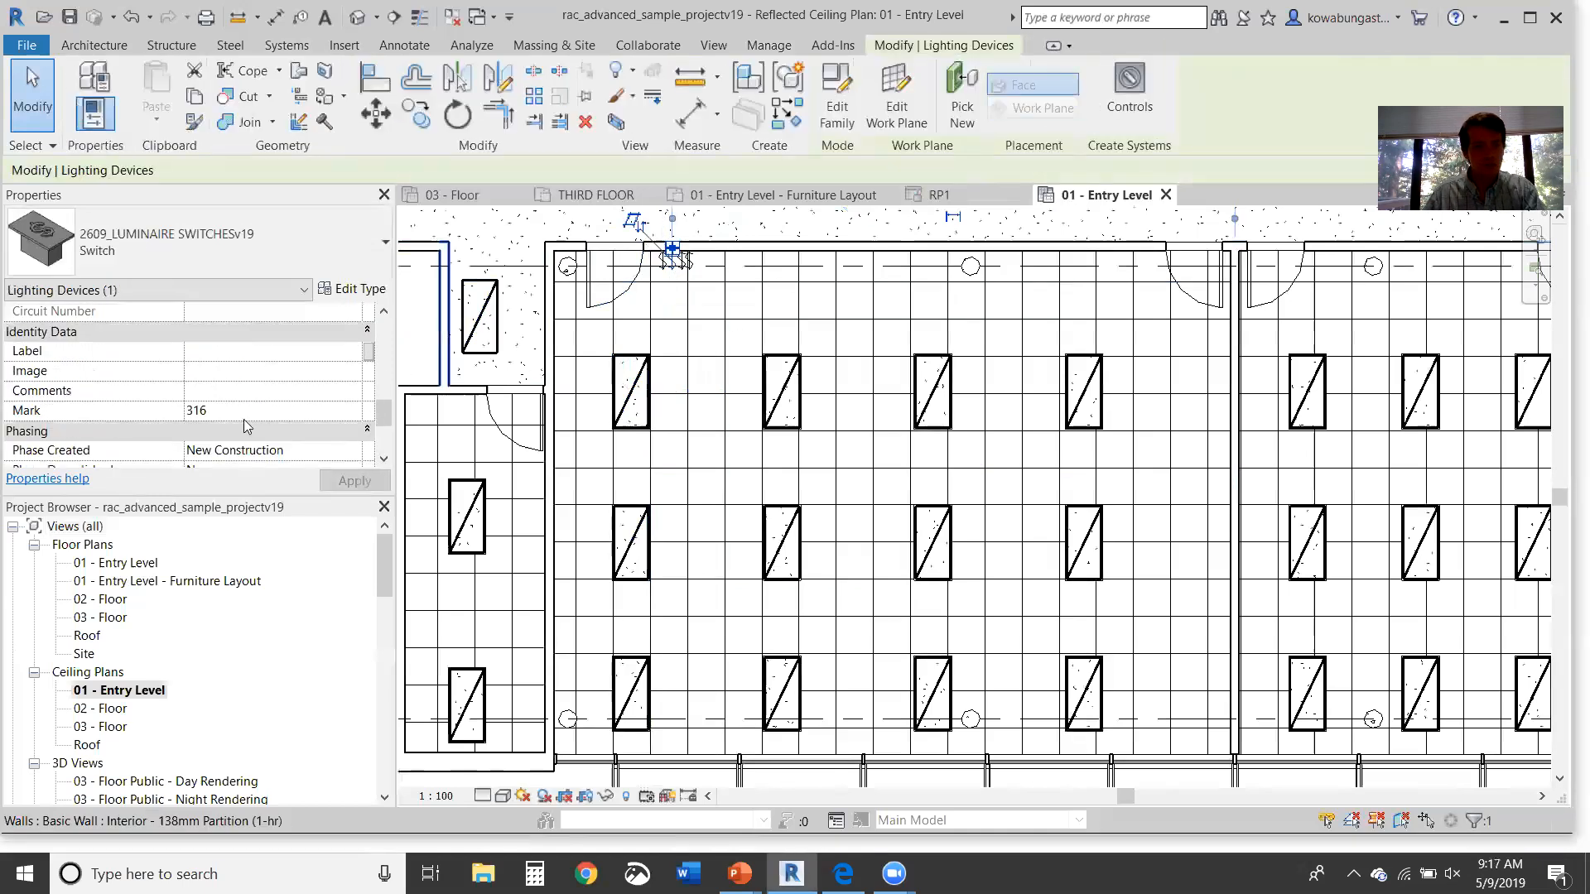
pyautogui.scroll(-3, 244, 409)
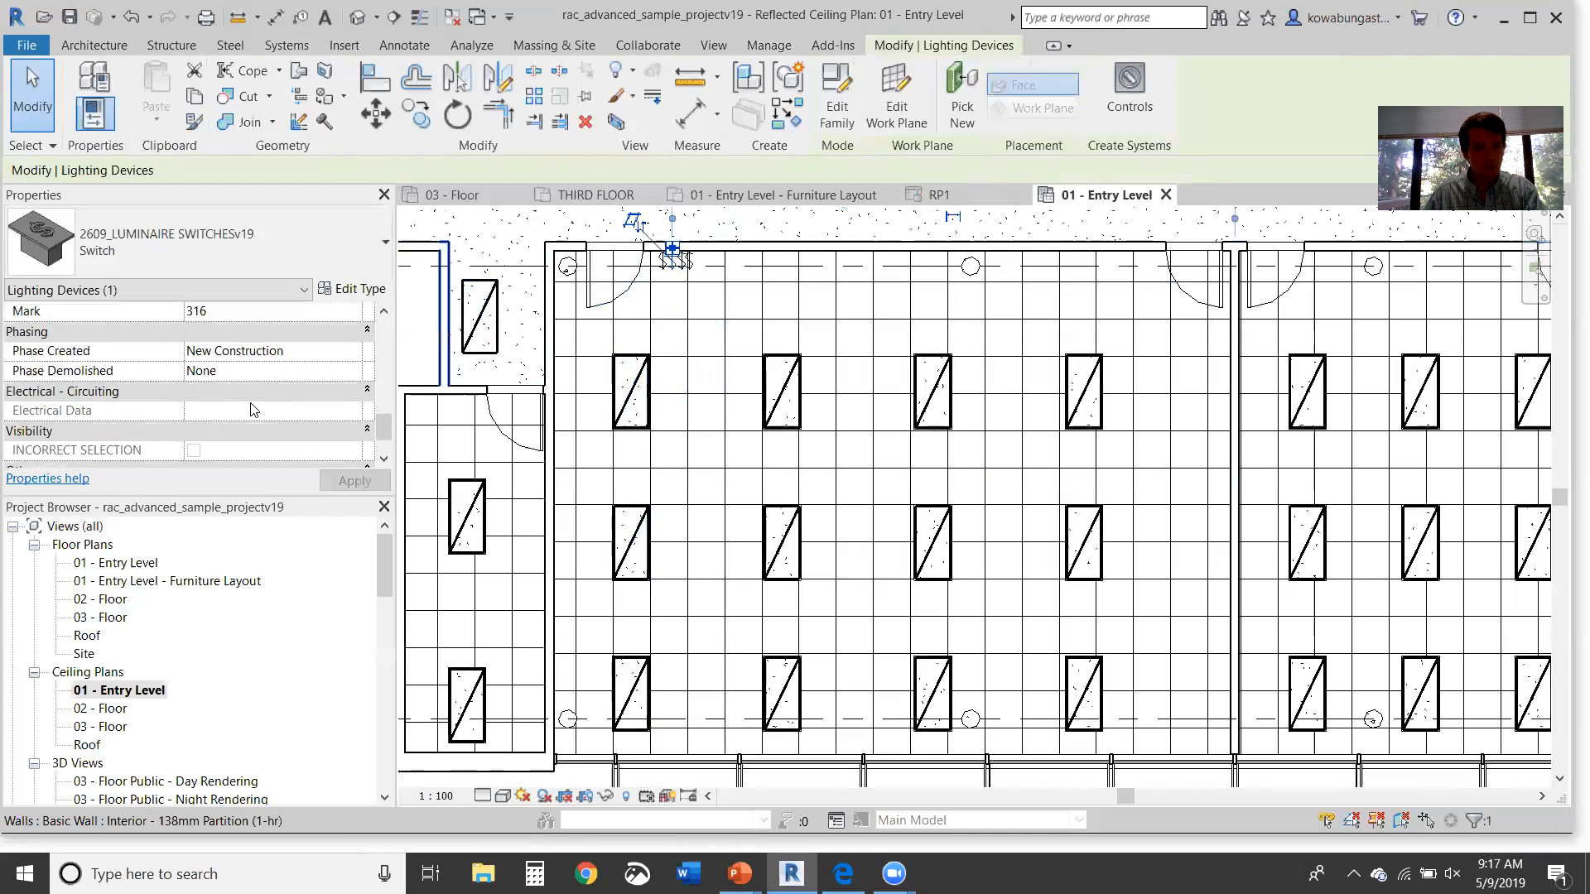
pyautogui.scroll(-1, 252, 418)
pyautogui.scroll(3, 253, 414)
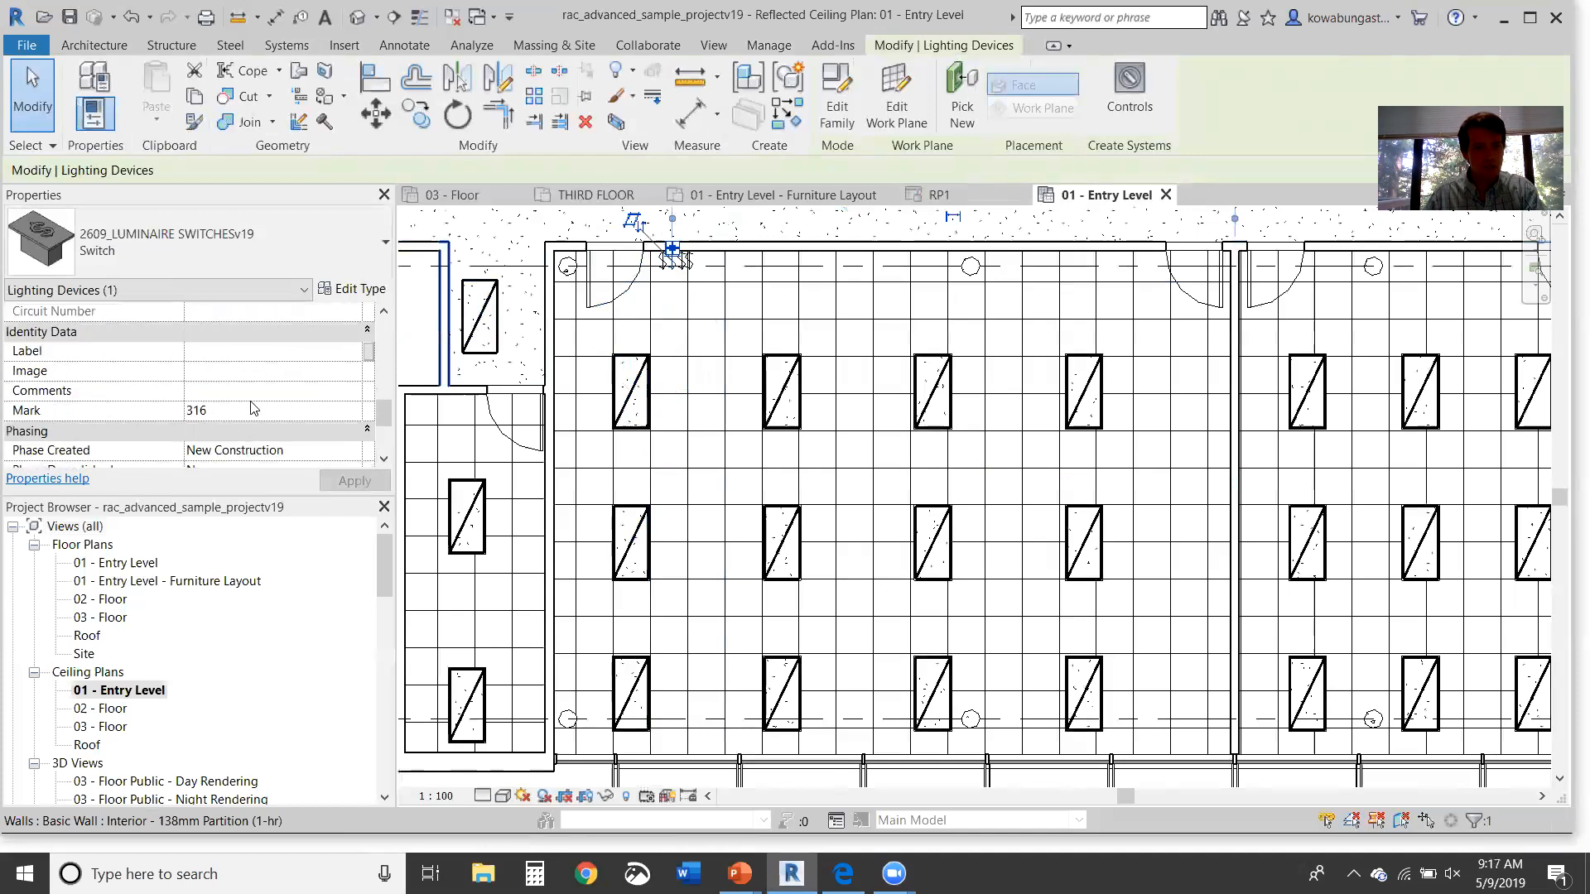
pyautogui.scroll(1, 246, 375)
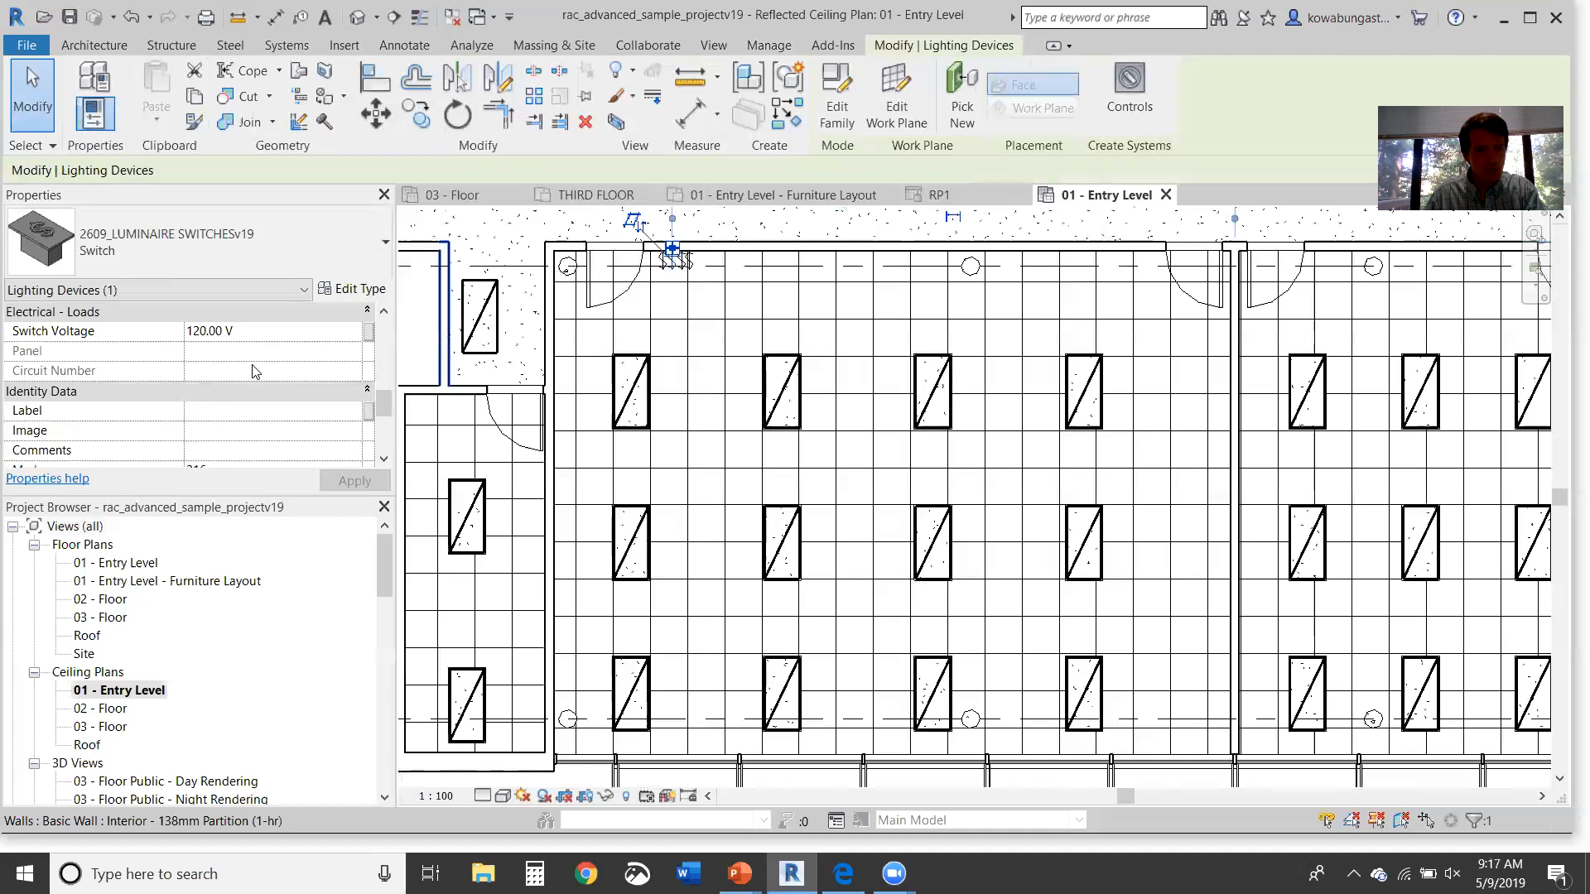
pyautogui.scroll(3, 249, 381)
pyautogui.scroll(-1, 256, 399)
pyautogui.click(247, 393)
pyautogui.write('b')
# Step: Set the third switch's Switch ID to c
pyautogui.scroll(3, 682, 270)
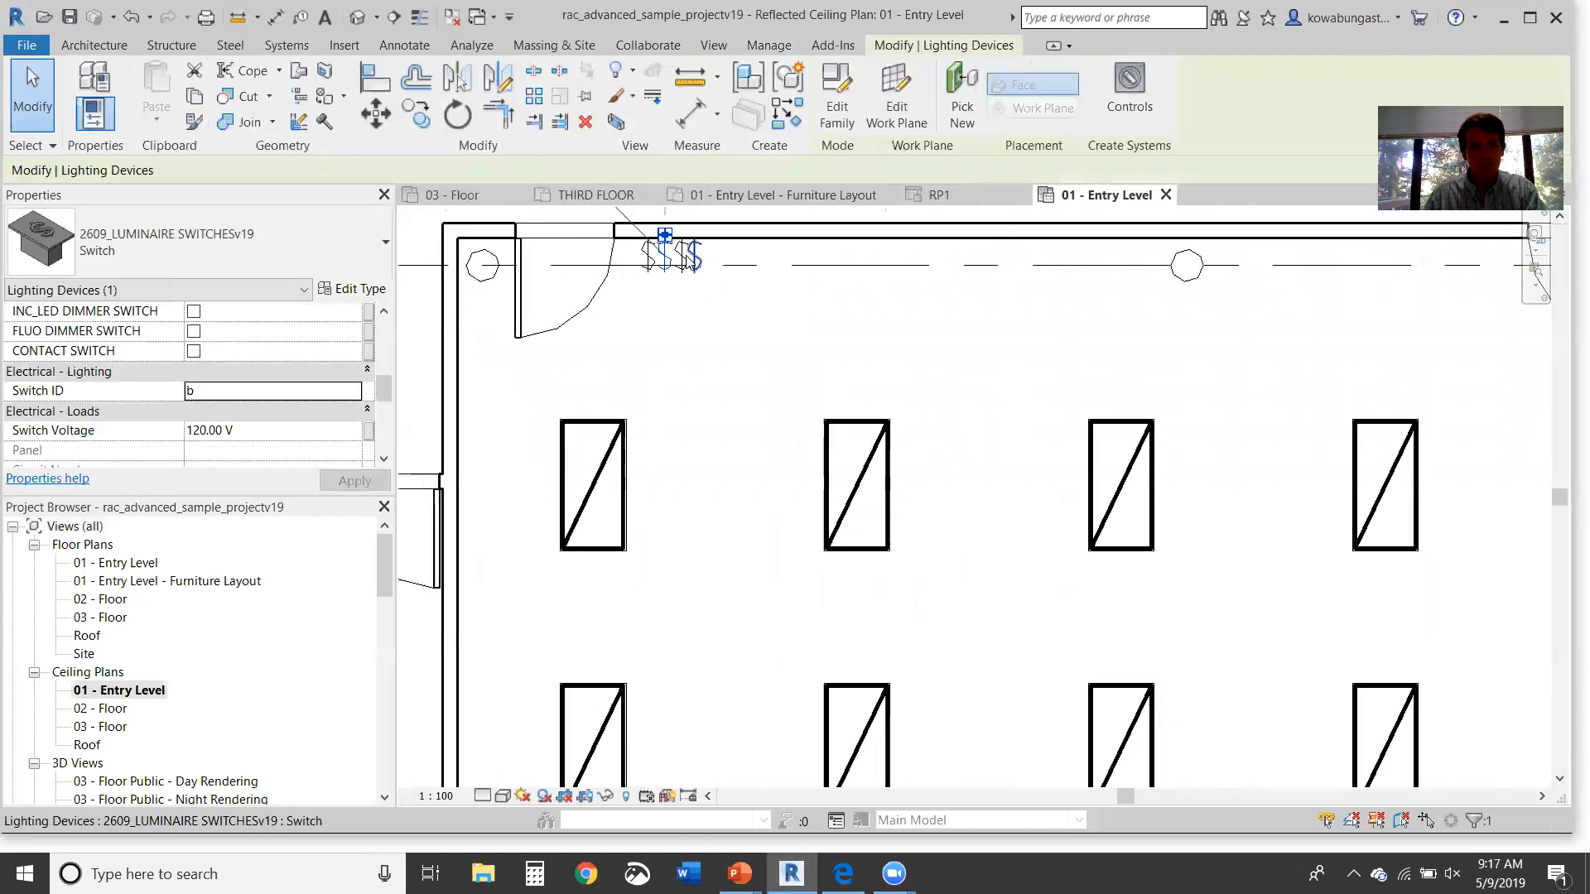
pyautogui.click(683, 262)
pyautogui.click(227, 393)
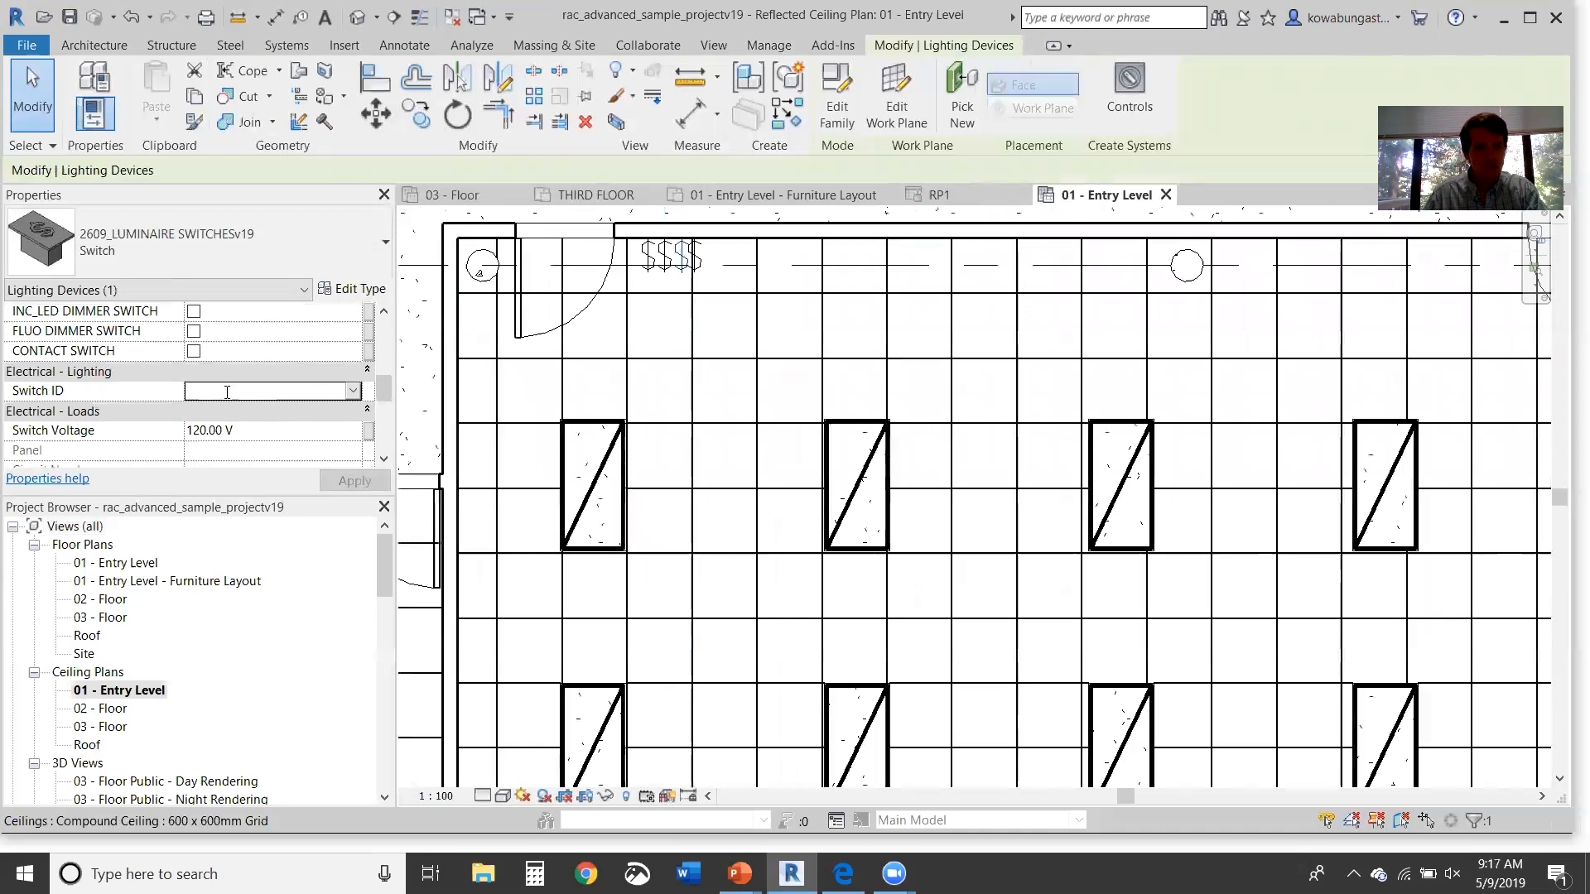
pyautogui.write('c')
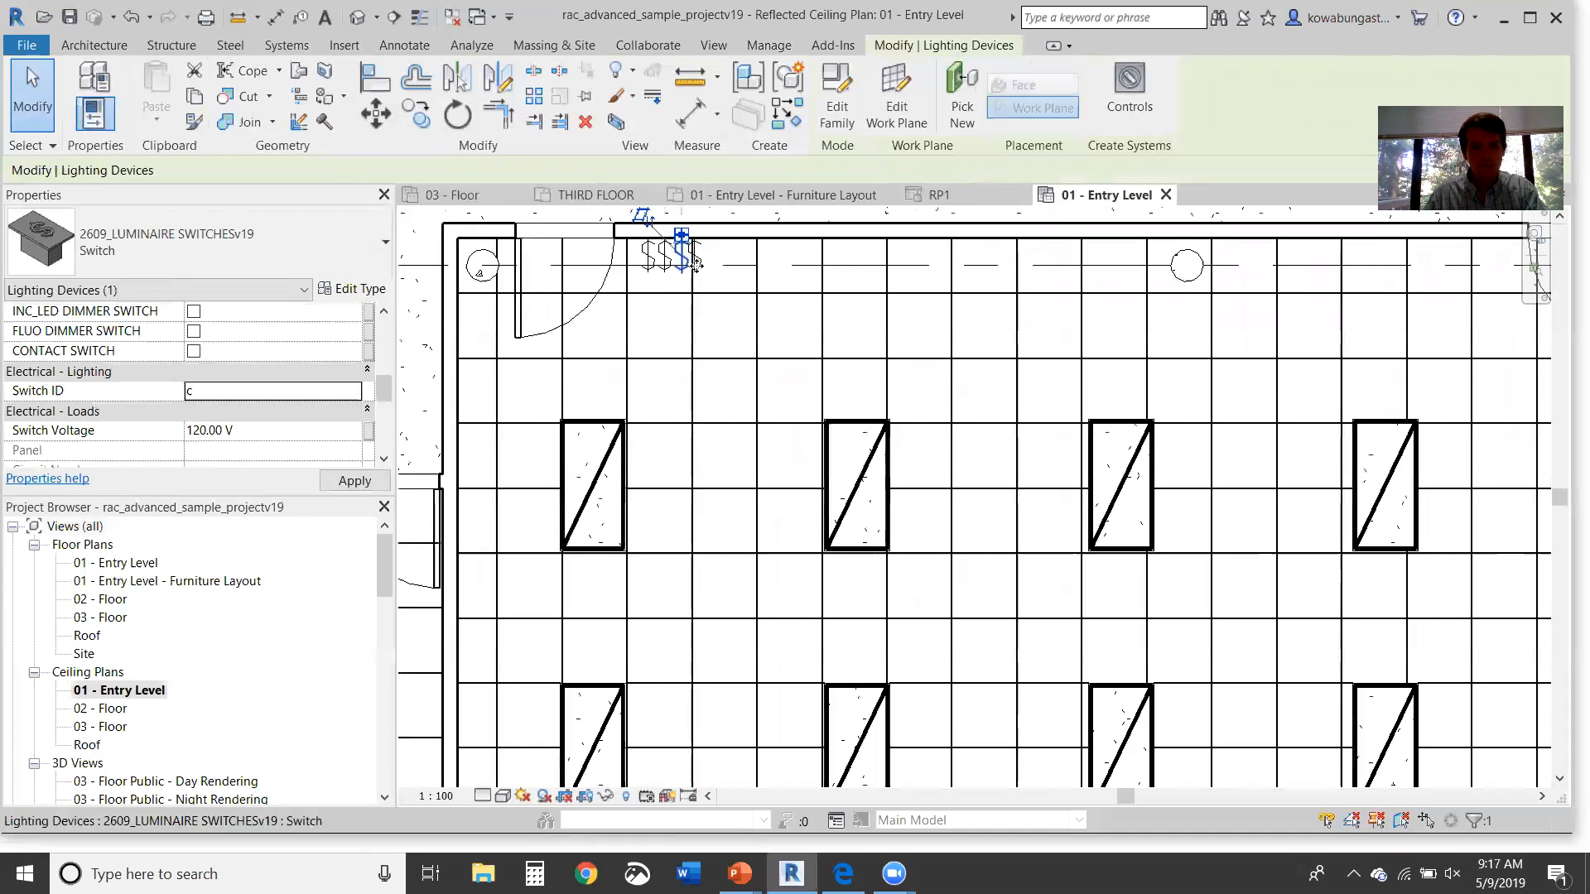
pyautogui.press('Escape')
# Step: Give the fourth switch Switch ID d
pyautogui.click(709, 263)
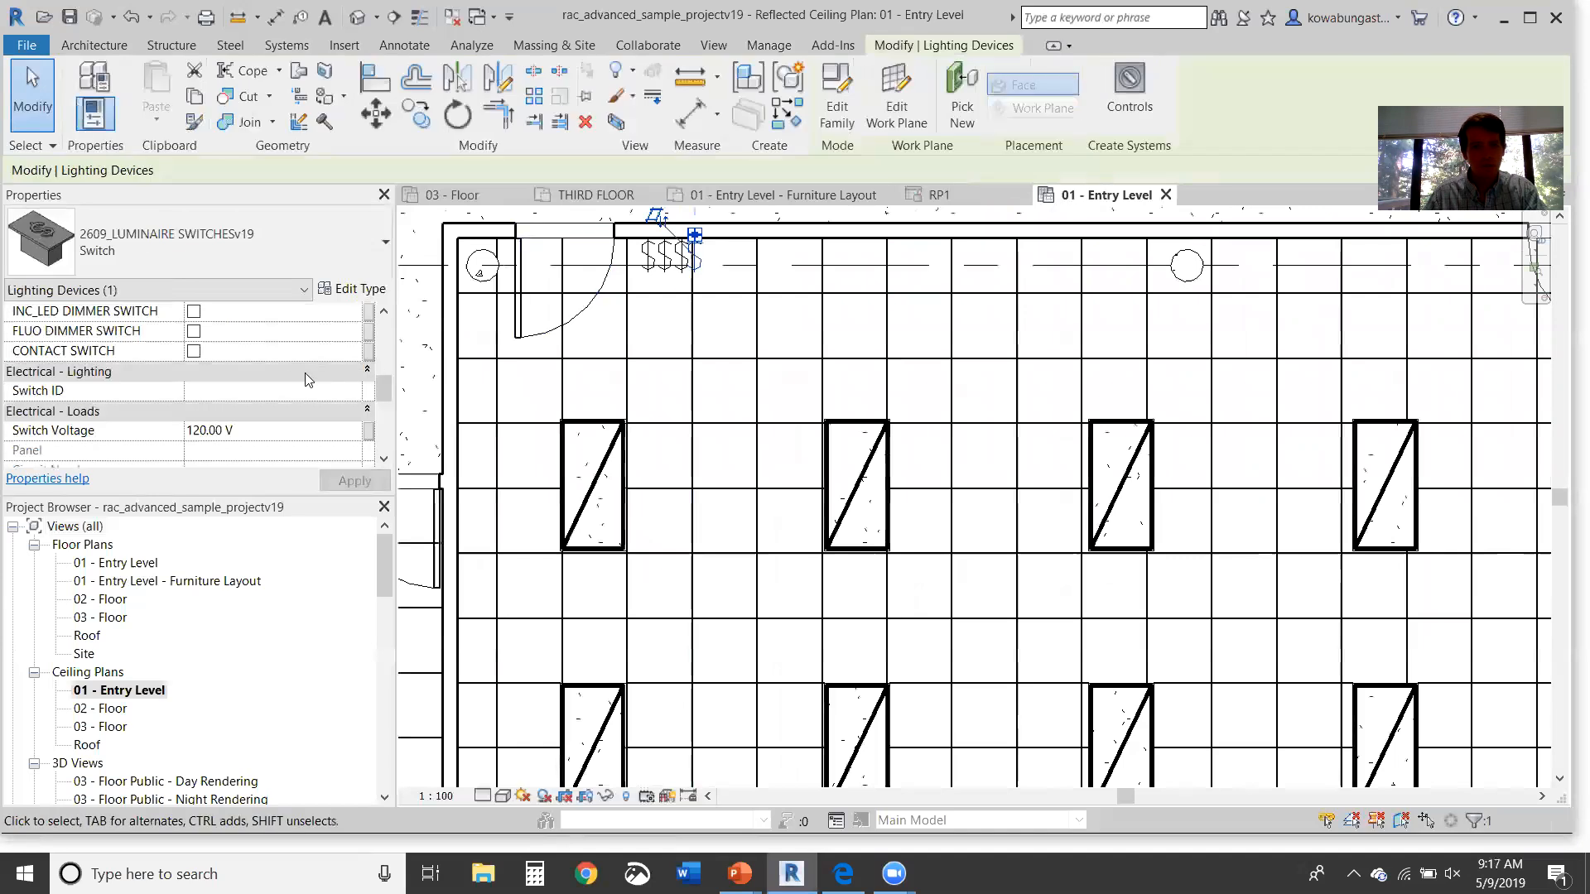
pyautogui.write('d')
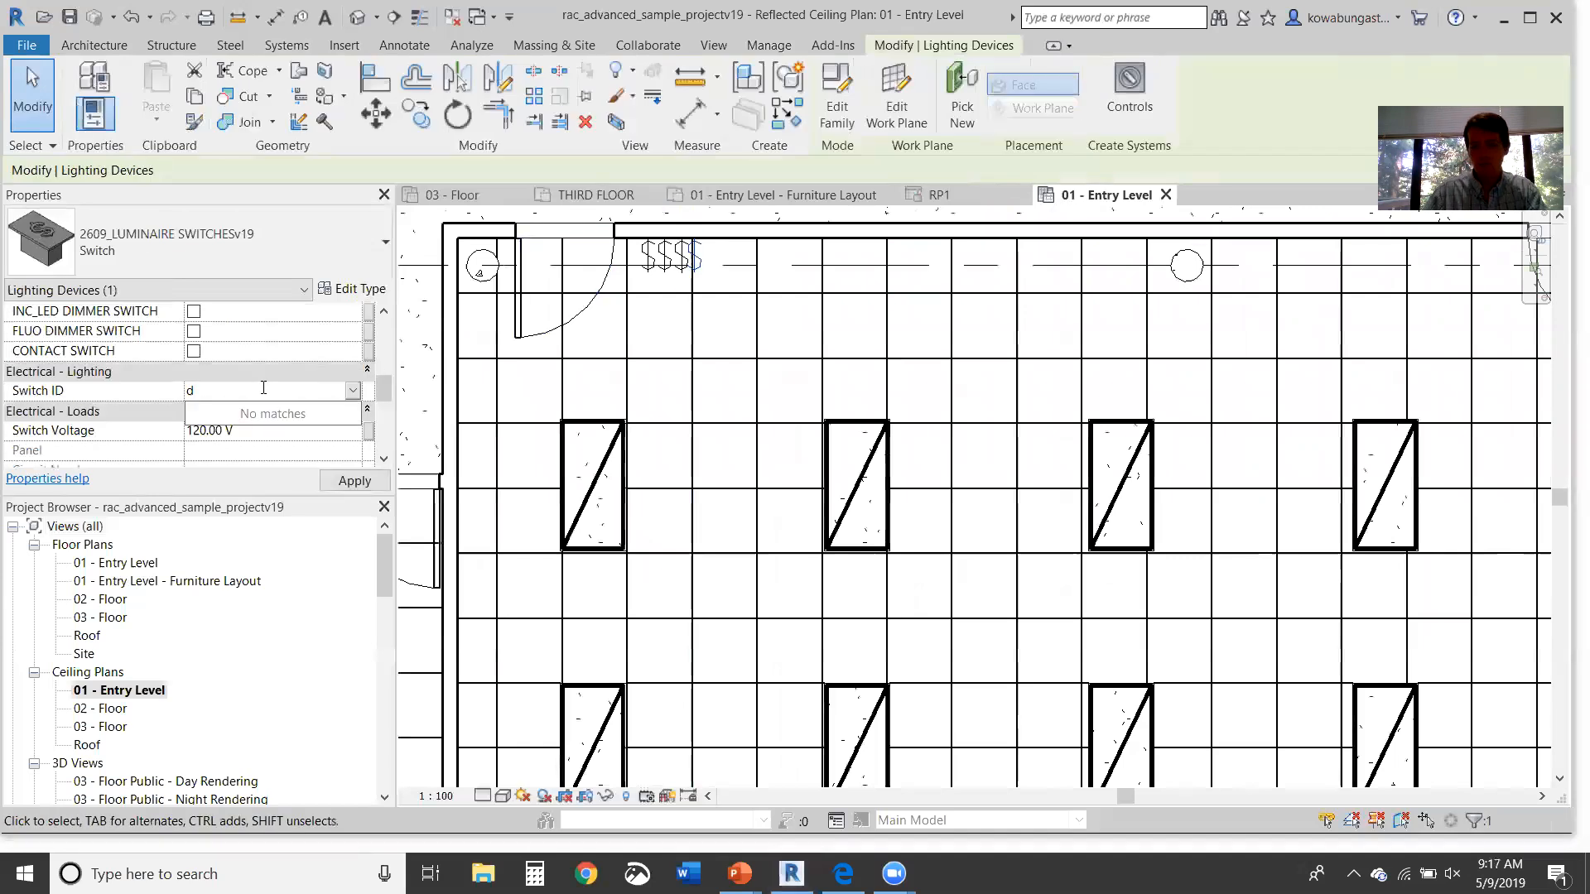
pyautogui.press('Return')
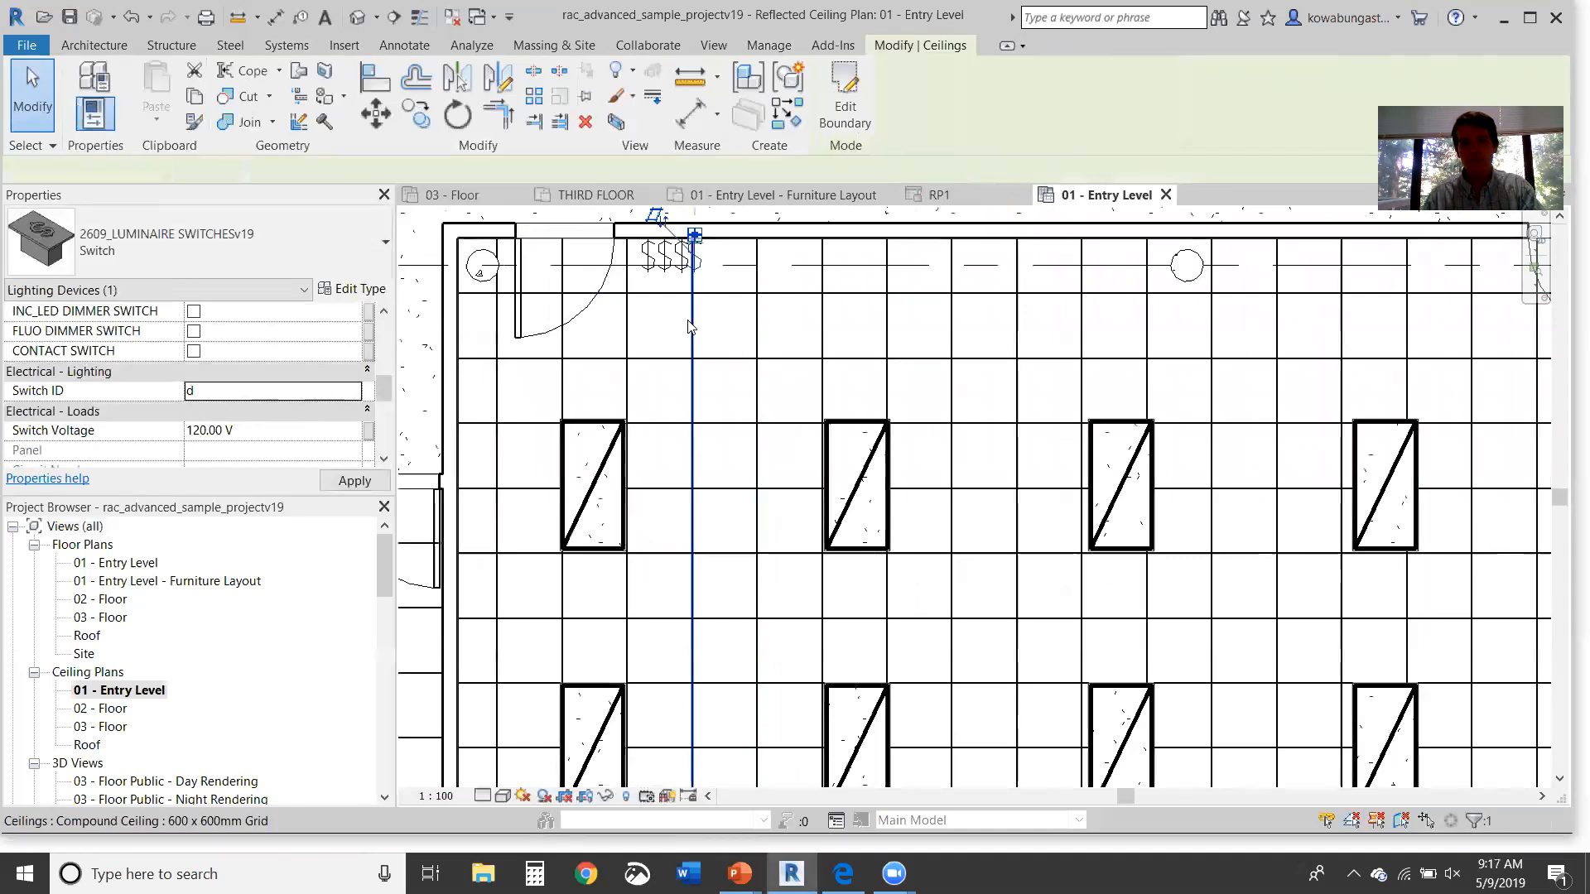
pyautogui.press('Escape')
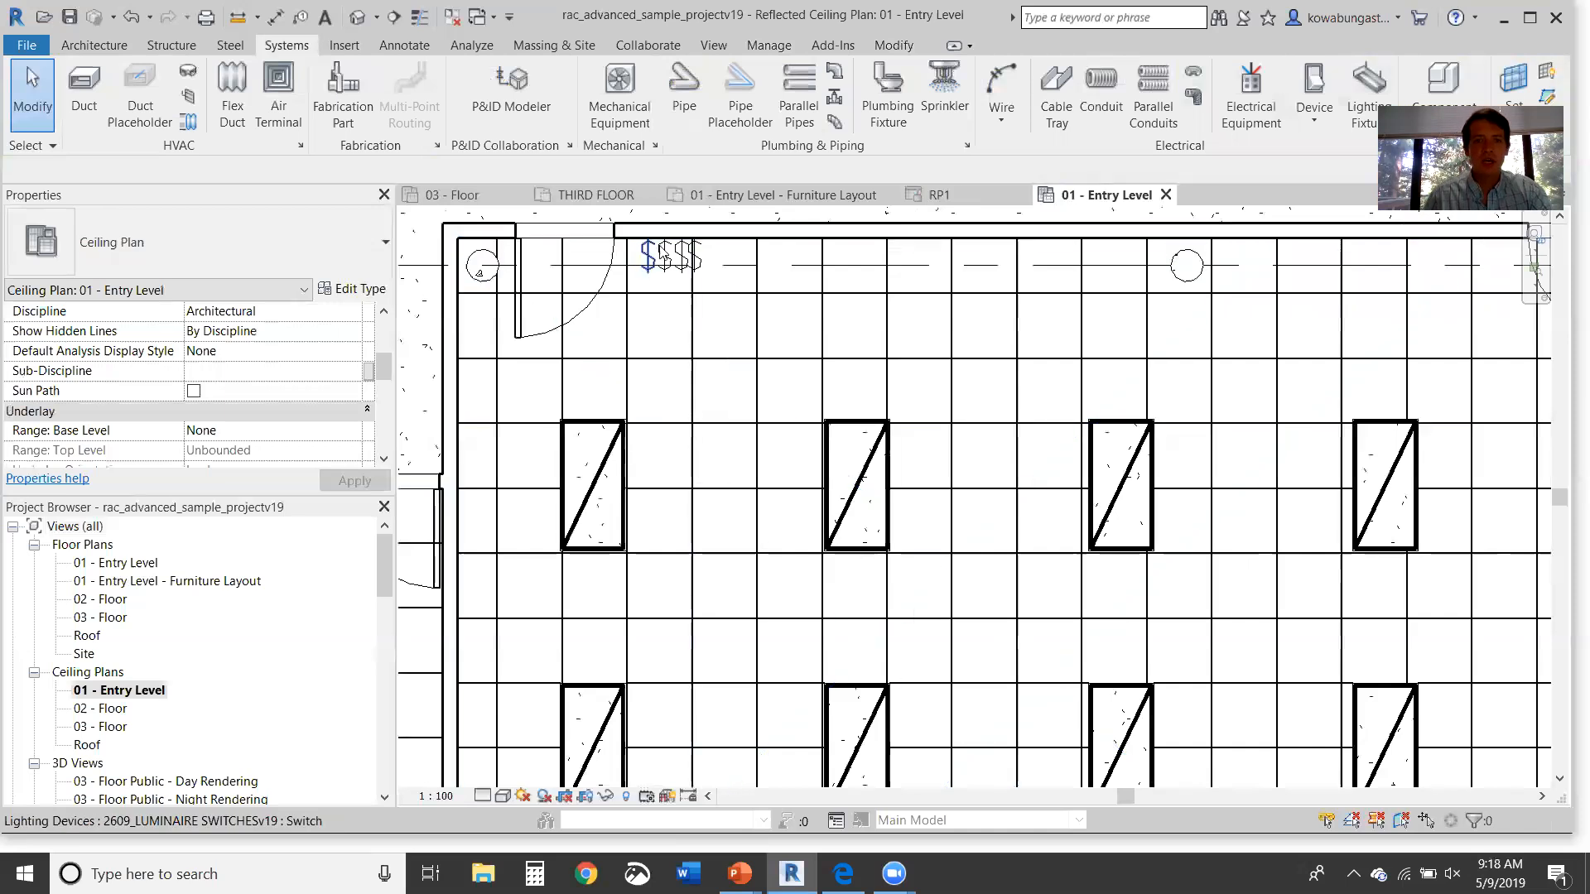
# Step: Reassign the second troffer column's switch system to switch b
pyautogui.moveTo(822, 501); pyautogui.dragTo(799, 407, button='middle')
pyautogui.scroll(-2, 800, 407)
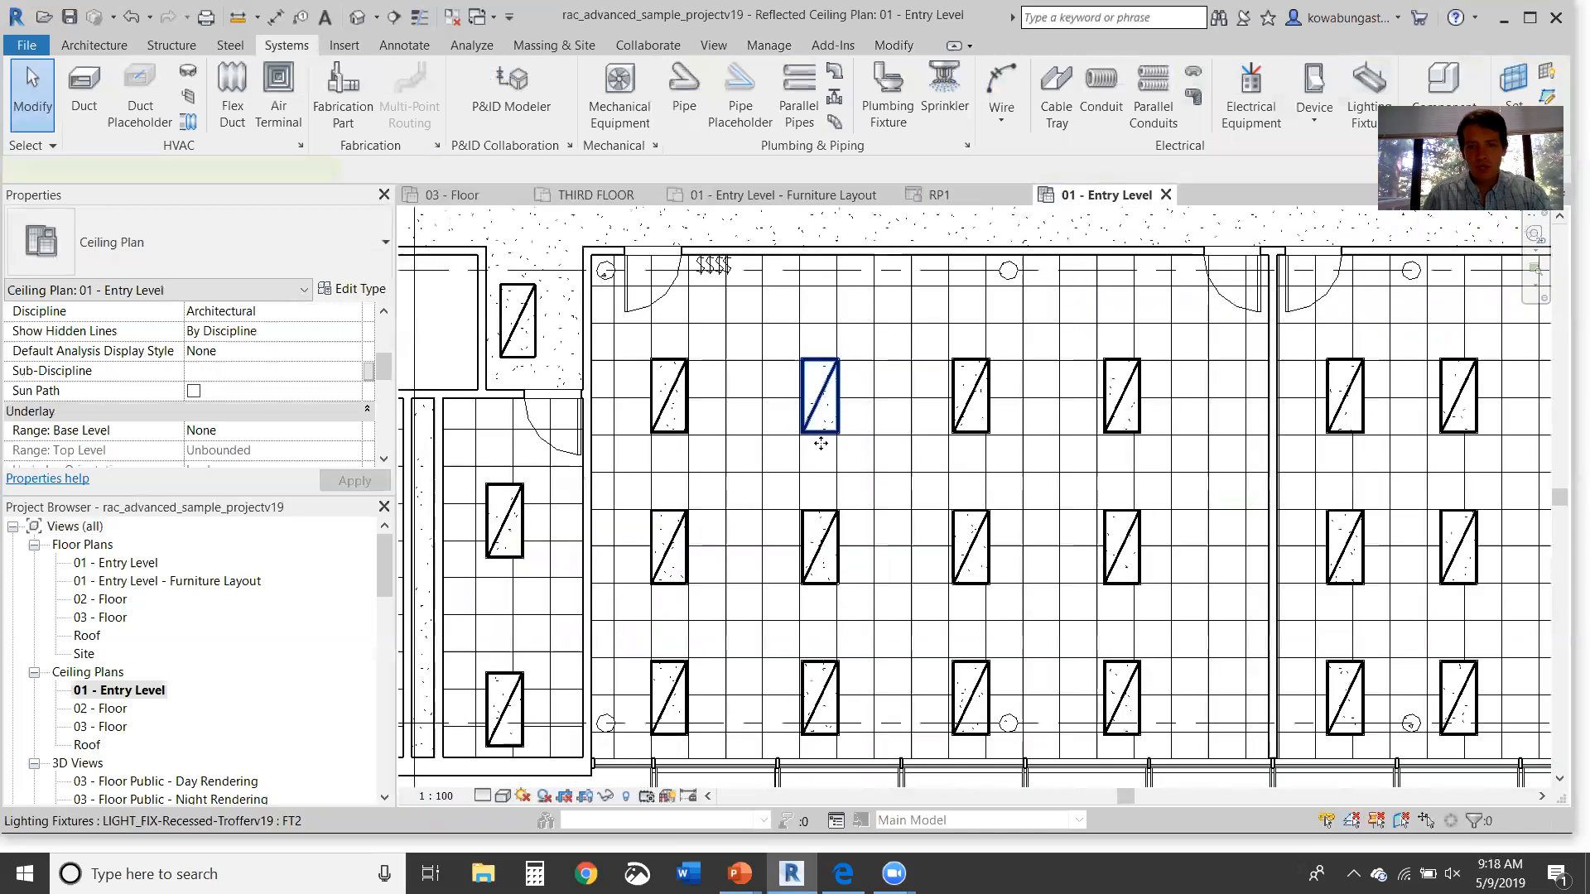
pyautogui.click(820, 418)
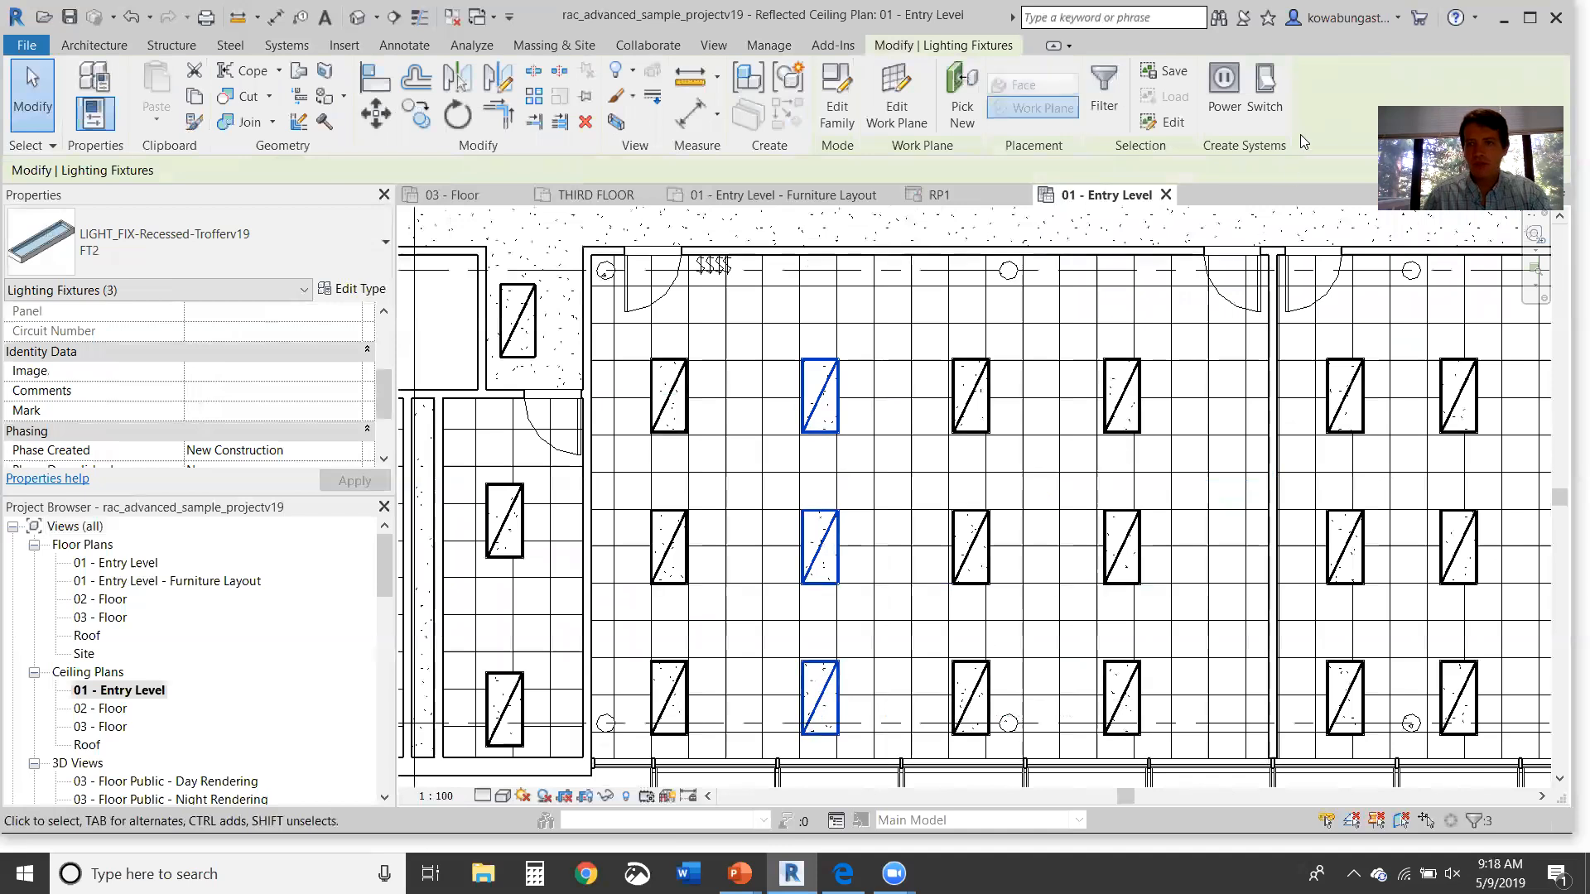
pyautogui.click(1276, 100)
pyautogui.click(919, 98)
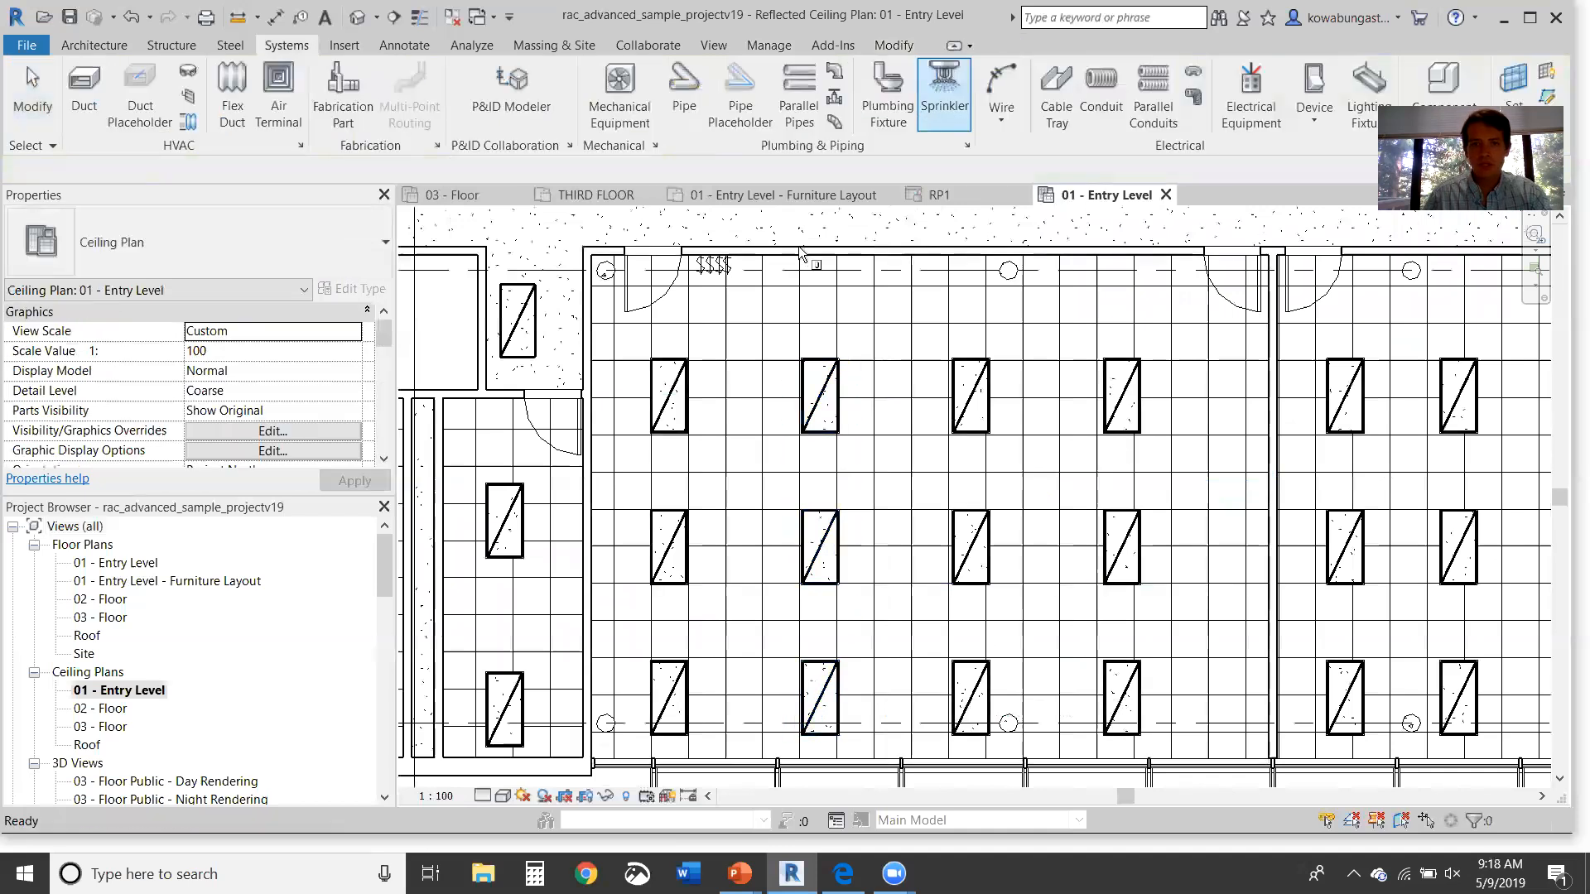
pyautogui.click(714, 265)
pyautogui.press('Escape')
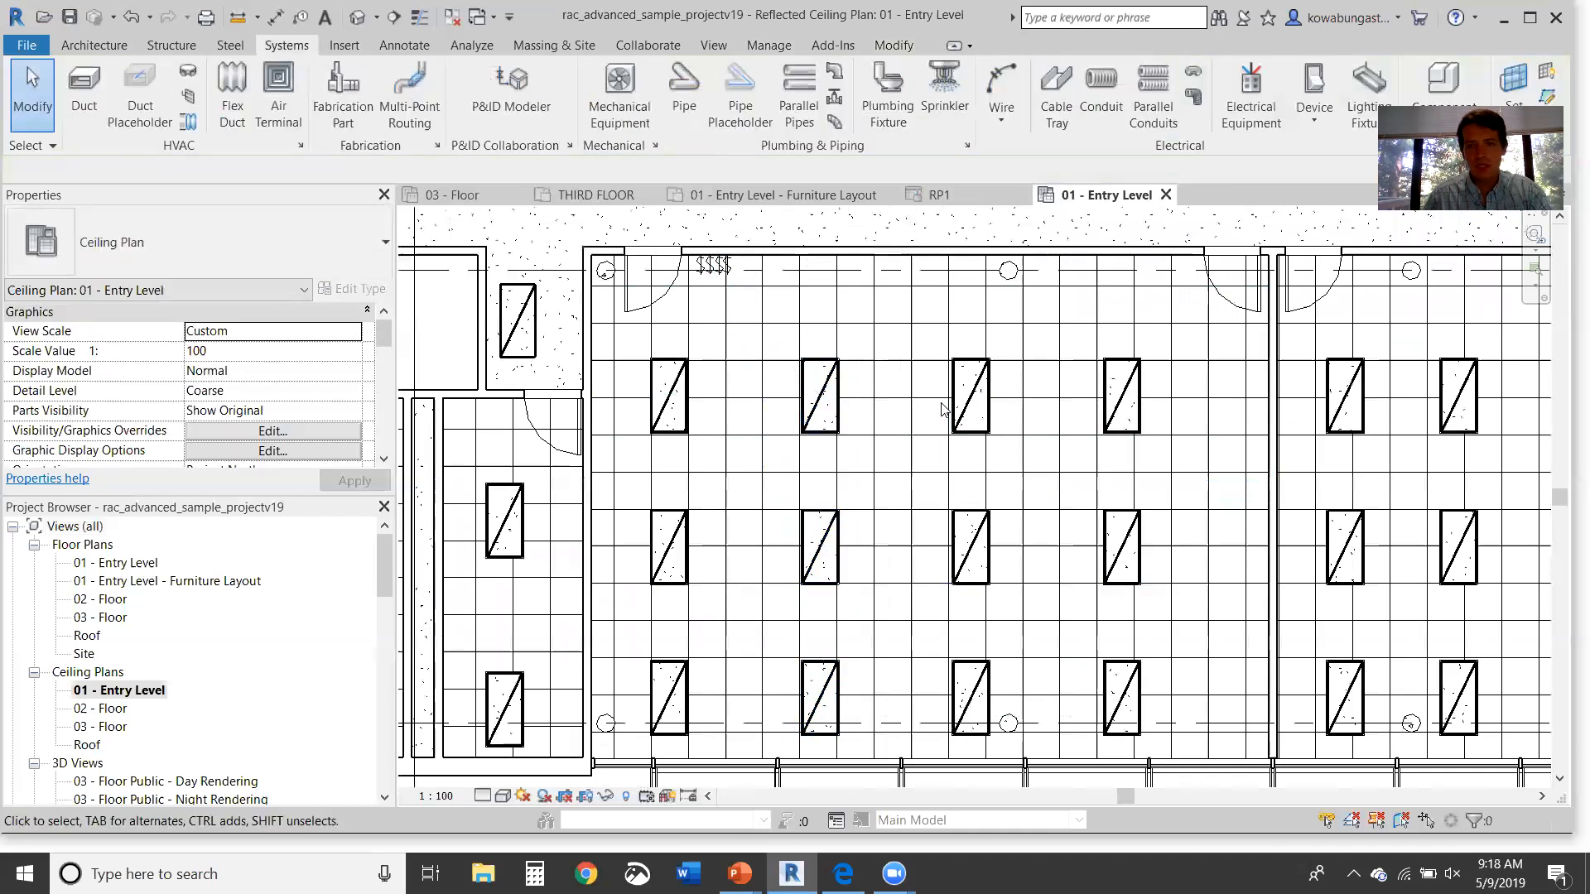
# Step: Group the third column's troffers into a switch system tied to a top-wall switch
pyautogui.click(971, 396)
pyautogui.keyDown('ctrl'); pyautogui.click(979, 672); pyautogui.keyUp('ctrl')
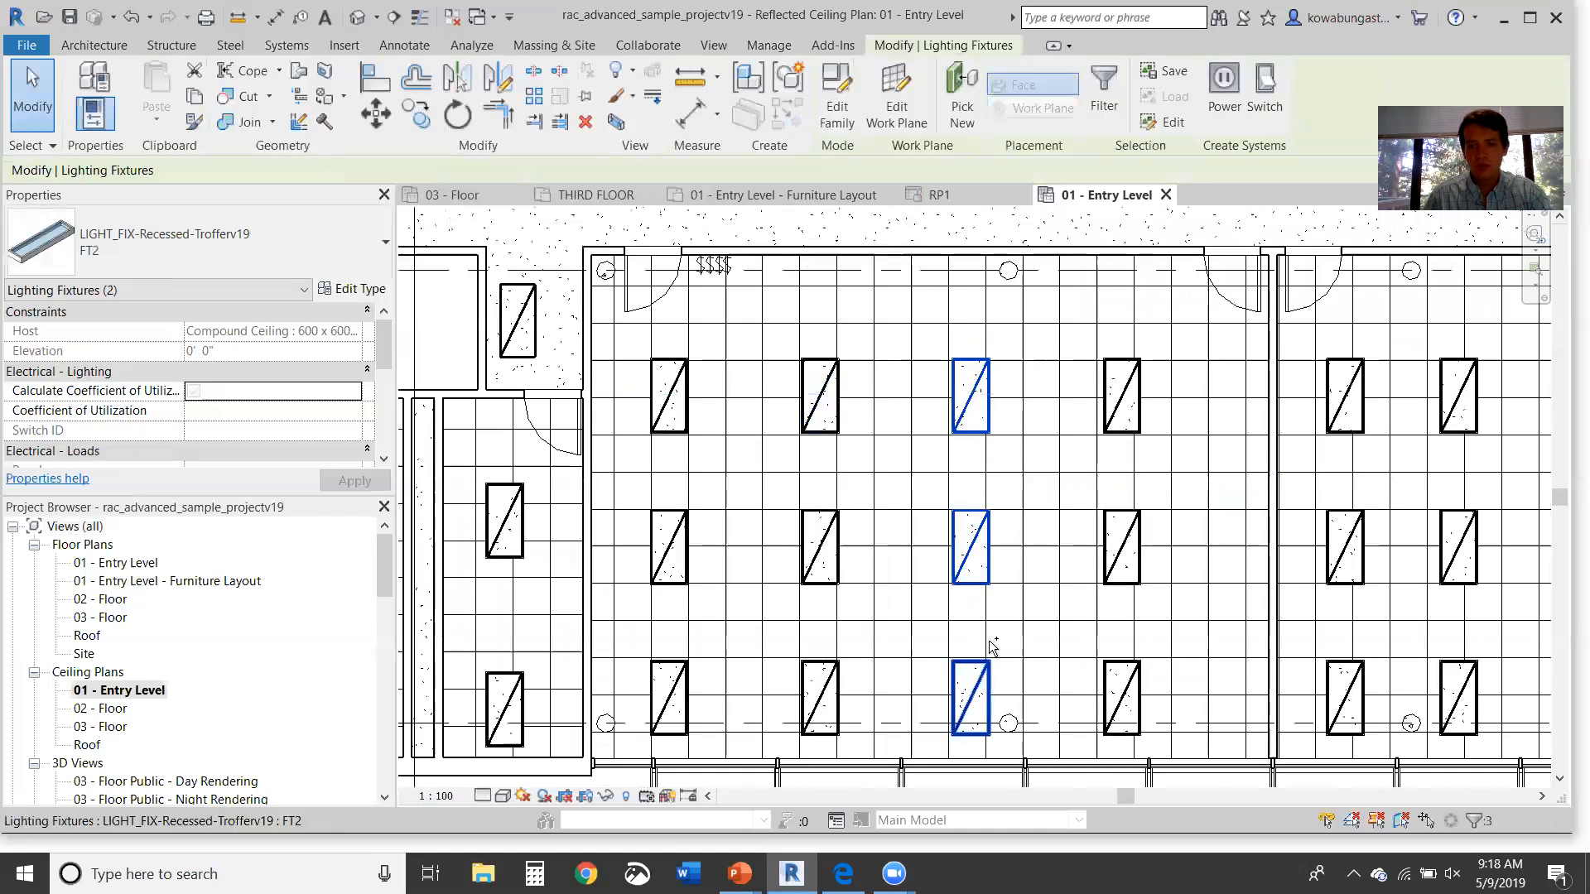
pyautogui.click(1260, 98)
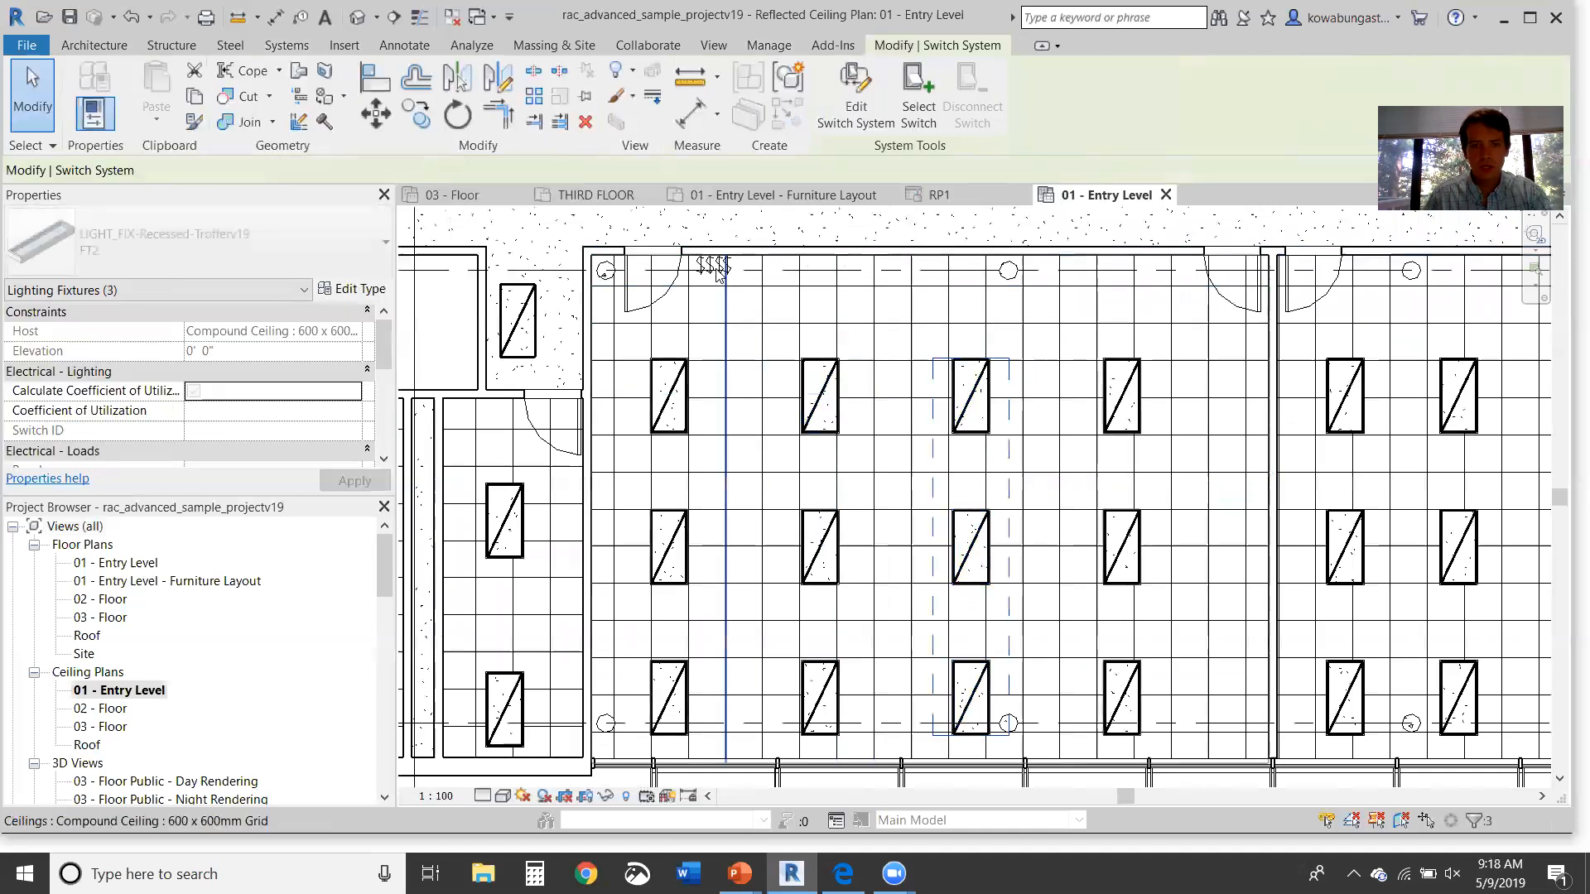
pyautogui.click(938, 110)
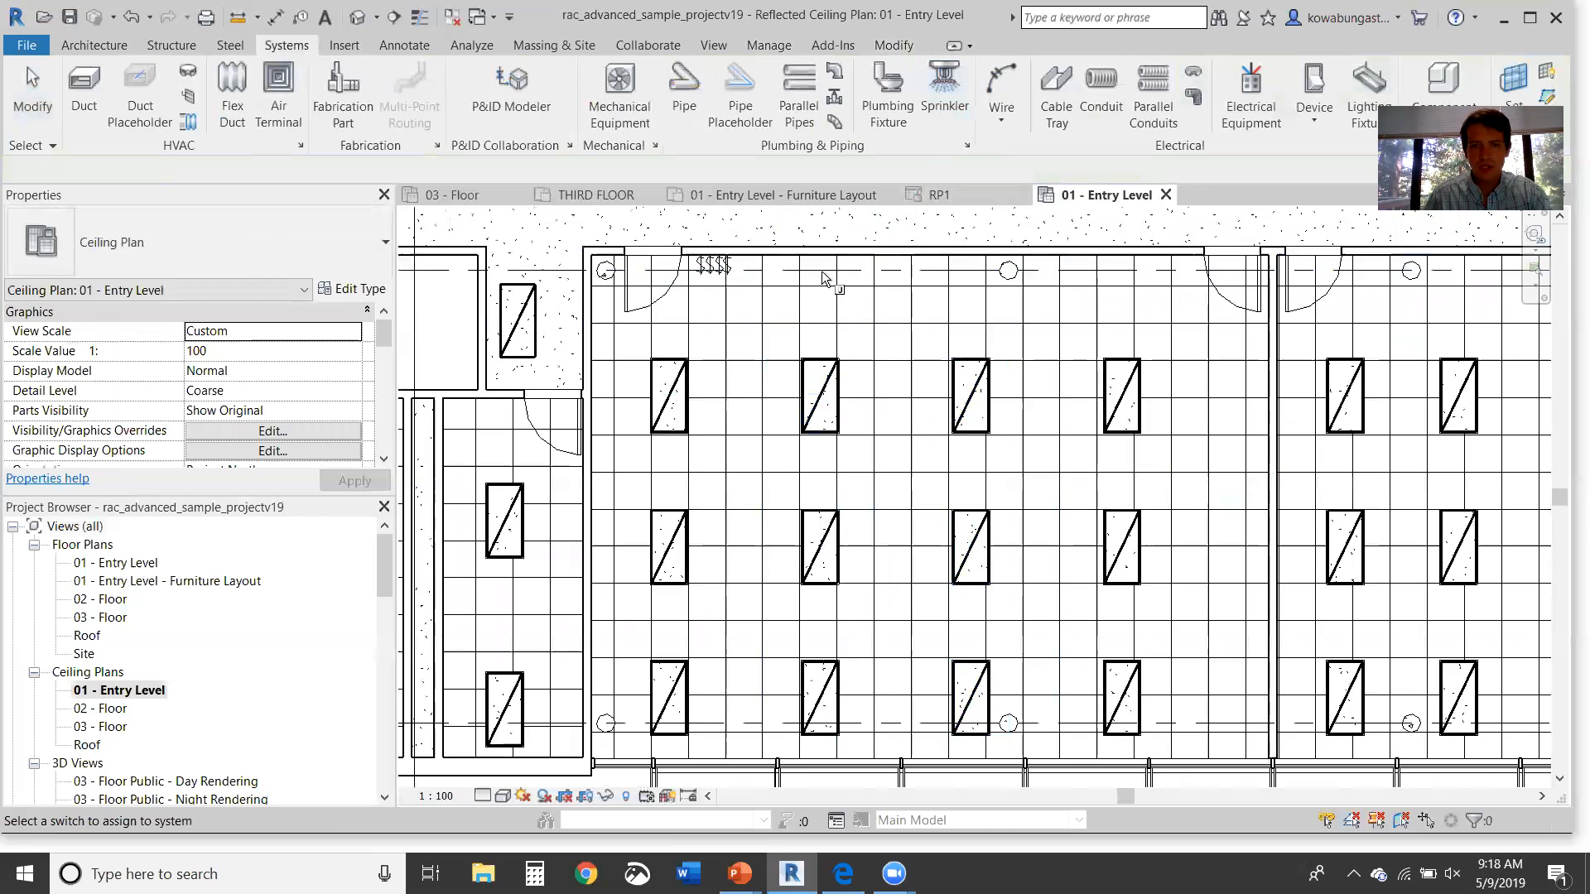
pyautogui.click(717, 284)
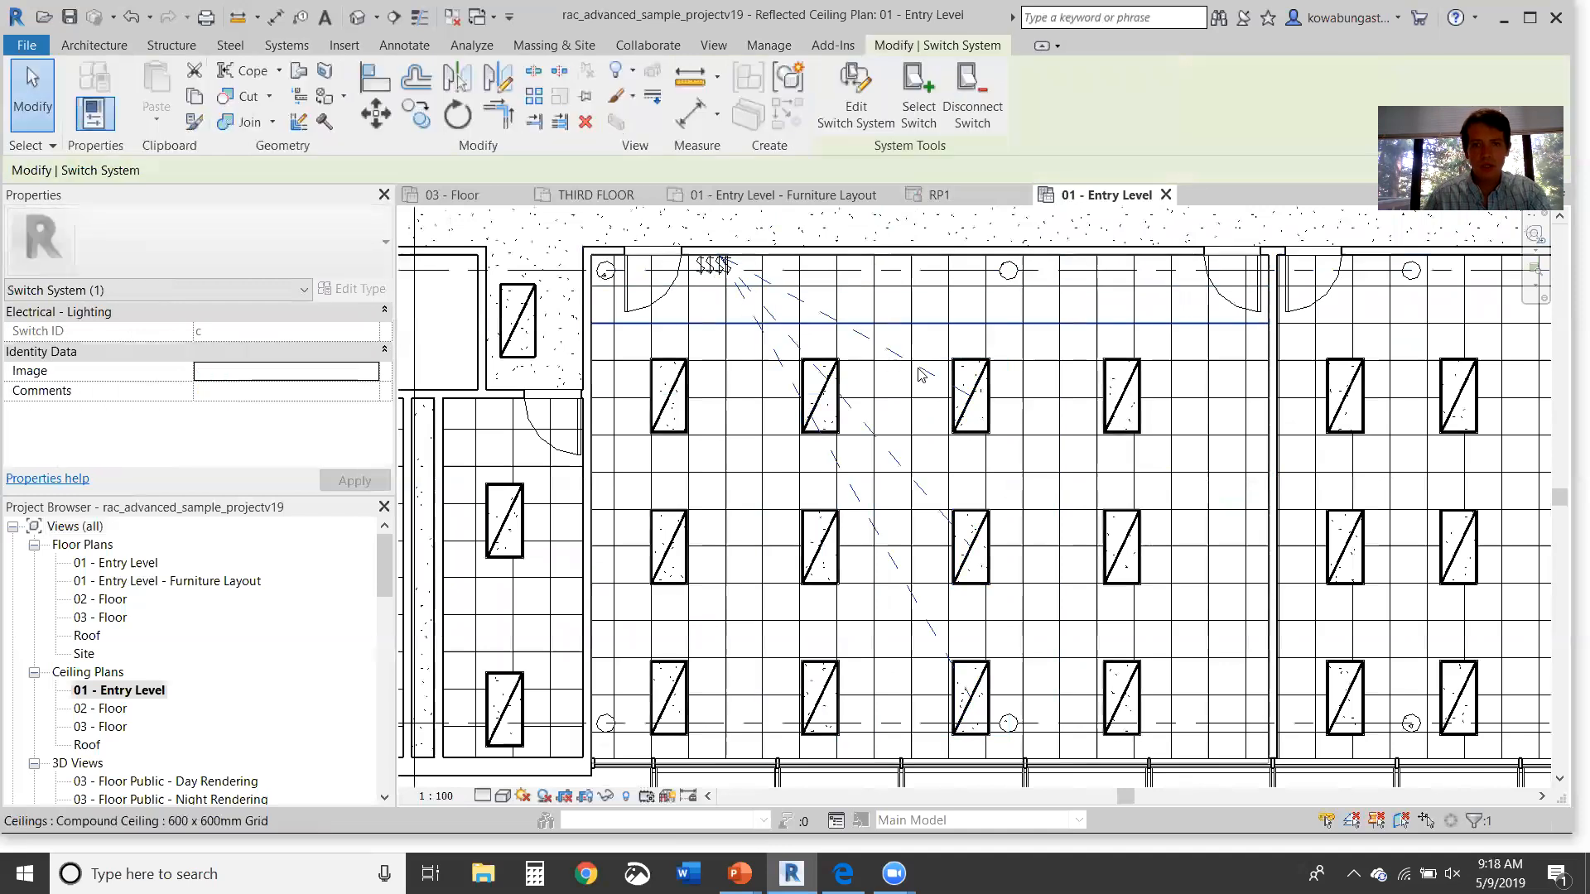
# Step: Select the three troffers in the fourth column
pyautogui.click(1122, 397)
pyautogui.keyDown('ctrl'); pyautogui.click(1121, 556); pyautogui.keyUp('ctrl')
pyautogui.keyDown('ctrl'); pyautogui.click(1122, 699); pyautogui.keyUp('ctrl')
# Step: Group the fourth troffer column into a switch system and assign its switch
pyautogui.click(1264, 97)
pyautogui.click(930, 114)
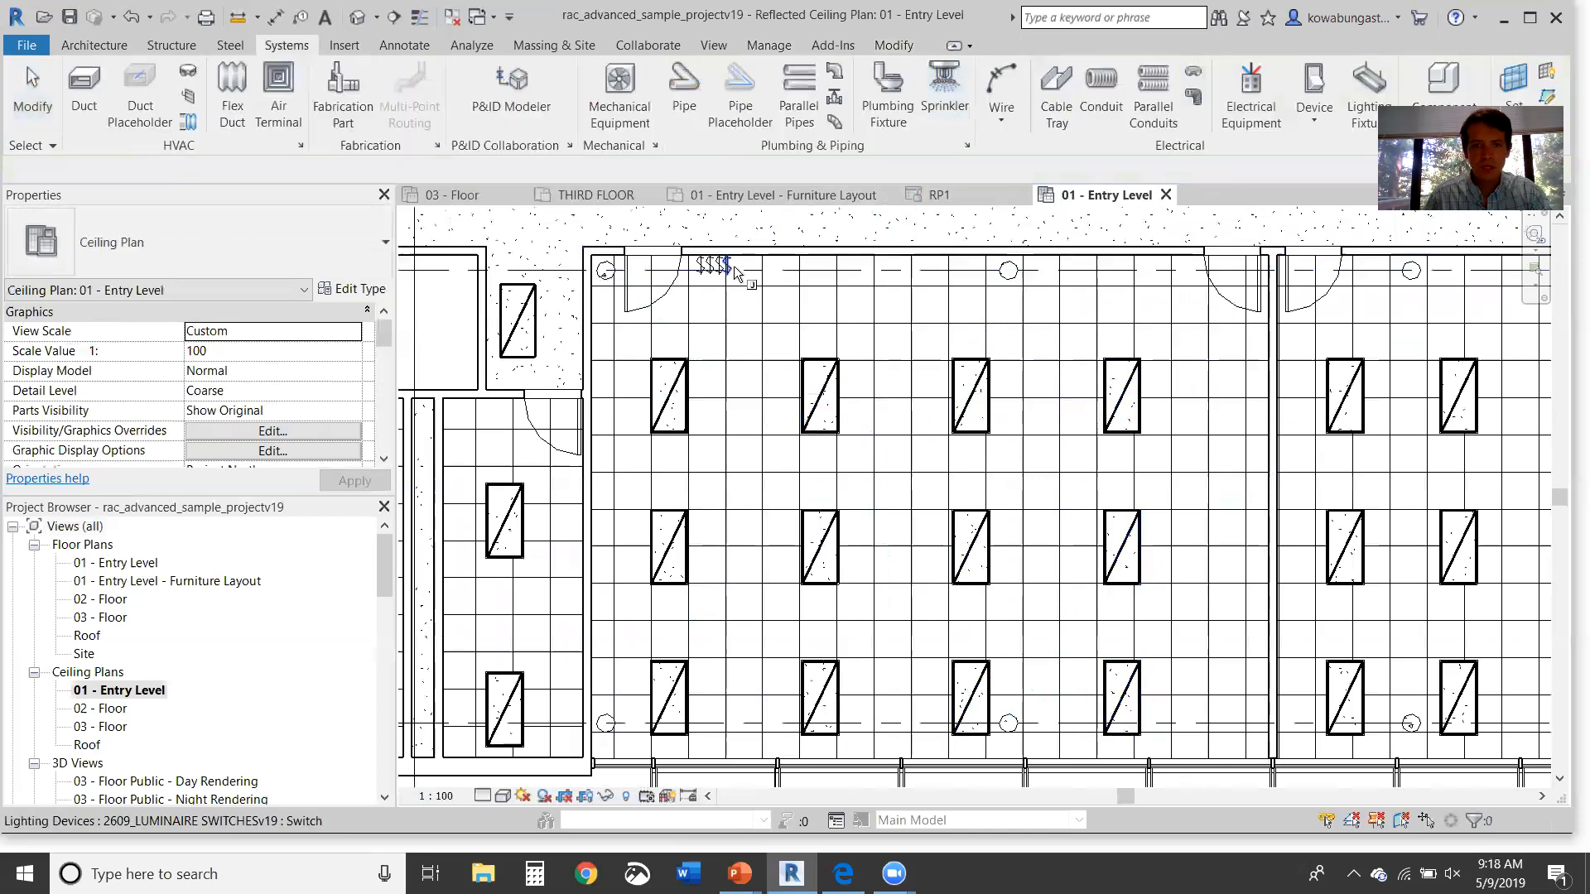
pyautogui.click(734, 273)
pyautogui.press('Escape')
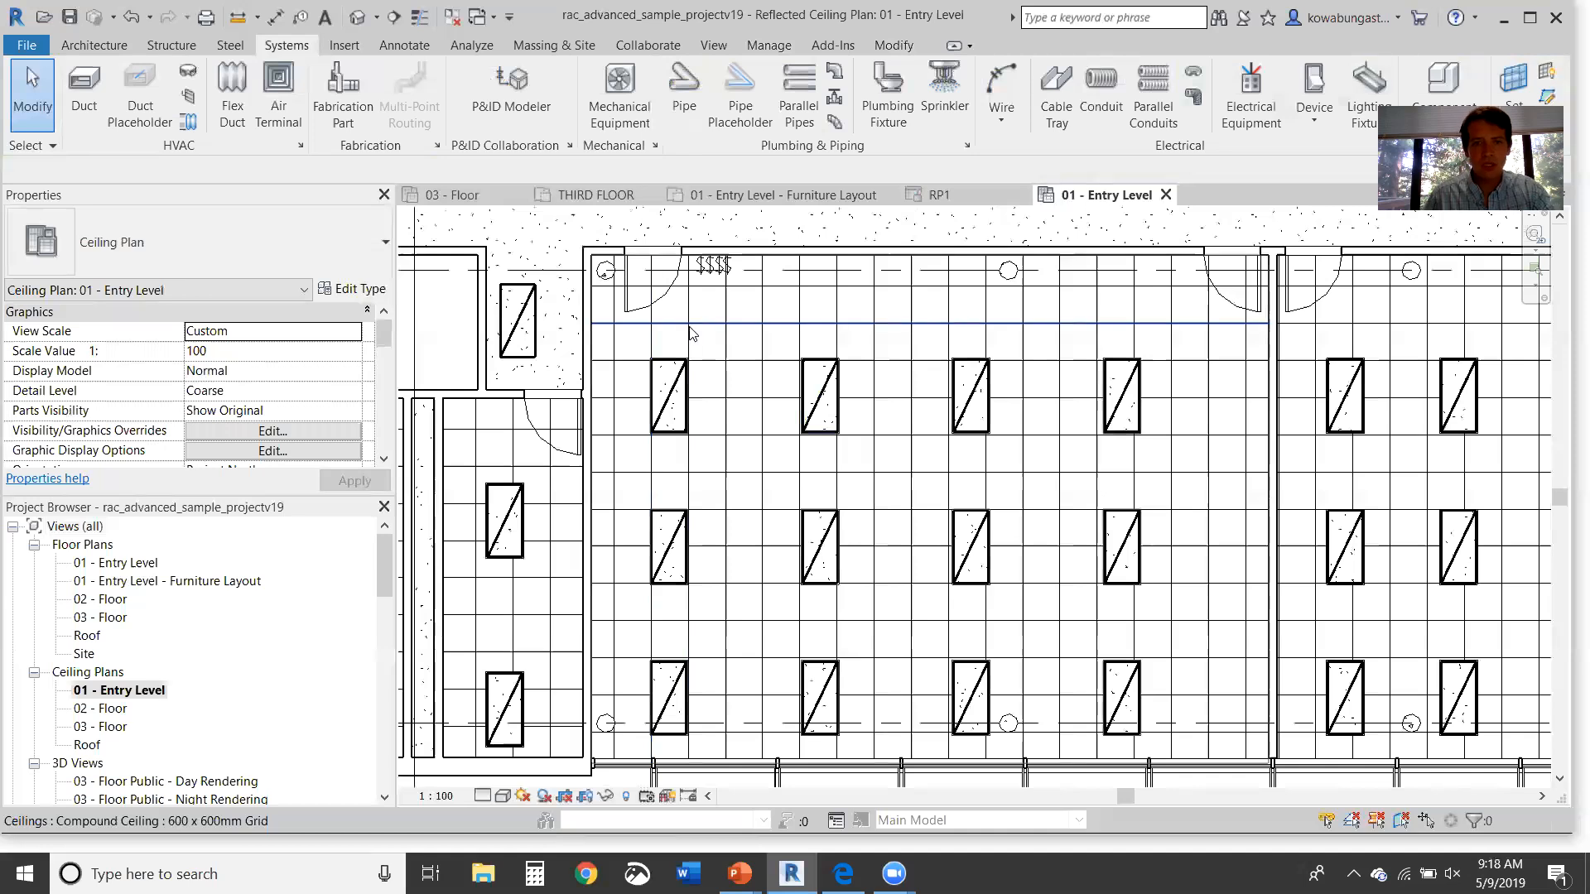
# Step: Tag the top-left troffer with TG and agree to load a lighting fixture tag family
pyautogui.scroll(2, 691, 331)
pyautogui.press('t')
pyautogui.press('g')
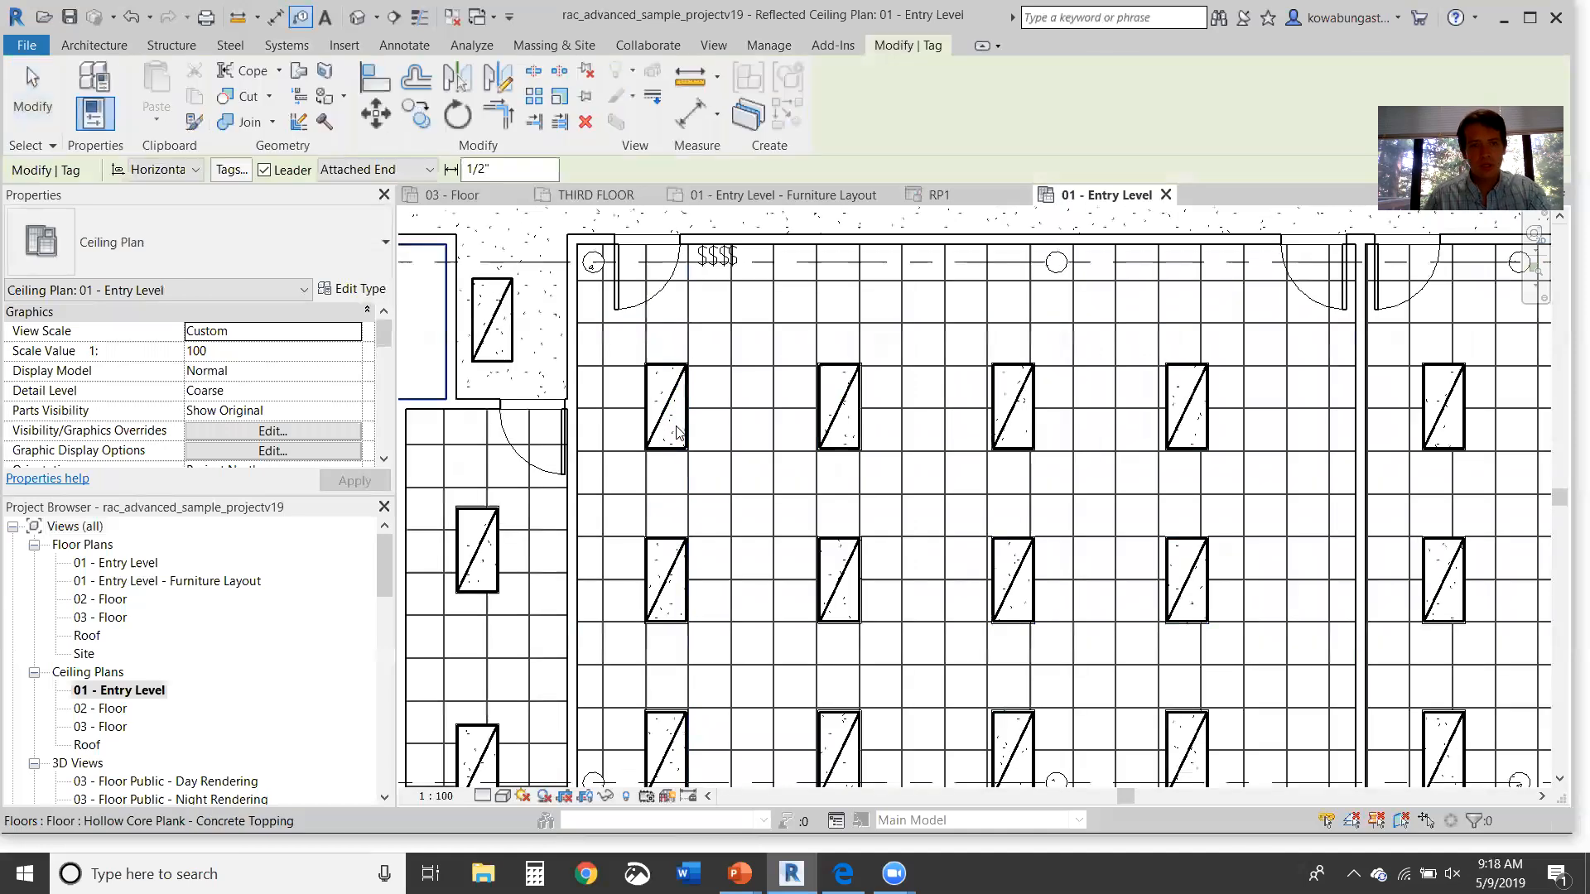
pyautogui.click(676, 431)
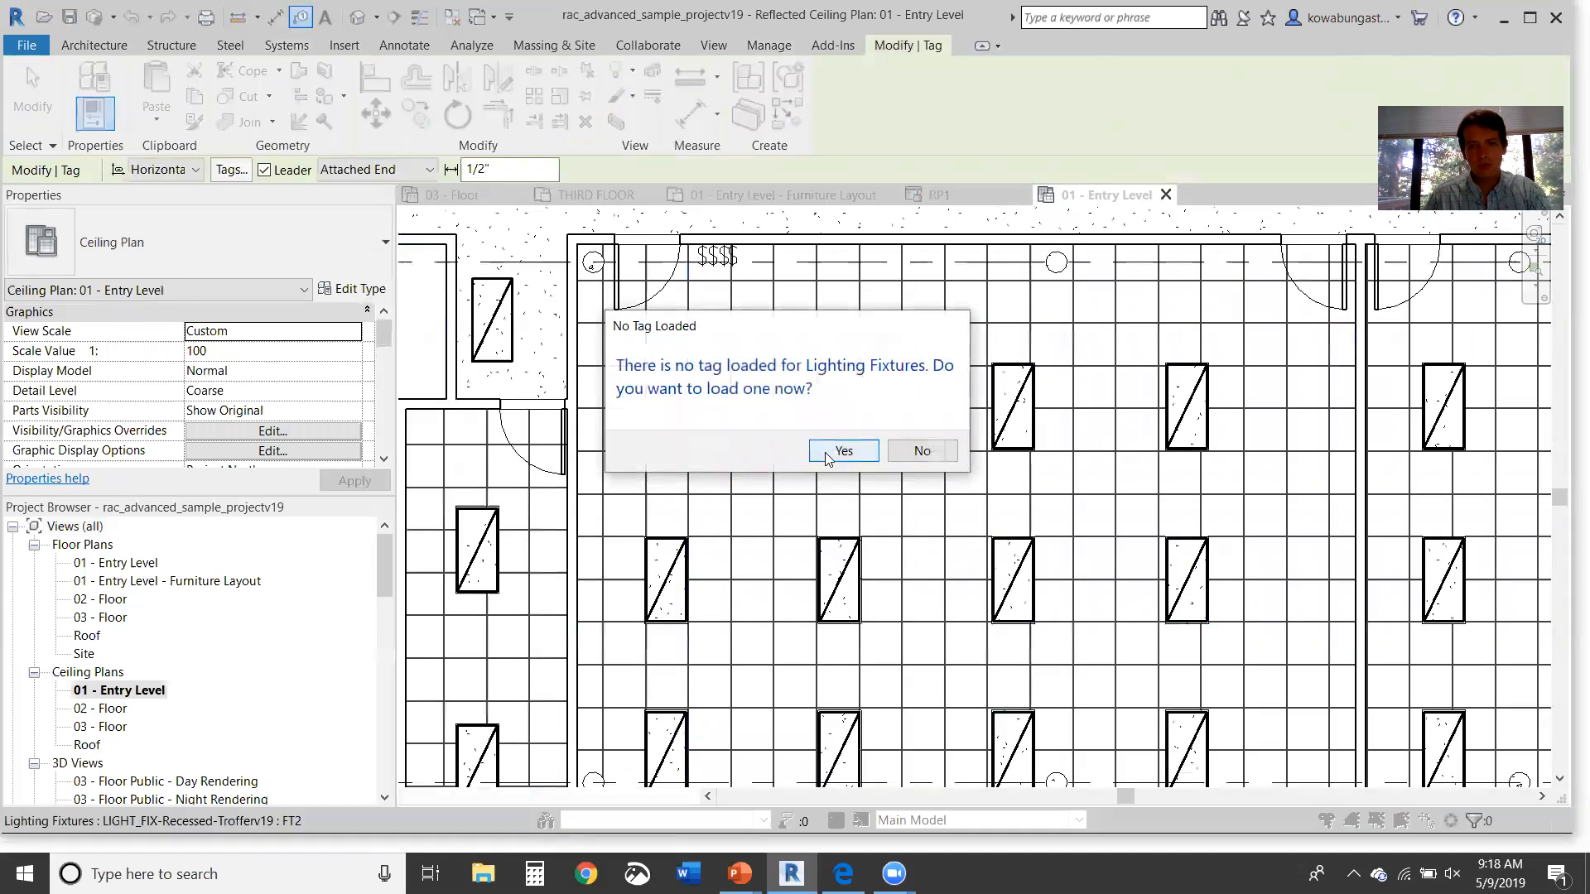
pyautogui.click(828, 456)
# Step: Navigate the family library up to Annotations > Electrical
pyautogui.click(1035, 220)
pyautogui.click(1035, 220)
pyautogui.click(1035, 220)
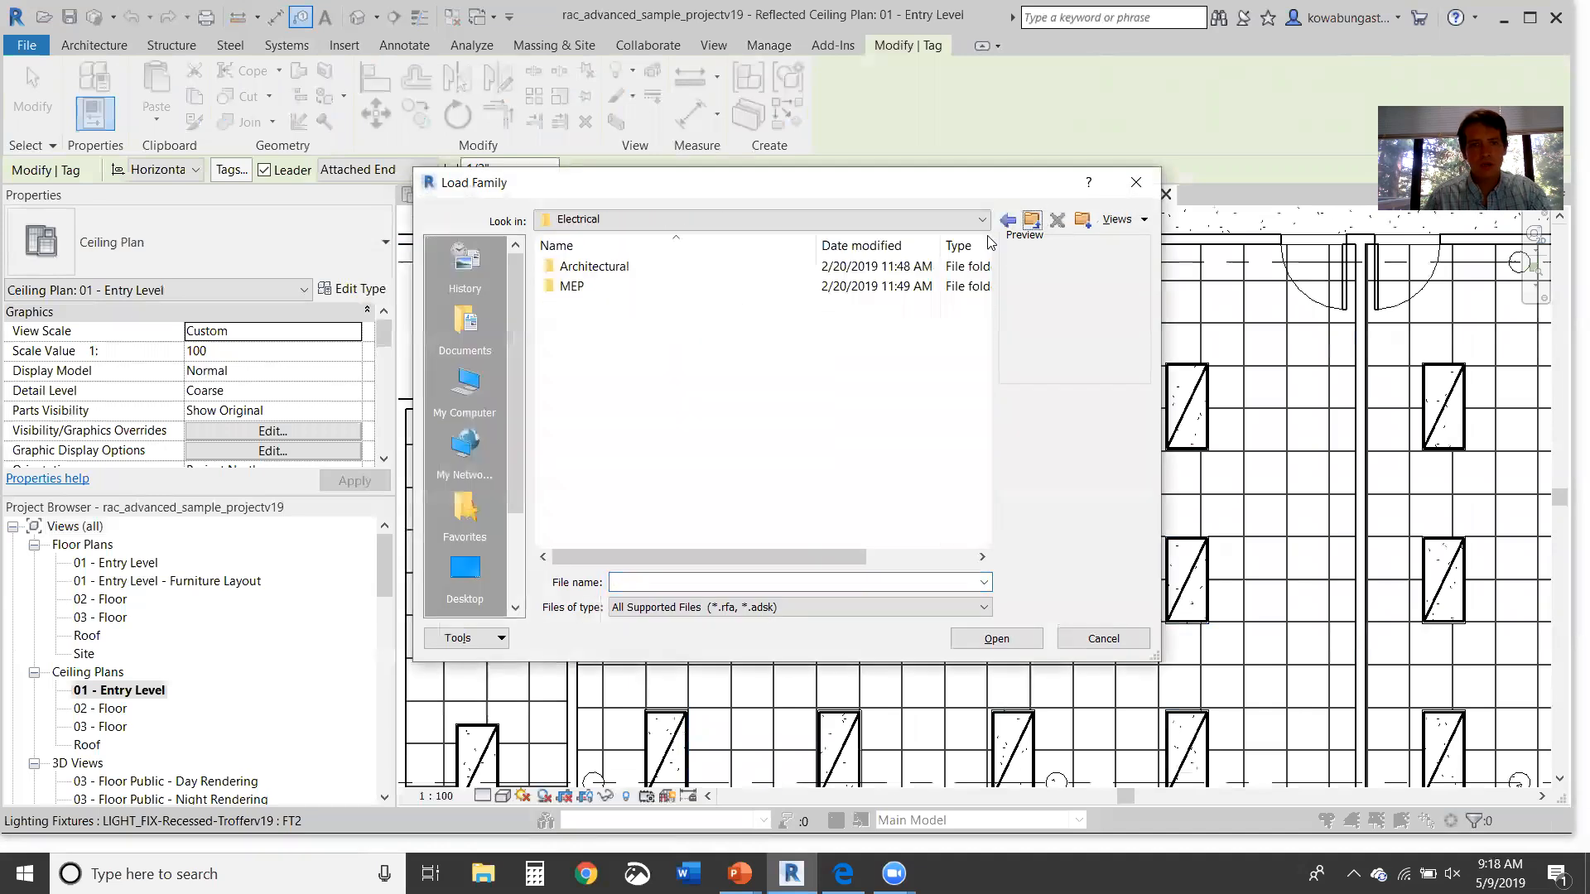
pyautogui.click(1031, 220)
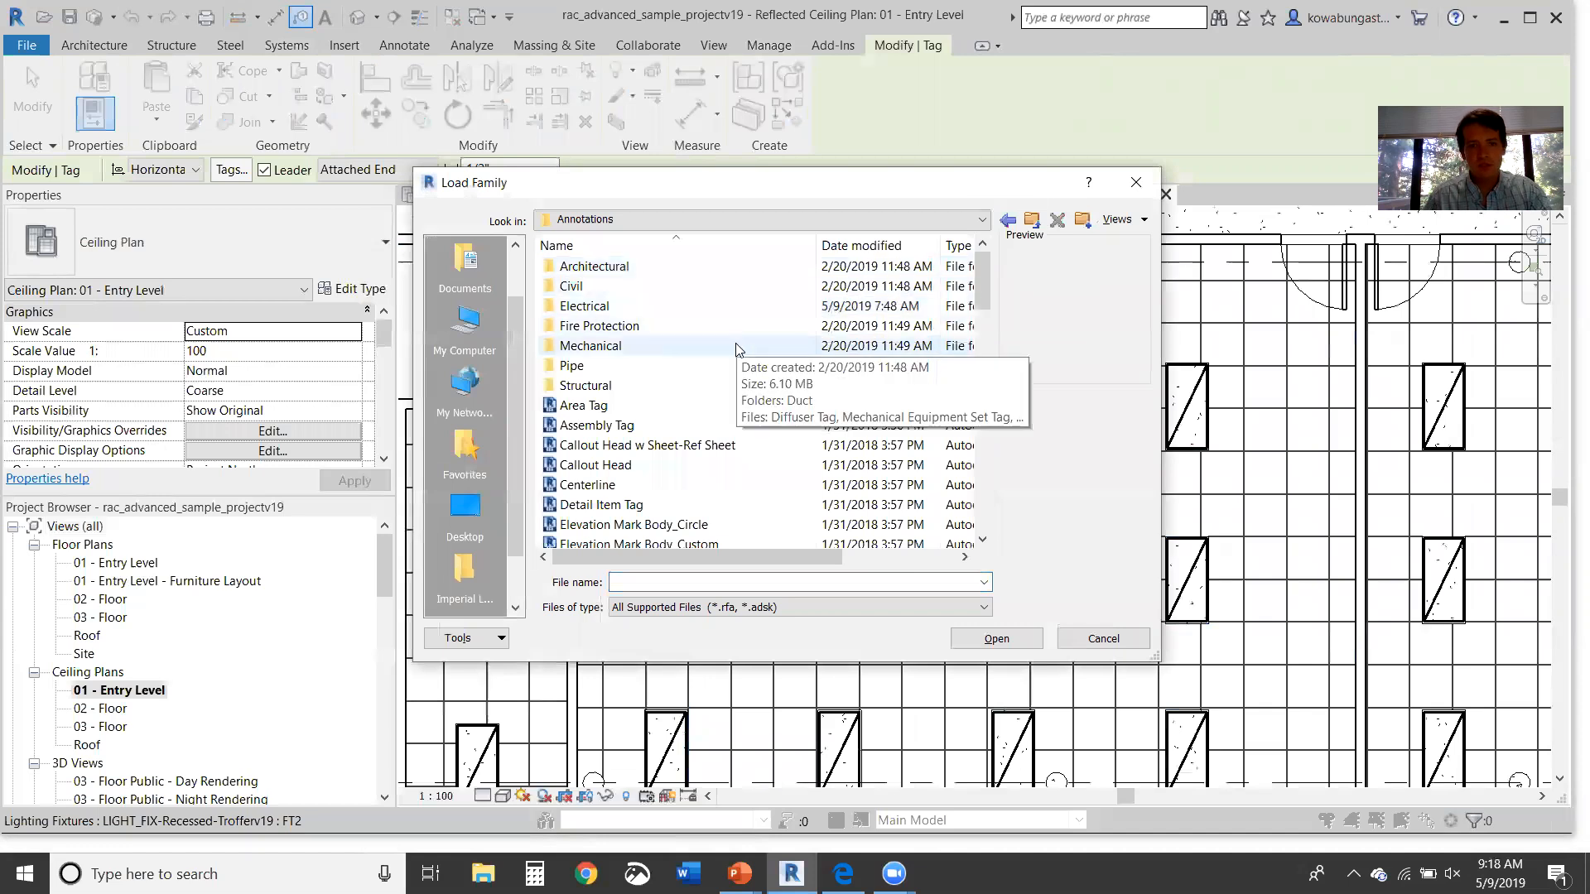
pyautogui.doubleClick(745, 307)
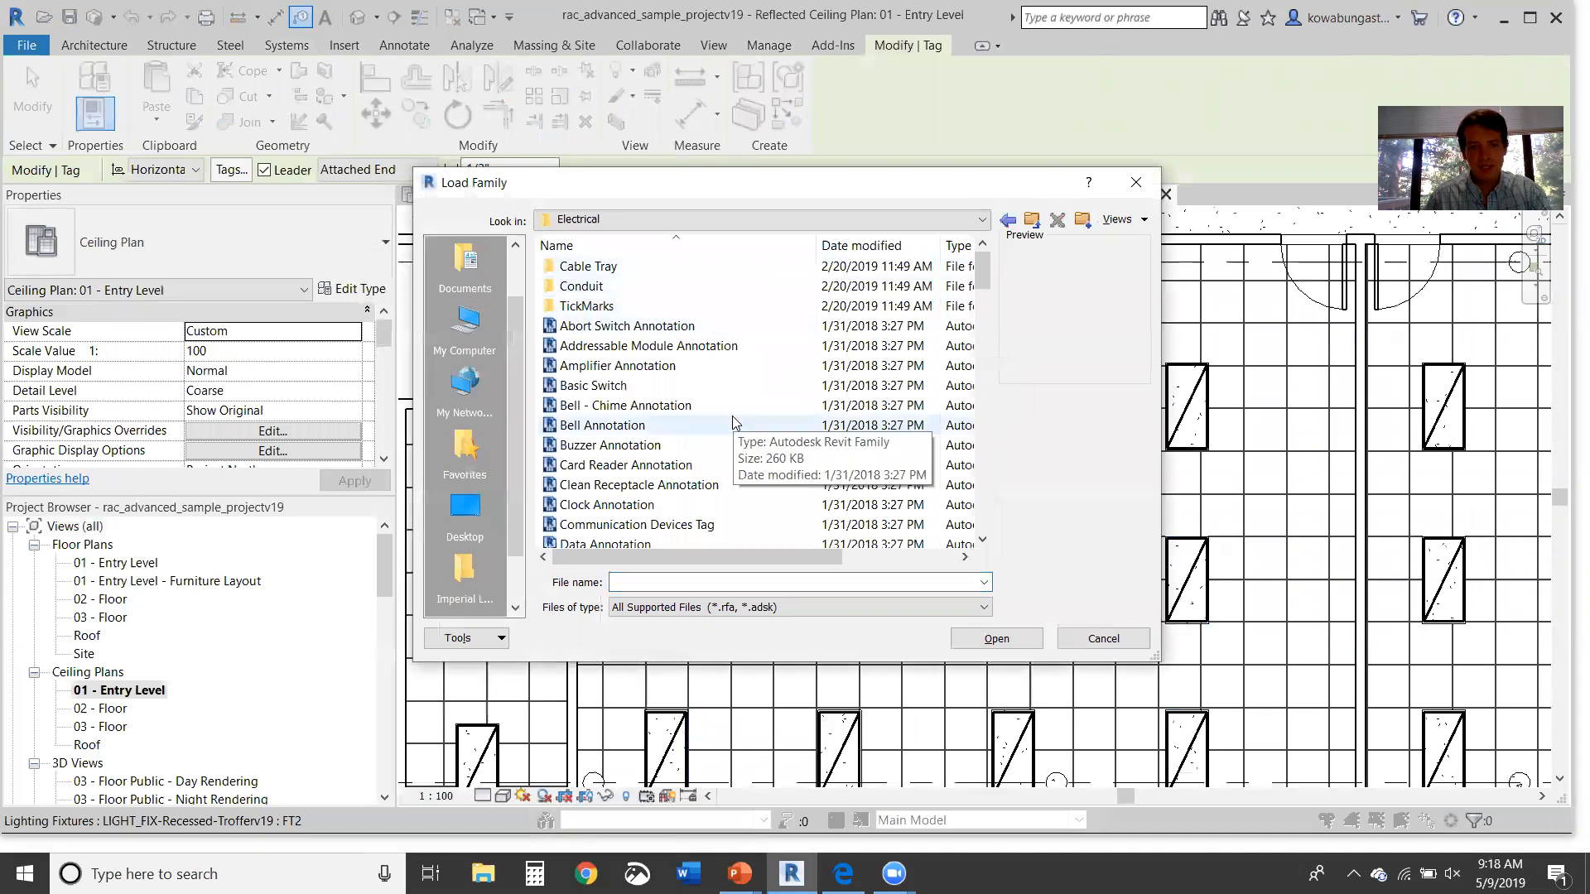
# Step: Load Light Switch Tag through Lighting Fixture Tag; Light Switch Tag is rejected
pyautogui.scroll(-6, 732, 416)
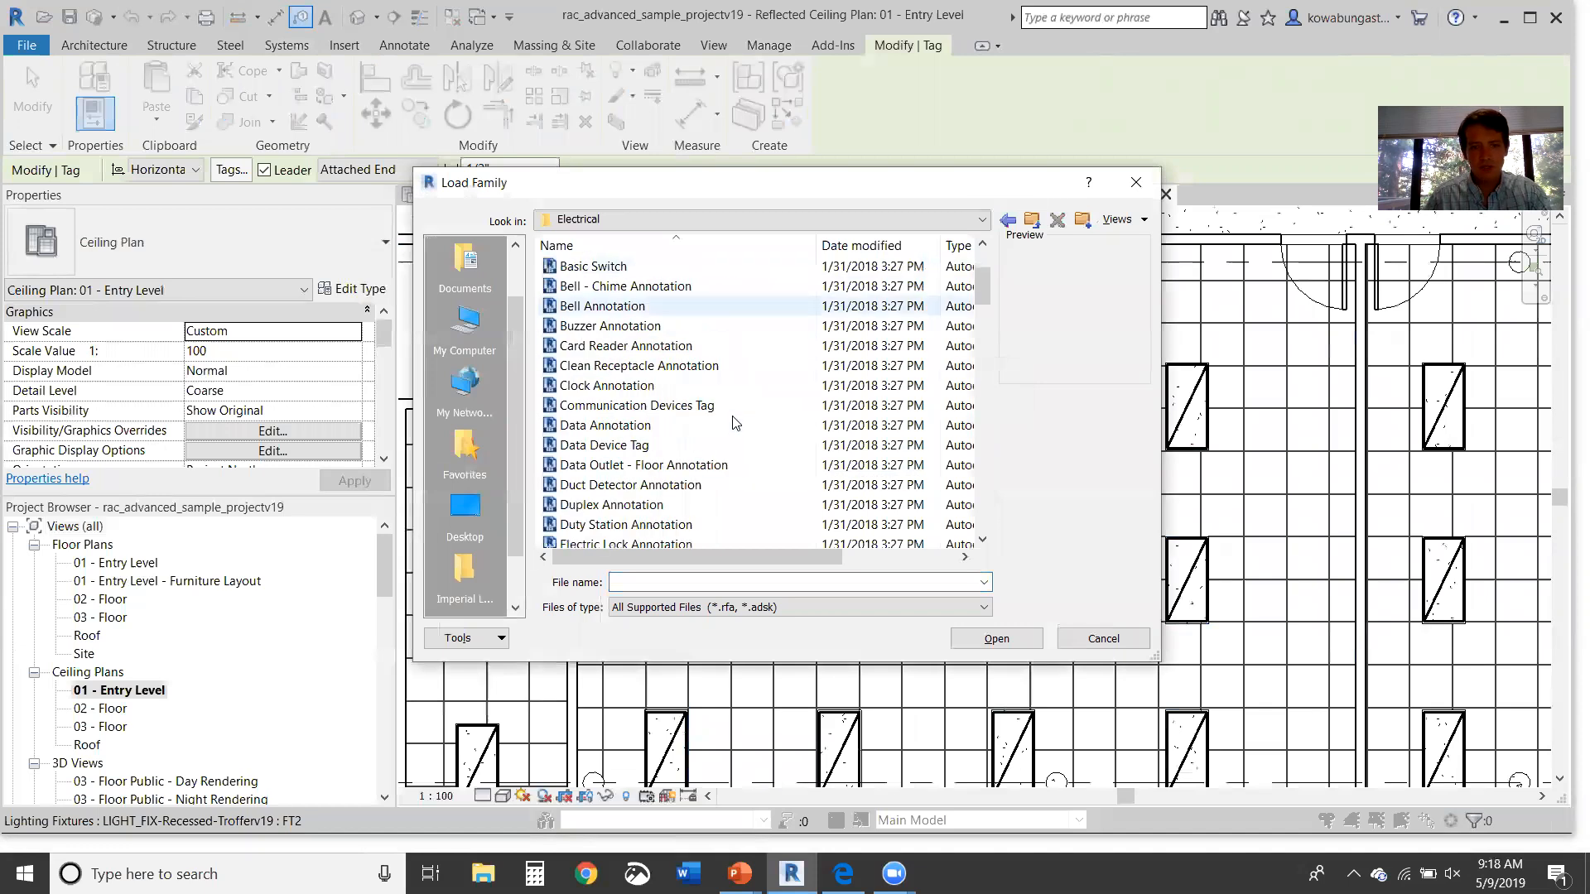
pyautogui.scroll(-8, 731, 422)
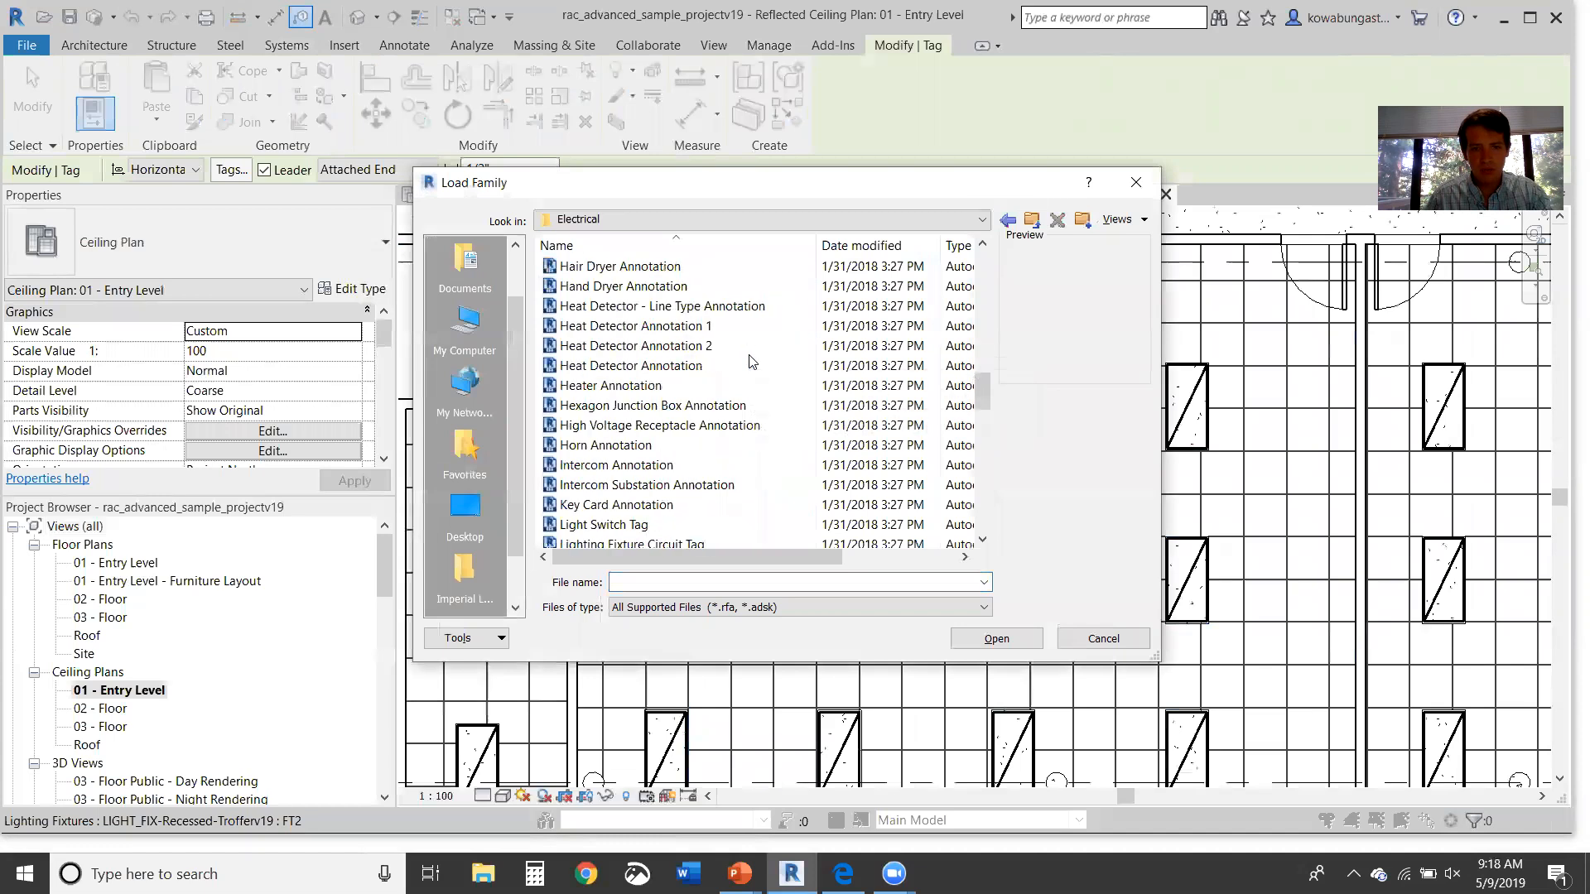
pyautogui.scroll(-2, 750, 381)
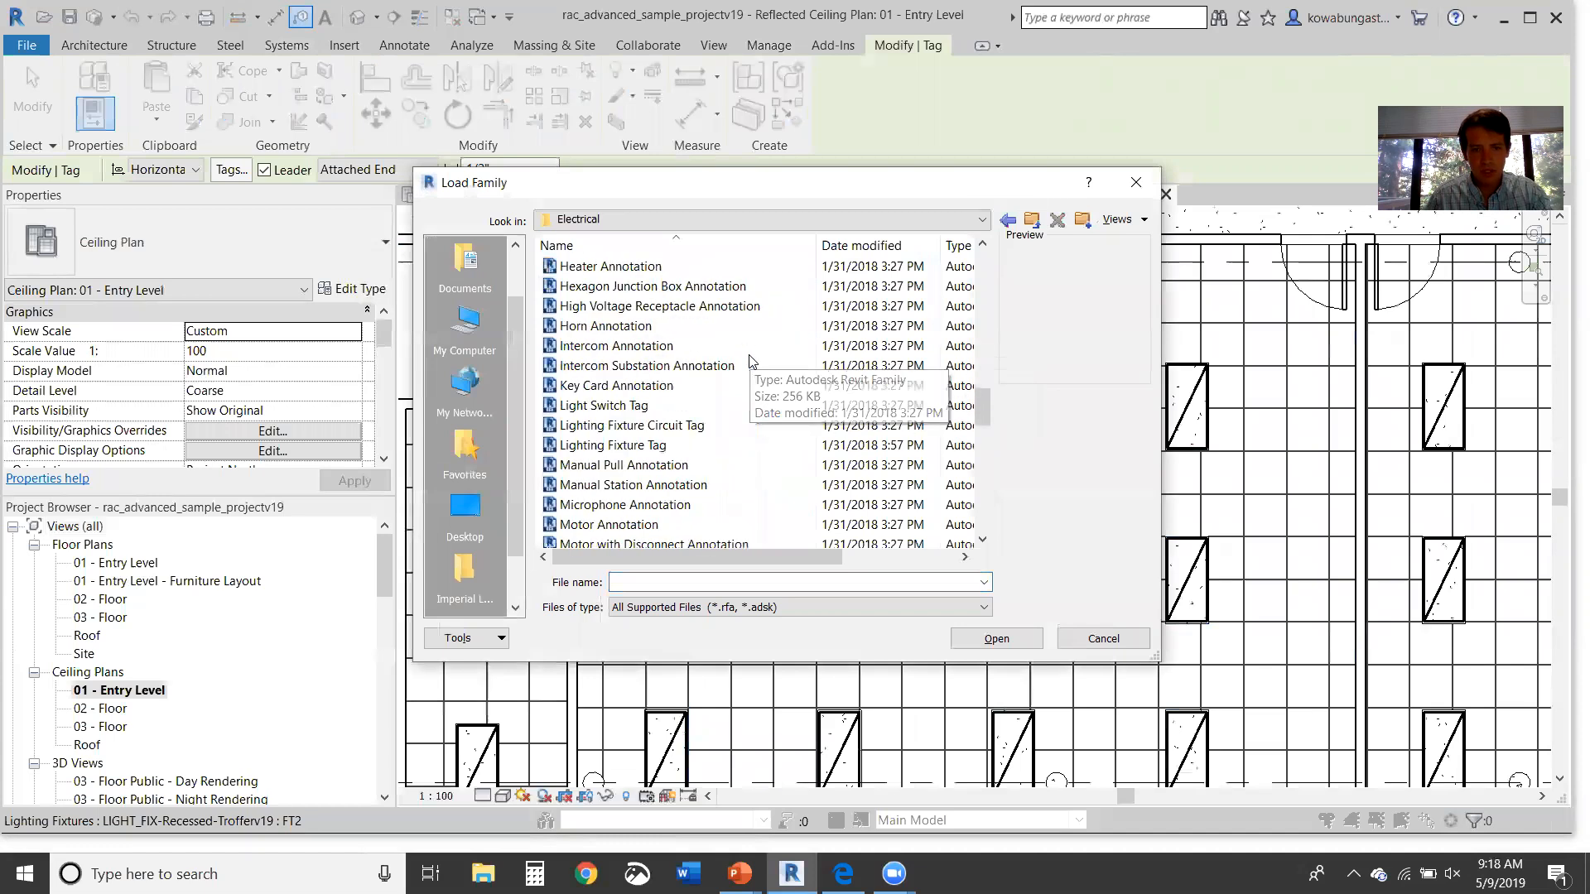
pyautogui.click(713, 446)
pyautogui.keyDown('shift'); pyautogui.click(722, 405); pyautogui.keyUp('shift')
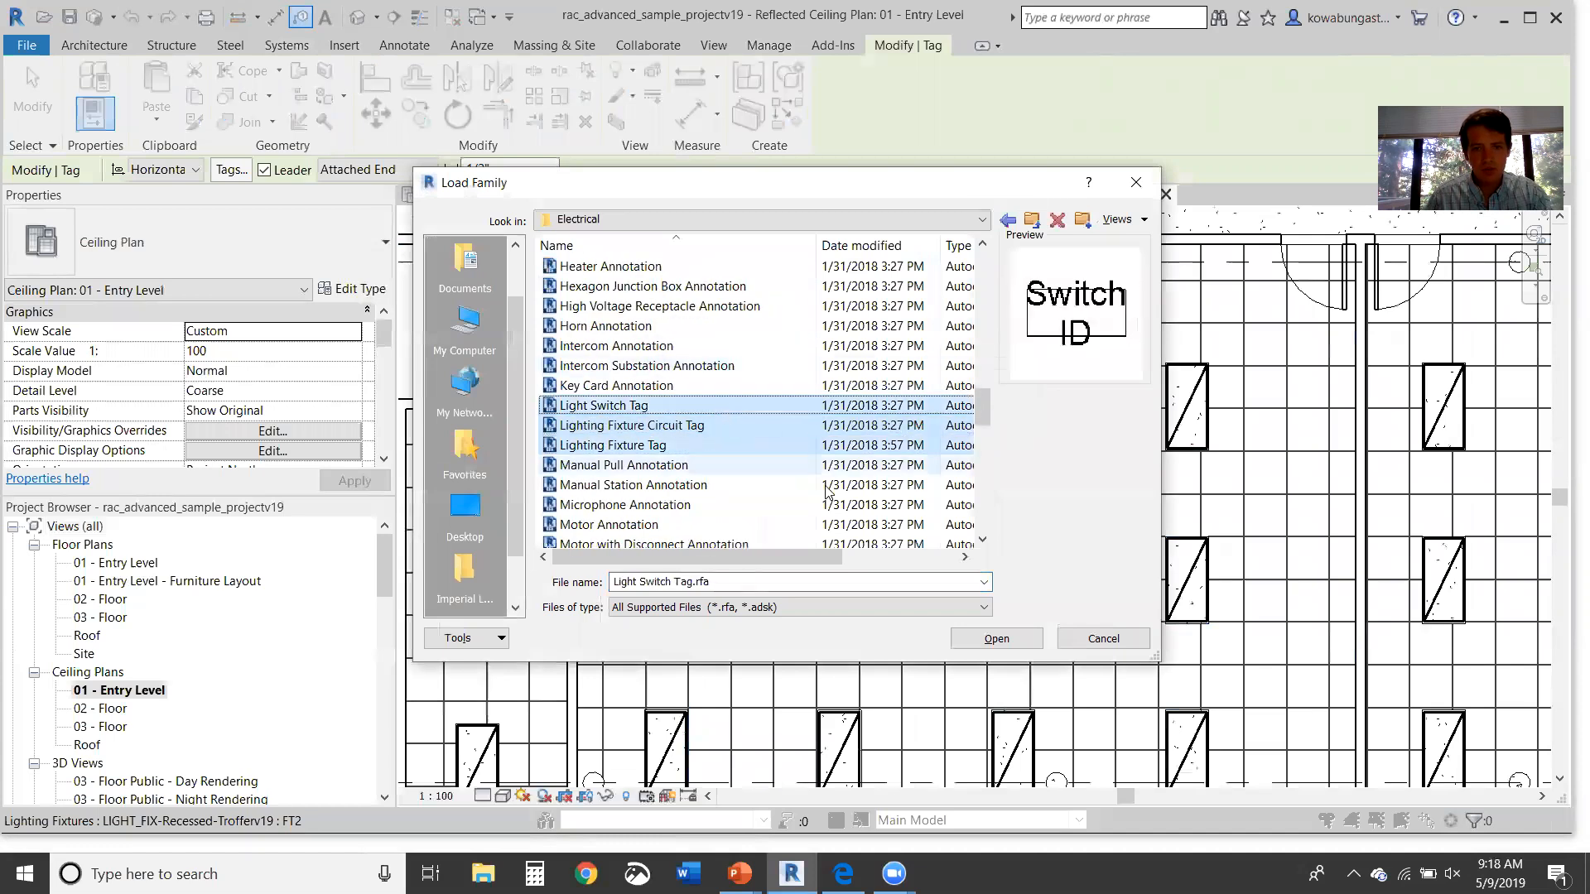
pyautogui.click(1004, 639)
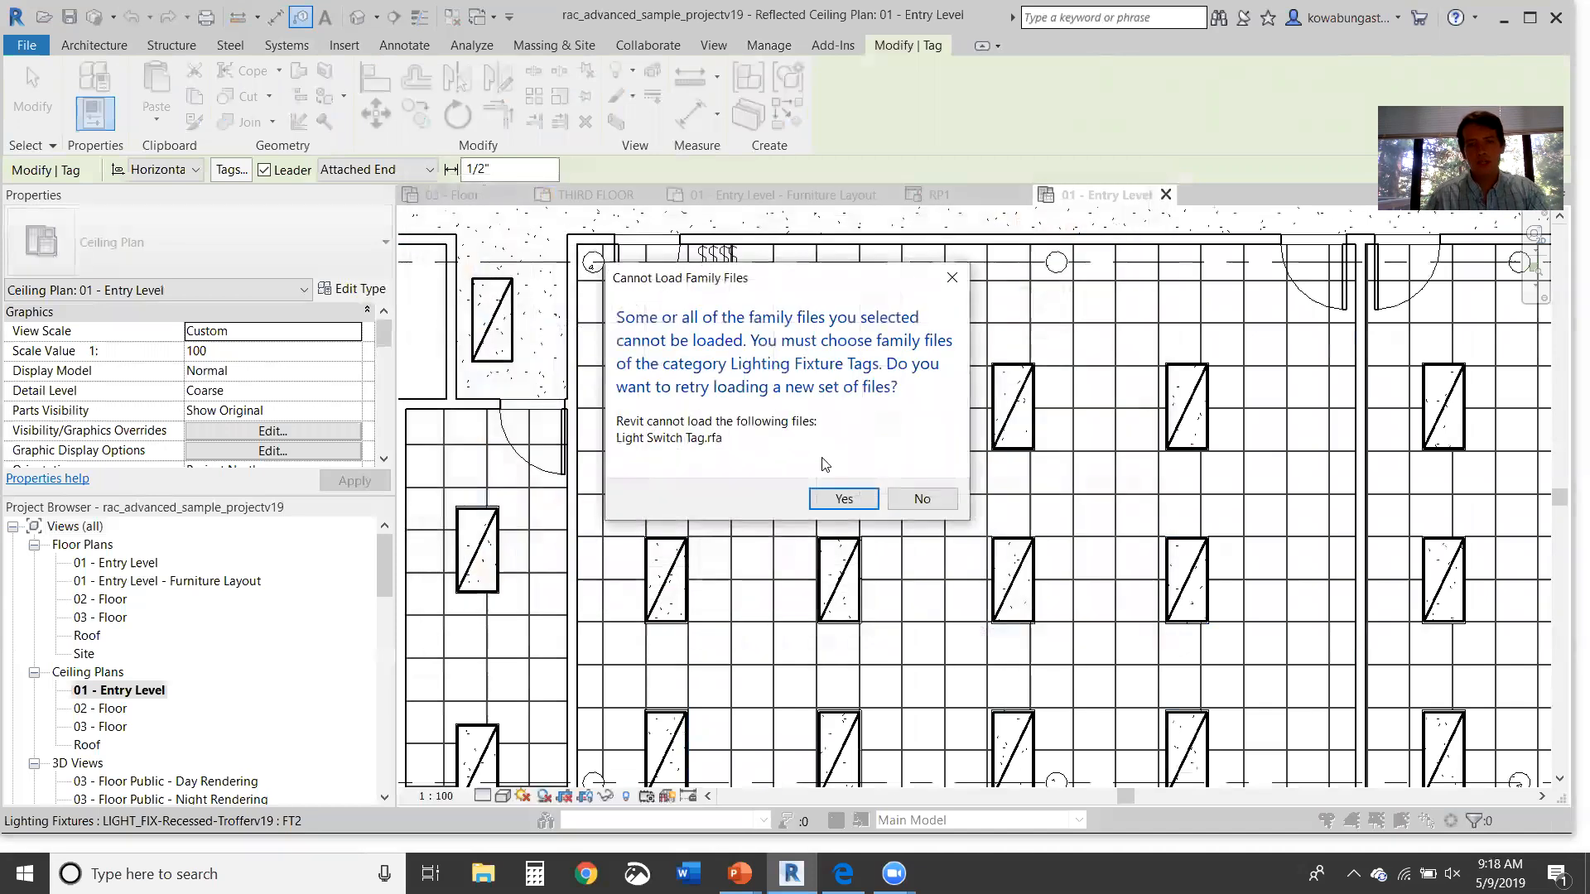
pyautogui.click(843, 500)
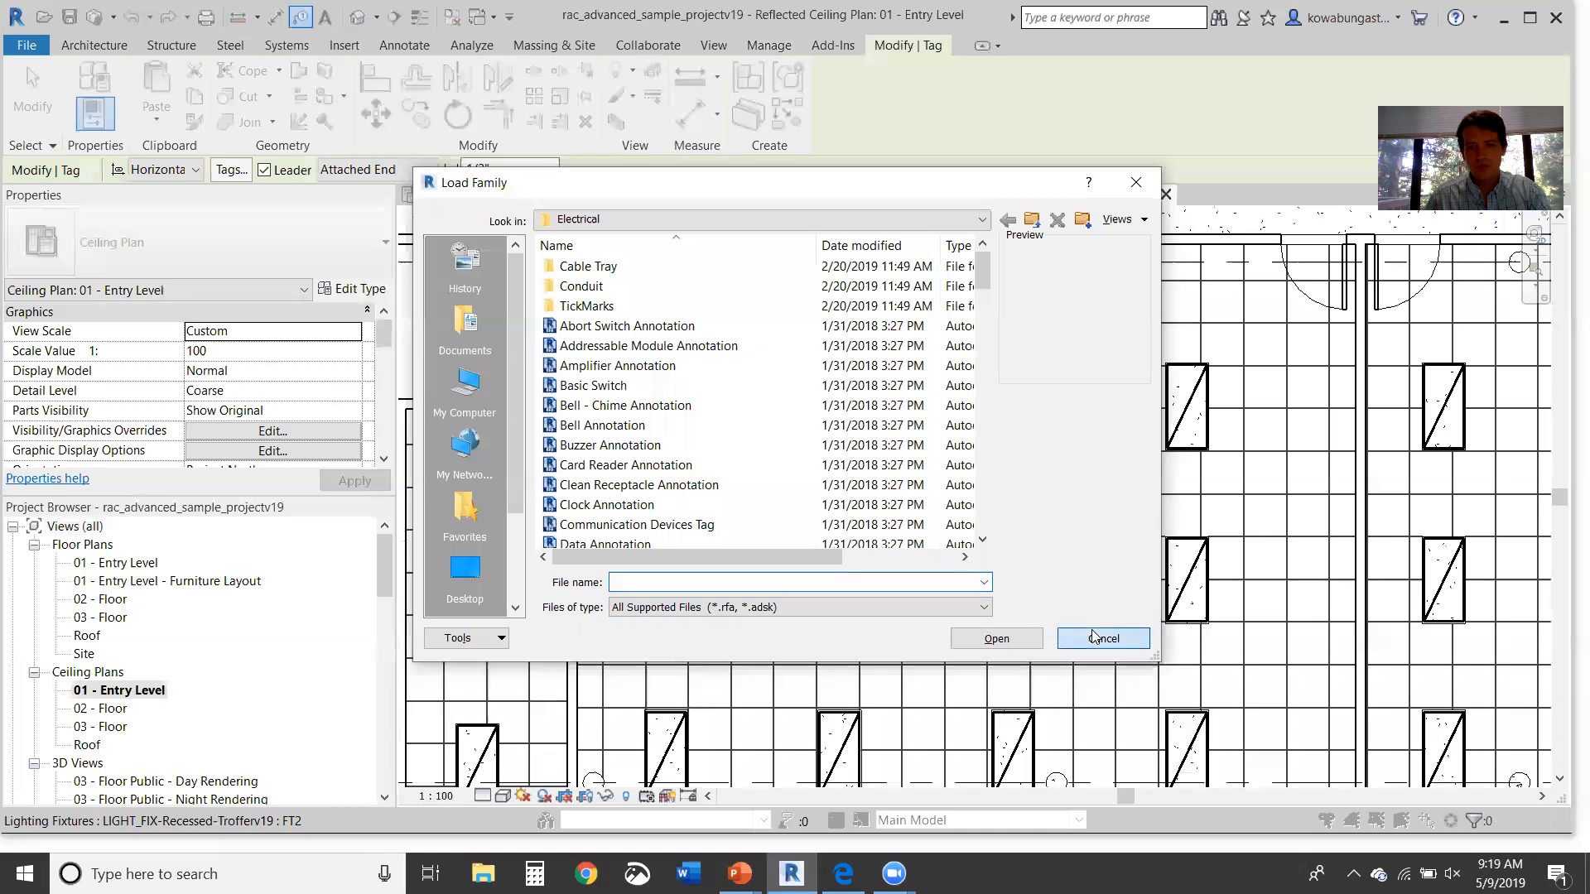
# Step: Tag the upper-left troffer and change the tag to Lighting Fixture Circuit Tag : Standard
pyautogui.press('t')
pyautogui.press('g')
pyautogui.click(671, 427)
pyautogui.moveTo(726, 450); pyautogui.dragTo(748, 412)
pyautogui.press('Escape')
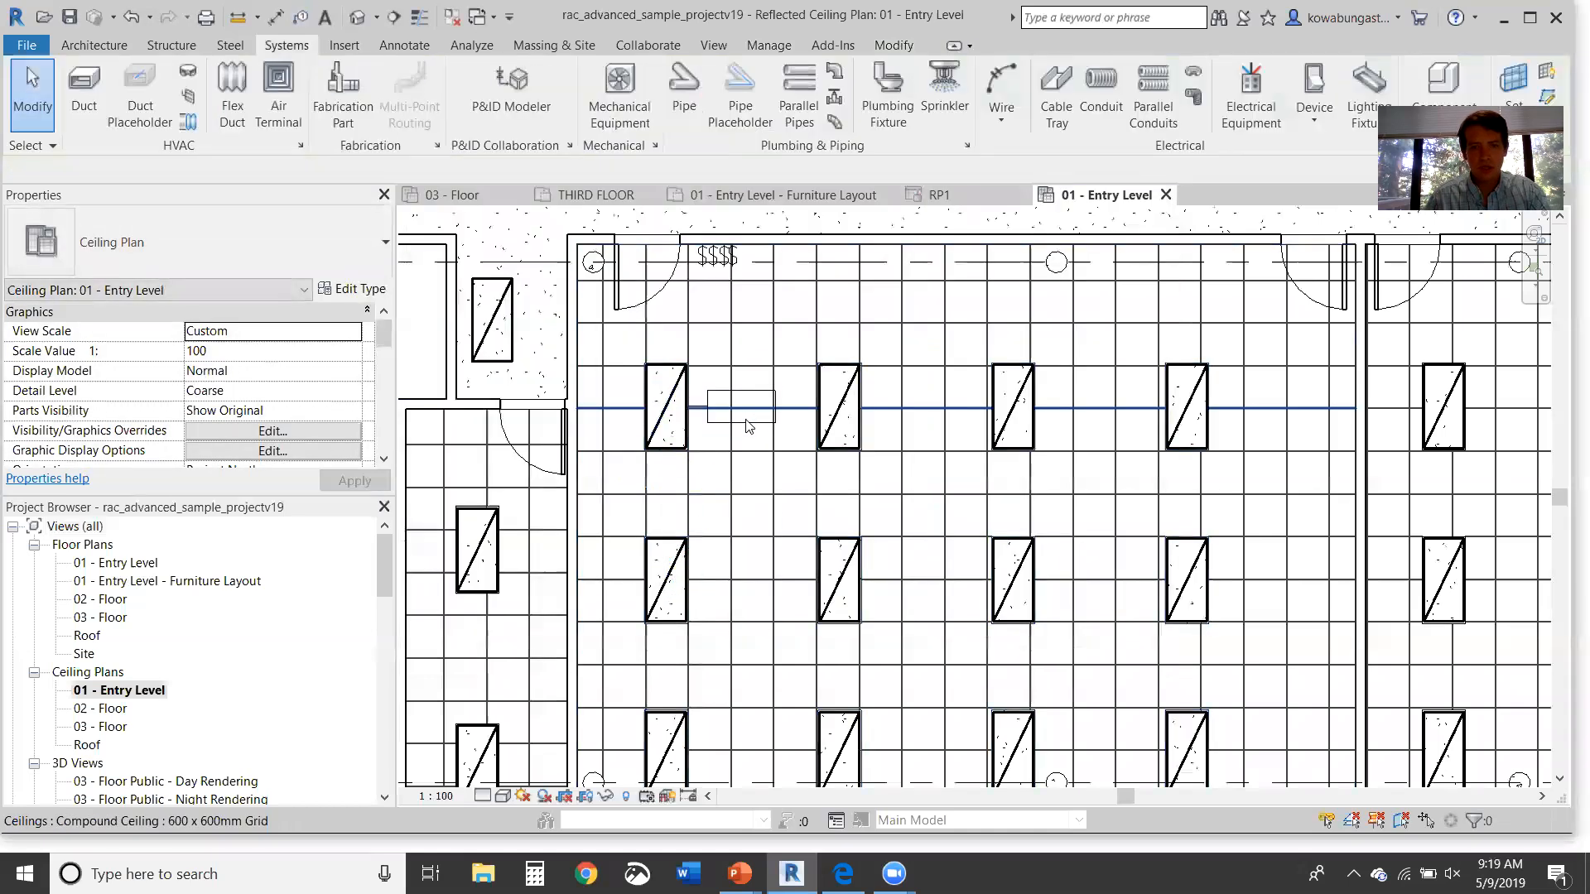
pyautogui.click(746, 421)
pyautogui.click(176, 246)
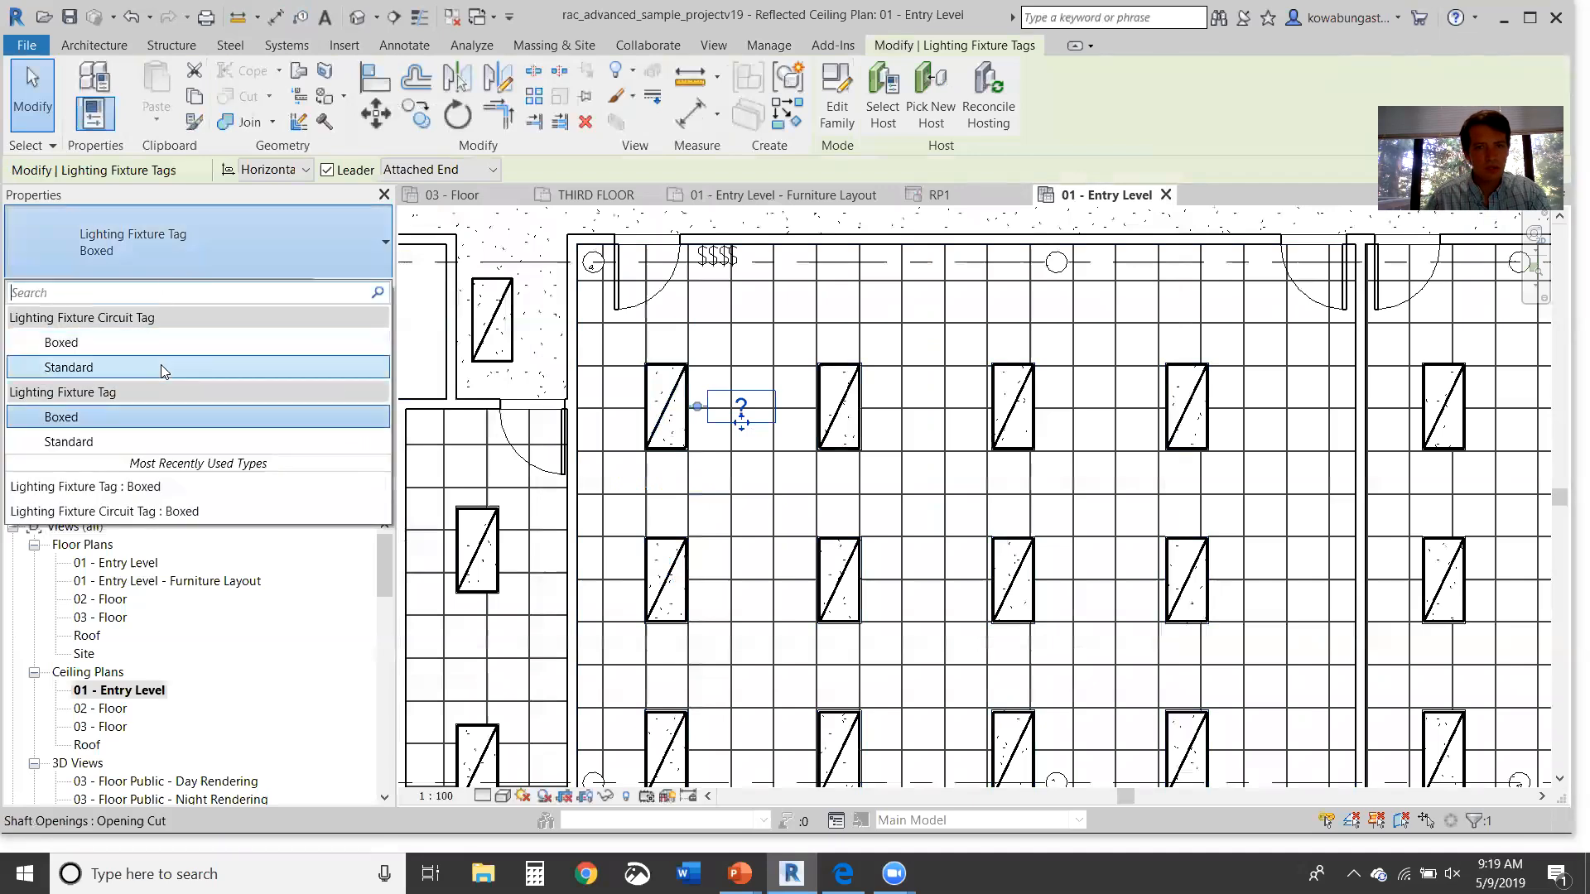
pyautogui.click(161, 367)
pyautogui.press('Escape')
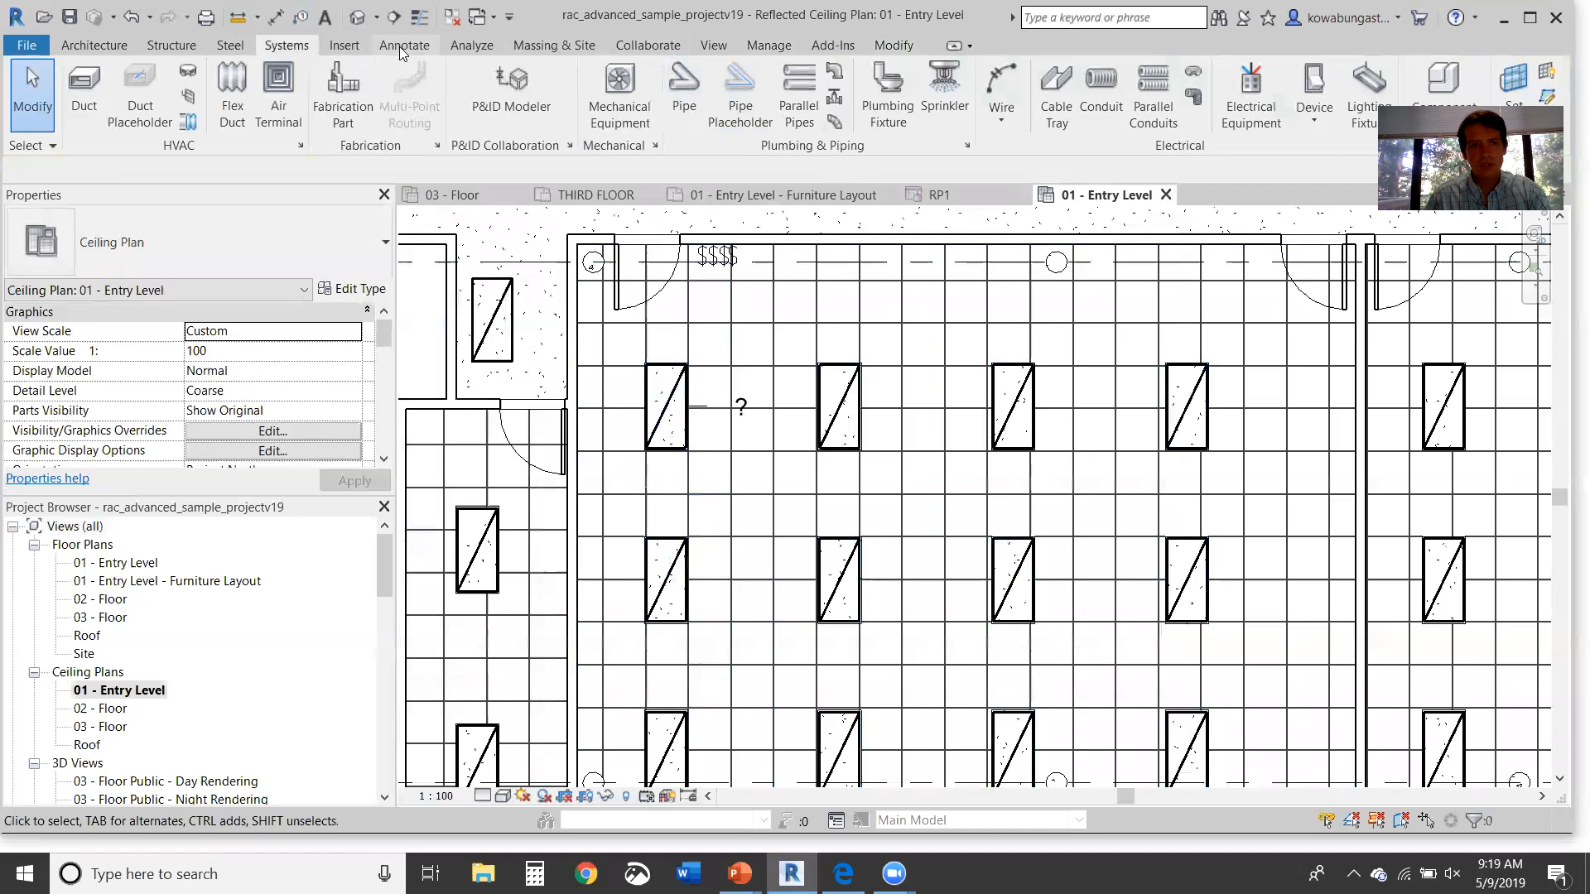
# Step: Load the Light Switch Tag family into the project
pyautogui.scroll(-1, 659, 50)
pyautogui.click(747, 91)
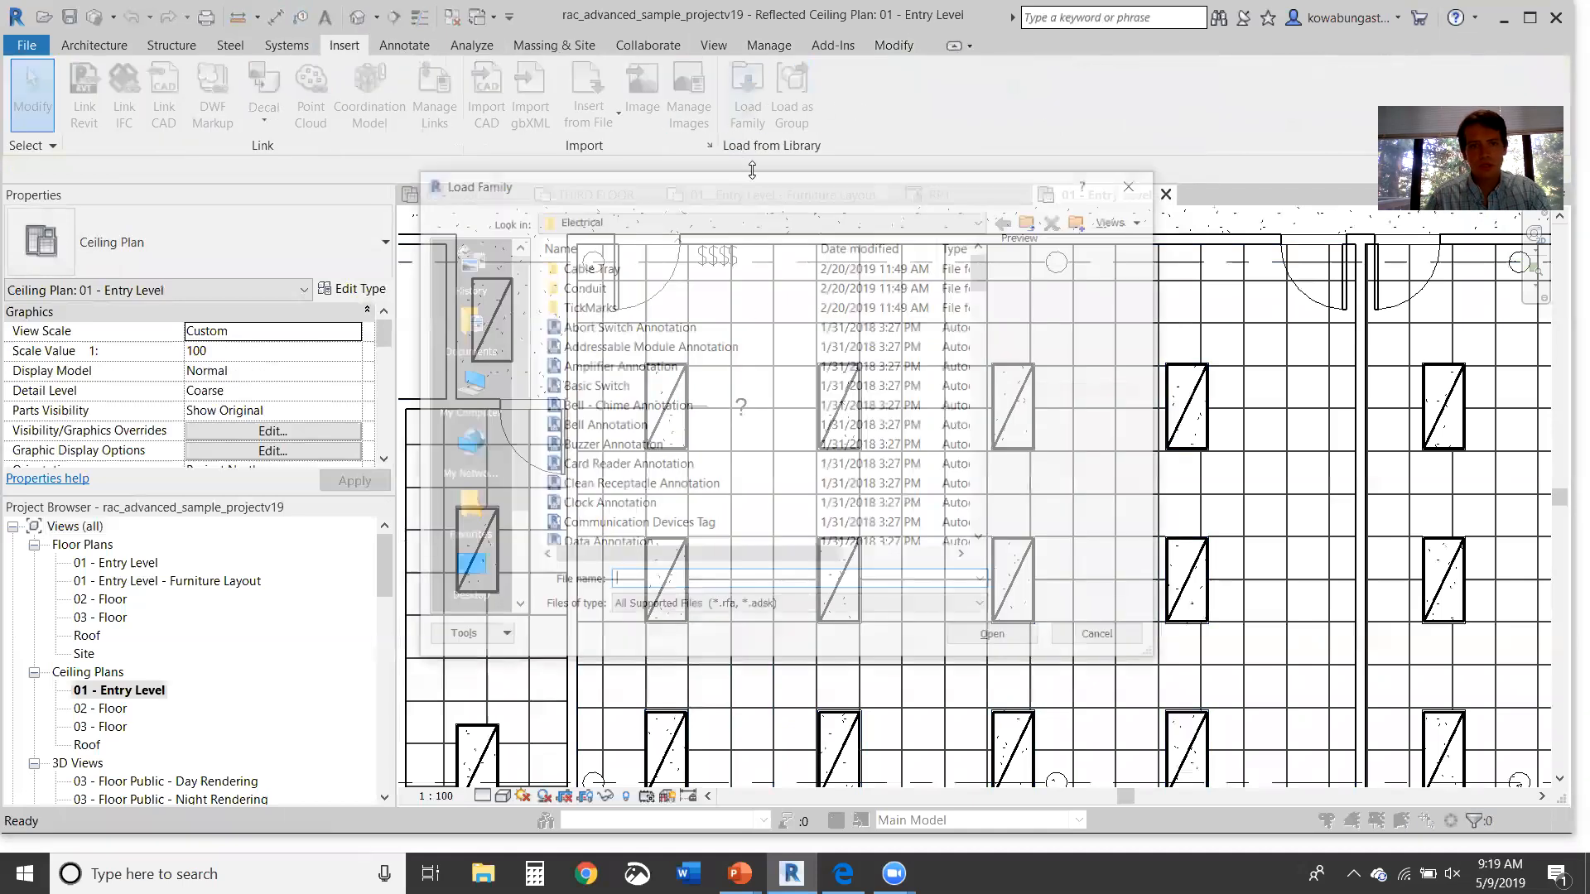
pyautogui.scroll(-8, 687, 464)
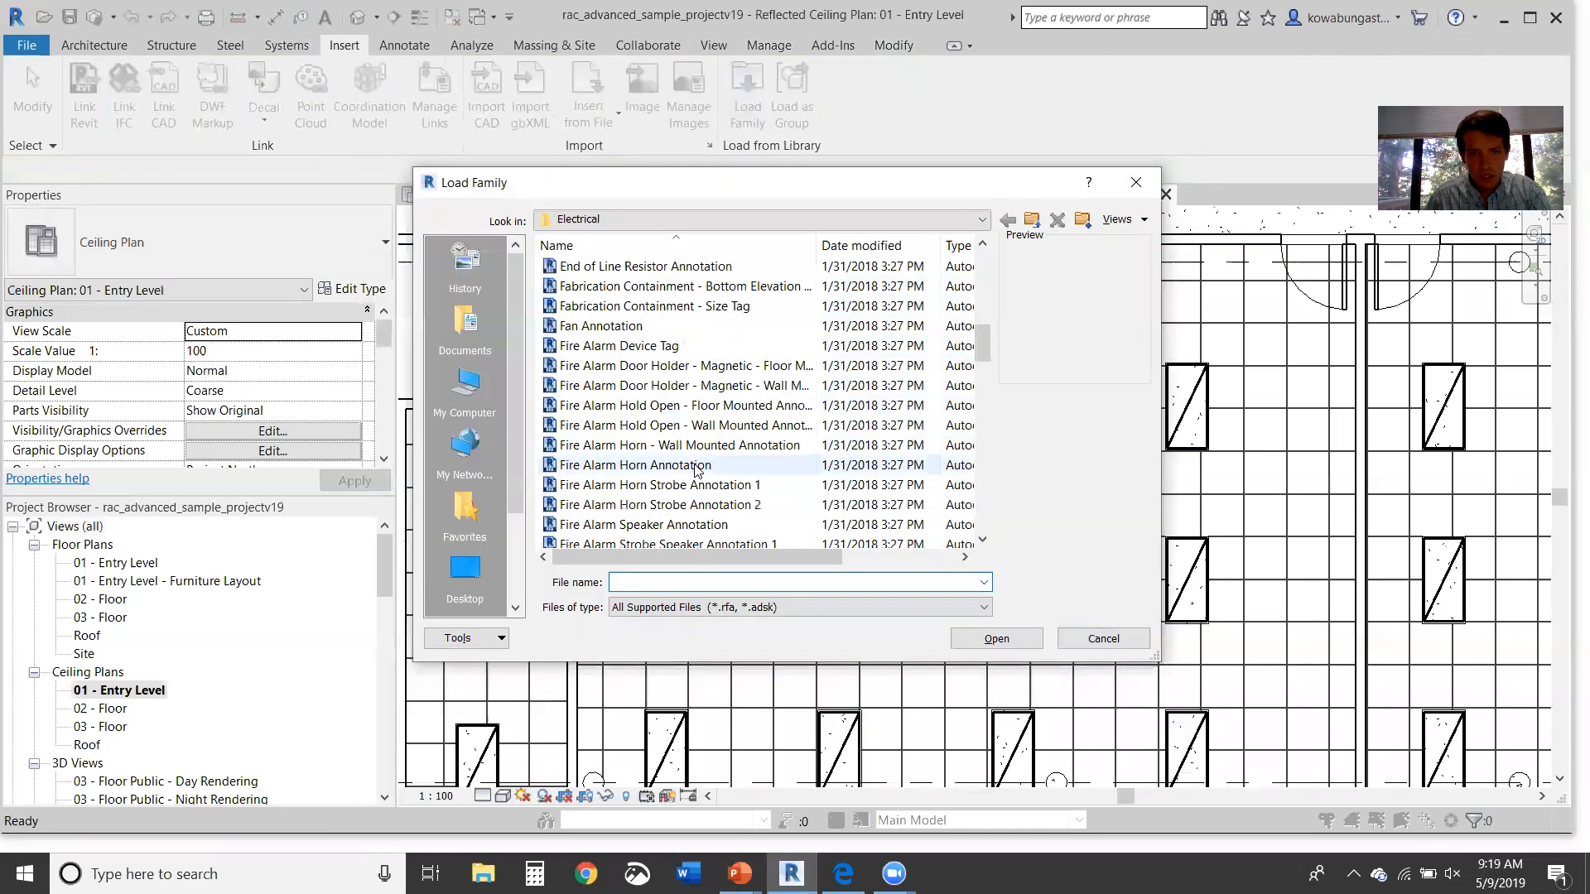
pyautogui.scroll(2, 700, 447)
pyautogui.scroll(-9, 728, 414)
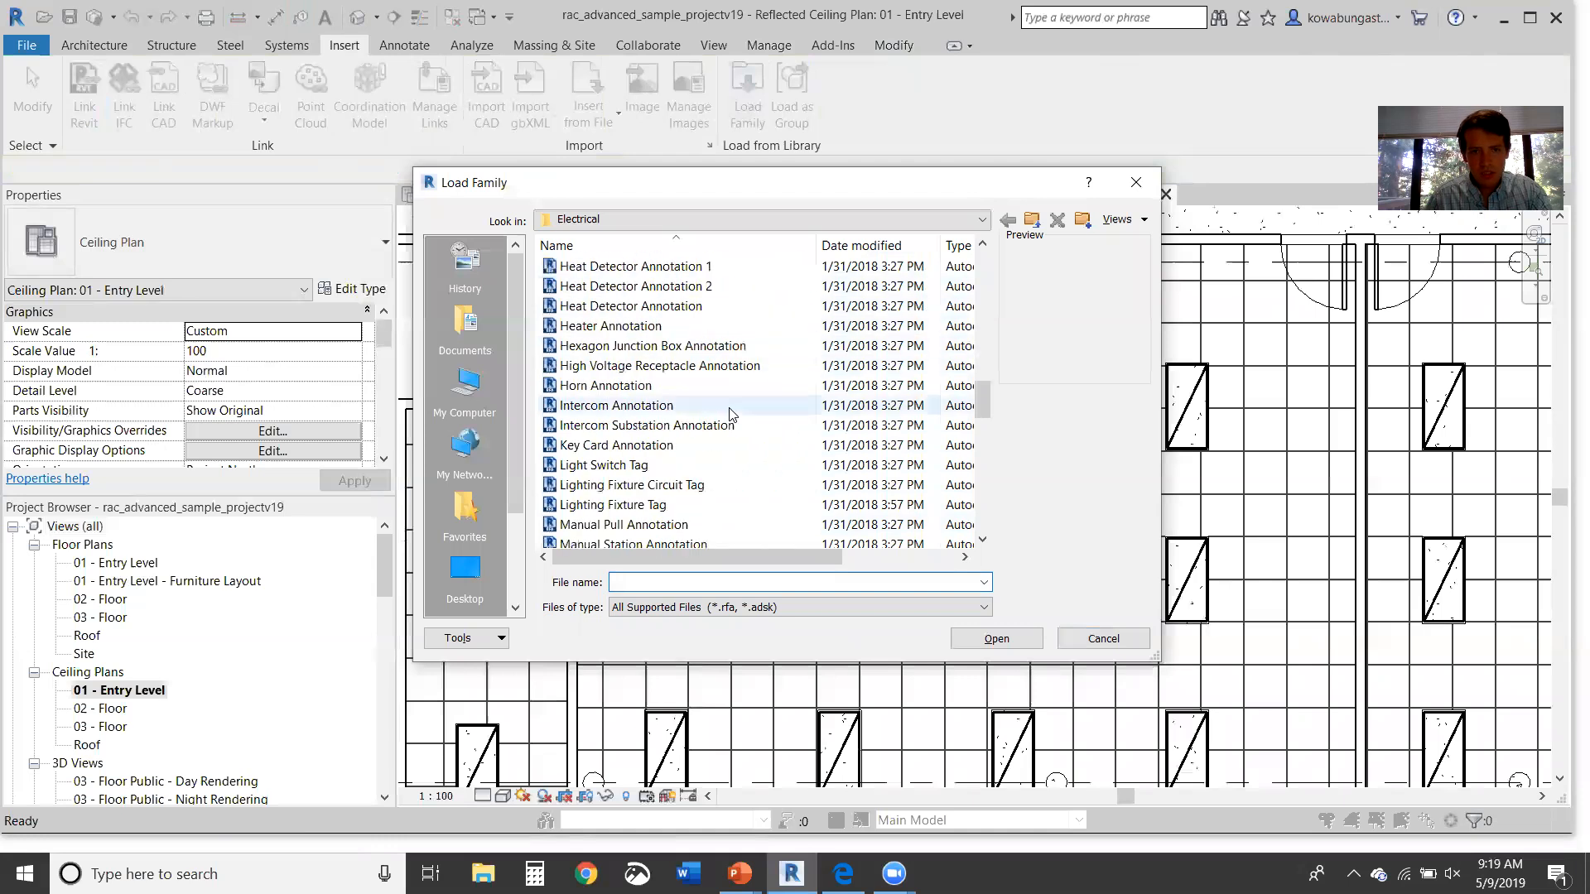
pyautogui.scroll(-3, 729, 410)
pyautogui.scroll(1, 719, 346)
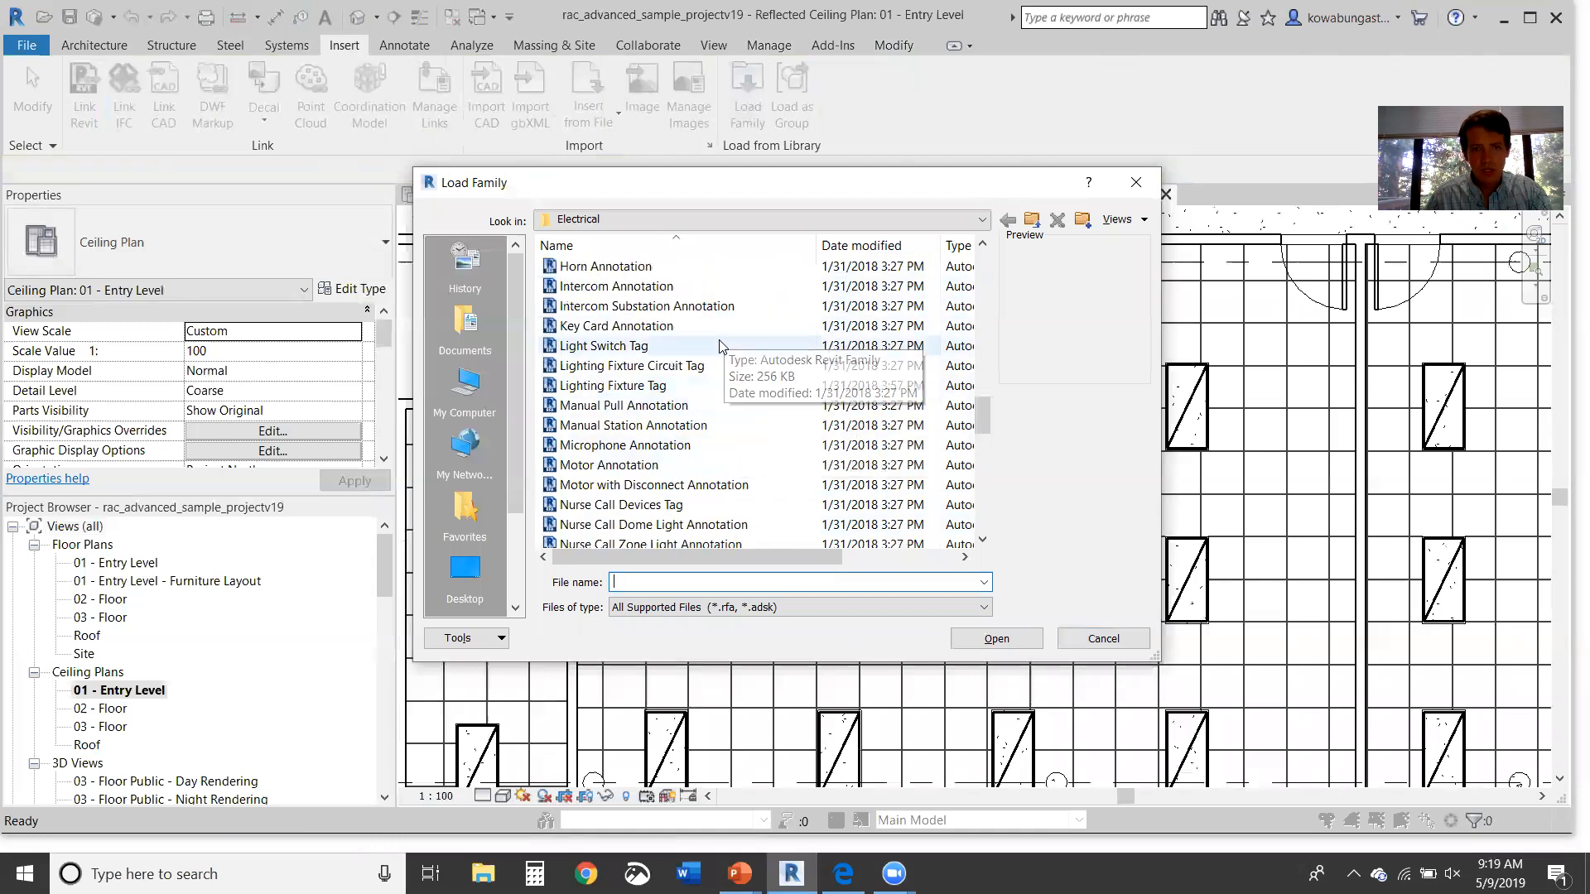
pyautogui.click(718, 346)
pyautogui.click(982, 642)
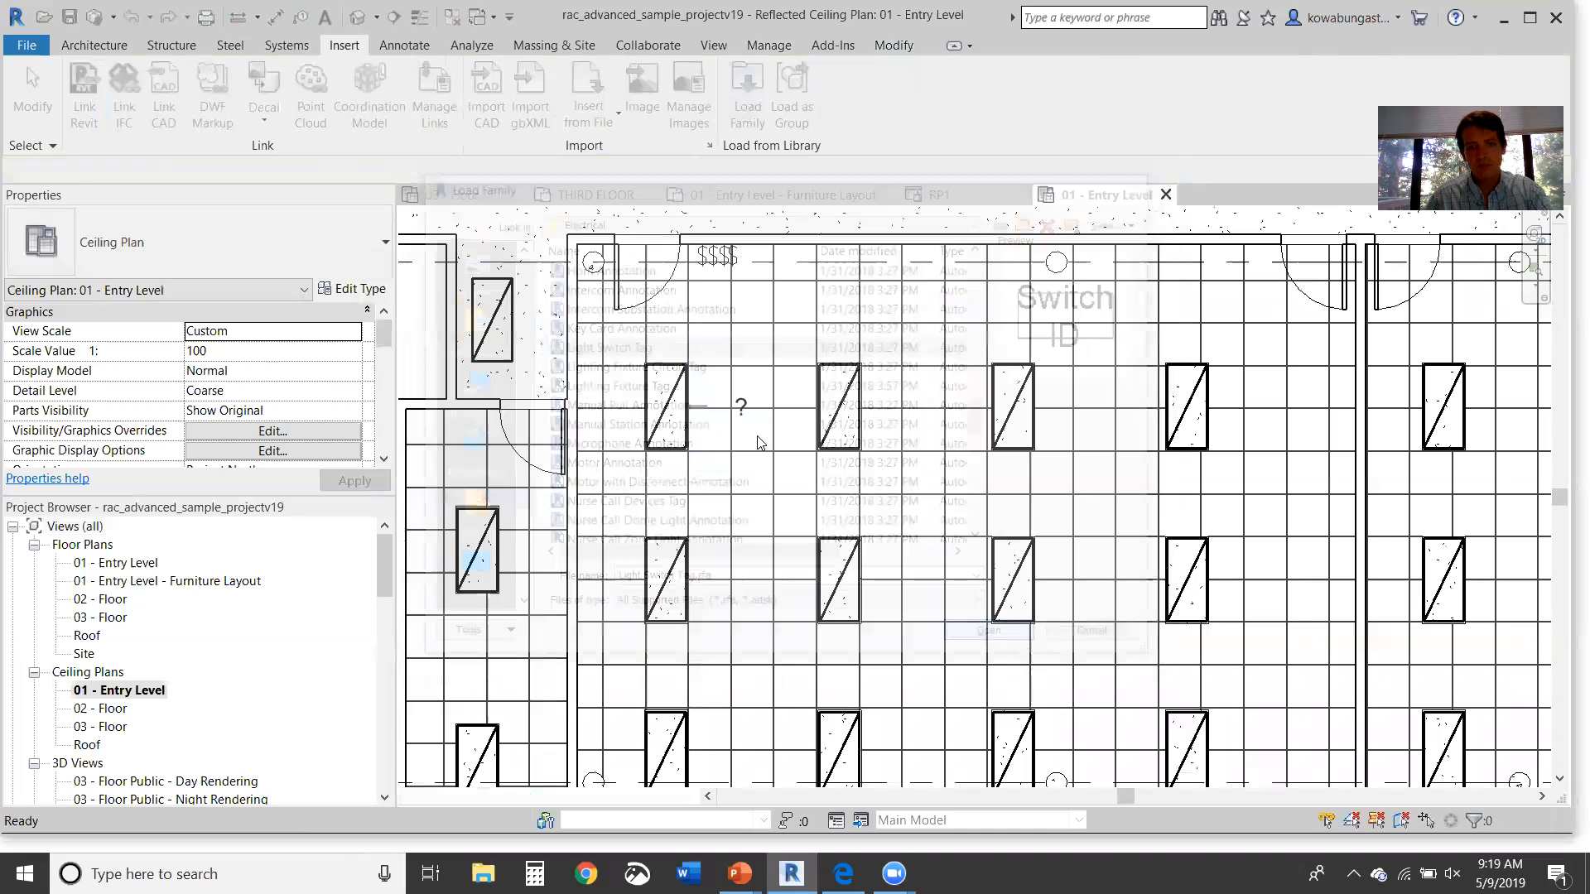
# Step: Reselect the question-mark fixture tag and open its family for editing
pyautogui.click(741, 407)
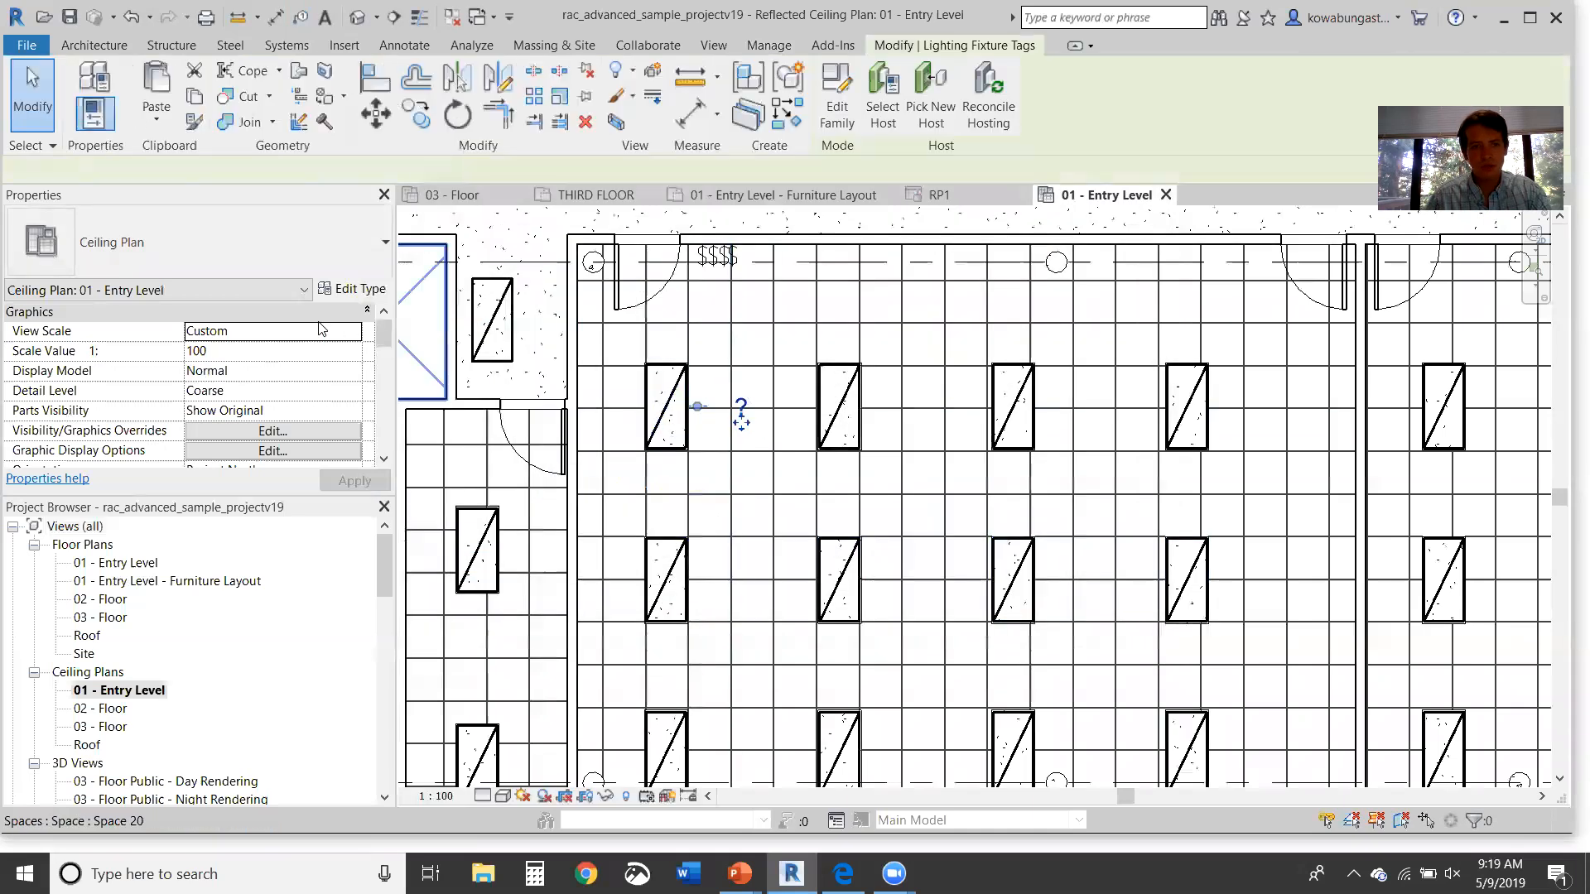
pyautogui.click(259, 253)
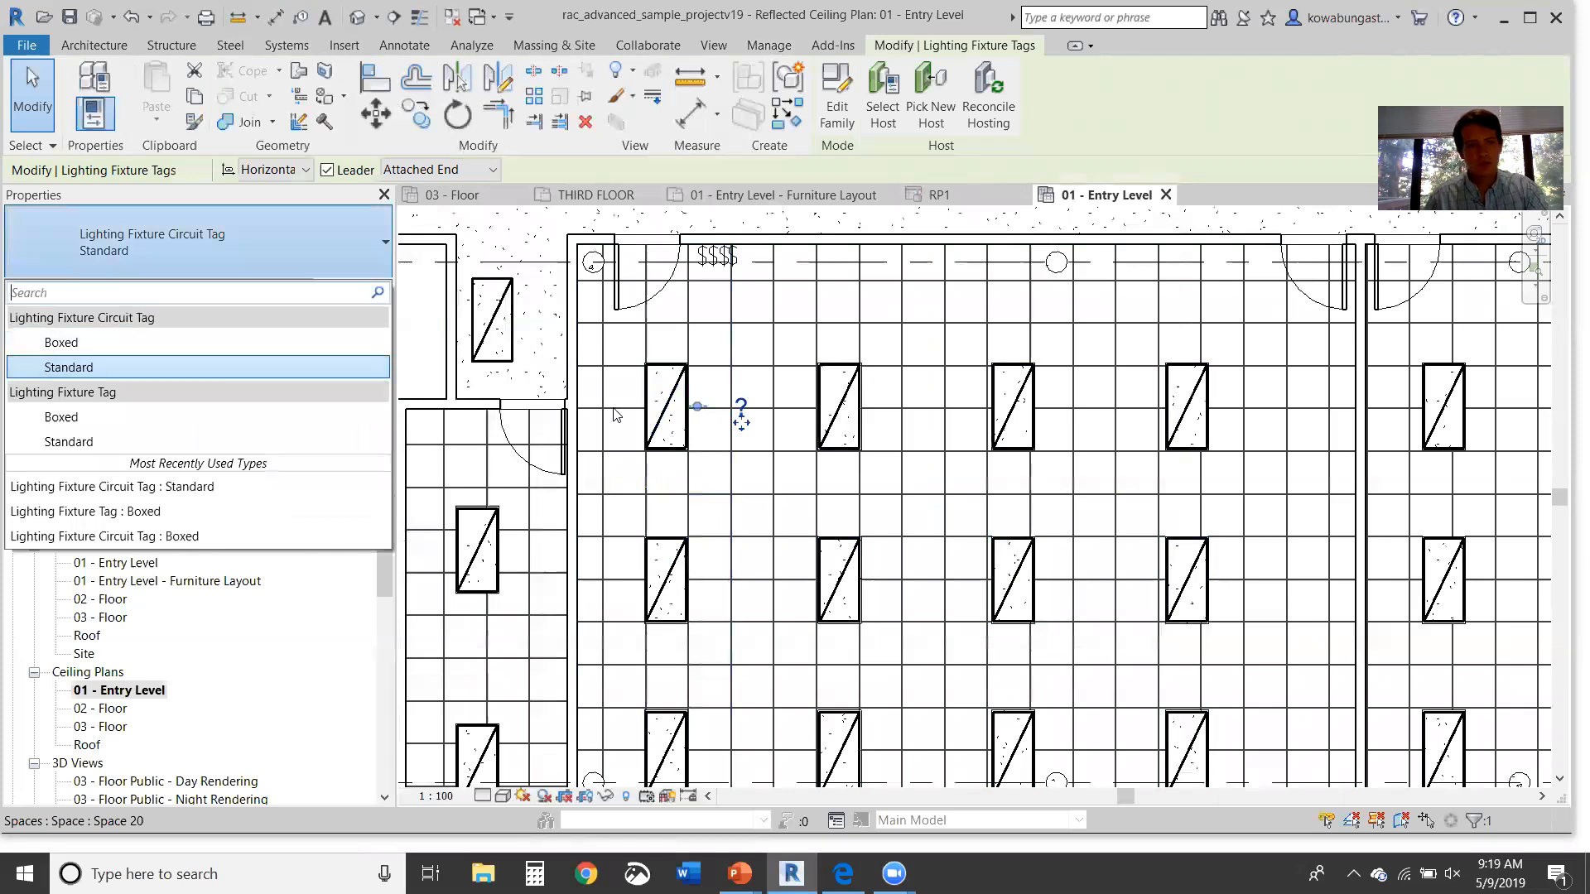
pyautogui.click(791, 390)
pyautogui.click(792, 390)
pyautogui.click(742, 403)
pyautogui.press('Escape')
pyautogui.click(745, 399)
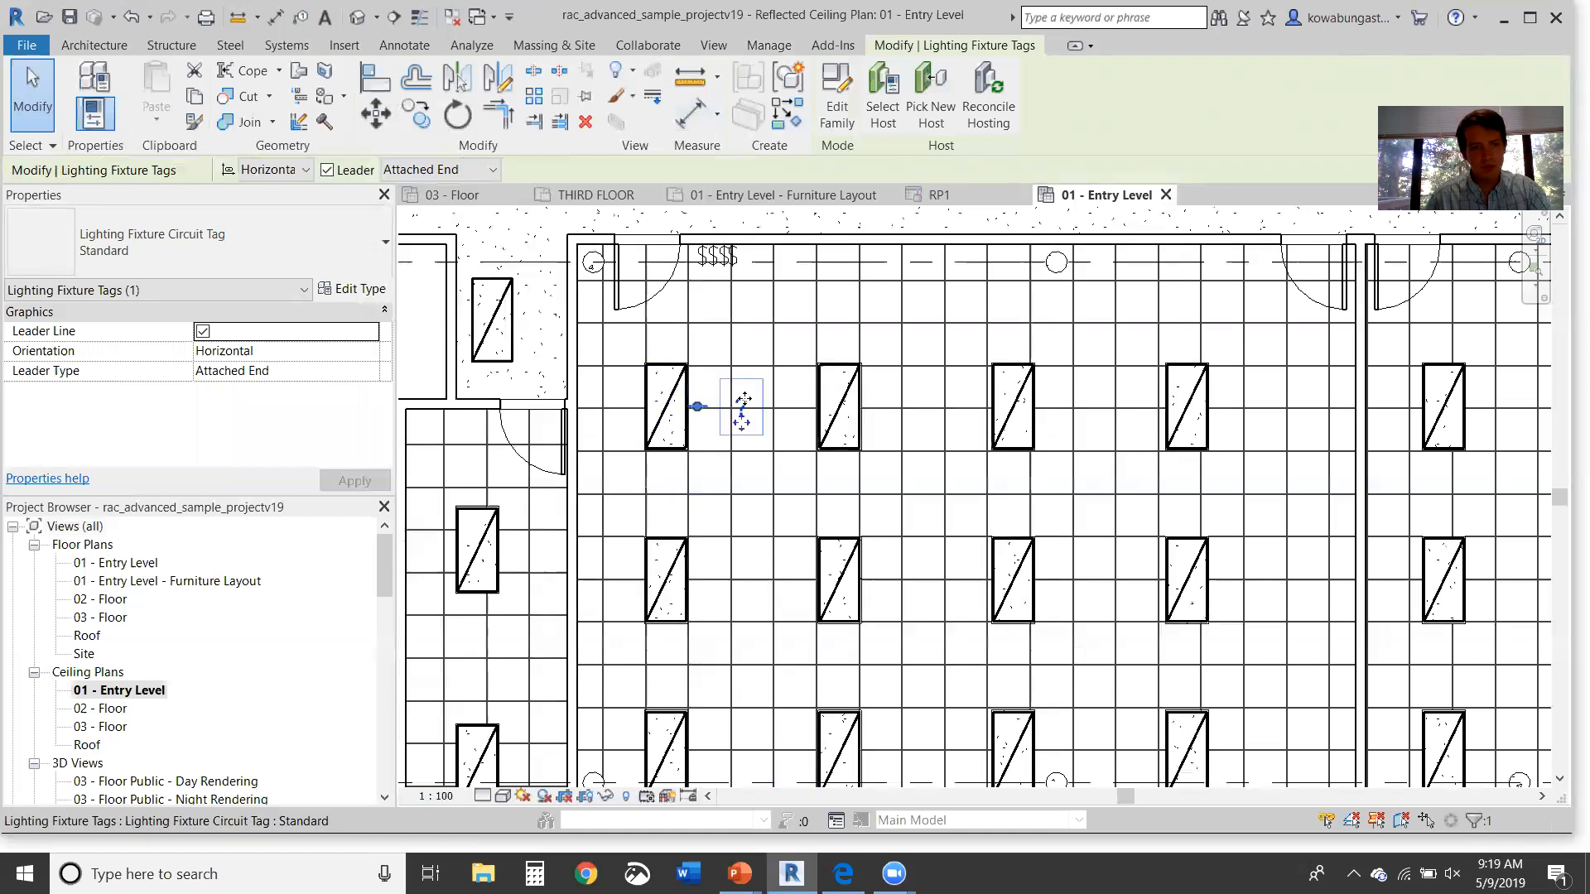
pyautogui.doubleClick(743, 406)
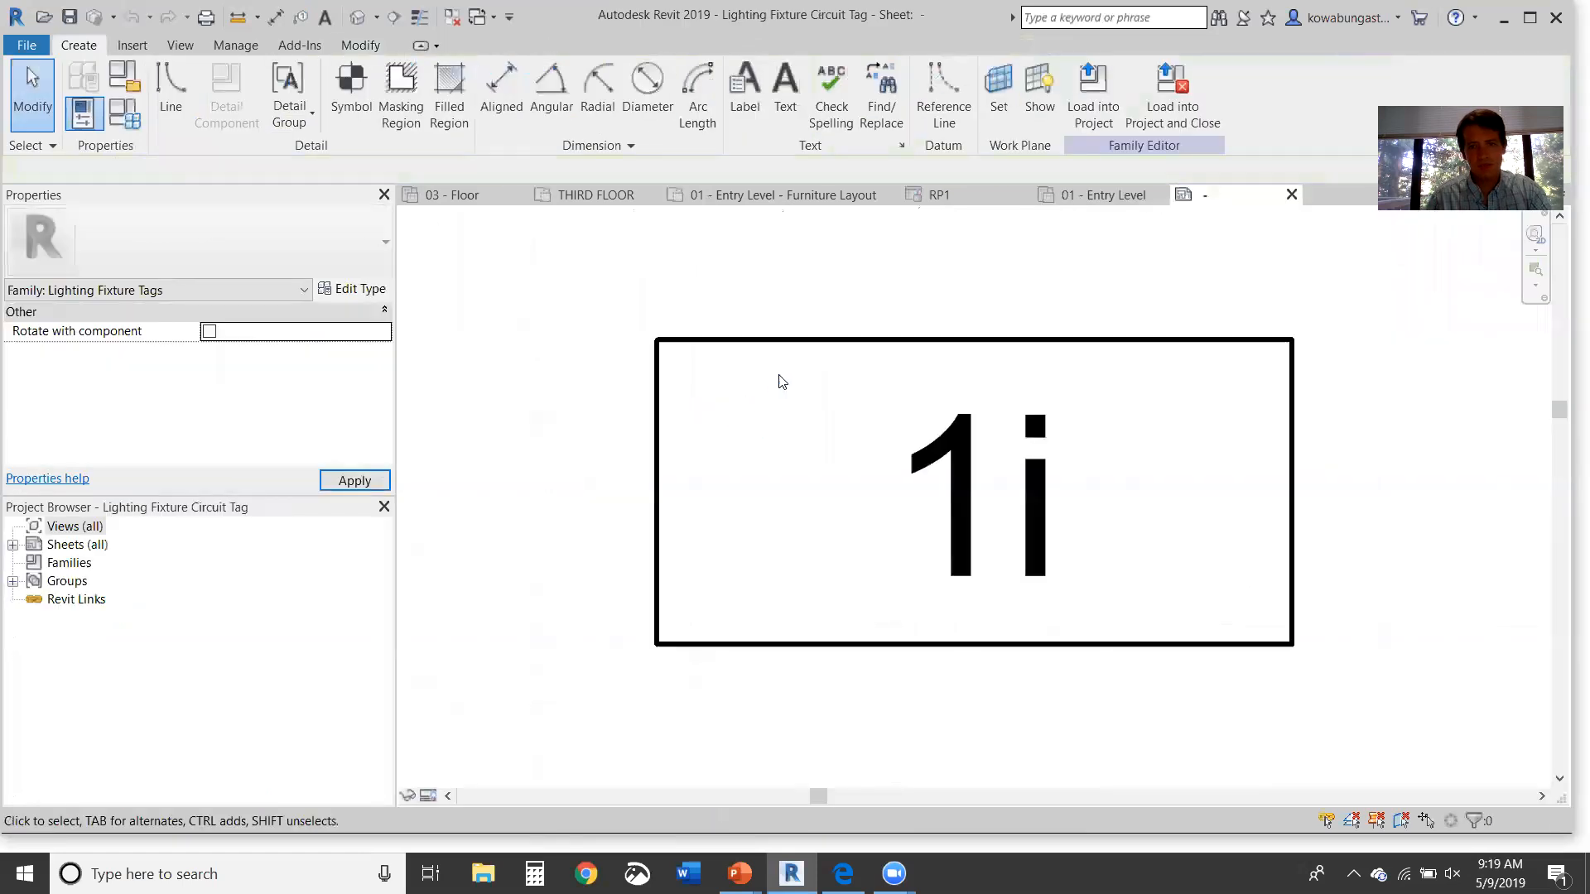
# Step: Add the Switch ID parameter to the tag's 1i label
pyautogui.click(1050, 542)
pyautogui.click(248, 356)
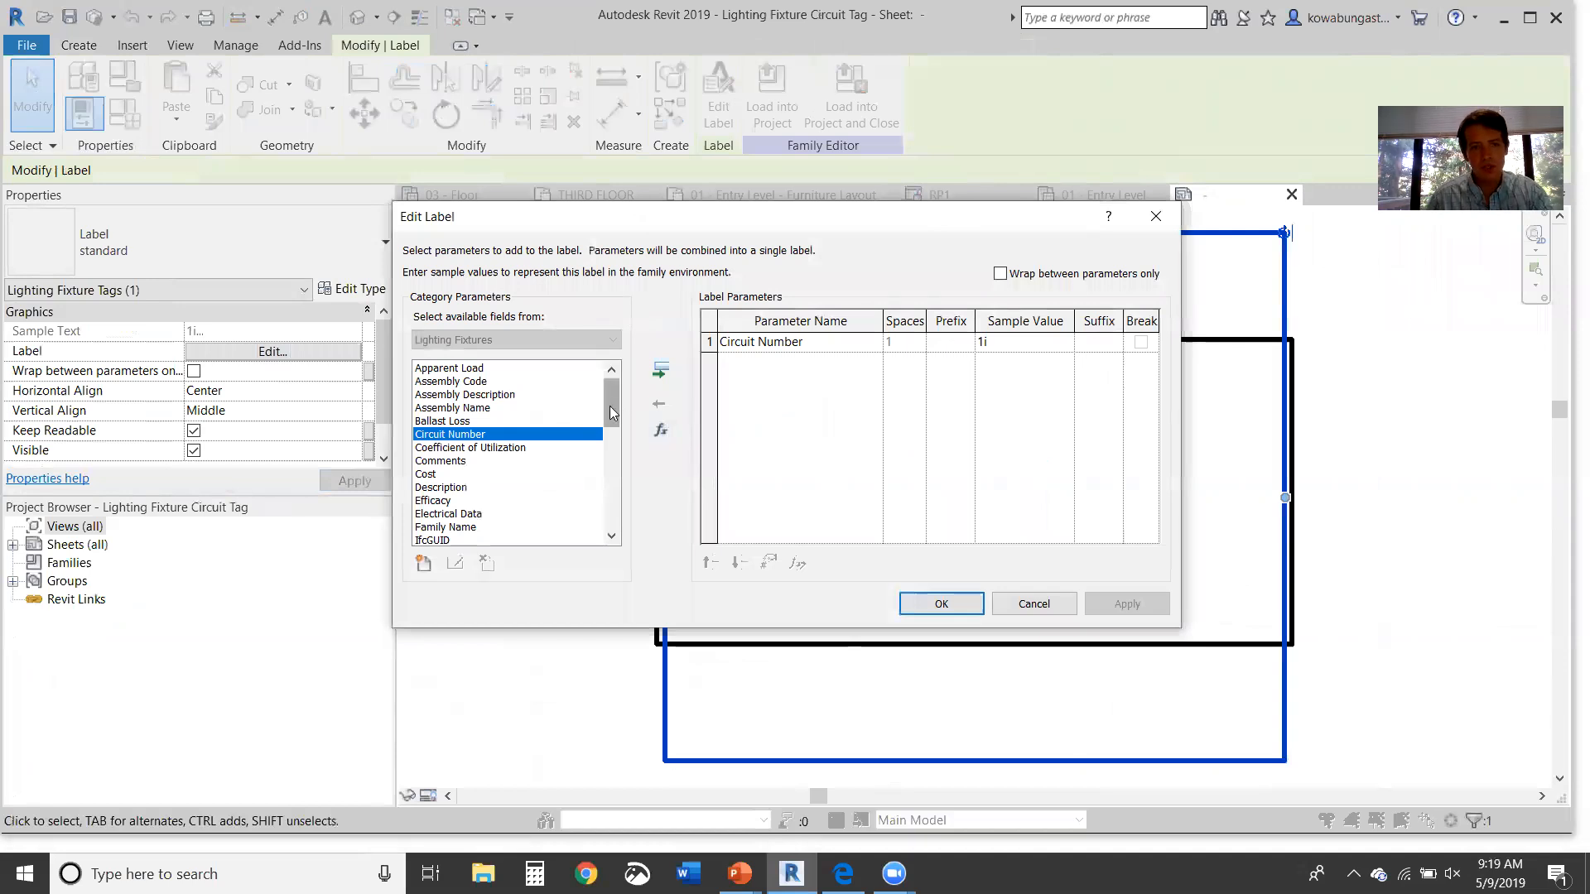
pyautogui.moveTo(611, 413); pyautogui.dragTo(615, 428)
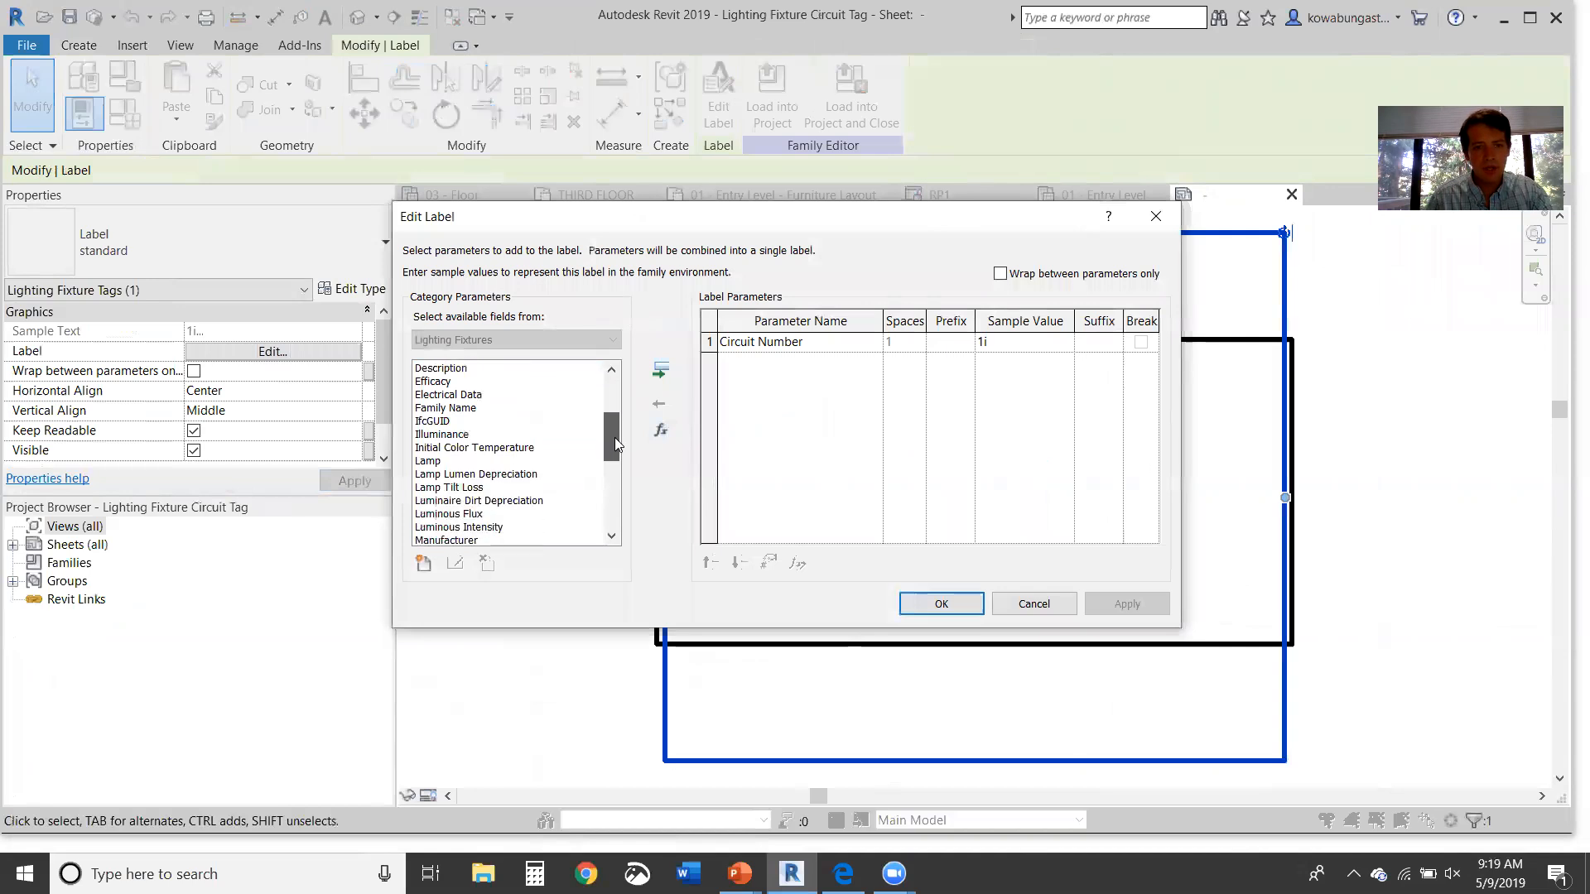
pyautogui.click(616, 531)
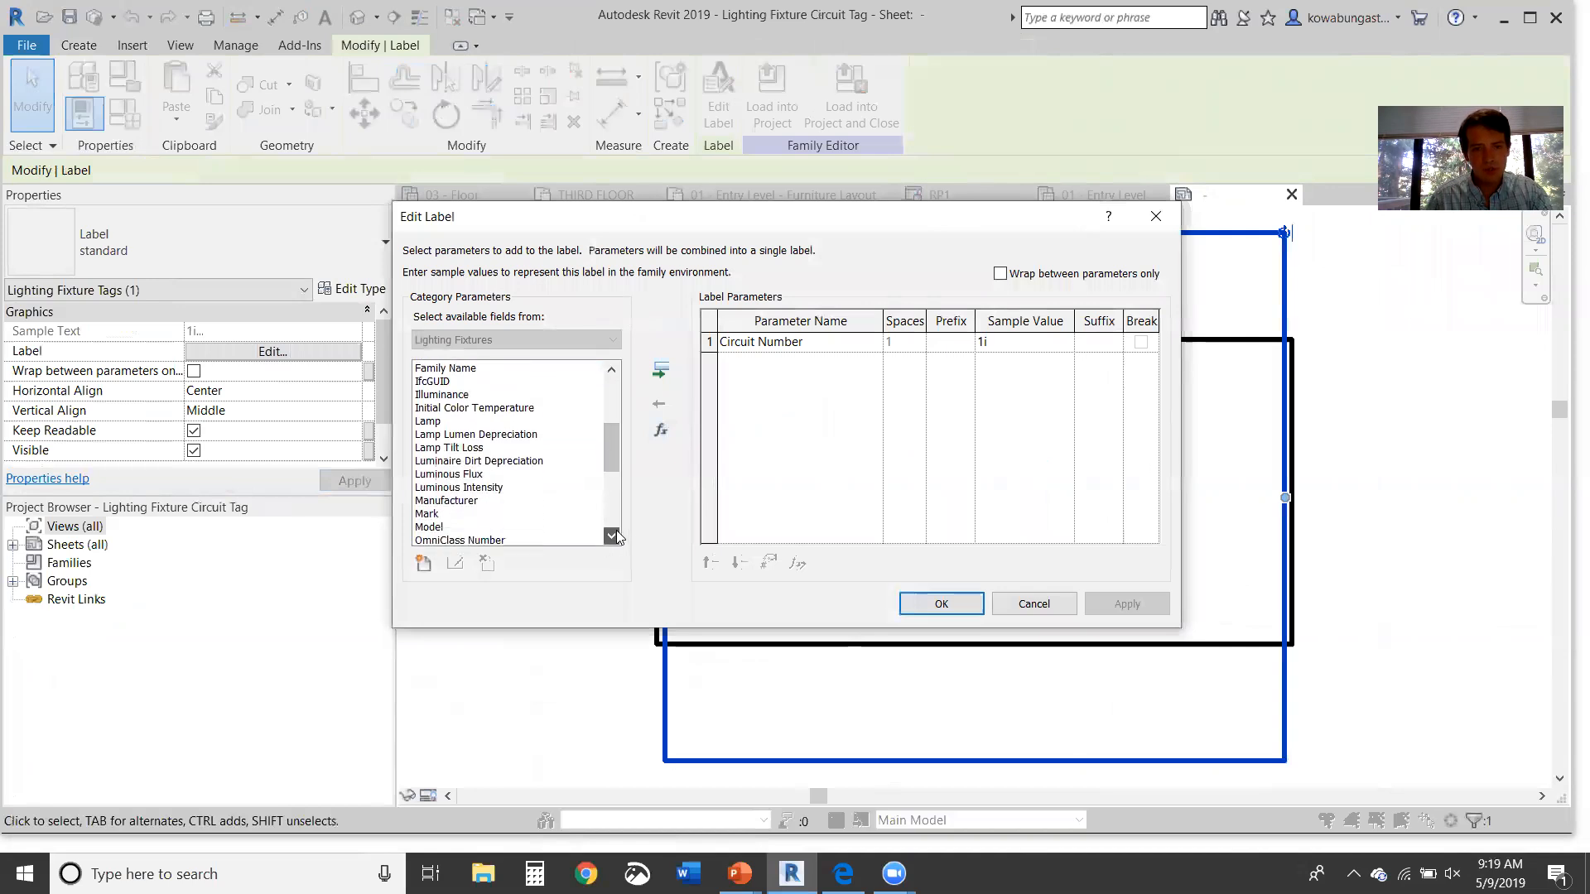
pyautogui.scroll(-4, 616, 529)
pyautogui.click(432, 422)
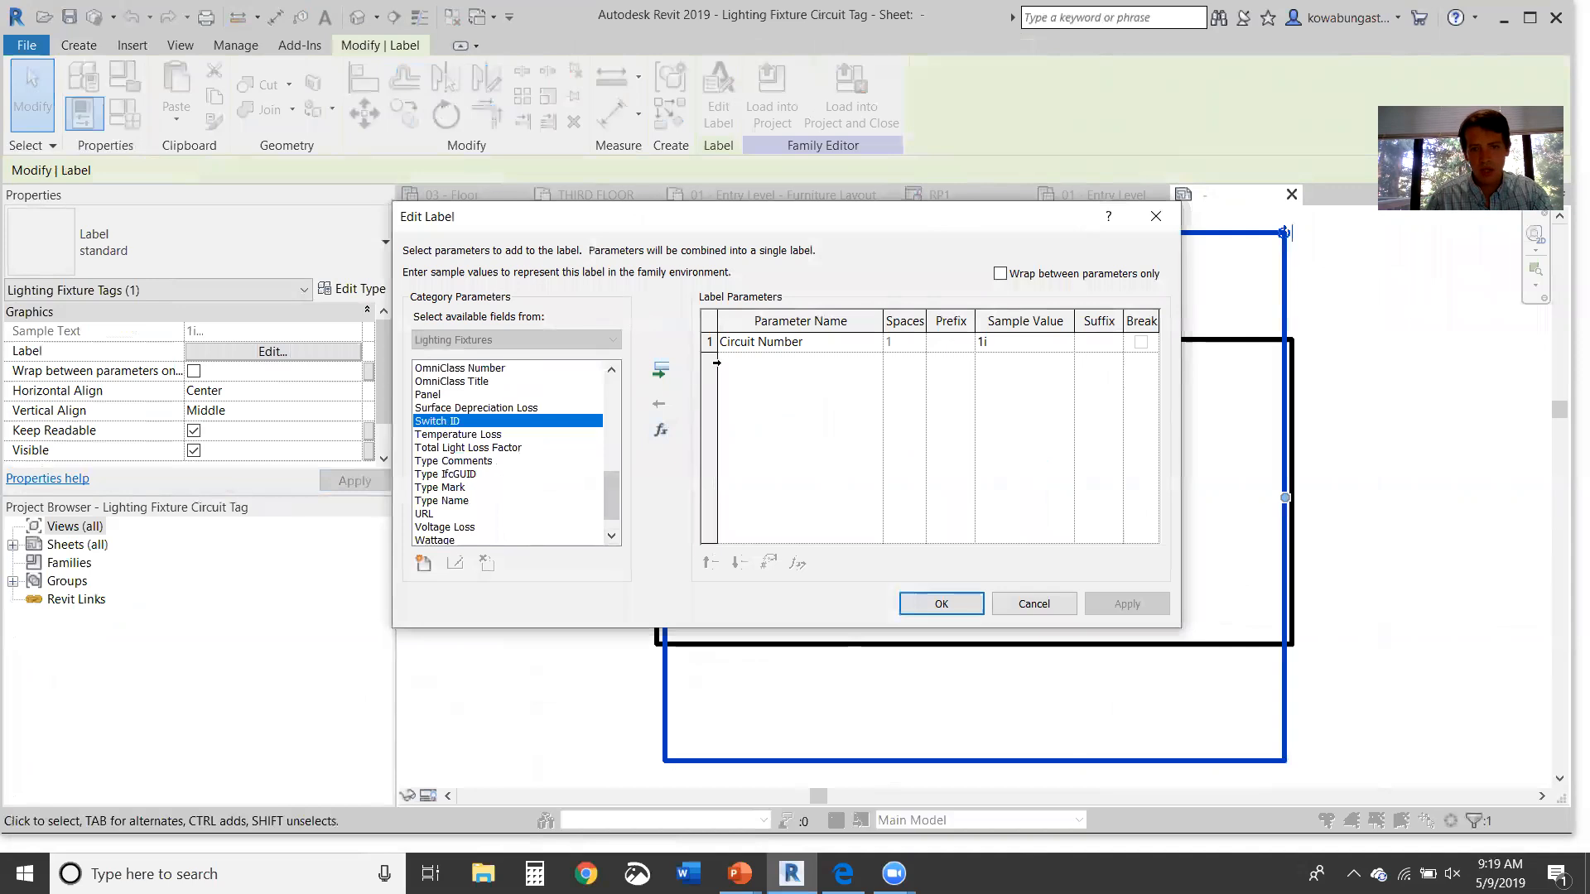
pyautogui.click(661, 371)
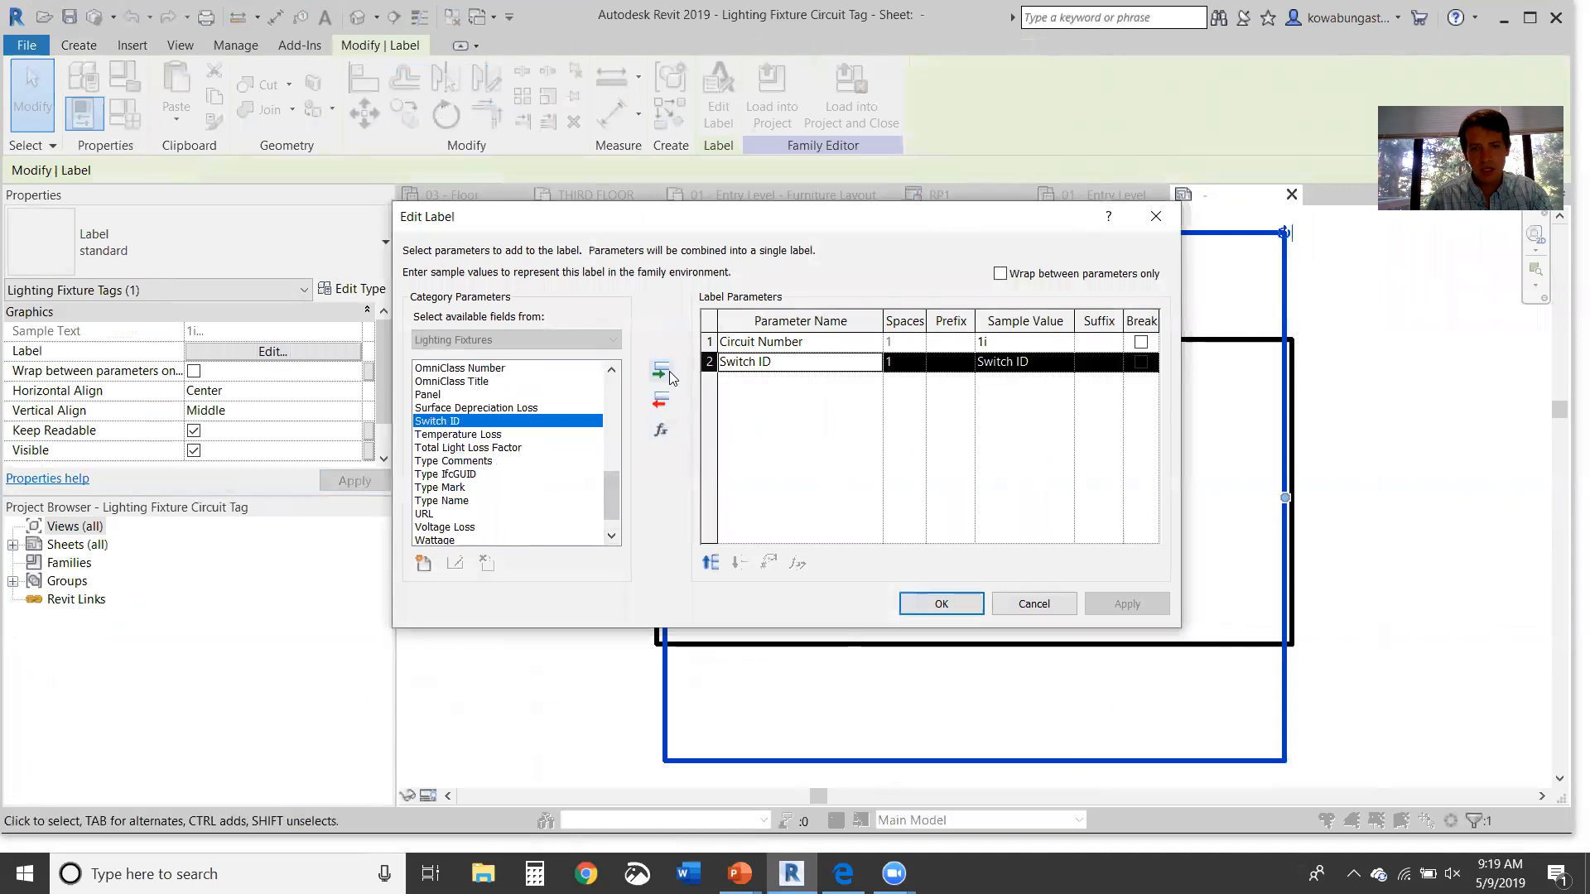
pyautogui.click(941, 603)
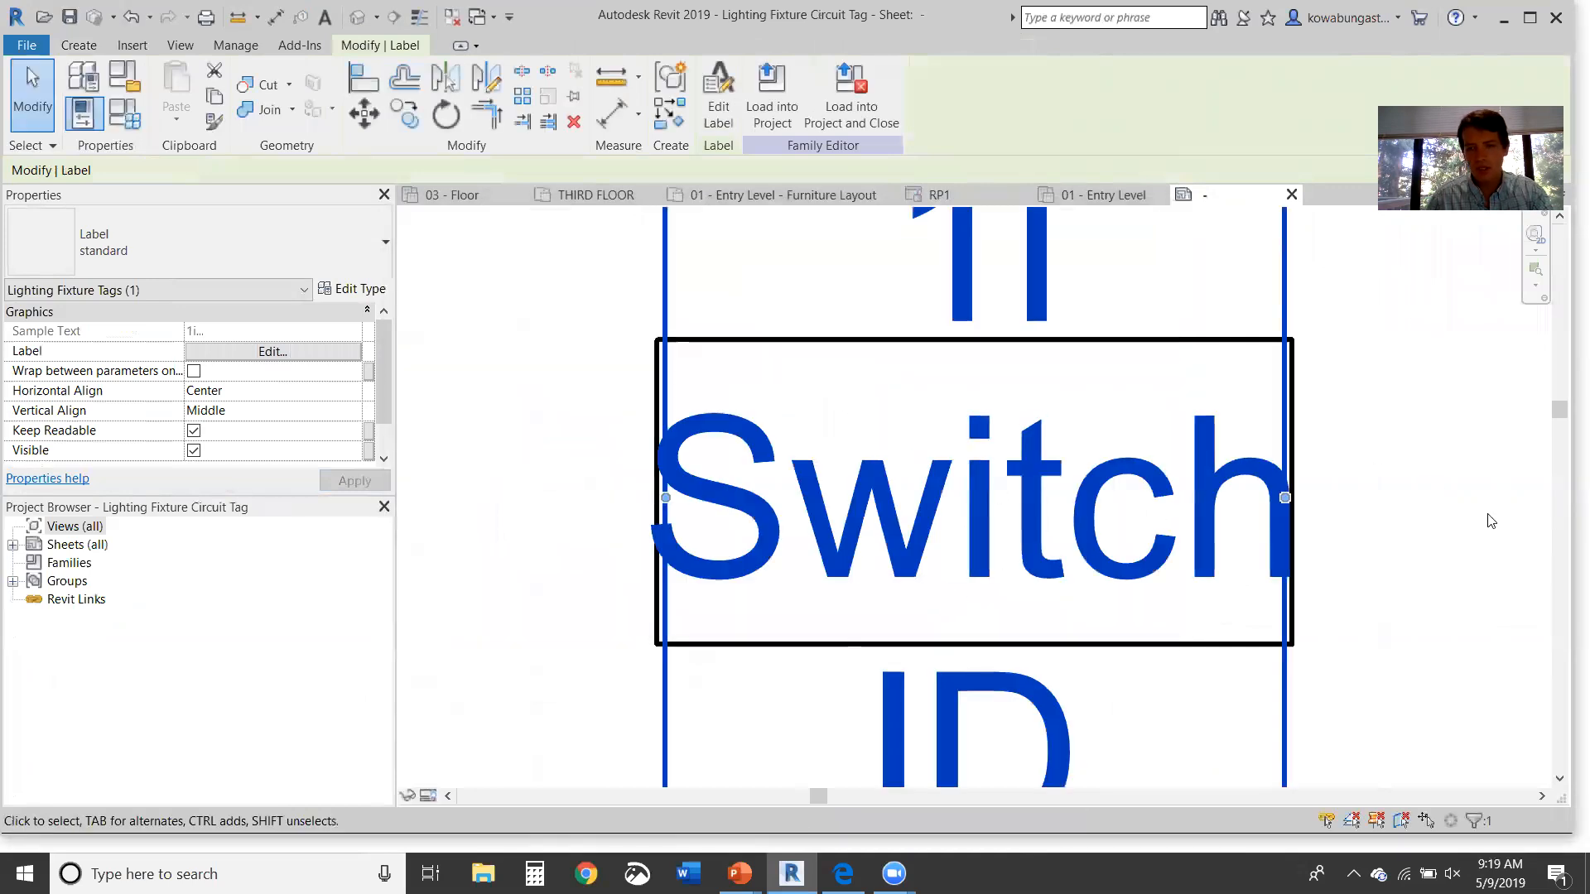
# Step: Widen the "1i Switch ID" label so it fits on one line
pyautogui.click(1445, 502)
pyautogui.scroll(-4, 1445, 502)
pyautogui.click(1077, 507)
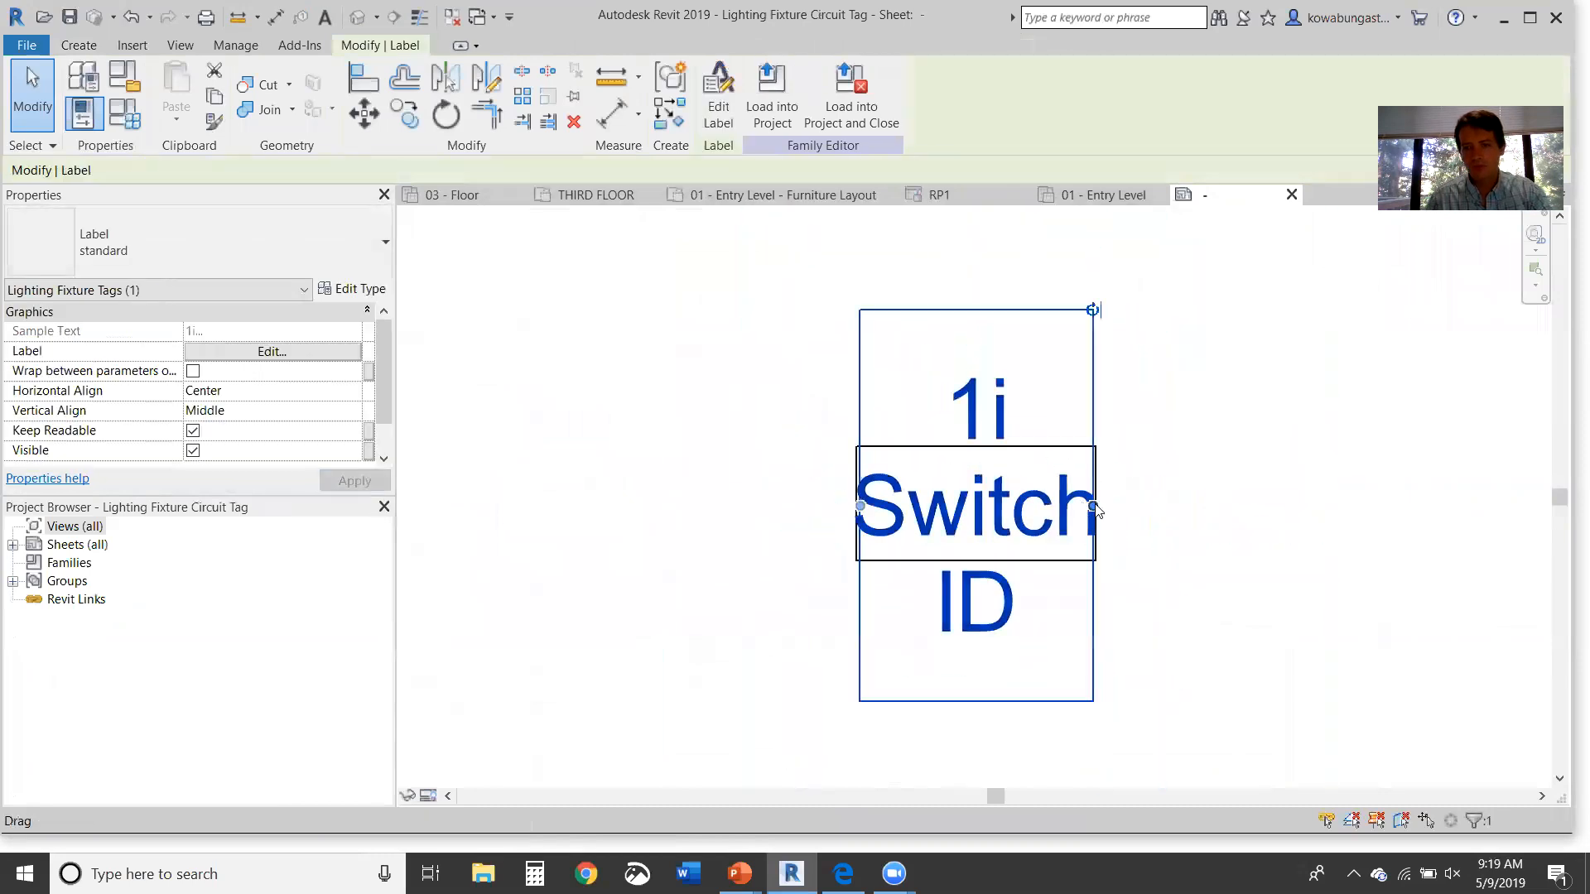
pyautogui.moveTo(1095, 508); pyautogui.dragTo(1322, 506)
pyautogui.click(1299, 380)
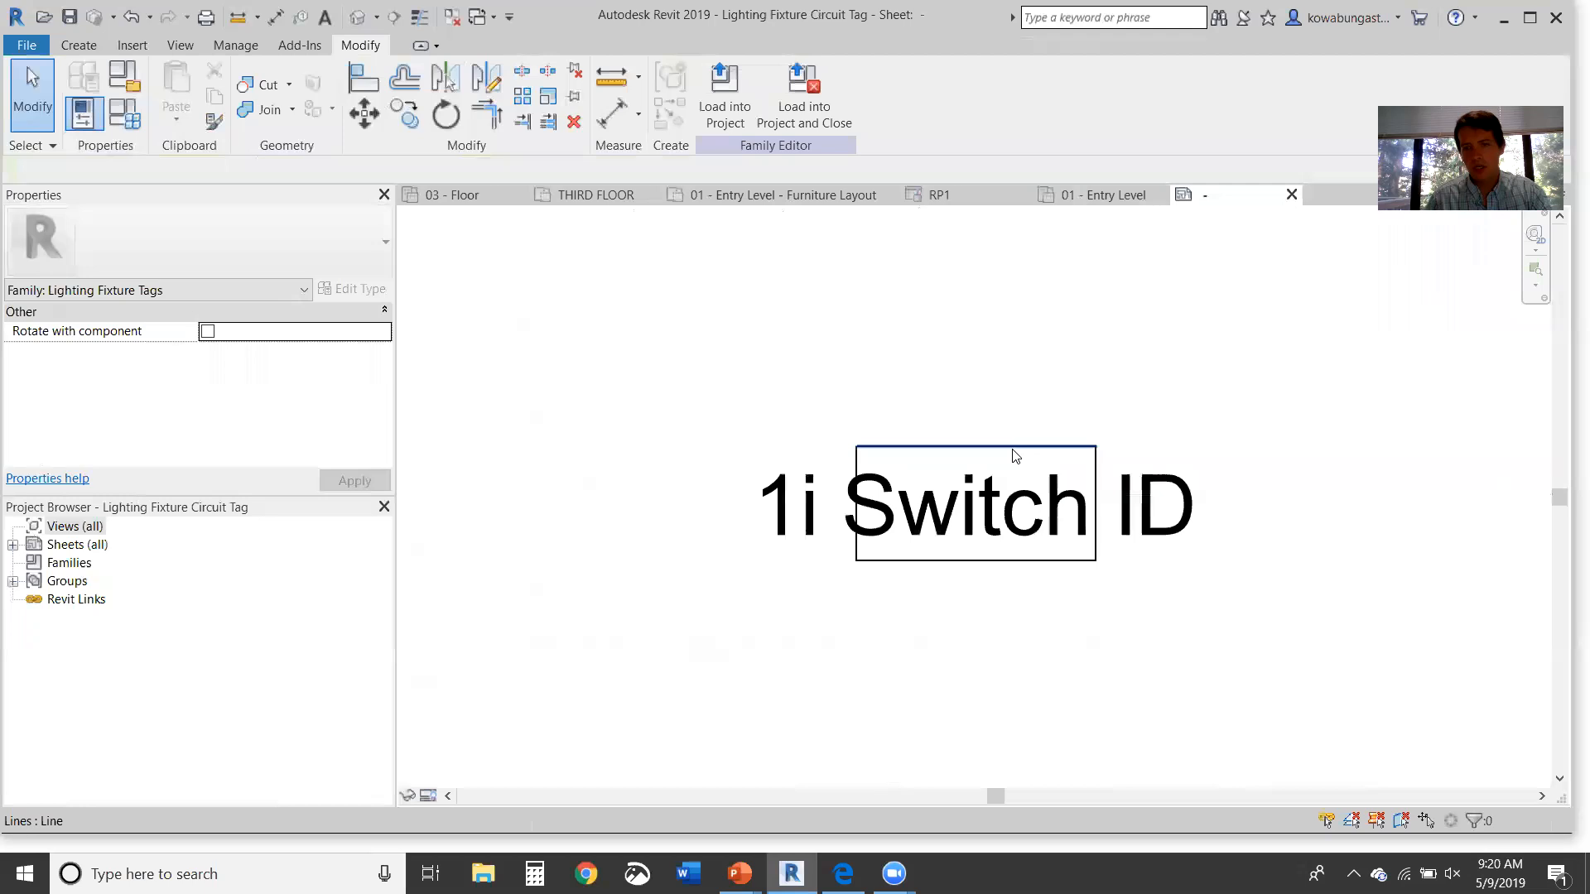
# Step: Load the edited tag family into the project without saving the family file
pyautogui.click(805, 128)
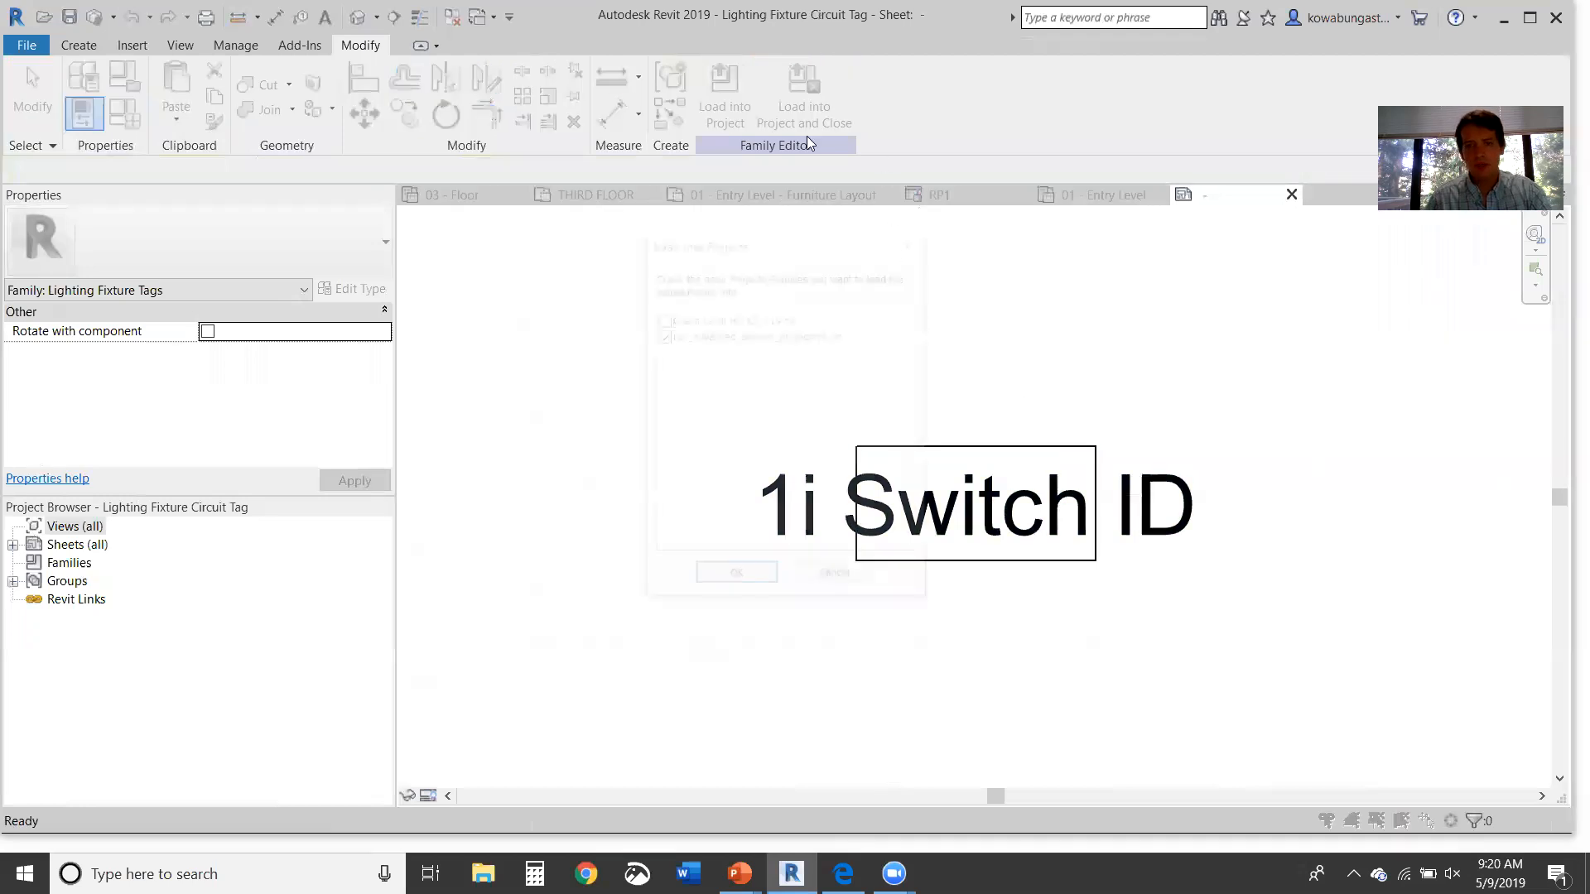
pyautogui.click(736, 578)
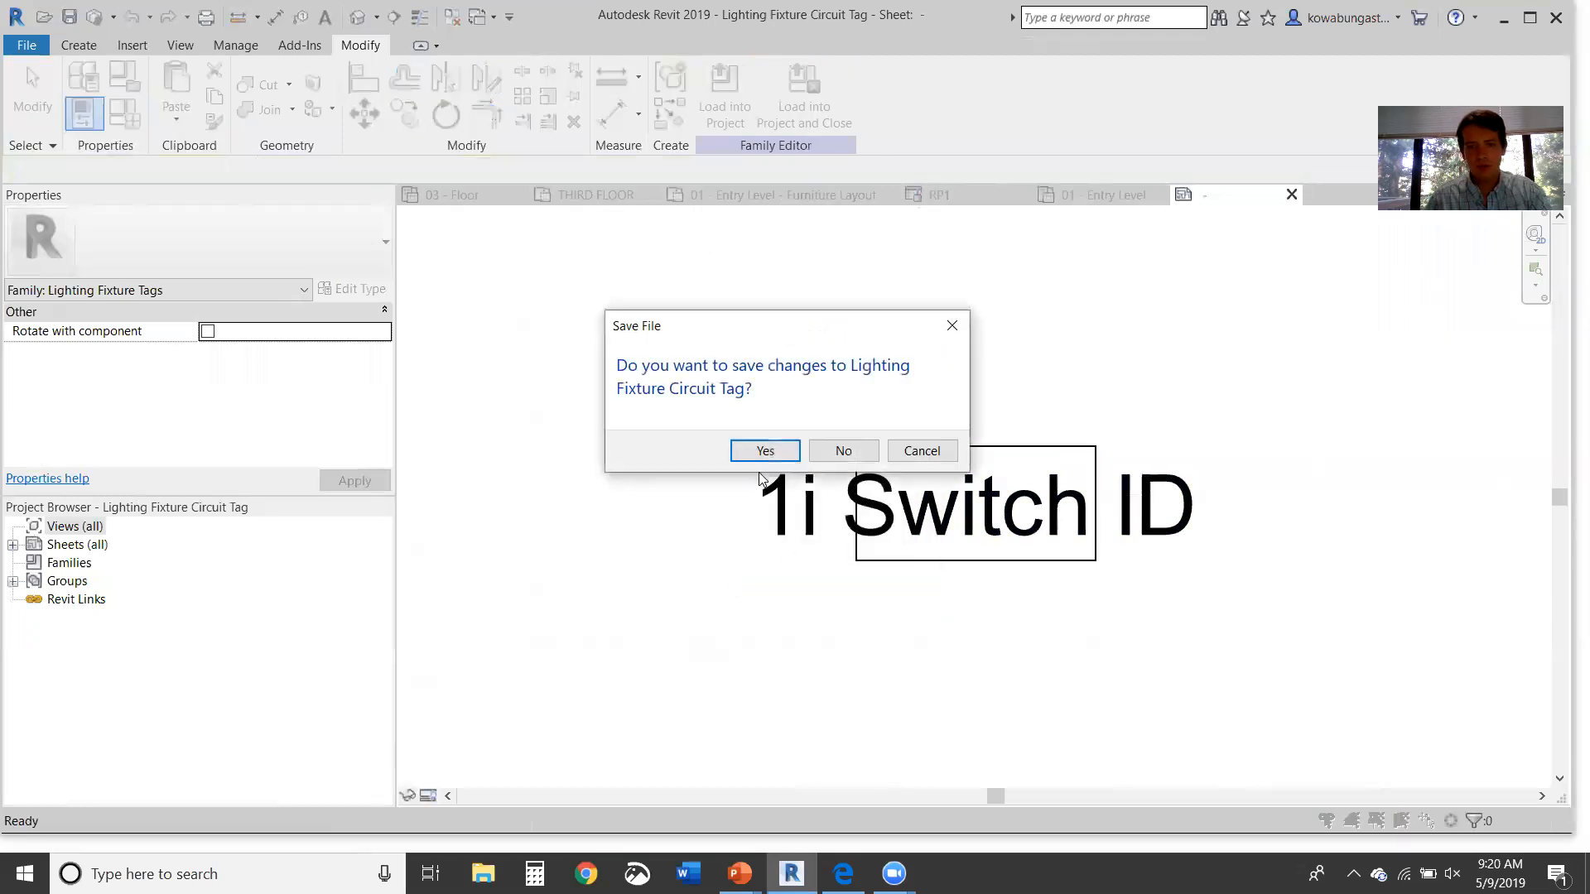
pyautogui.click(766, 451)
pyautogui.click(853, 452)
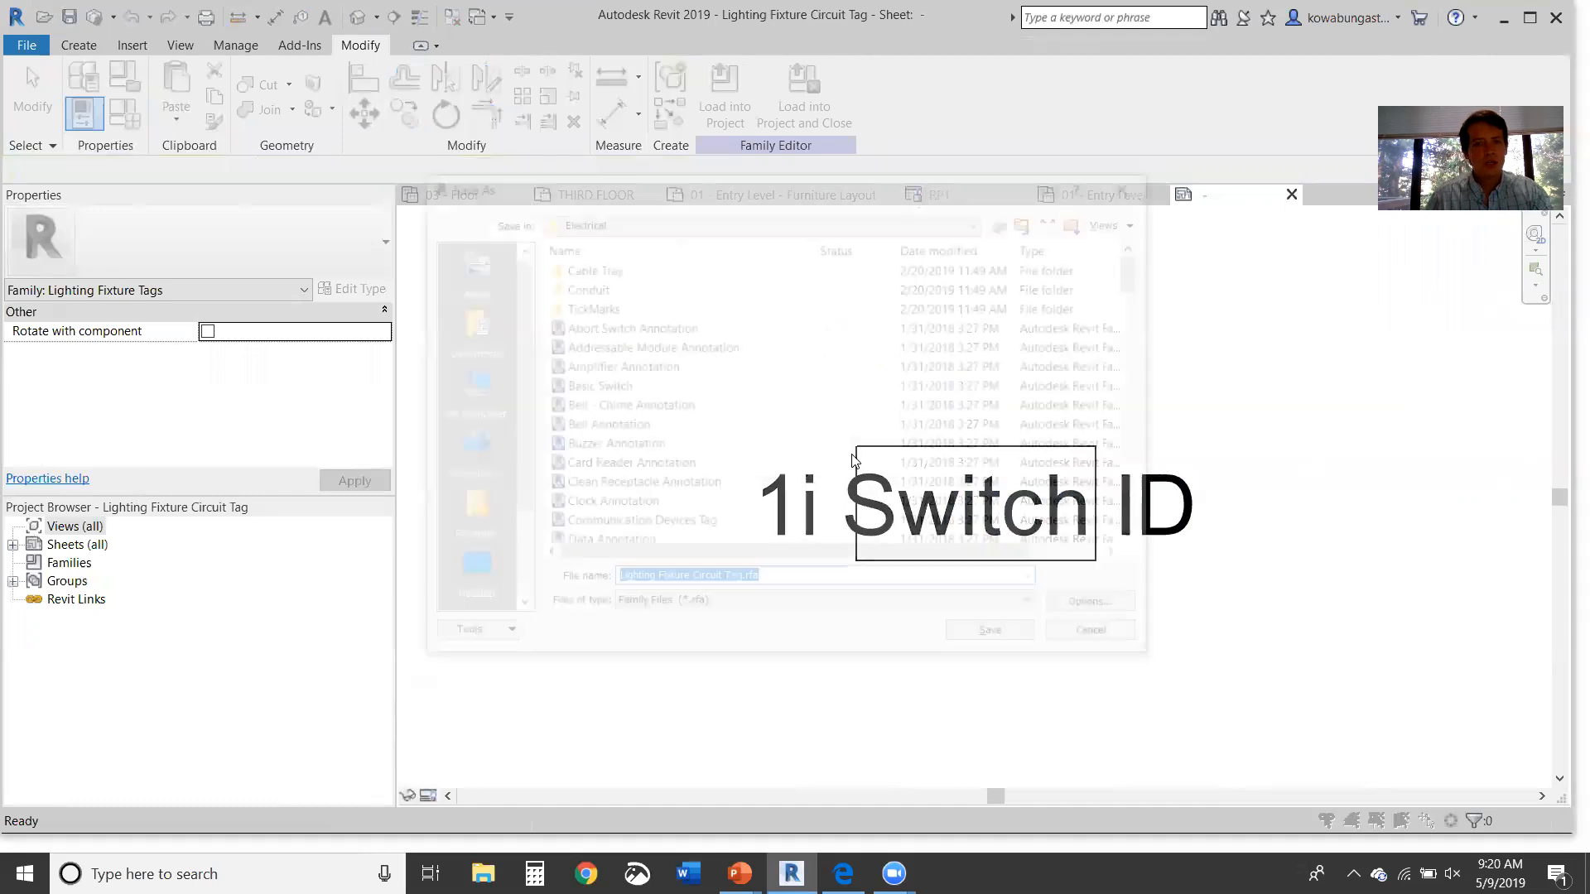
pyautogui.click(1114, 637)
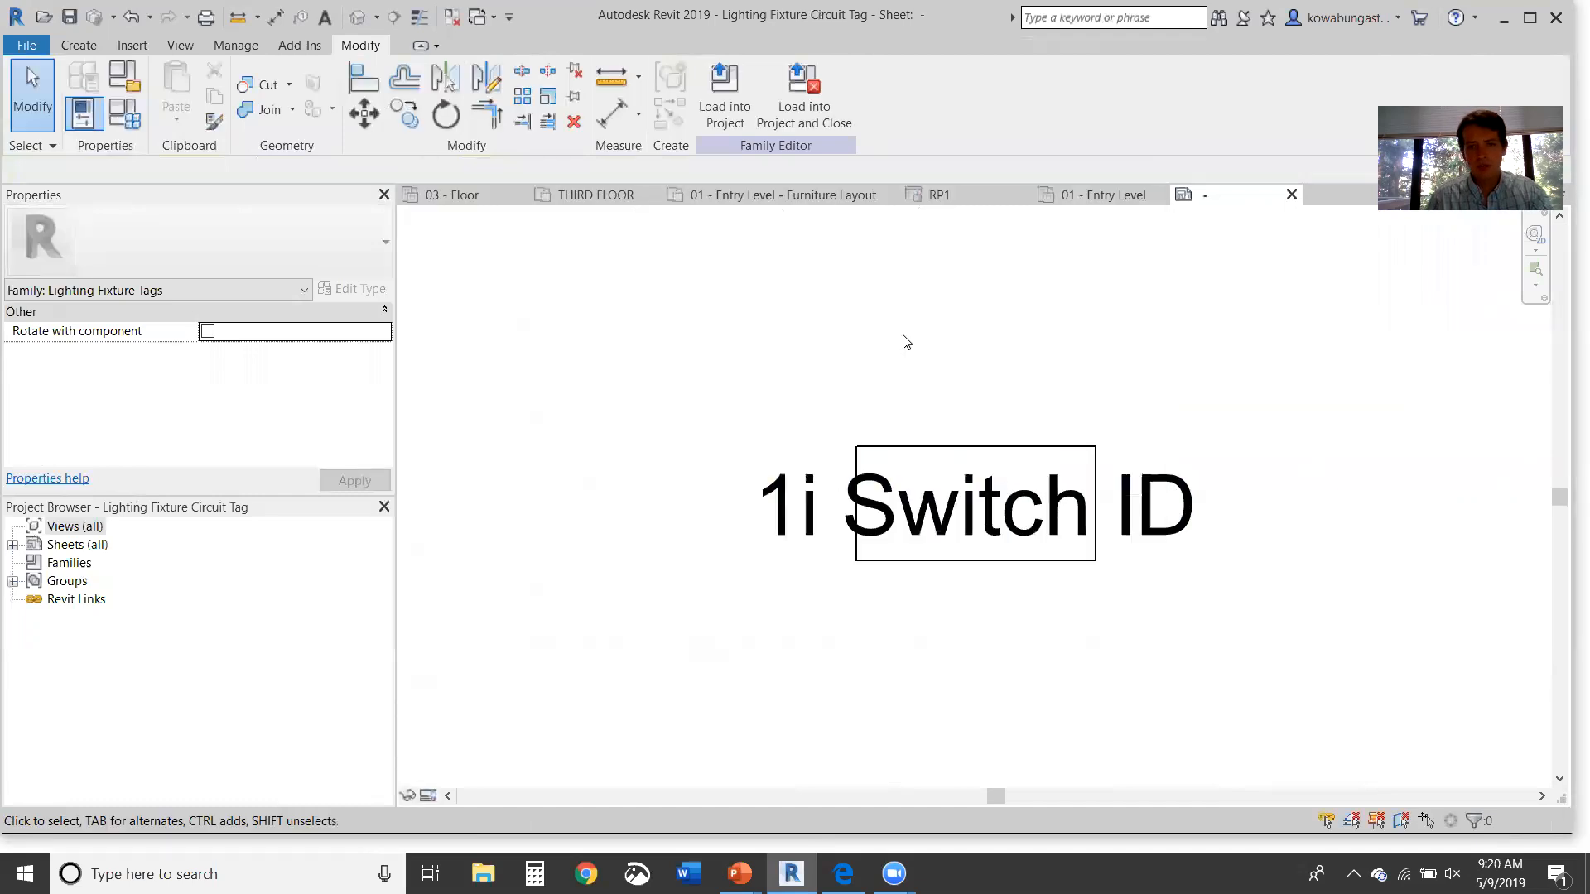
pyautogui.click(824, 109)
pyautogui.click(727, 582)
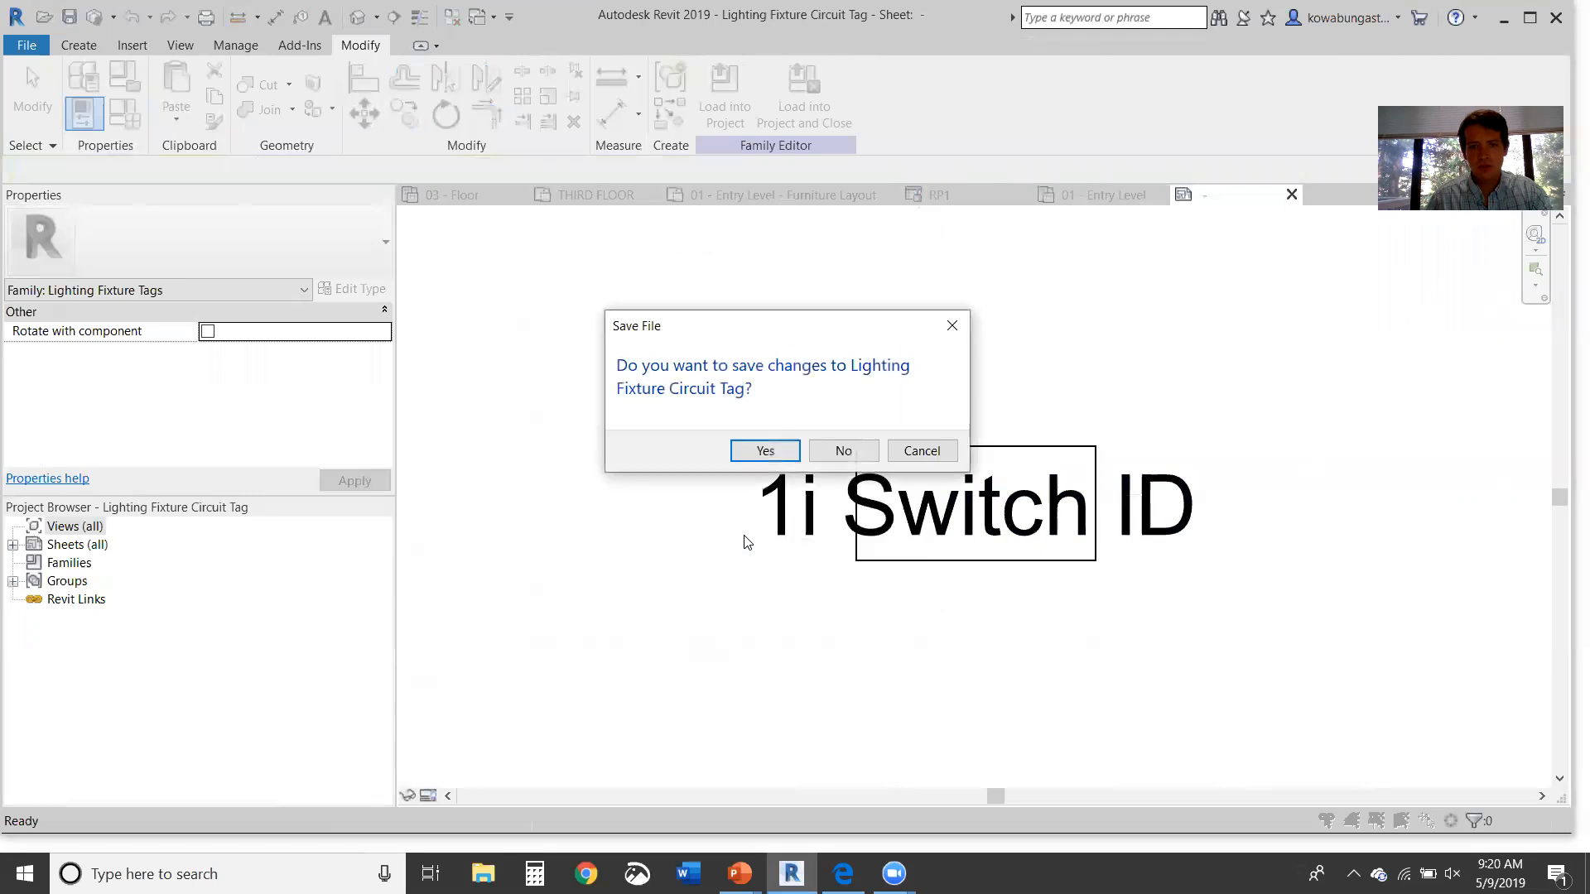
pyautogui.click(840, 450)
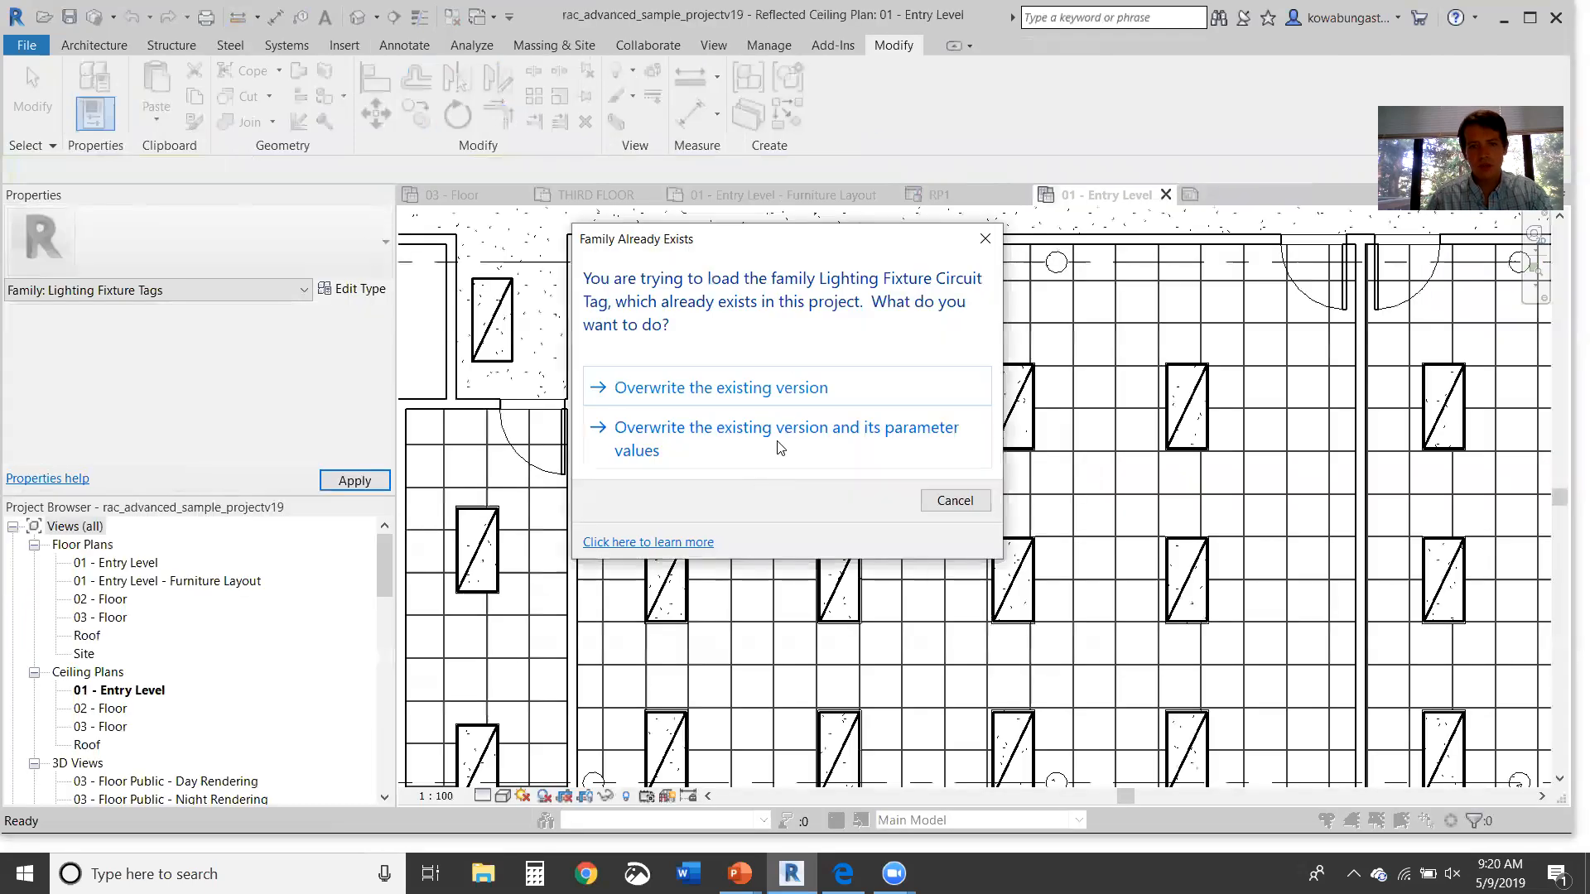
# Step: Overwrite the existing tag family and its parameter values, then check the tagged troffer
pyautogui.click(793, 450)
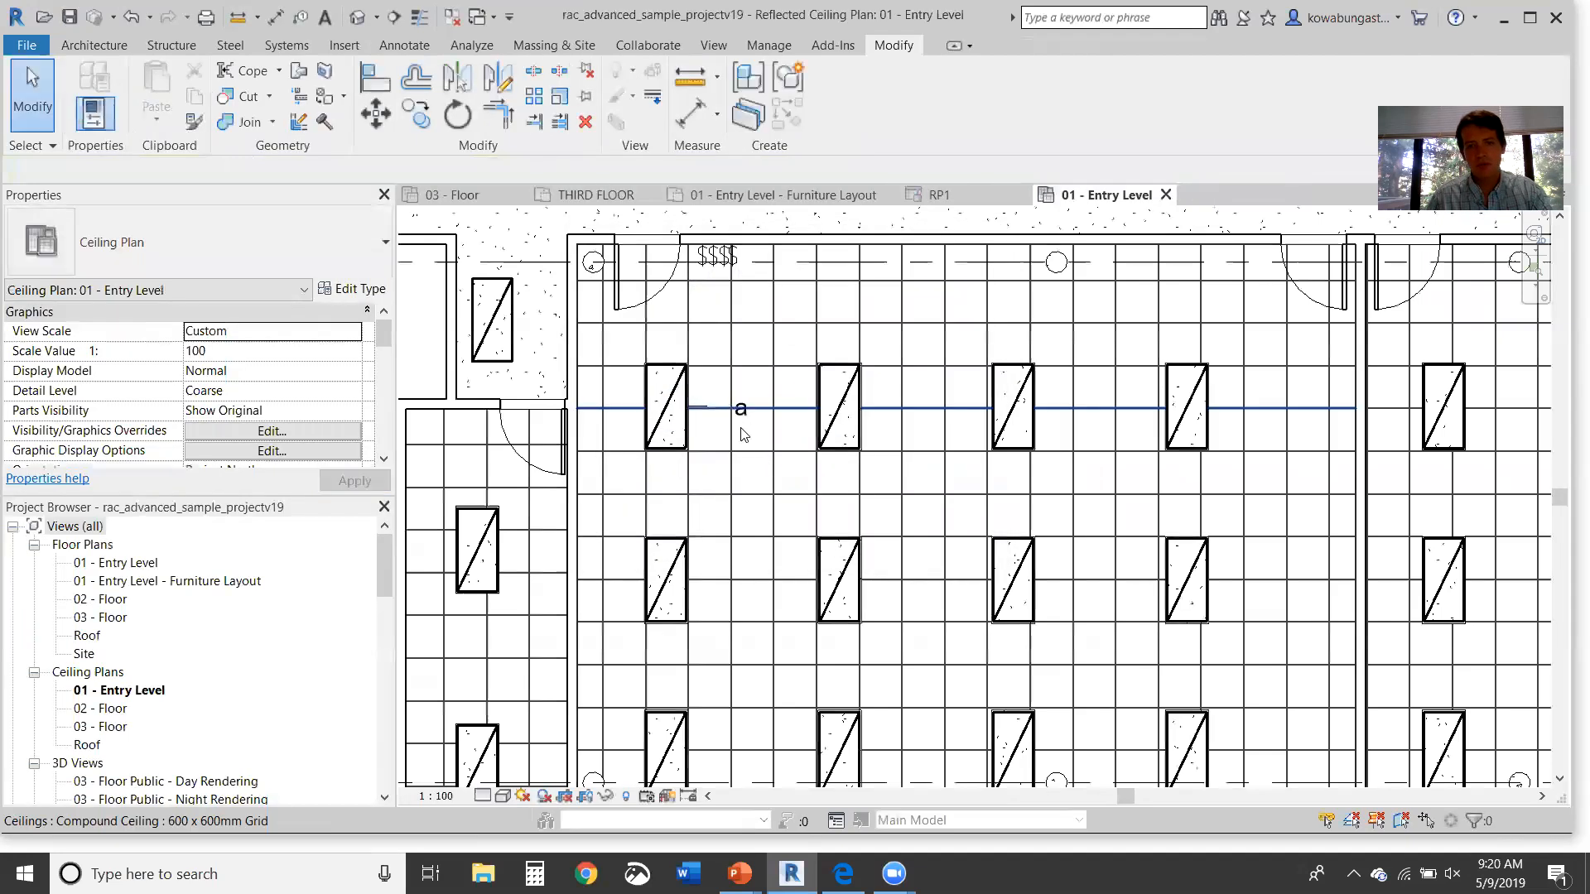
pyautogui.scroll(4, 741, 410)
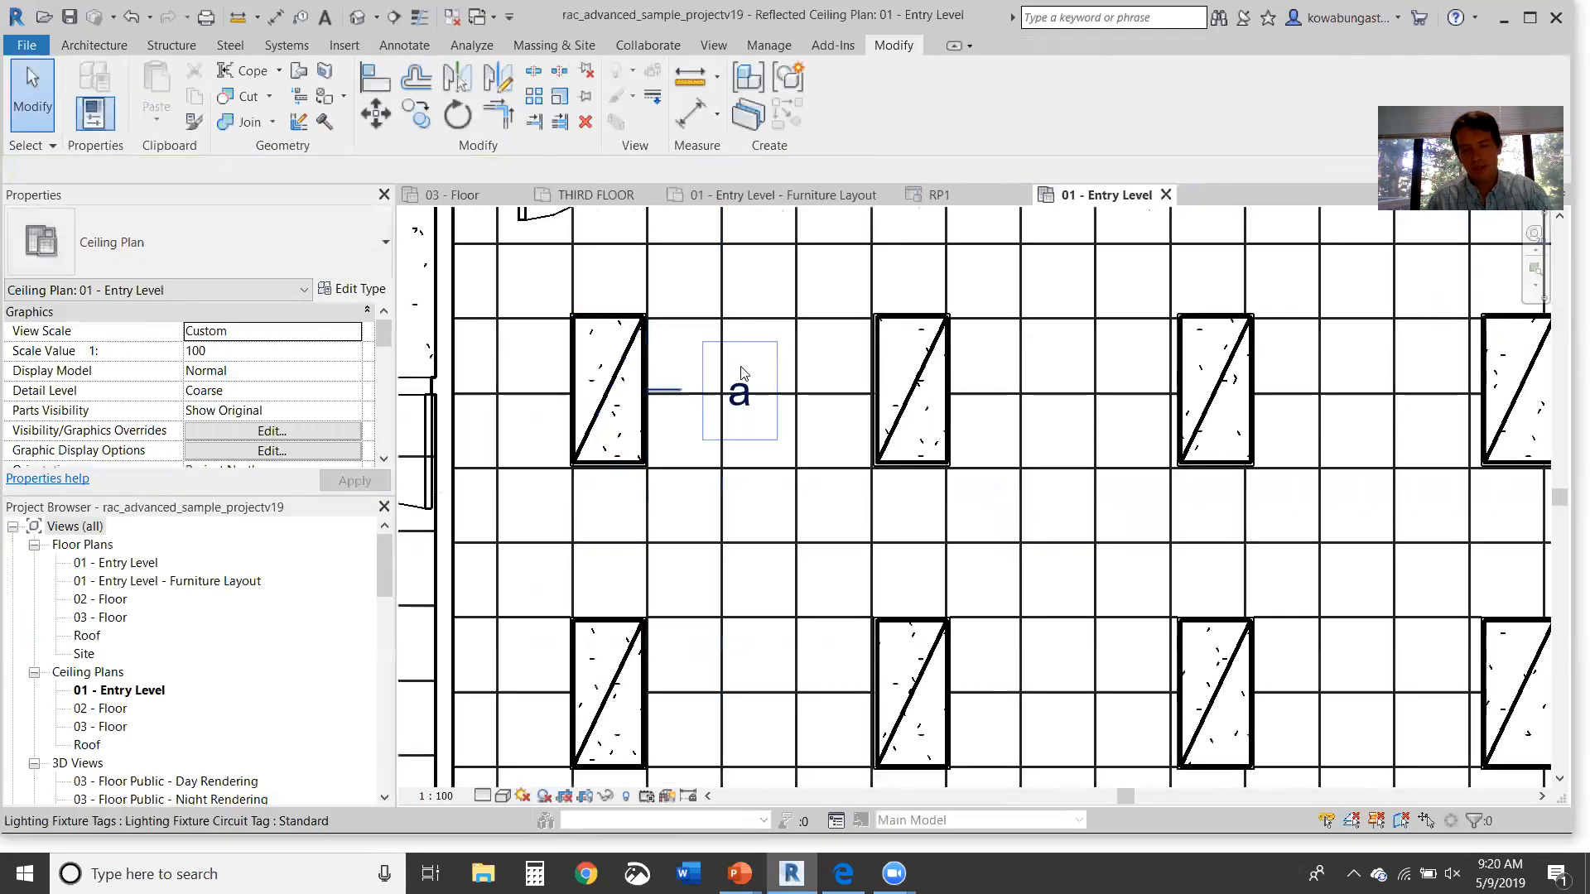
pyautogui.scroll(-2, 744, 382)
pyautogui.click(648, 356)
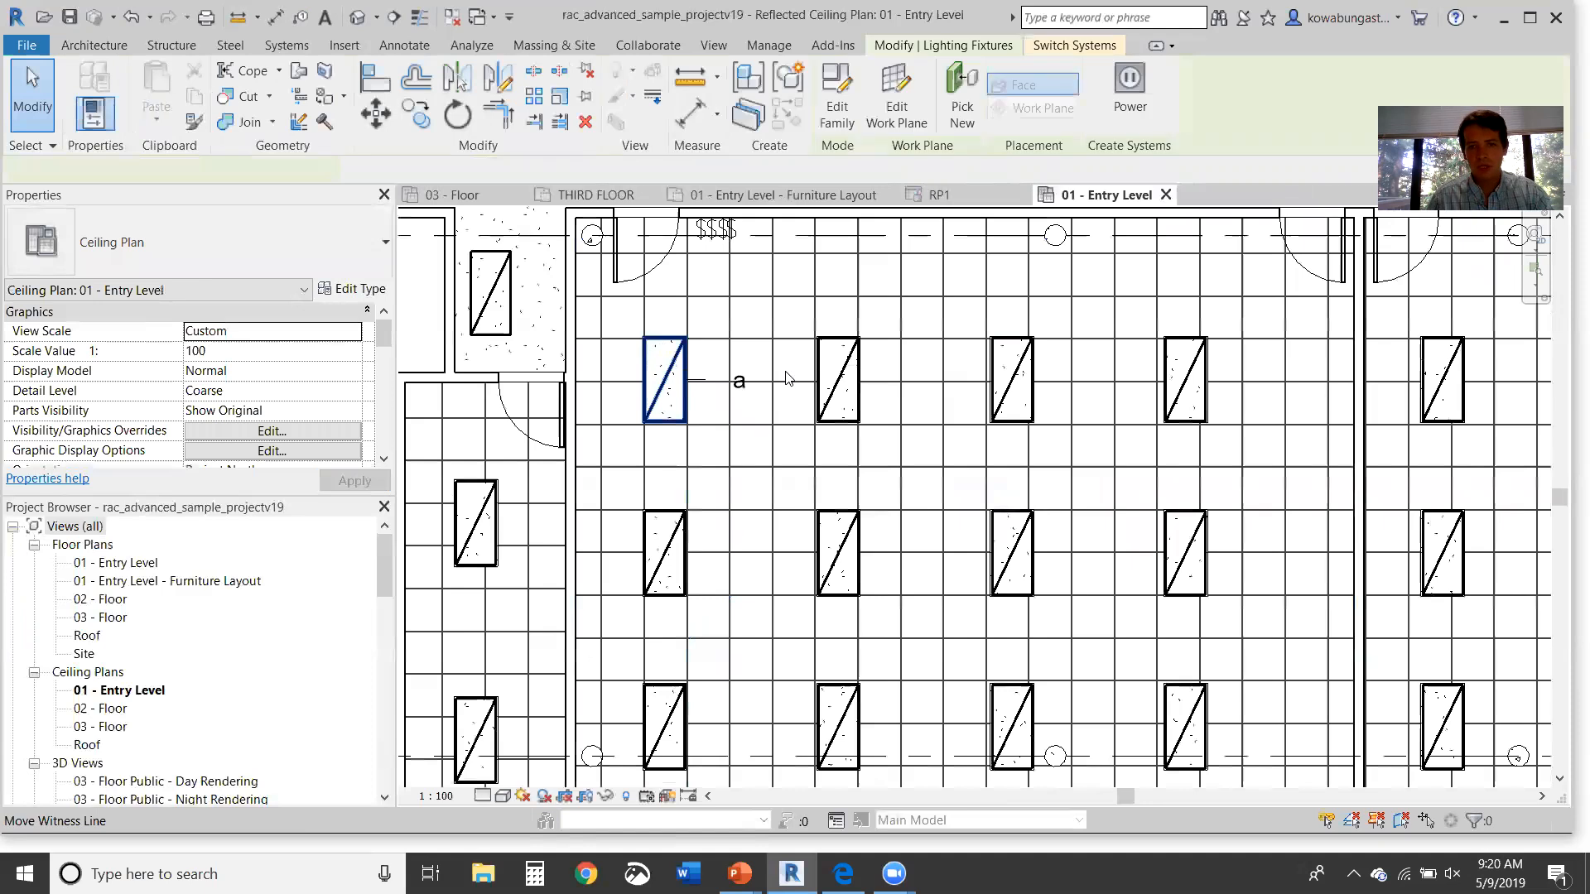
pyautogui.click(629, 323)
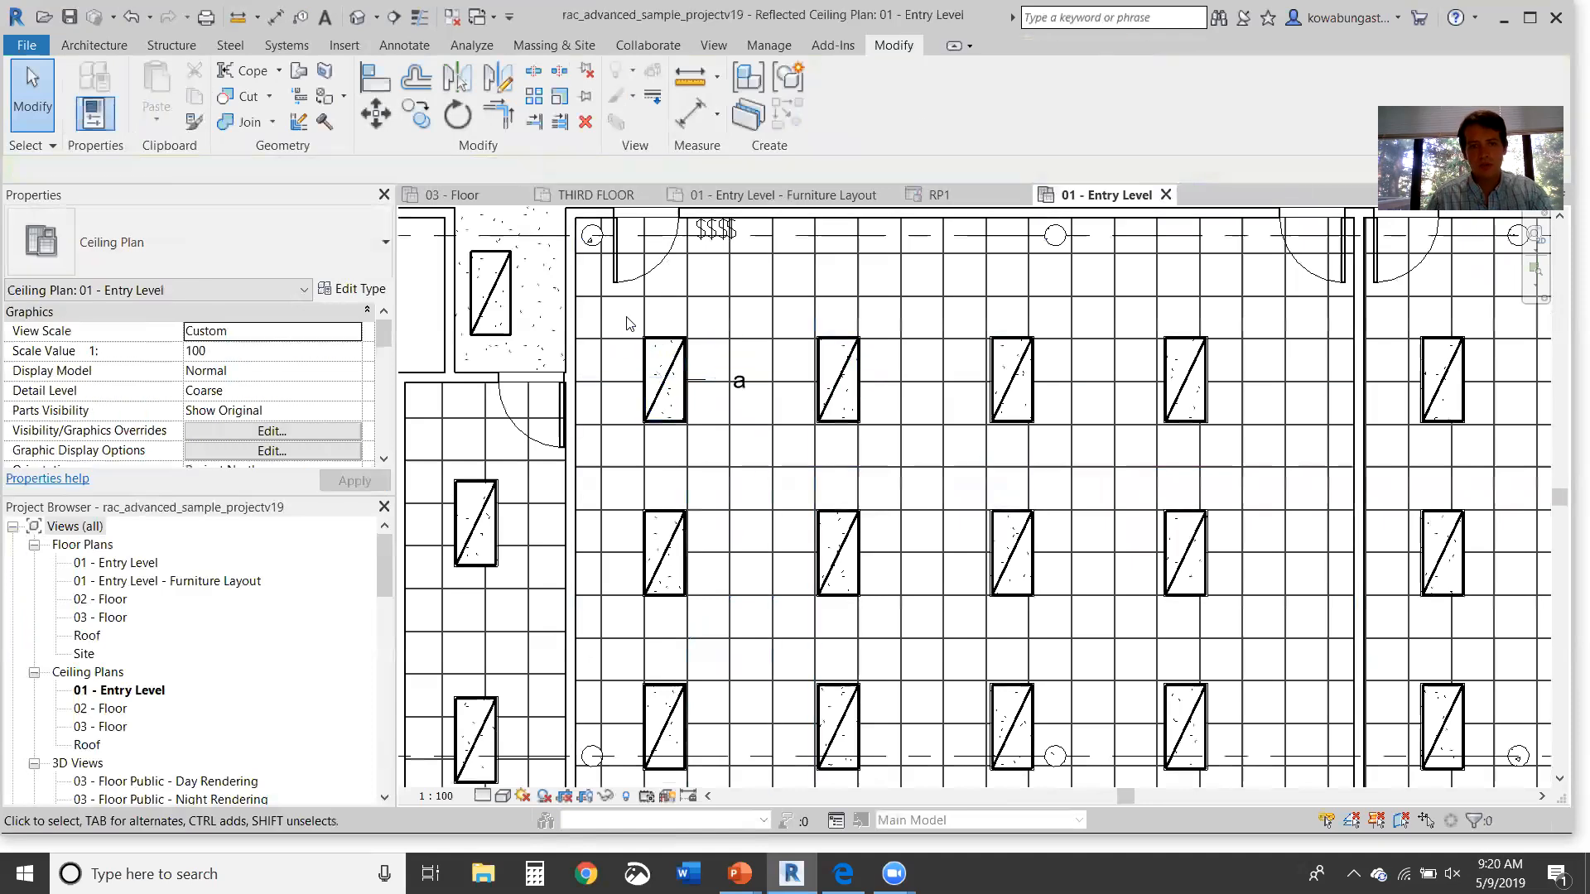
# Step: Window-select across the room and filter out structural columns, keeping only the fixture tag
pyautogui.moveTo(732, 670); pyautogui.dragTo(1039, 689)
pyautogui.moveTo(1037, 701); pyautogui.dragTo(1039, 689, button='middle')
pyautogui.moveTo(1038, 688); pyautogui.dragTo(1038, 684)
pyautogui.moveTo(1039, 688); pyautogui.dragTo(1038, 684, button='middle')
pyautogui.moveTo(1038, 685); pyautogui.dragTo(1229, 767)
pyautogui.click(835, 91)
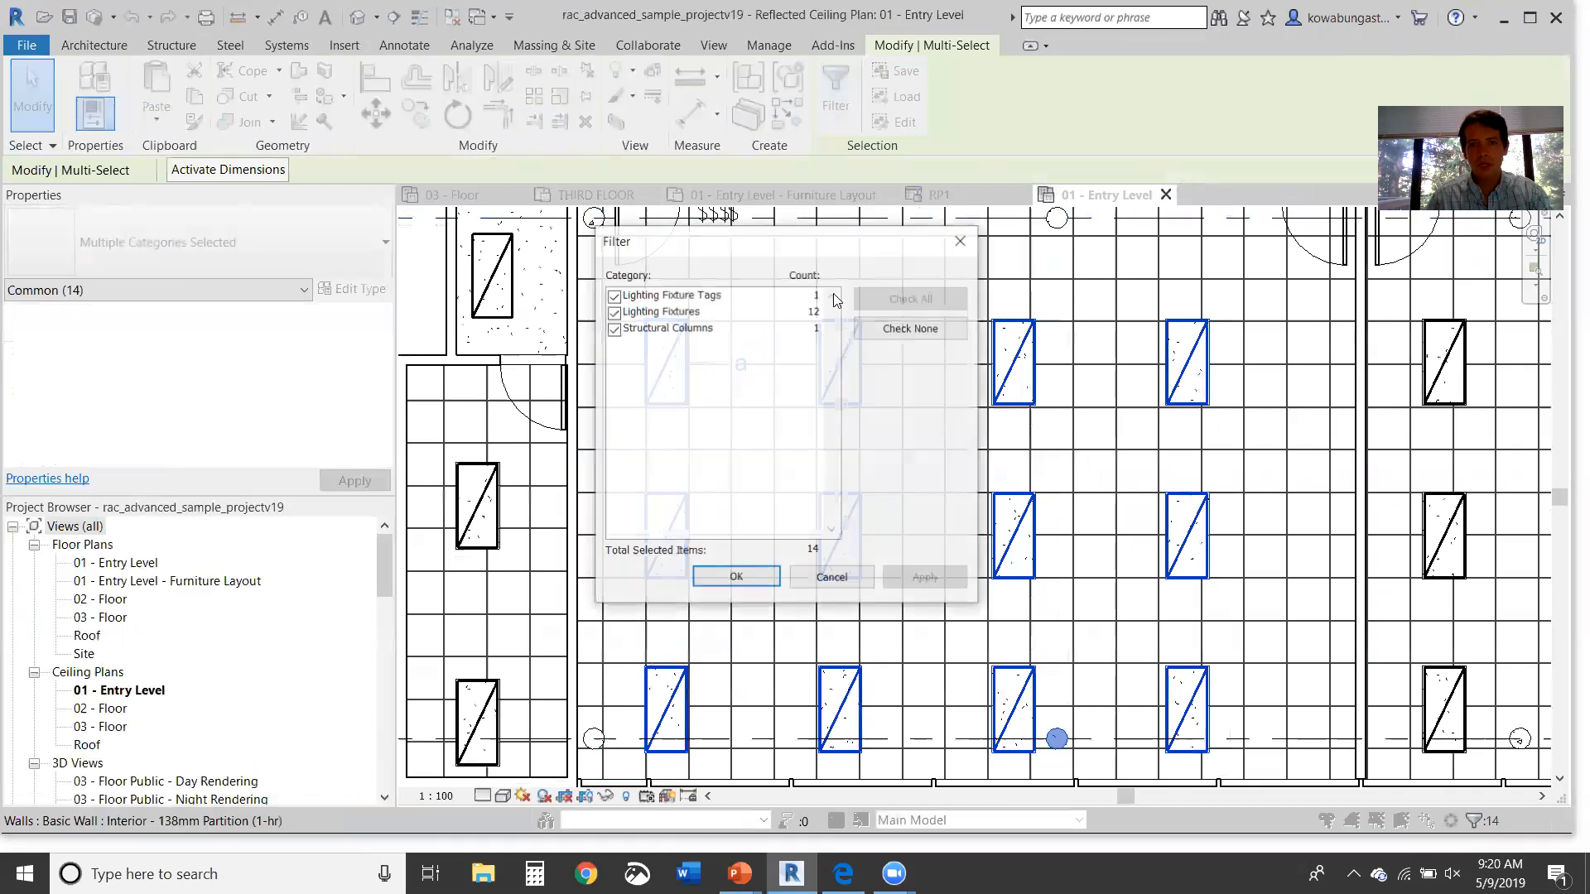
pyautogui.click(614, 330)
pyautogui.click(736, 578)
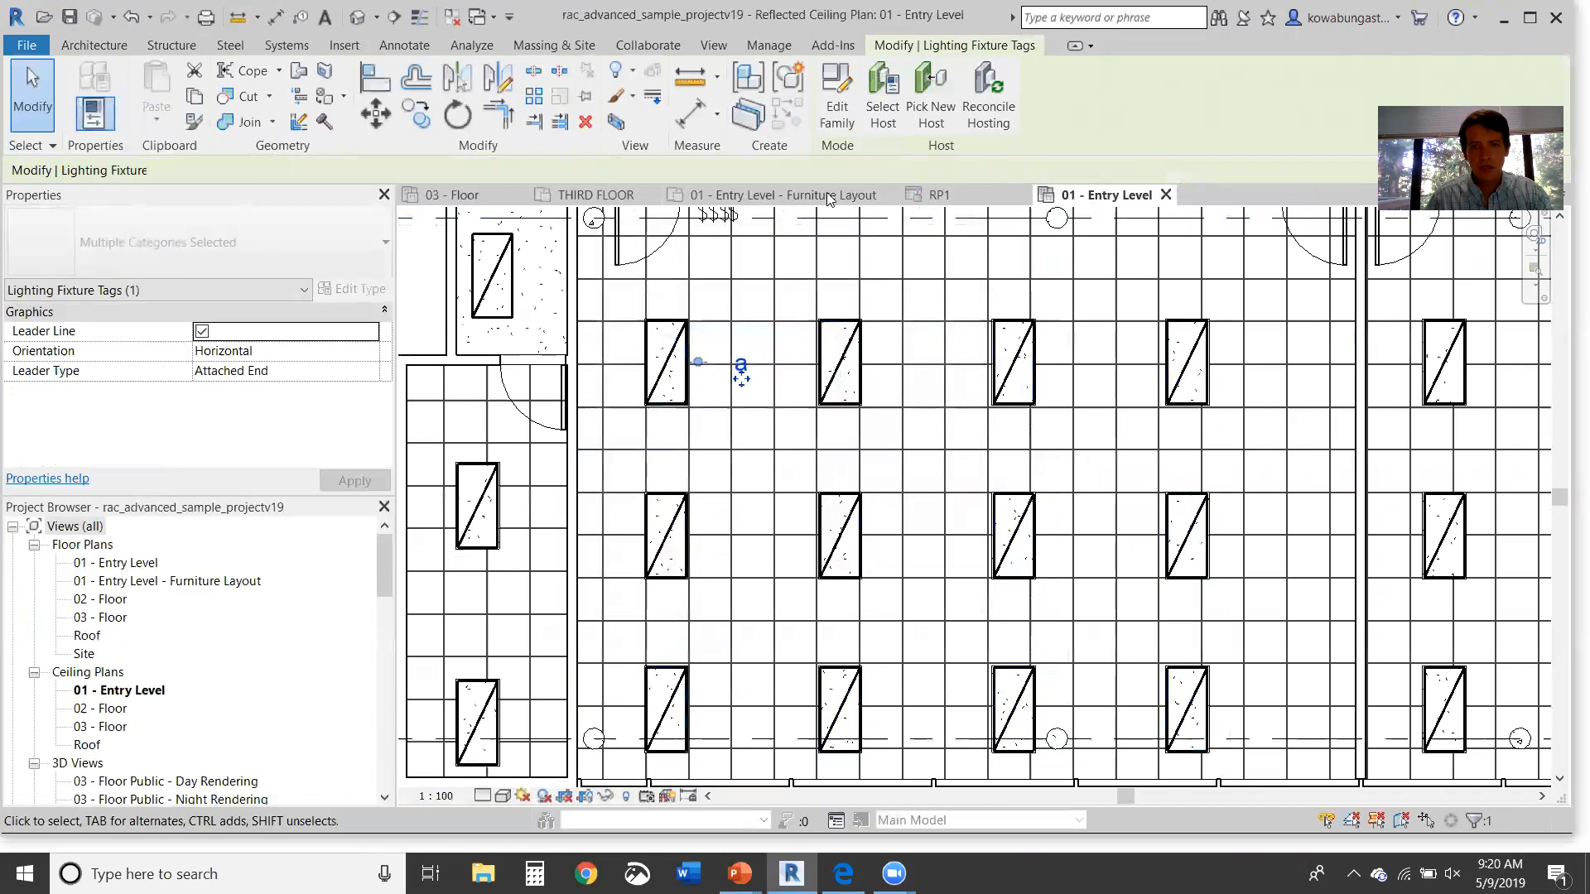
pyautogui.press('Escape')
# Step: Select the twelve troffers and put them on a new power circuit from panel DP1
pyautogui.click(670, 377)
pyautogui.keyDown('ctrl'); pyautogui.click(840, 364); pyautogui.keyUp('ctrl')
pyautogui.keyDown('ctrl'); pyautogui.click(1014, 365); pyautogui.keyUp('ctrl')
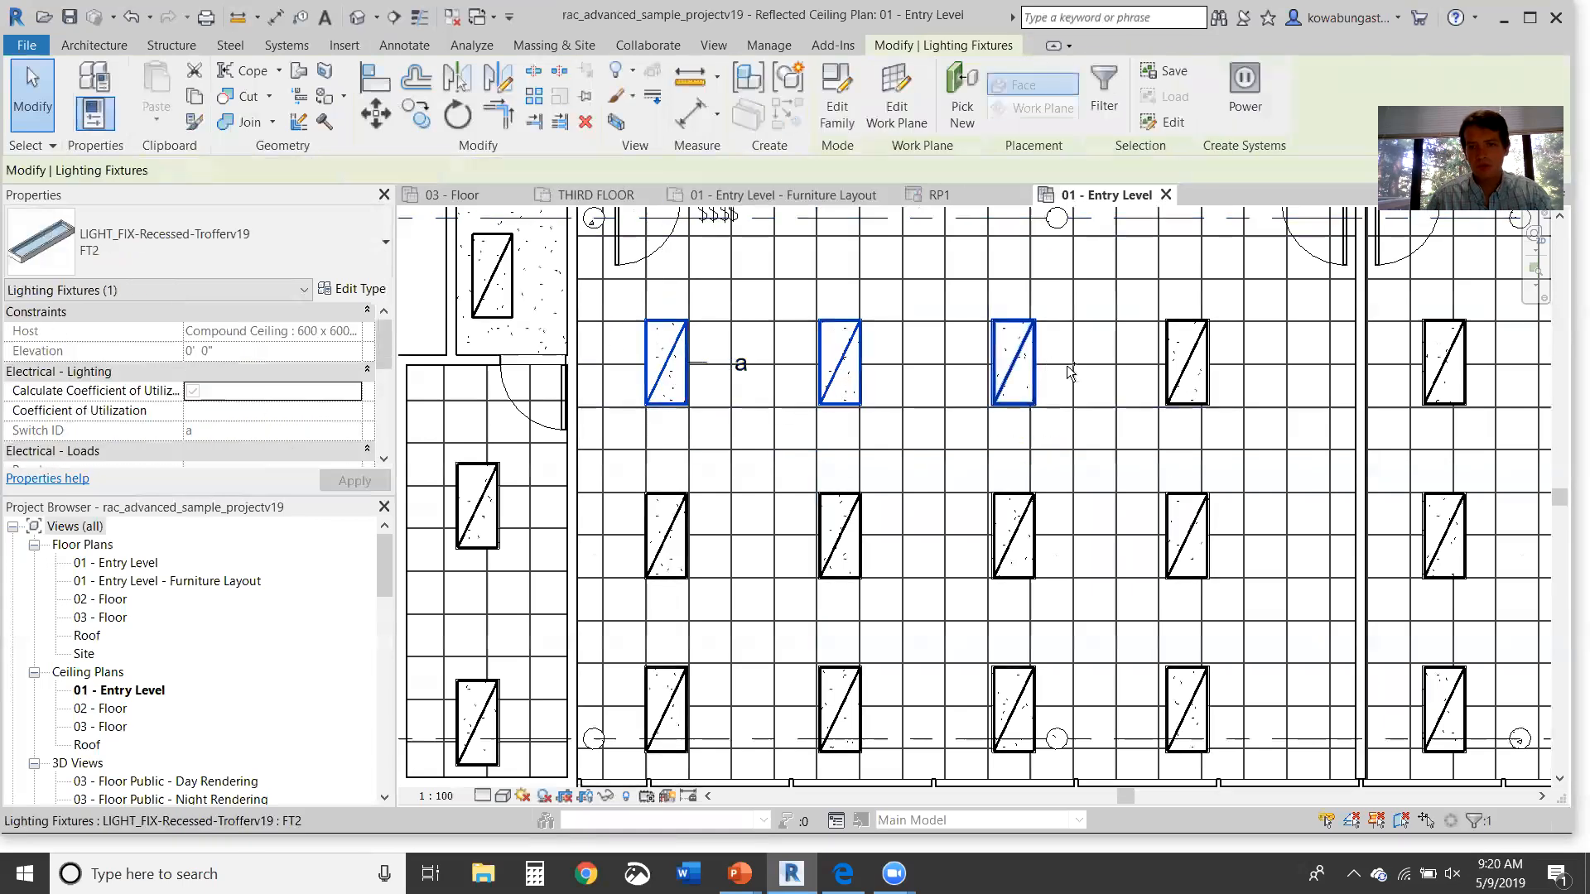
pyautogui.keyDown('ctrl'); pyautogui.click(1014, 534); pyautogui.keyUp('ctrl')
pyautogui.keyDown('ctrl'); pyautogui.click(840, 534); pyautogui.keyUp('ctrl')
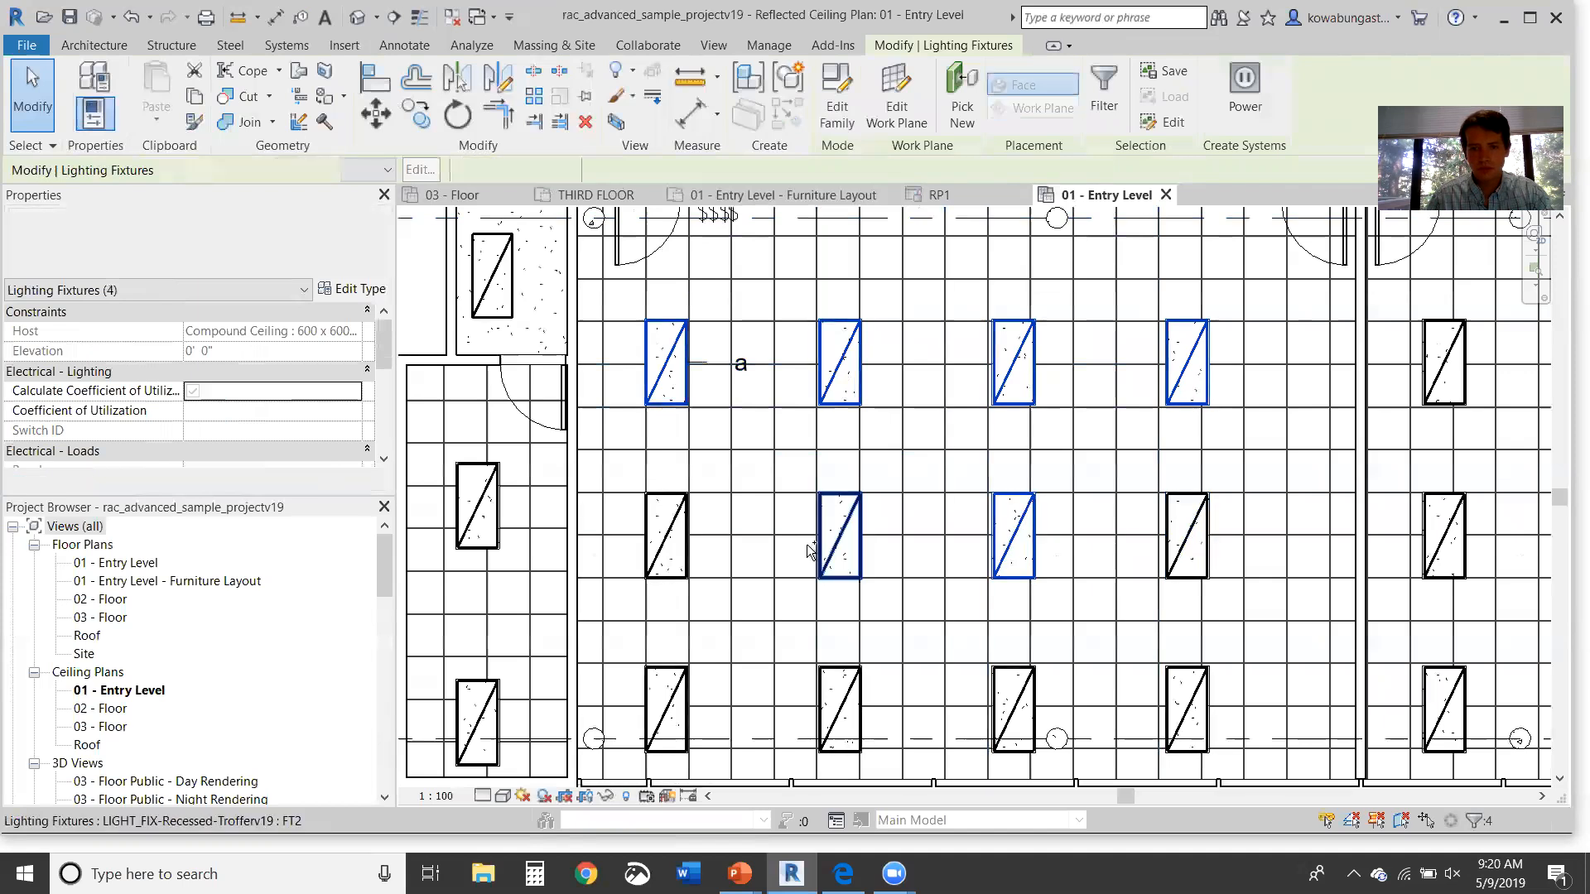
pyautogui.keyDown('ctrl'); pyautogui.click(1187, 534); pyautogui.keyUp('ctrl')
pyautogui.keyDown('ctrl'); pyautogui.click(1187, 708); pyautogui.keyUp('ctrl')
pyautogui.keyDown('ctrl'); pyautogui.click(1014, 708); pyautogui.keyUp('ctrl')
pyautogui.keyDown('ctrl'); pyautogui.click(840, 708); pyautogui.keyUp('ctrl')
pyautogui.keyDown('ctrl'); pyautogui.click(677, 687); pyautogui.keyUp('ctrl')
pyautogui.keyDown('ctrl'); pyautogui.click(677, 706); pyautogui.keyUp('ctrl')
pyautogui.keyDown('ctrl'); pyautogui.click(732, 698); pyautogui.keyUp('ctrl')
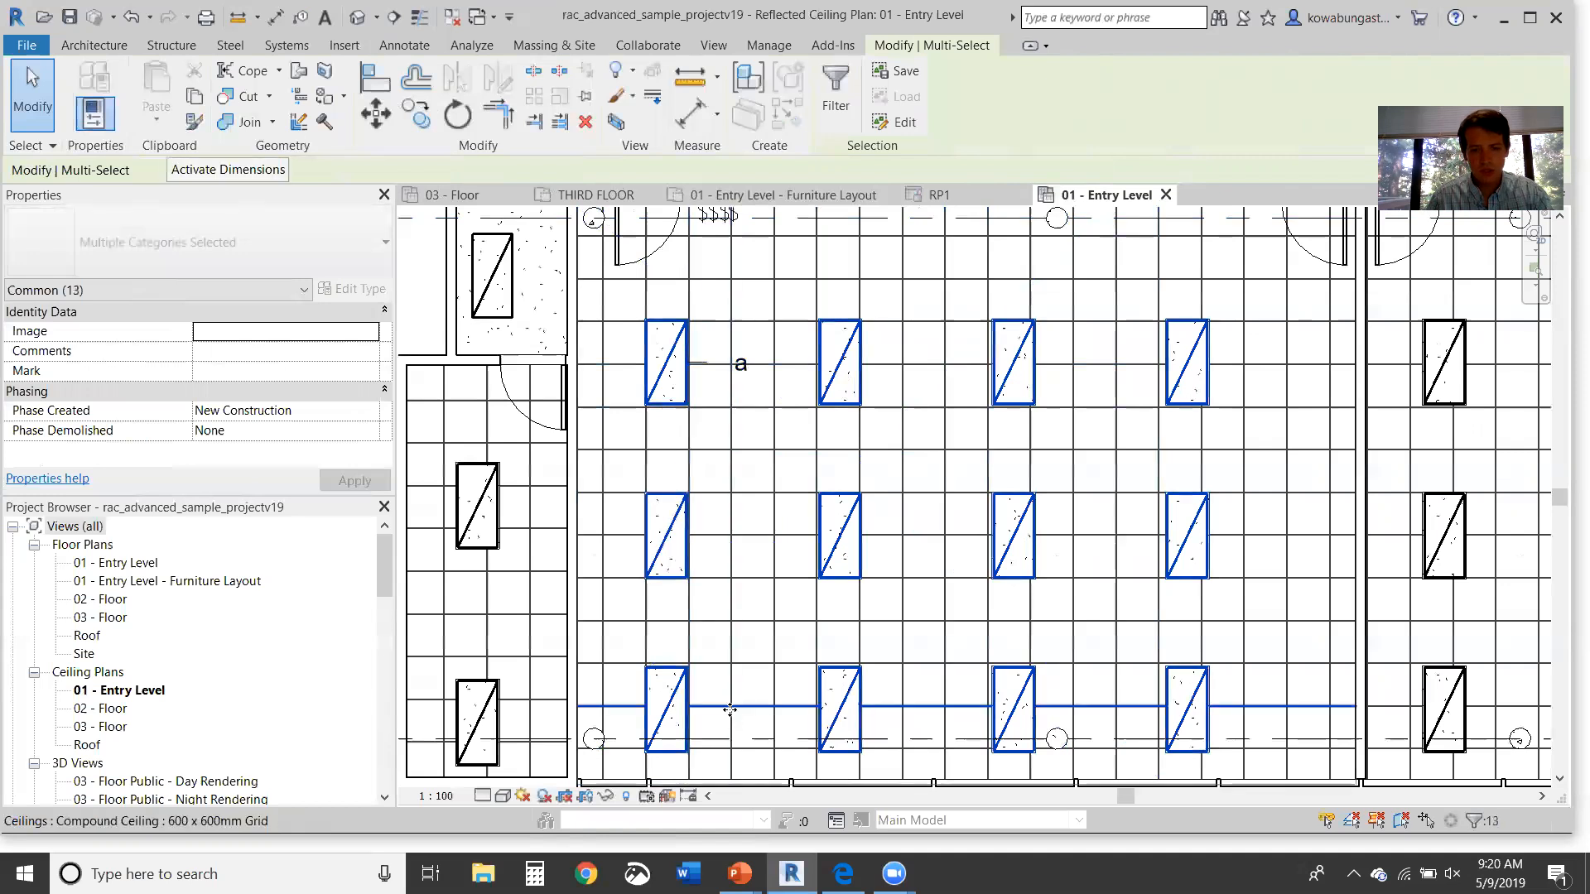
pyautogui.keyDown('shift'); pyautogui.click(765, 700); pyautogui.keyUp('shift')
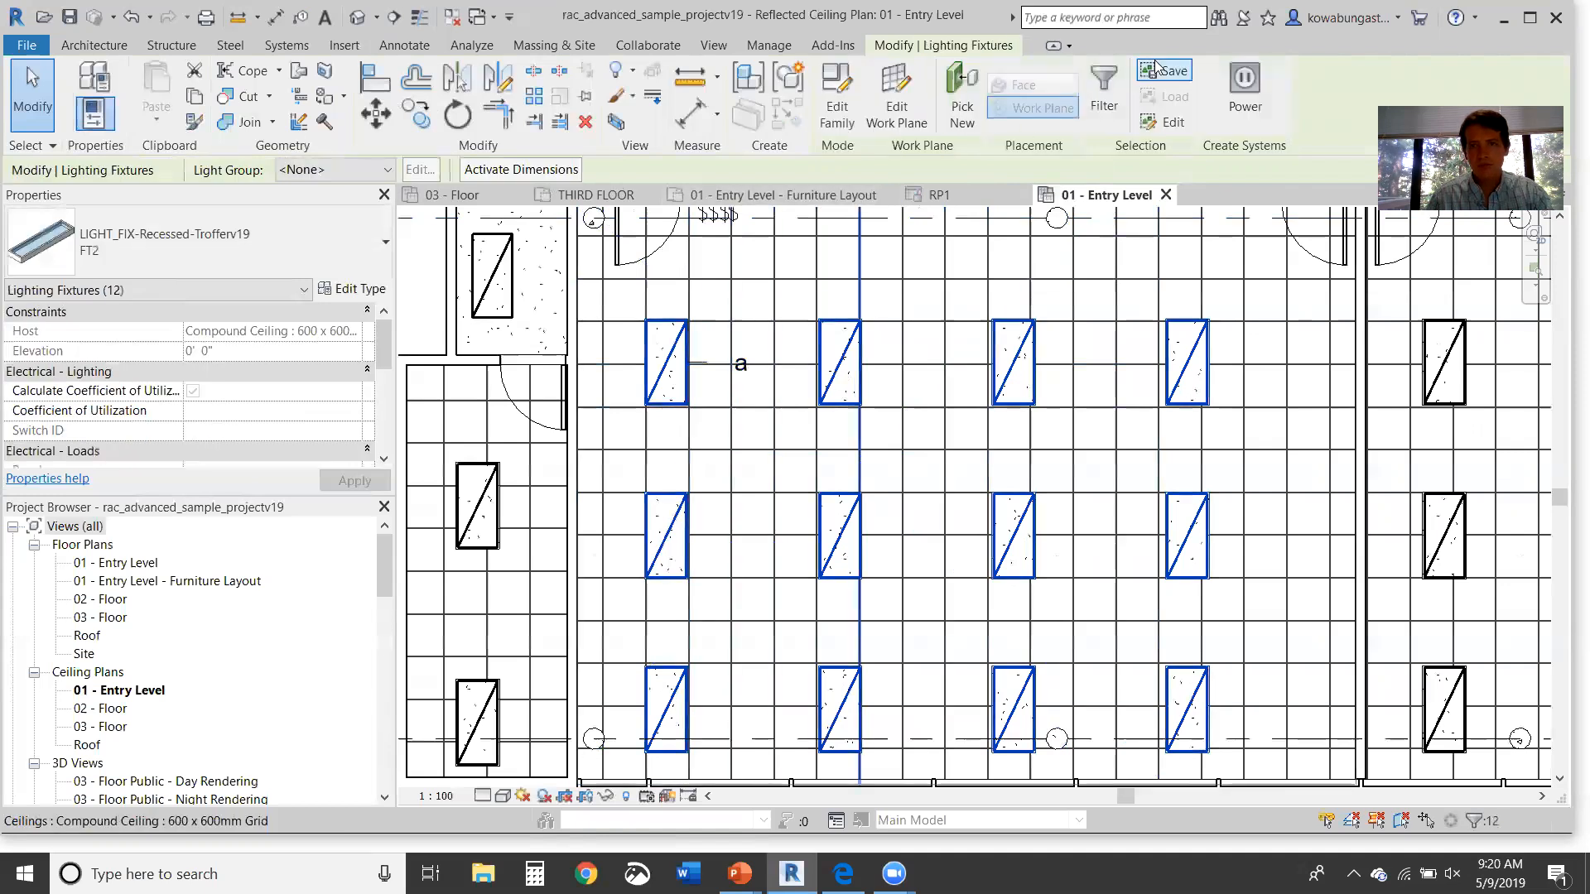
pyautogui.click(1248, 101)
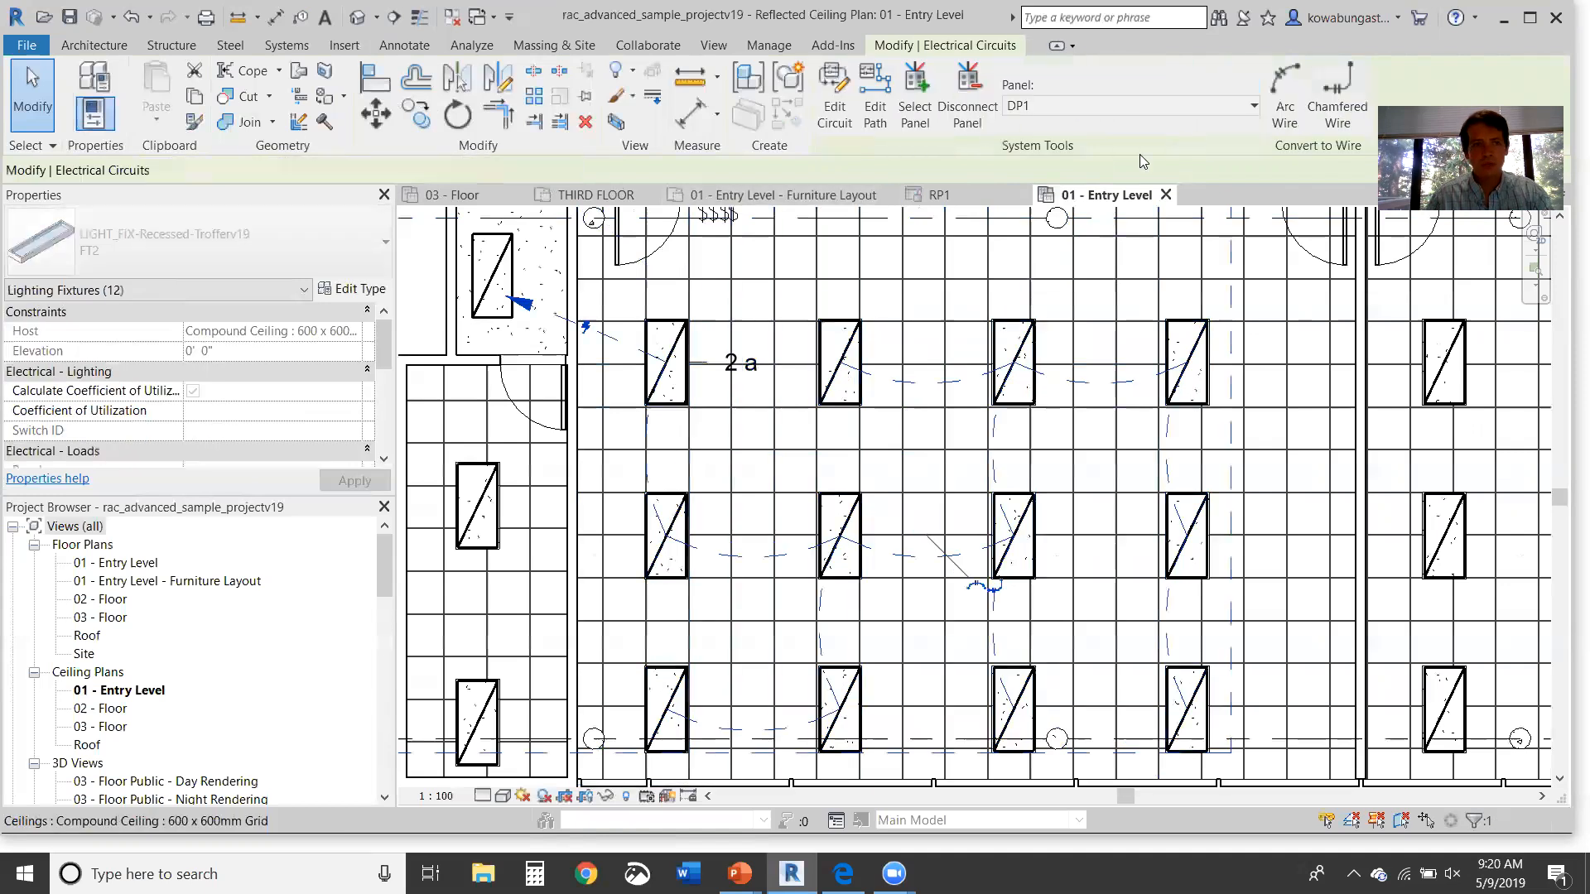
pyautogui.click(1080, 106)
pyautogui.press('Escape')
pyautogui.press('Escape')
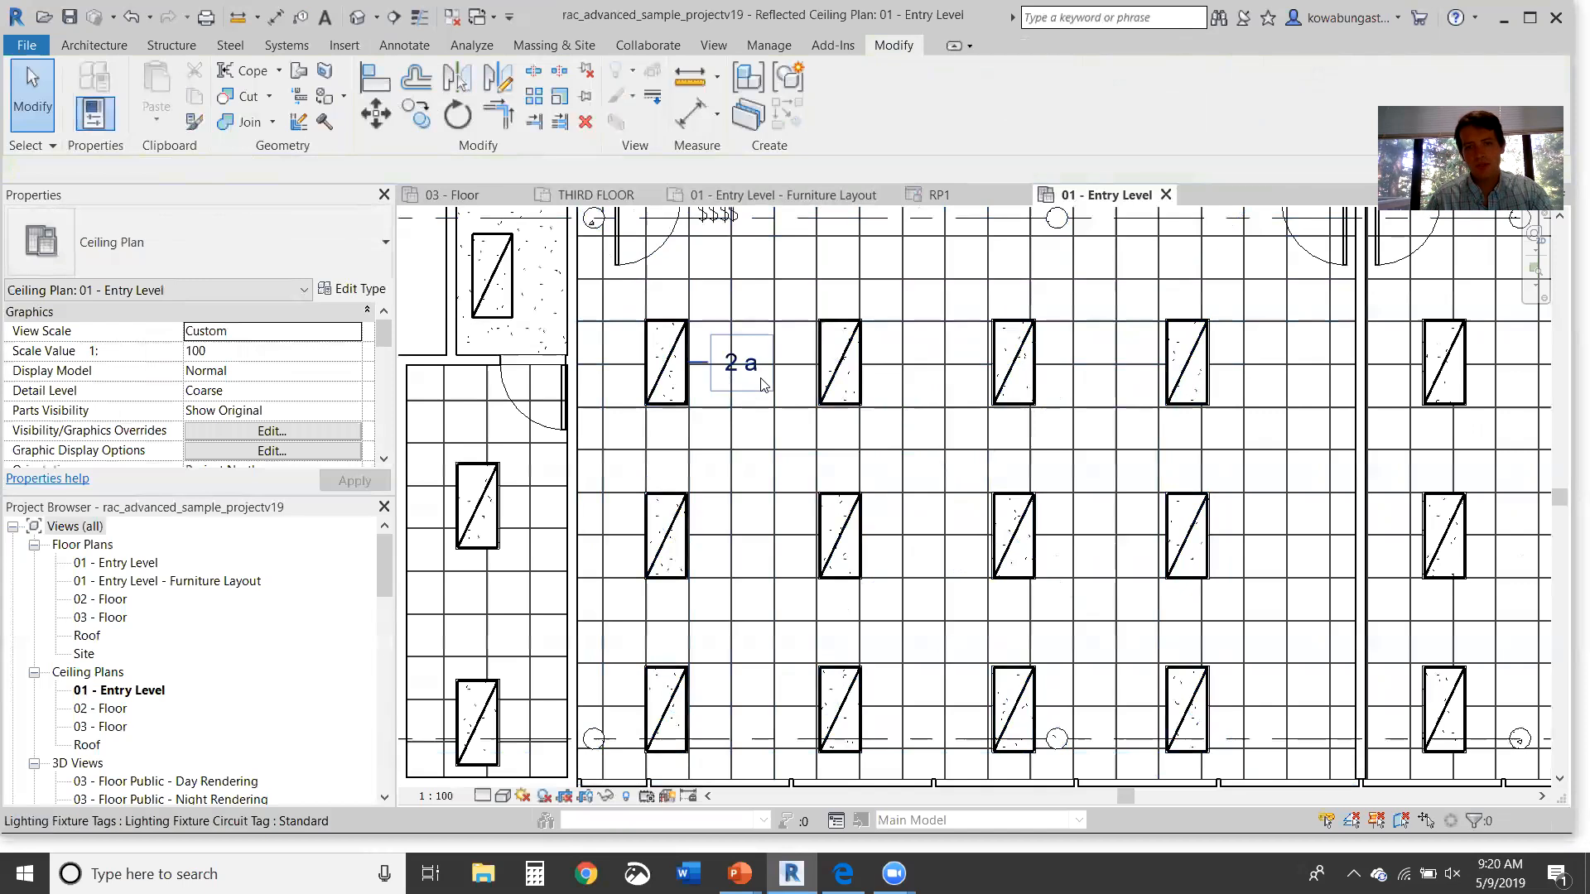
# Step: Tag the first top-row troffer, reading 2 a, and delete the empty duplicate tag
pyautogui.moveTo(727, 404); pyautogui.dragTo(720, 480, button='middle')
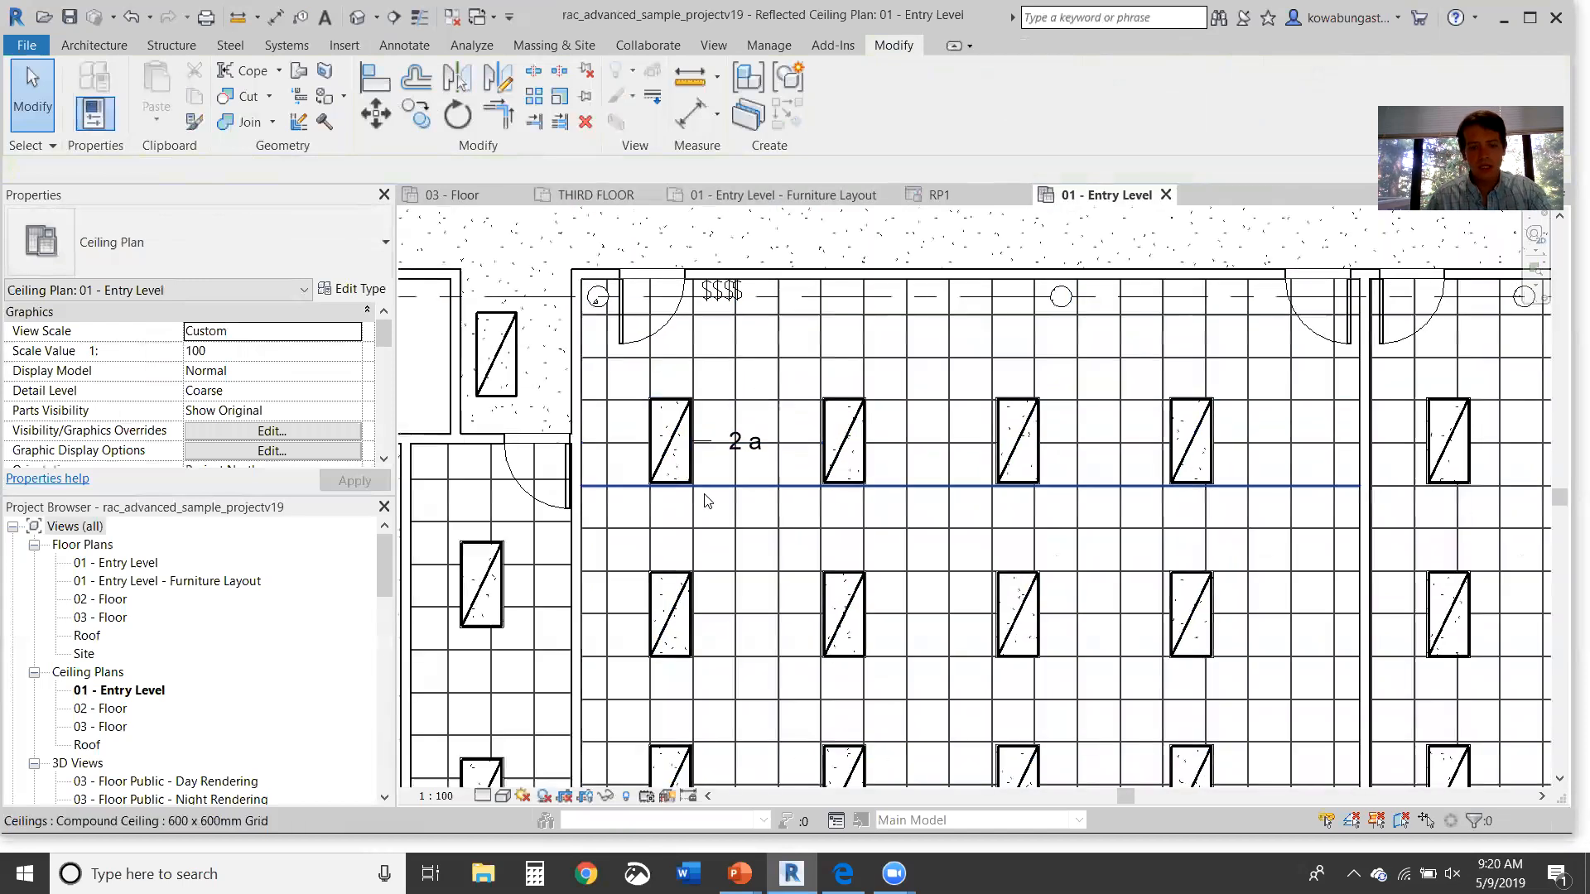
pyautogui.press('t')
pyautogui.press('g')
pyautogui.click(849, 441)
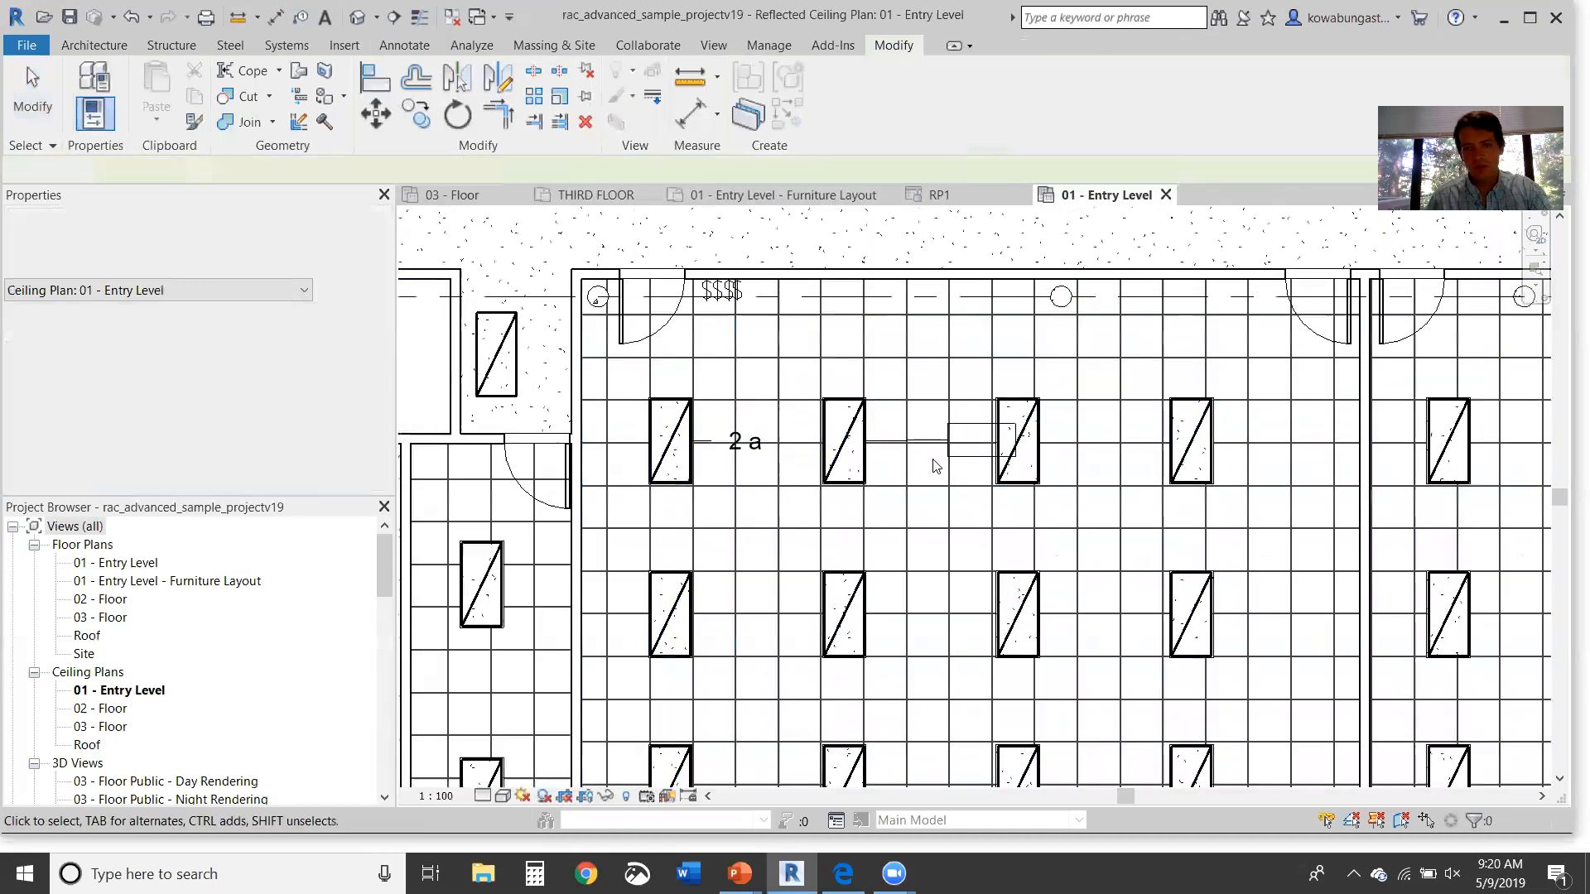
pyautogui.press('Escape')
pyautogui.press('Escape')
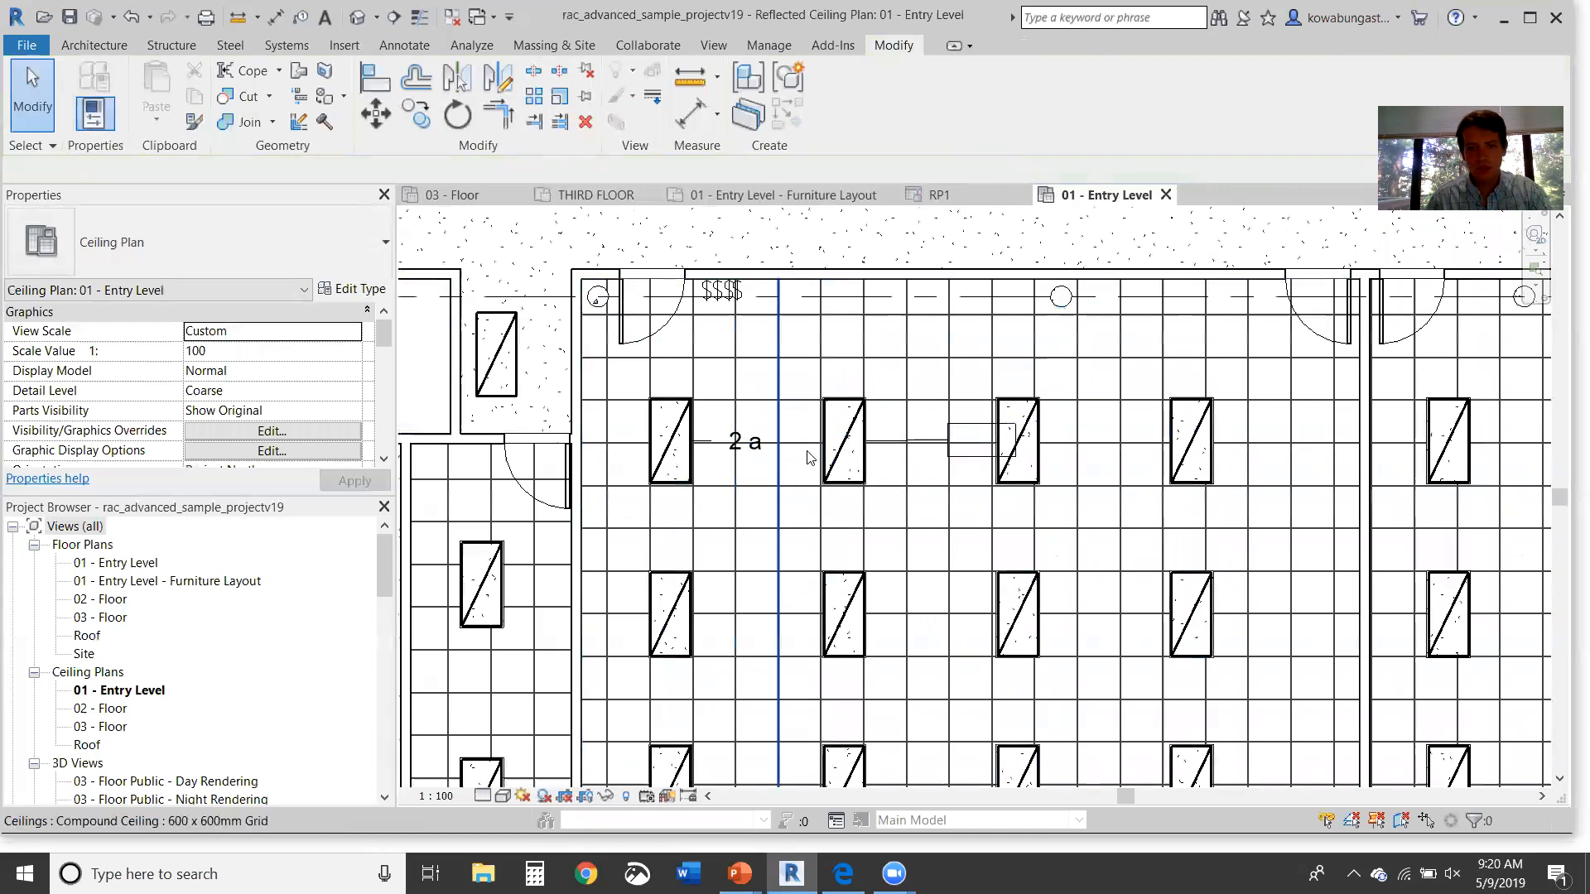
pyautogui.click(967, 451)
pyautogui.press('Delete')
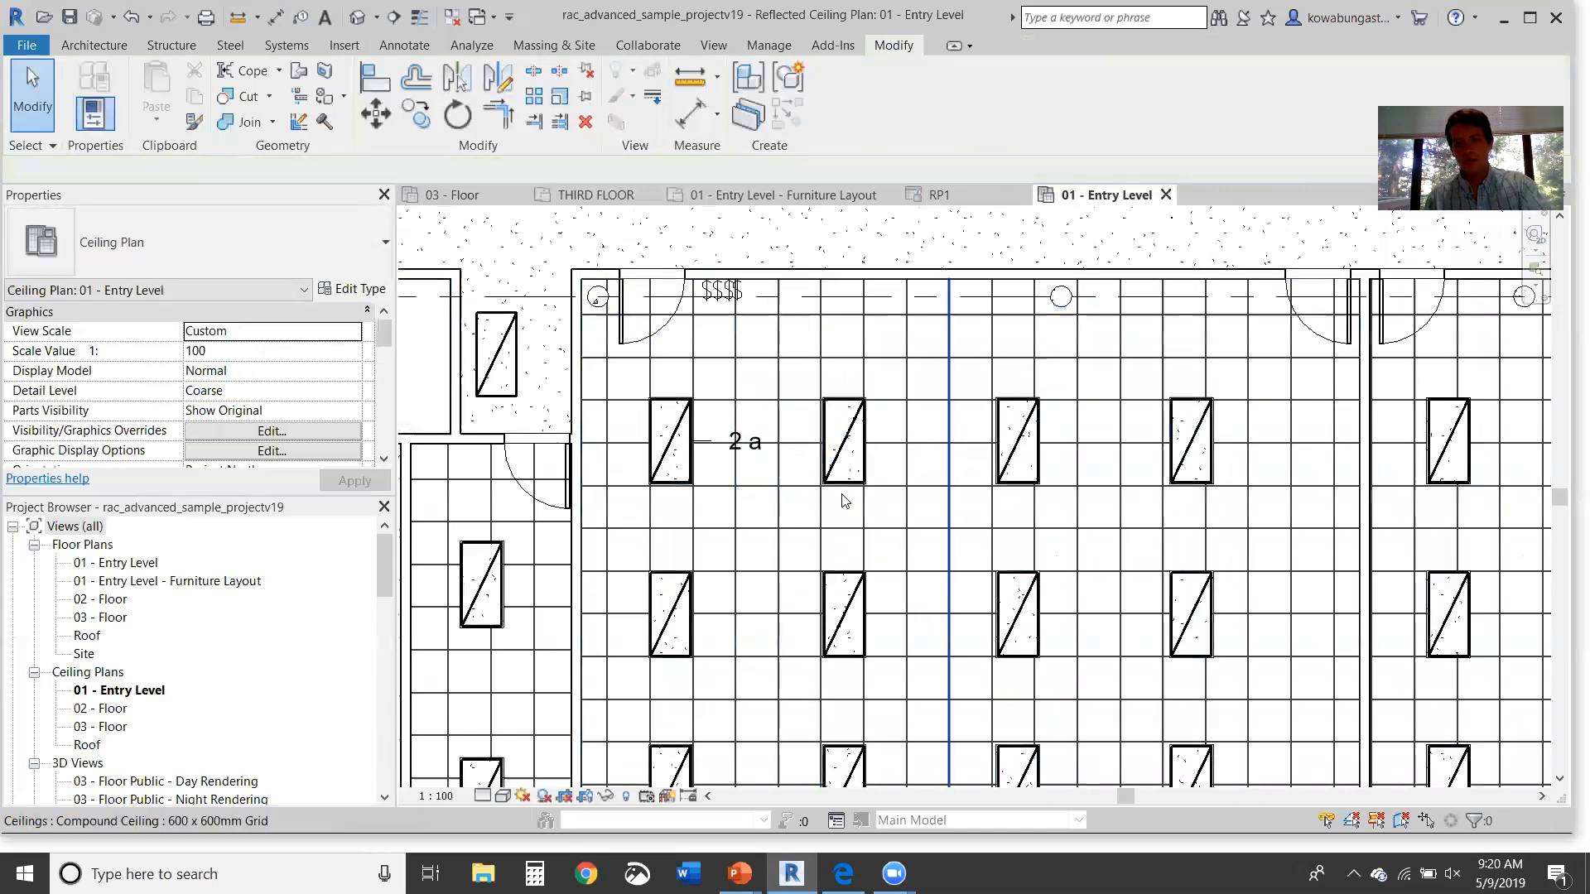
pyautogui.click(747, 451)
# Step: Tag the top-row and middle-row troffers and the first bottom-row troffer
pyautogui.press('t')
pyautogui.press('g')
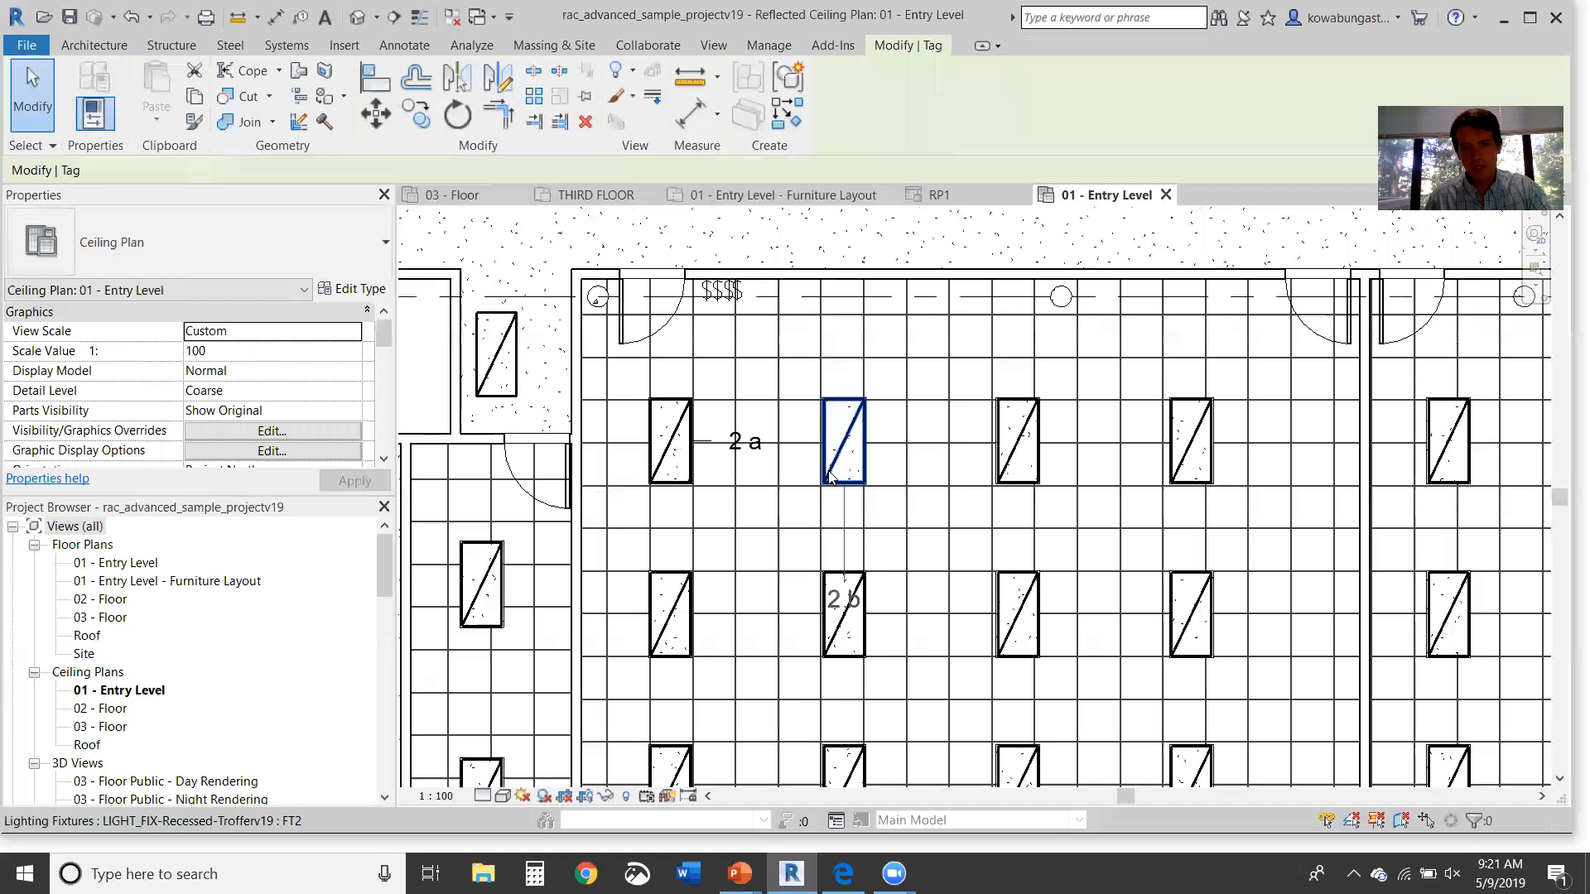
pyautogui.click(865, 455)
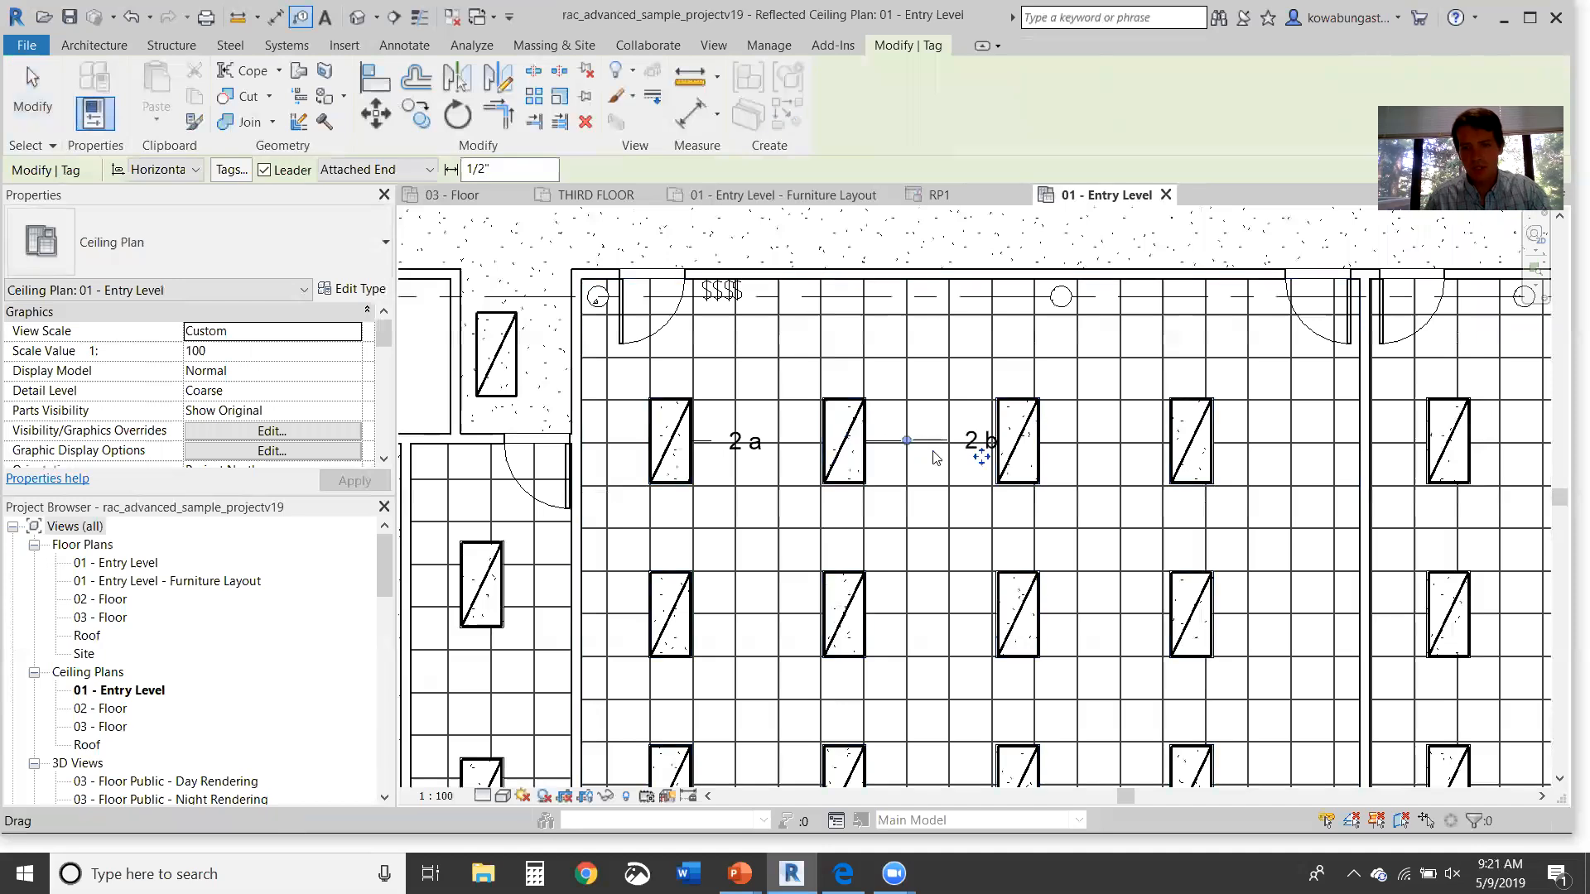
pyautogui.click(1031, 458)
pyautogui.press('Escape')
pyautogui.click(1026, 432)
pyautogui.click(1209, 614)
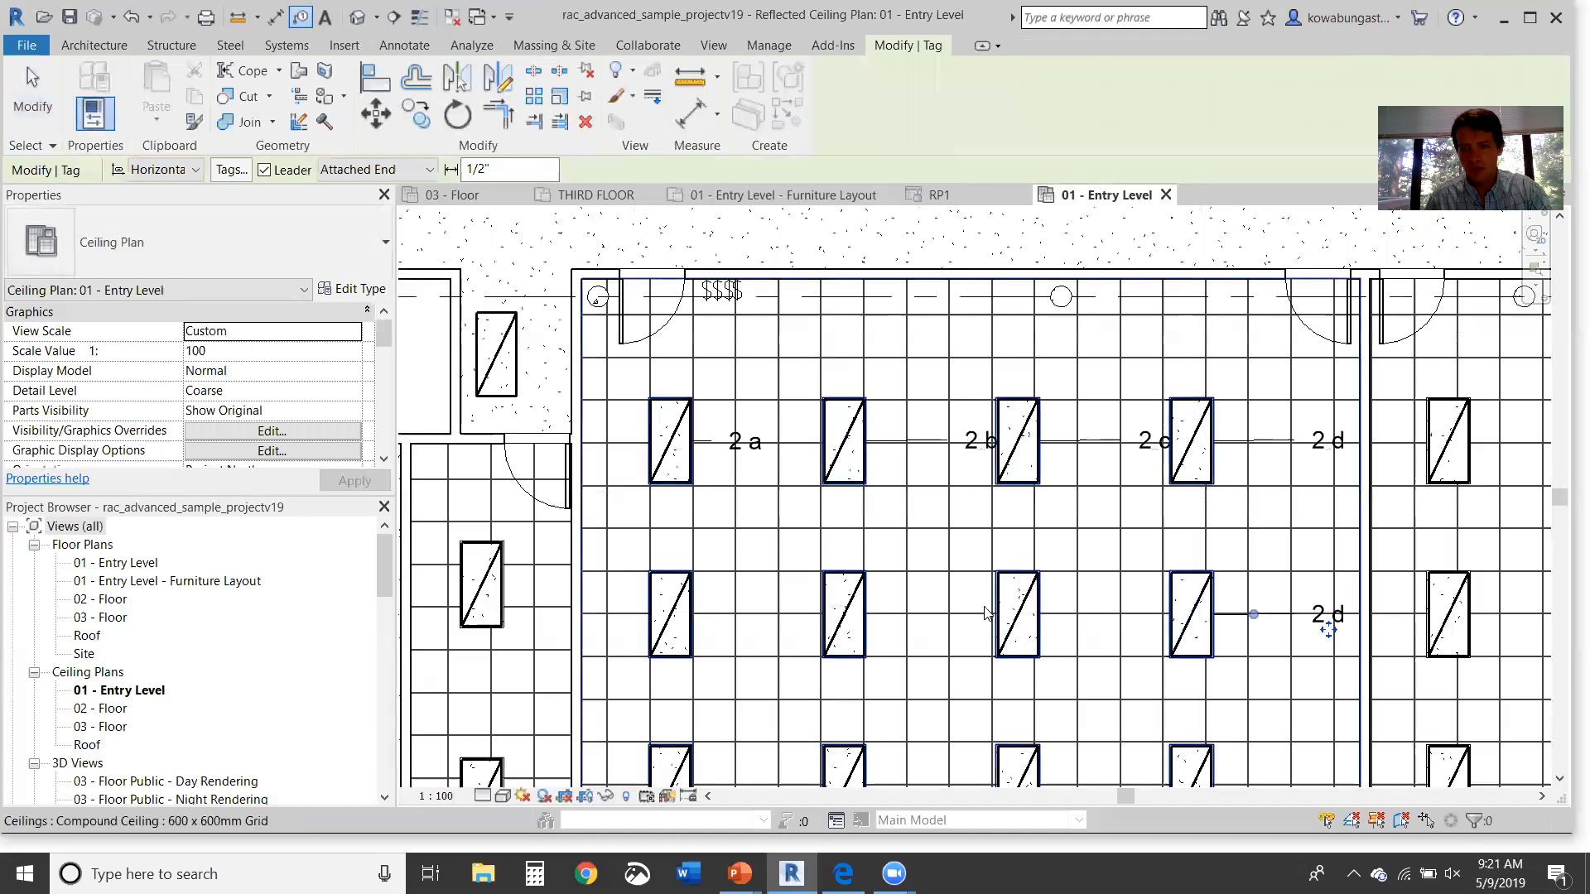
pyautogui.click(1035, 614)
pyautogui.click(861, 613)
pyautogui.click(683, 617)
pyautogui.click(668, 750)
pyautogui.moveTo(706, 665); pyautogui.dragTo(681, 470, button='middle')
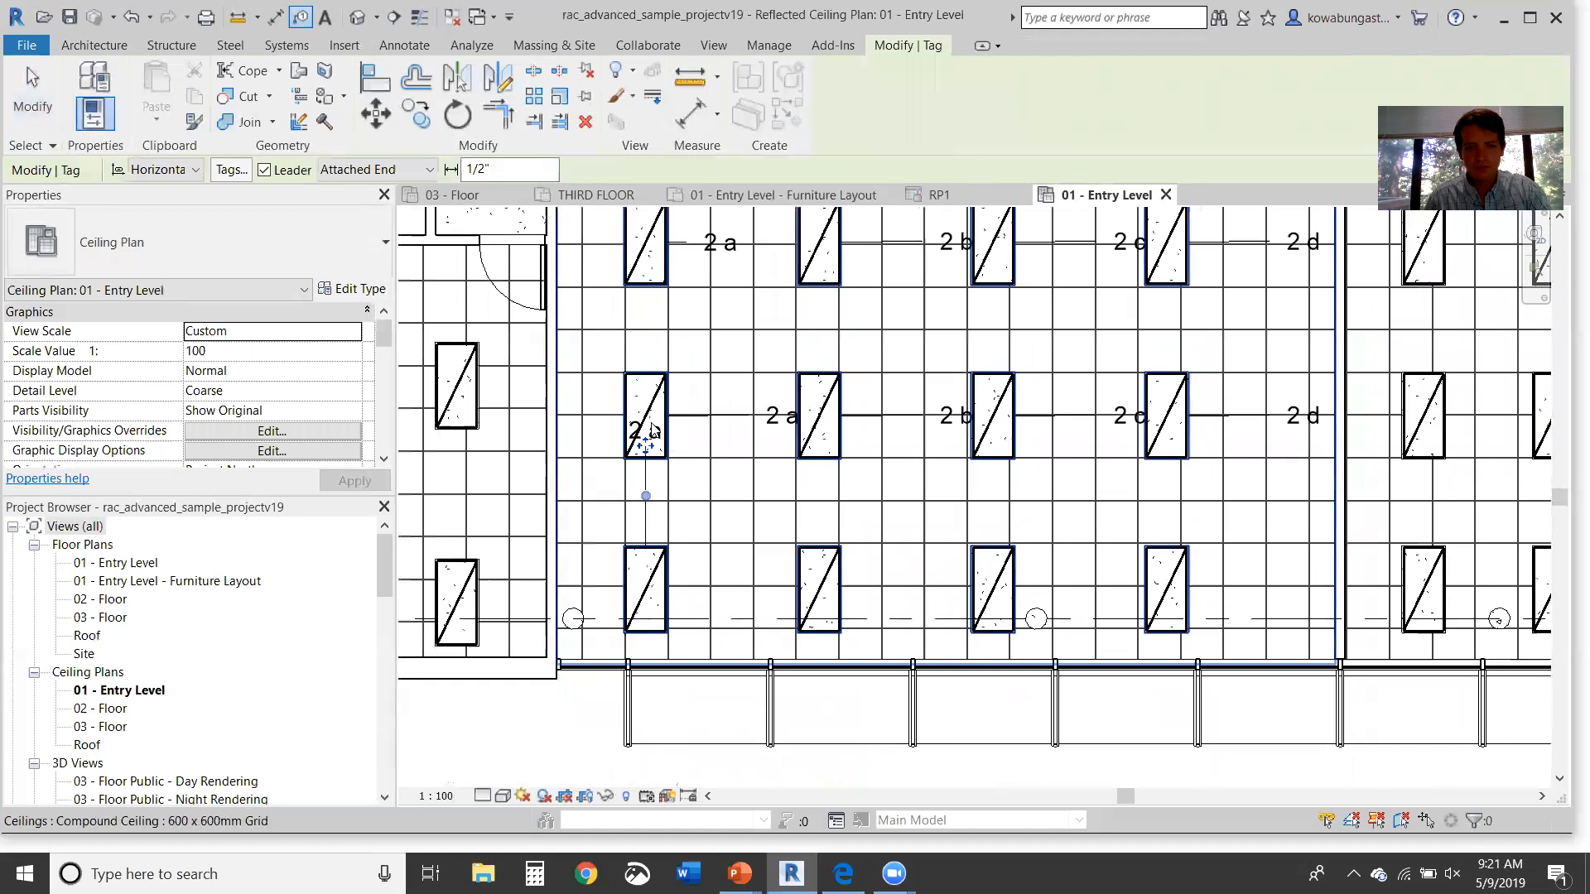
pyautogui.press('Escape')
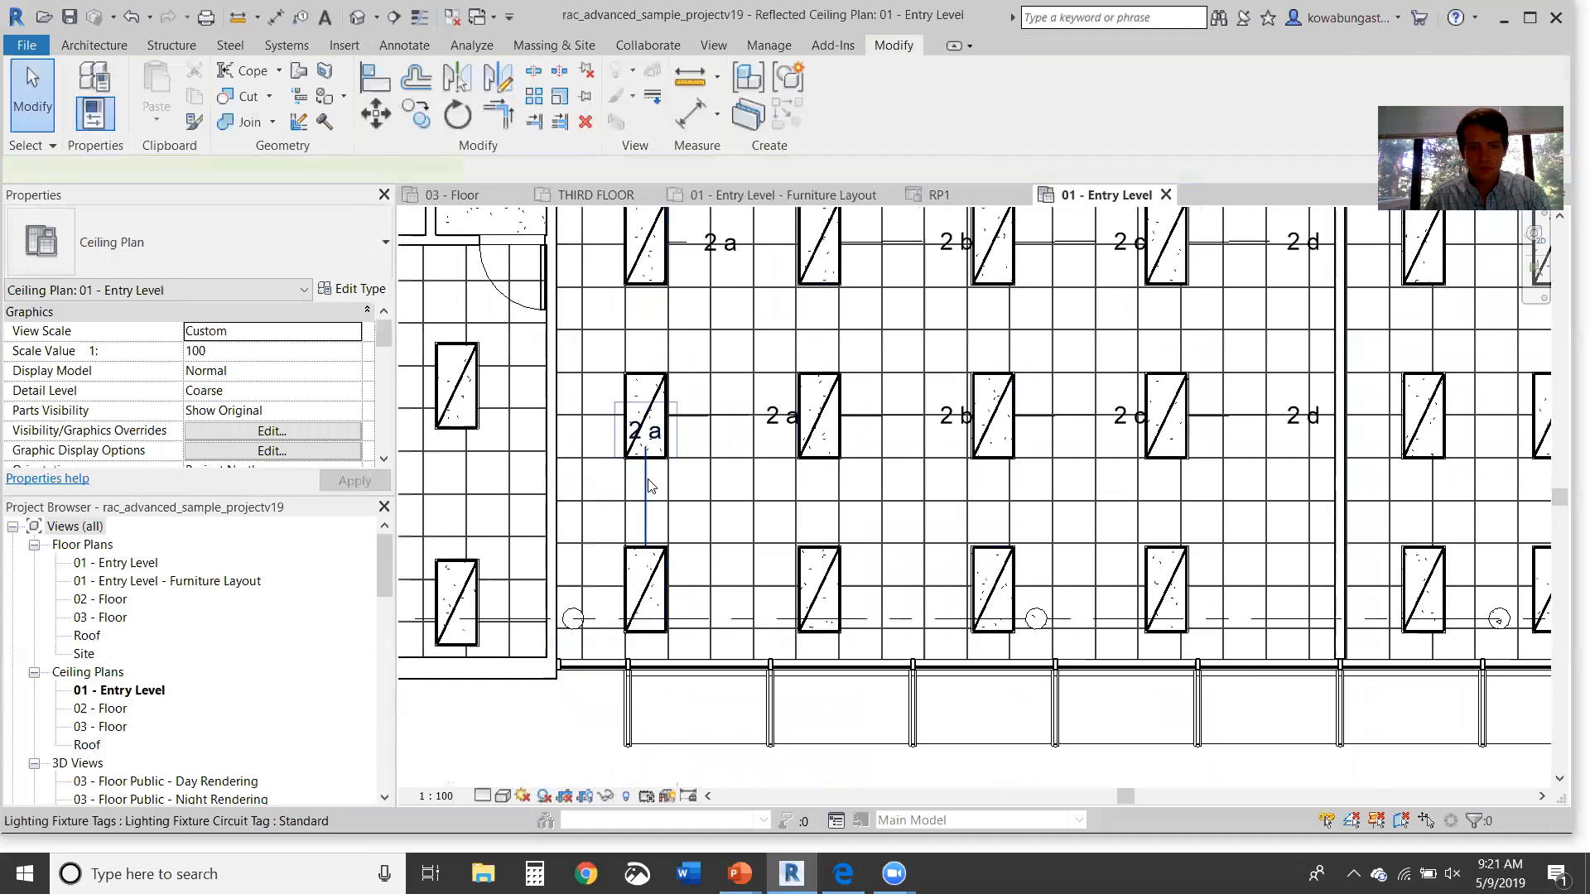
# Step: Move the misplaced 2 a tag beside the bottom-left troffer and tag the remaining bottom-row troffers
pyautogui.click(648, 480)
pyautogui.moveTo(646, 445); pyautogui.dragTo(749, 598)
pyautogui.press('Escape')
pyautogui.press('t')
pyautogui.press('g')
pyautogui.click(828, 591)
pyautogui.click(992, 590)
pyautogui.click(1168, 588)
pyautogui.press('Escape')
pyautogui.press('Escape')
# Step: Move the overlapping 2 c tag clear of its troffer, beside the lower fixture
pyautogui.click(998, 447)
pyautogui.press('Escape')
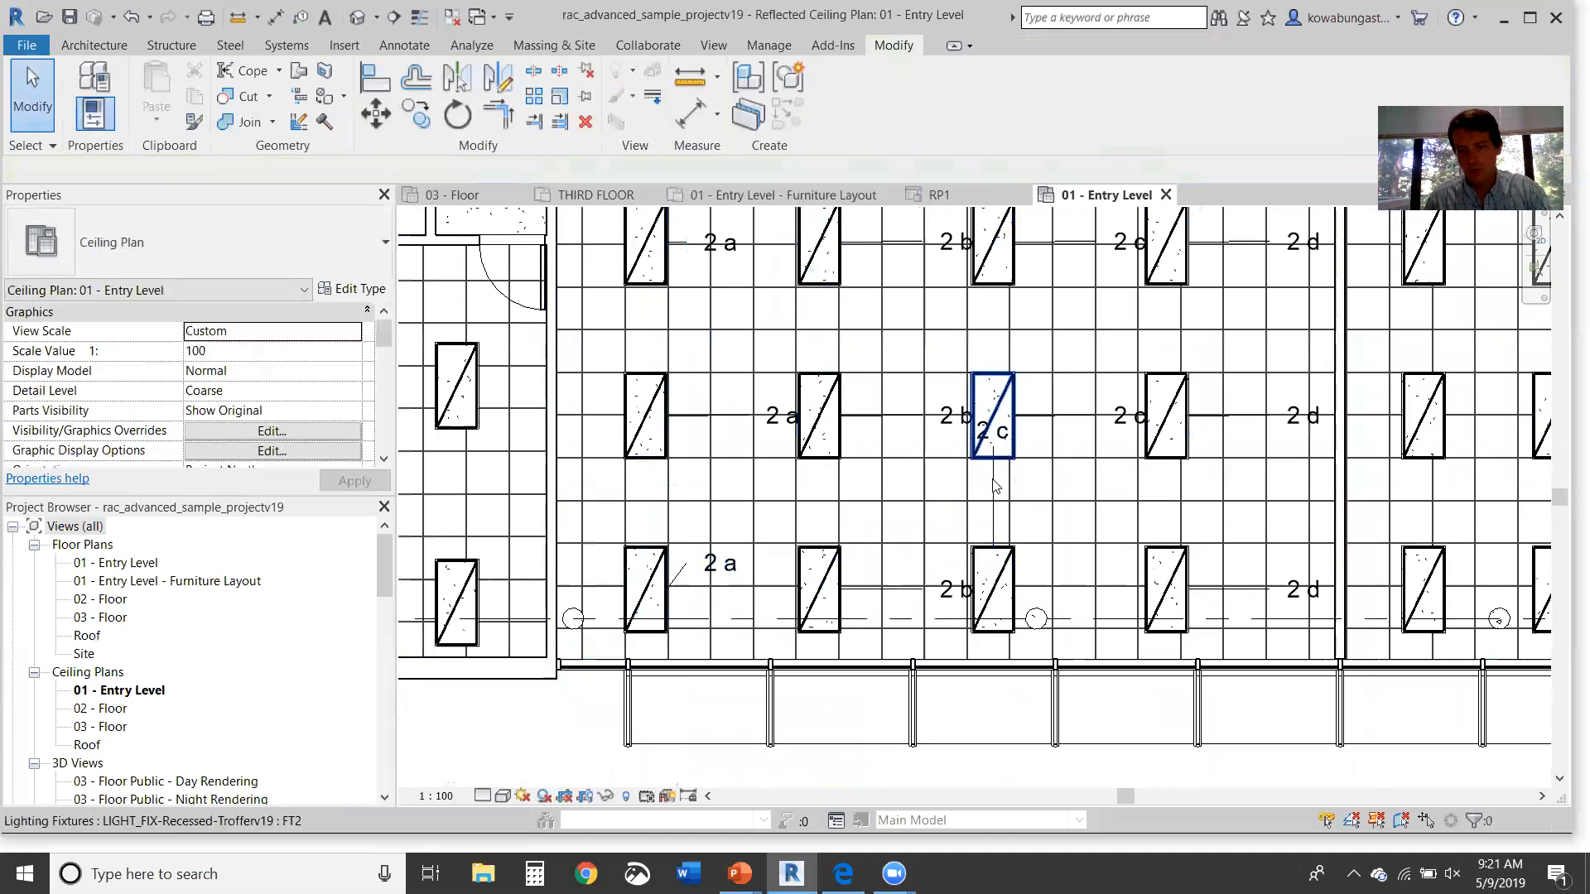
pyautogui.click(997, 443)
pyautogui.moveTo(1049, 555); pyautogui.dragTo(1063, 560)
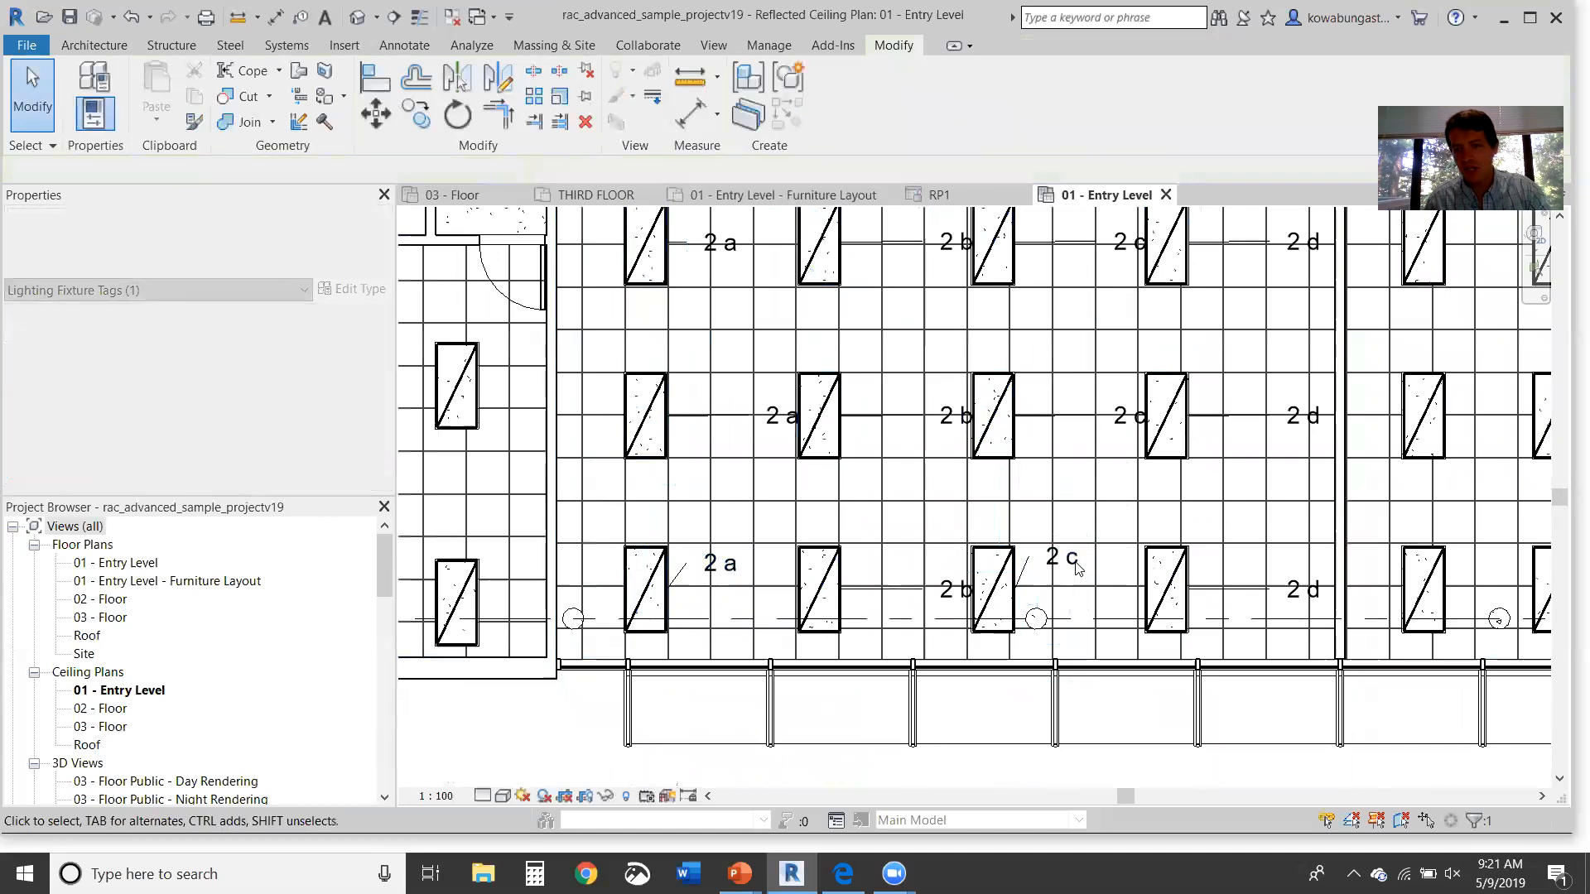
pyautogui.click(1302, 598)
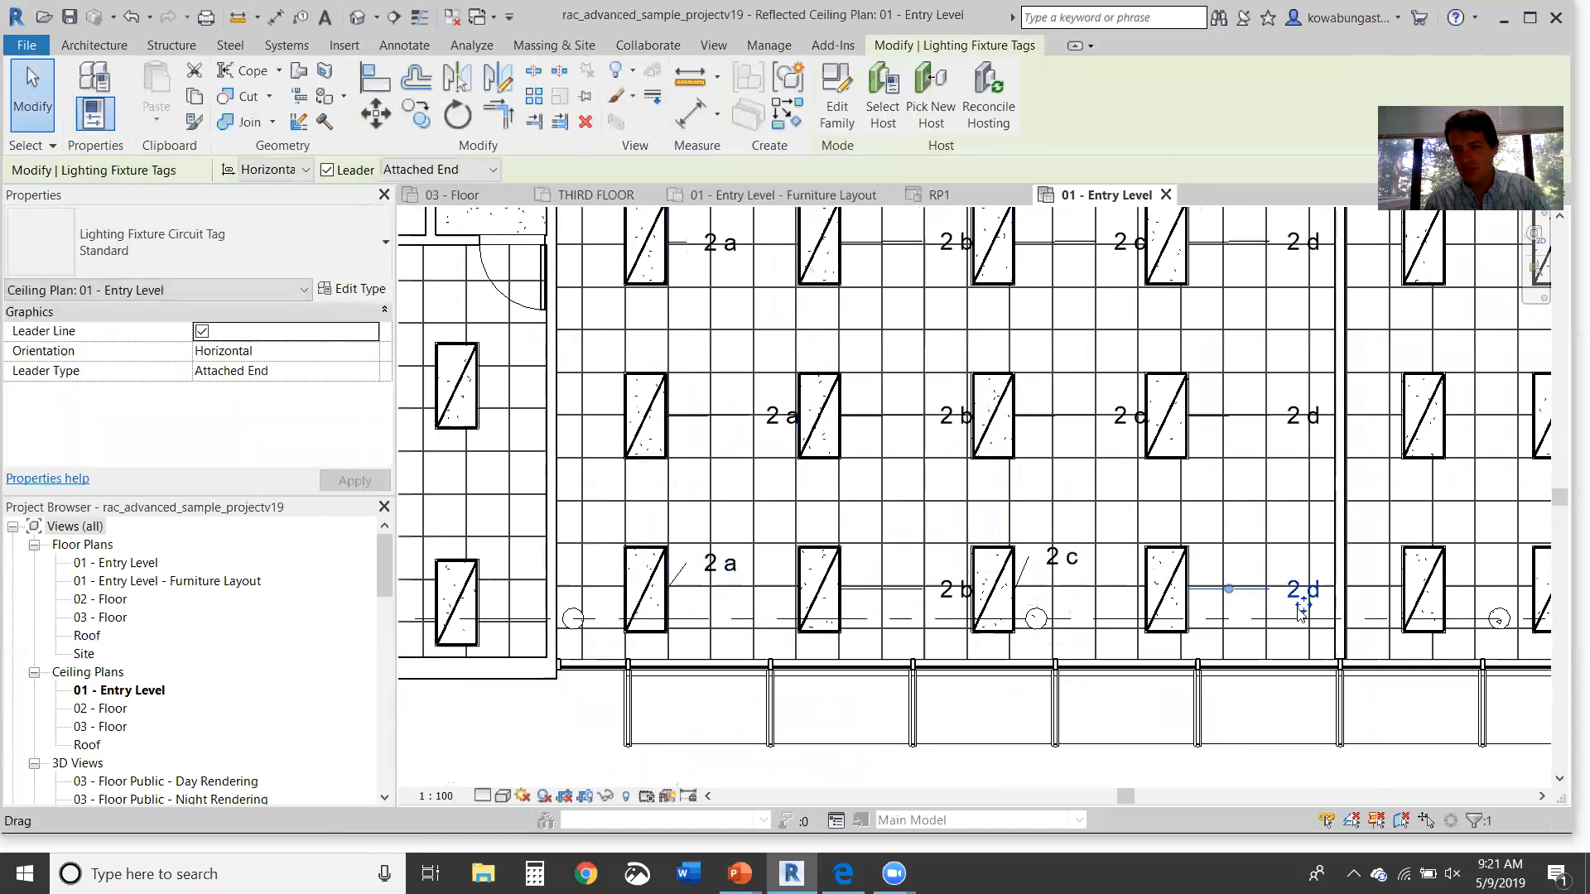
# Step: Inspect switch system c and its wall switches, then return to the troffer rows
pyautogui.click(1059, 515)
pyautogui.press('Tab')
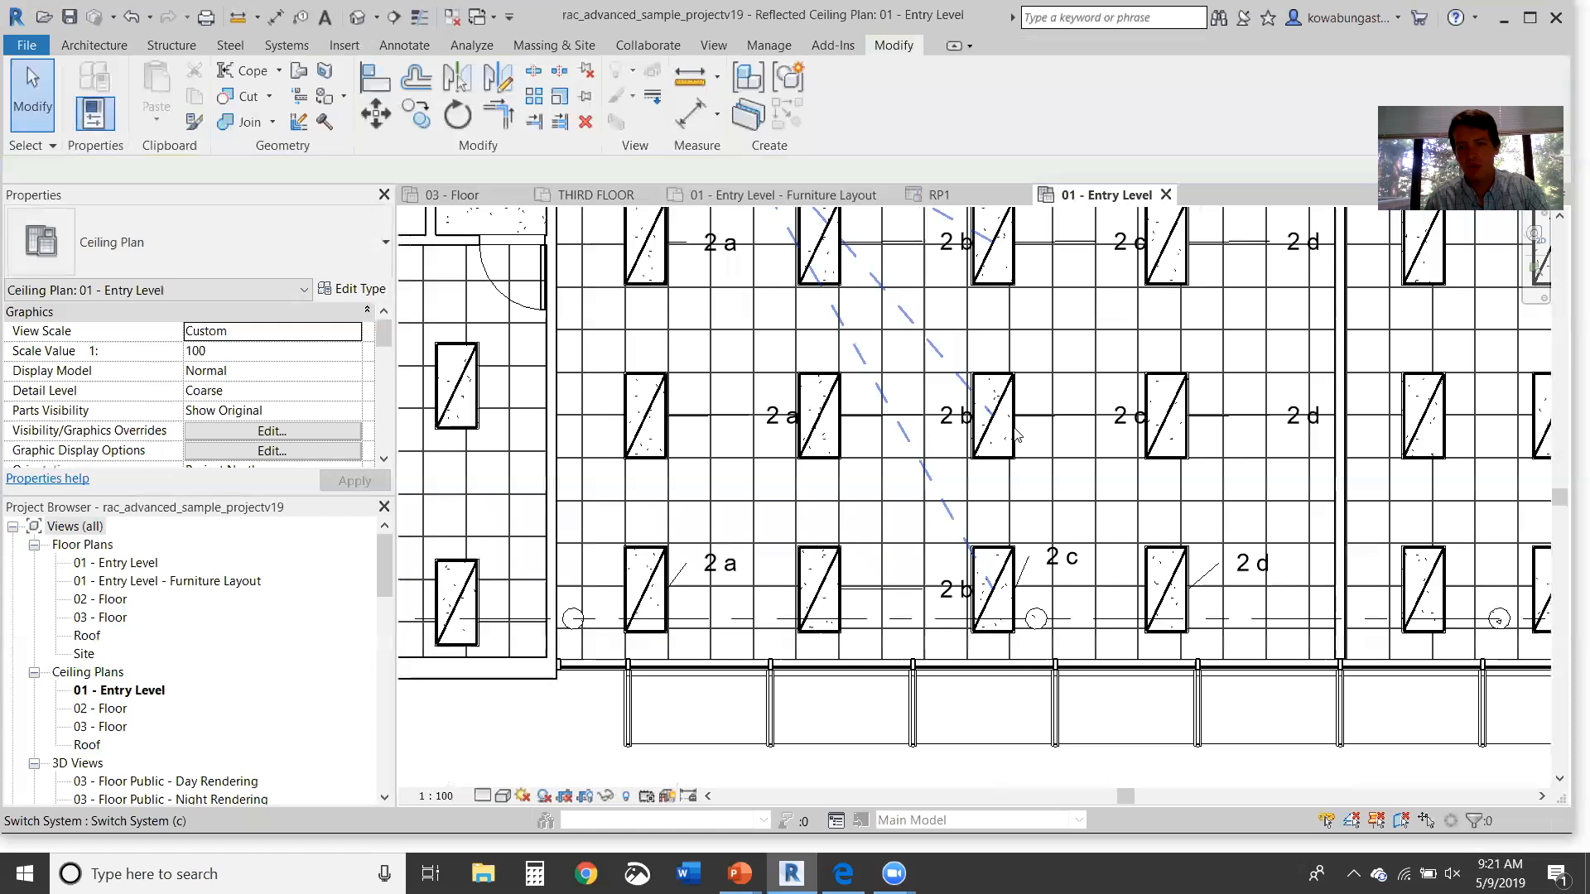
pyautogui.click(1017, 435)
pyautogui.moveTo(1027, 571); pyautogui.dragTo(1063, 675, button='middle')
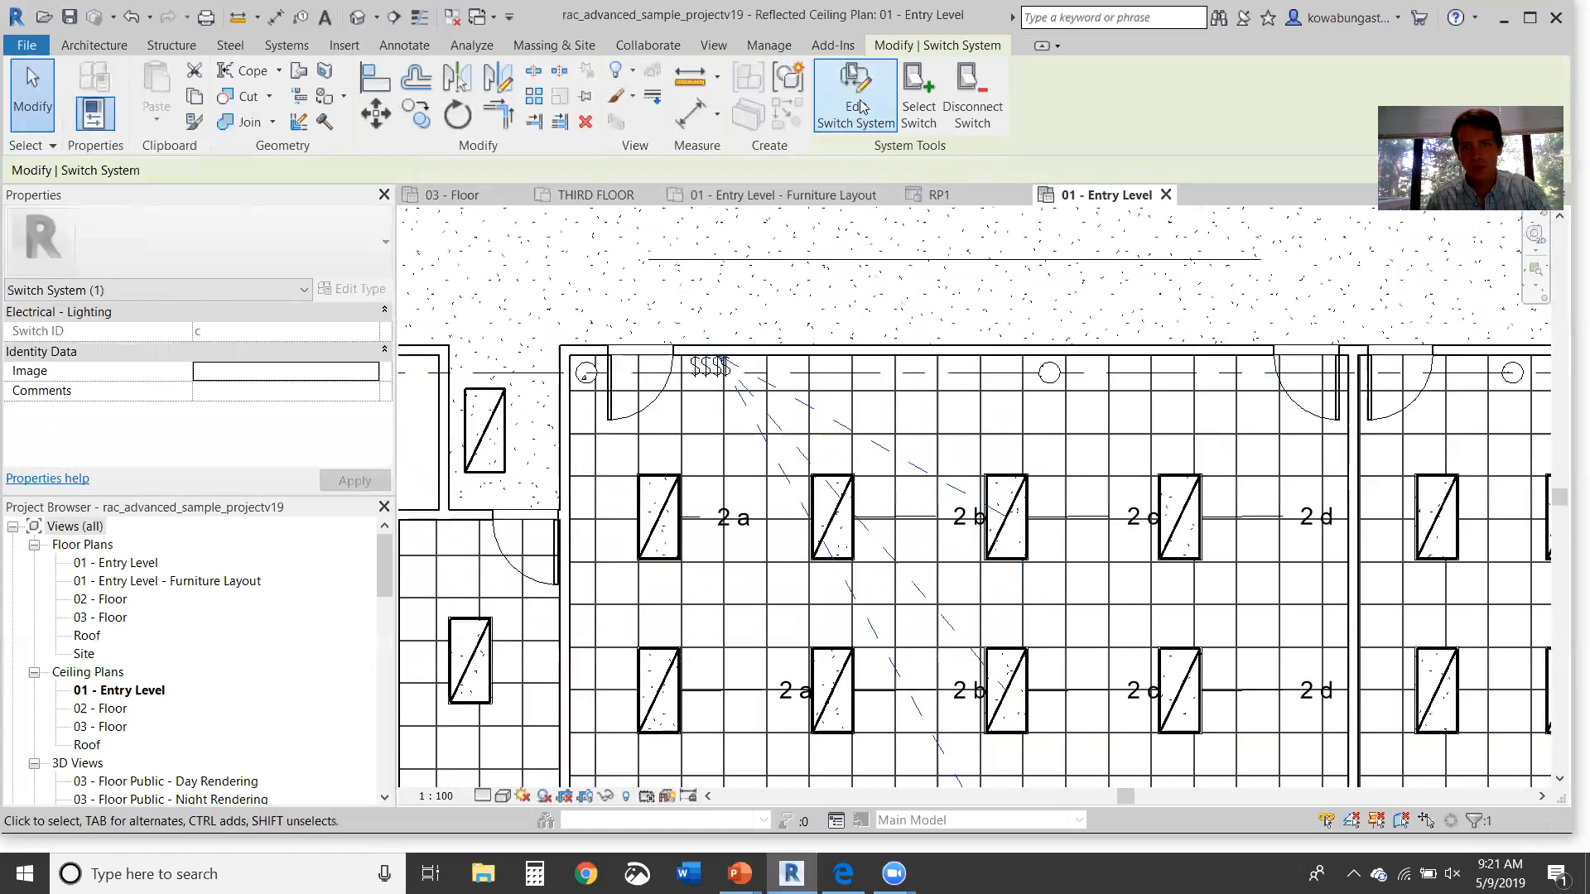
pyautogui.moveTo(990, 564); pyautogui.dragTo(976, 336, button='middle')
pyautogui.press('Escape')
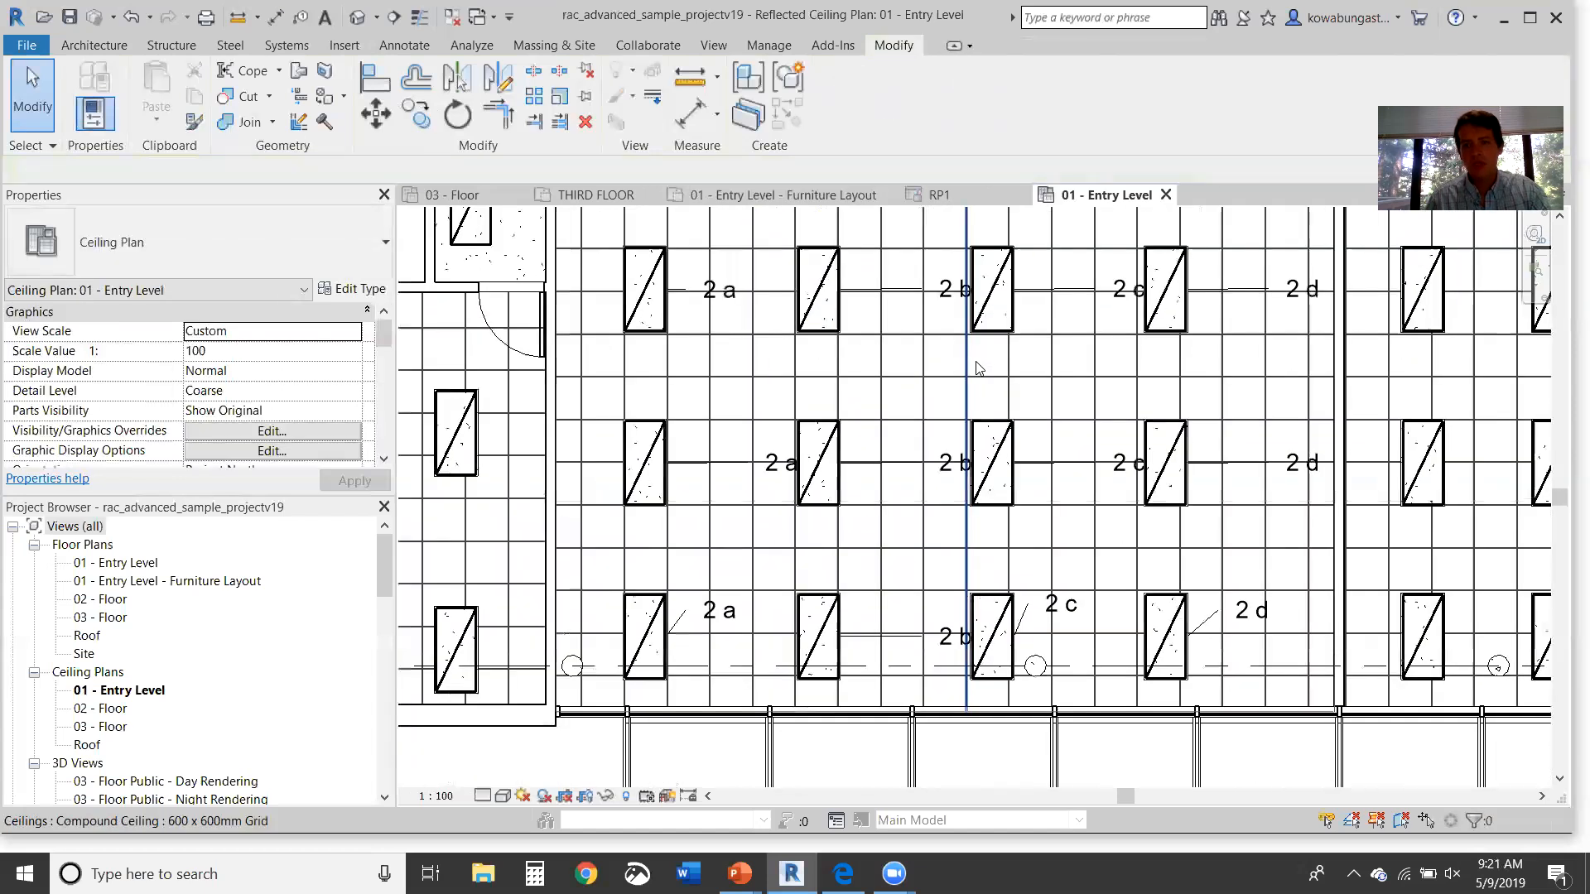
# Step: Nudge the 2 b tags left so each sits beside its troffer
pyautogui.moveTo(917, 428); pyautogui.dragTo(906, 472, button='middle')
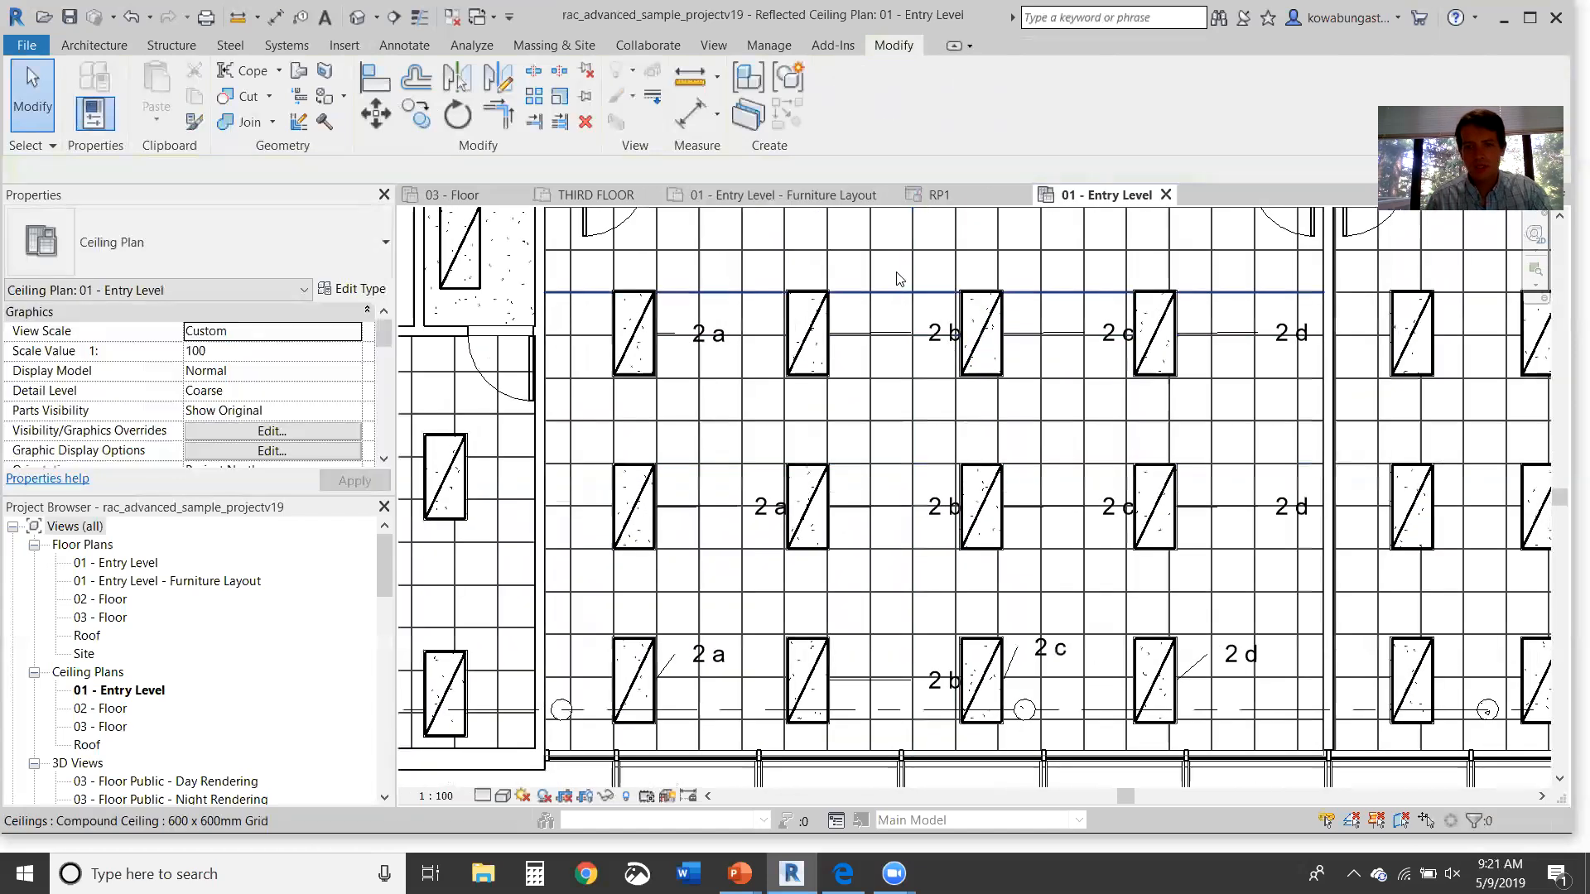
pyautogui.moveTo(996, 732); pyautogui.dragTo(1085, 747)
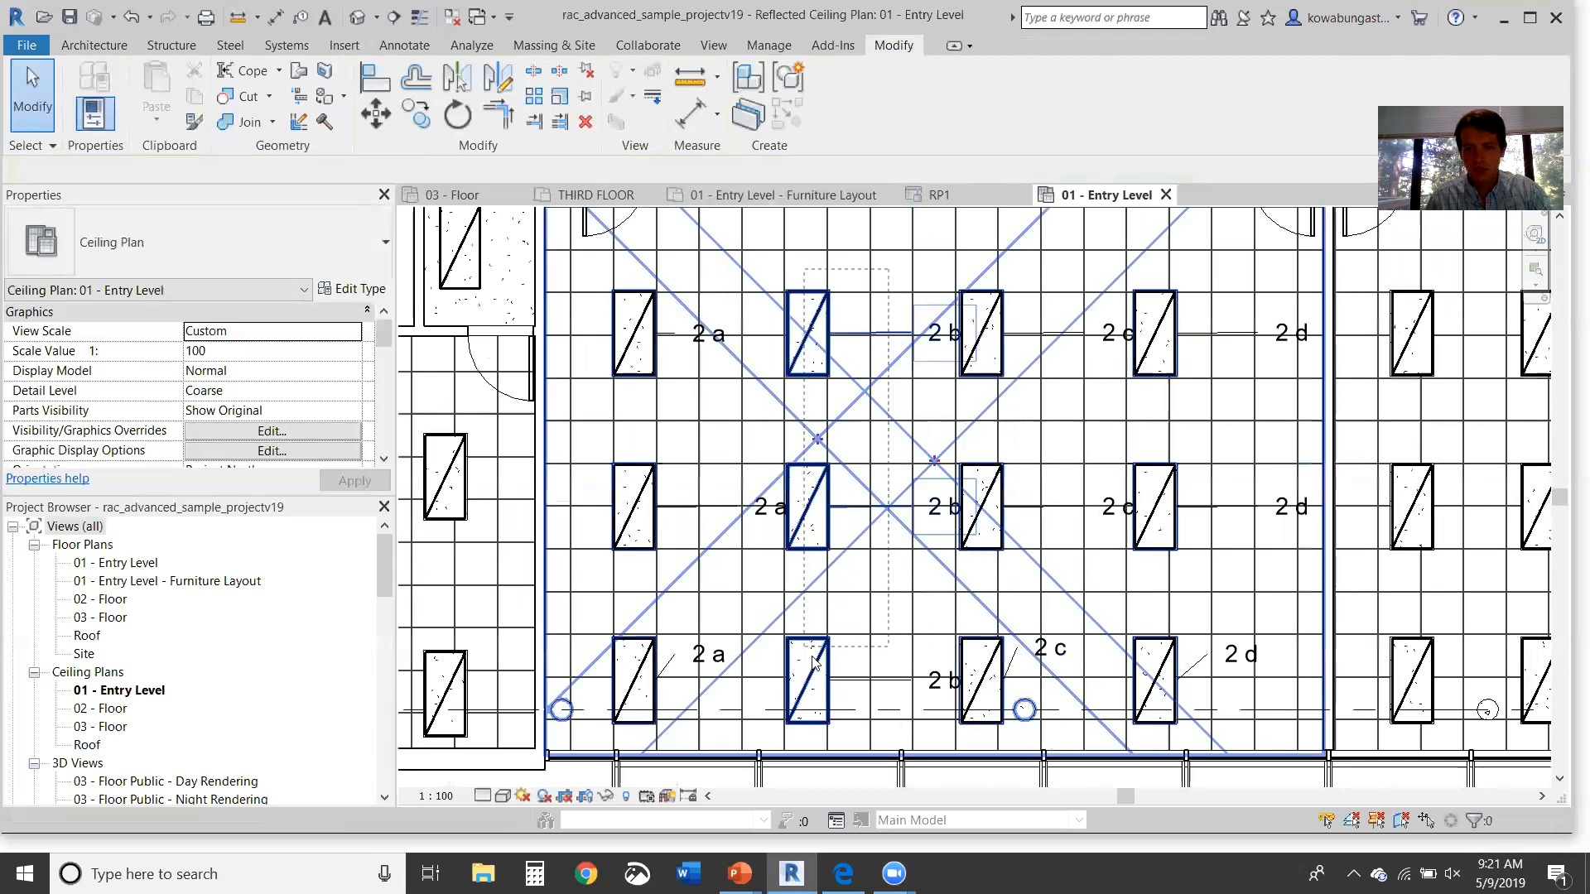
pyautogui.keyDown('ctrl'); pyautogui.click(895, 640); pyautogui.keyUp('ctrl')
pyautogui.press('Escape')
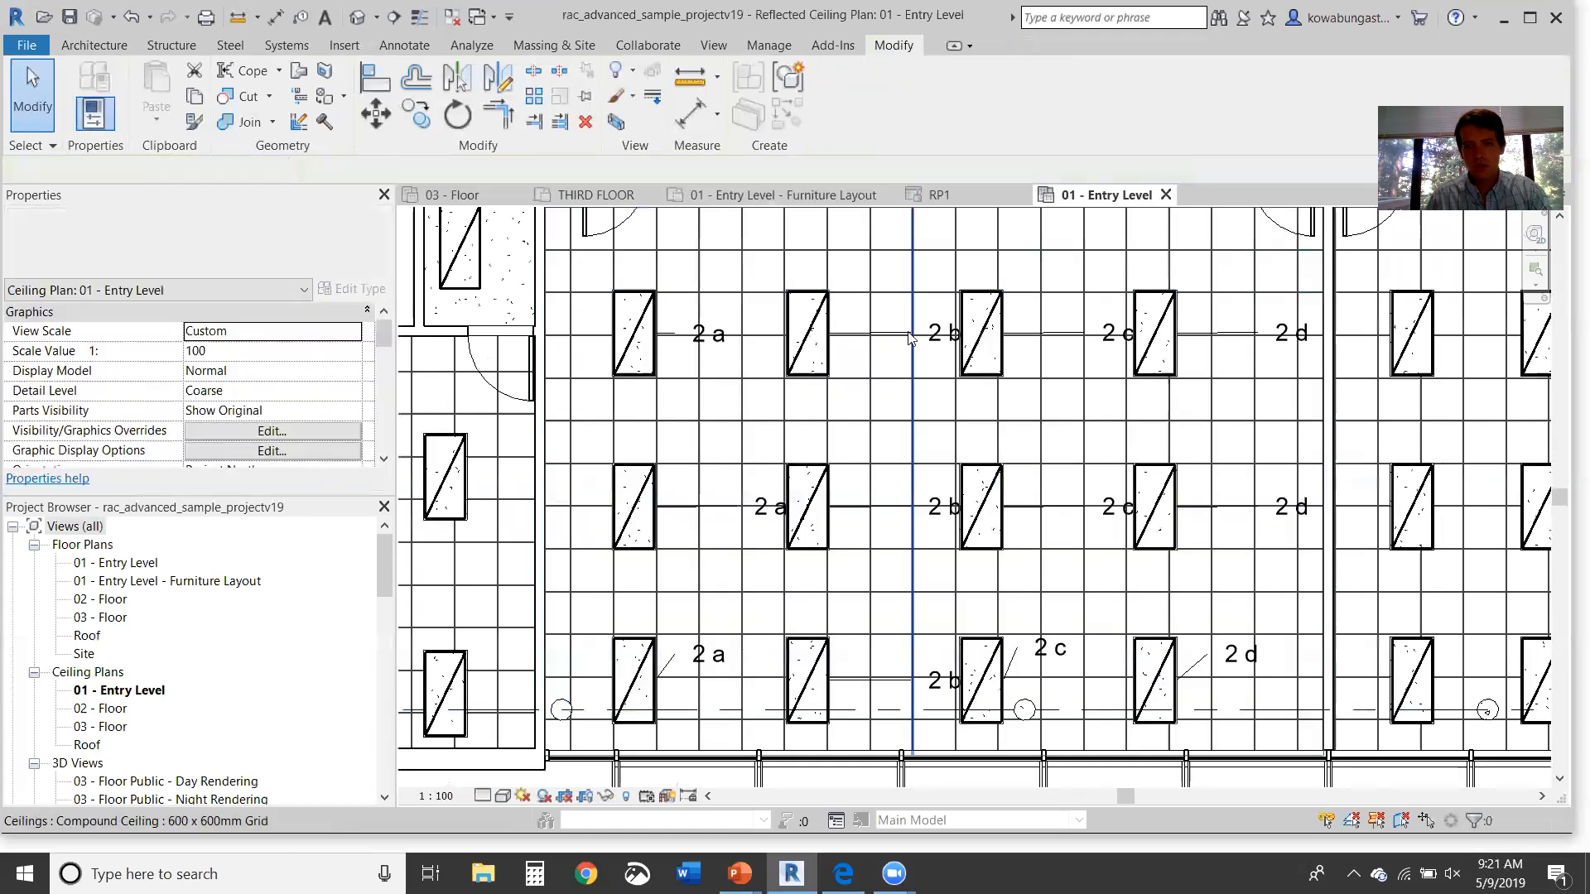
pyautogui.click(936, 330)
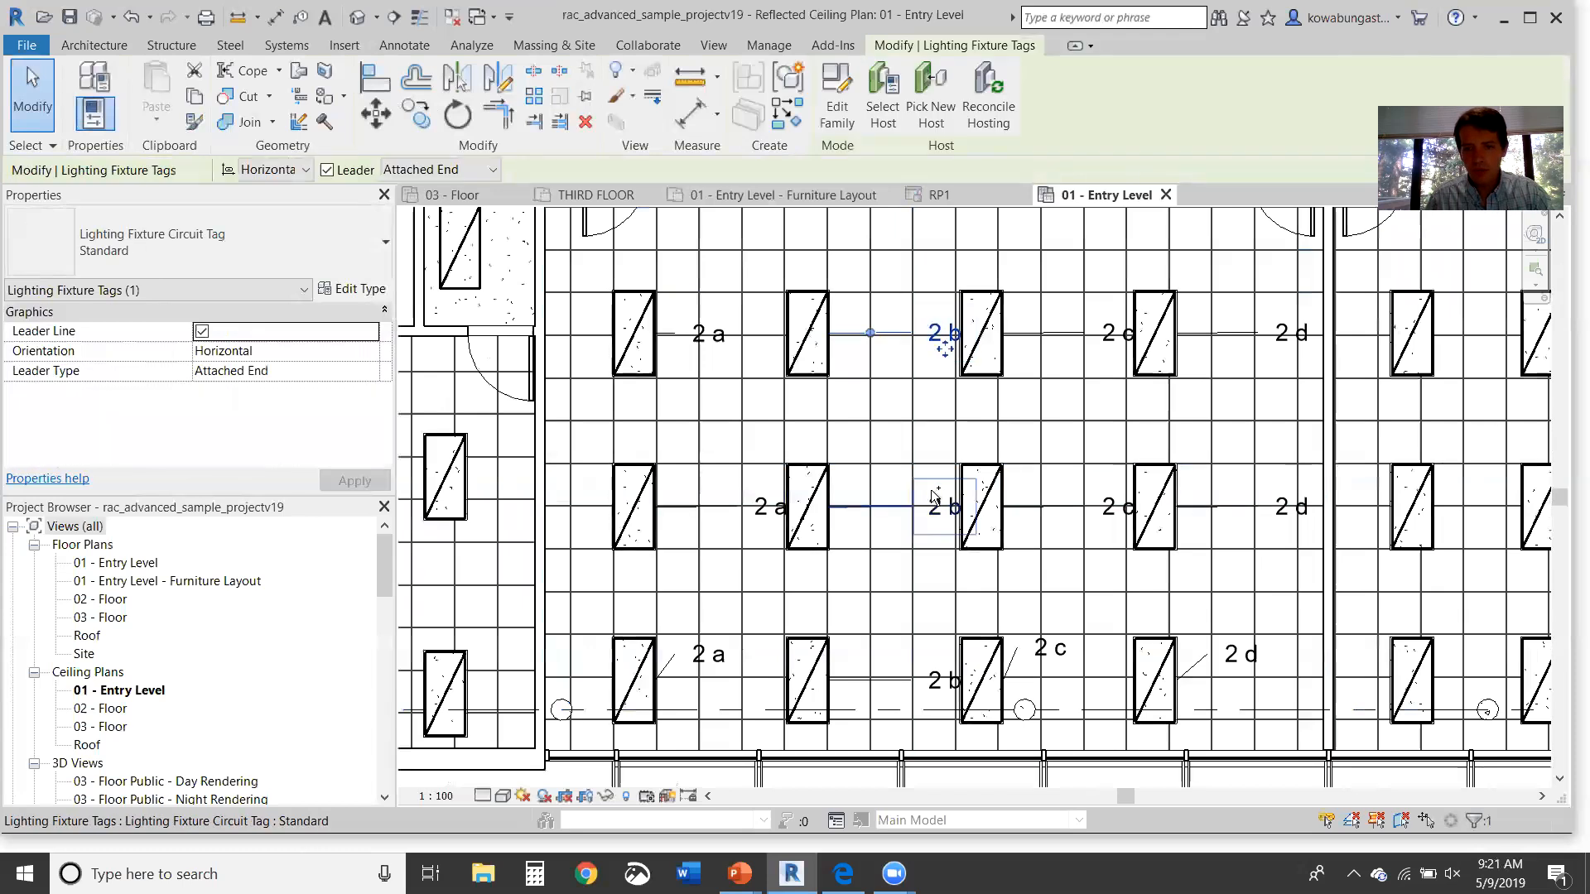
pyautogui.keyDown('ctrl'); pyautogui.click(937, 492); pyautogui.keyUp('ctrl')
pyautogui.keyDown('ctrl'); pyautogui.click(932, 488); pyautogui.keyUp('ctrl')
pyautogui.keyDown('ctrl'); pyautogui.click(932, 667); pyautogui.keyUp('ctrl')
pyautogui.hotkey('shift', 'Left')
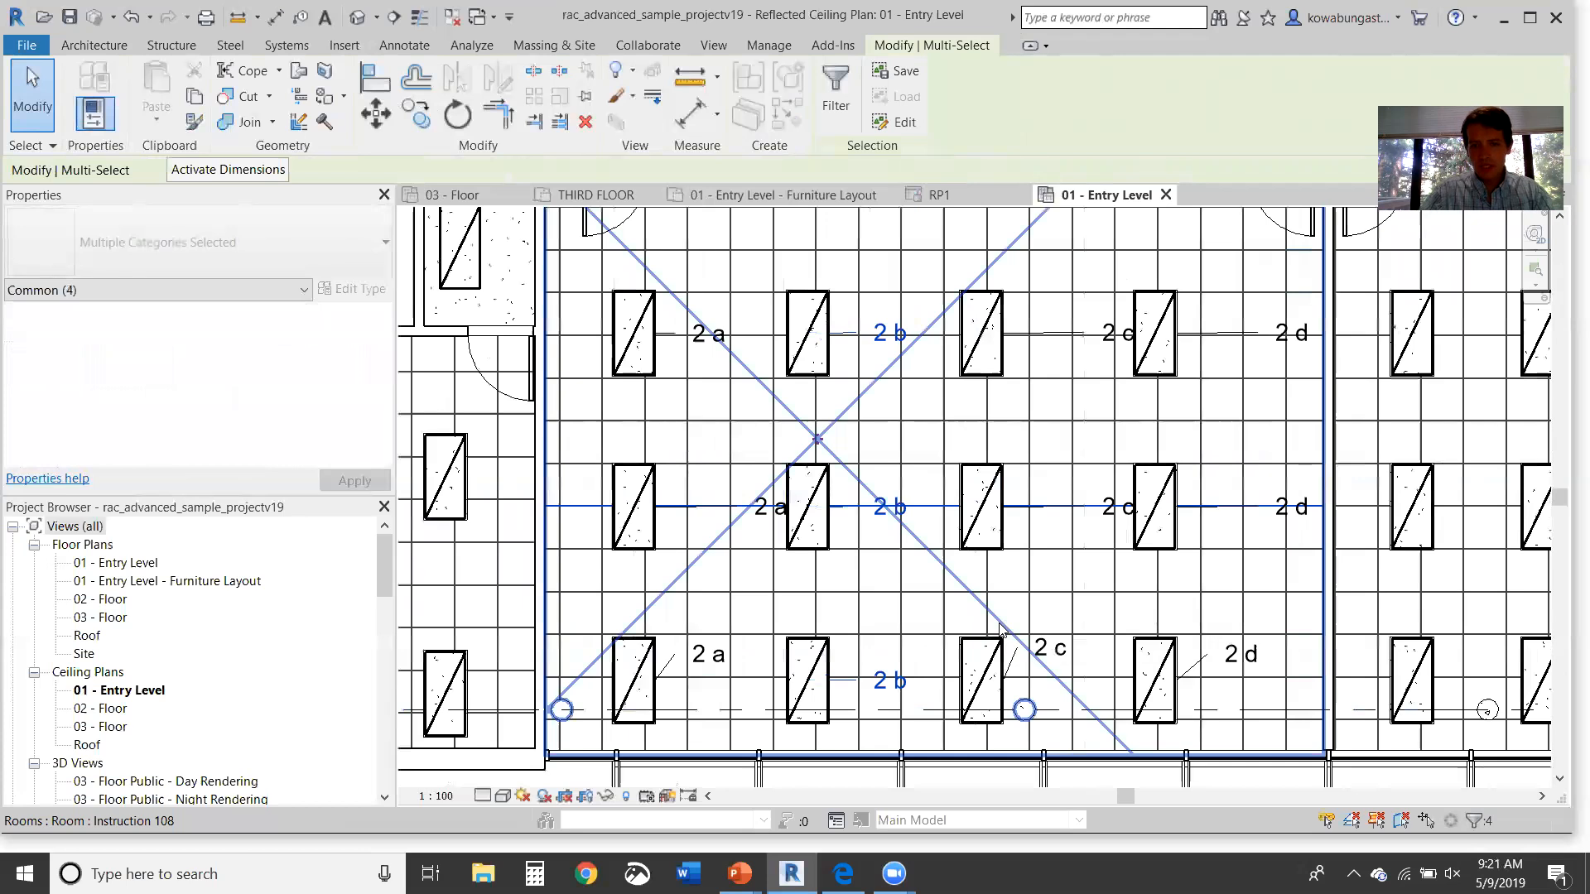
pyautogui.press('Escape')
# Step: Move the top and middle-row 2 d and 2 c tags left beside their troffers
pyautogui.click(1291, 333)
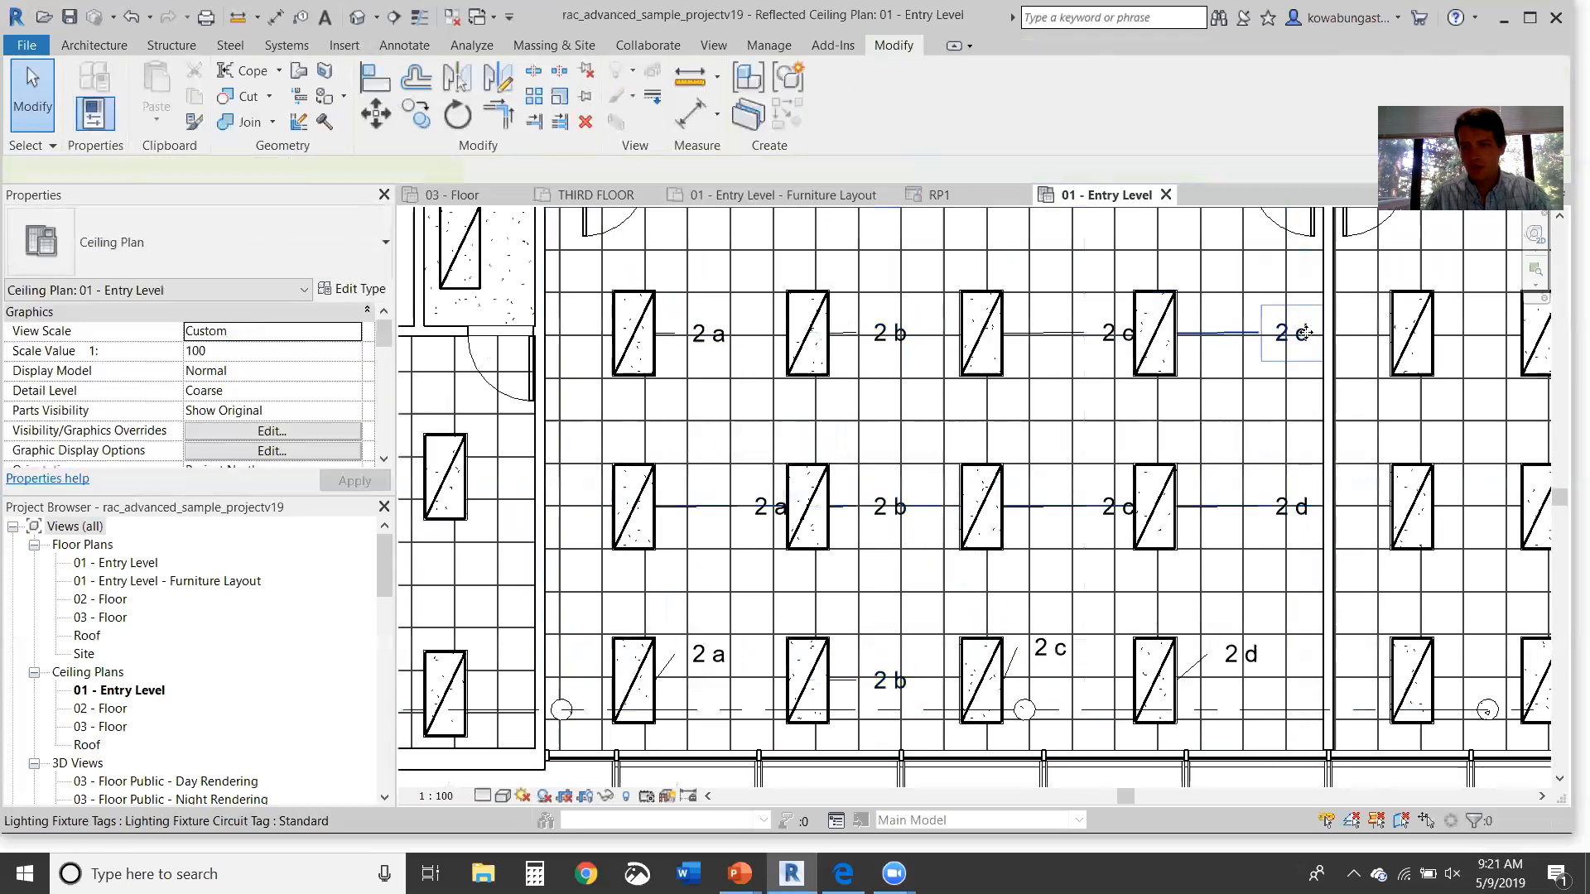
pyautogui.keyDown('ctrl'); pyautogui.click(1305, 492); pyautogui.keyUp('ctrl')
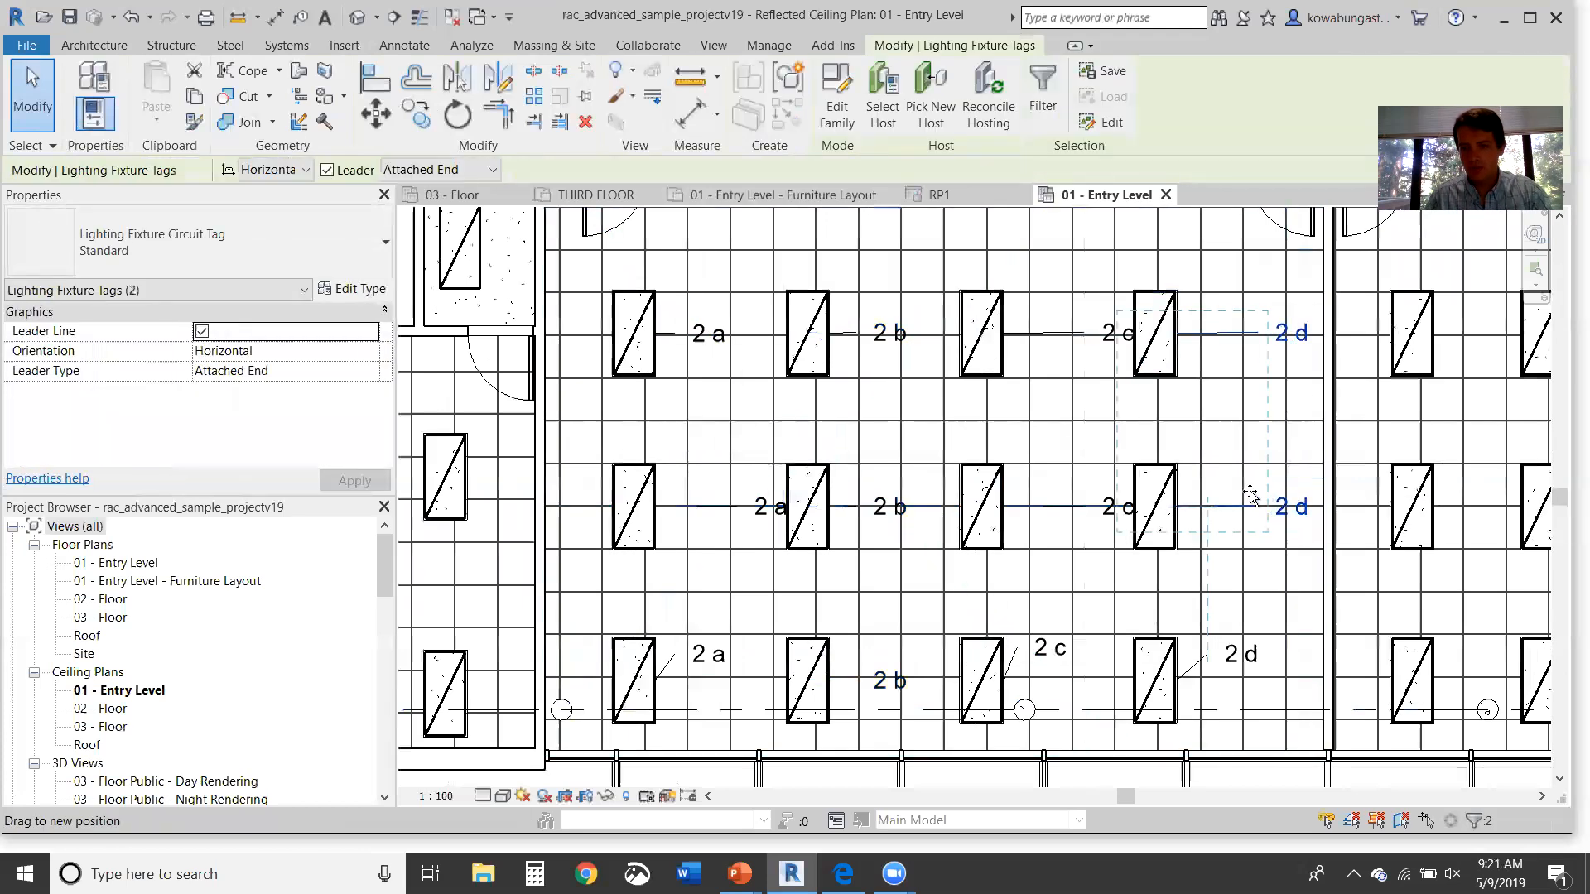
pyautogui.moveTo(1250, 495); pyautogui.dragTo(1199, 495)
pyautogui.press('Escape')
pyautogui.click(1112, 507)
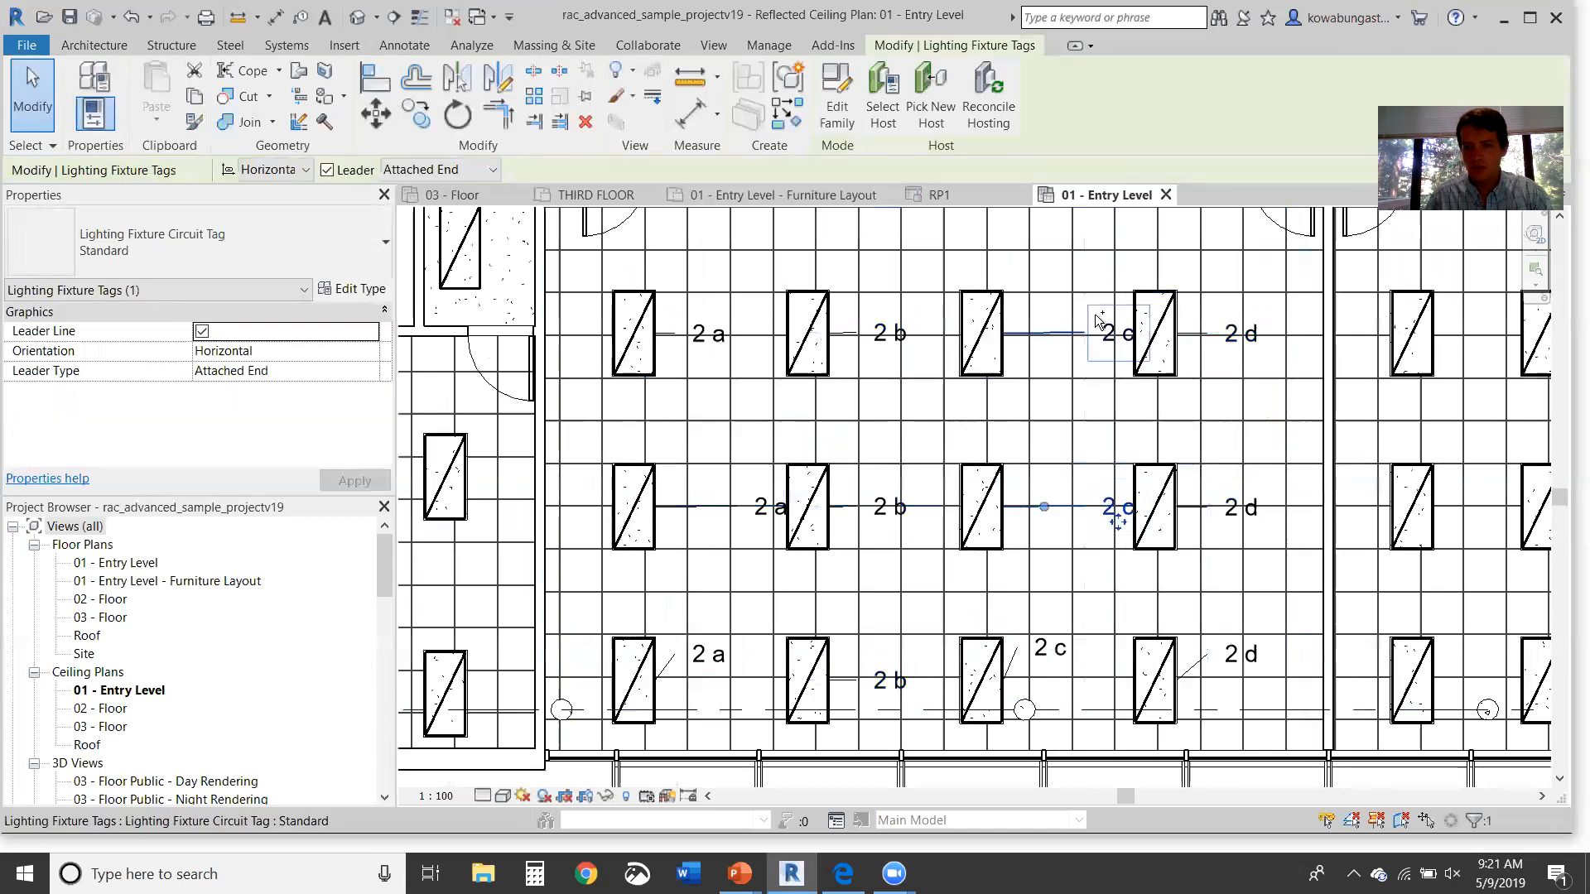
pyautogui.keyDown('ctrl'); pyautogui.click(1099, 319); pyautogui.keyUp('ctrl')
pyautogui.moveTo(1047, 321); pyautogui.dragTo(1037, 323)
pyautogui.press('Escape')
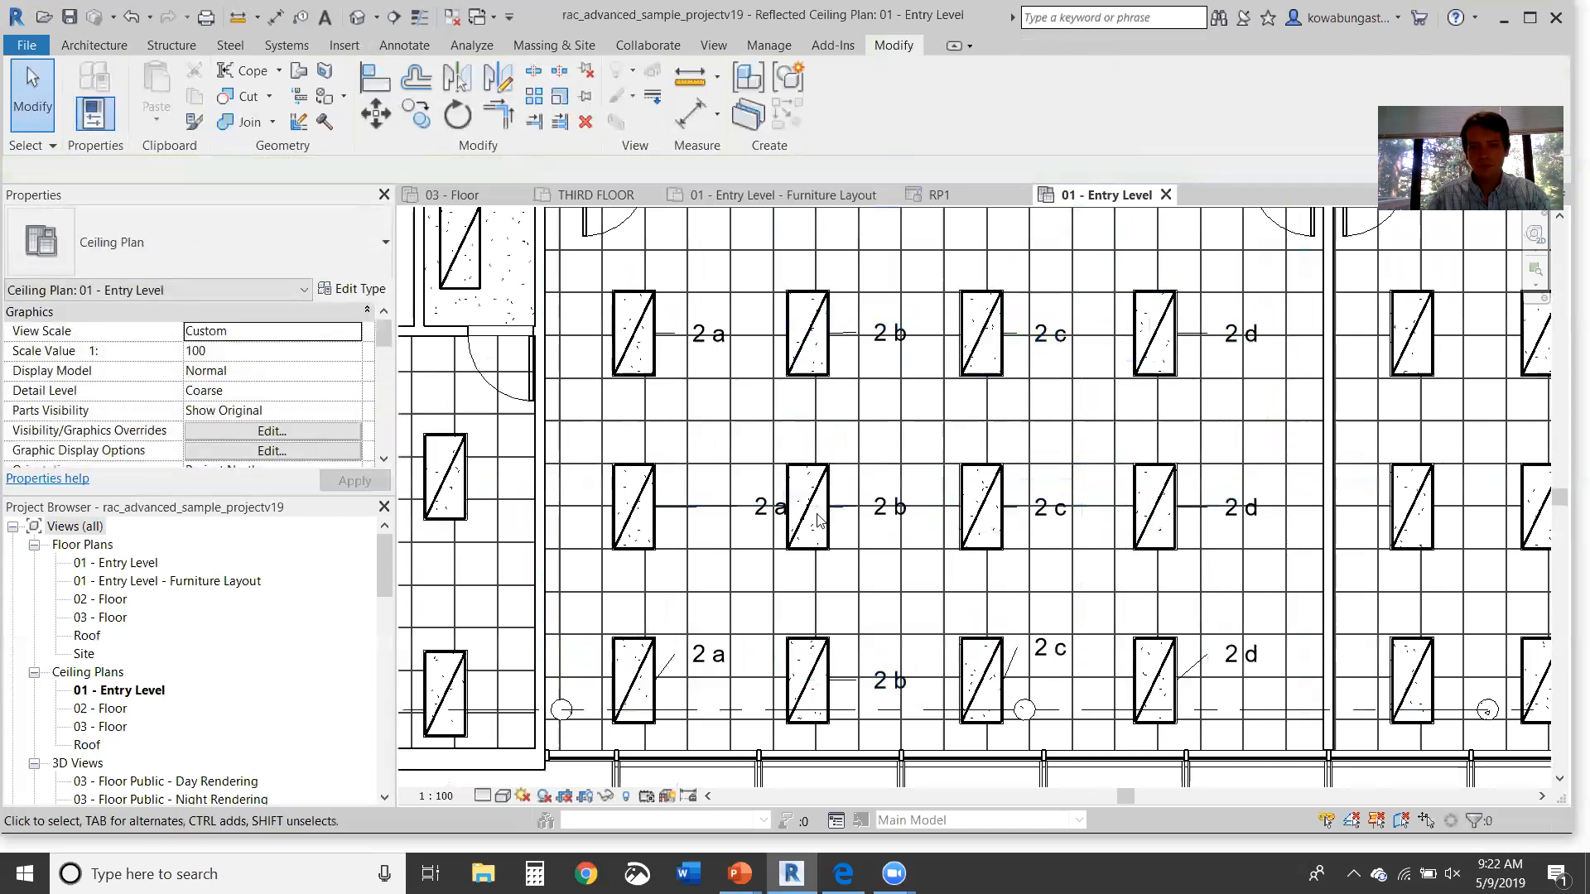
# Step: Move the middle-row 2 a tag beside its first-column troffer
pyautogui.click(763, 504)
pyautogui.click(762, 505)
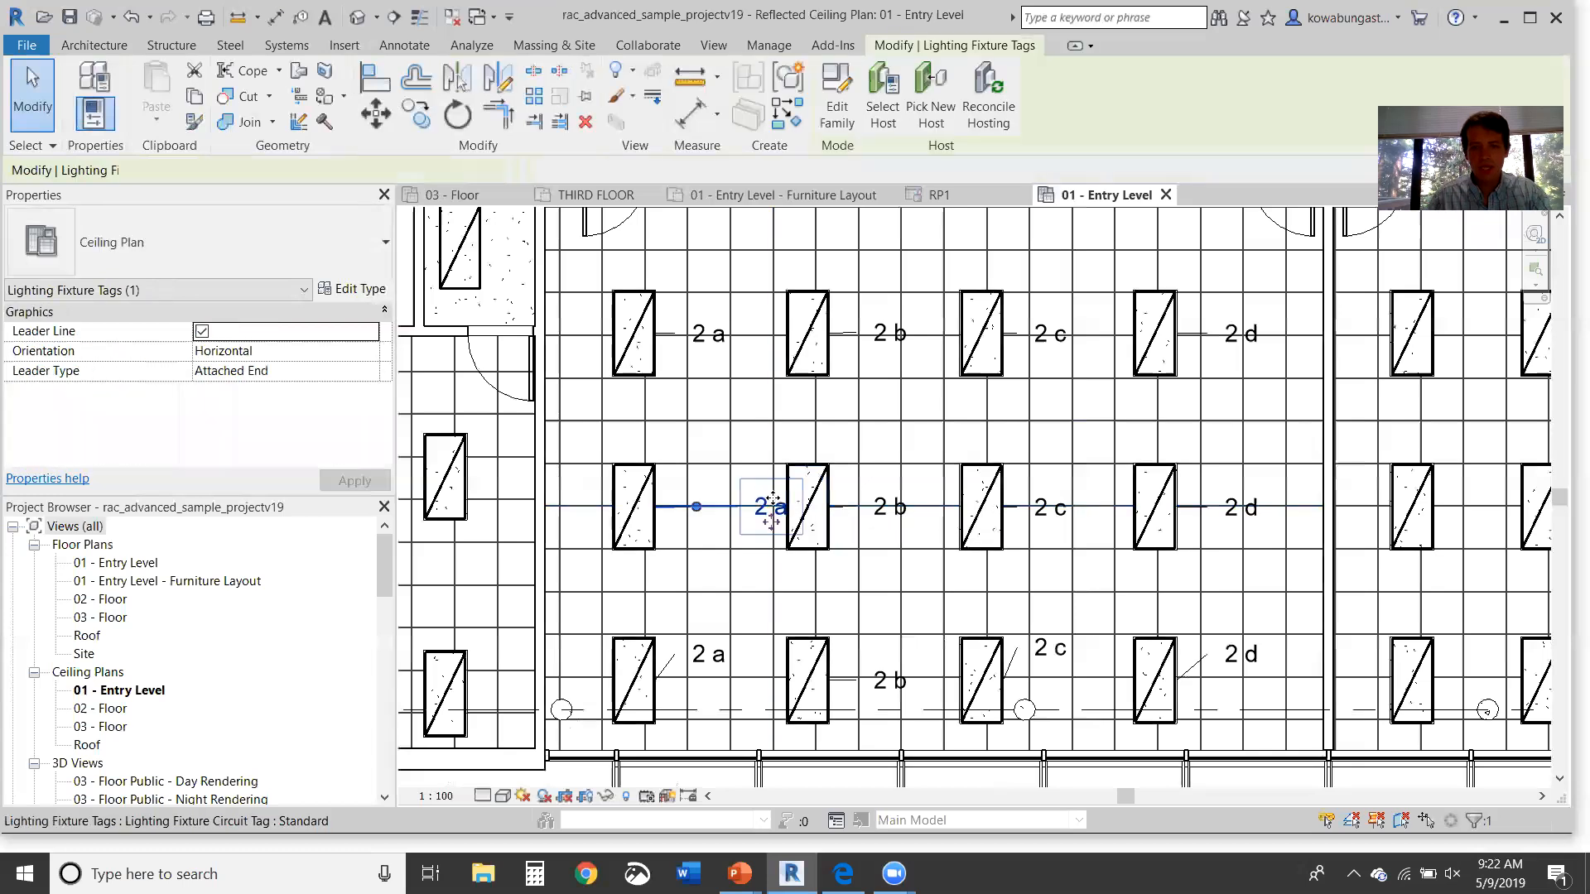
pyautogui.moveTo(715, 520); pyautogui.dragTo(654, 520)
pyautogui.press('Escape')
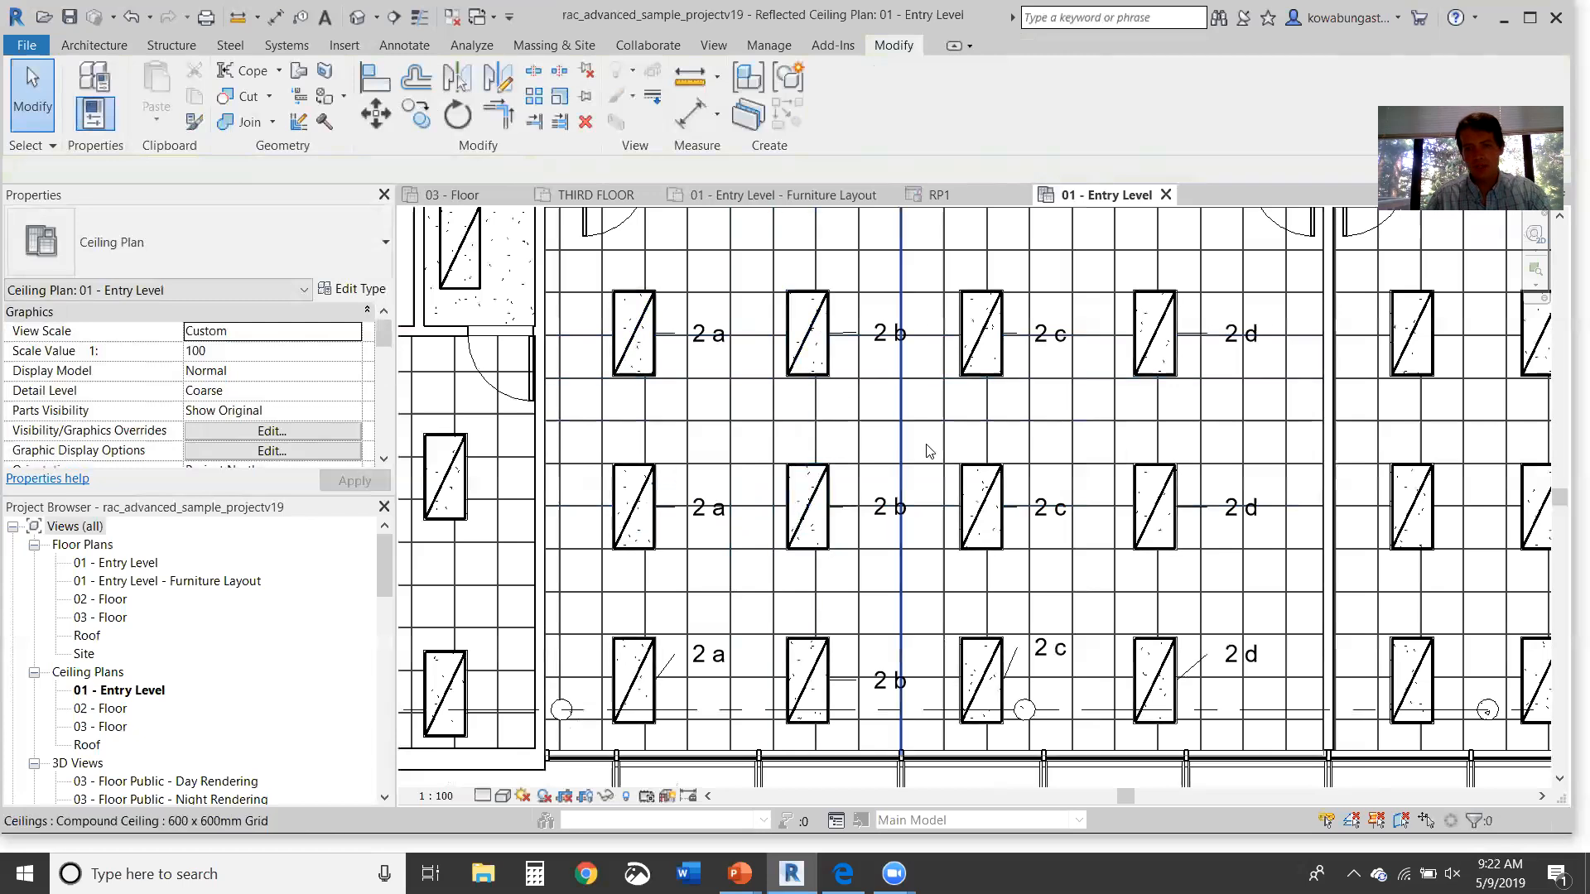
pyautogui.moveTo(823, 472); pyautogui.dragTo(834, 527, button='middle')
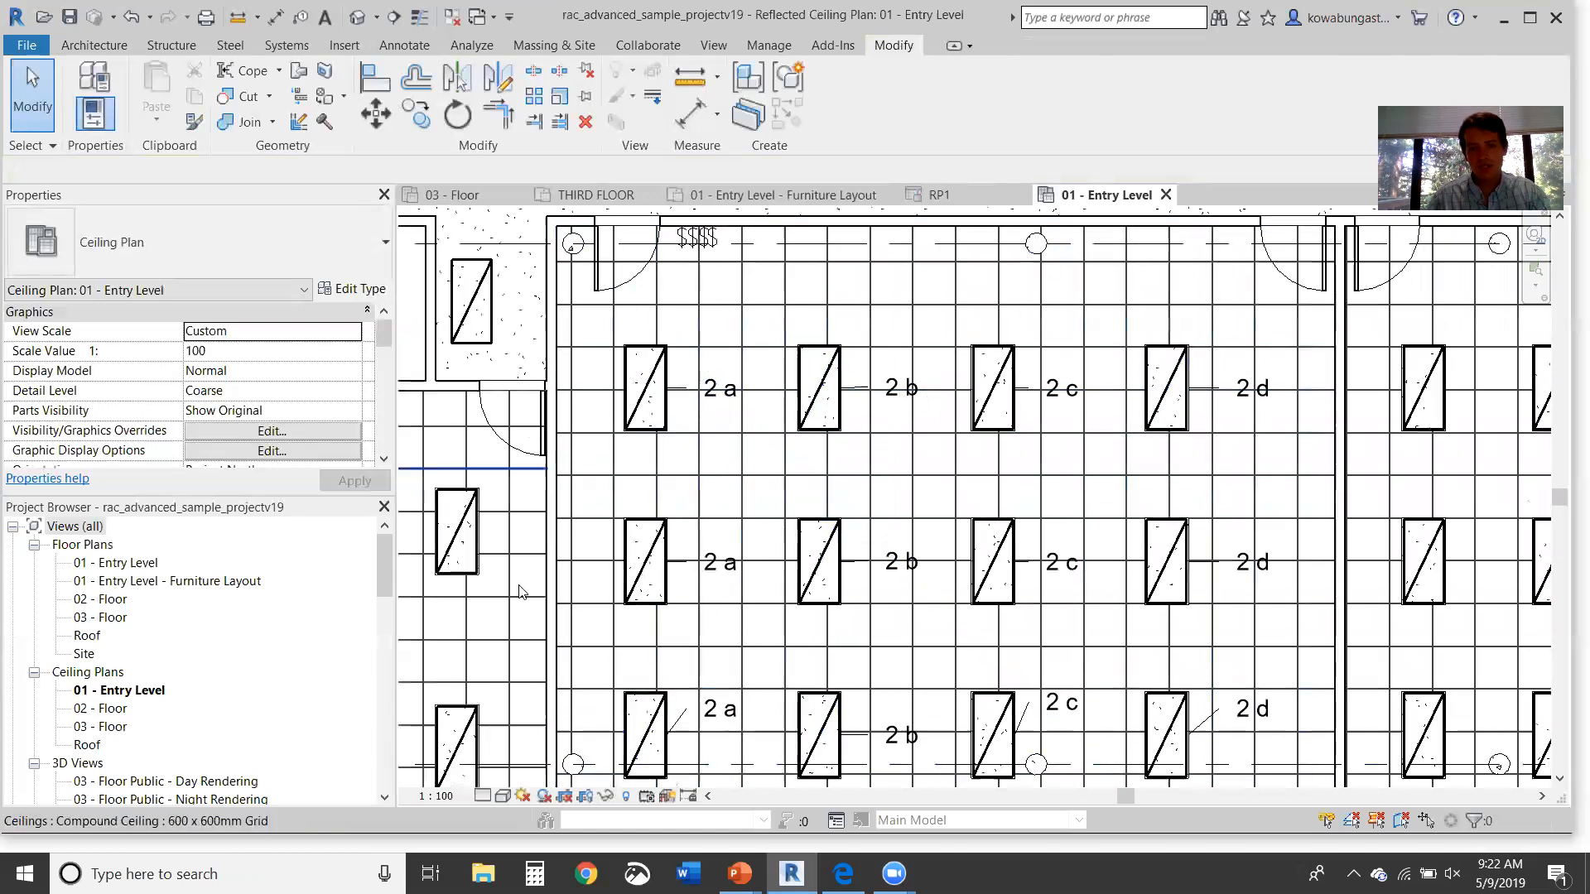
# Step: Add the second-column troffers to switch system a
pyautogui.click(665, 411)
pyautogui.click(1073, 47)
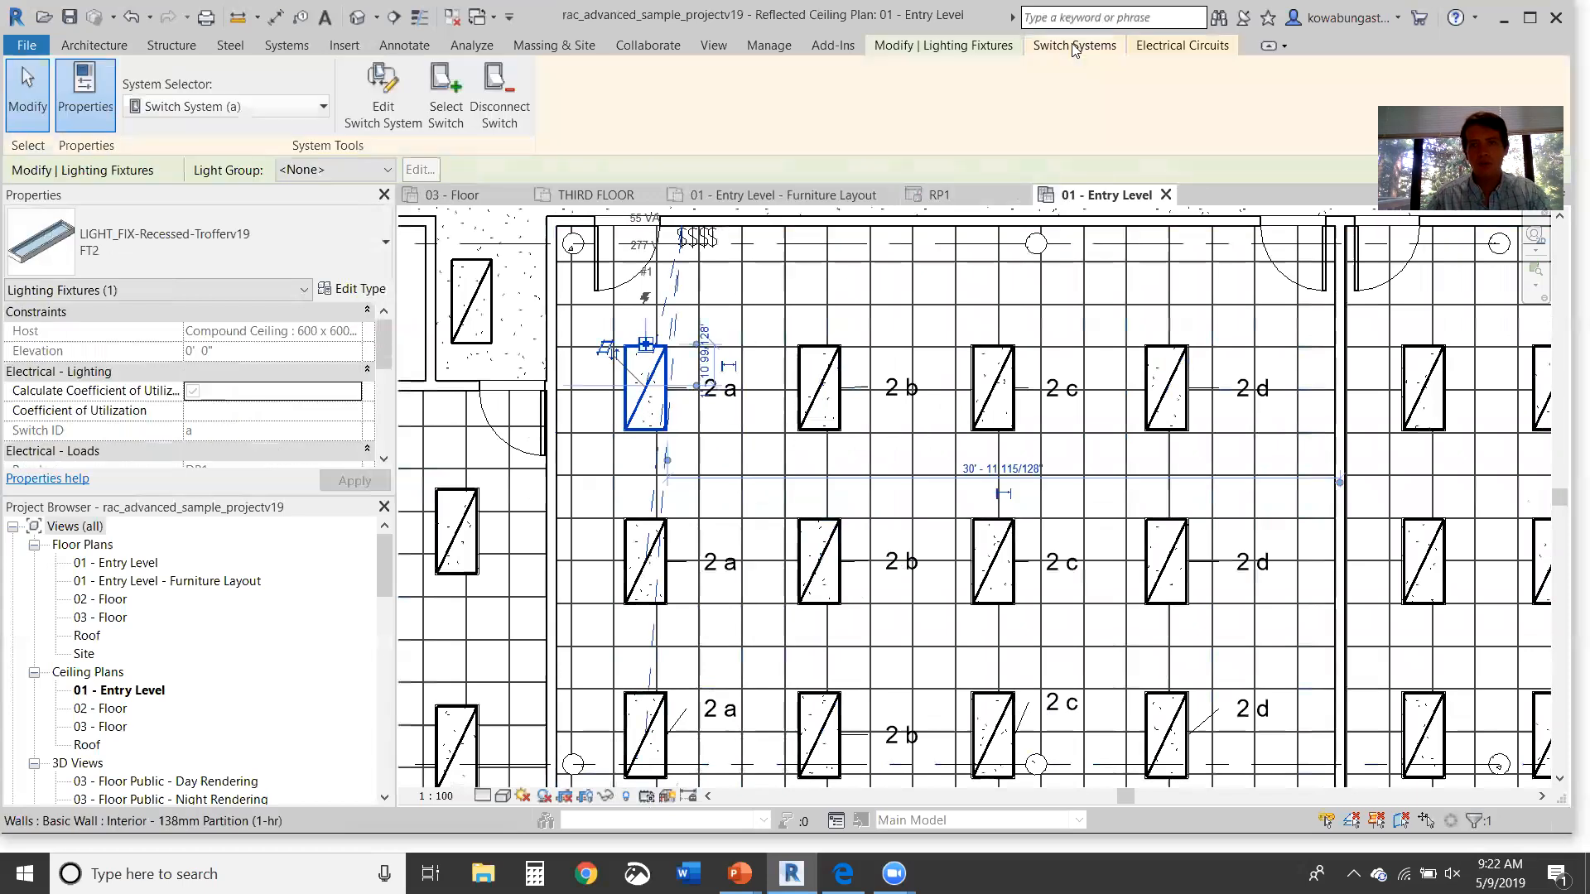
pyautogui.click(382, 98)
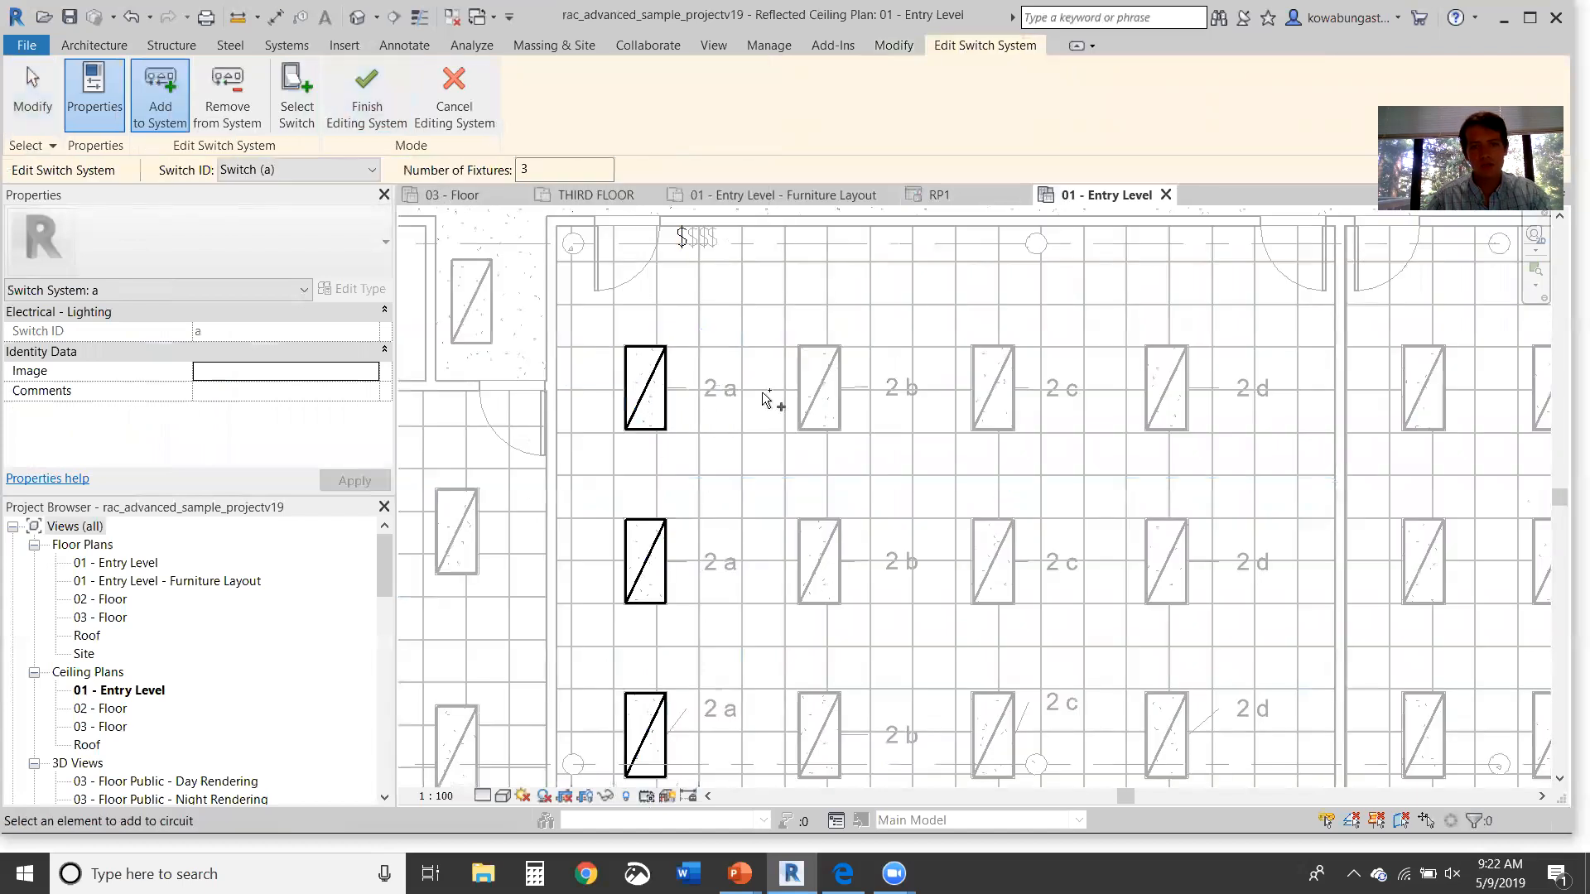
pyautogui.moveTo(750, 298); pyautogui.dragTo(883, 815)
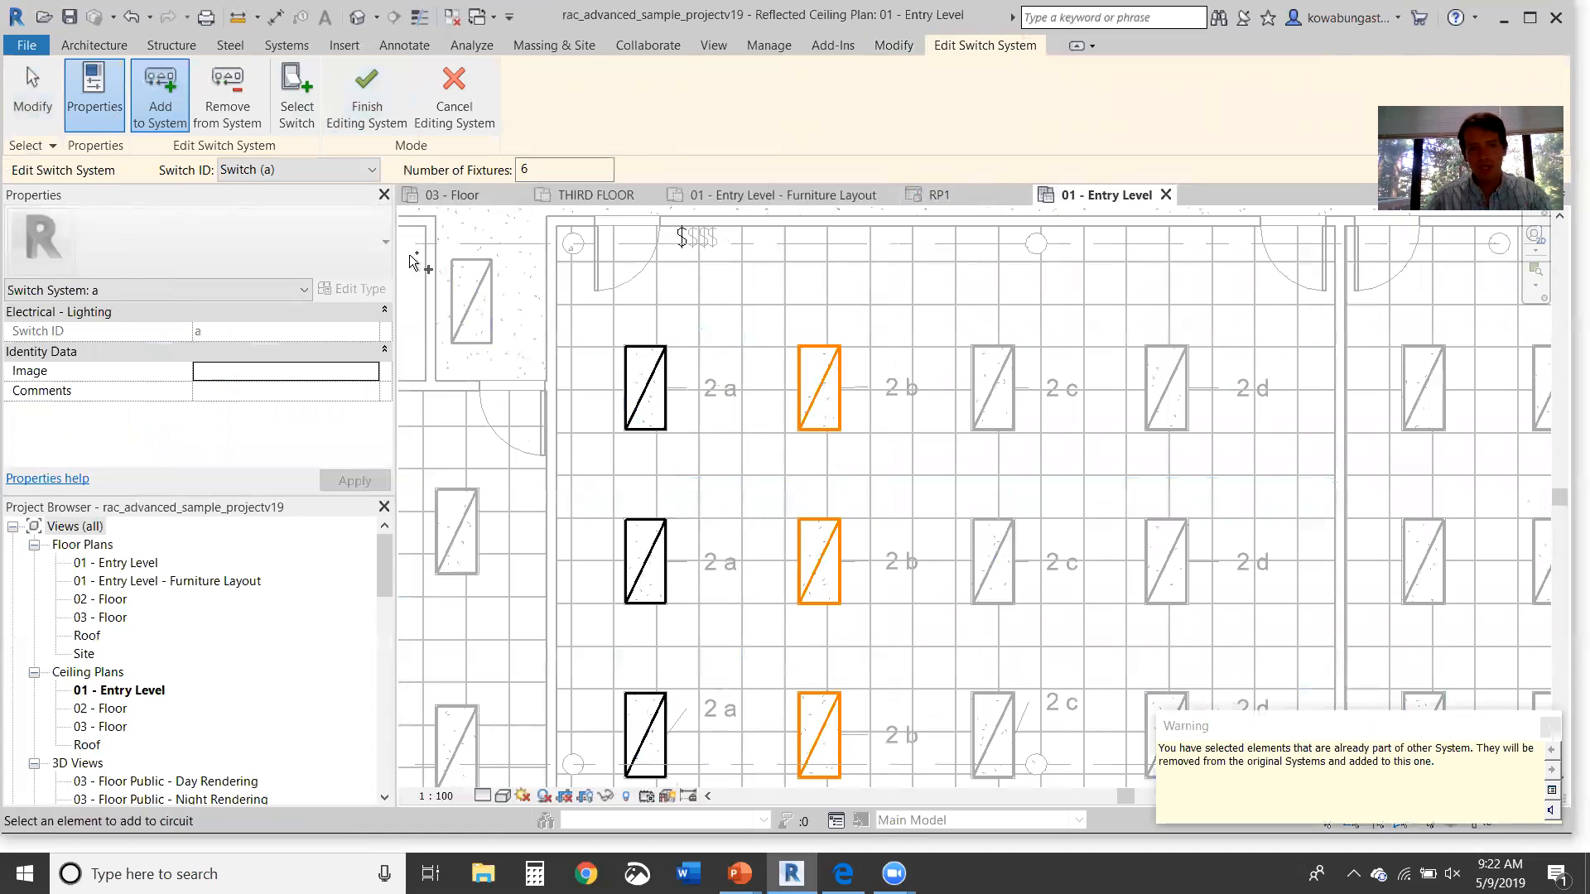
pyautogui.click(367, 98)
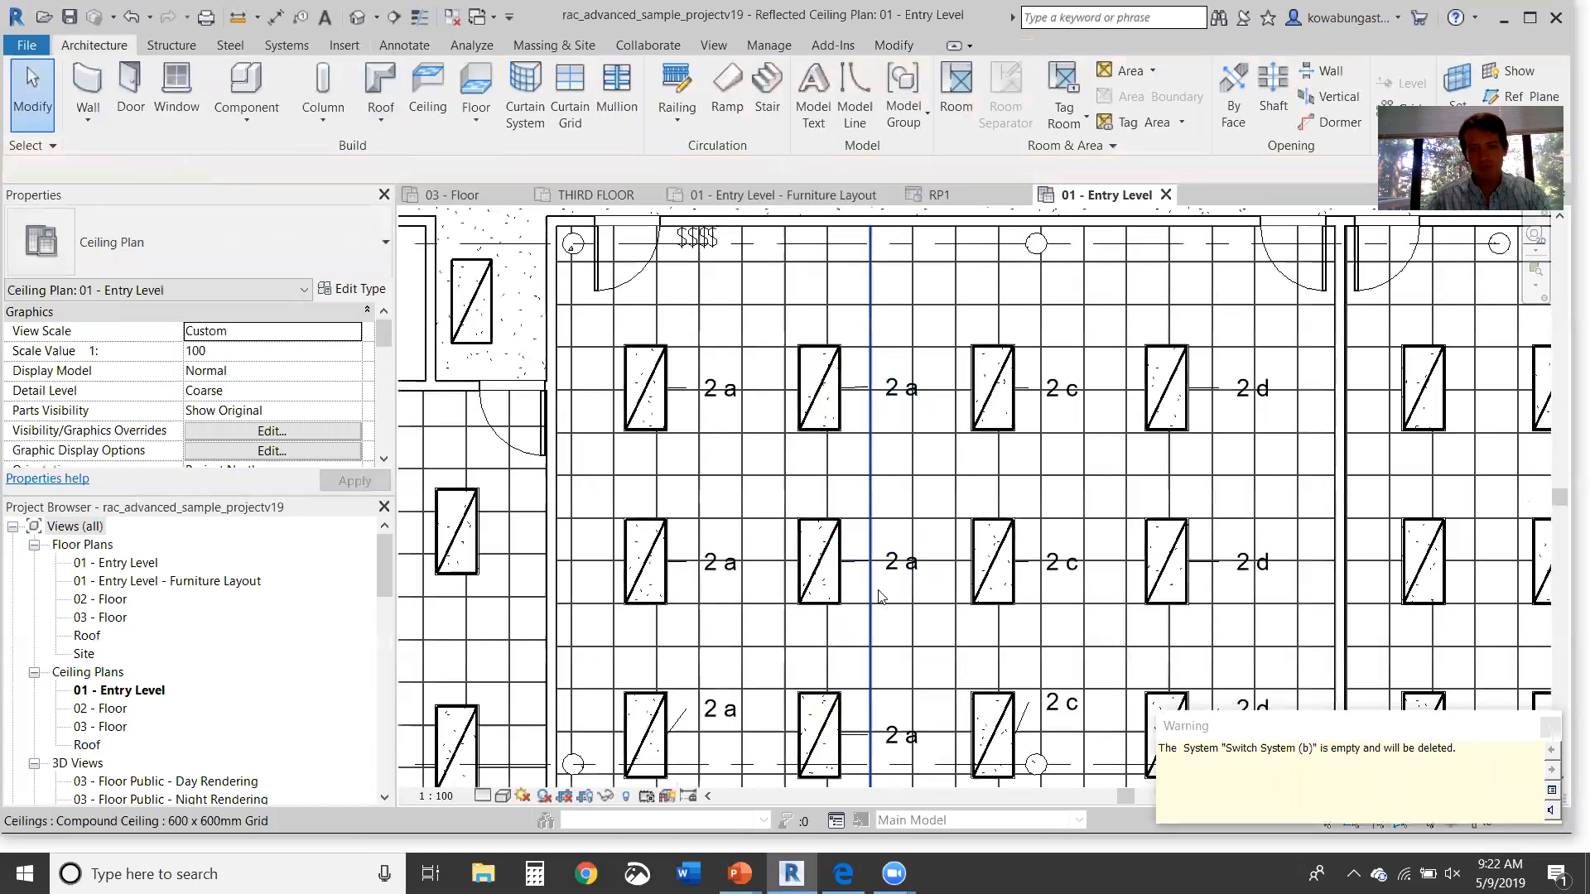
# Step: Reassign the third-column troffers' switch system c to switch b
pyautogui.click(1000, 429)
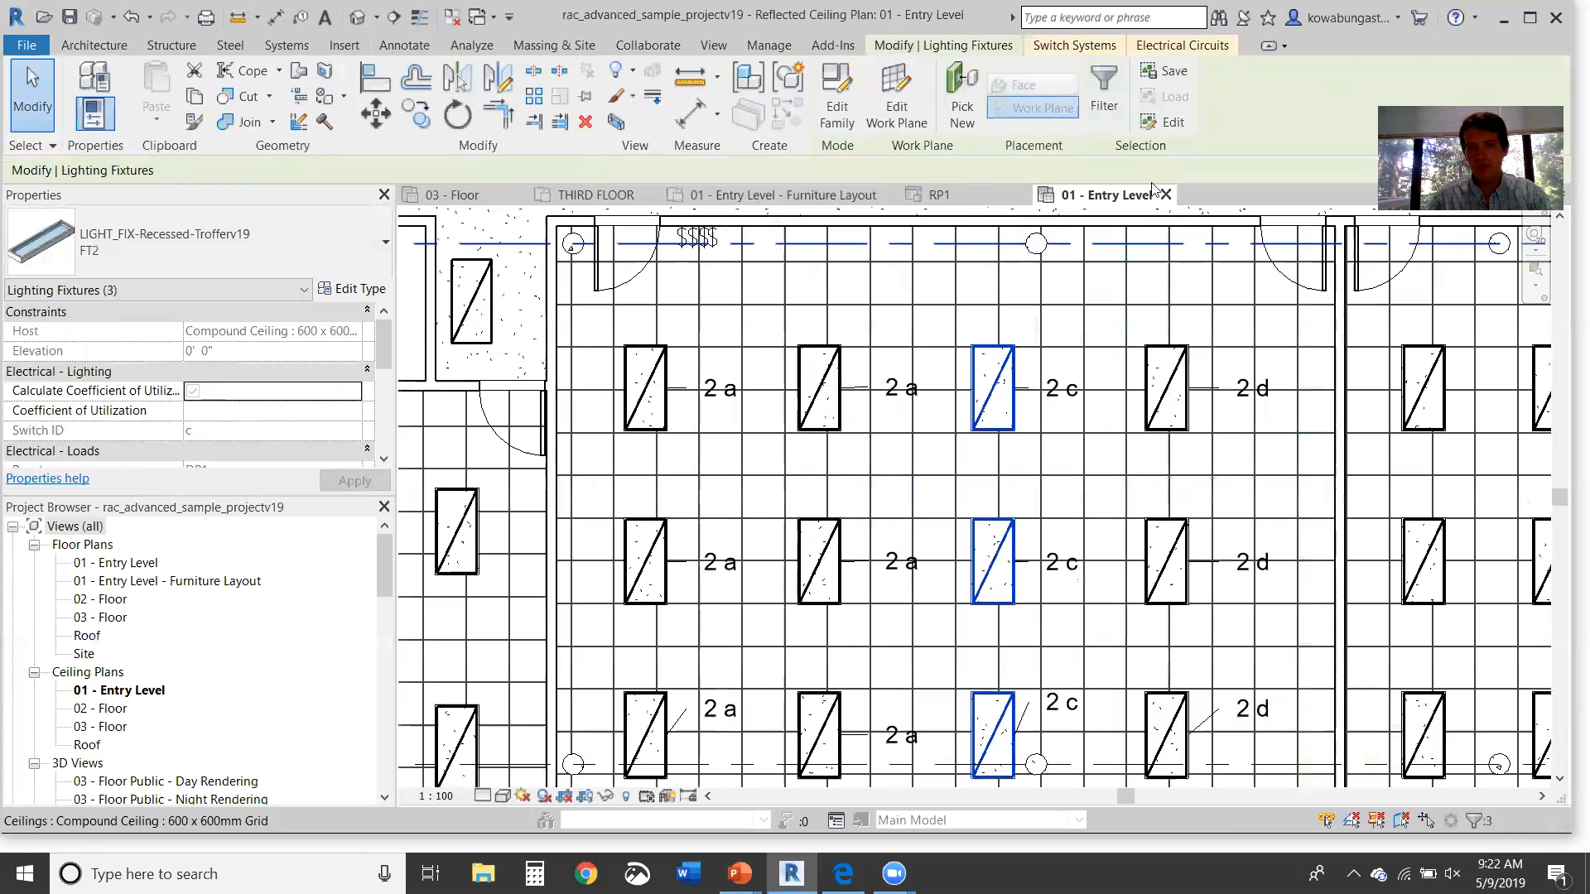
pyautogui.click(1116, 47)
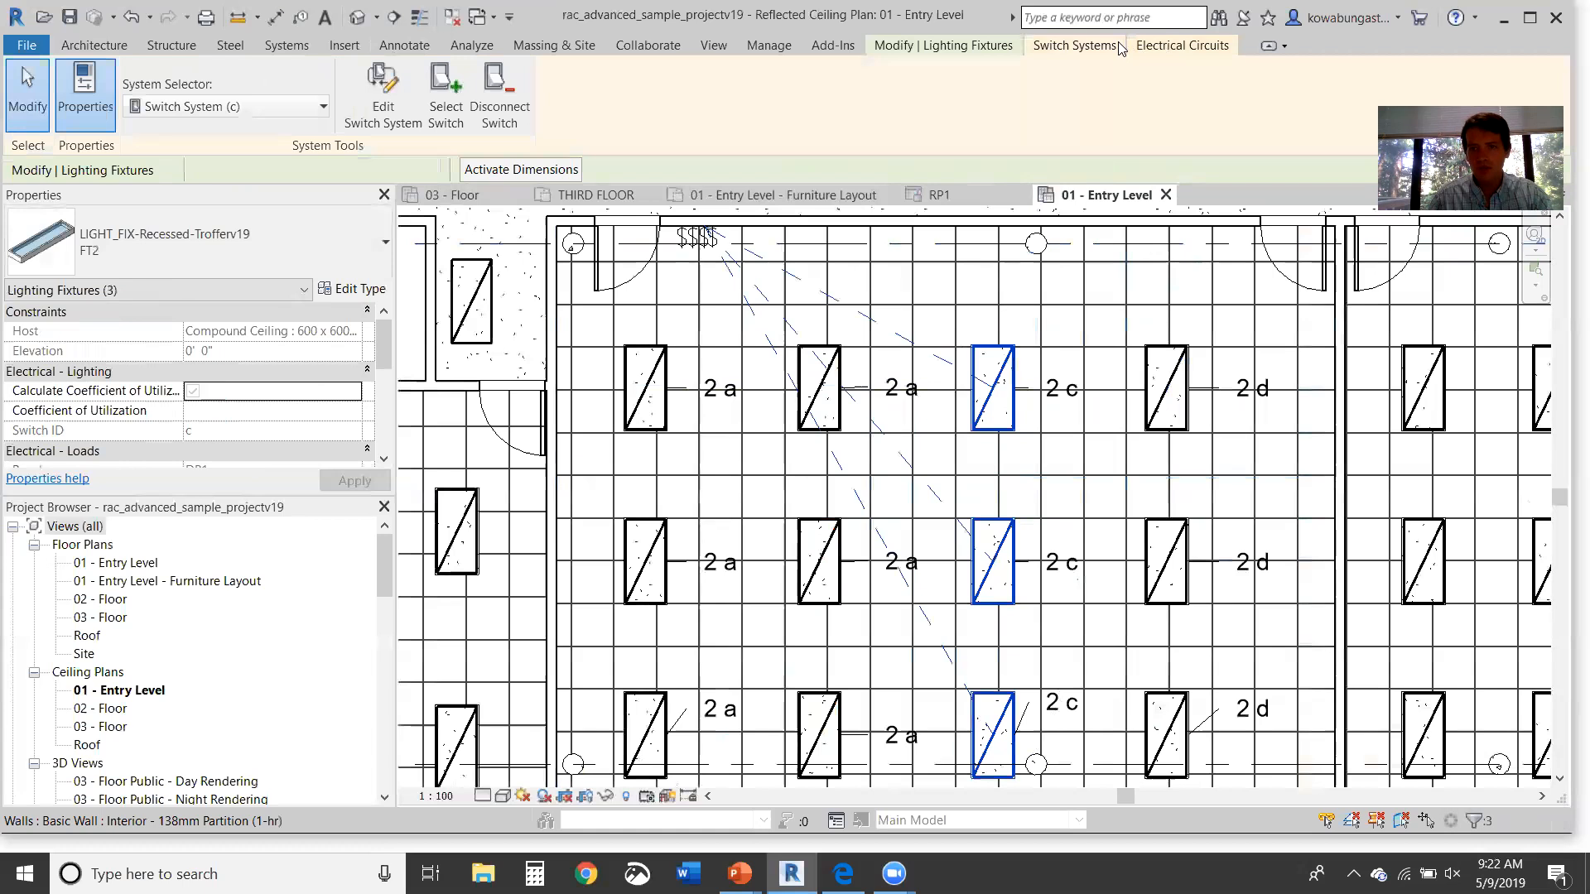
pyautogui.click(437, 98)
pyautogui.click(695, 255)
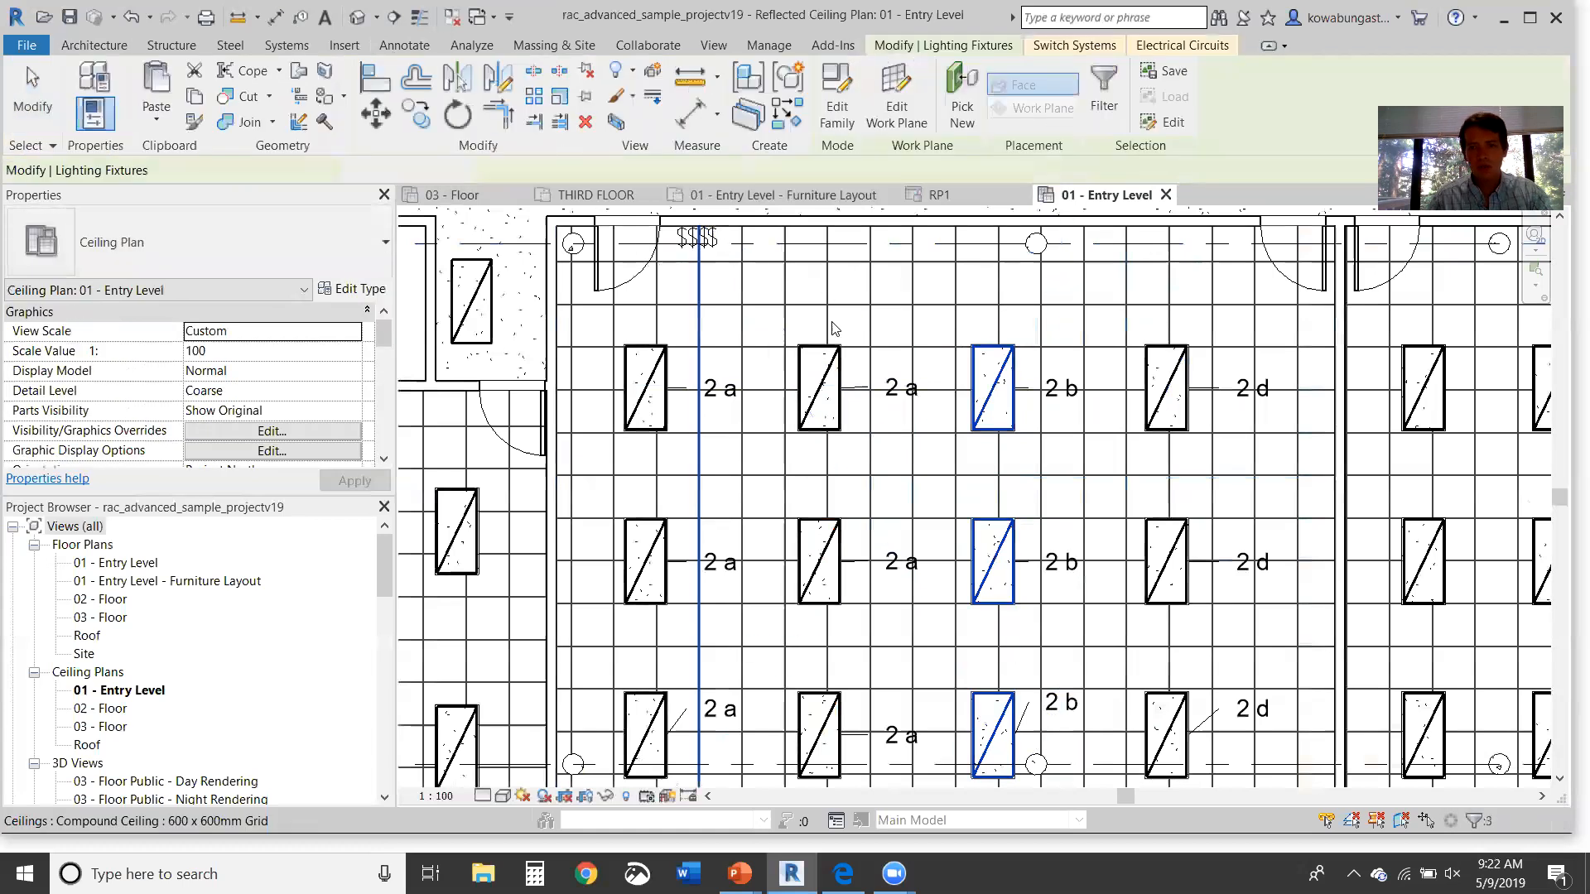
pyautogui.press('Escape')
# Step: Reassign the fourth-column system d to switch c and delete the unused fourth switch
pyautogui.click(1174, 423)
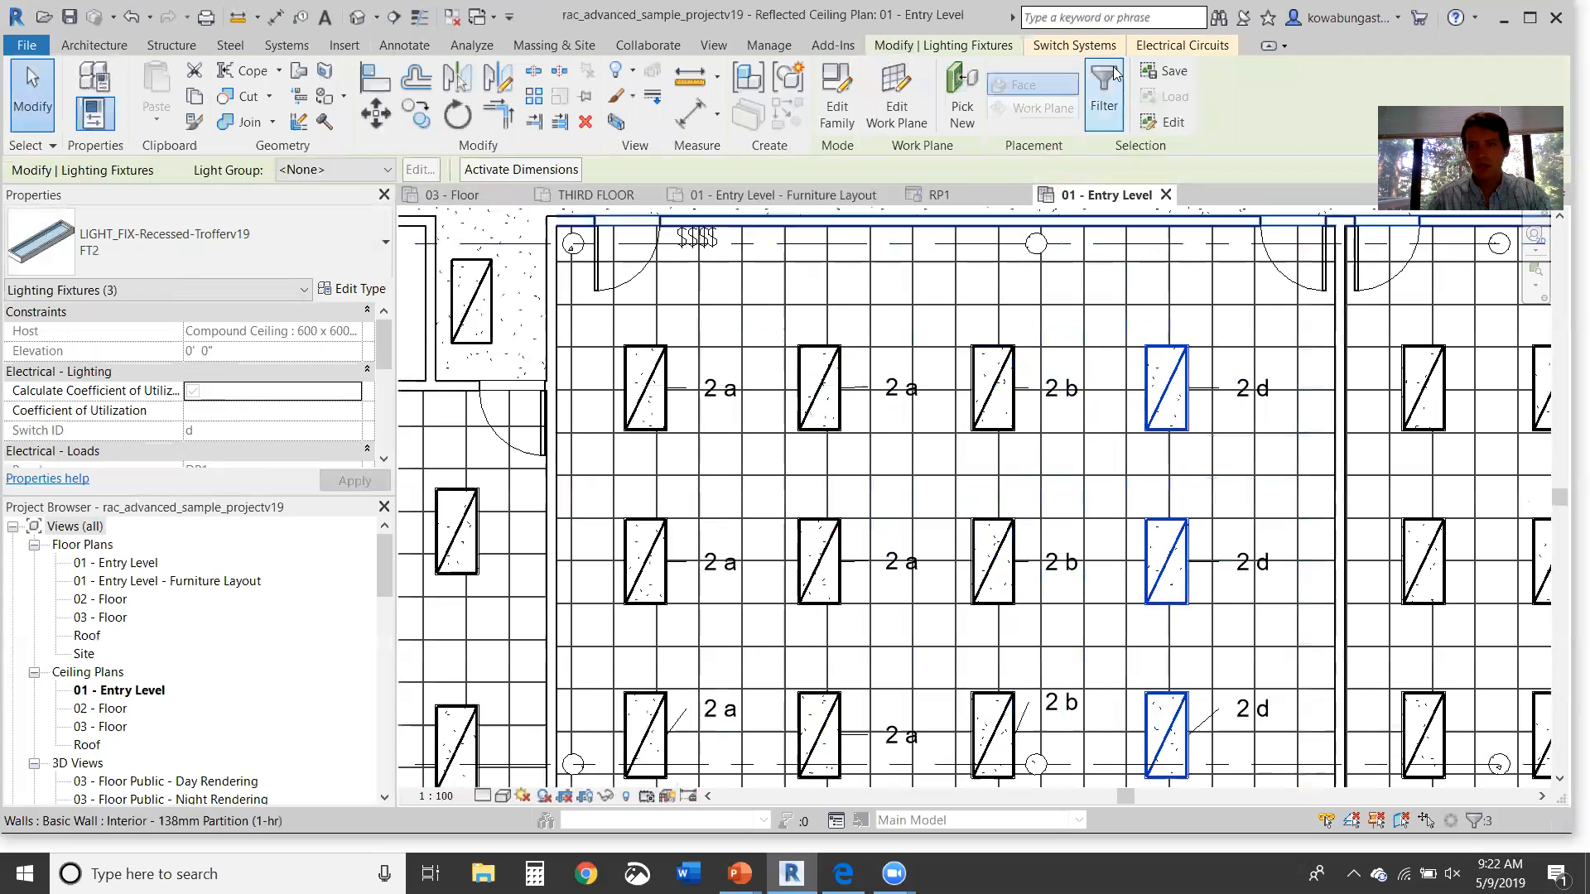
pyautogui.click(1073, 44)
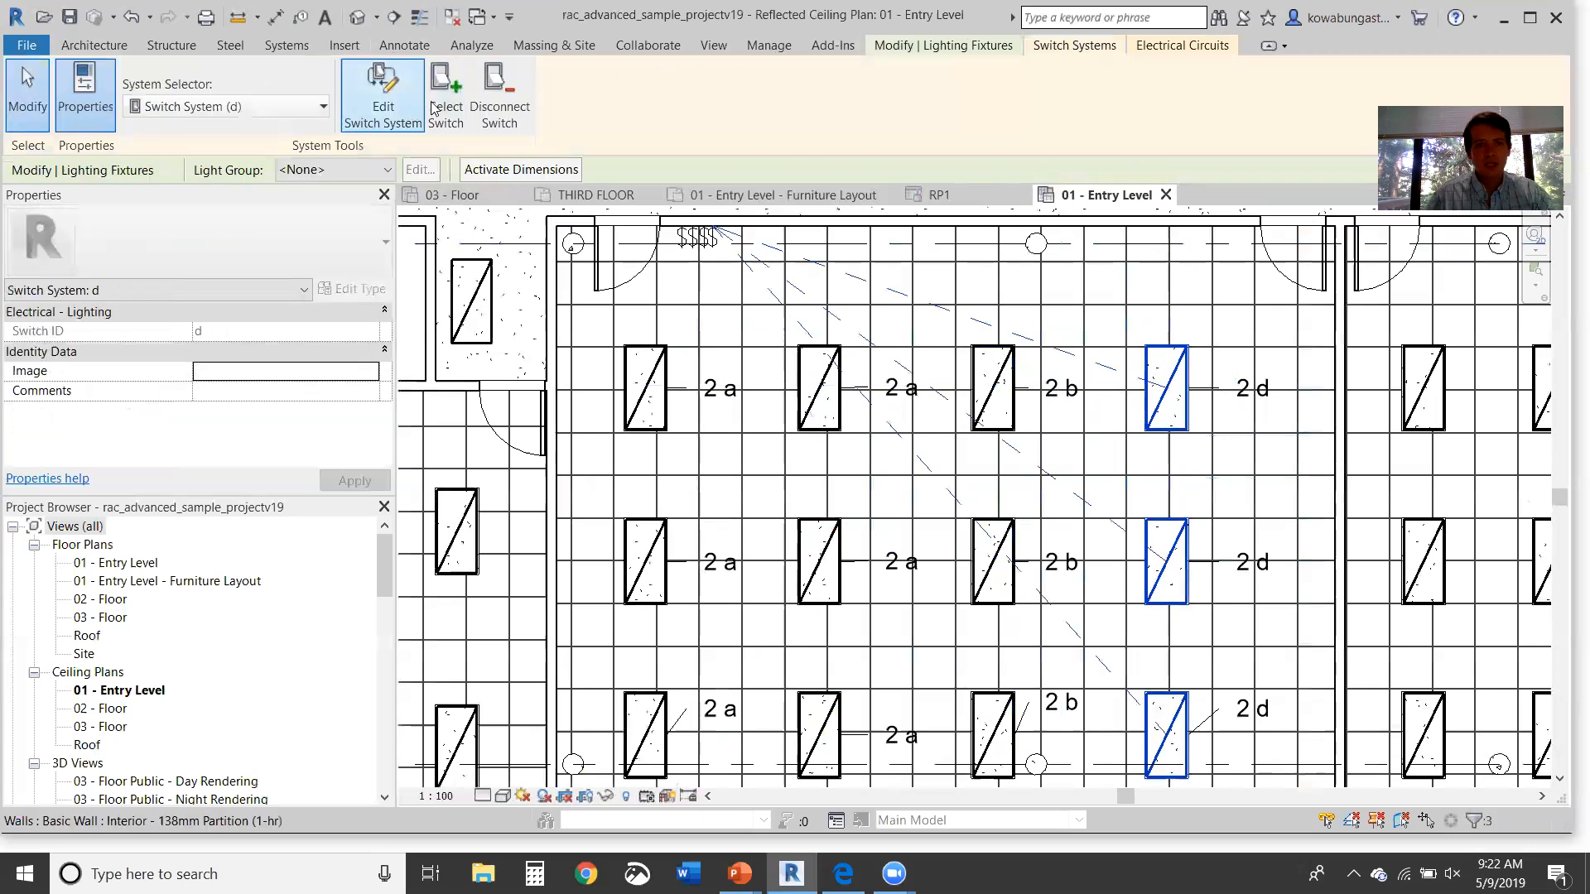
pyautogui.click(436, 106)
pyautogui.click(709, 242)
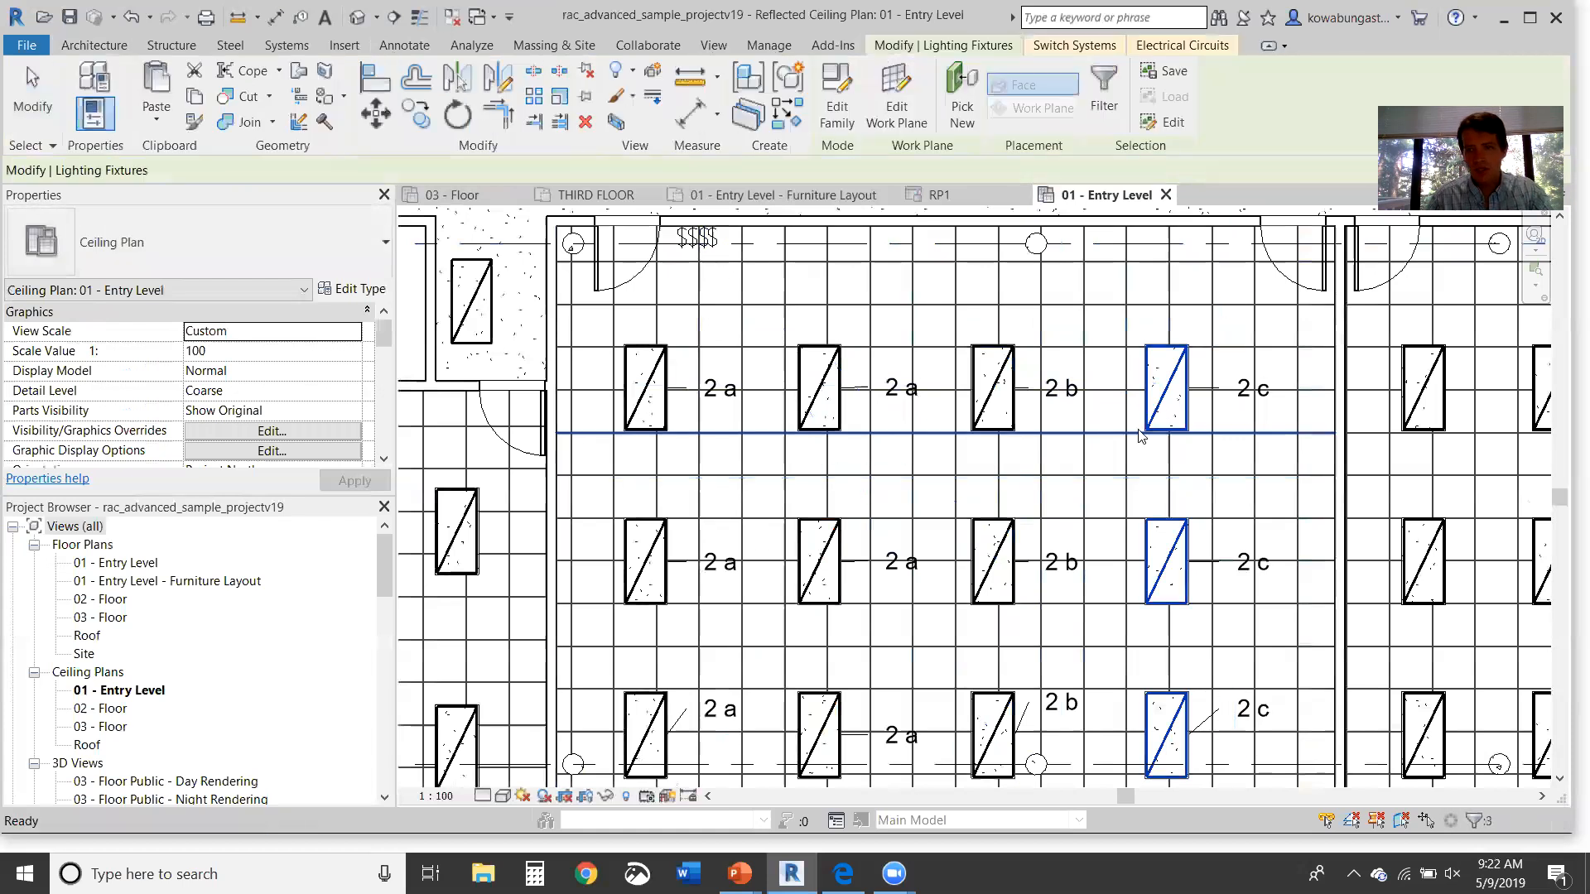
pyautogui.click(717, 242)
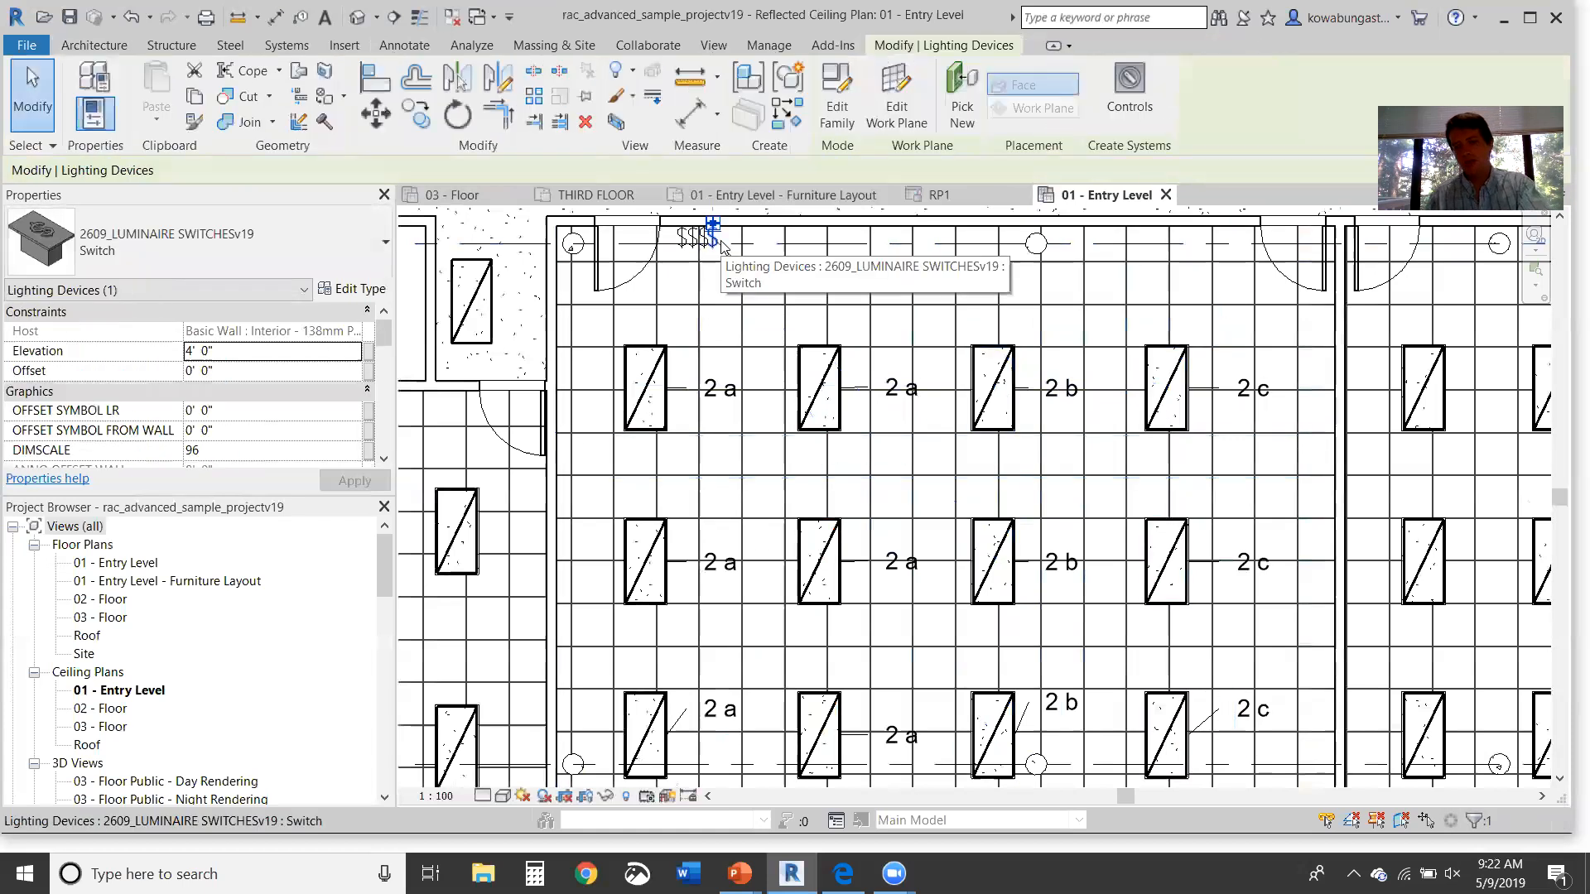
pyautogui.press('Delete')
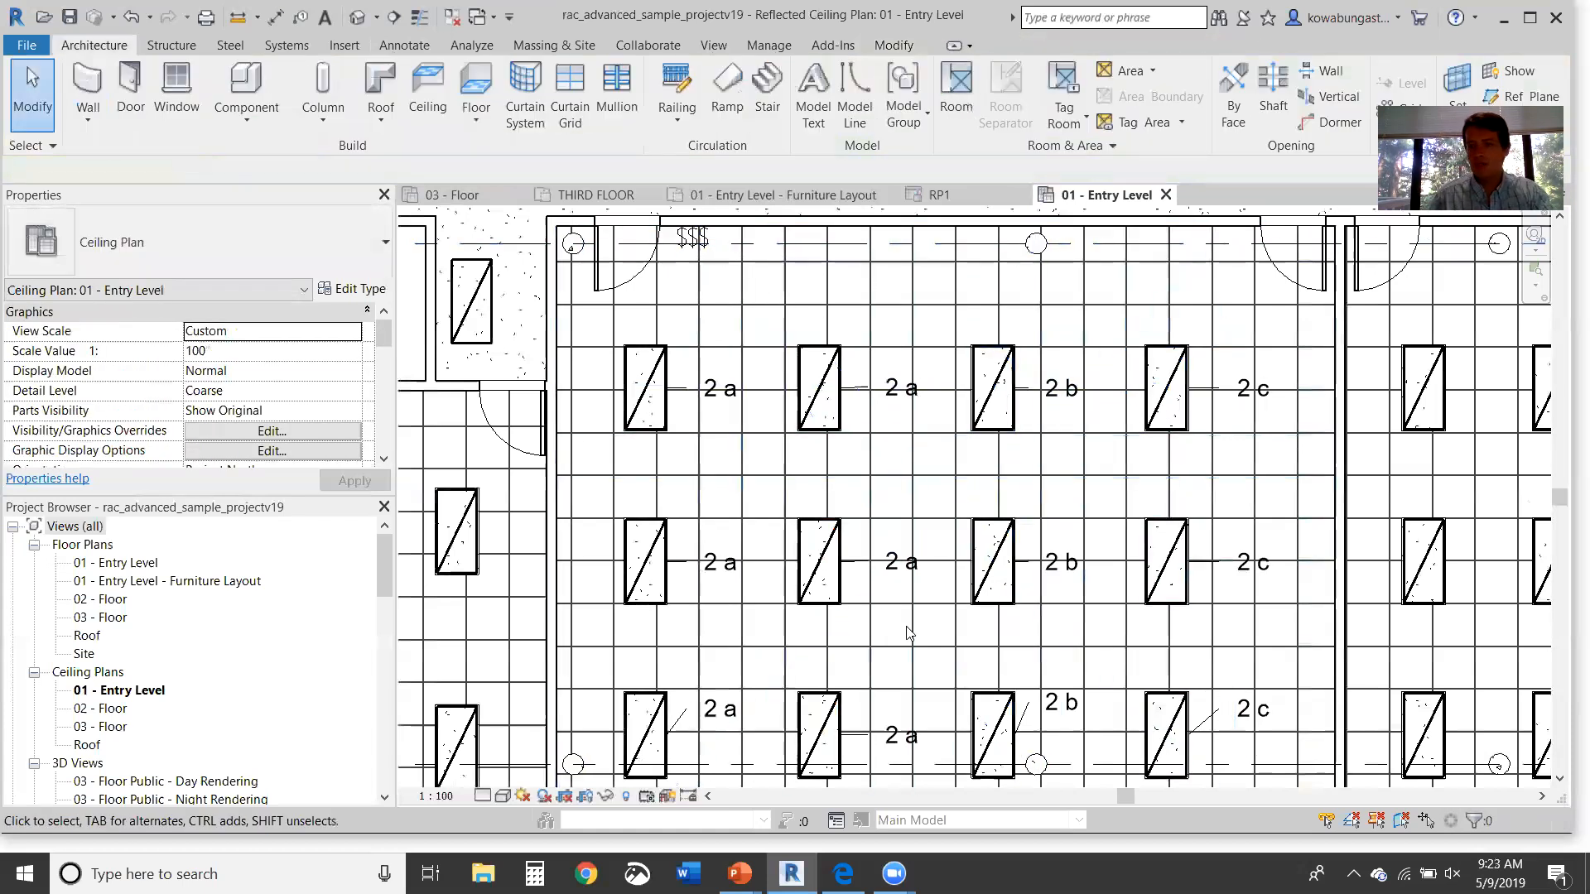
pyautogui.moveTo(954, 510); pyautogui.dragTo(951, 490, button='middle')
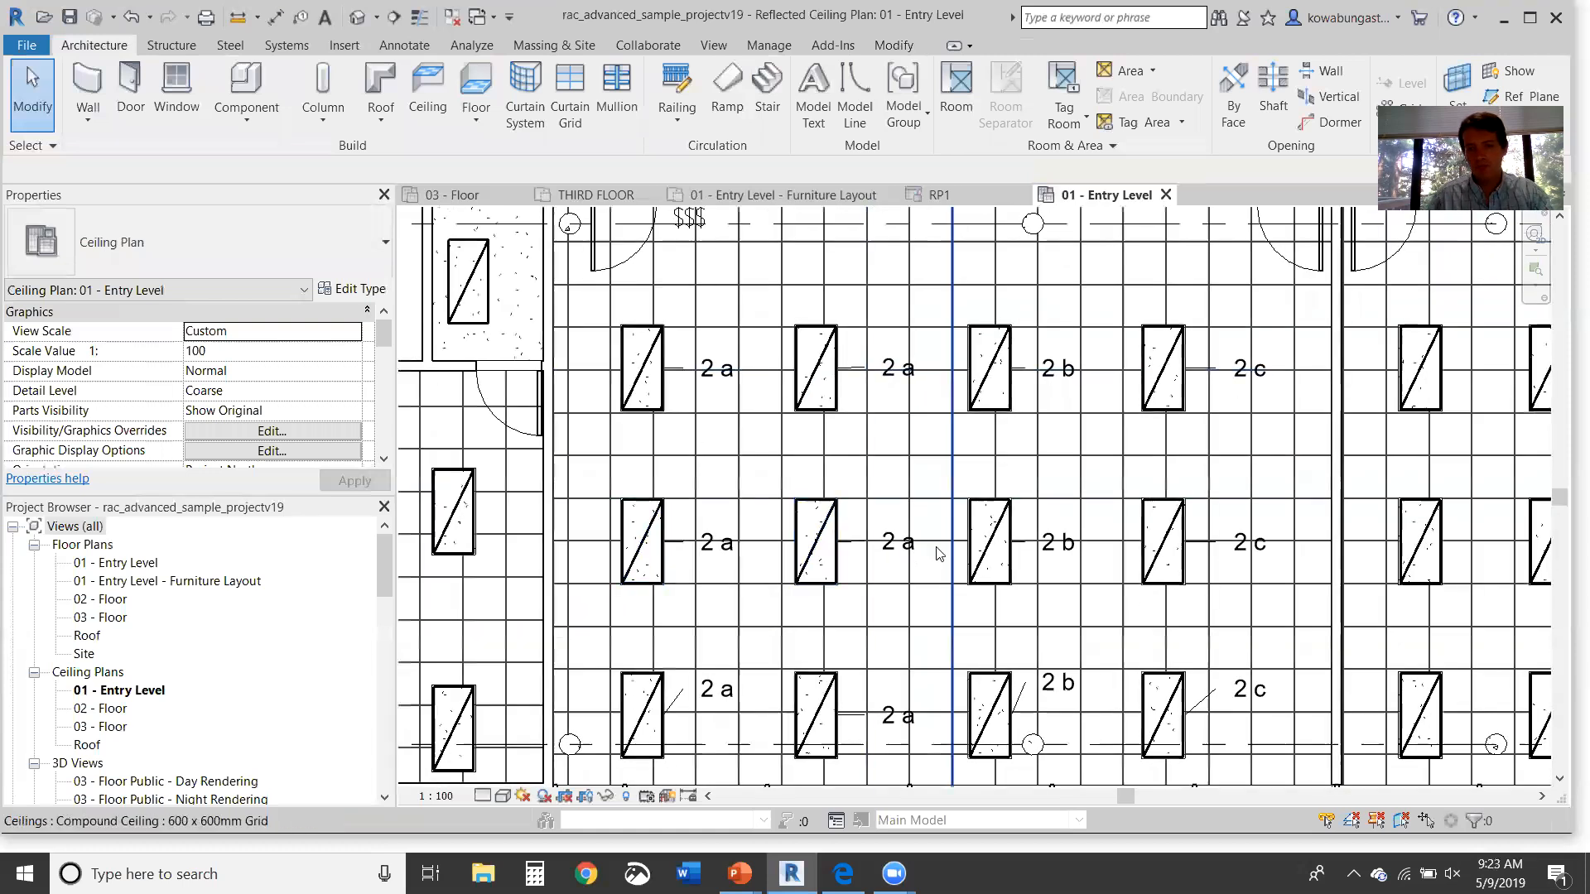
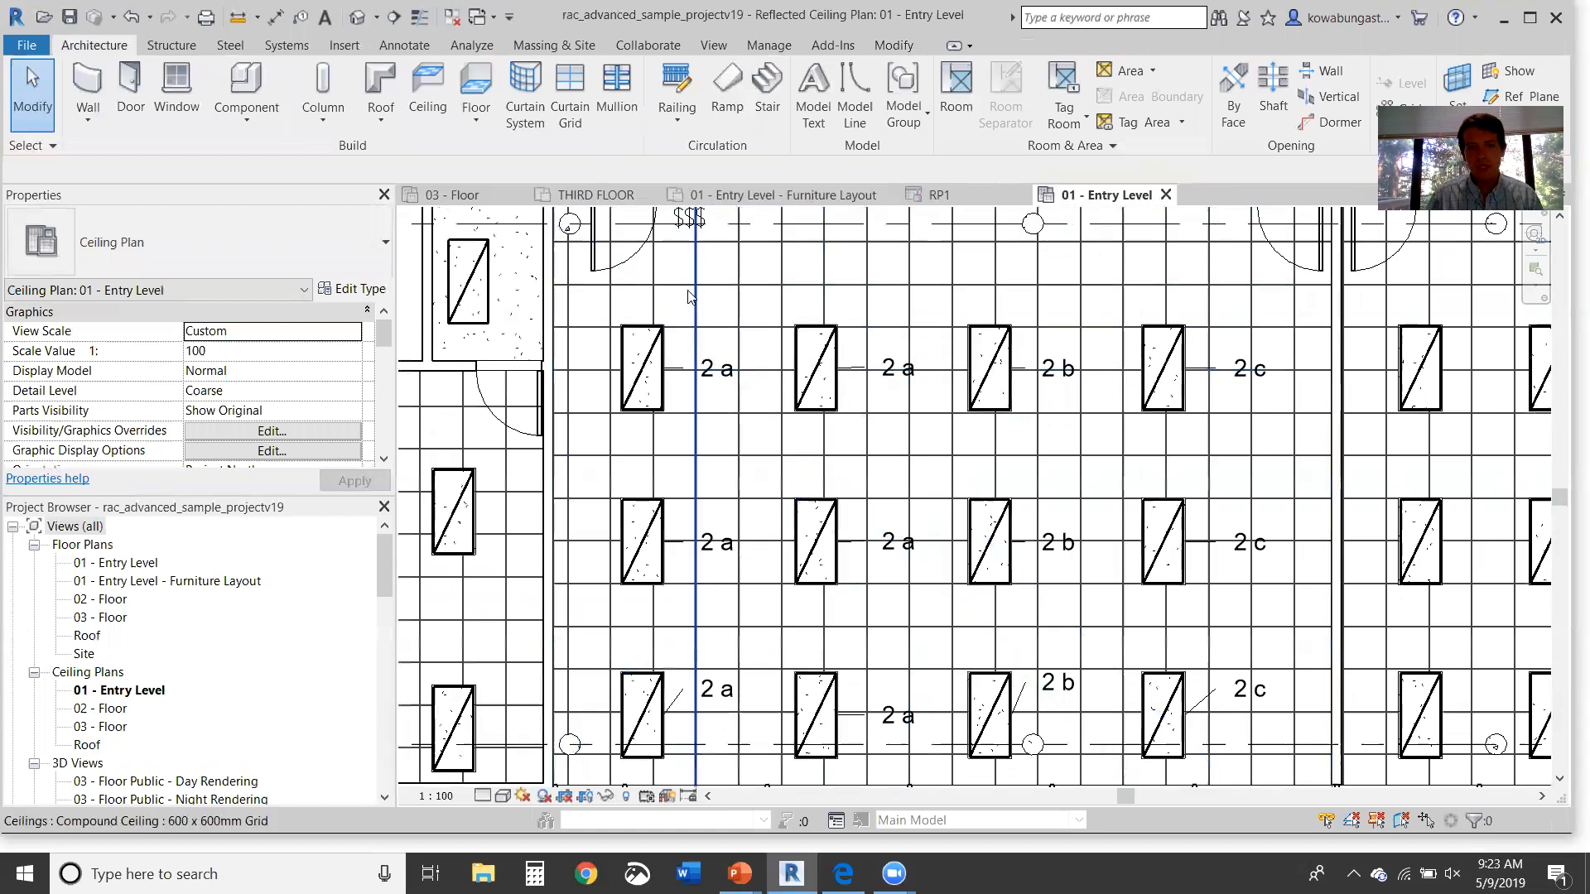
# Step: Pan around the ceiling plan, then switch to the 01 - Entry Level floor plan
pyautogui.scroll(-1, 681, 308)
pyautogui.moveTo(681, 309); pyautogui.dragTo(990, 429, button='middle')
pyautogui.moveTo(652, 435); pyautogui.dragTo(944, 220, button='middle')
pyautogui.scroll(-2, 764, 356)
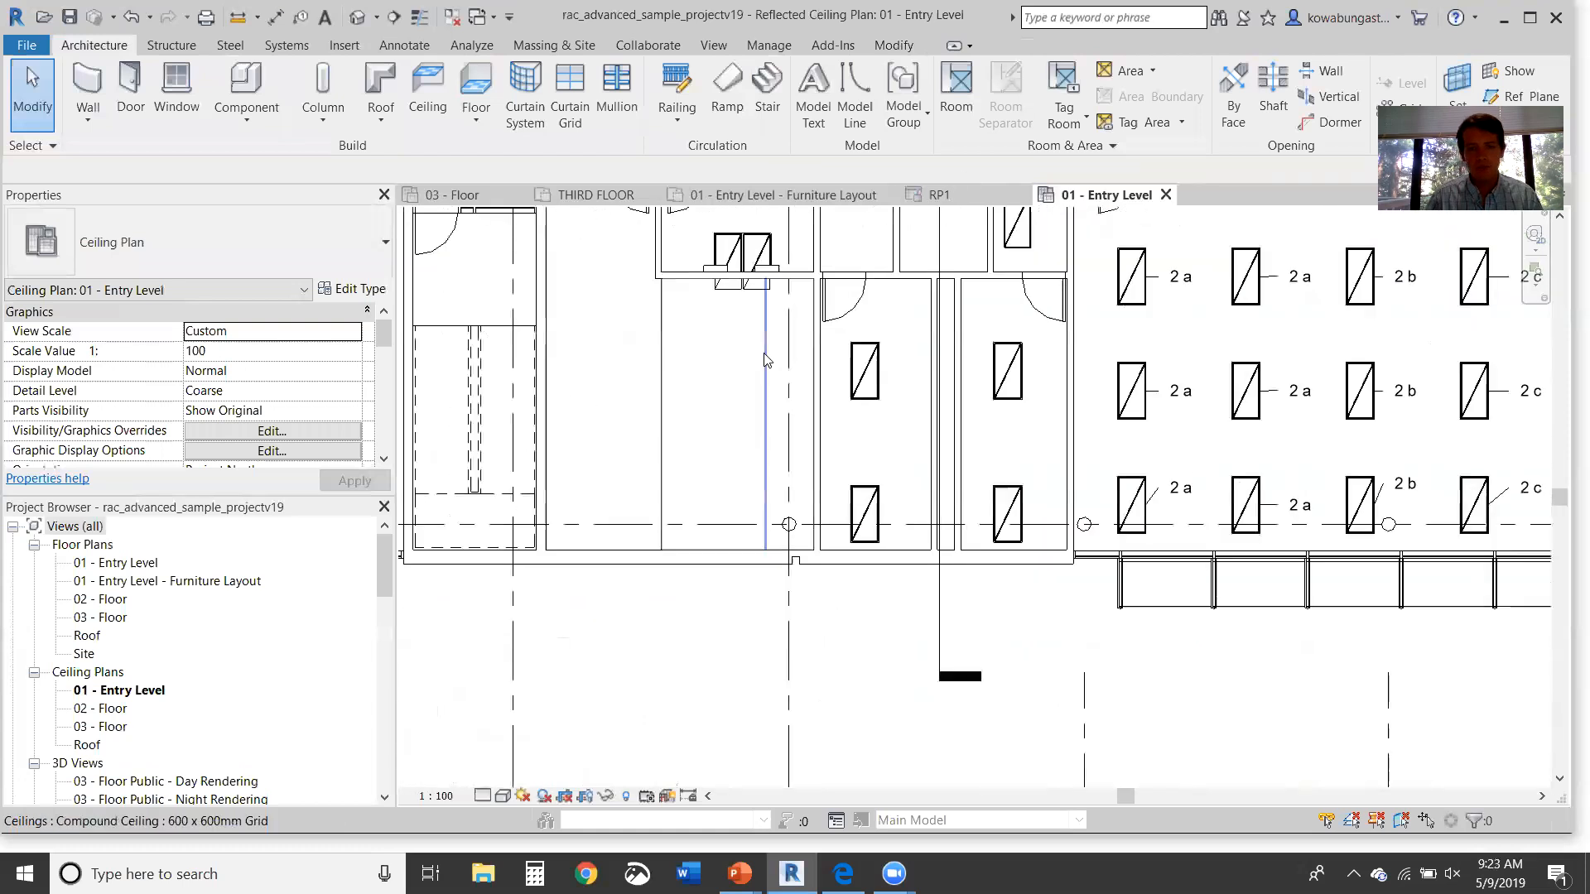
pyautogui.moveTo(787, 432); pyautogui.dragTo(654, 617, button='middle')
pyautogui.scroll(1, 760, 463)
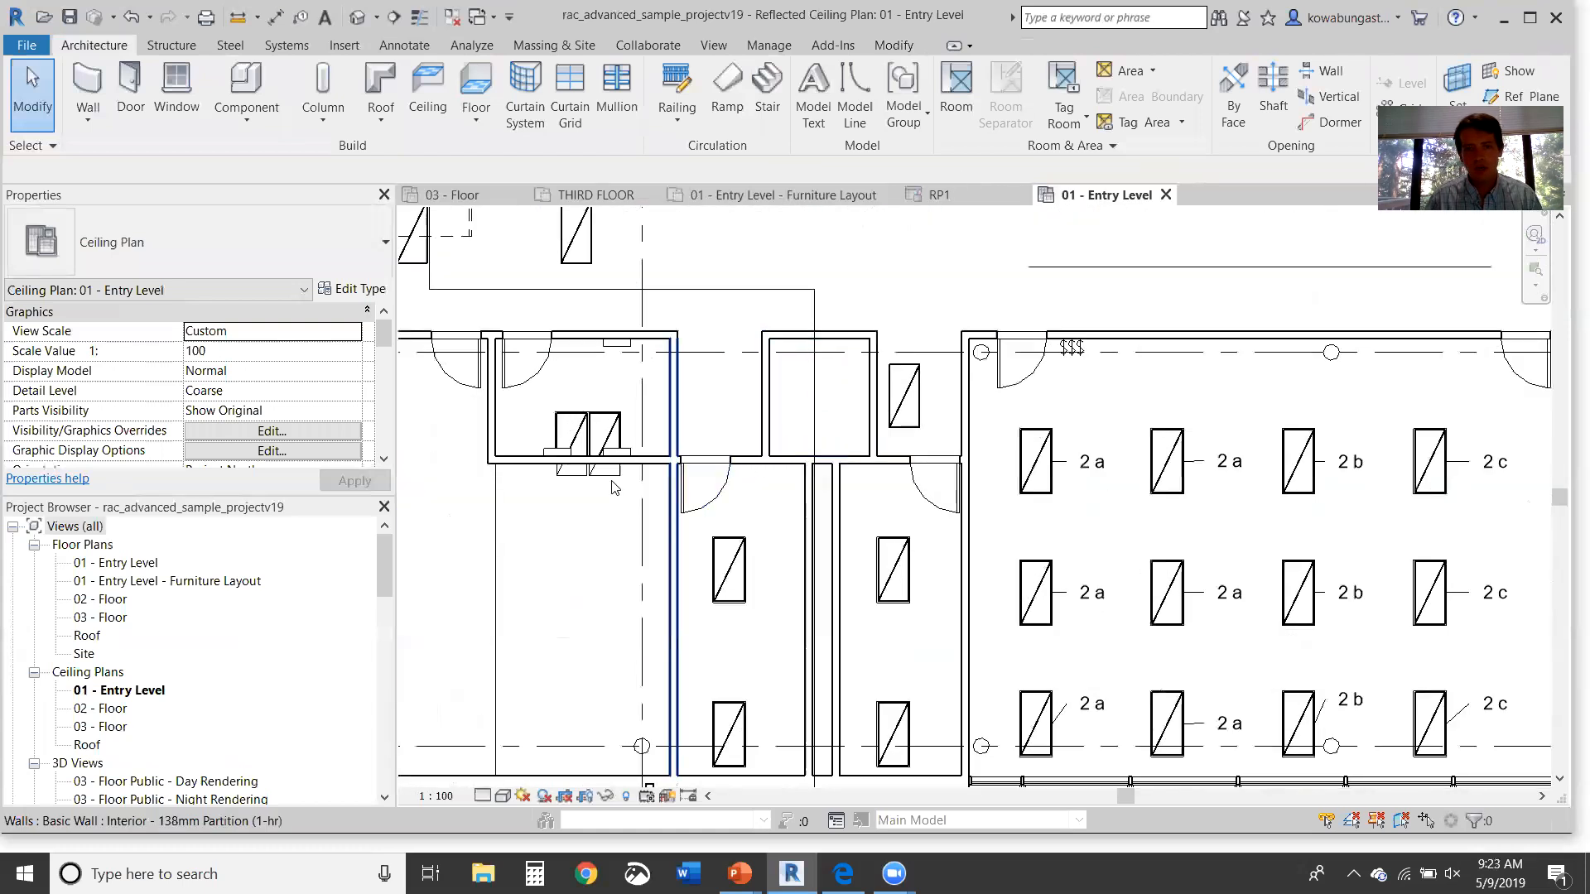
pyautogui.click(124, 563)
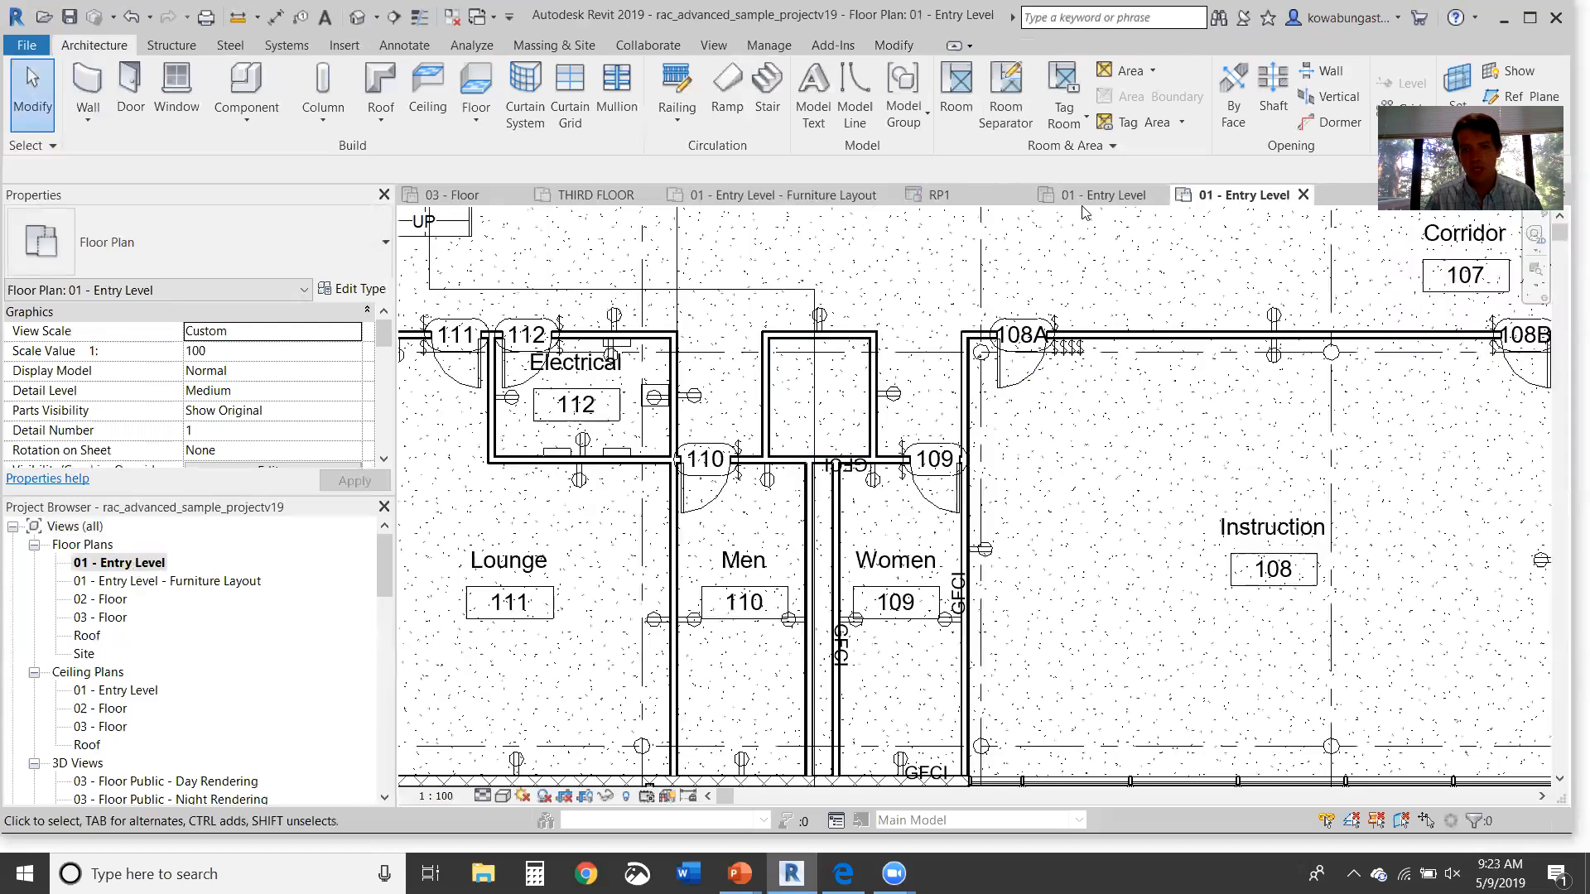
# Step: Zoom to Electrical room 112, inspect its wall-mounted panelboard, then bring up the View tools
pyautogui.scroll(4, 654, 443)
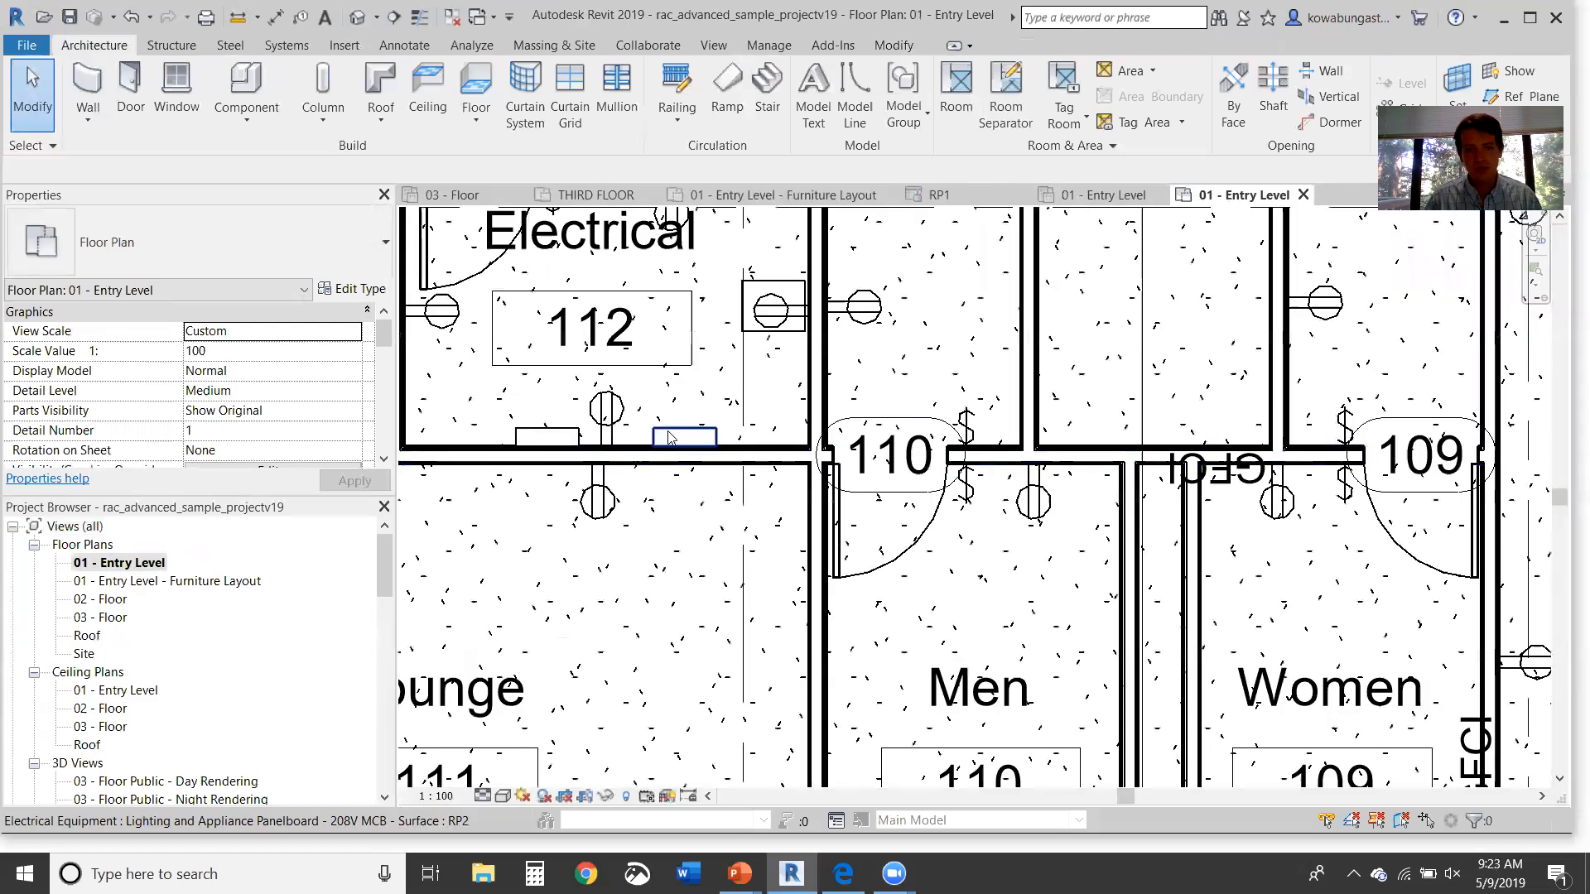
pyautogui.click(669, 438)
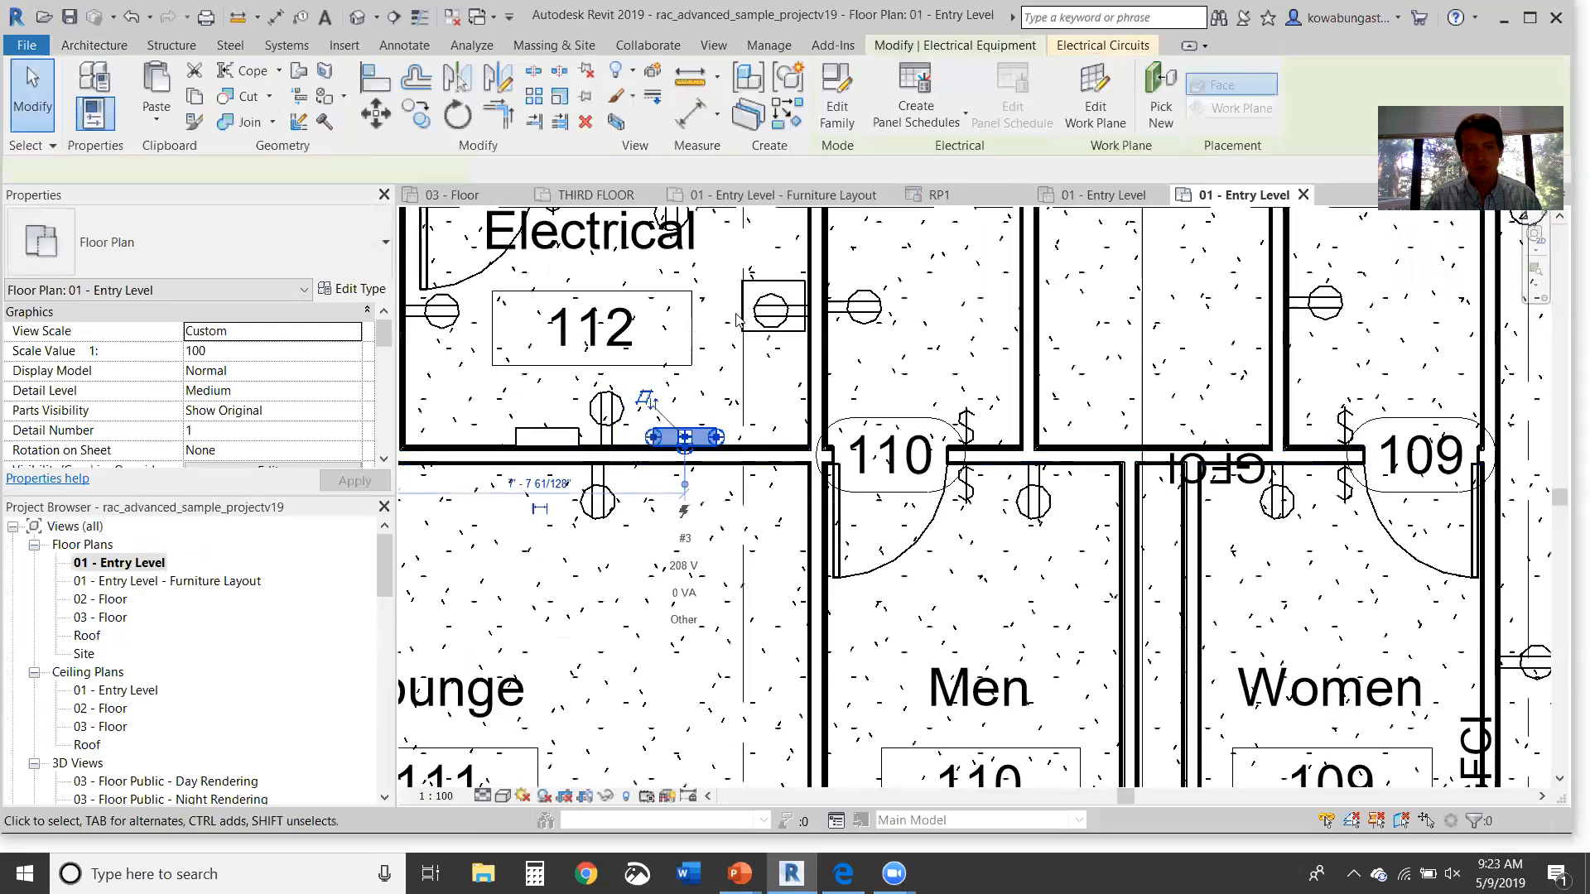
pyautogui.click(955, 241)
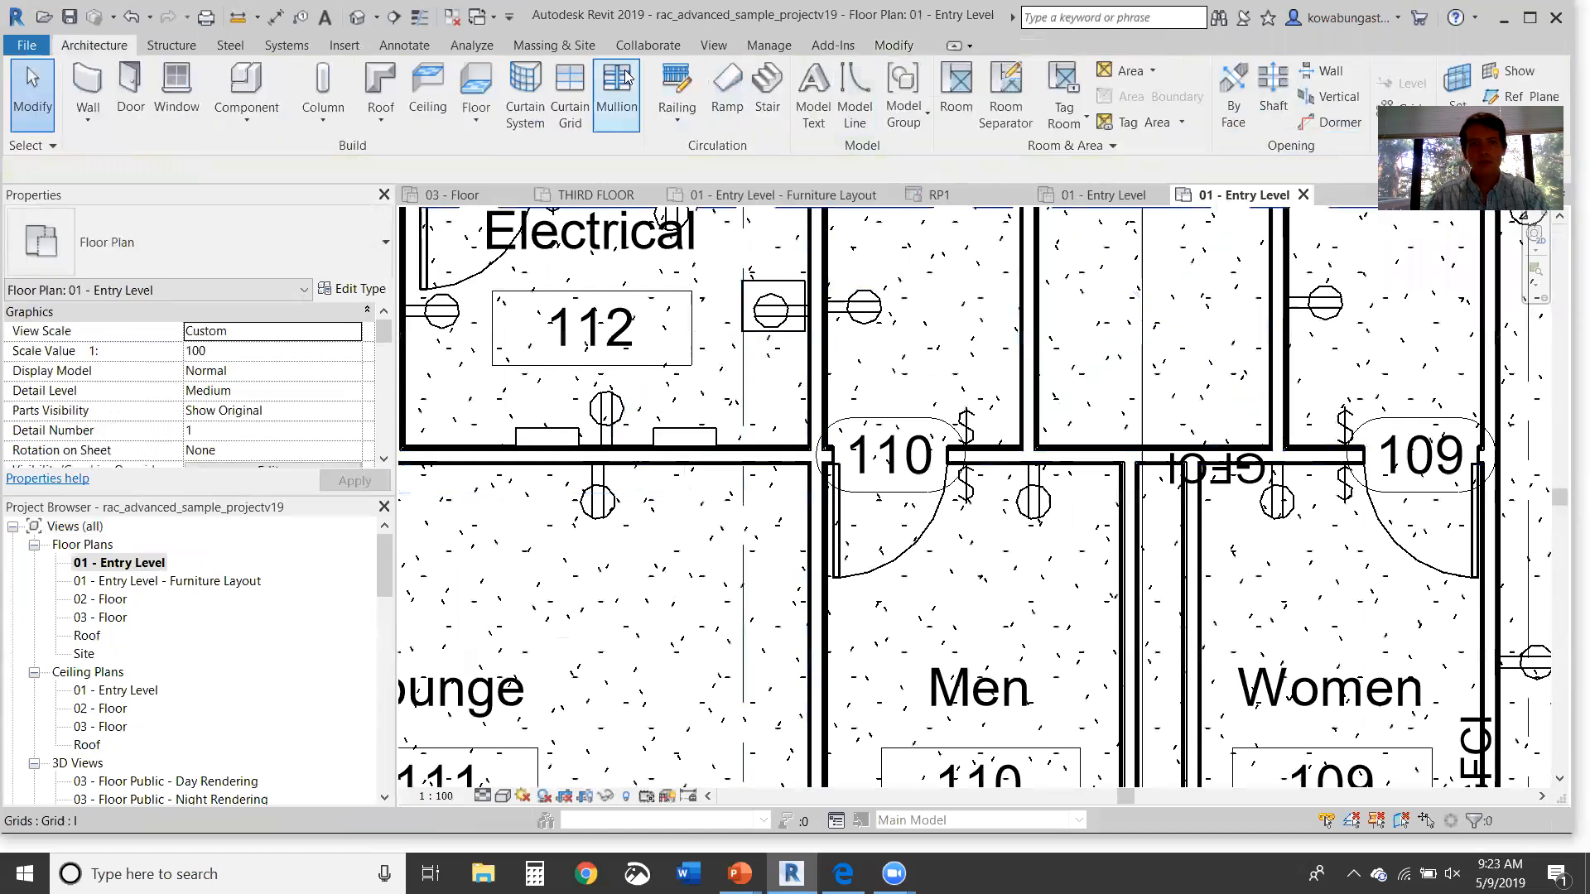
pyautogui.click(773, 52)
pyautogui.click(715, 50)
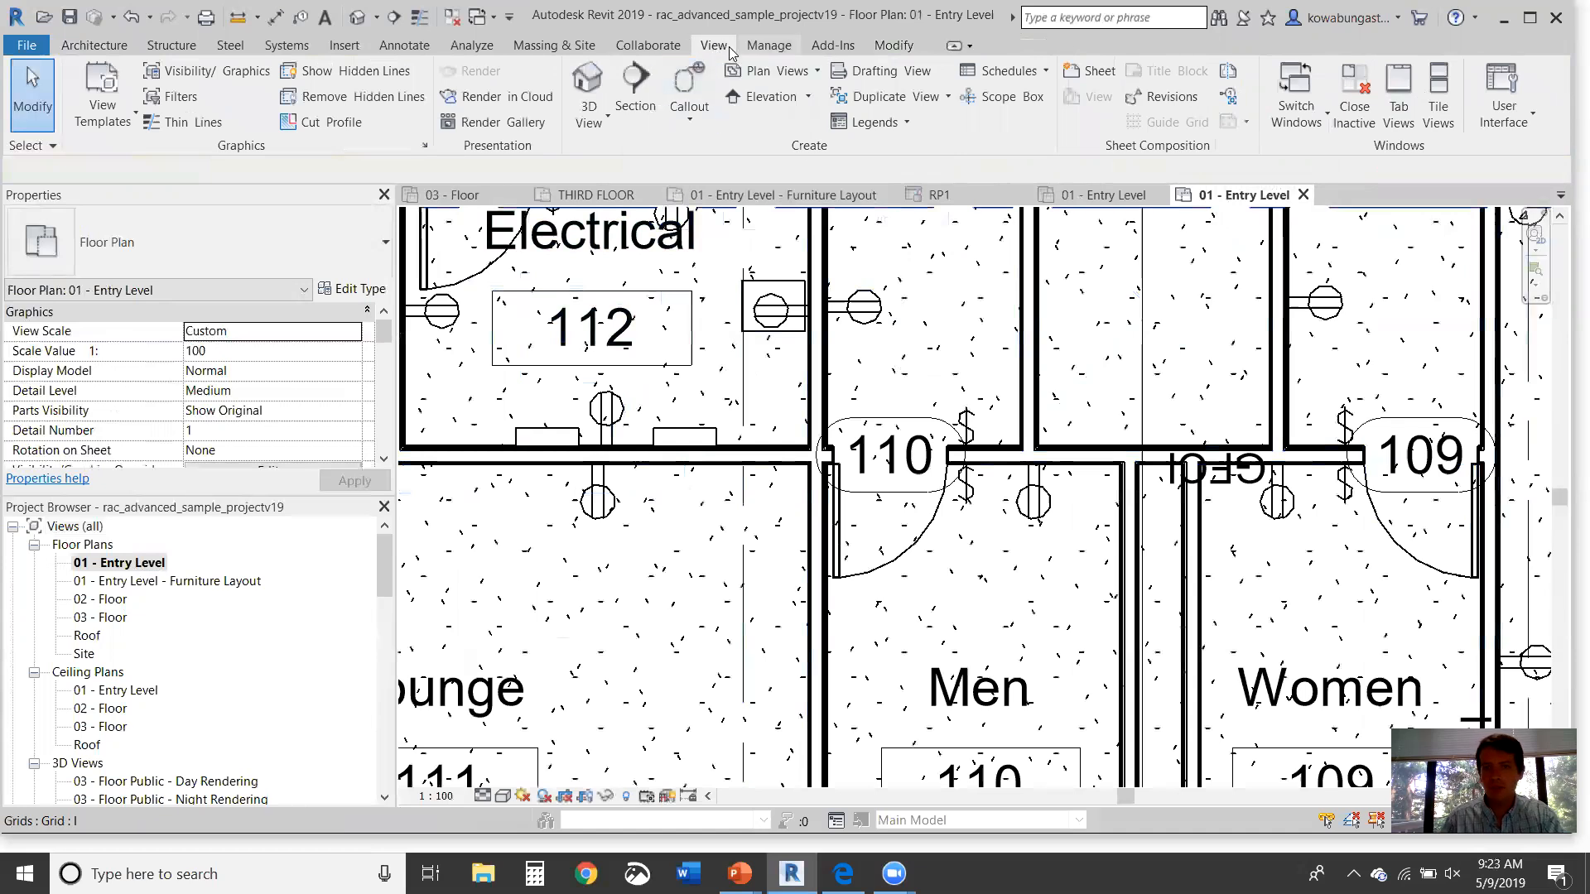
# Step: Turn on the System Browser and expand its Electrical systems group
pyautogui.click(1524, 116)
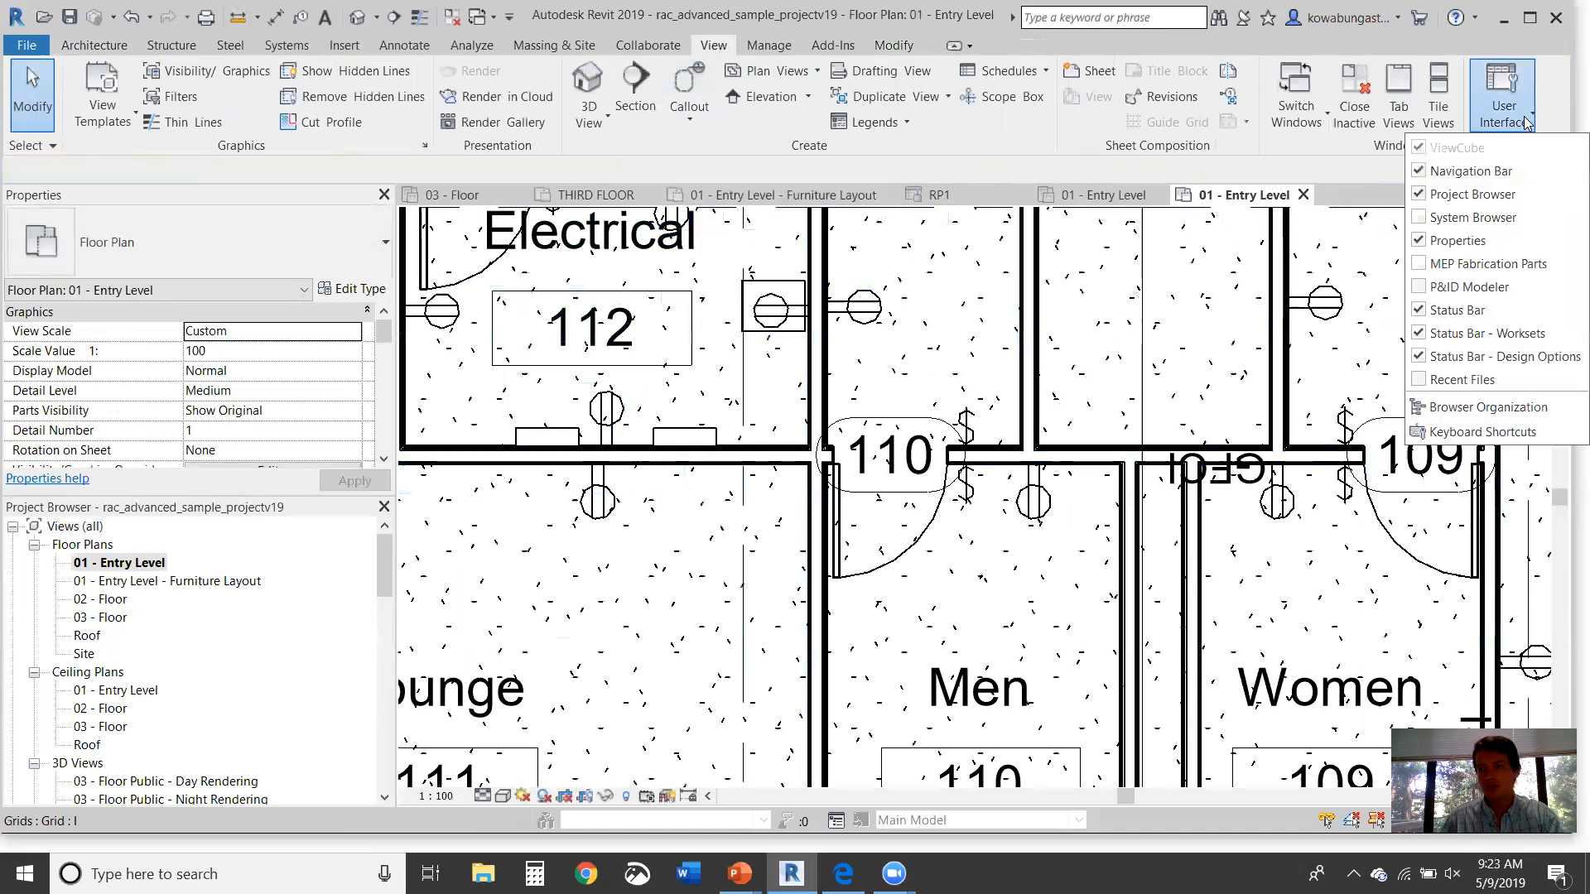
pyautogui.click(1421, 217)
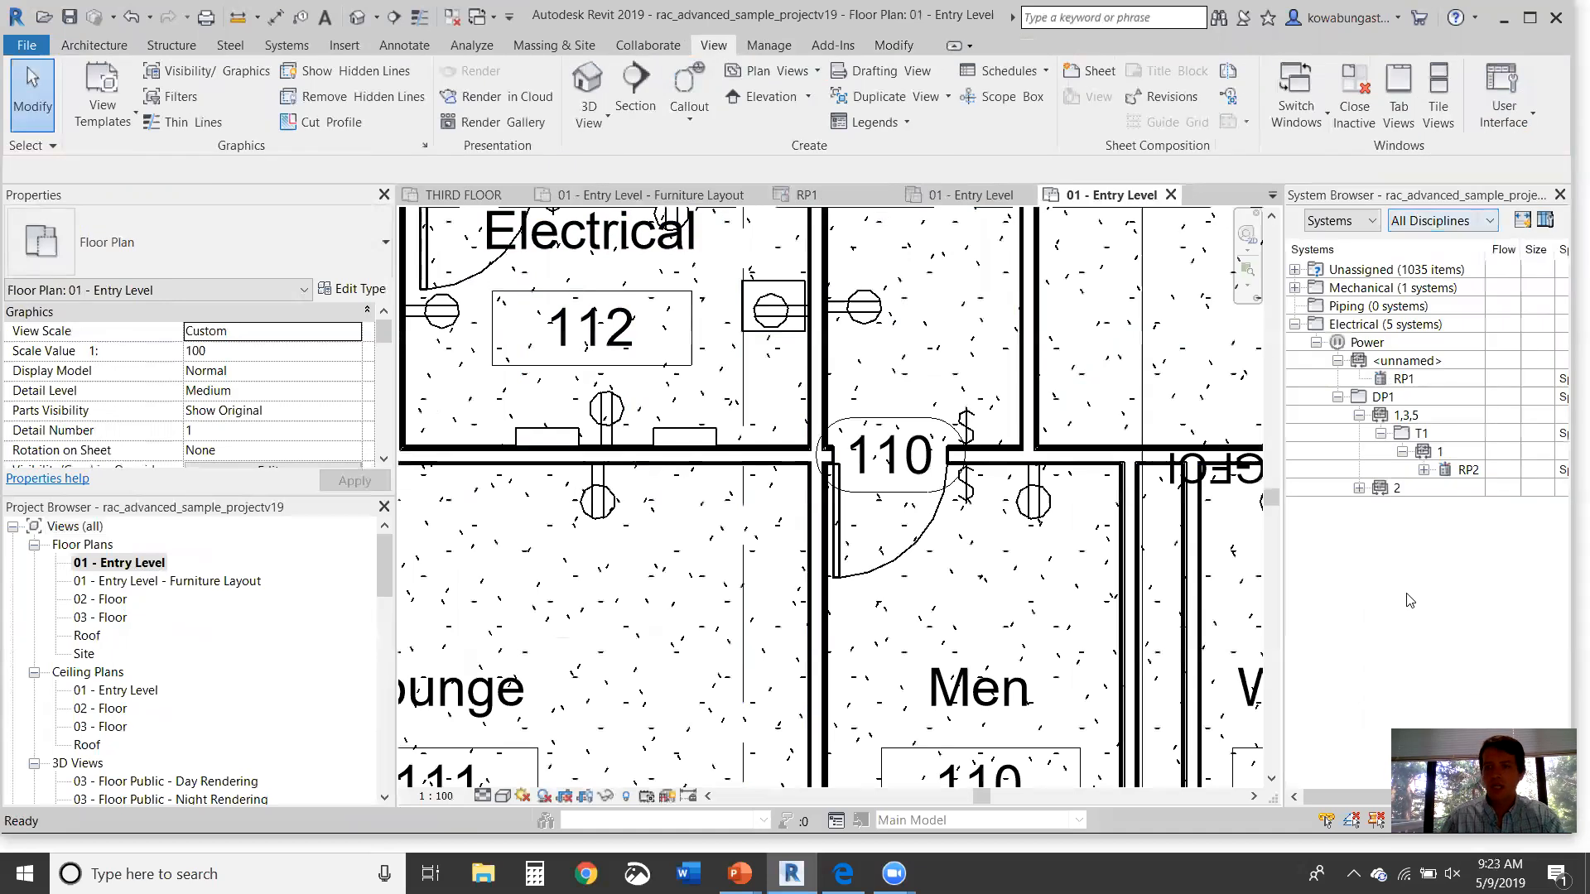
pyautogui.click(1294, 324)
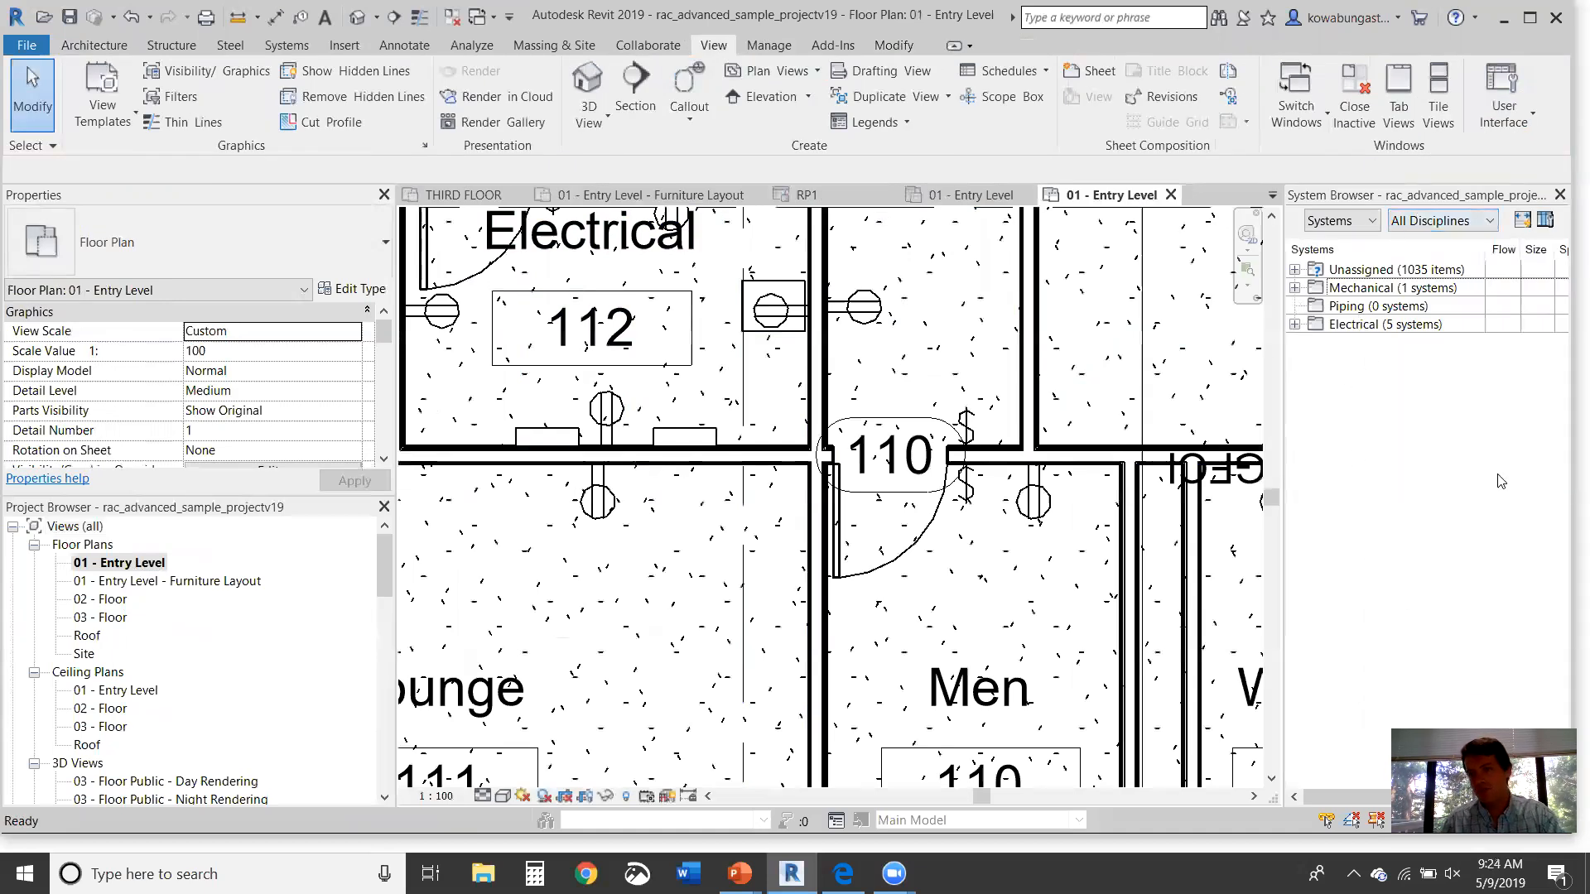
pyautogui.click(1294, 324)
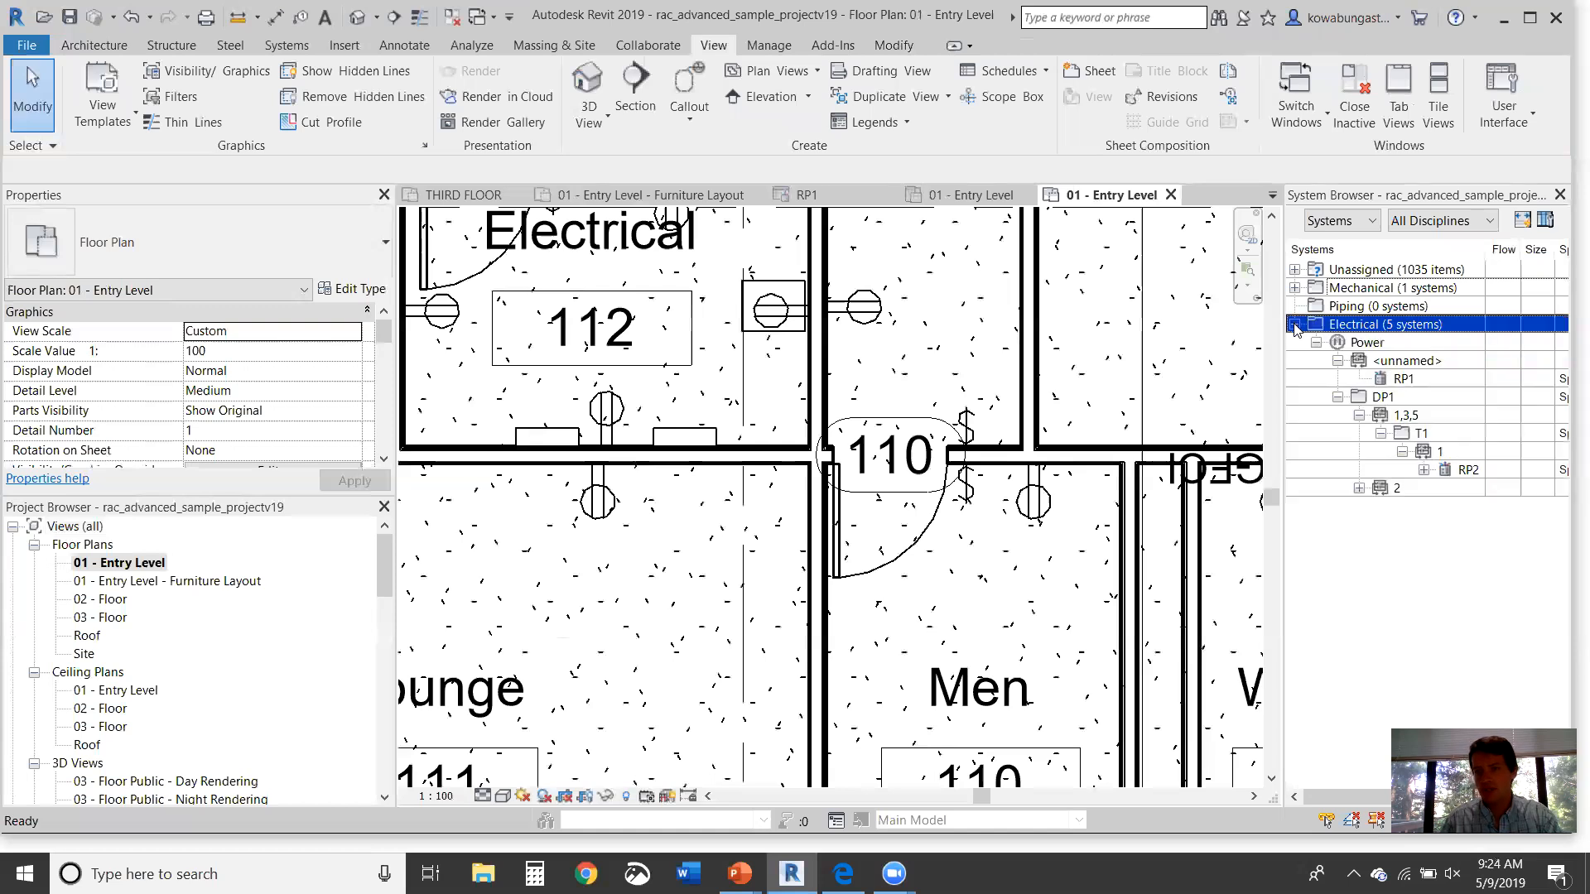
pyautogui.click(1245, 383)
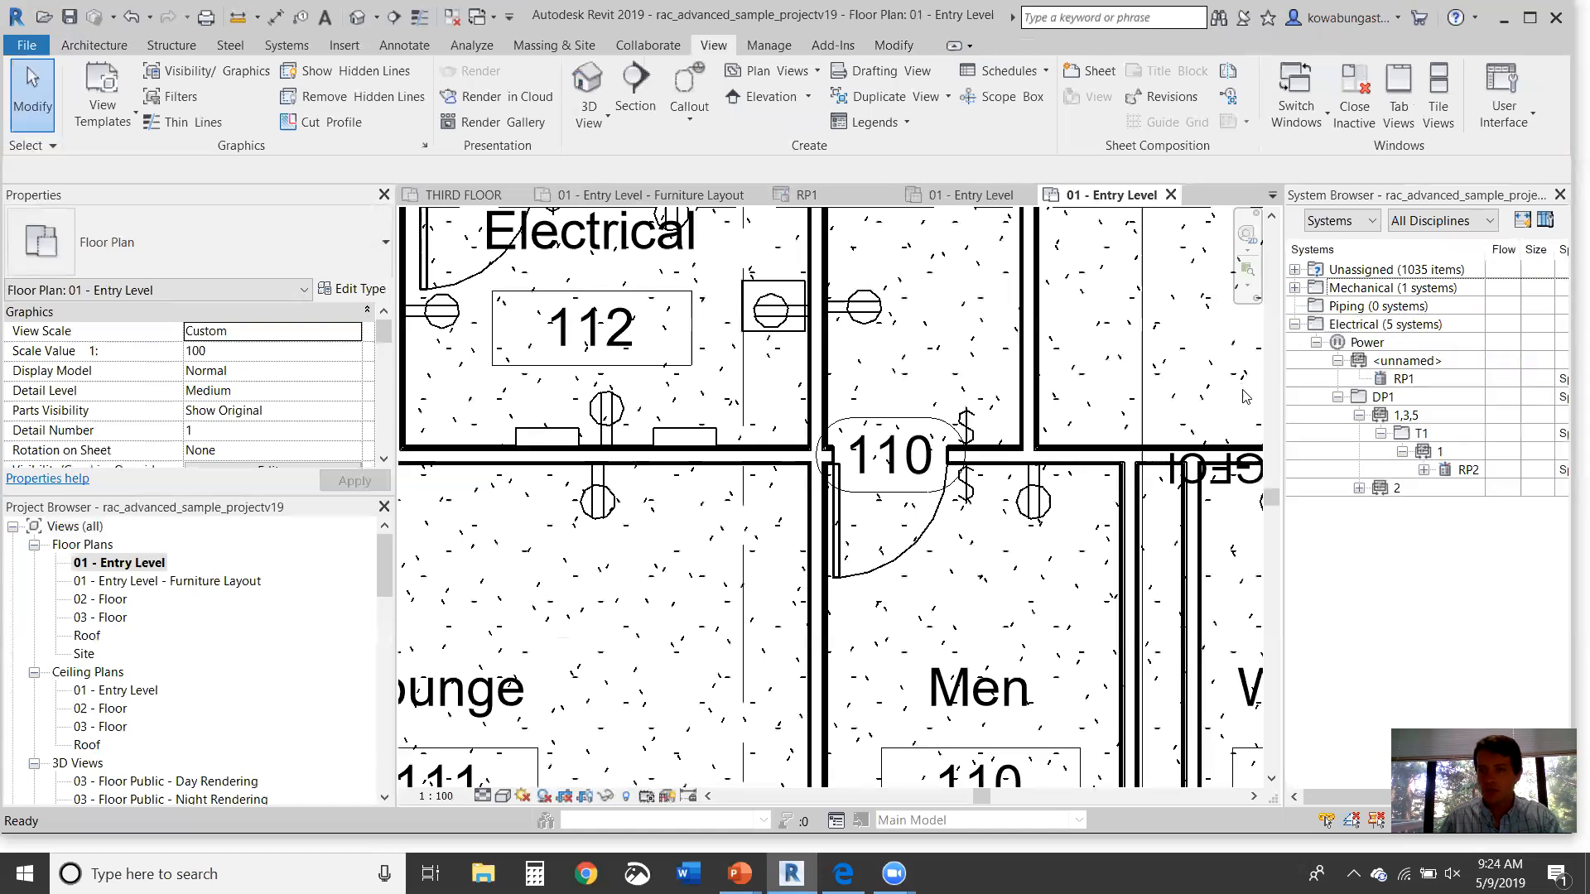
# Step: Highlight the unnamed power circuit, panel RP1 and circuit 2 in the plan
pyautogui.click(1423, 365)
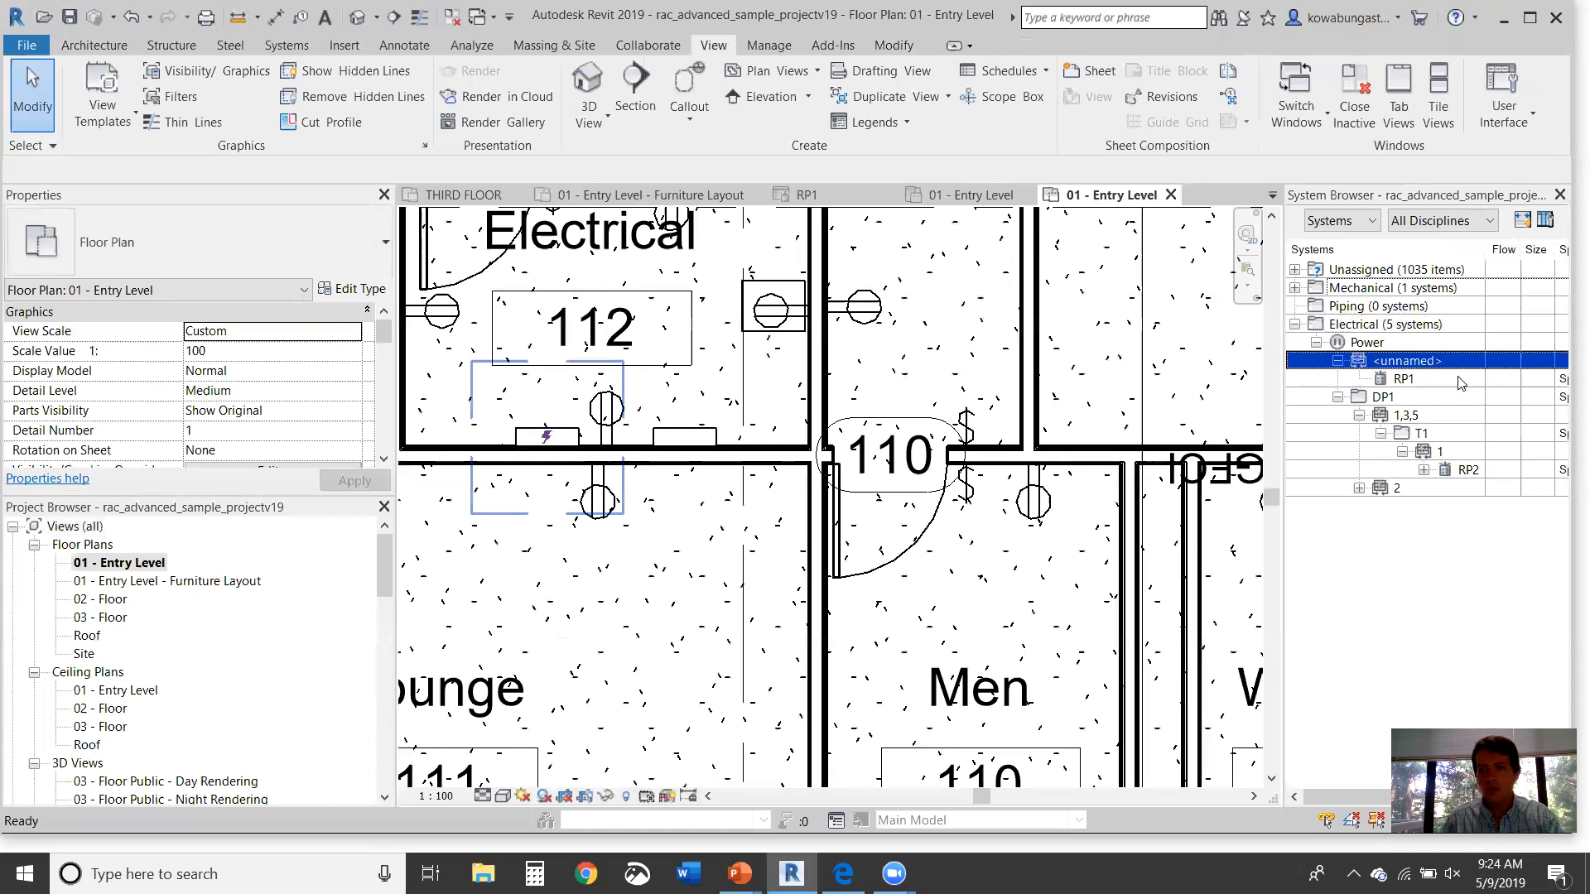
pyautogui.click(1460, 381)
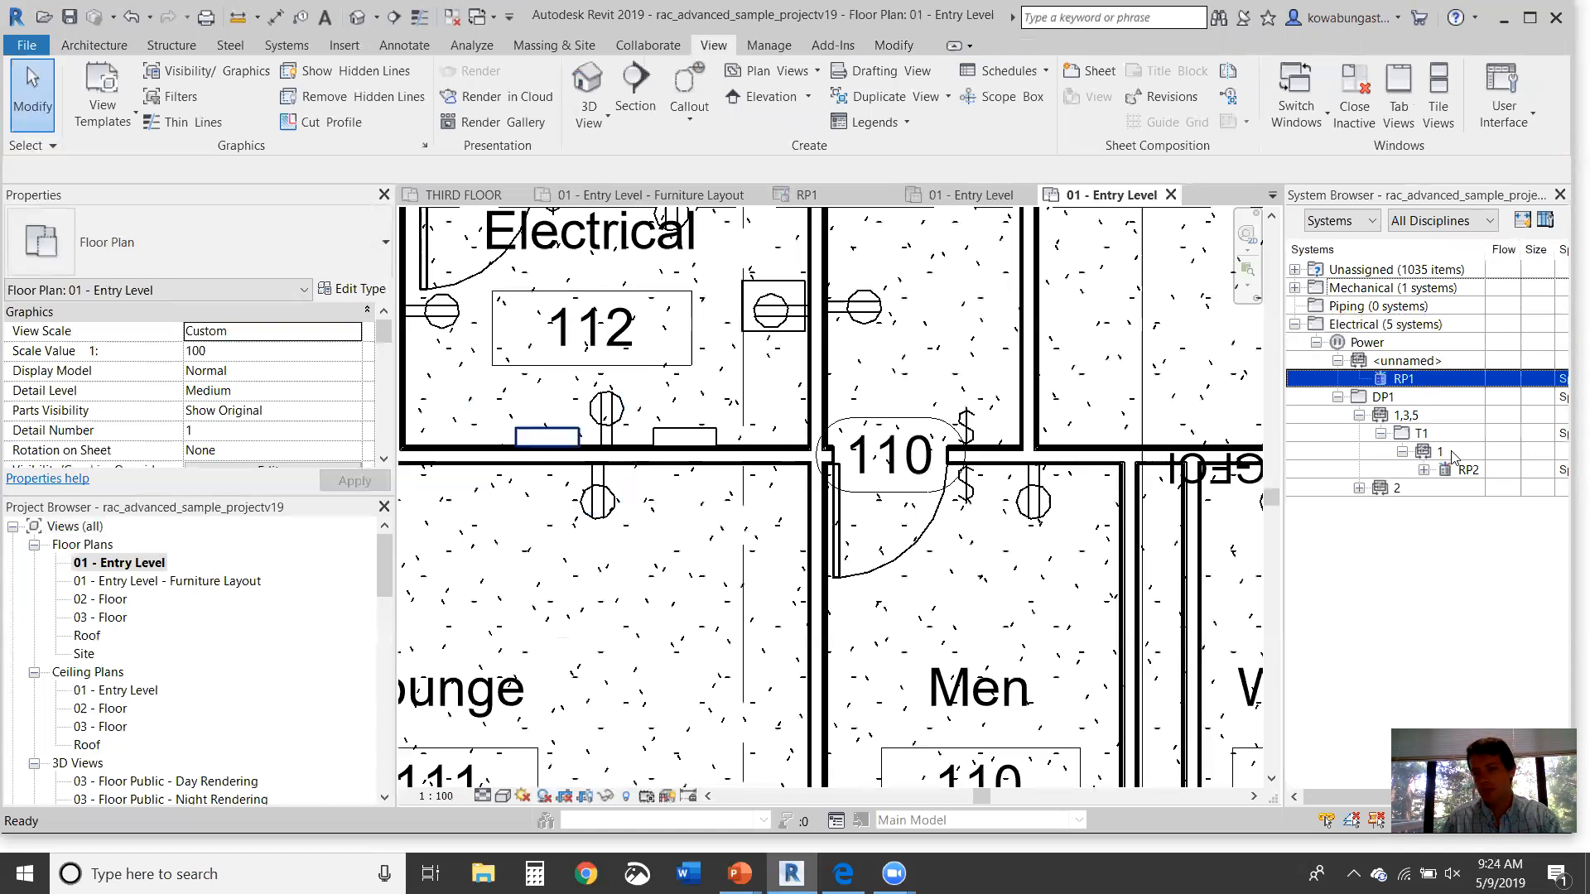
pyautogui.click(1362, 486)
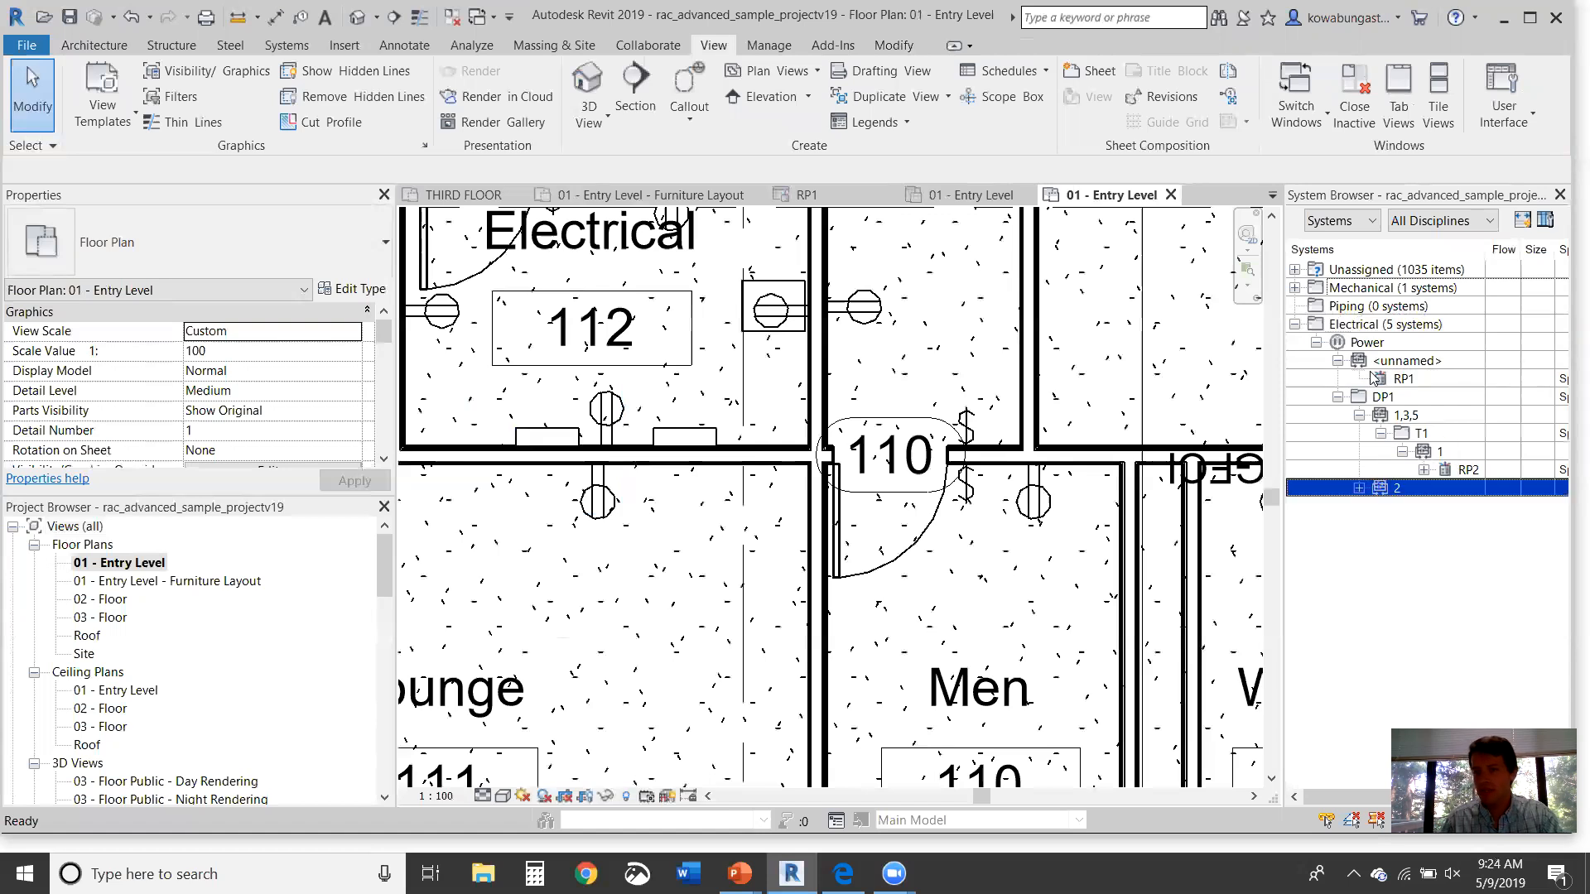
pyautogui.click(1430, 379)
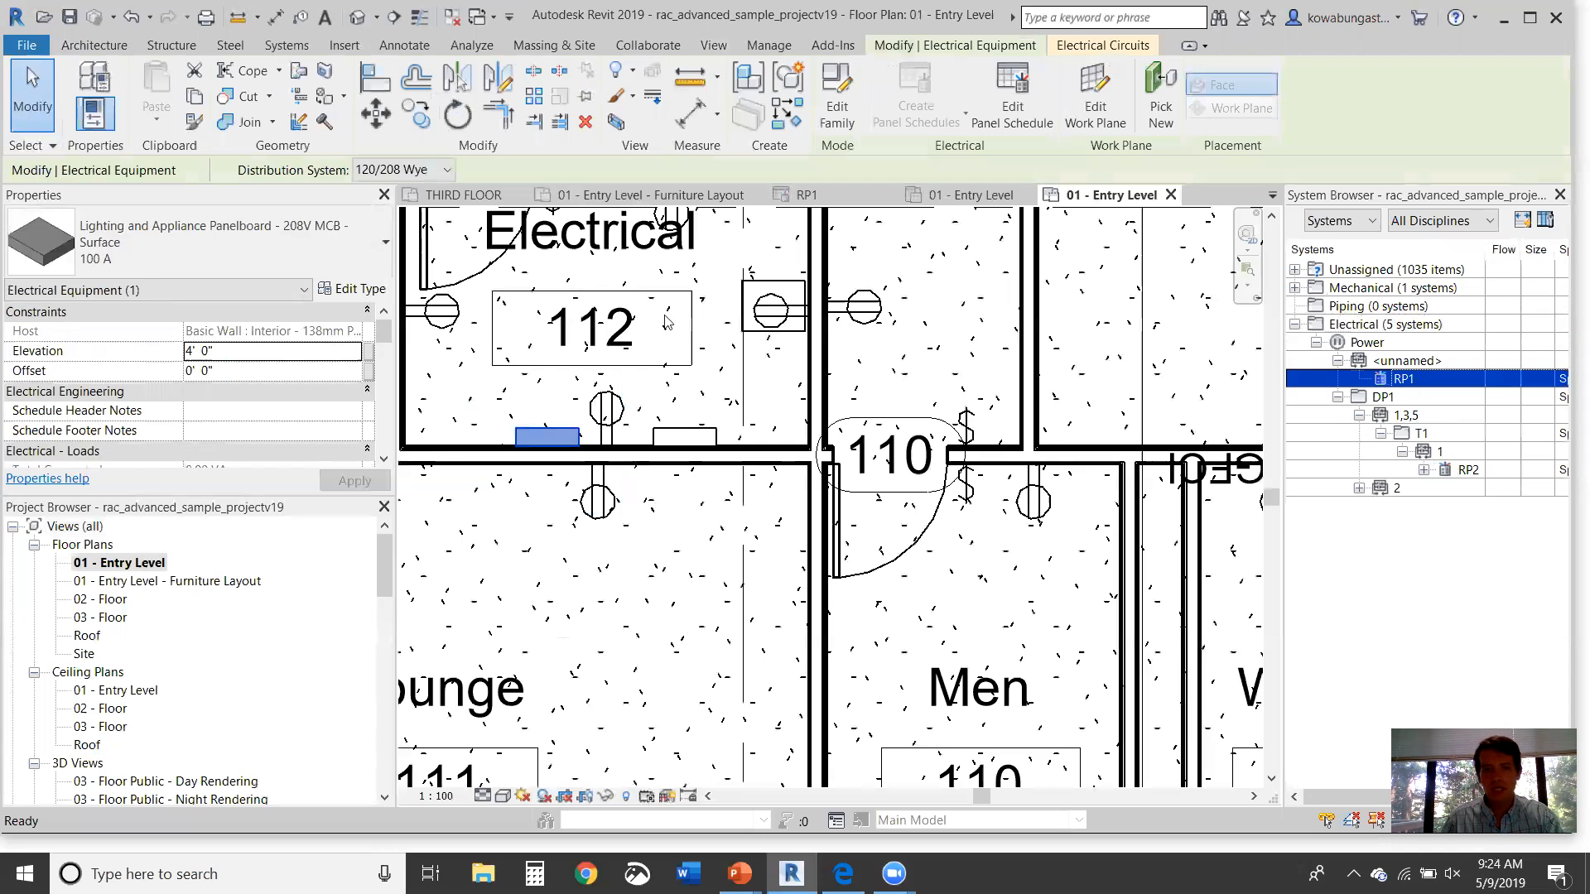
# Step: Connect RP1's feeder circuit to panel RP2
pyautogui.click(1102, 45)
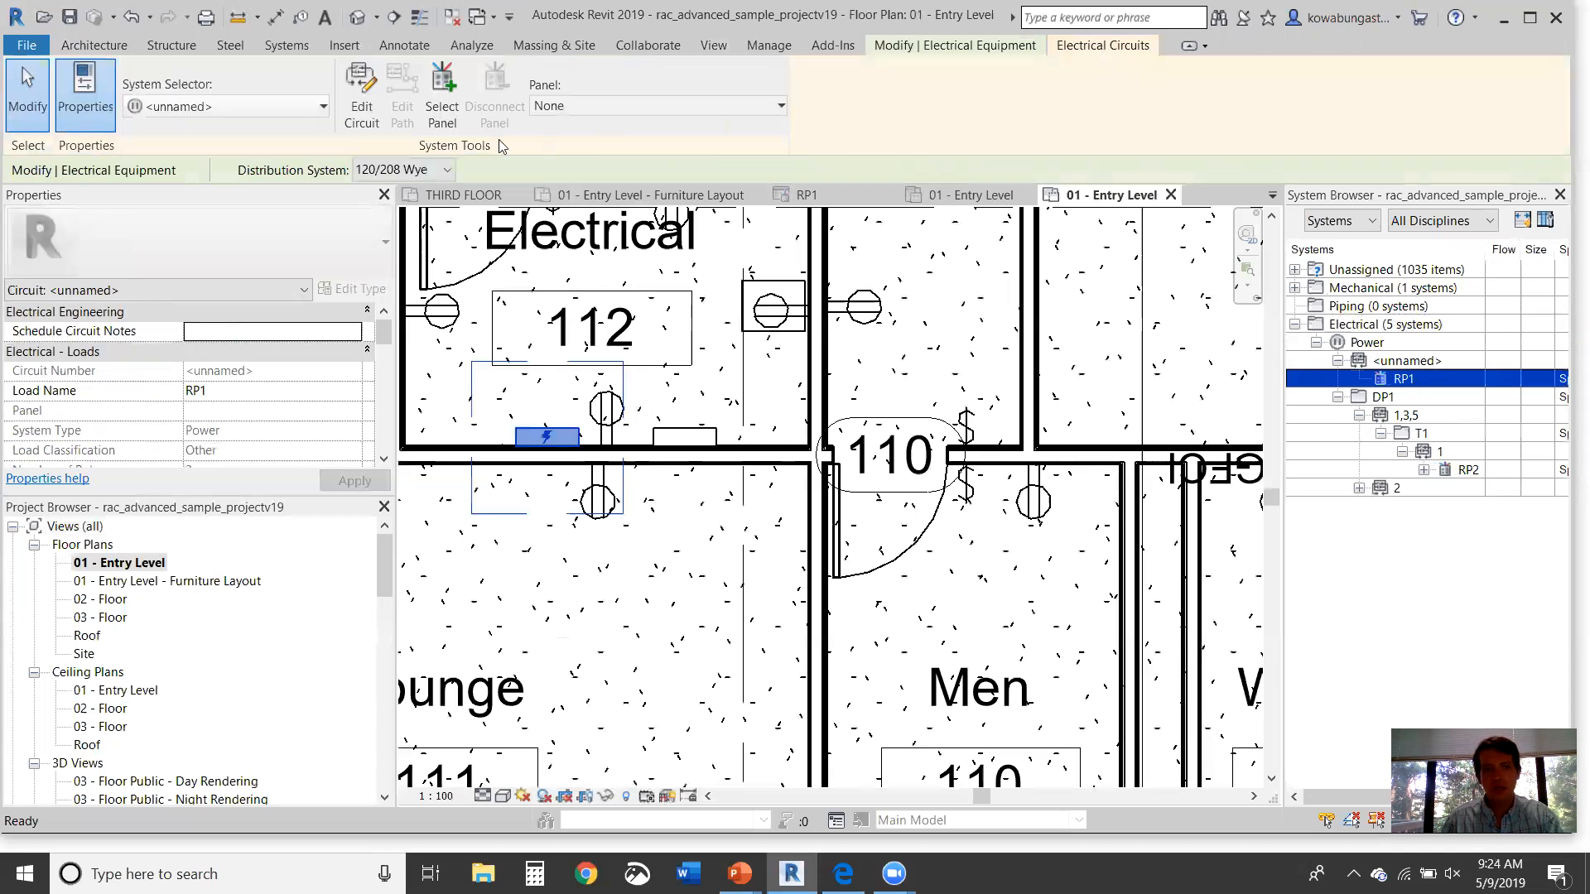
pyautogui.click(589, 108)
pyautogui.click(577, 177)
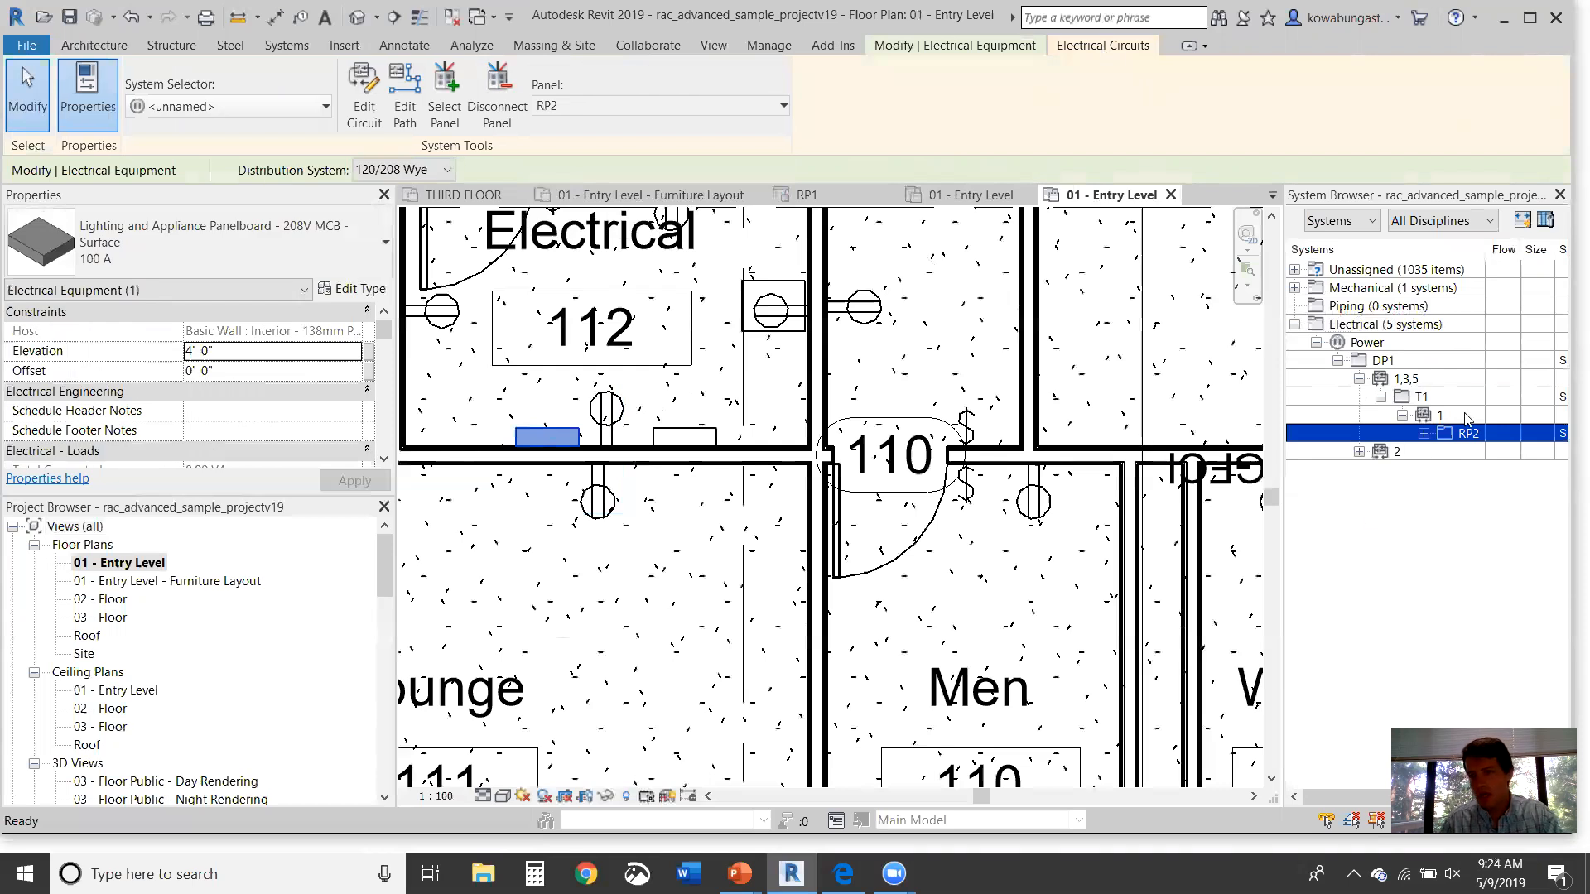
# Step: Expand RP2's circuits, widen the name column, and confirm RP1 sits on circuit 2,4,6
pyautogui.click(1359, 451)
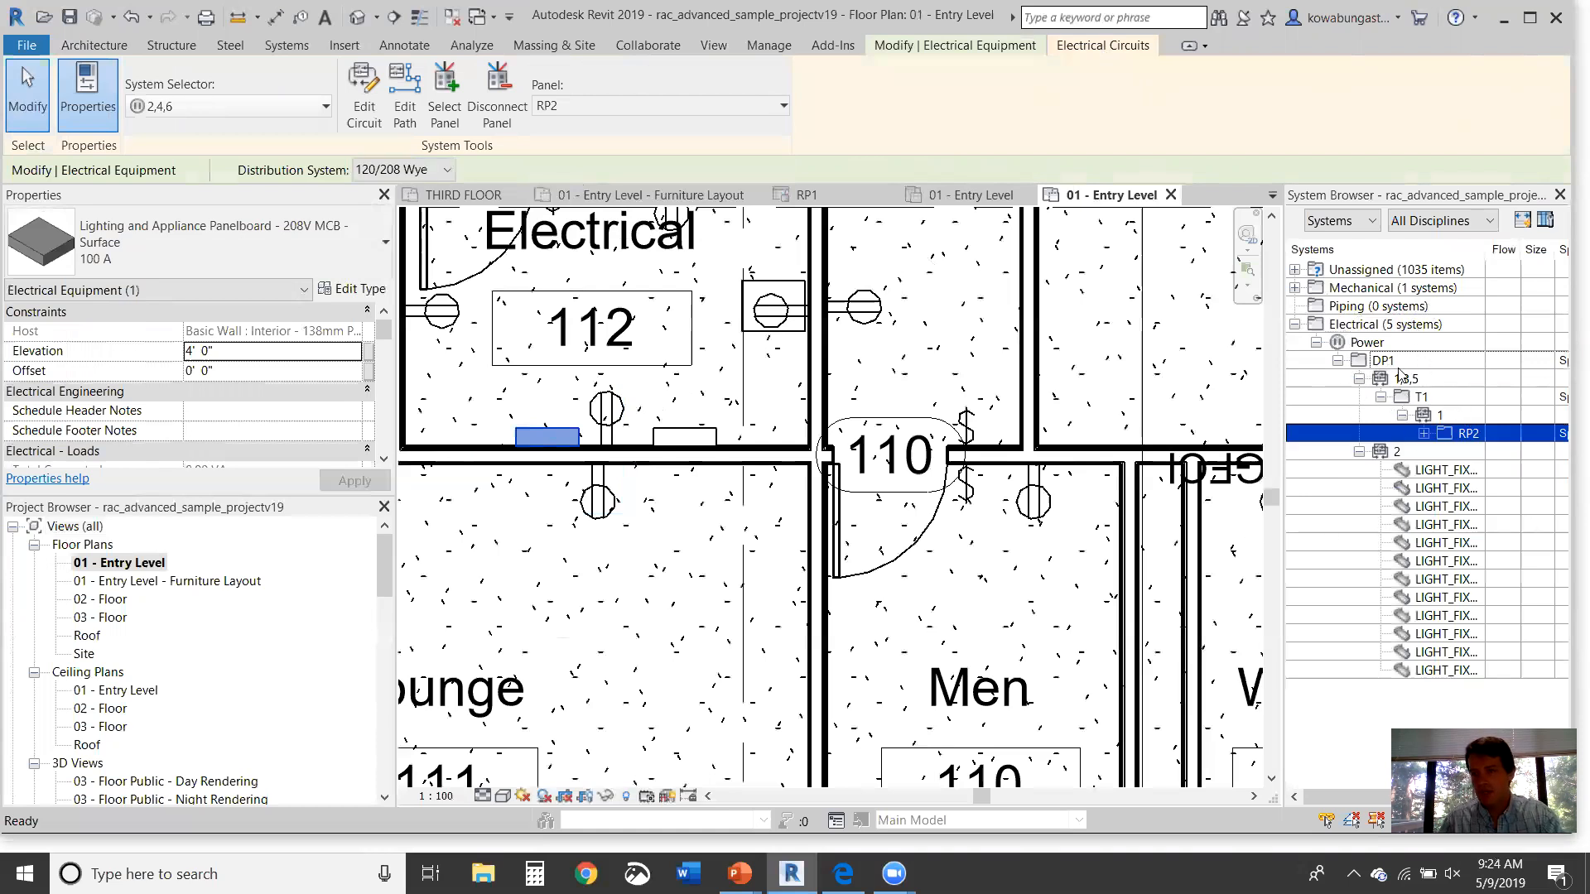
pyautogui.click(1424, 434)
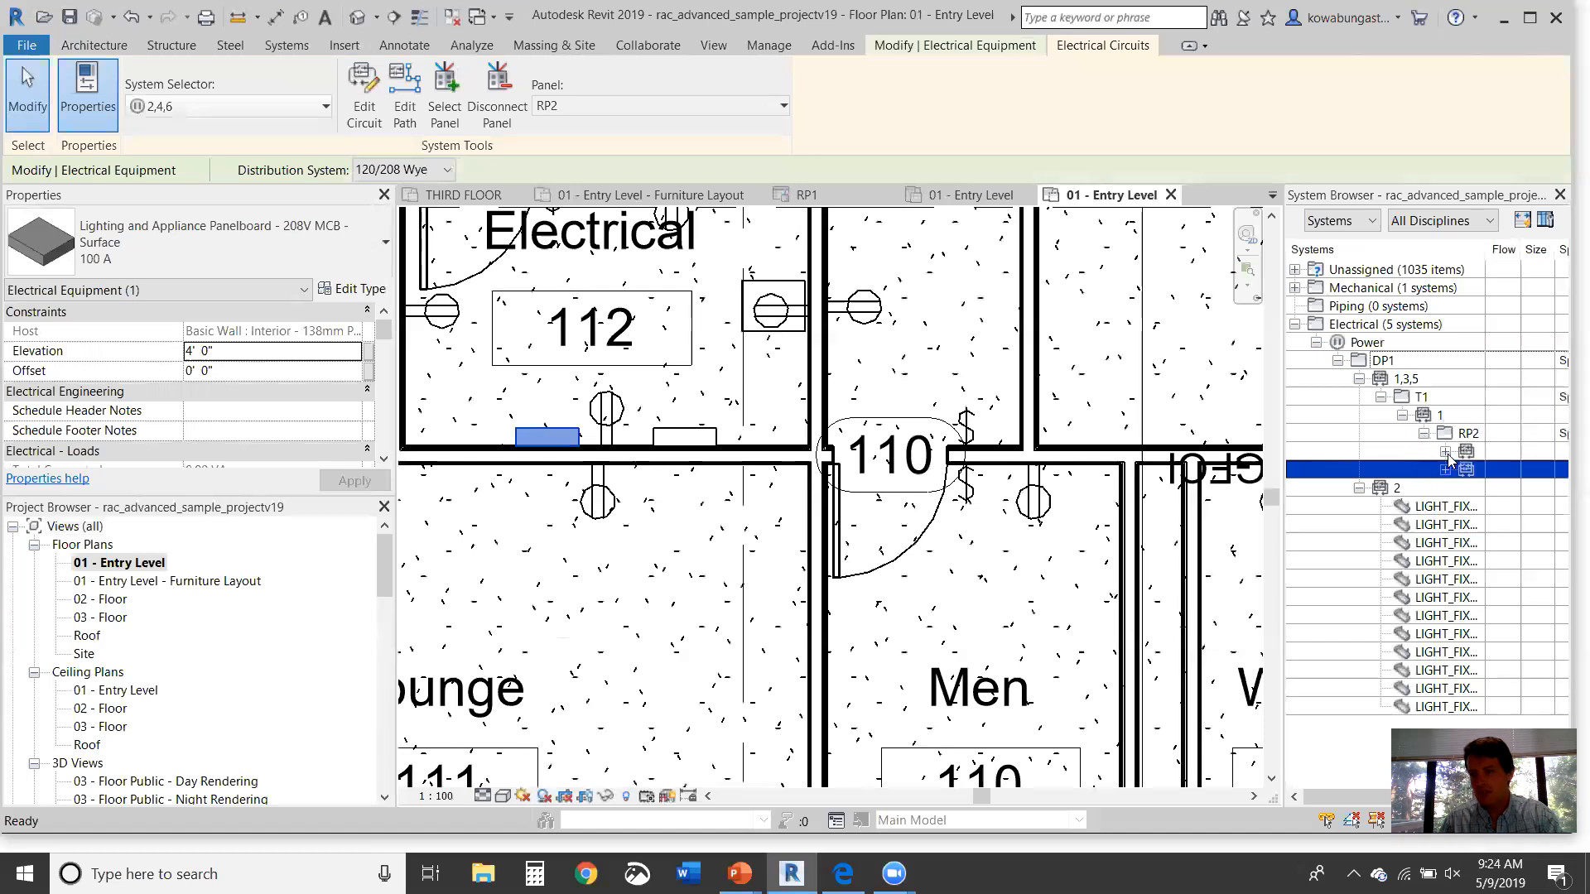
pyautogui.click(1446, 452)
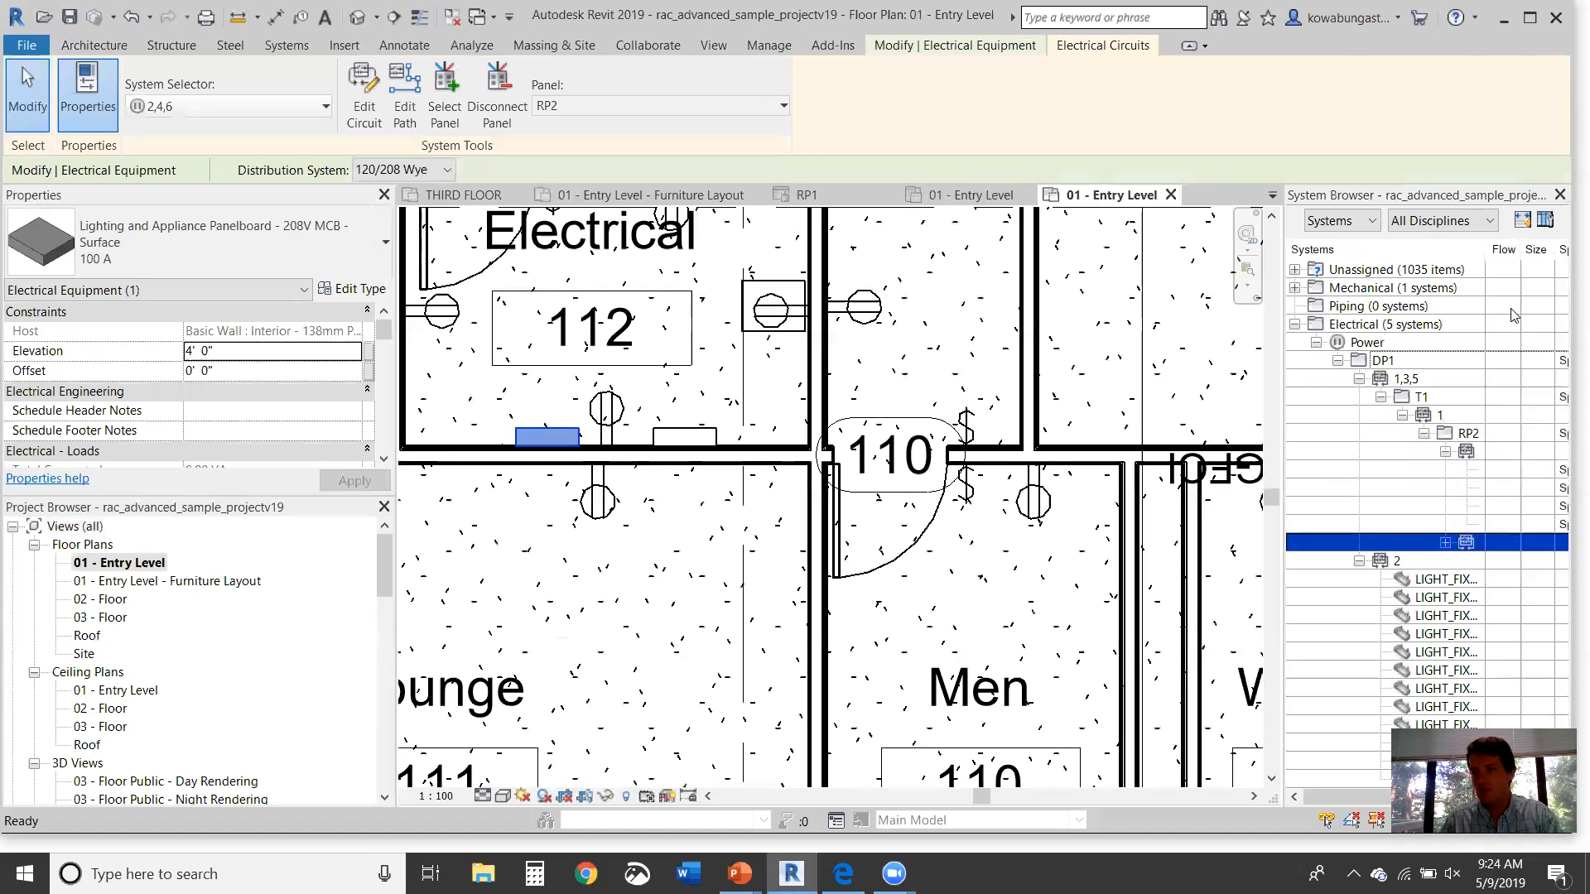
pyautogui.moveTo(1483, 250); pyautogui.dragTo(1547, 250)
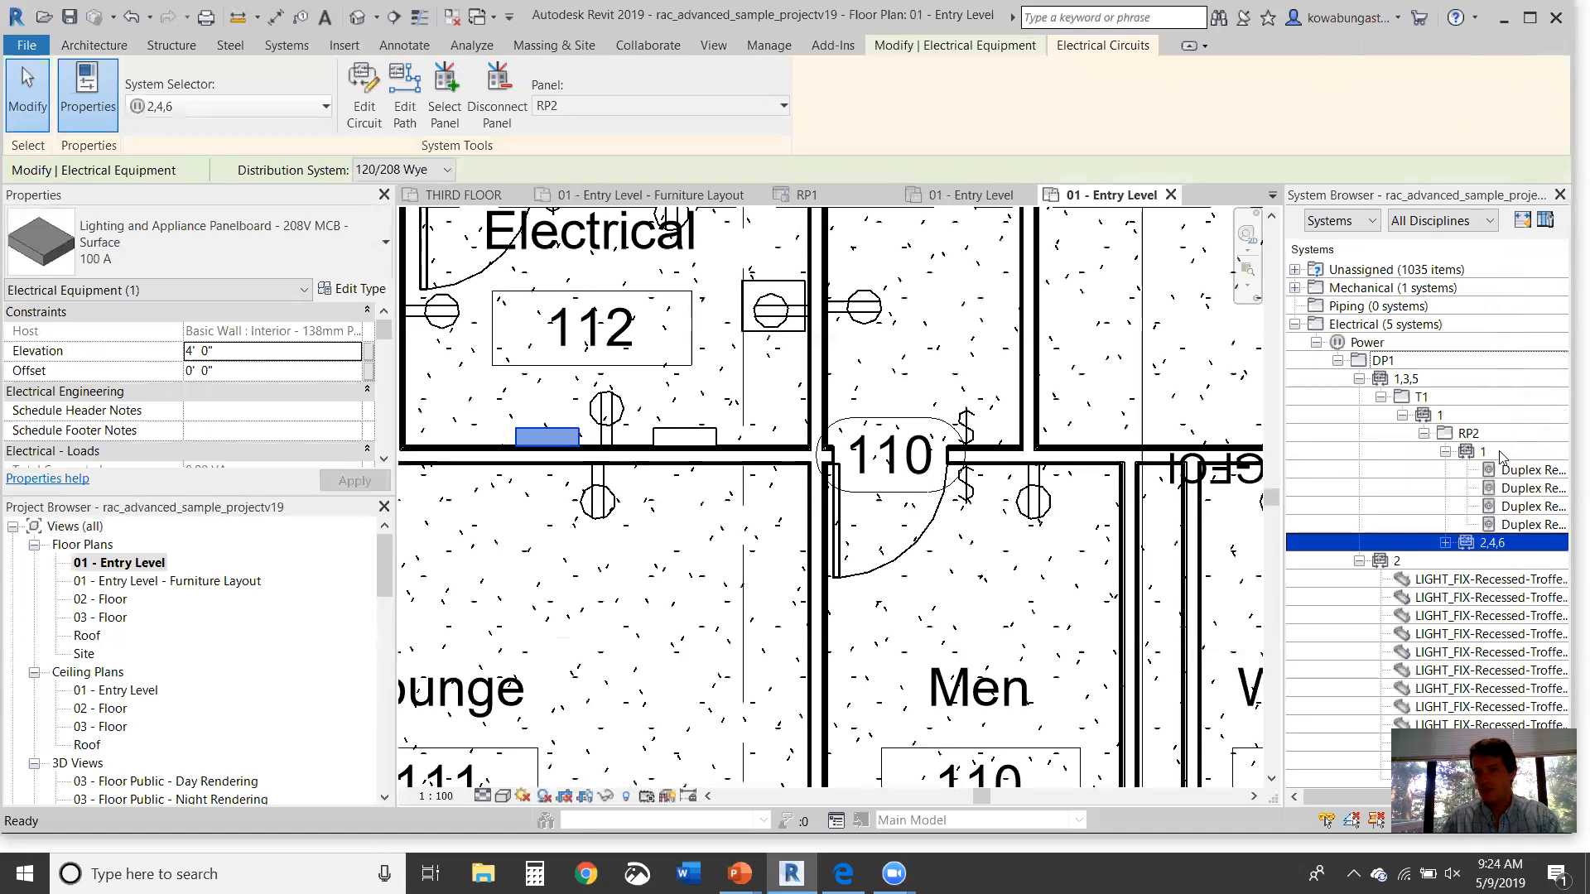
pyautogui.click(1446, 452)
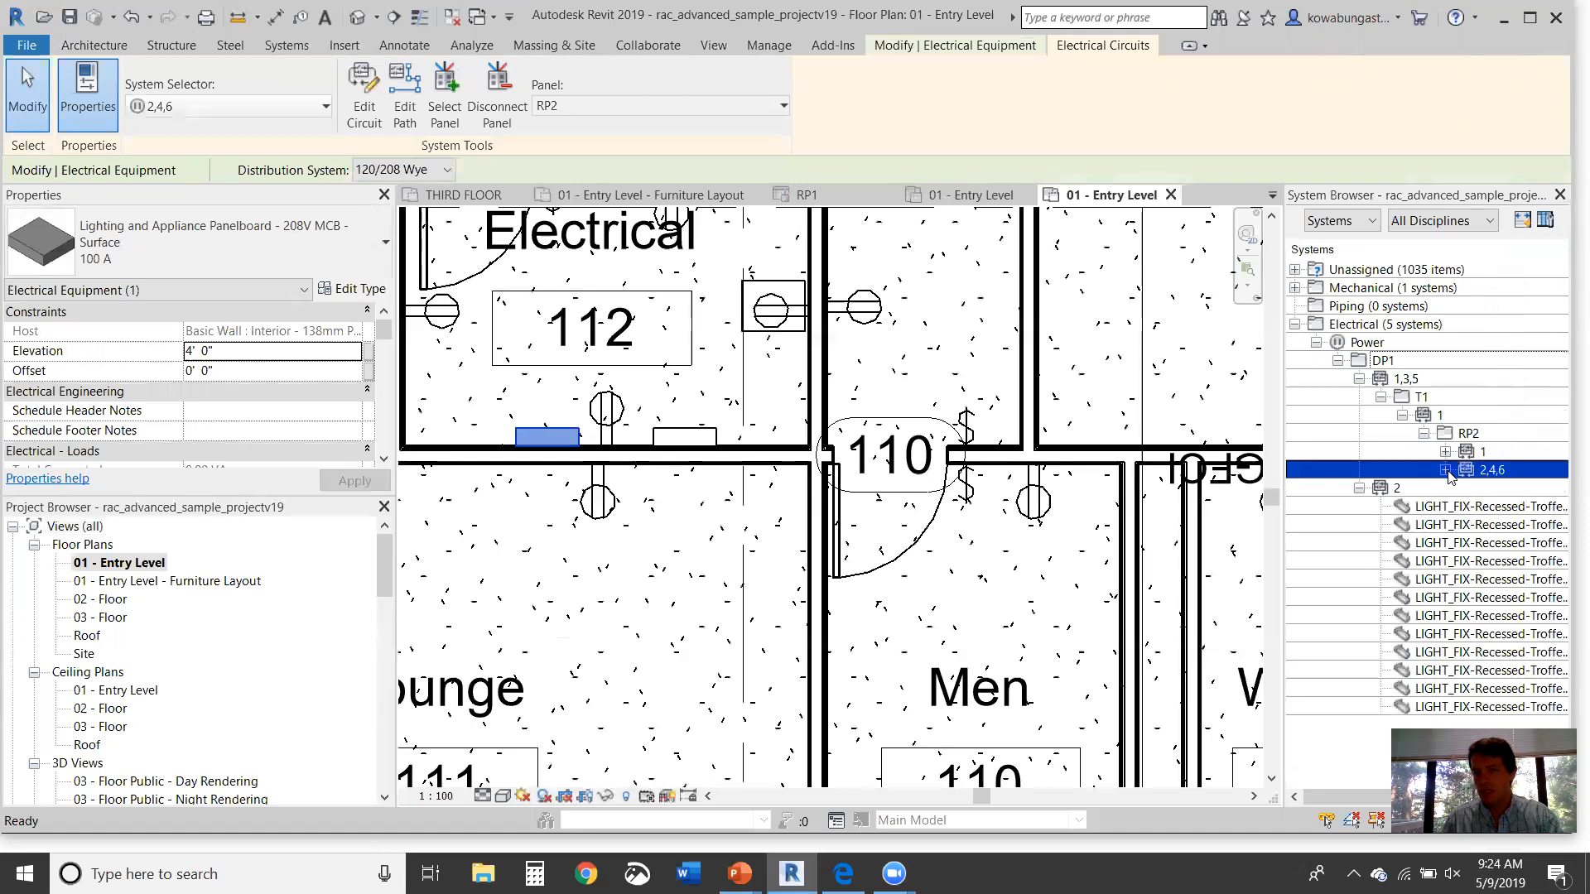
pyautogui.click(1446, 471)
pyautogui.click(1527, 490)
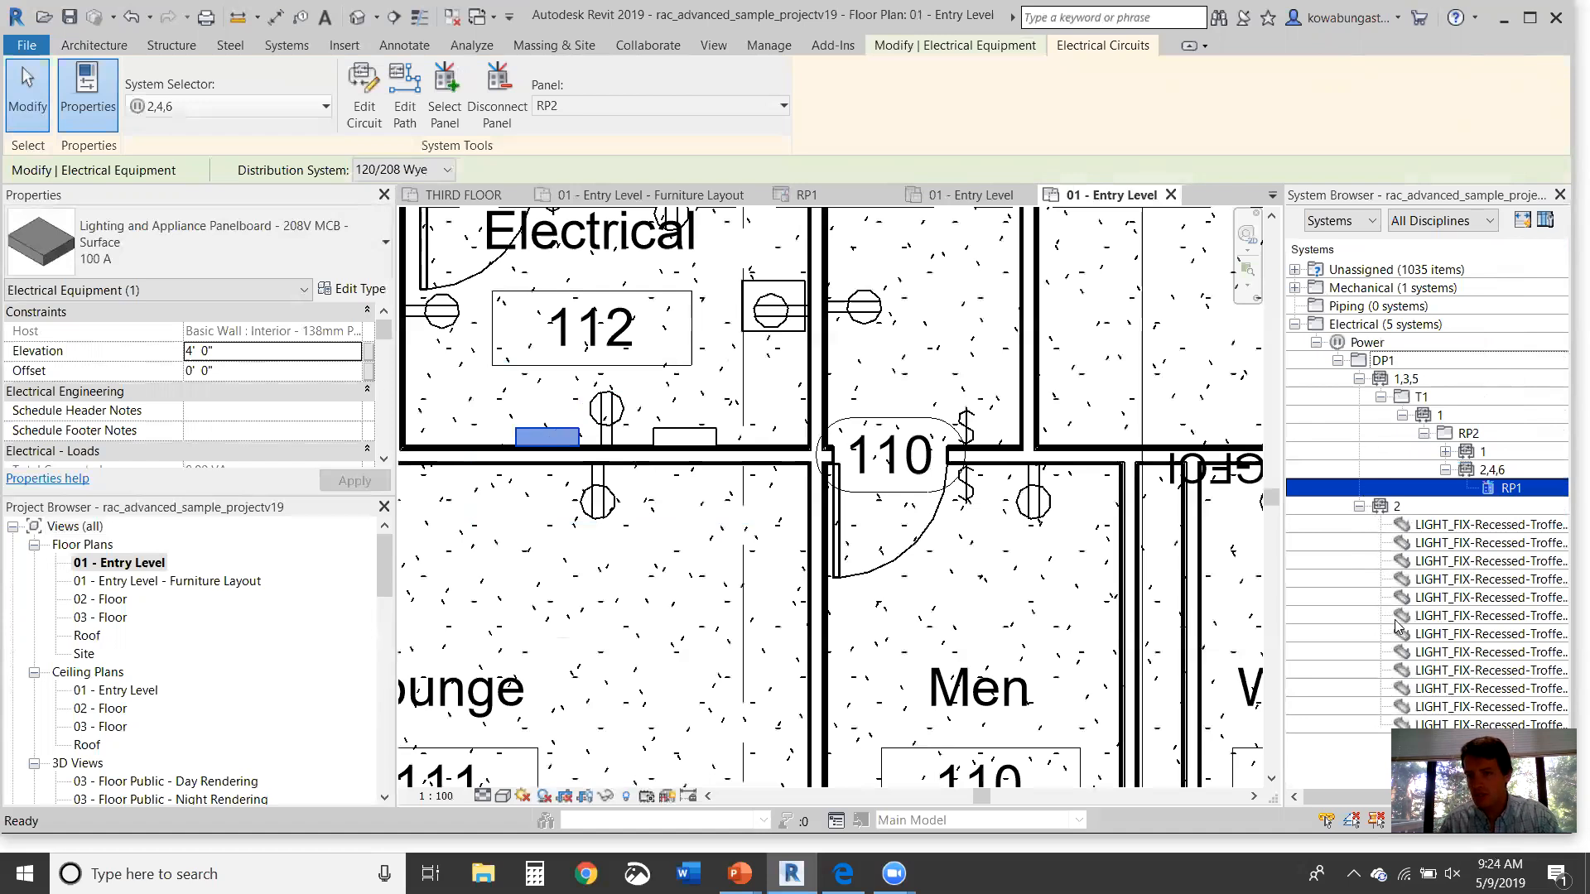
pyautogui.click(1359, 506)
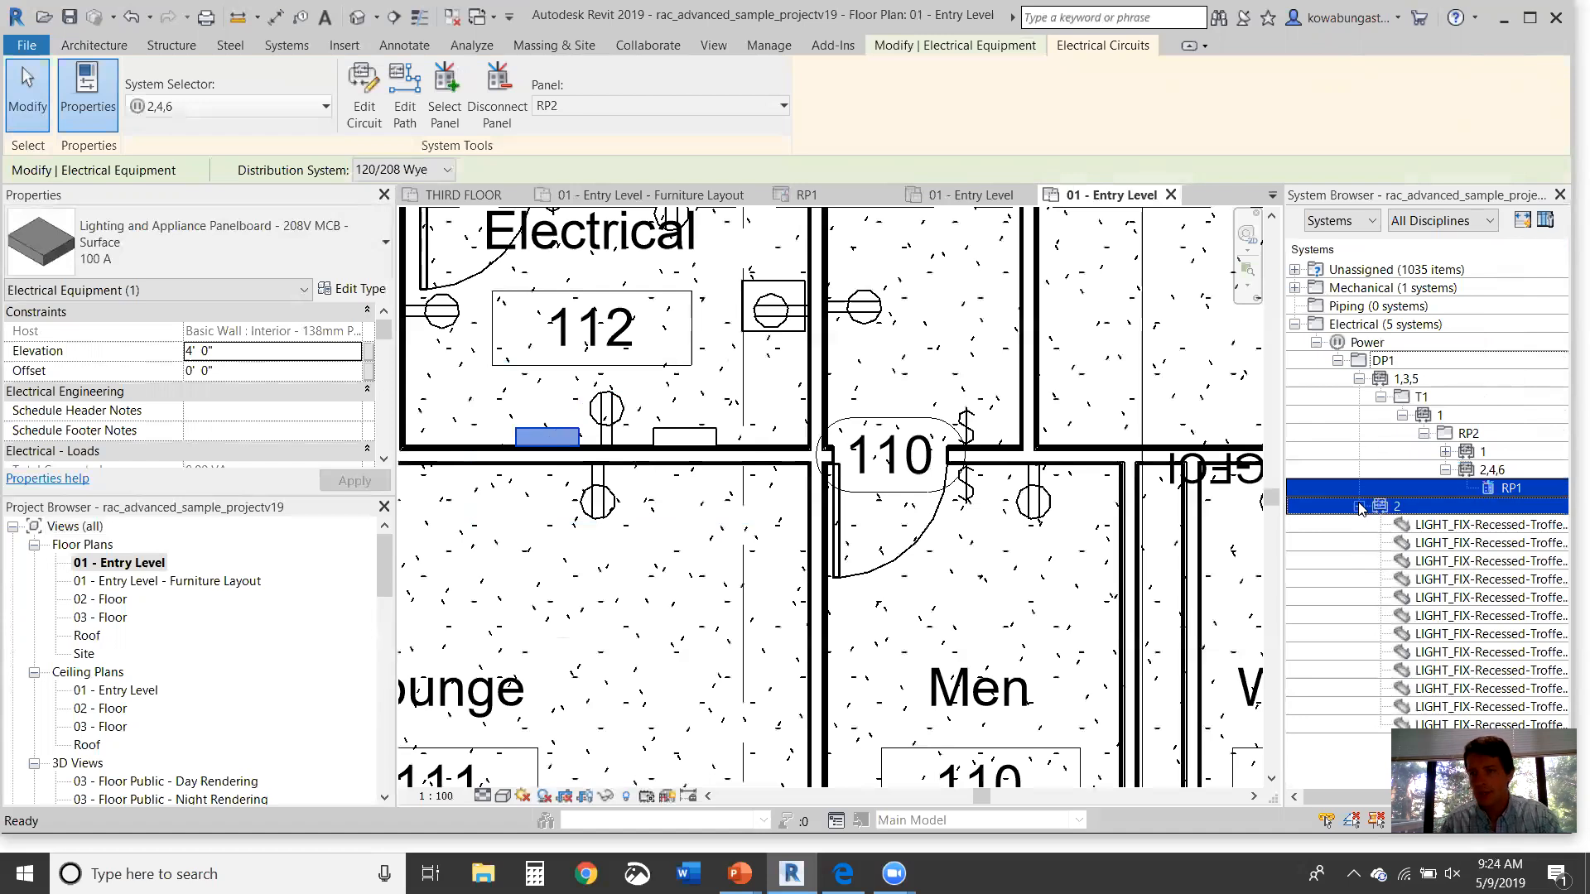
pyautogui.click(1359, 378)
pyautogui.press('Escape')
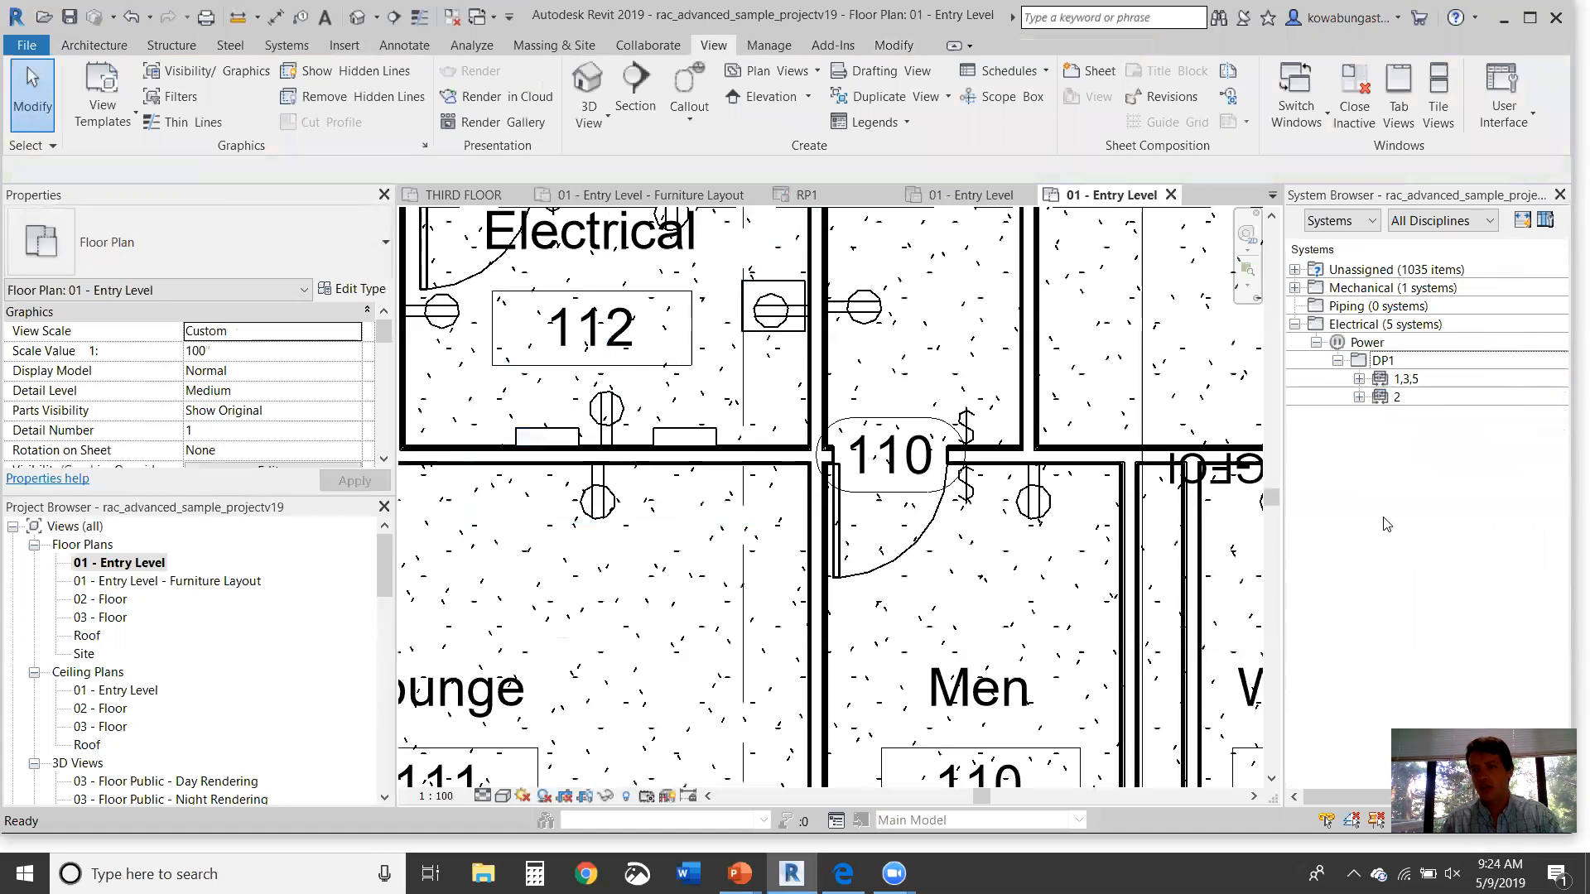
# Step: Expand RP2's circuit 1 and use Show on its first duplex receptacle to locate it
pyautogui.click(1359, 396)
pyautogui.click(1359, 379)
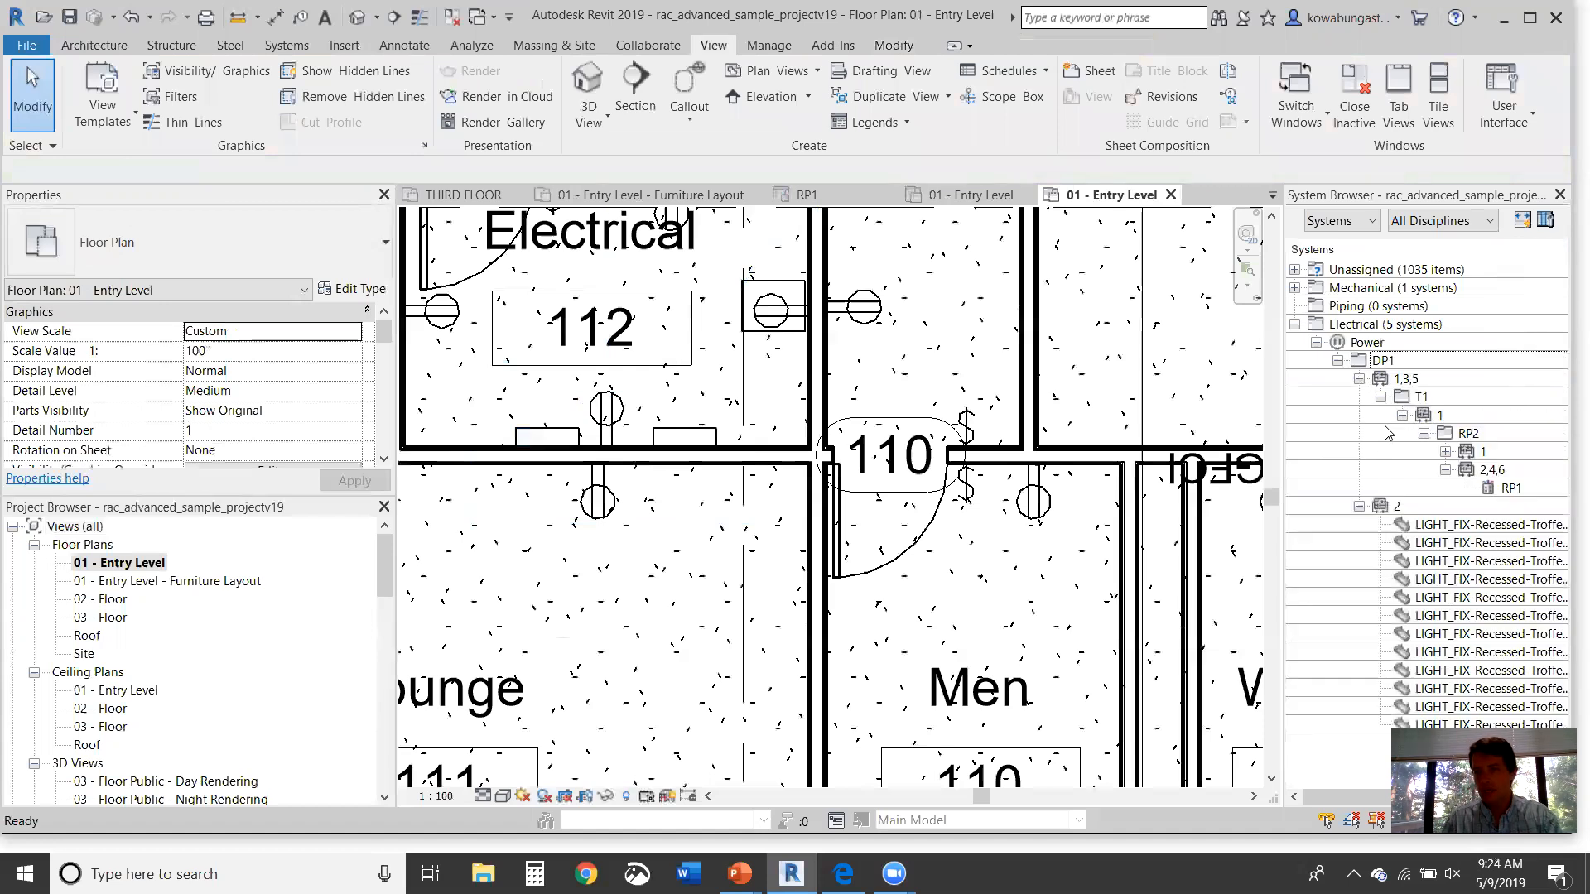
pyautogui.click(1445, 452)
pyautogui.click(1502, 489)
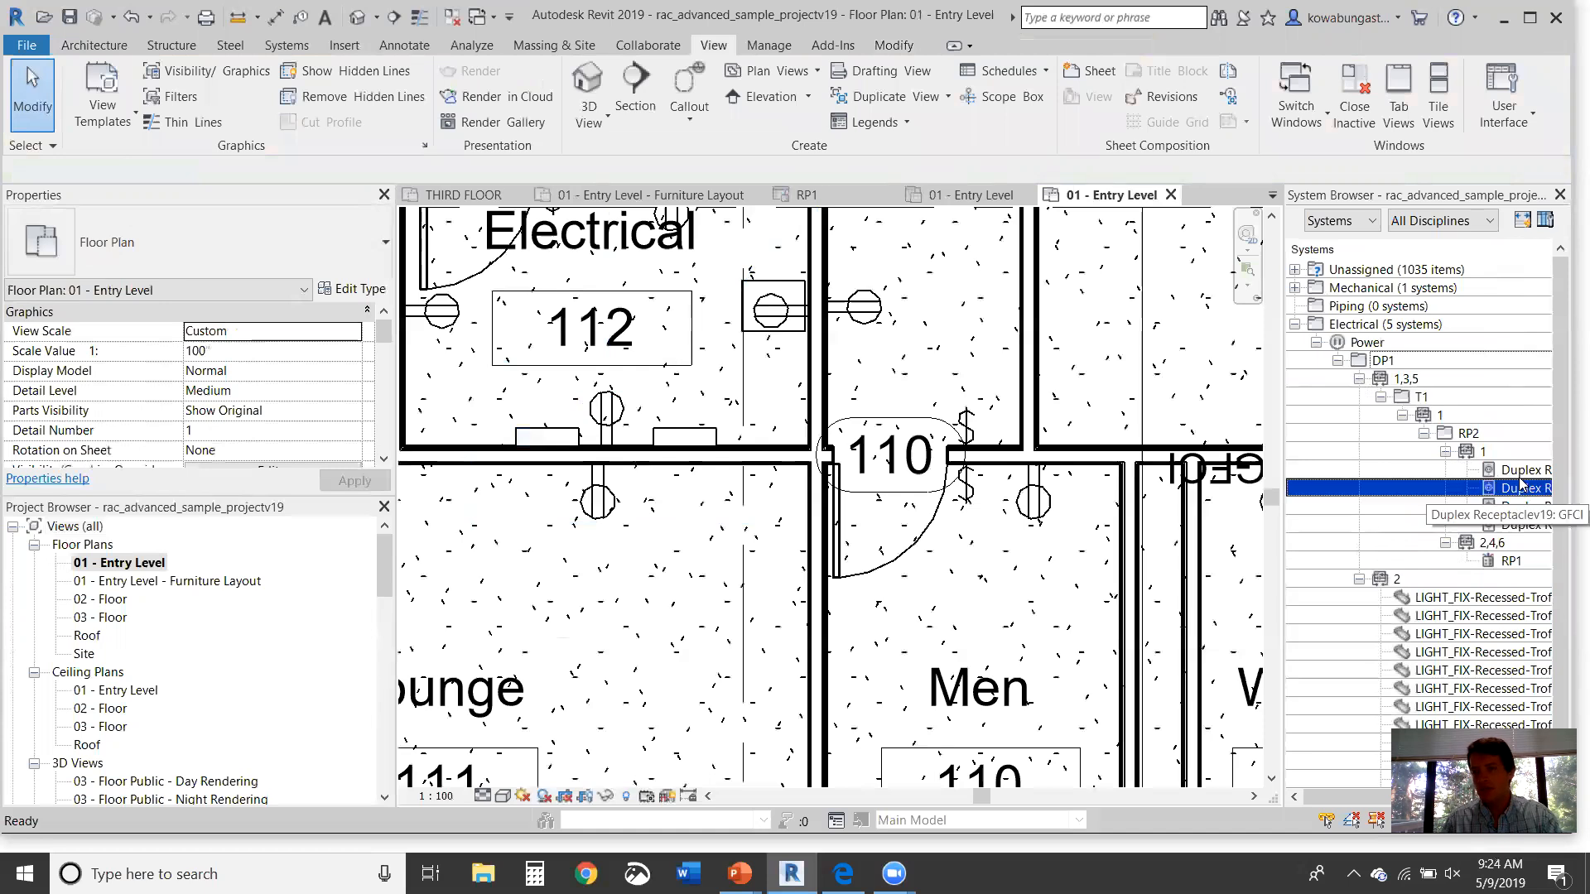
pyautogui.click(1524, 470)
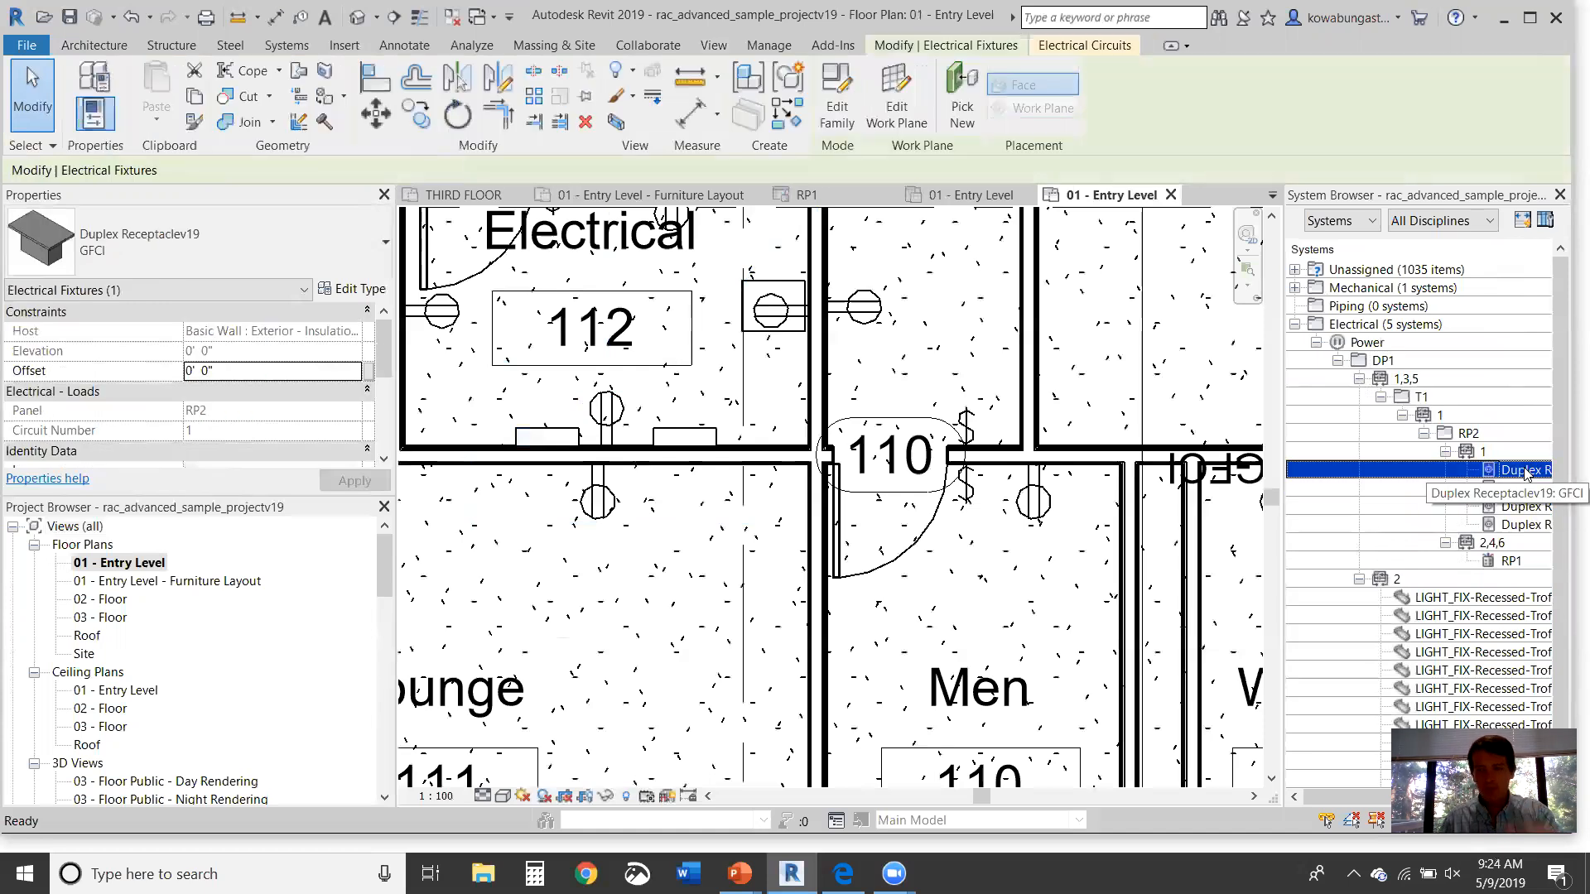
pyautogui.rightClick(1525, 470)
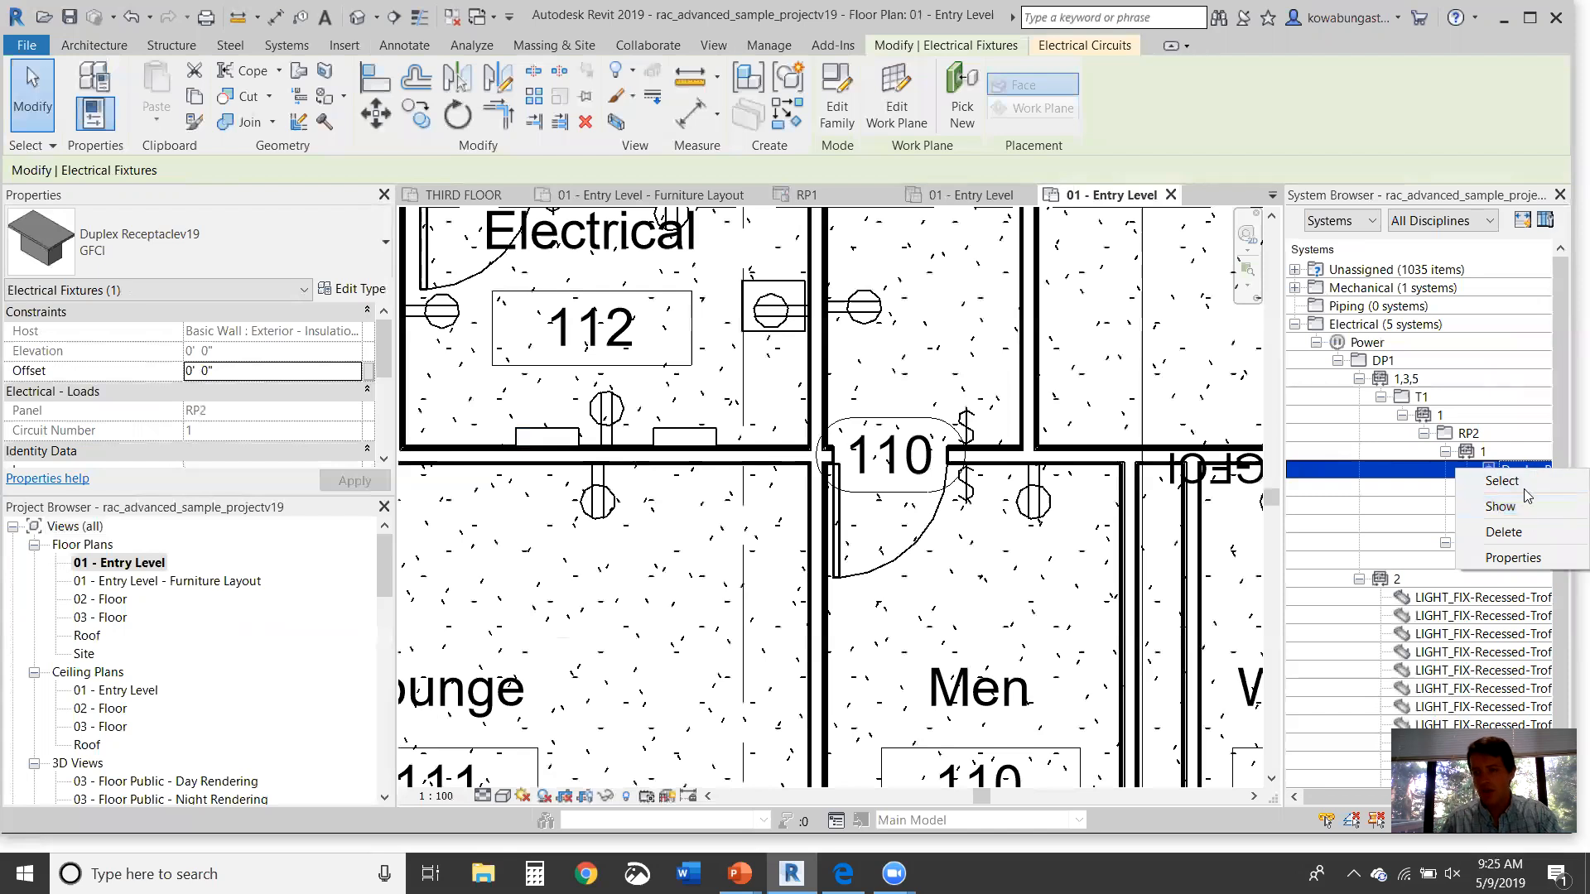
pyautogui.click(1529, 505)
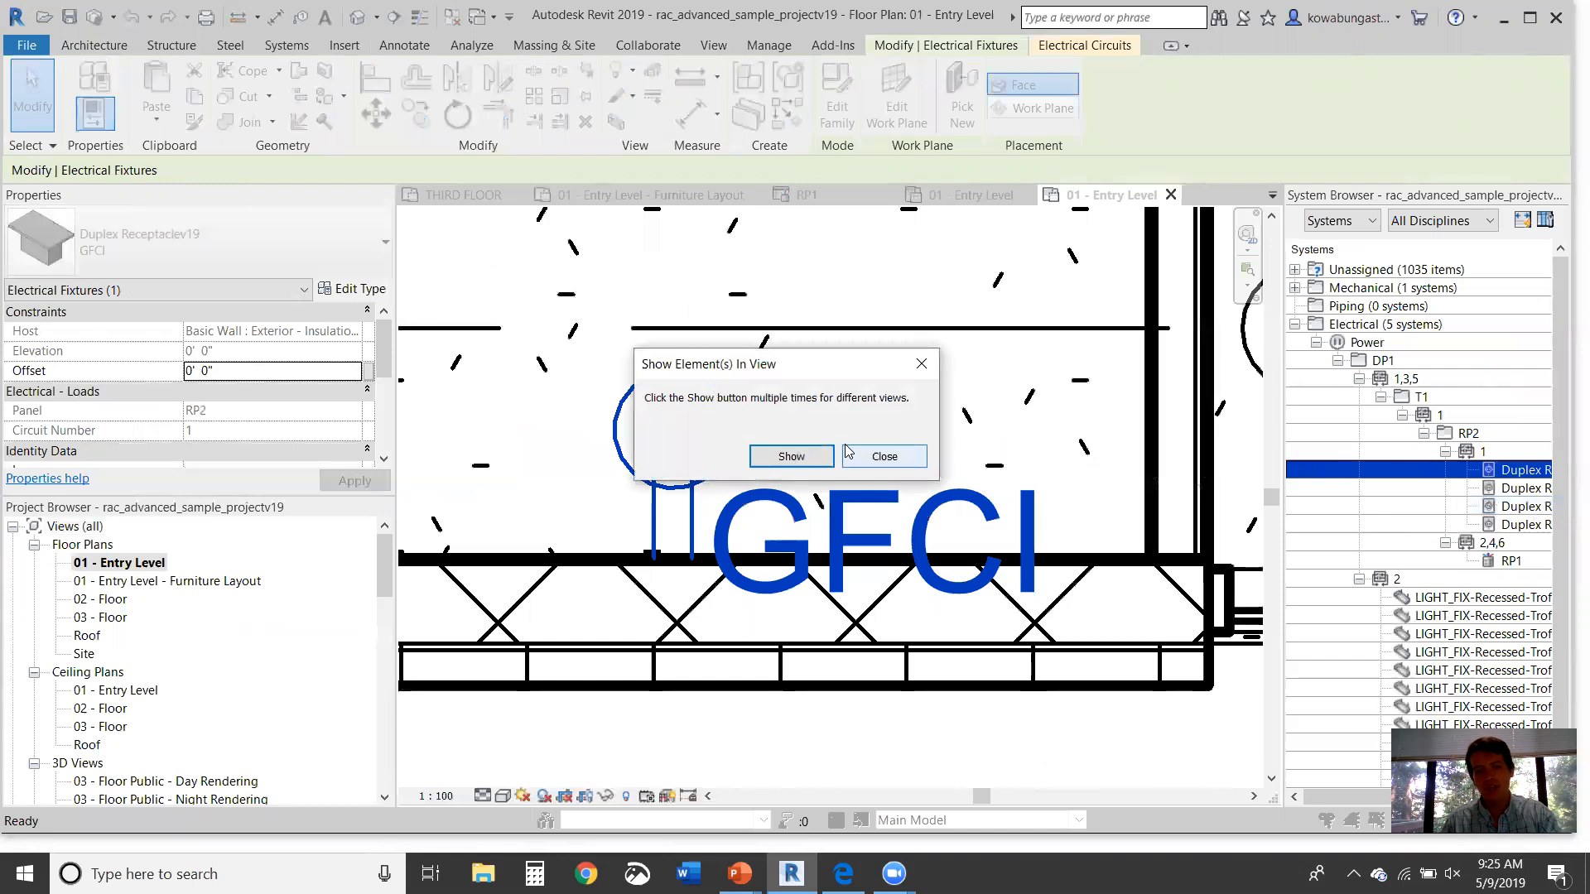
# Step: Show the GFCI receptacle in the plan and close the Show Element(s) prompt
pyautogui.click(791, 456)
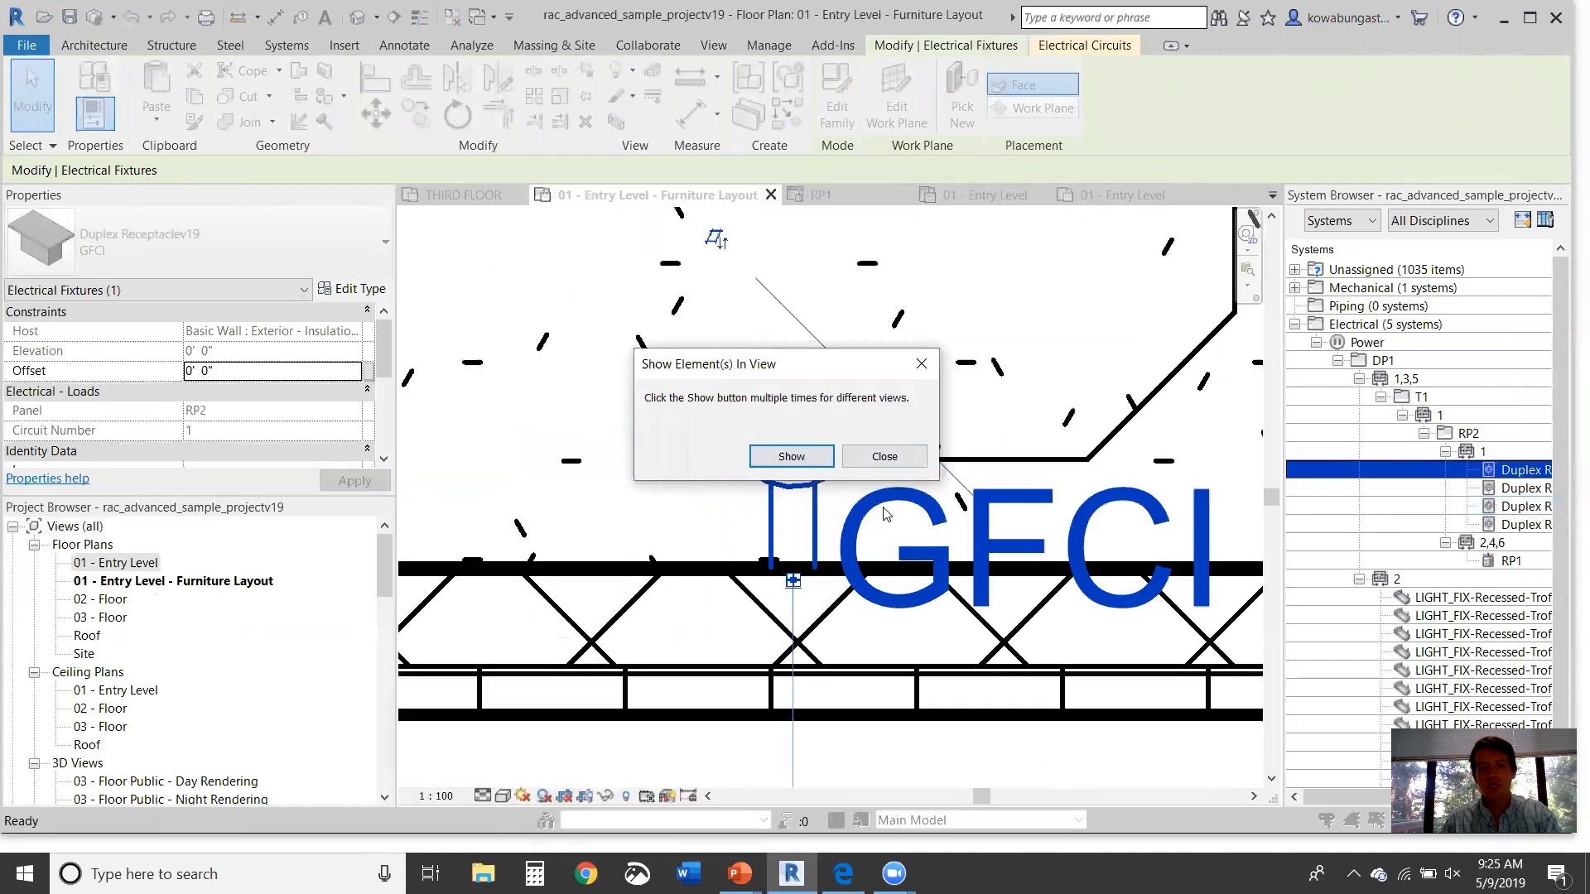
pyautogui.click(884, 457)
pyautogui.scroll(-5, 932, 410)
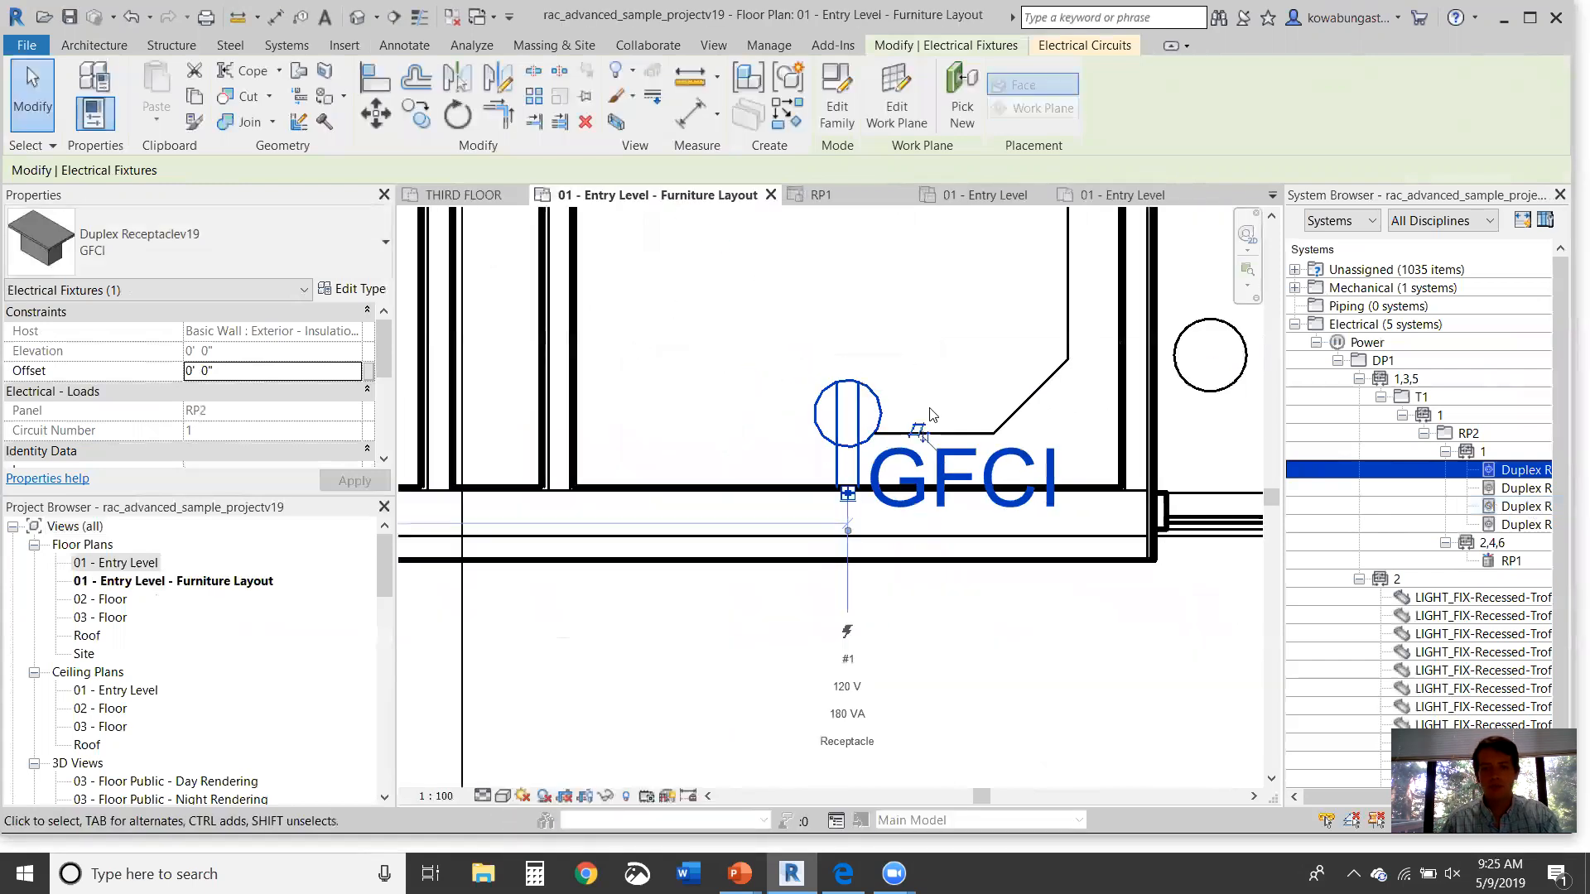
pyautogui.scroll(-6, 949, 342)
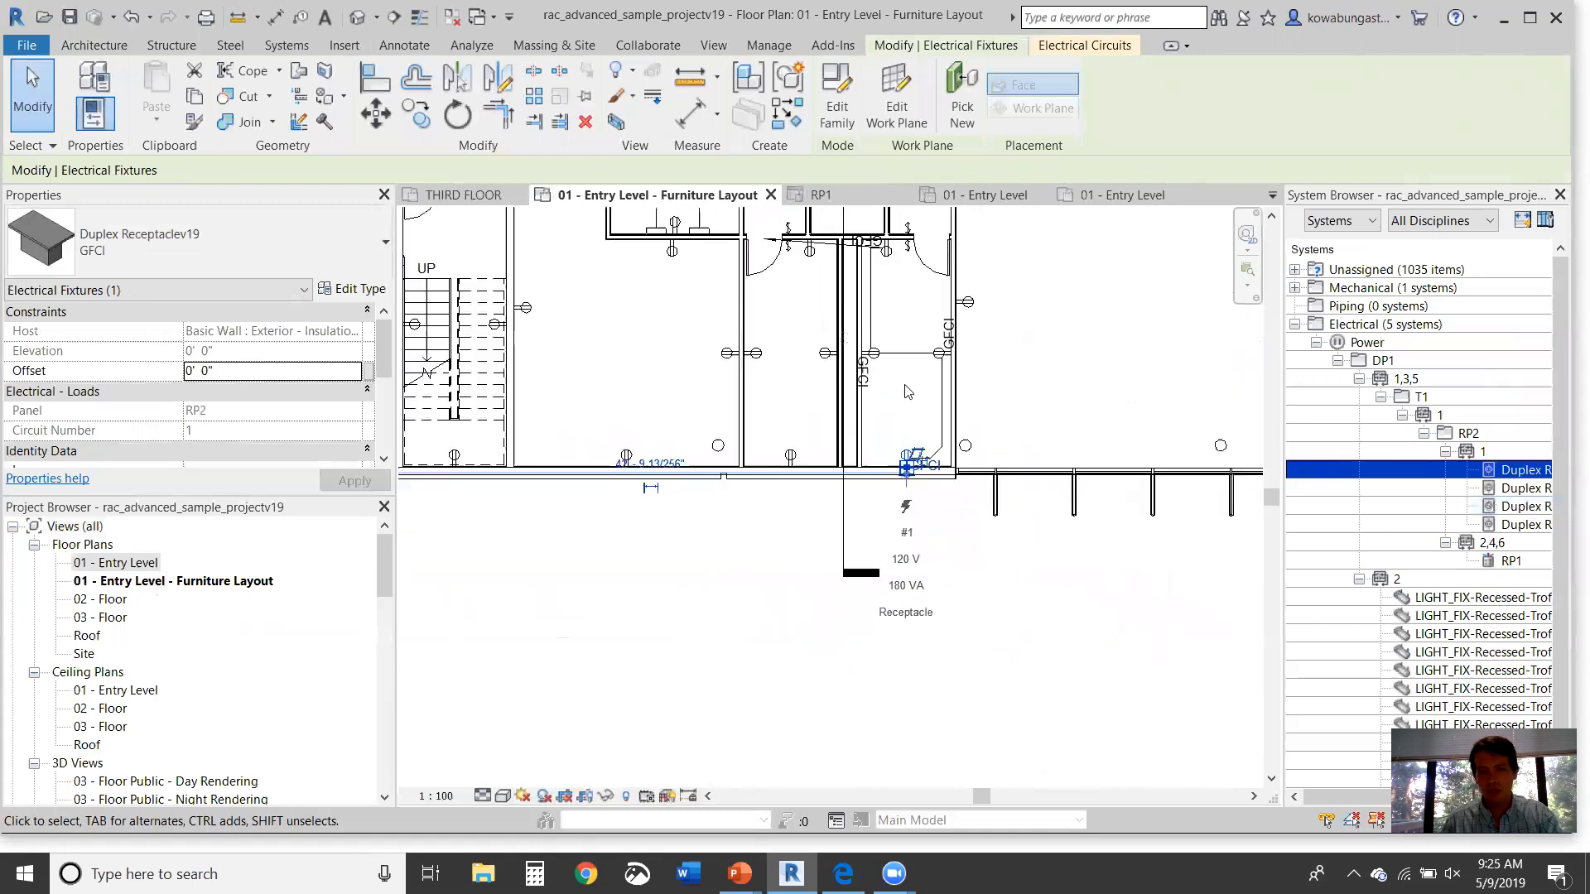
pyautogui.scroll(2, 907, 513)
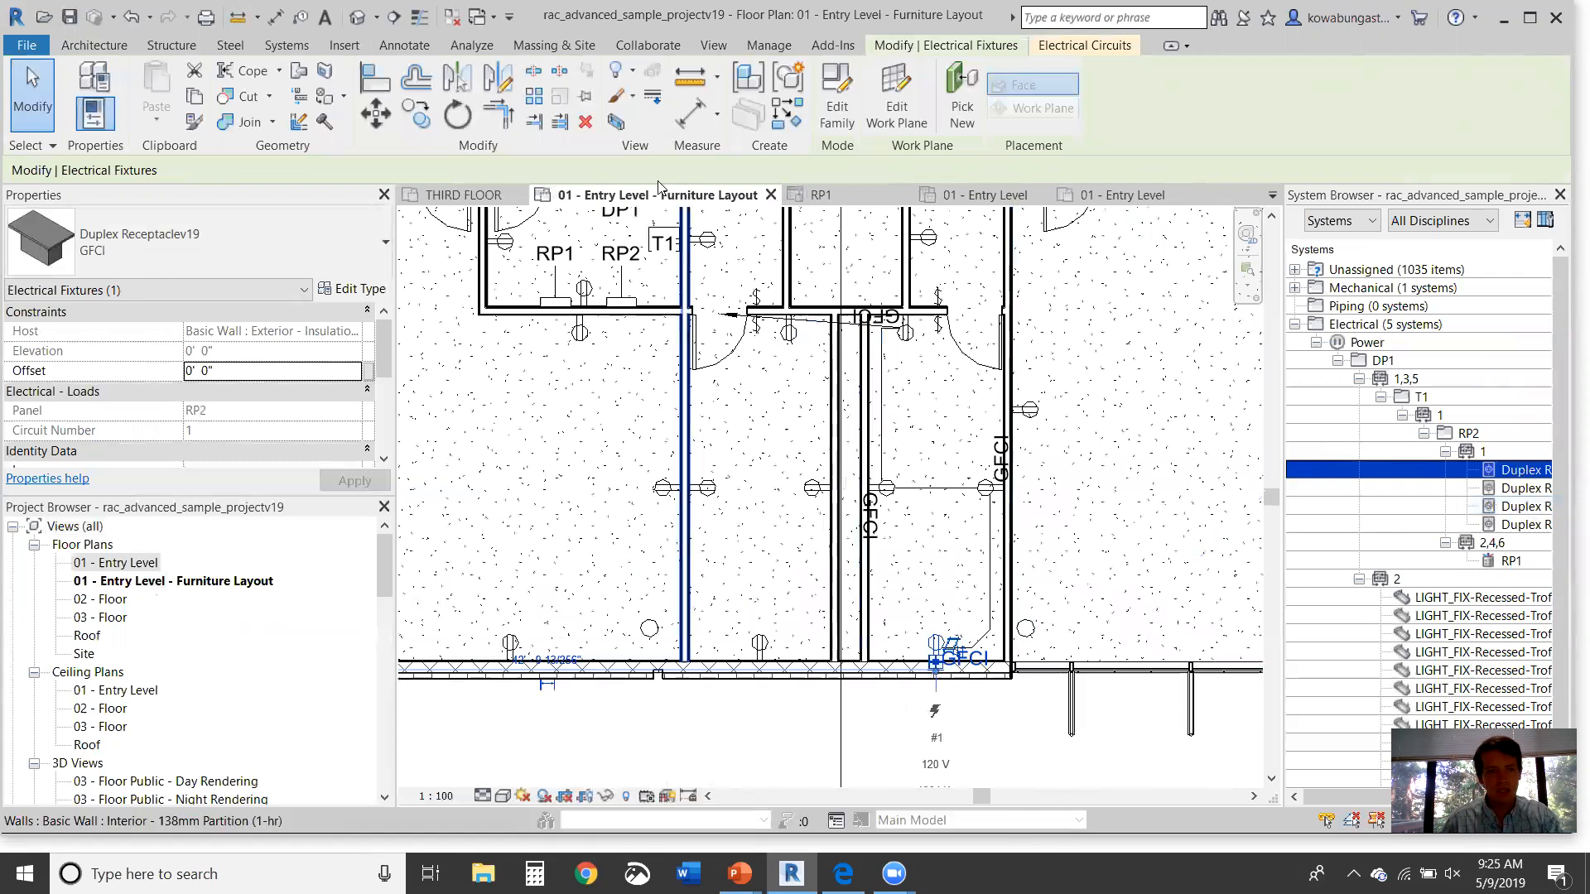
# Step: Select the receptacle's circuit and check the surrounding room's space name
pyautogui.click(1099, 50)
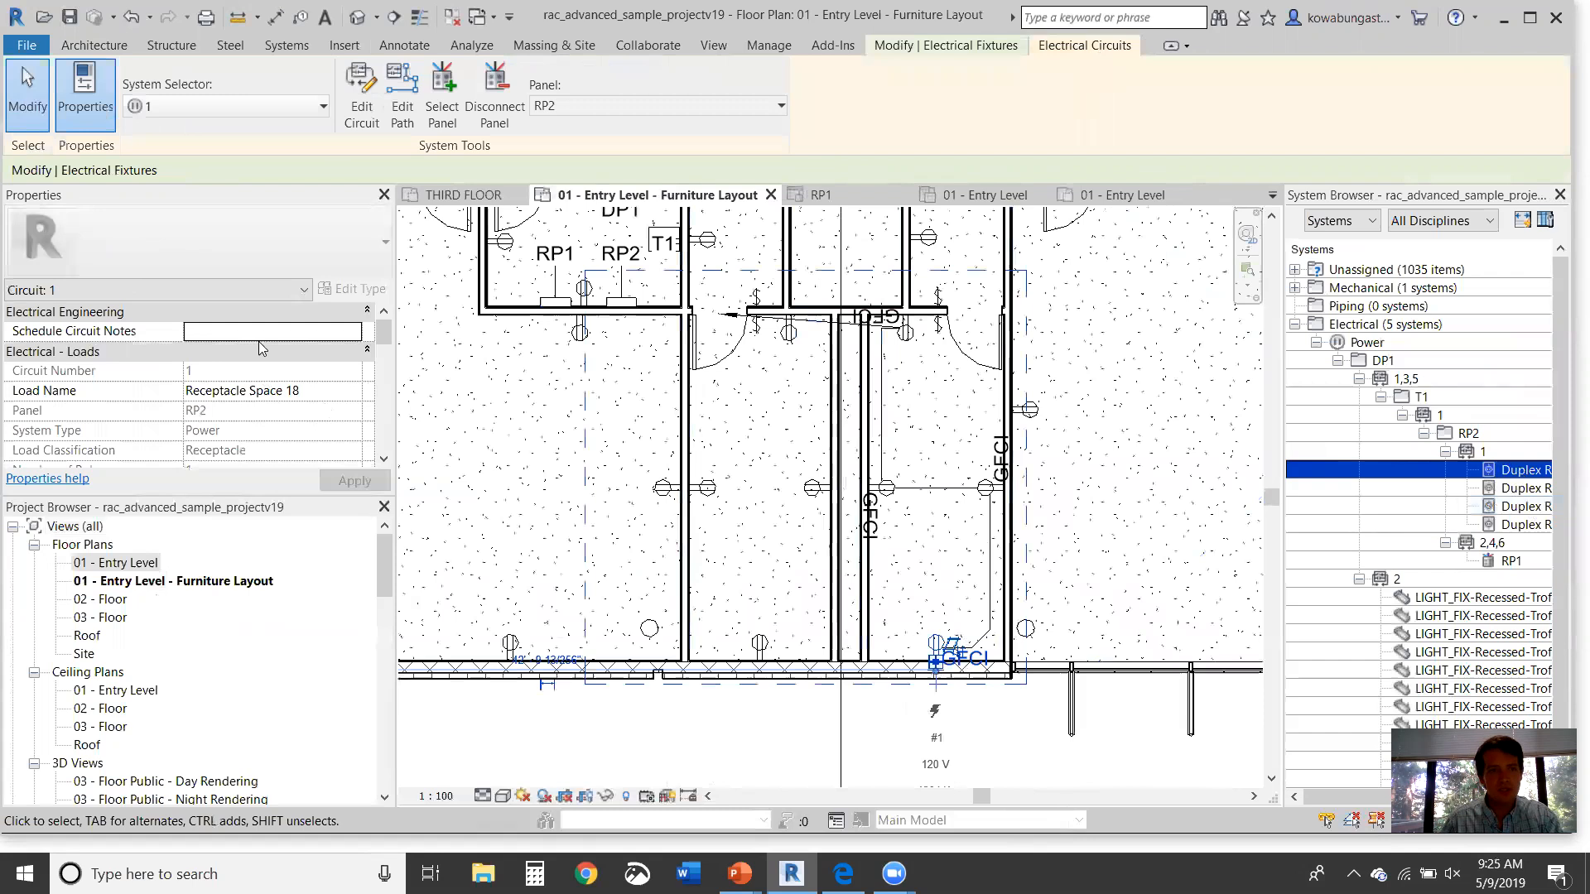
pyautogui.click(331, 390)
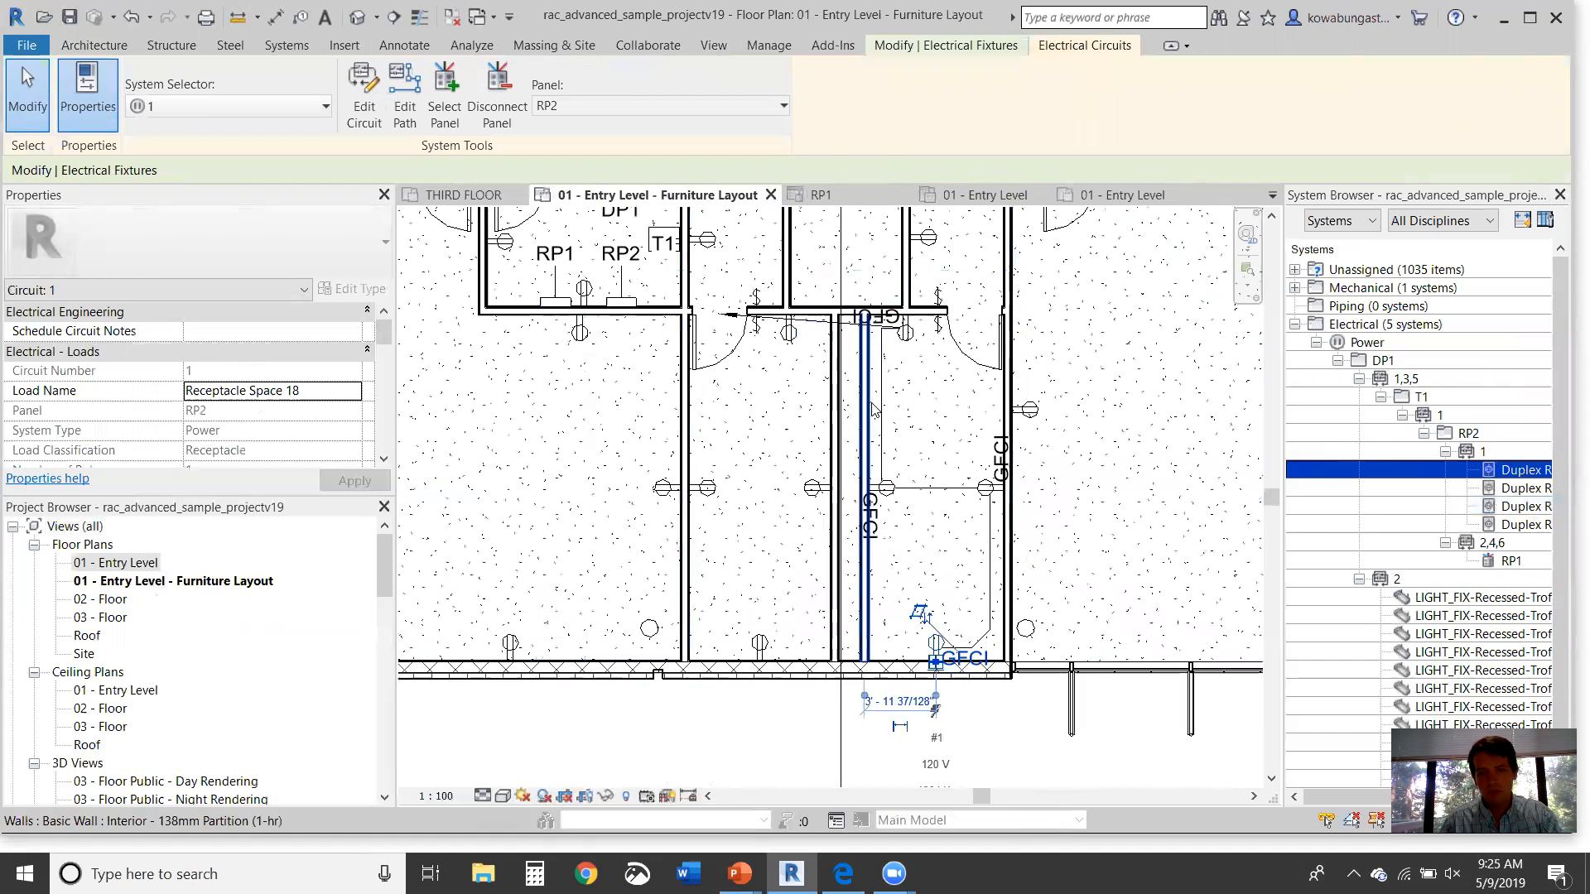
pyautogui.click(967, 457)
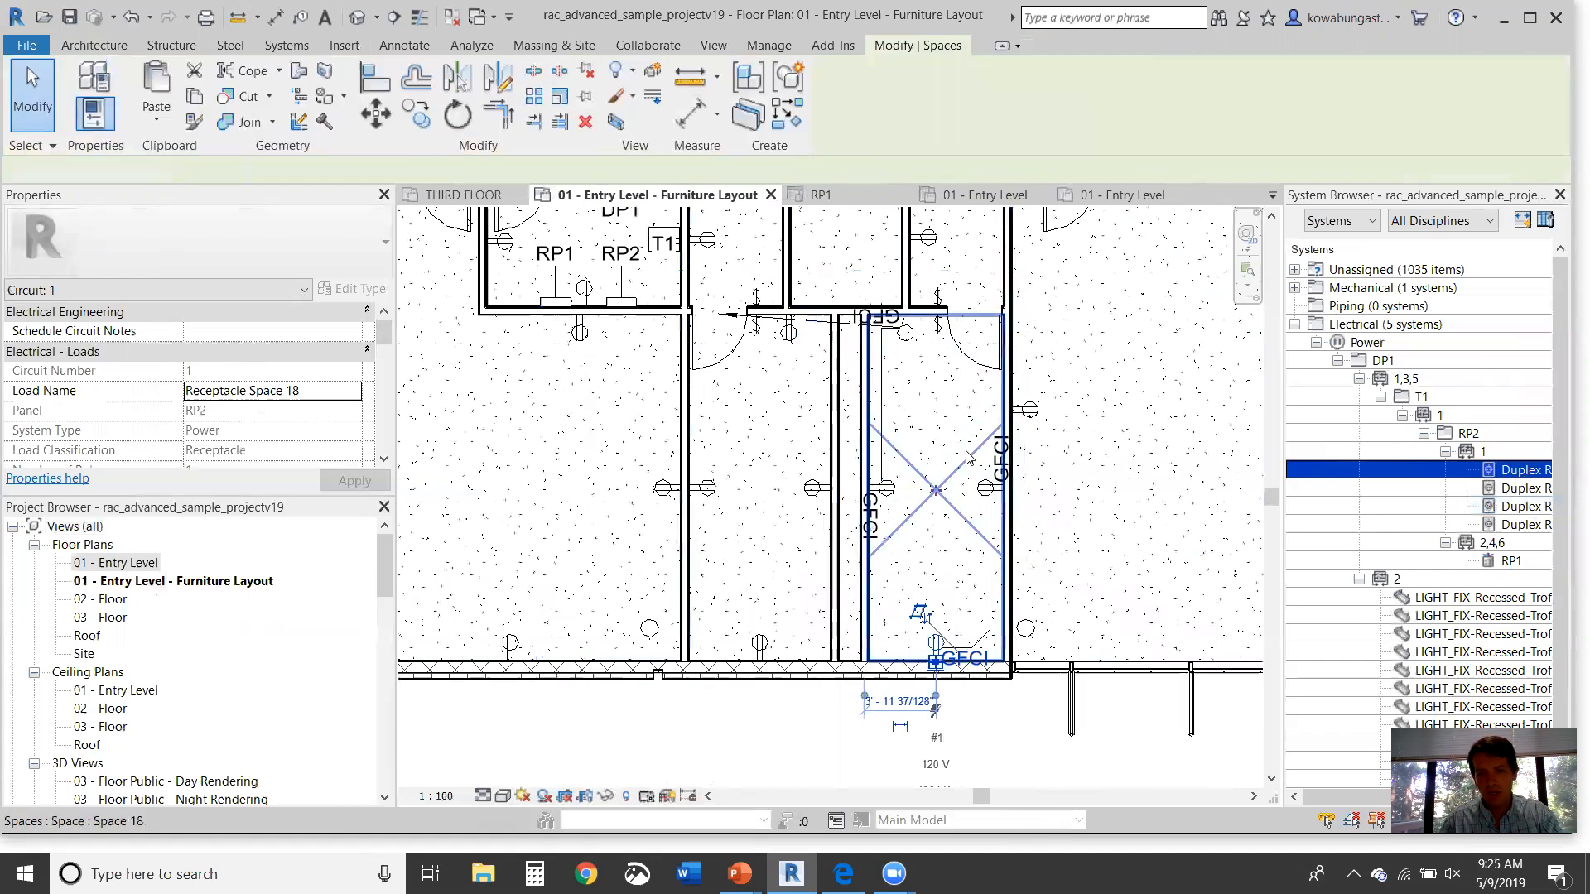
pyautogui.scroll(-10, 334, 387)
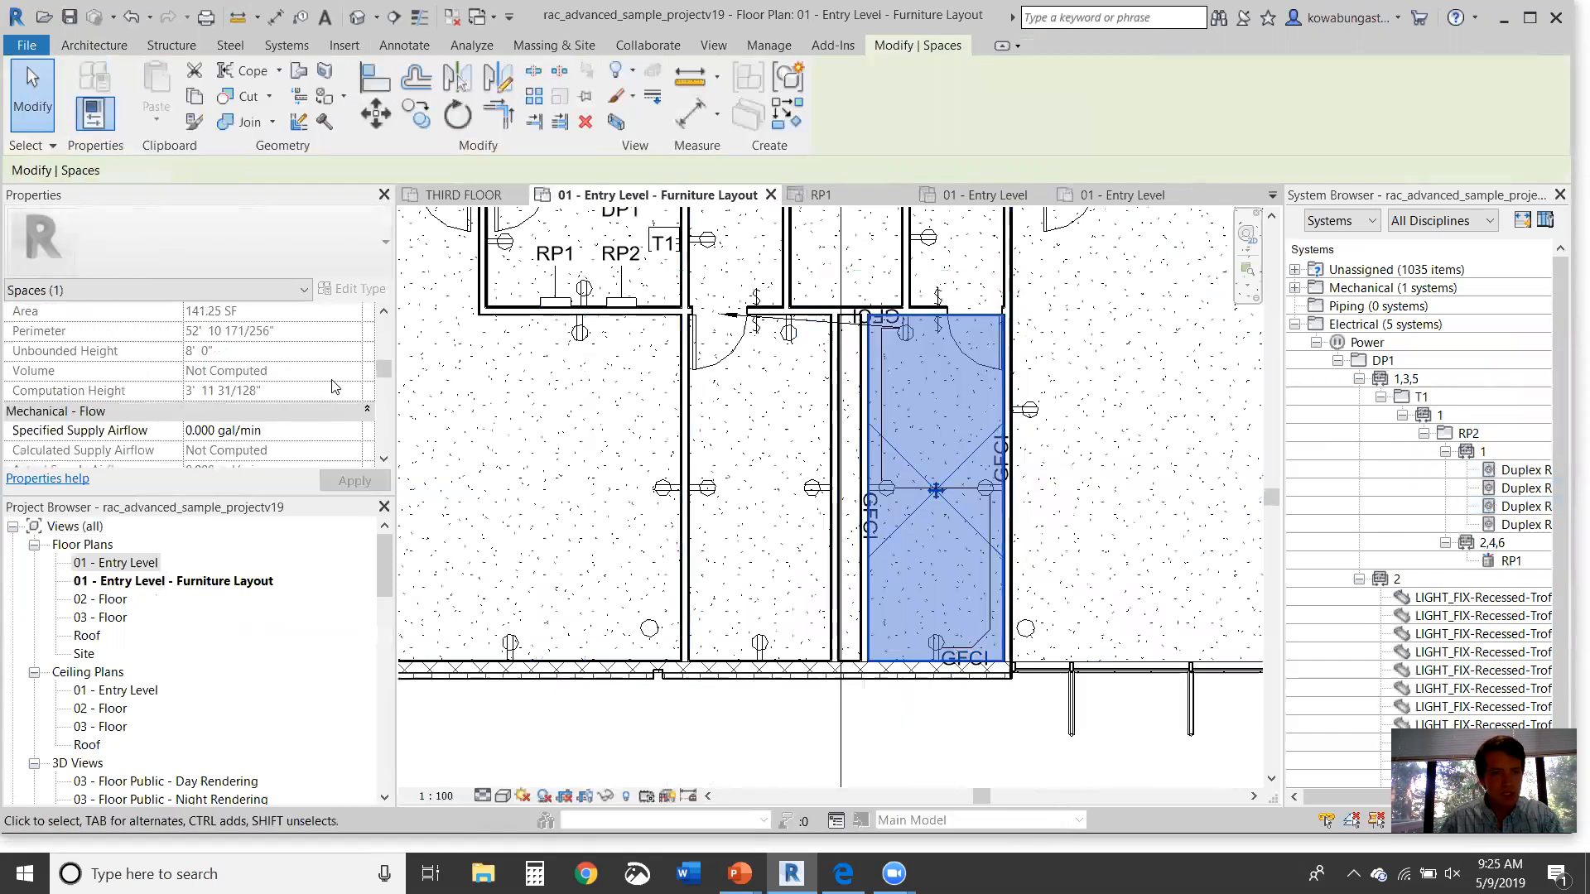
pyautogui.scroll(8, 335, 387)
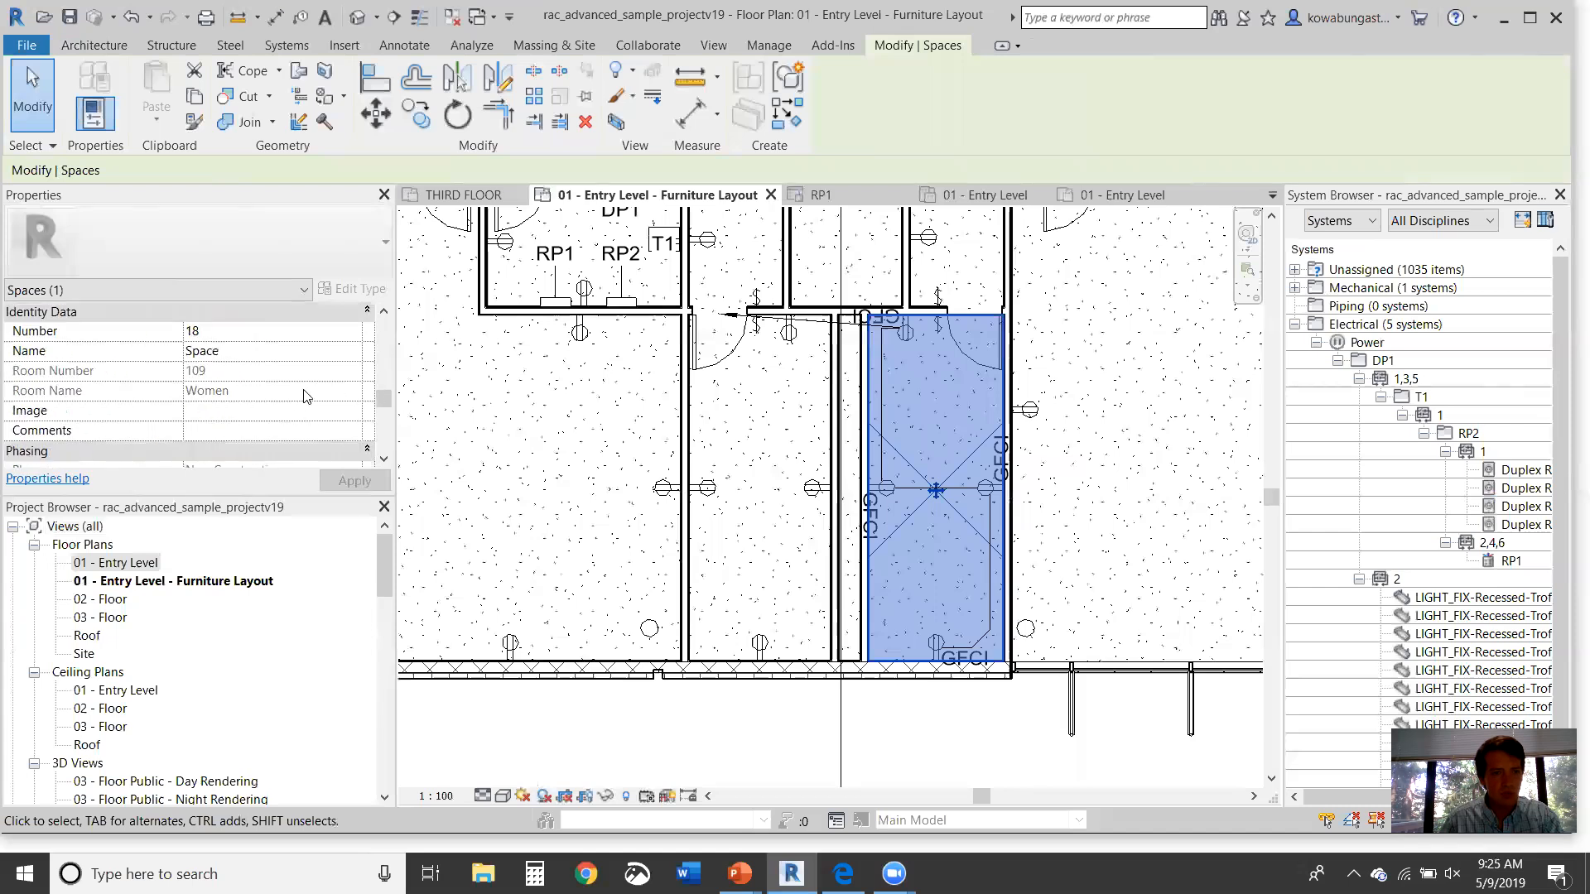
pyautogui.press('Escape')
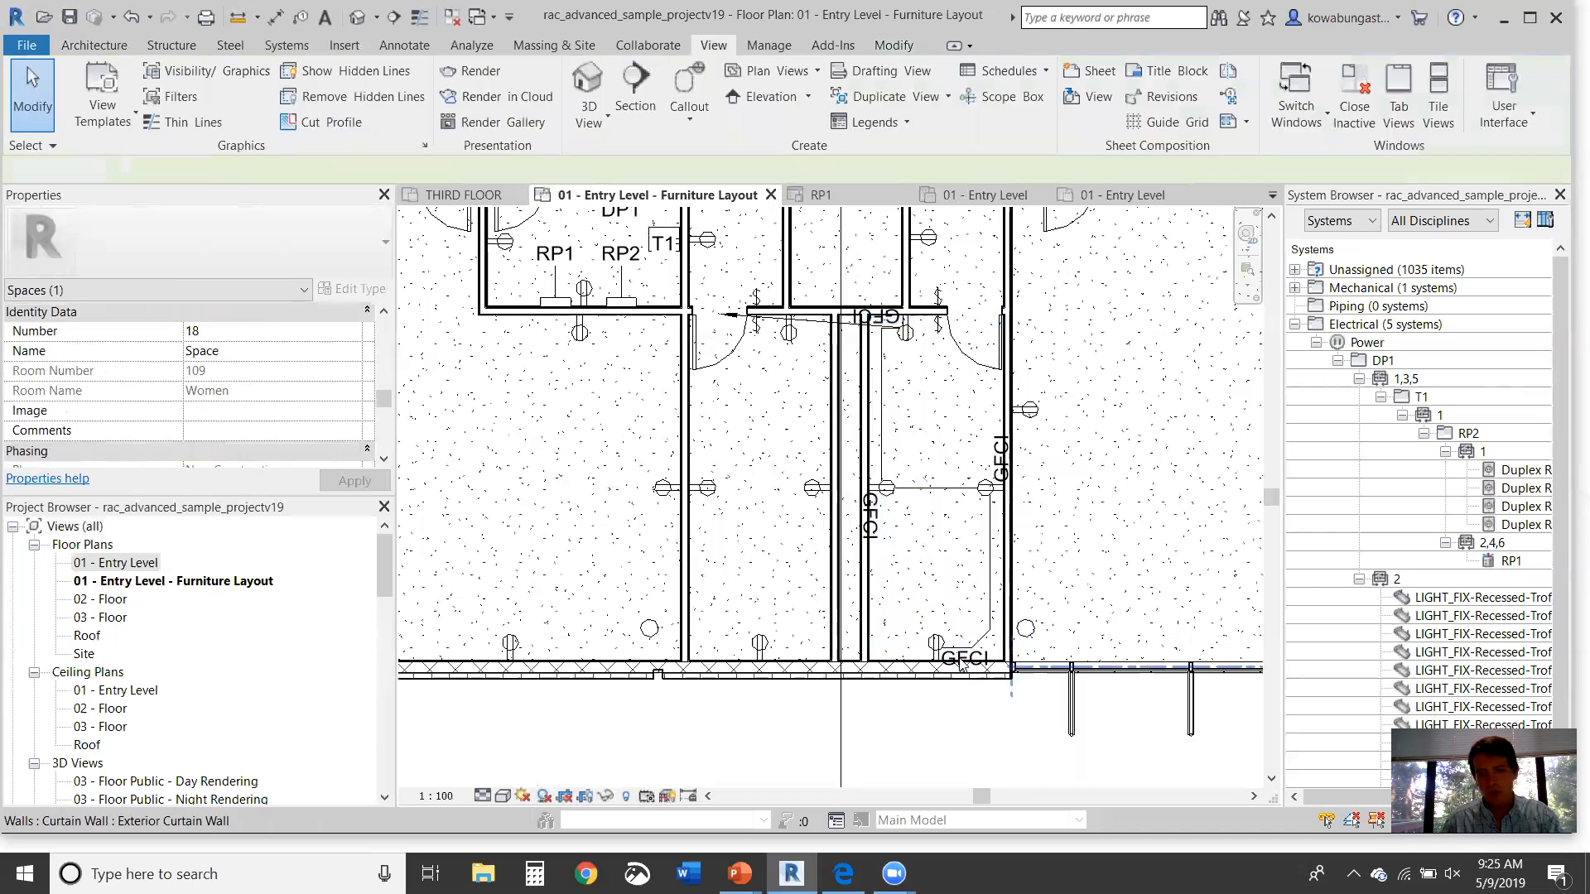
# Step: Change the circuit's Load Name to Women's First Floor and apply it
pyautogui.click(929, 645)
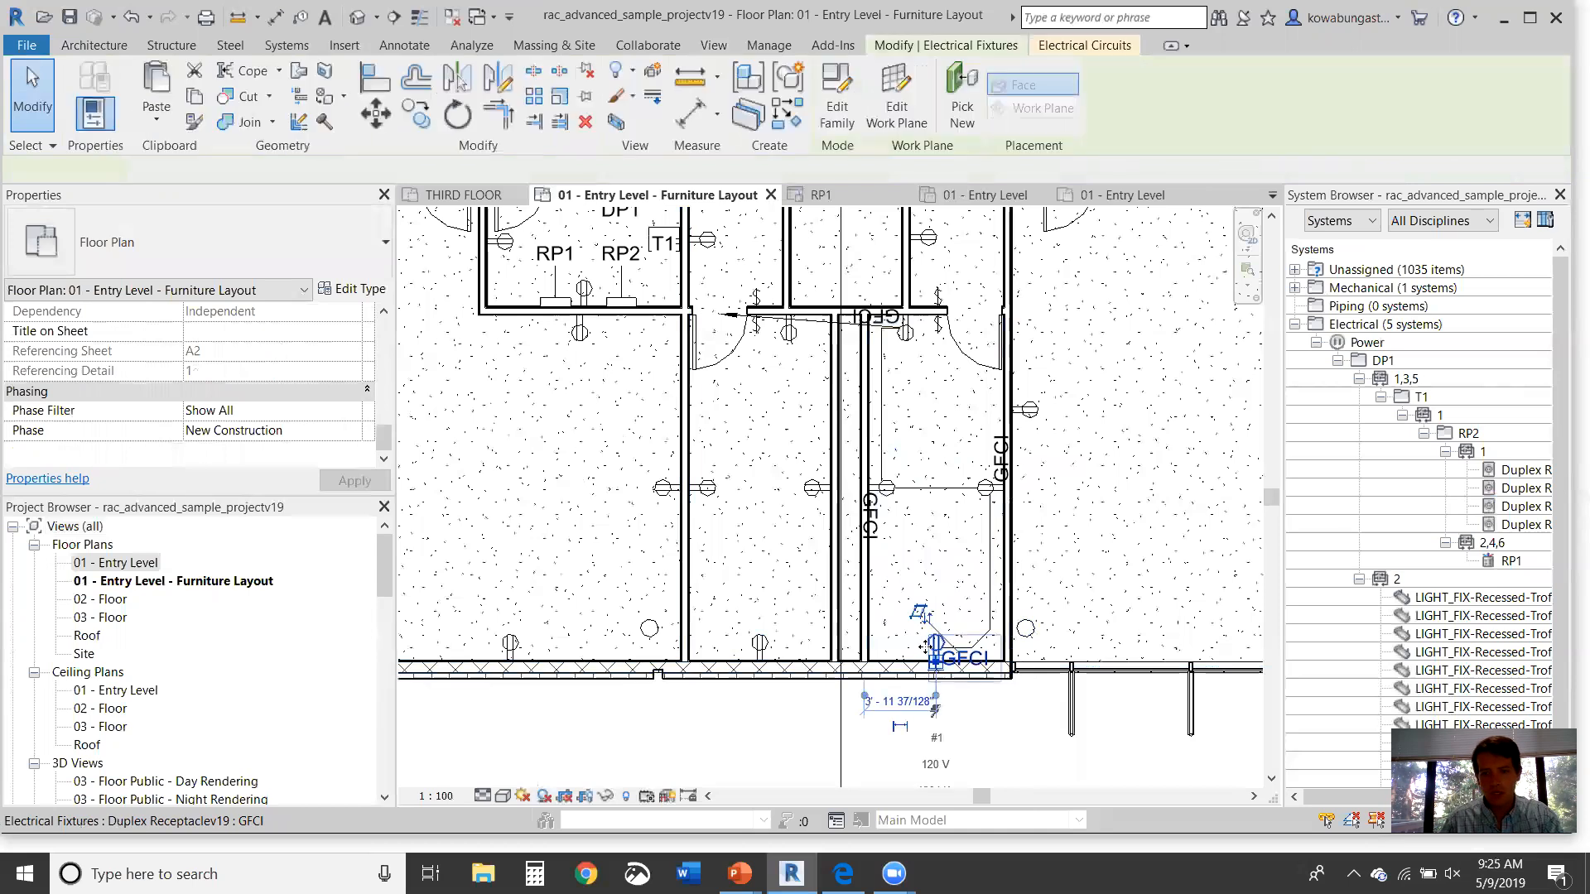
pyautogui.click(1084, 45)
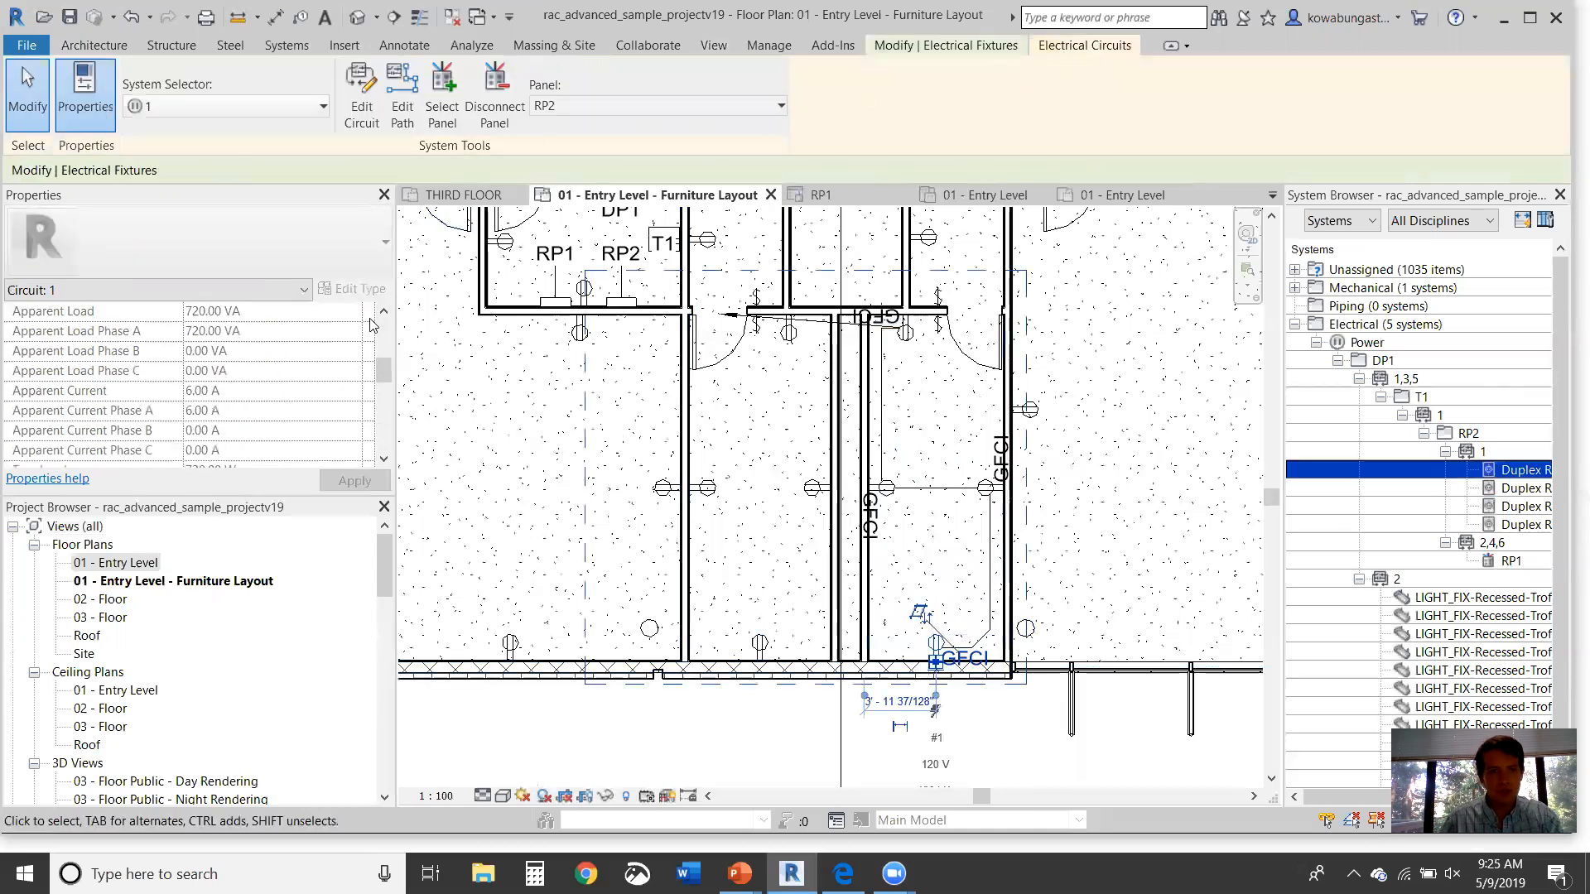
pyautogui.scroll(8, 278, 331)
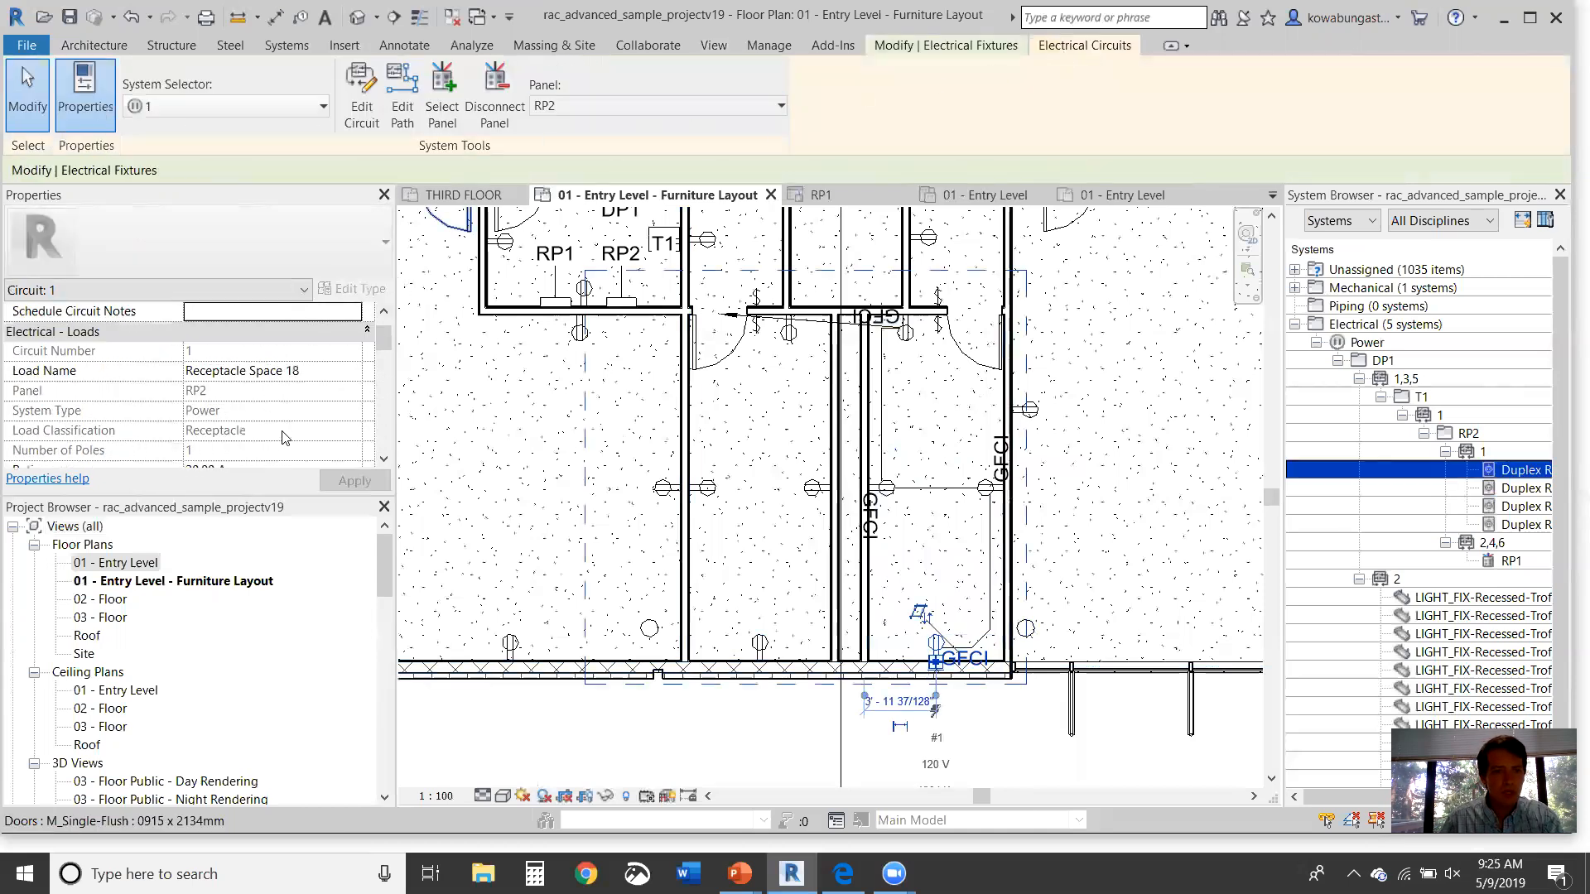
pyautogui.scroll(1, 284, 436)
pyautogui.click(336, 390)
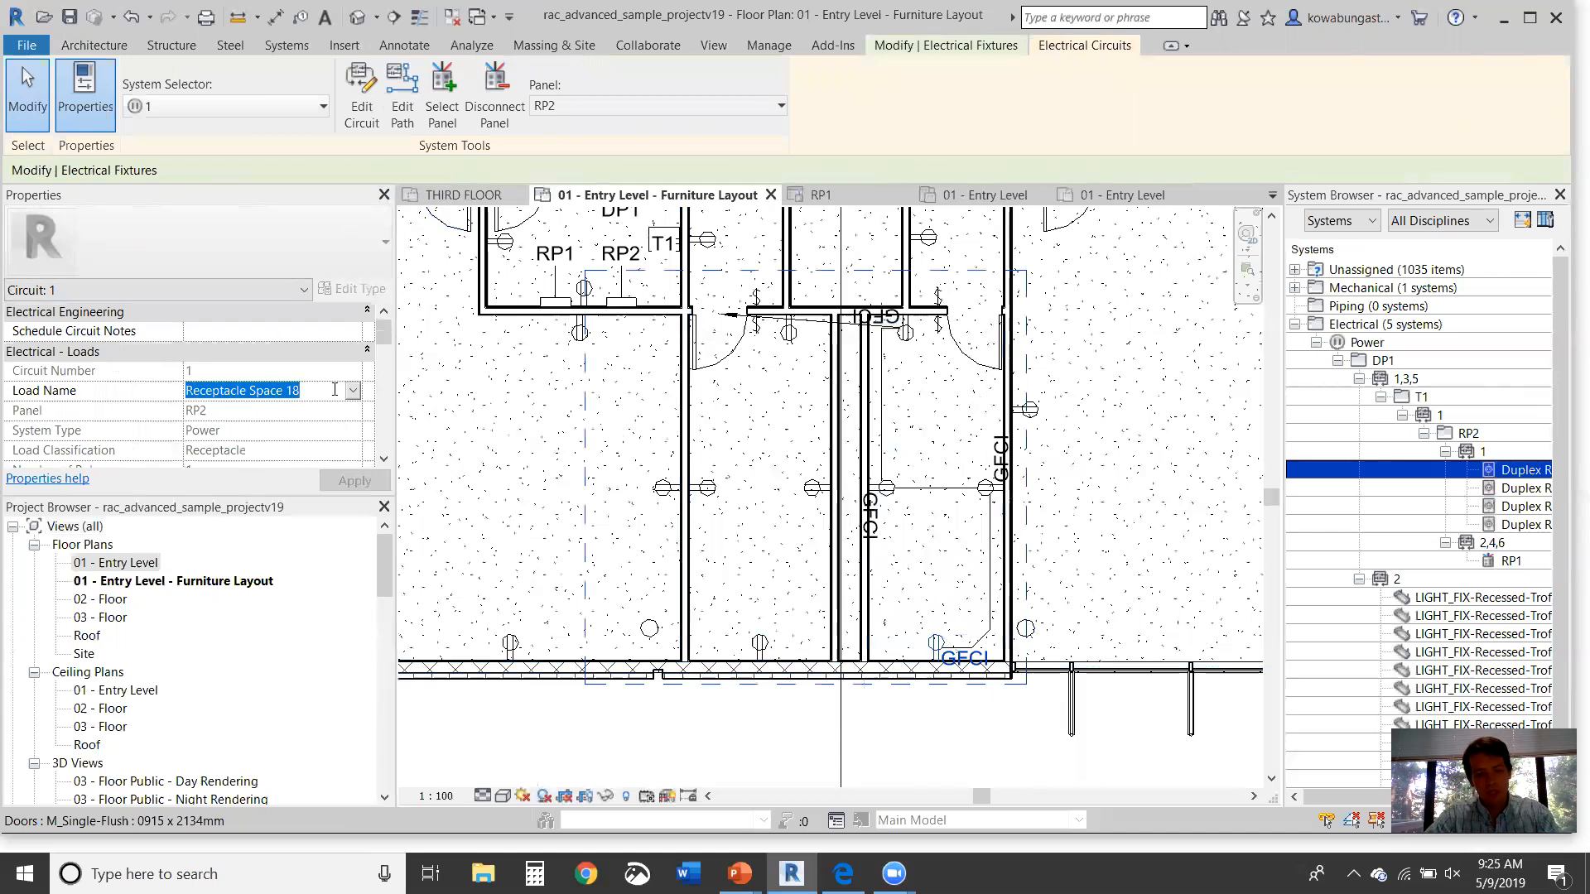
pyautogui.write('wOR')
pyautogui.press('BackSpace')
pyautogui.press('BackSpace')
pyautogui.press('BackSpace')
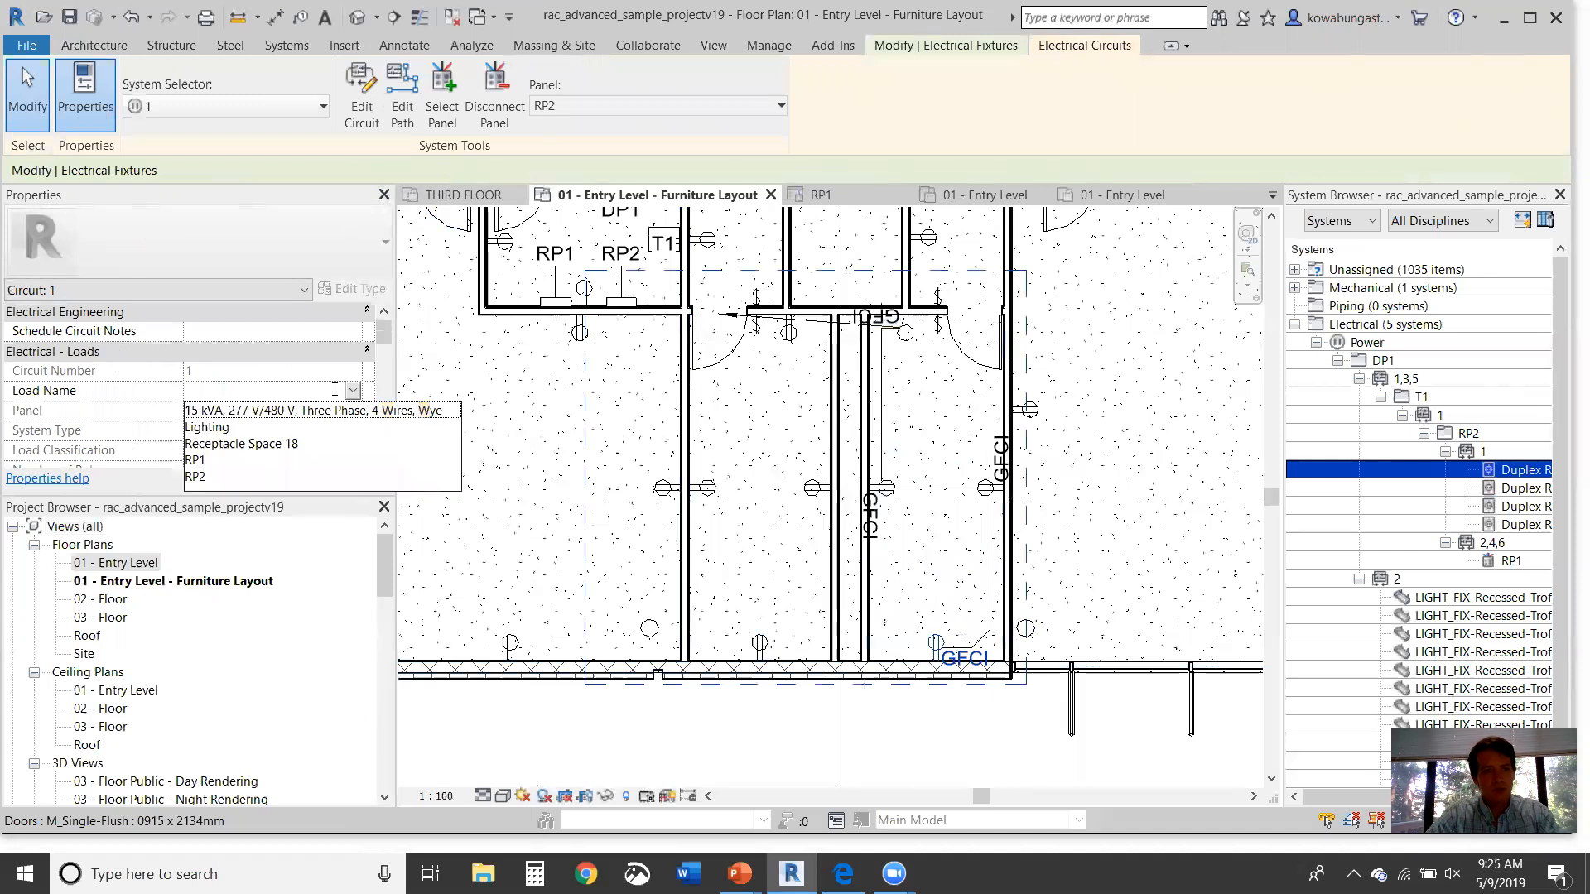
pyautogui.write("Women's First Floor")
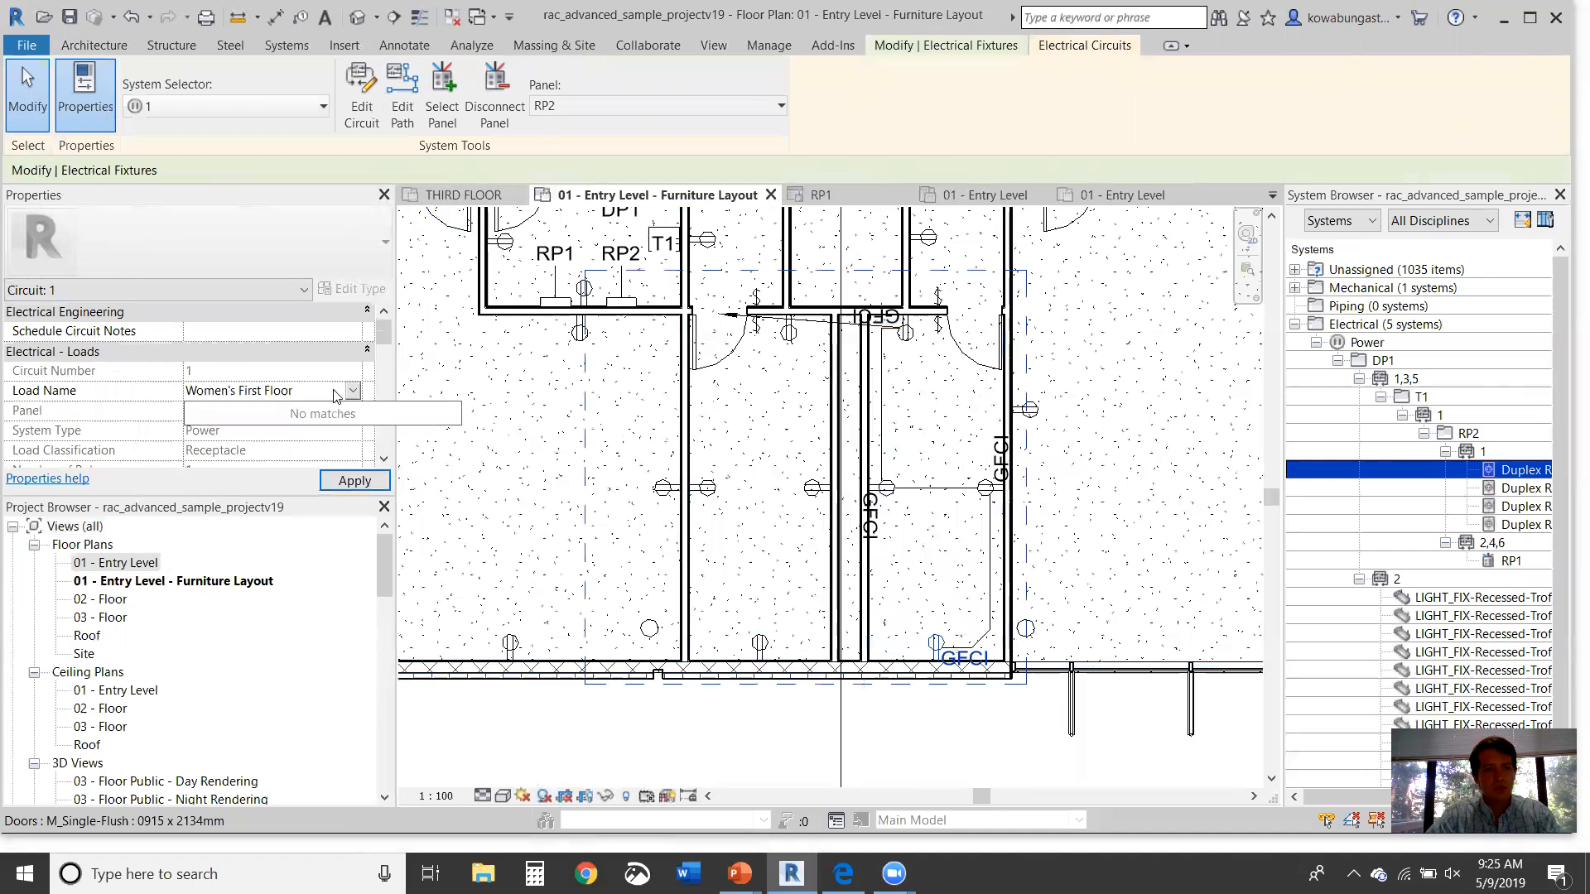
pyautogui.press('Return')
pyautogui.click(940, 507)
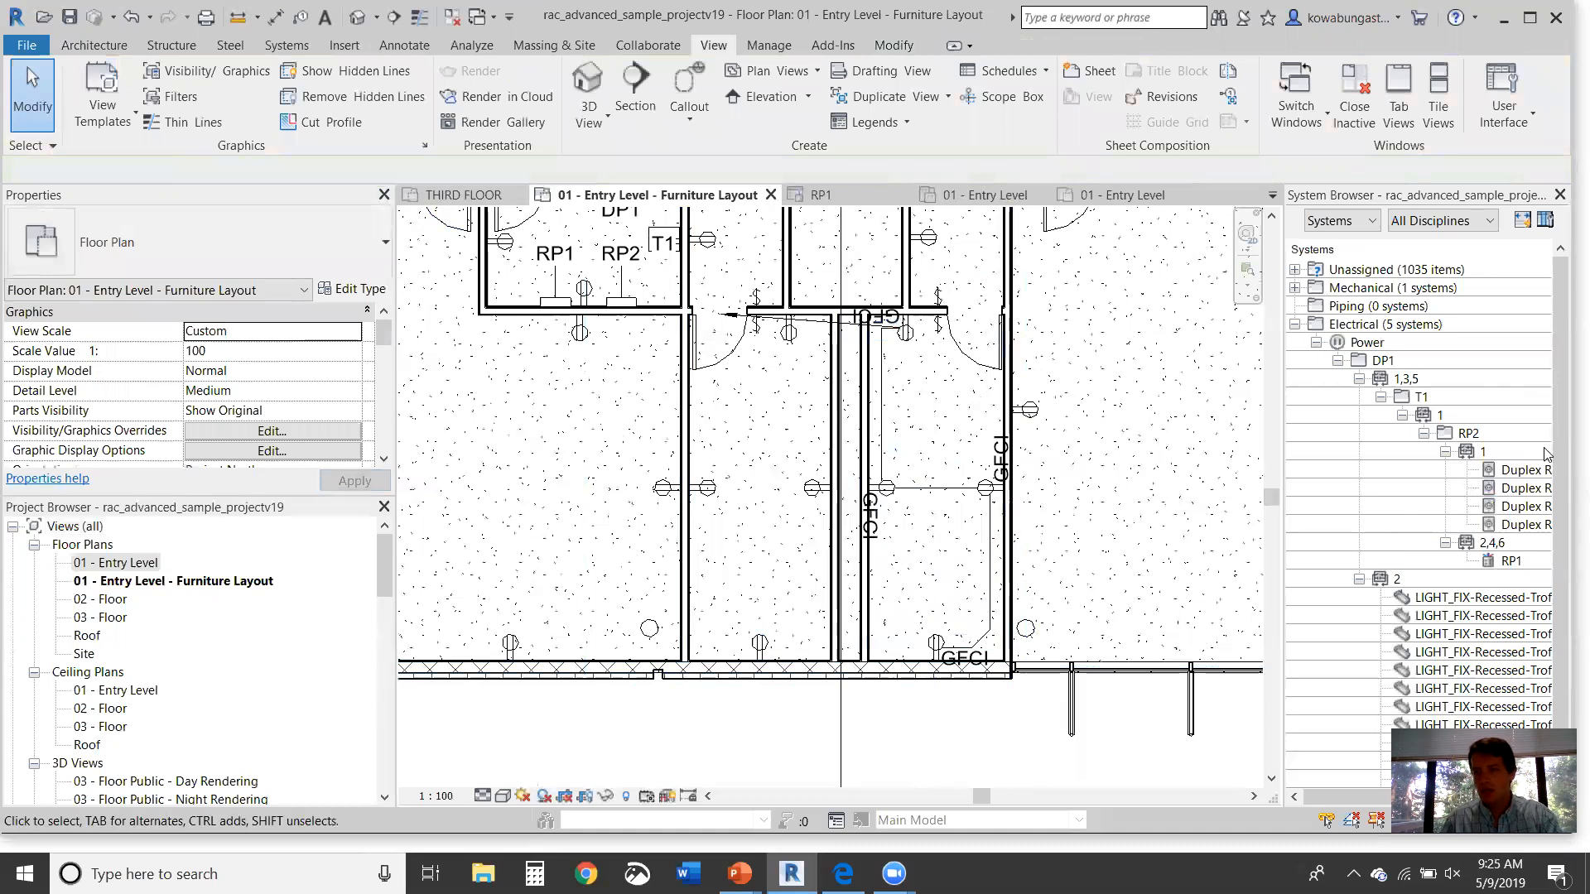
# Step: Widen the System Browser and scroll right to its Space Number, Load and Voltage columns
pyautogui.moveTo(1284, 402); pyautogui.dragTo(1112, 400)
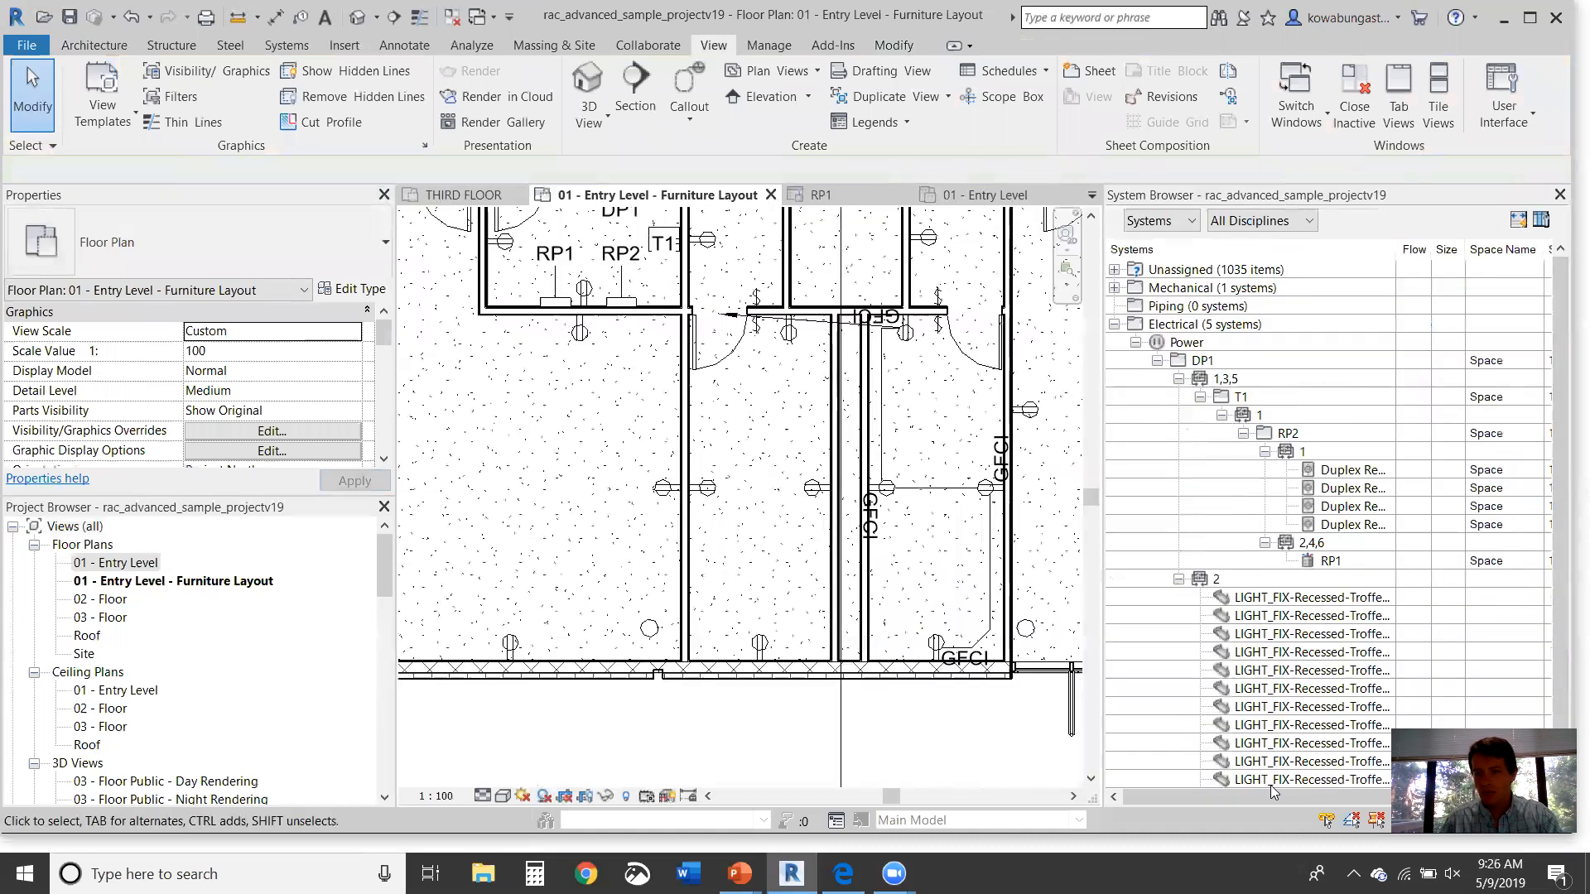
pyautogui.moveTo(1277, 794); pyautogui.dragTo(1384, 781)
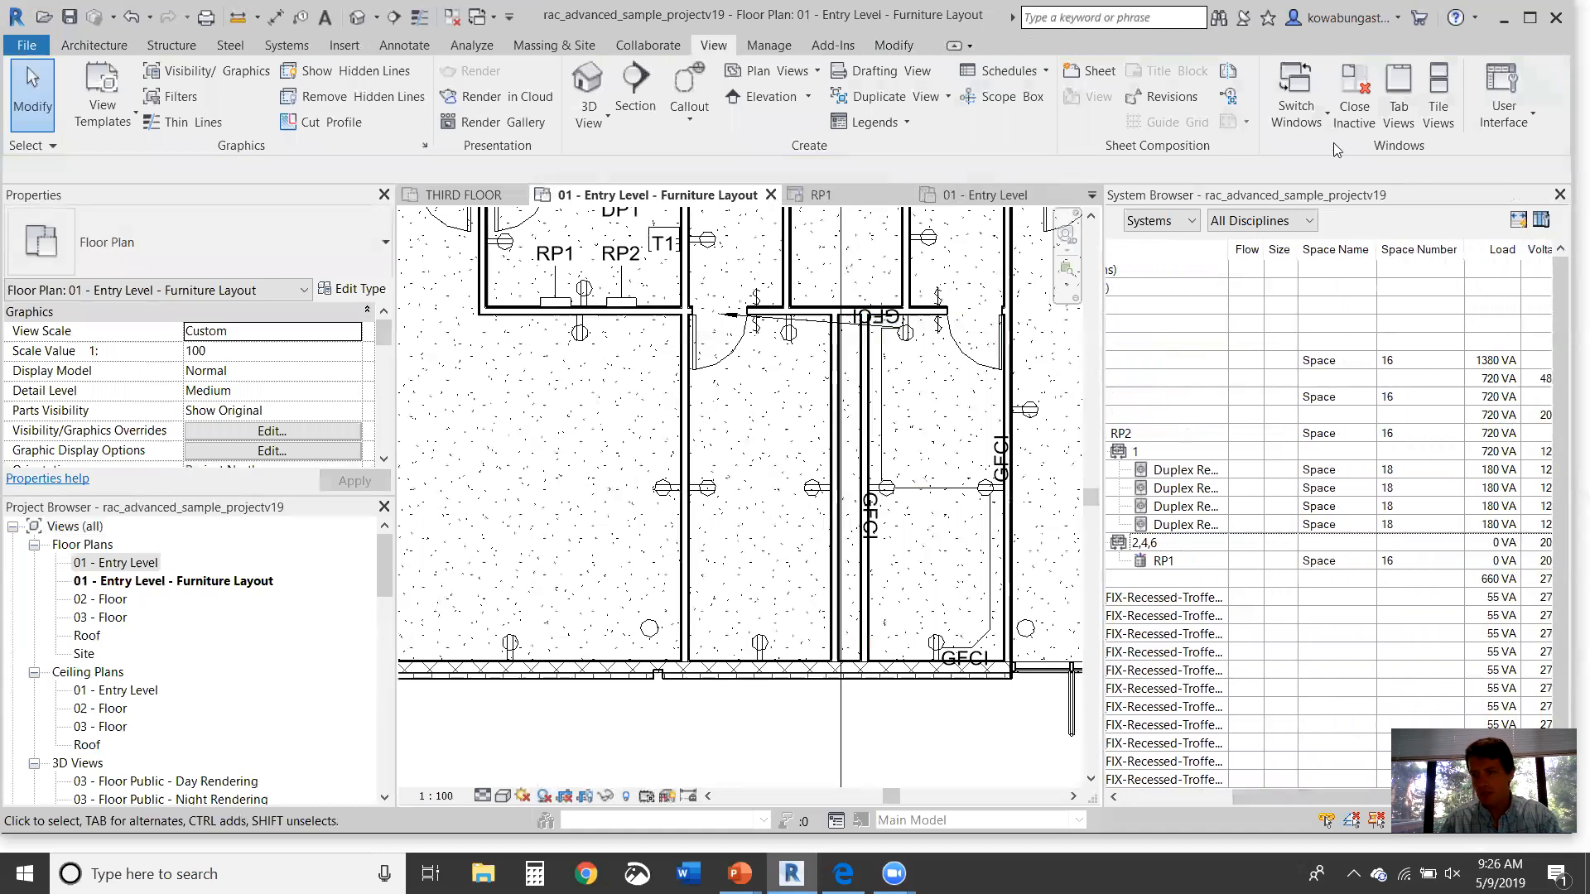
pyautogui.moveTo(1358, 795); pyautogui.dragTo(1371, 775)
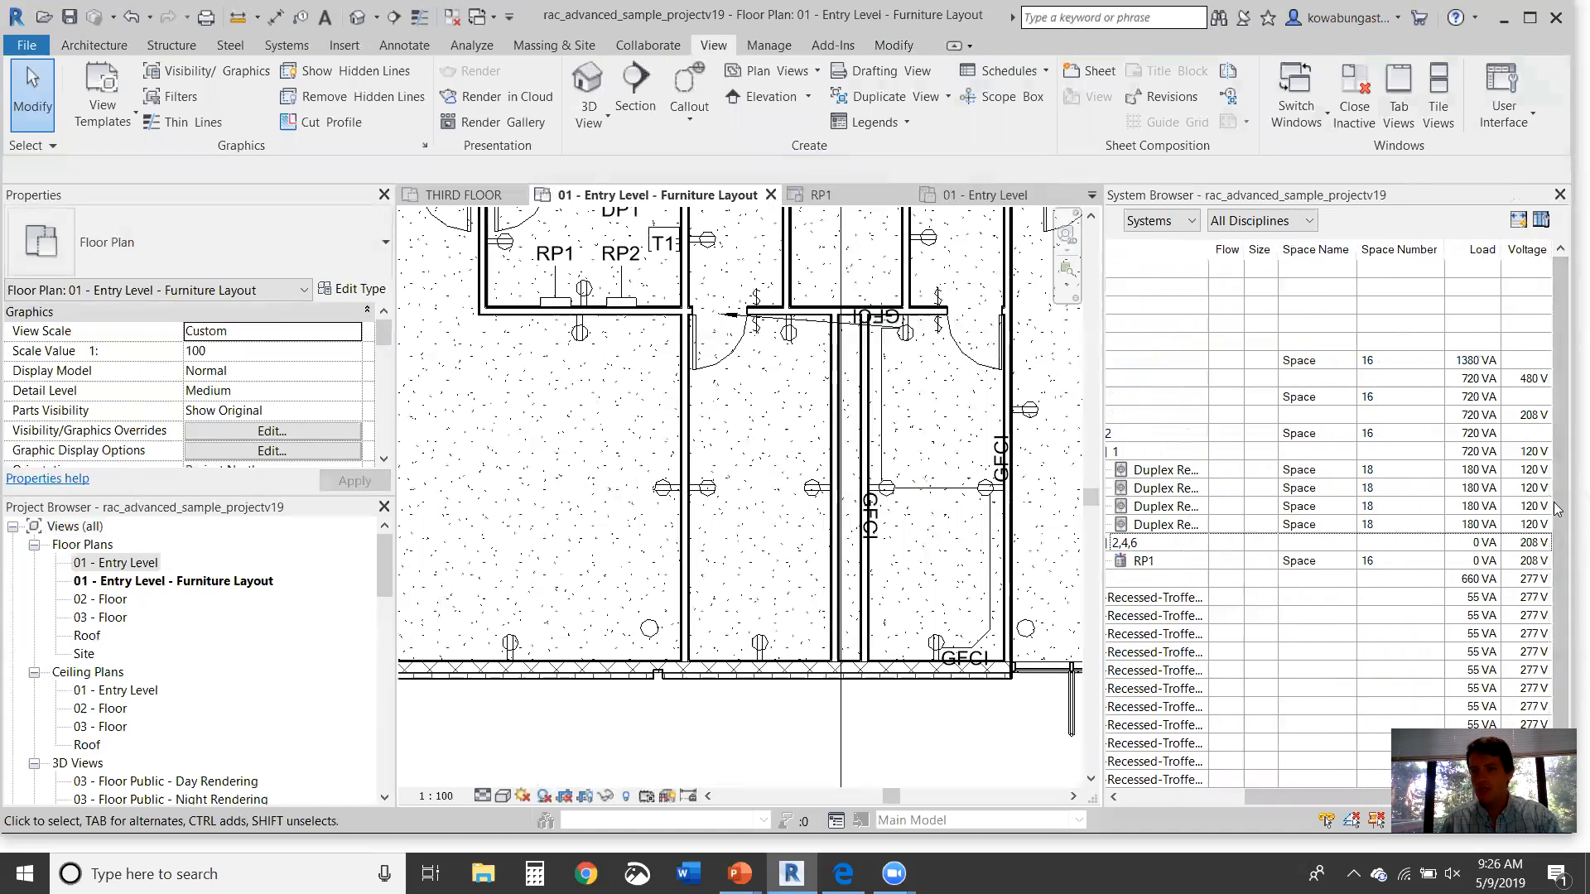
# Step: Inspect circuit 1's 180 VA receptacles totalling 720 VA at 120 V, then select panelboard RP2
pyautogui.click(1254, 379)
pyautogui.click(1242, 707)
pyautogui.click(766, 428)
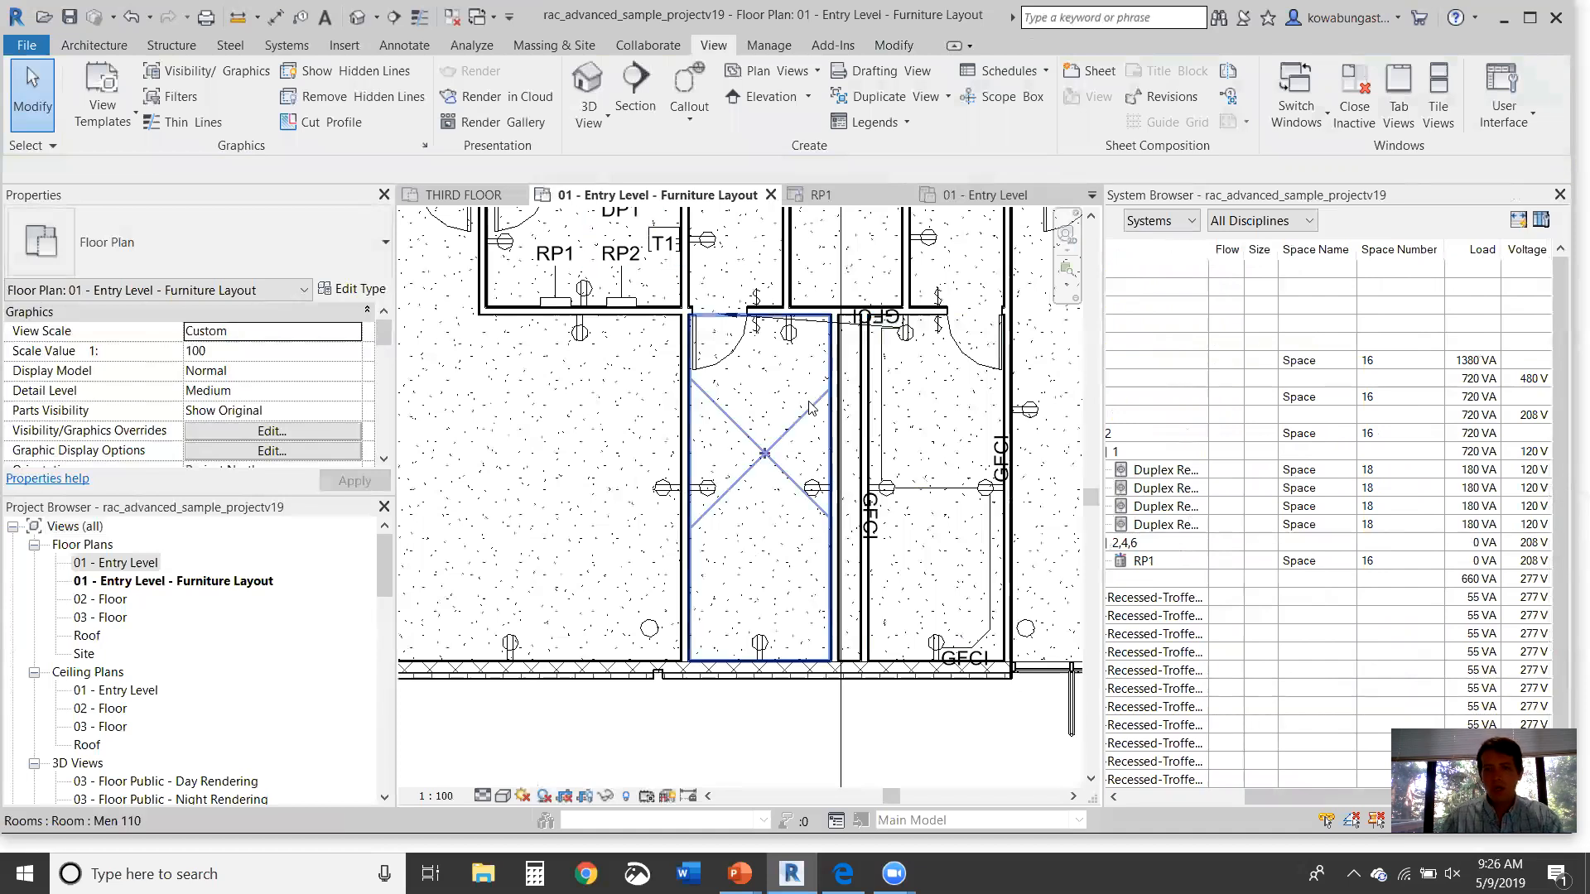
pyautogui.click(623, 306)
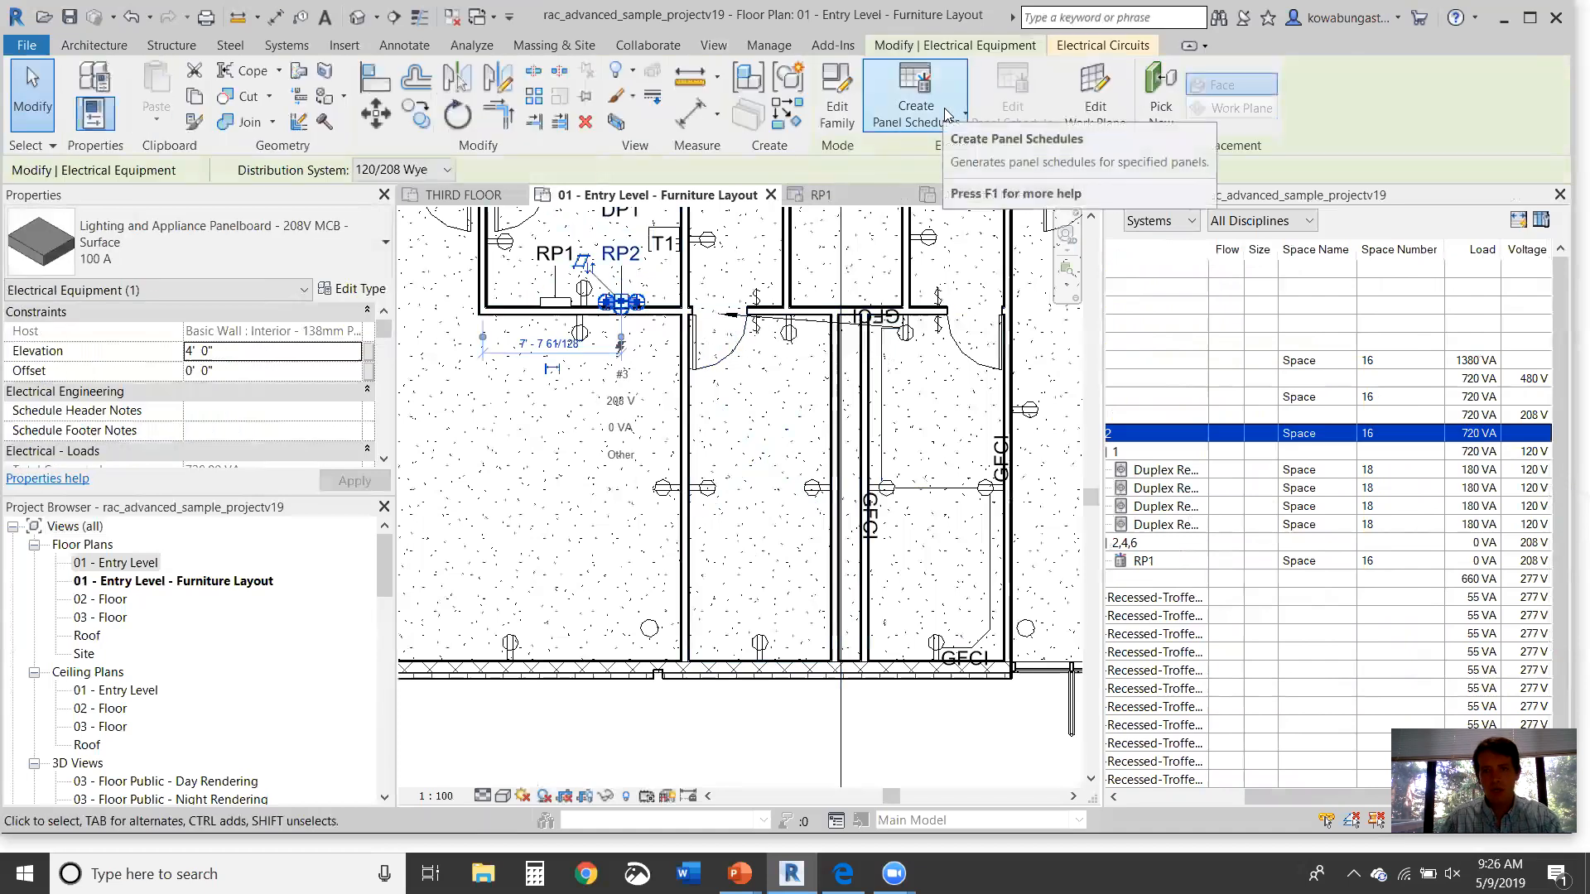
# Step: Create RP2's panel schedule from the default template and review its 720 VA total load
pyautogui.press('Escape')
pyautogui.press('Escape')
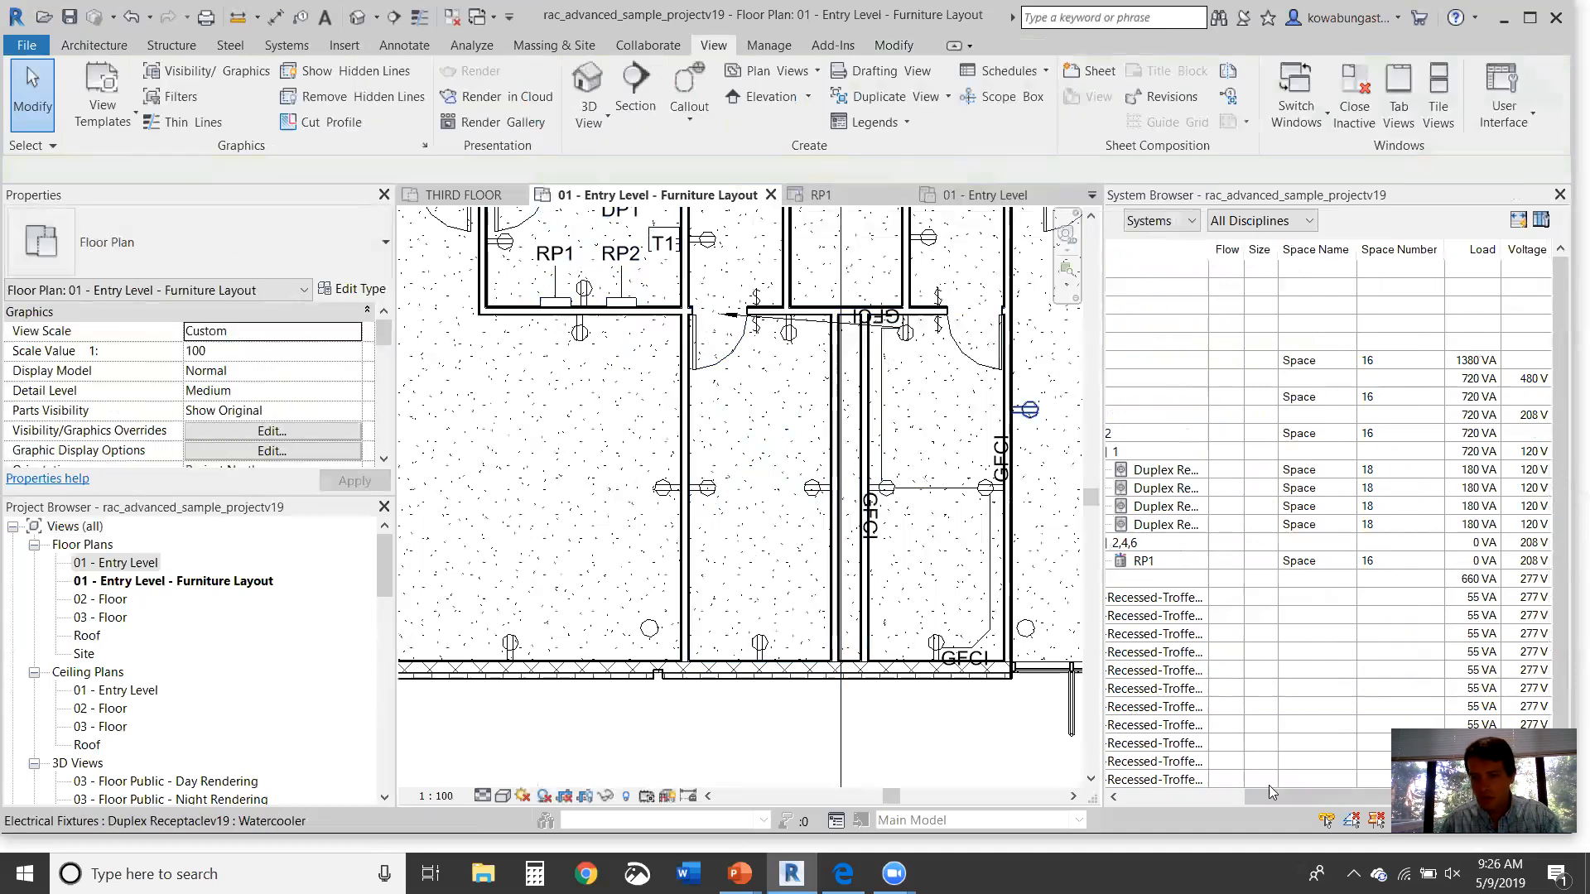
pyautogui.moveTo(1334, 805); pyautogui.dragTo(1233, 805)
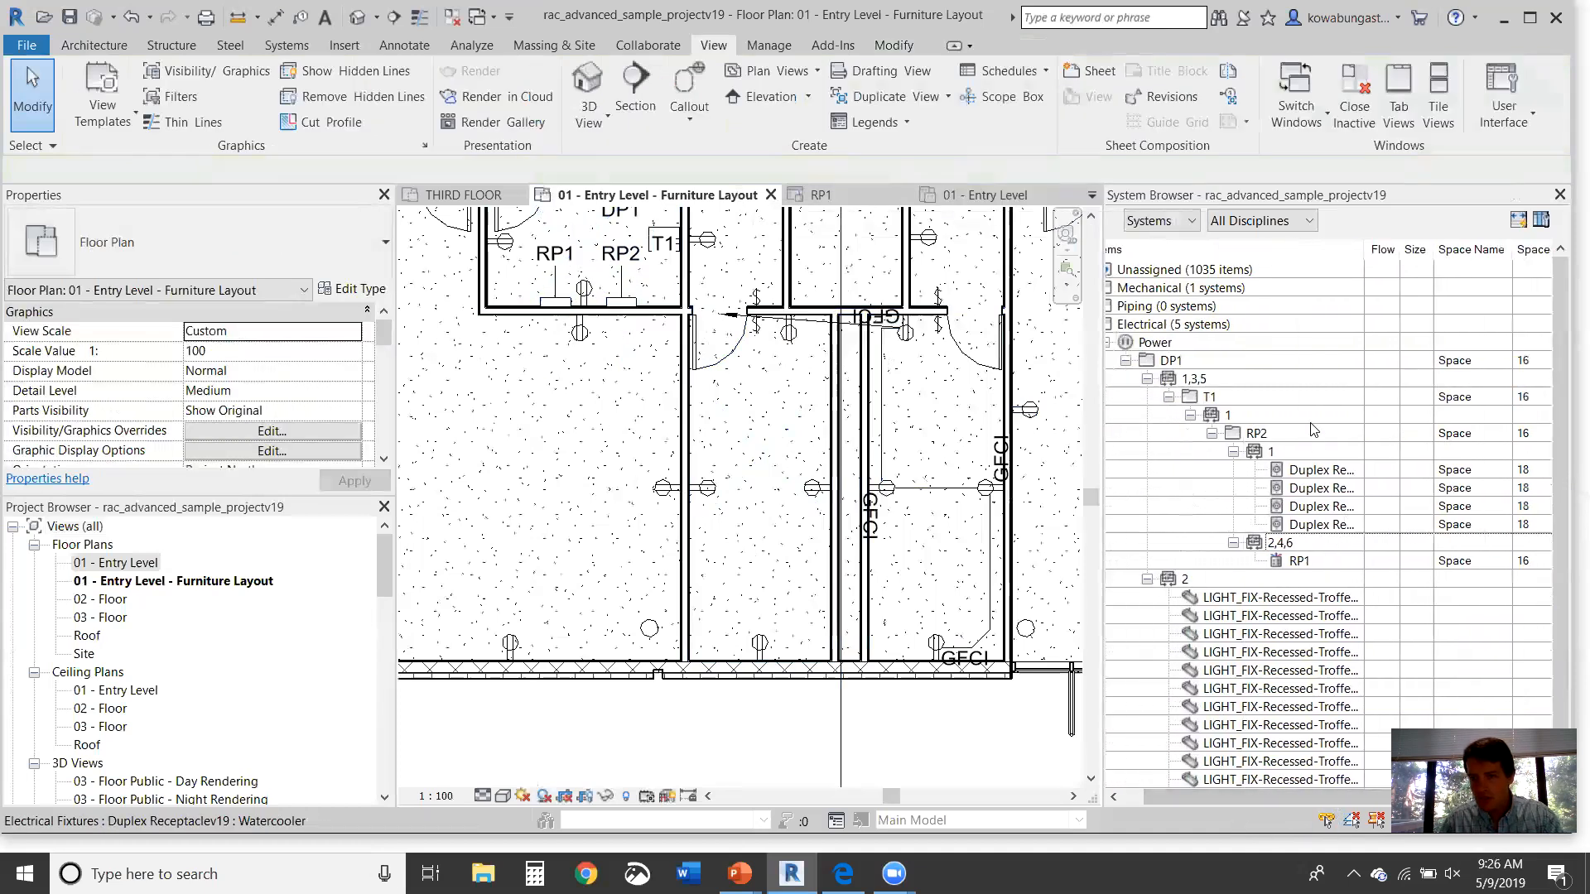
pyautogui.click(621, 306)
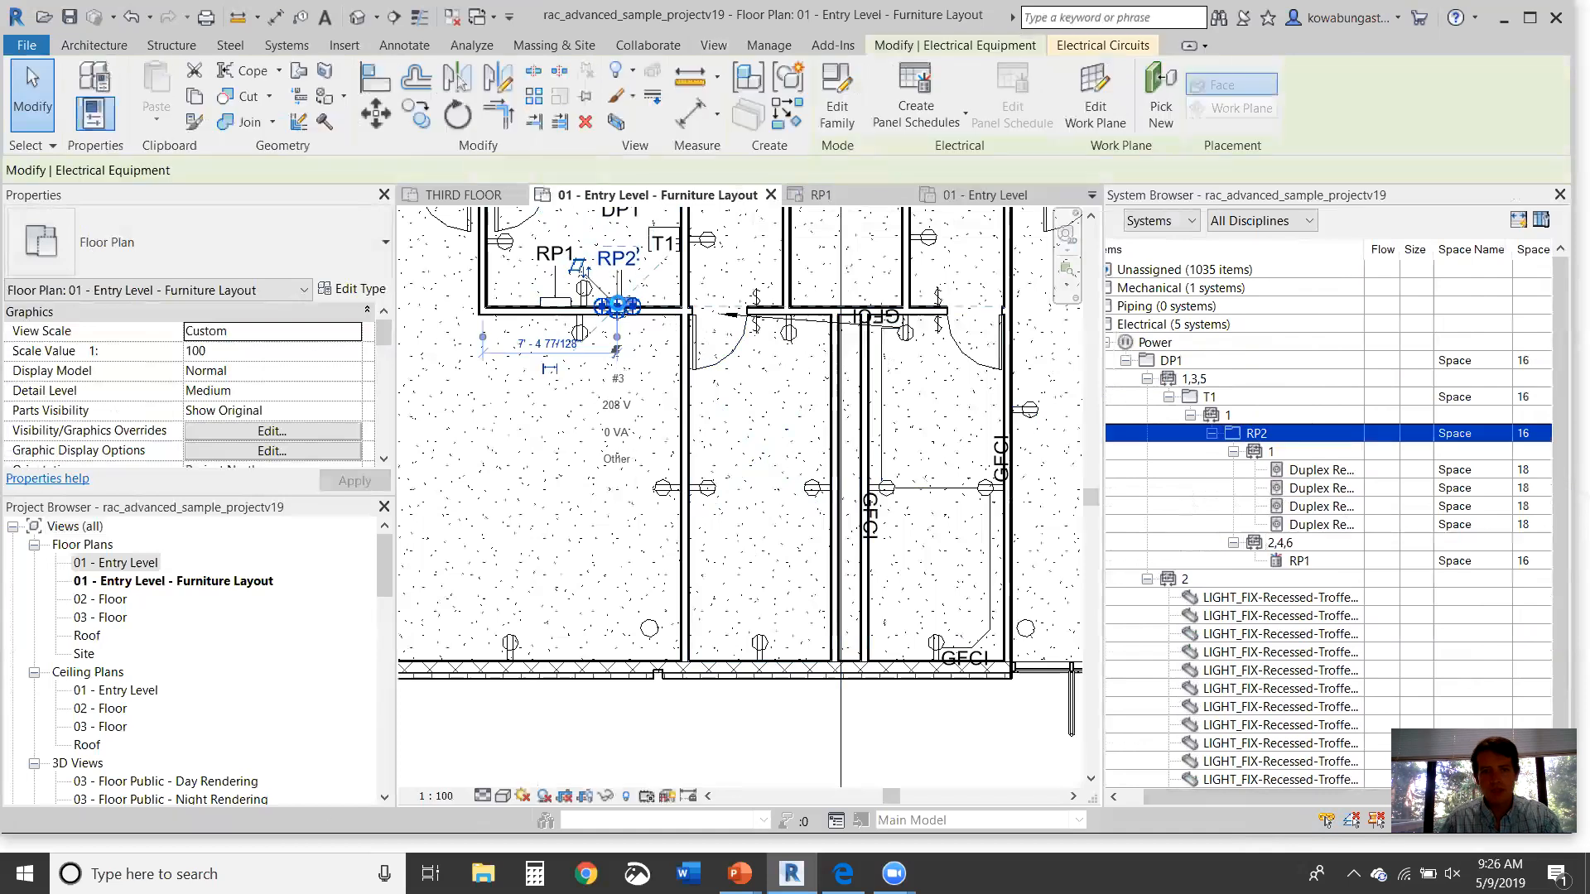
pyautogui.click(965, 114)
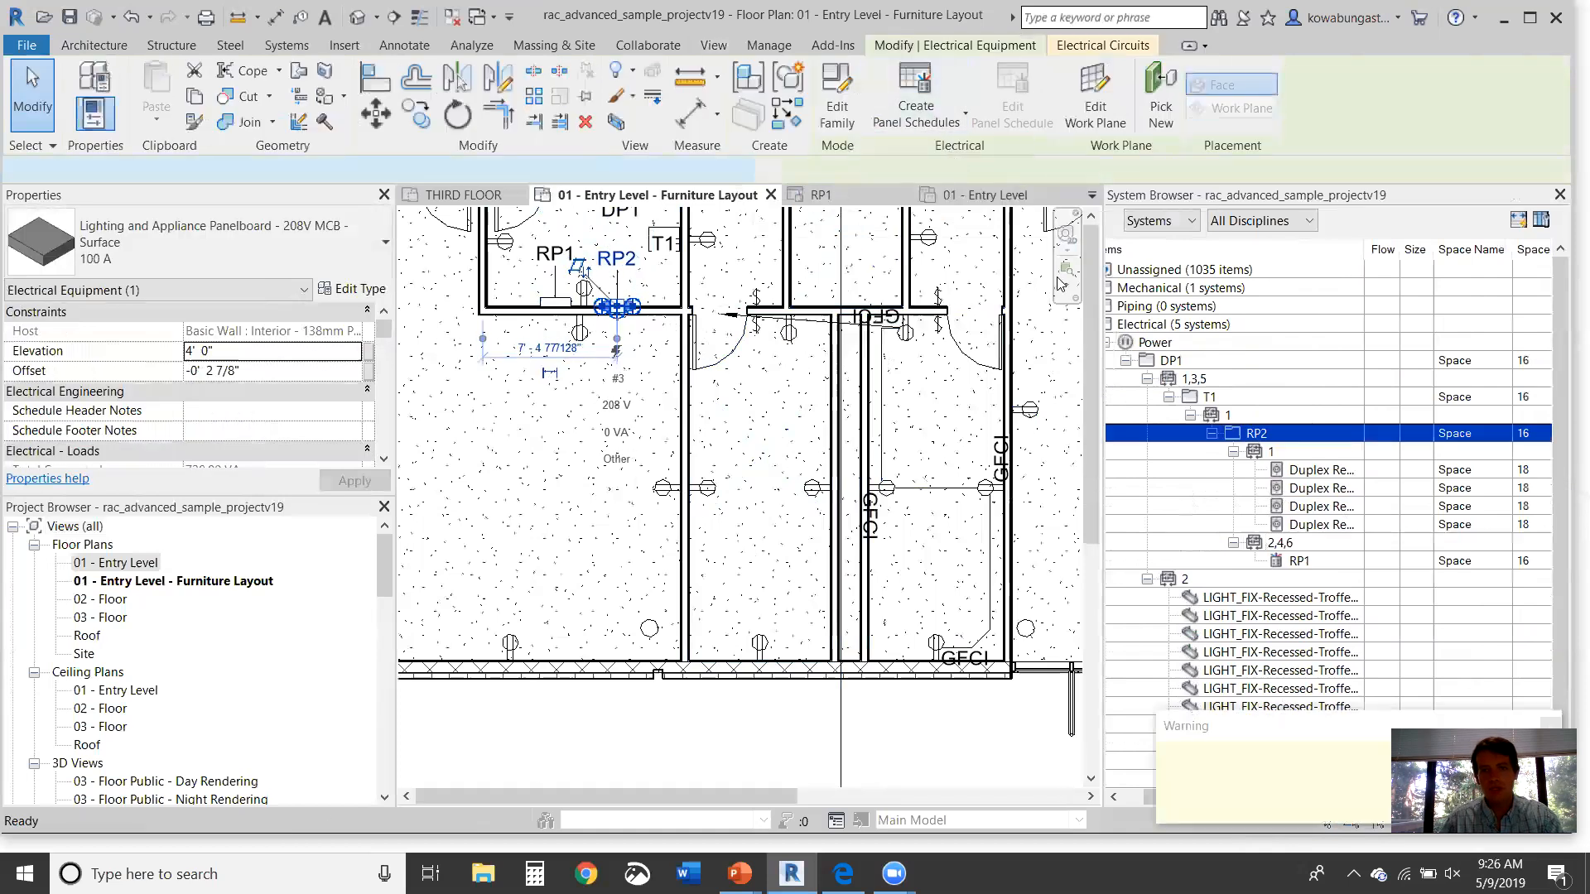
pyautogui.click(1560, 194)
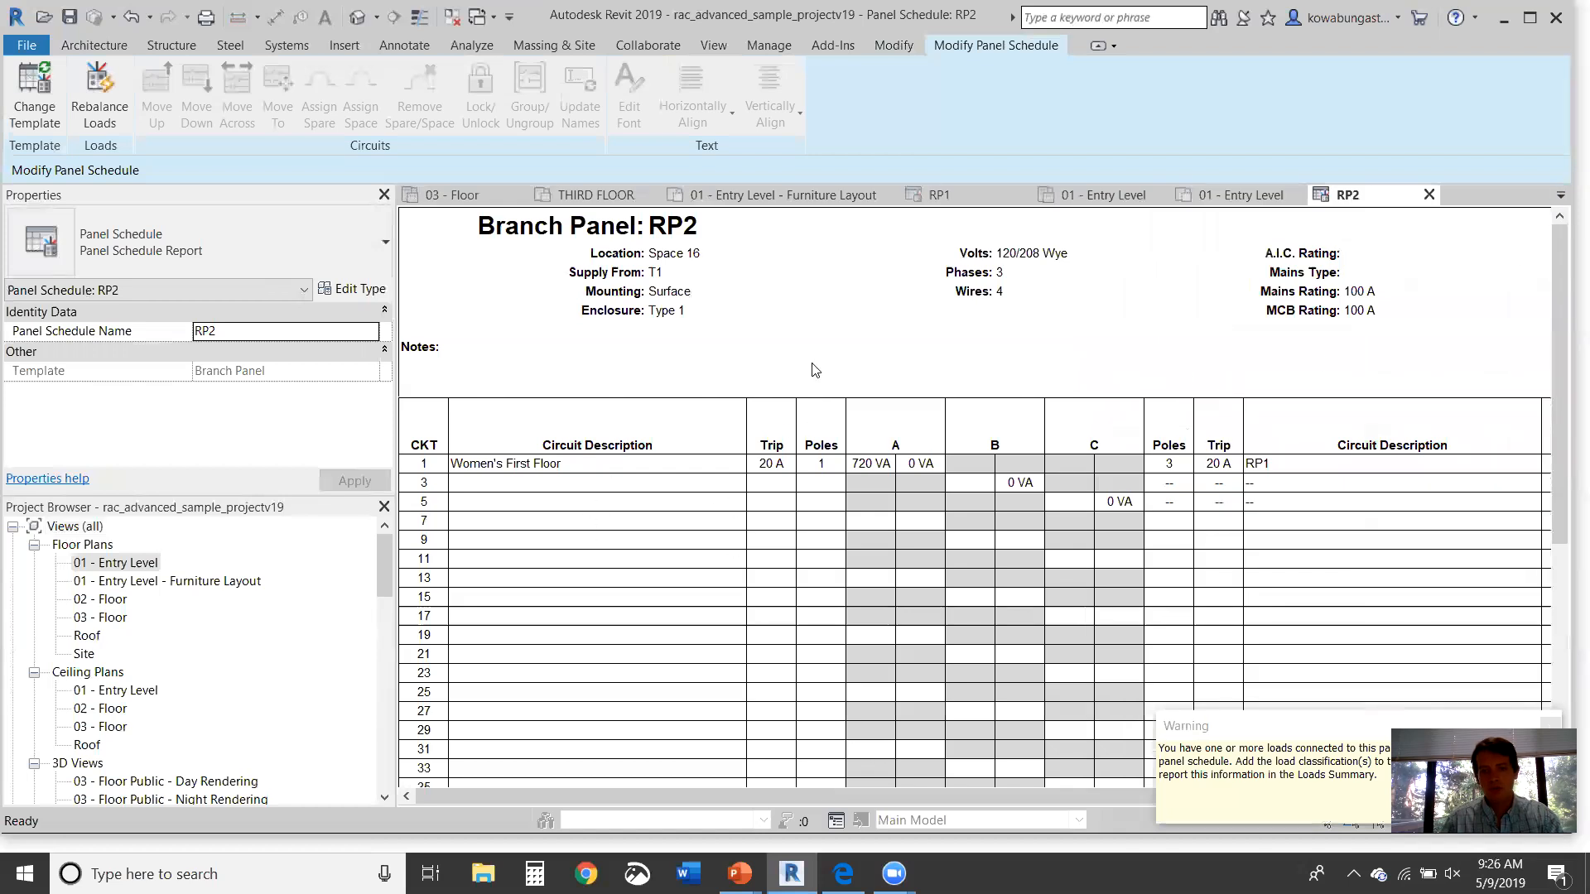
pyautogui.scroll(-5, 1184, 412)
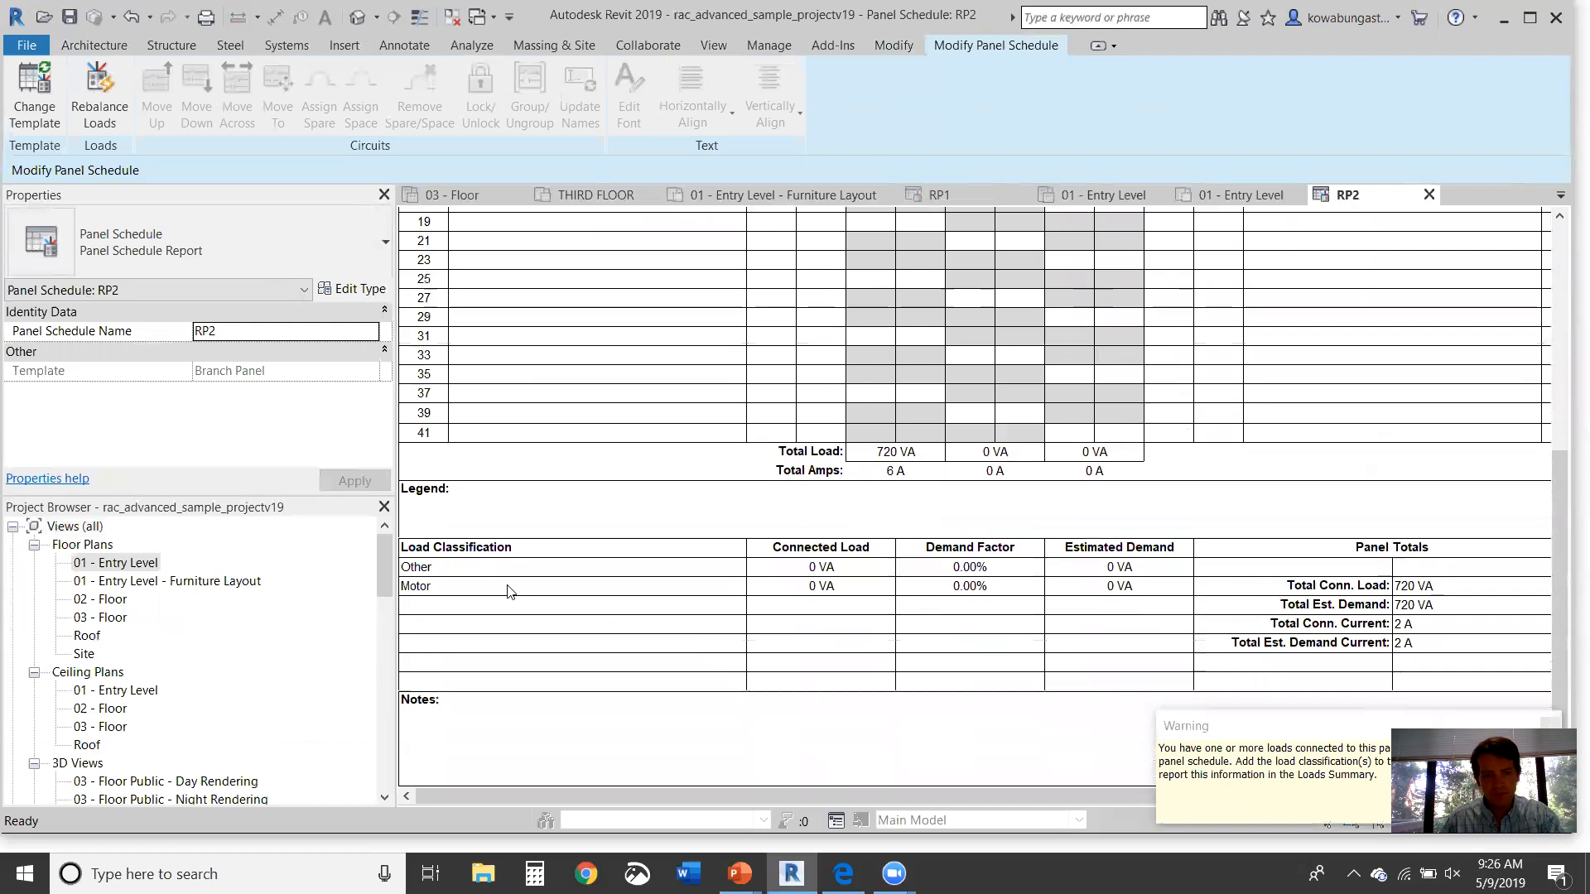
pyautogui.scroll(5, 646, 612)
pyautogui.scroll(-5, 696, 613)
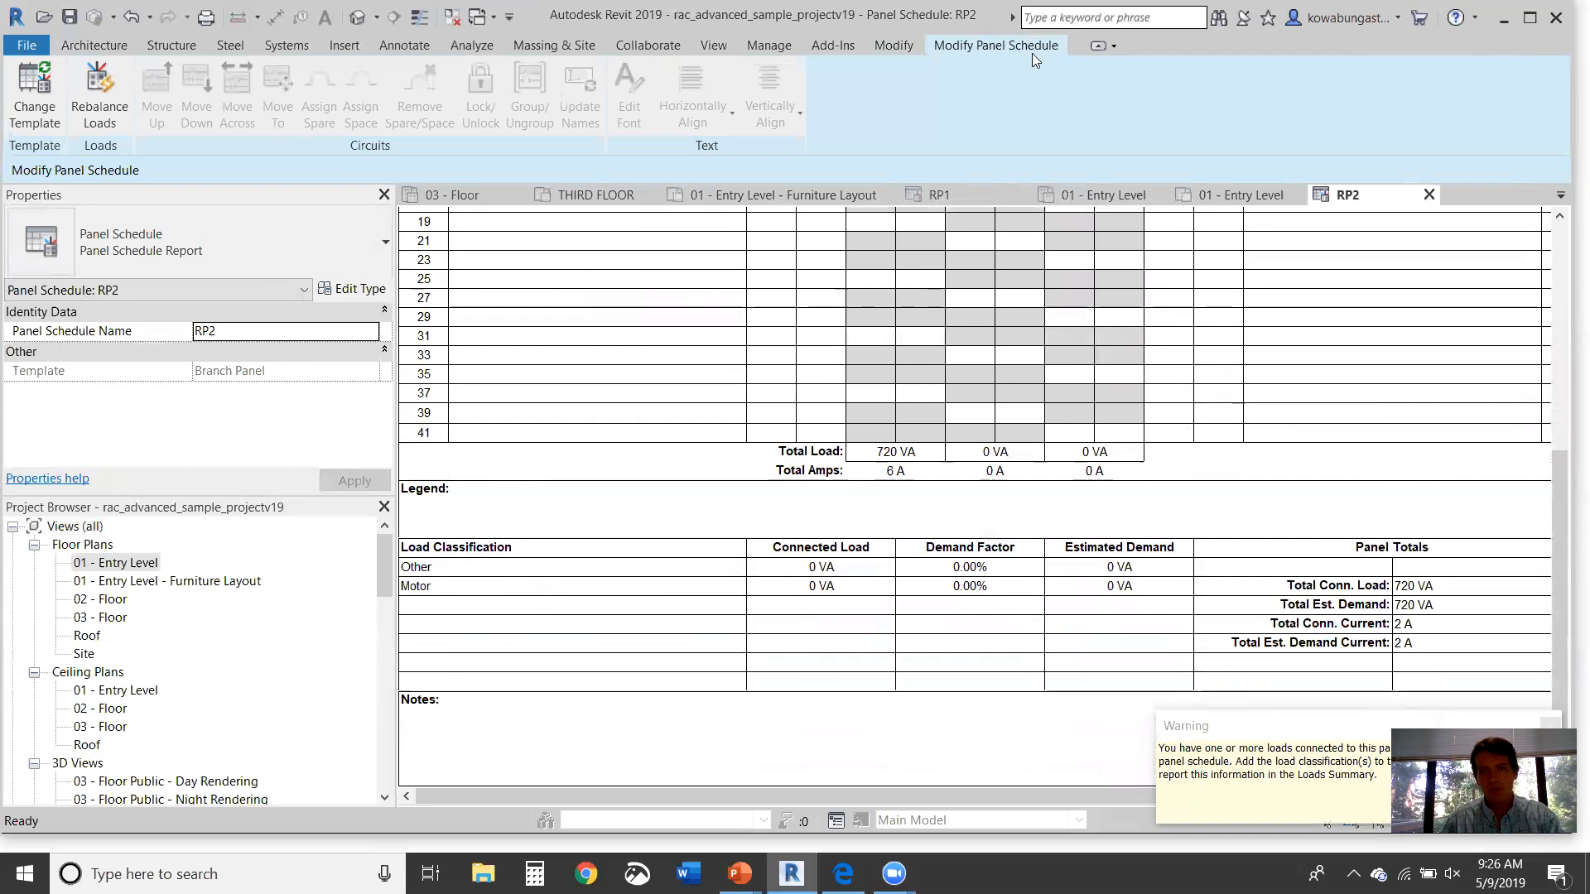
# Step: Close the RP2 schedule, return to the furniture layout plan, and review Manage Templates unchanged
pyautogui.click(1428, 195)
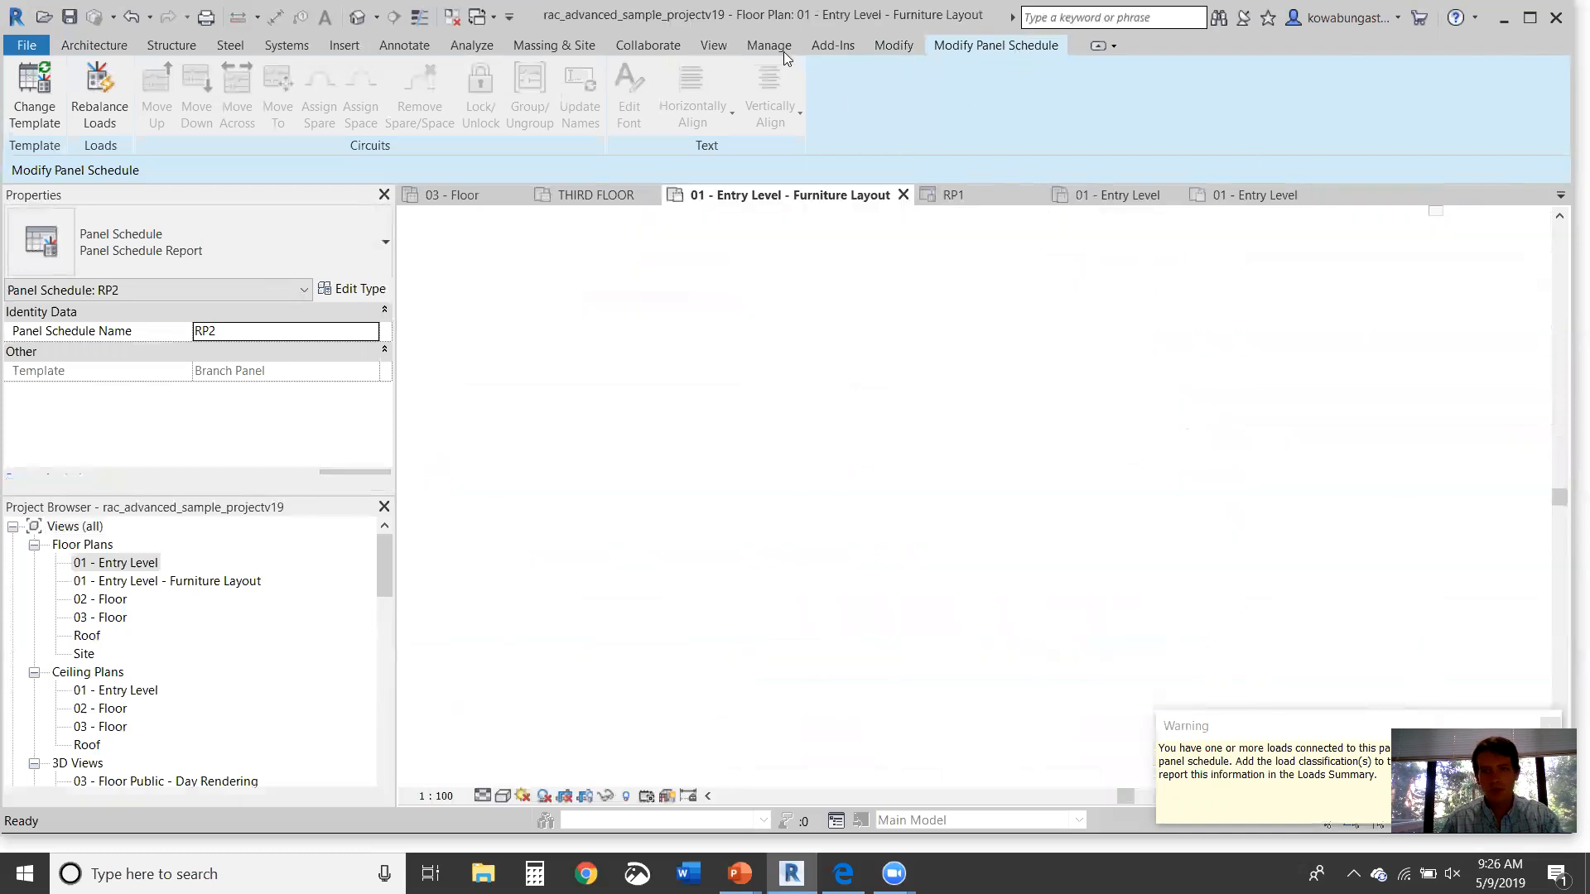
pyautogui.click(714, 47)
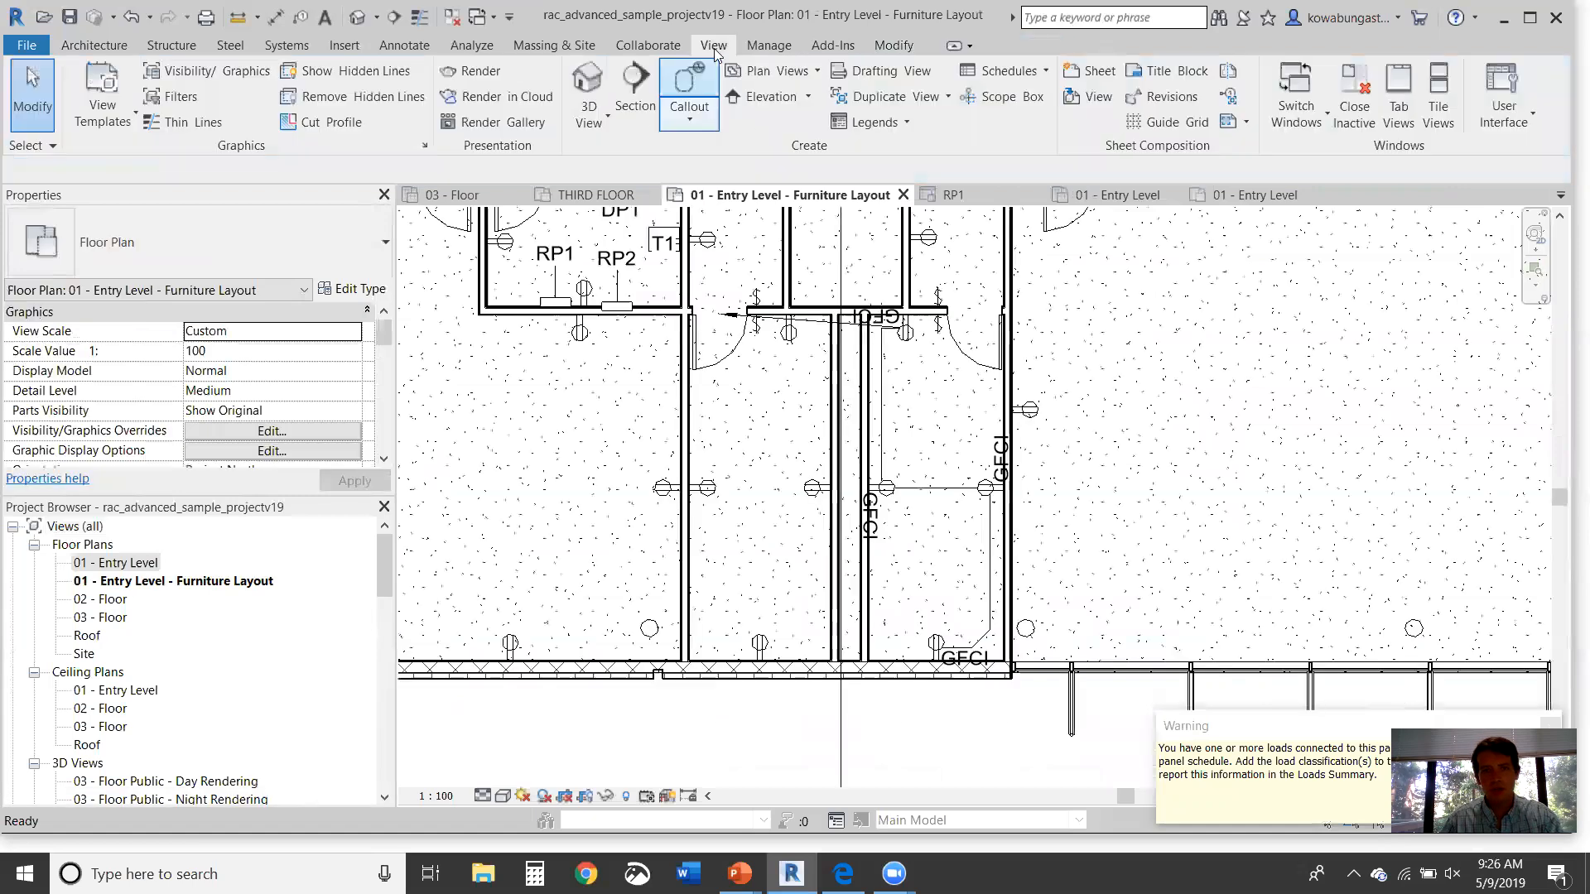
pyautogui.click(784, 48)
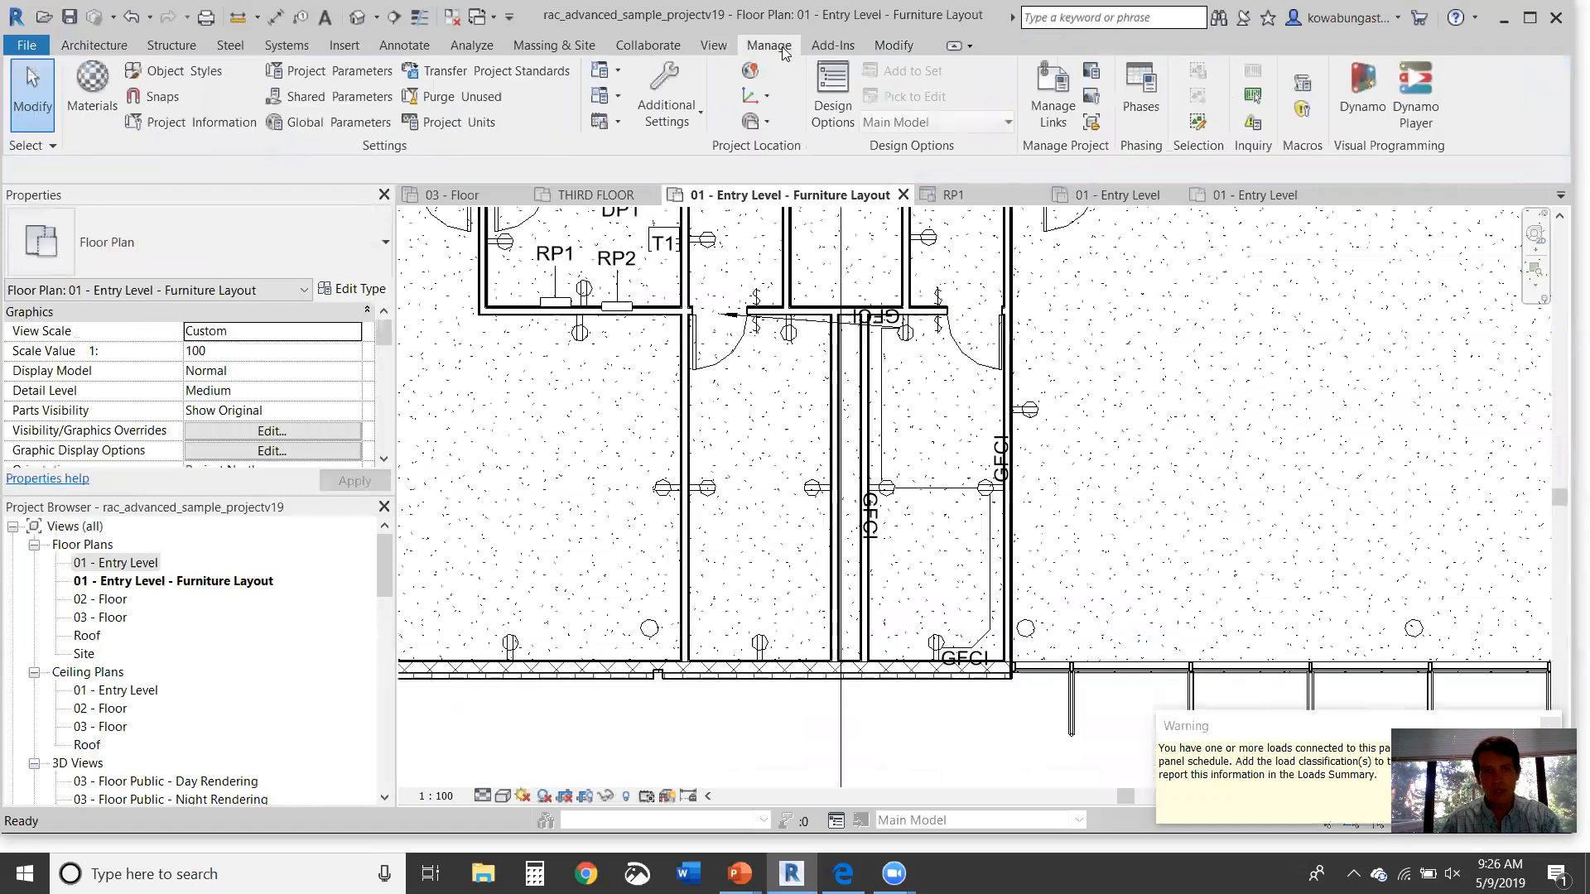
pyautogui.click(614, 124)
pyautogui.click(617, 155)
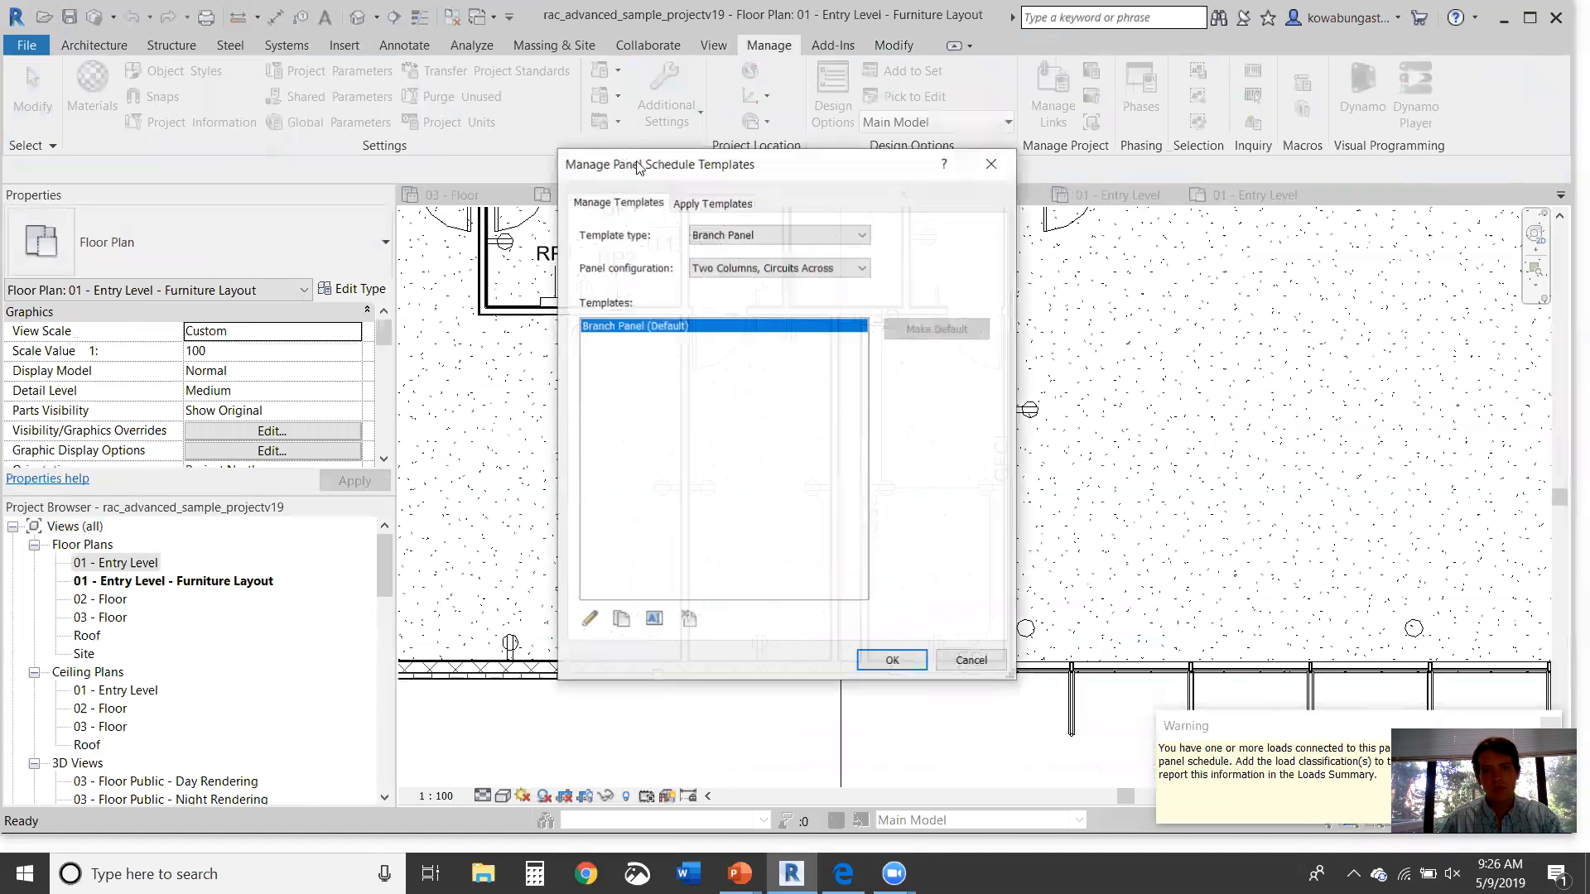
pyautogui.click(892, 659)
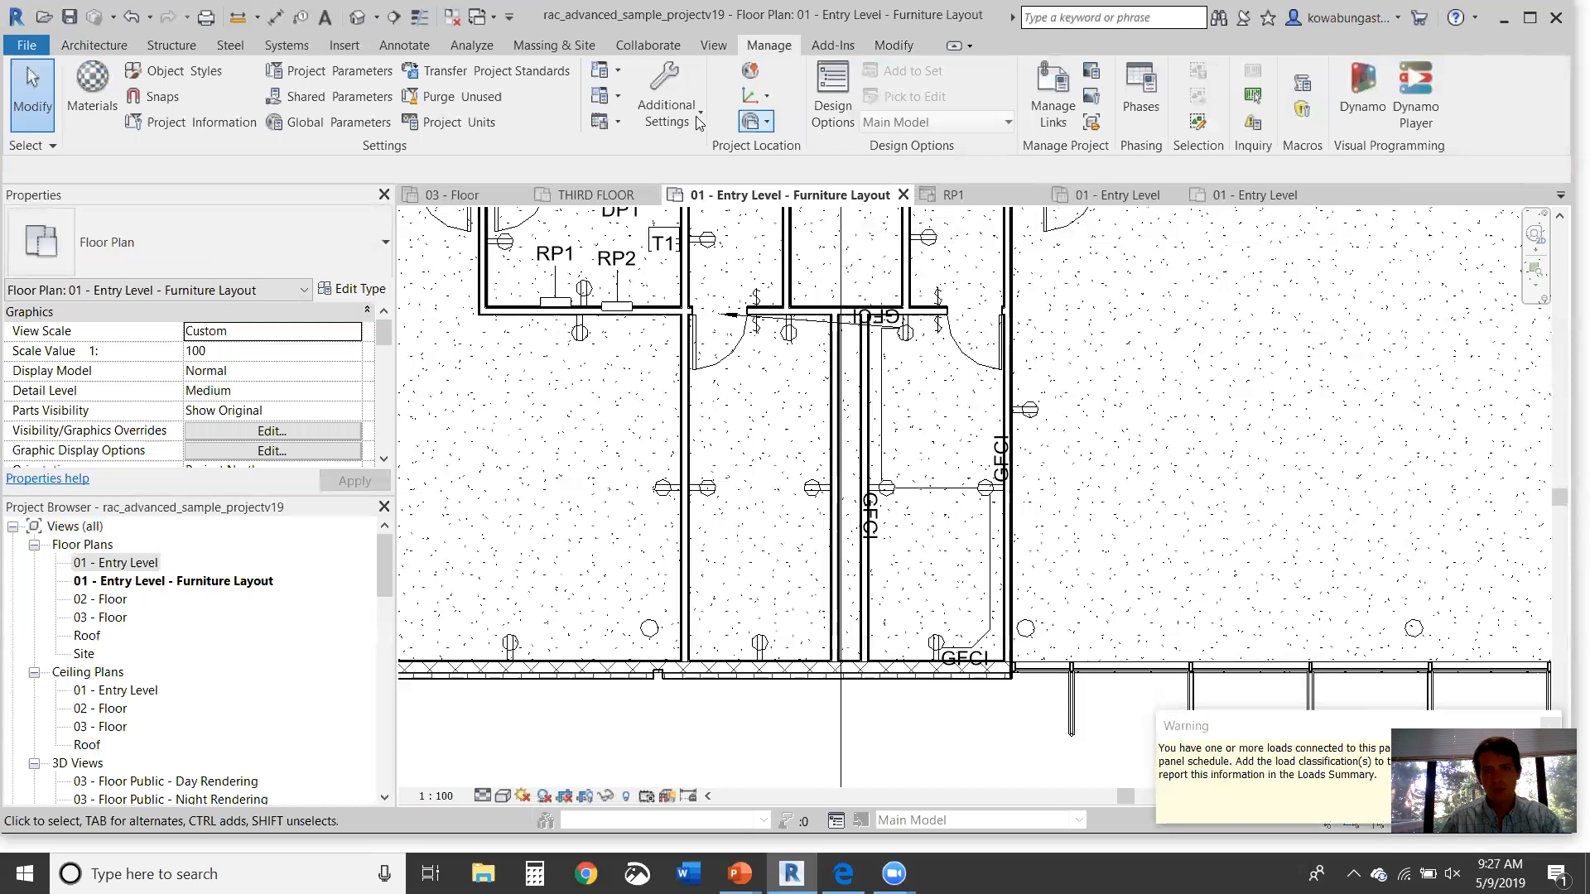
# Step: Open the Branch Panel (Default) template, inspect its load classification rows, and finish without edits
pyautogui.click(615, 130)
pyautogui.click(628, 197)
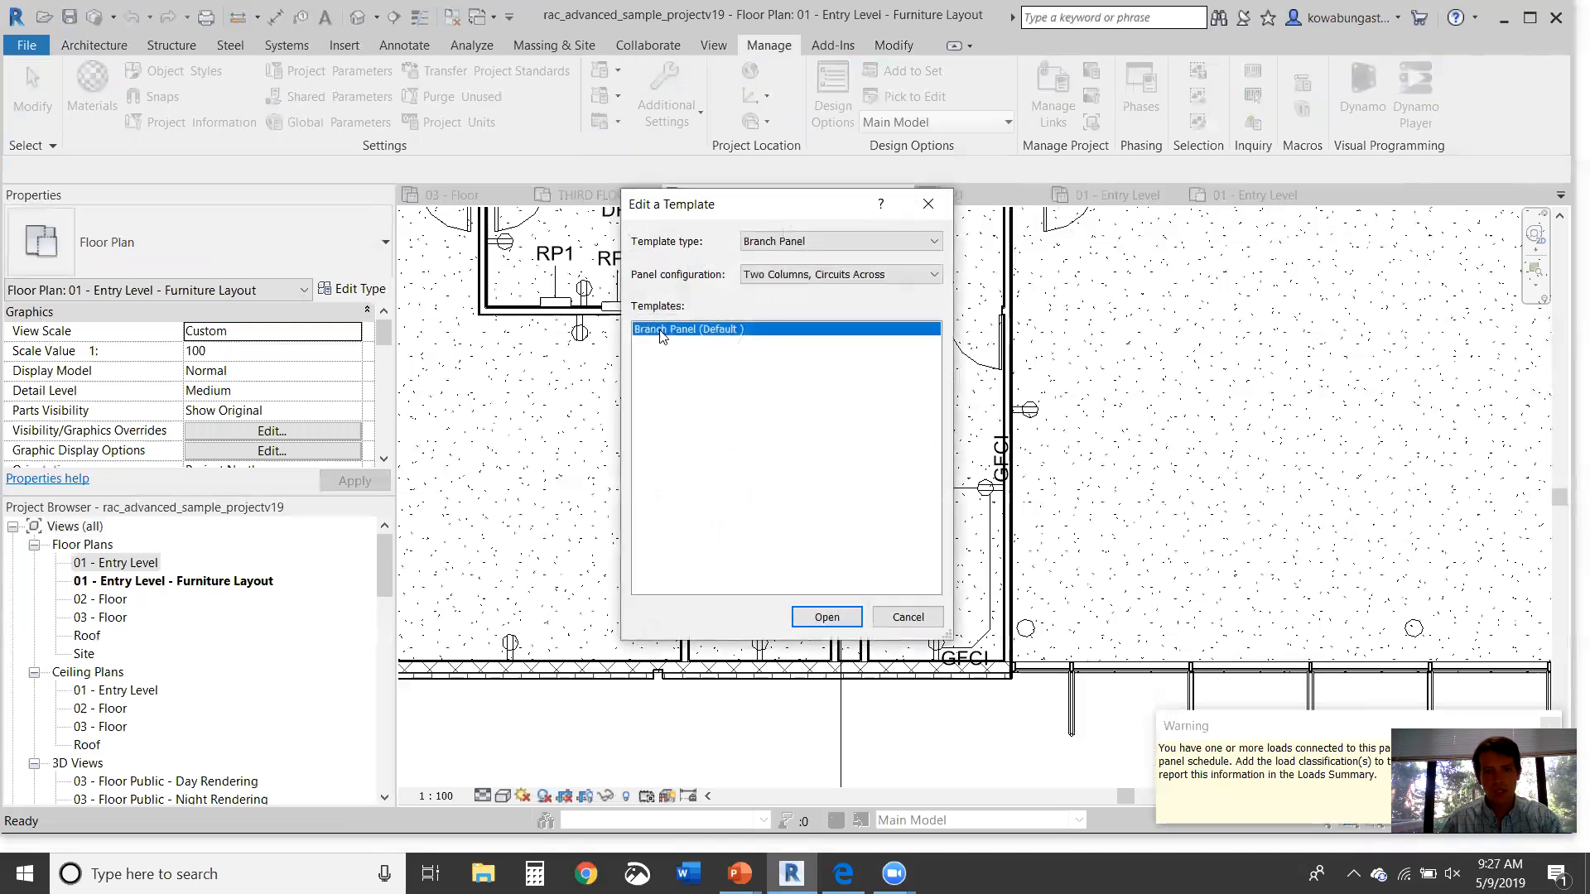
pyautogui.click(826, 617)
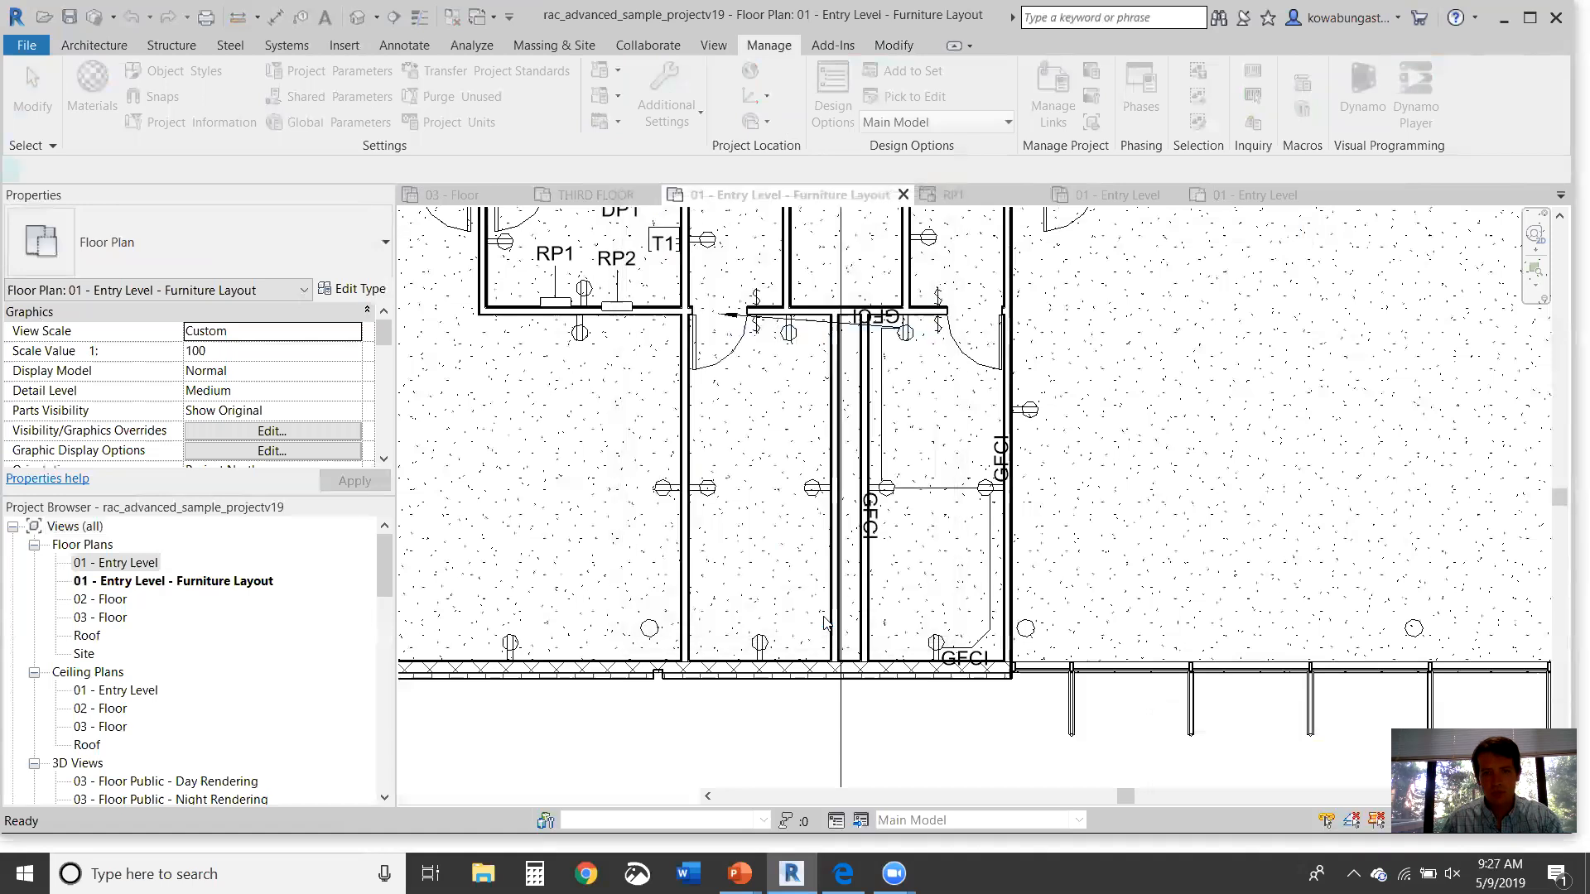
pyautogui.scroll(-7, 787, 397)
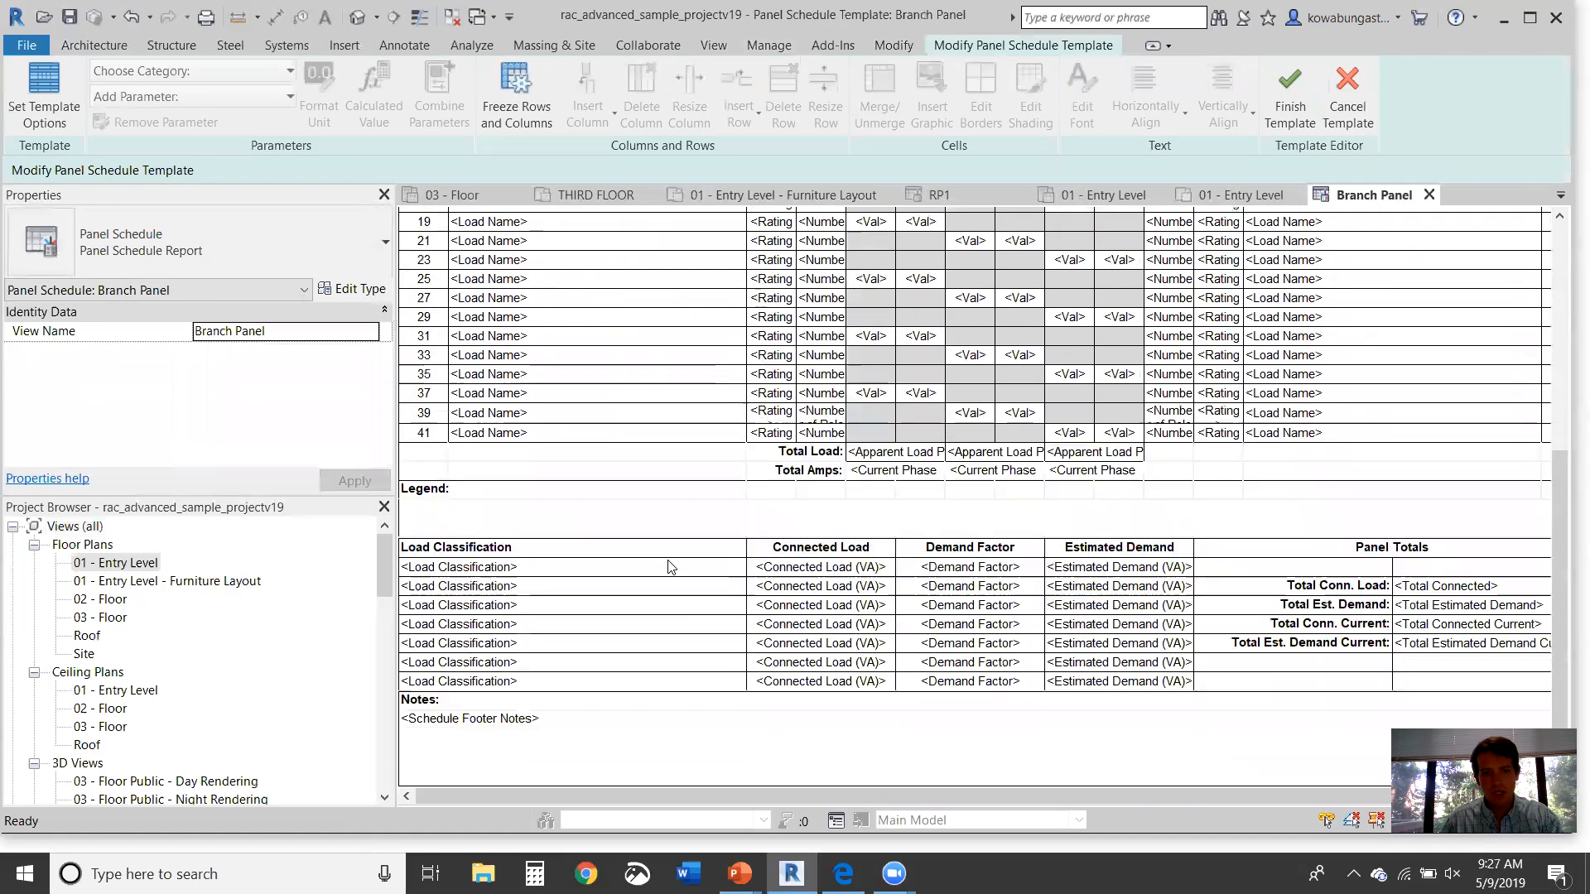
pyautogui.click(603, 570)
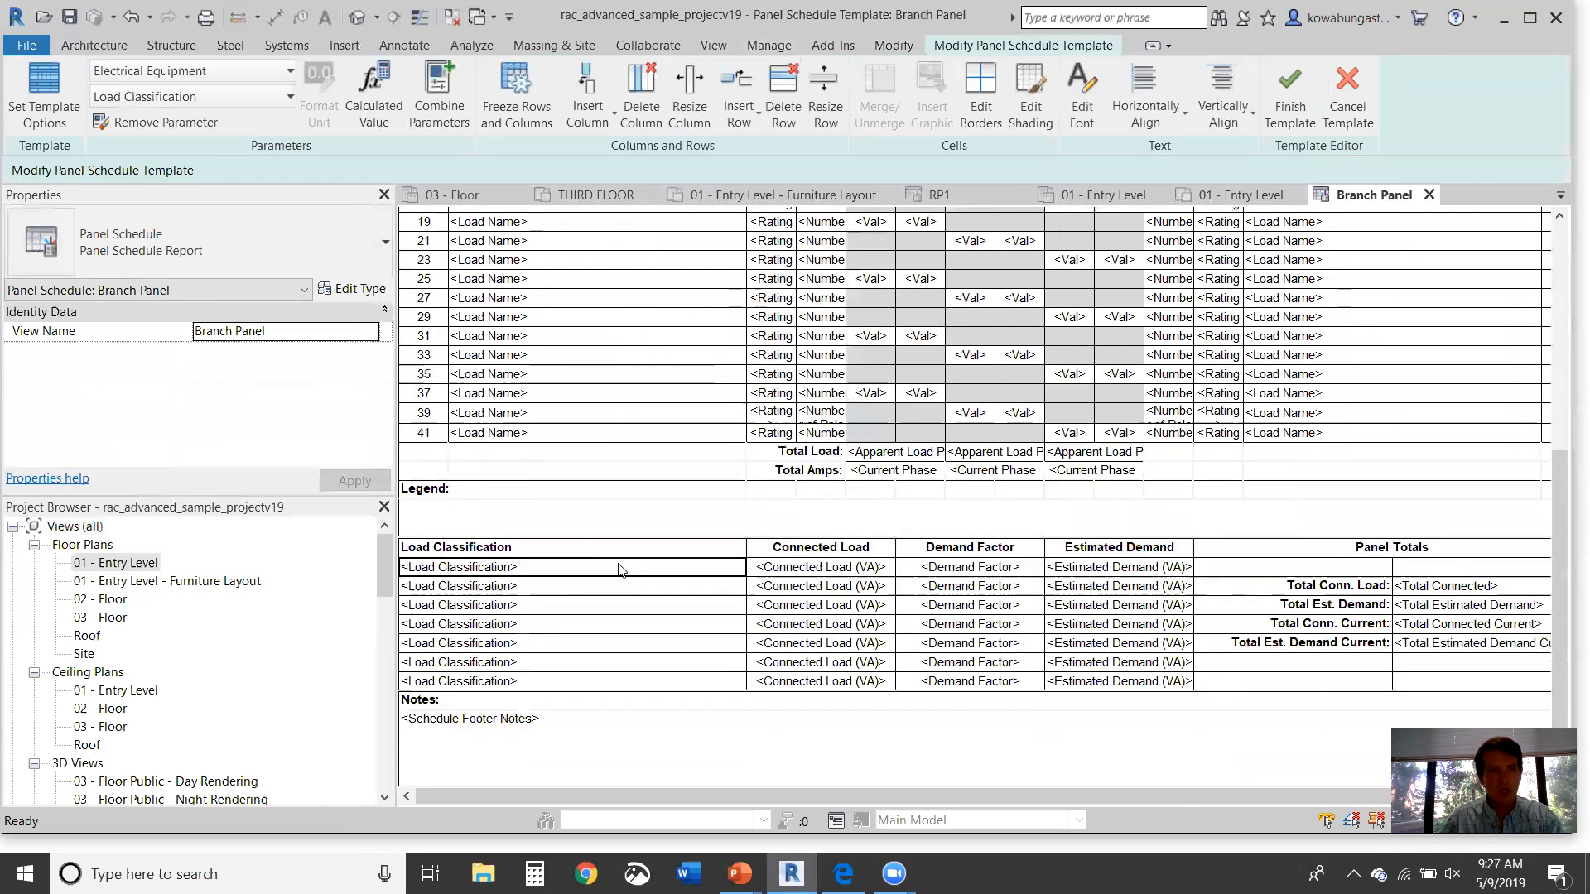
pyautogui.click(632, 588)
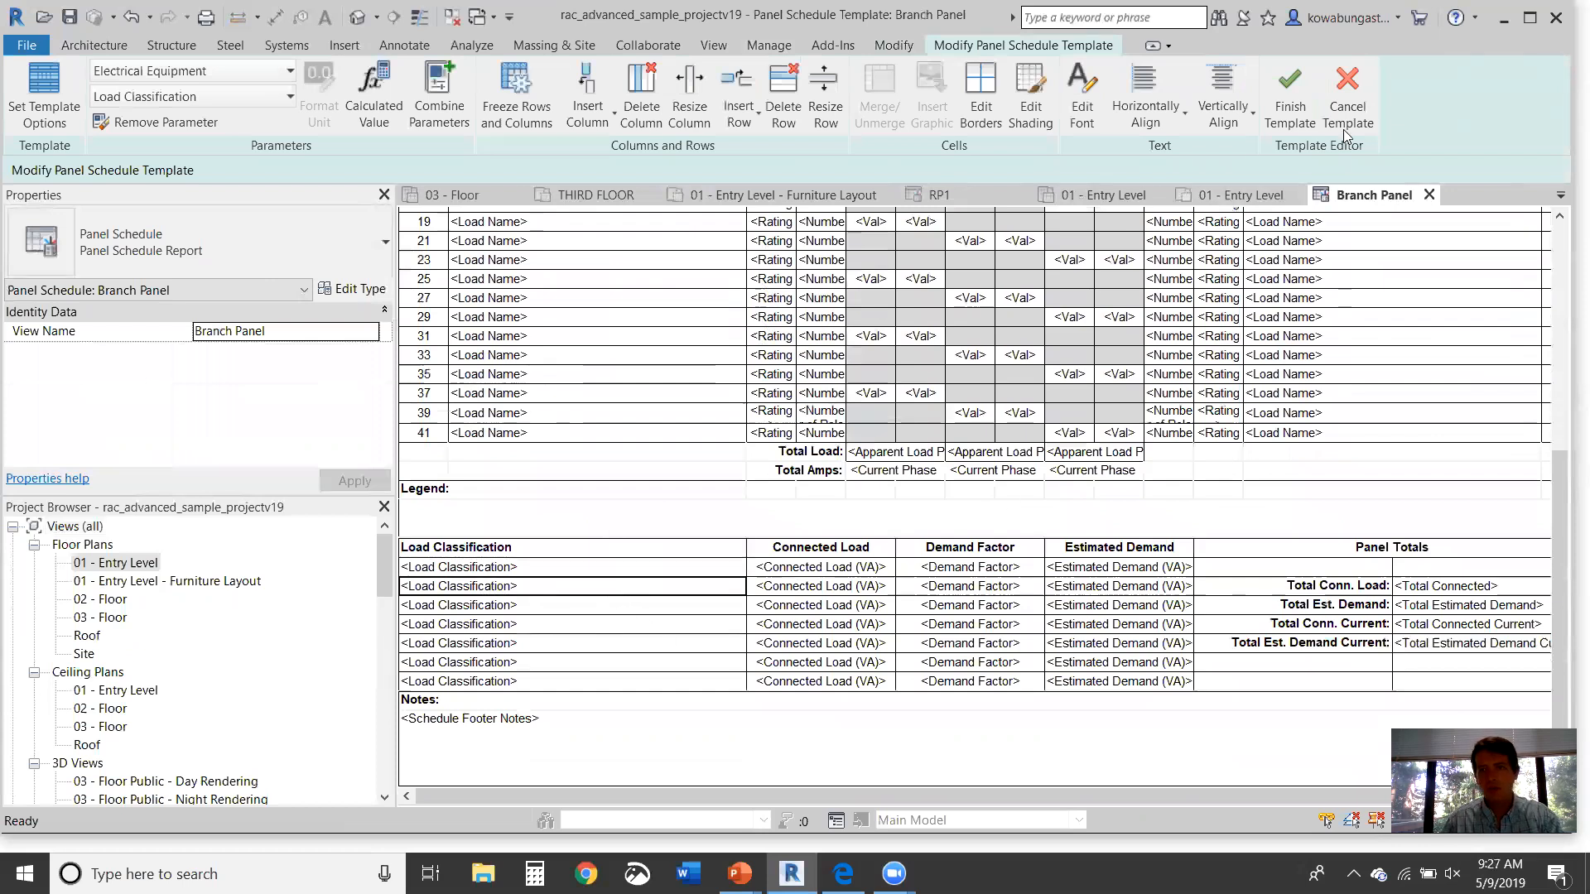
pyautogui.click(1306, 103)
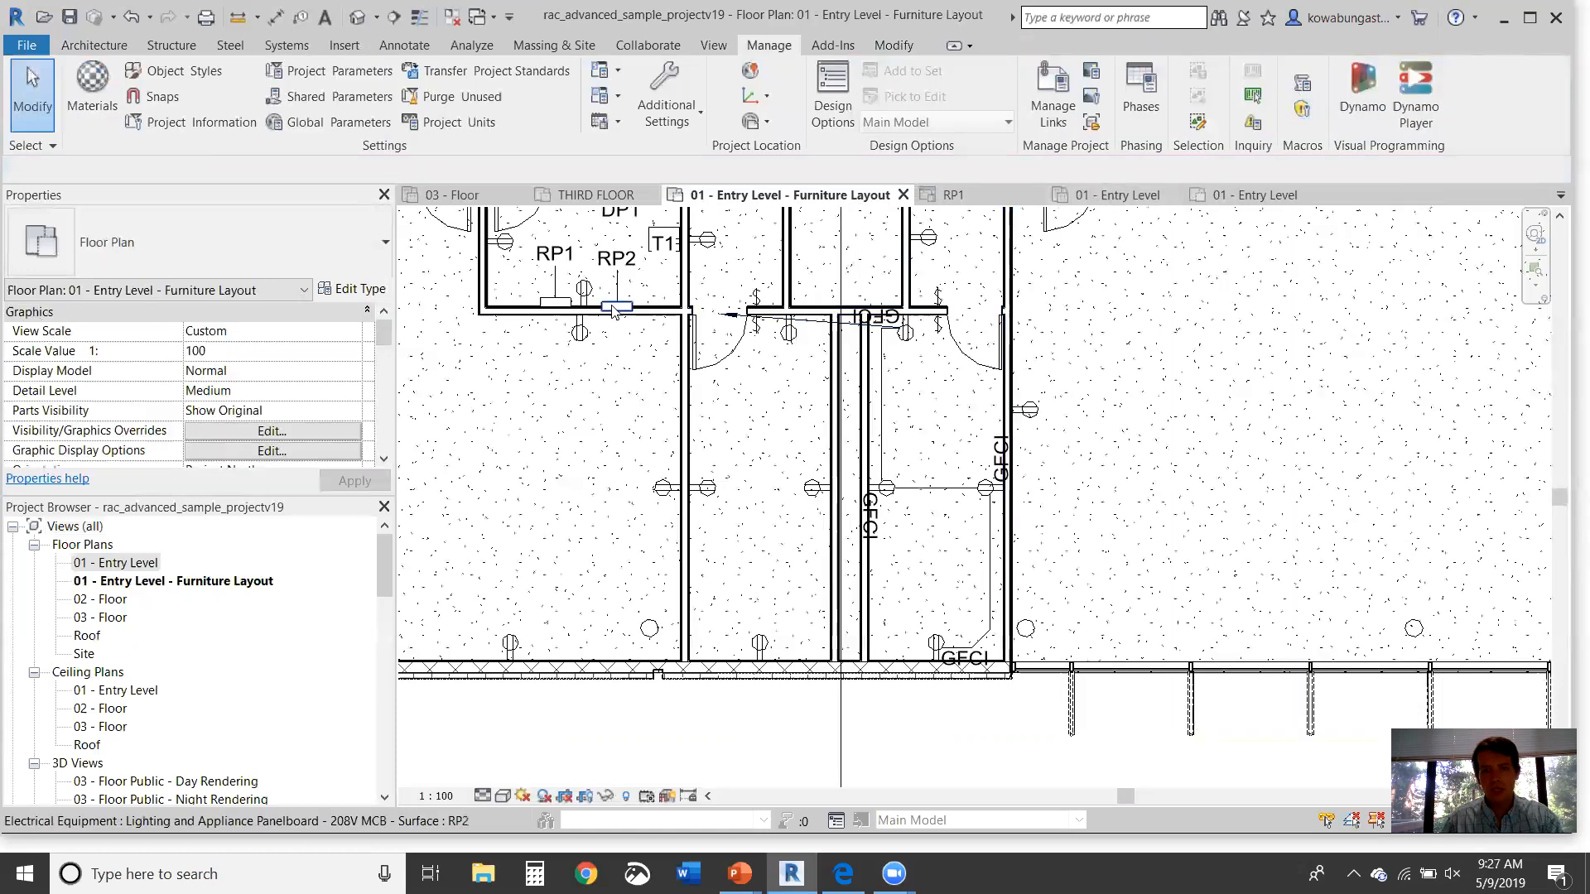
# Step: Reopen RP2's panel schedule, switch it to Branch Panel (Default), and review its 720 VA total
pyautogui.click(617, 306)
pyautogui.click(1027, 114)
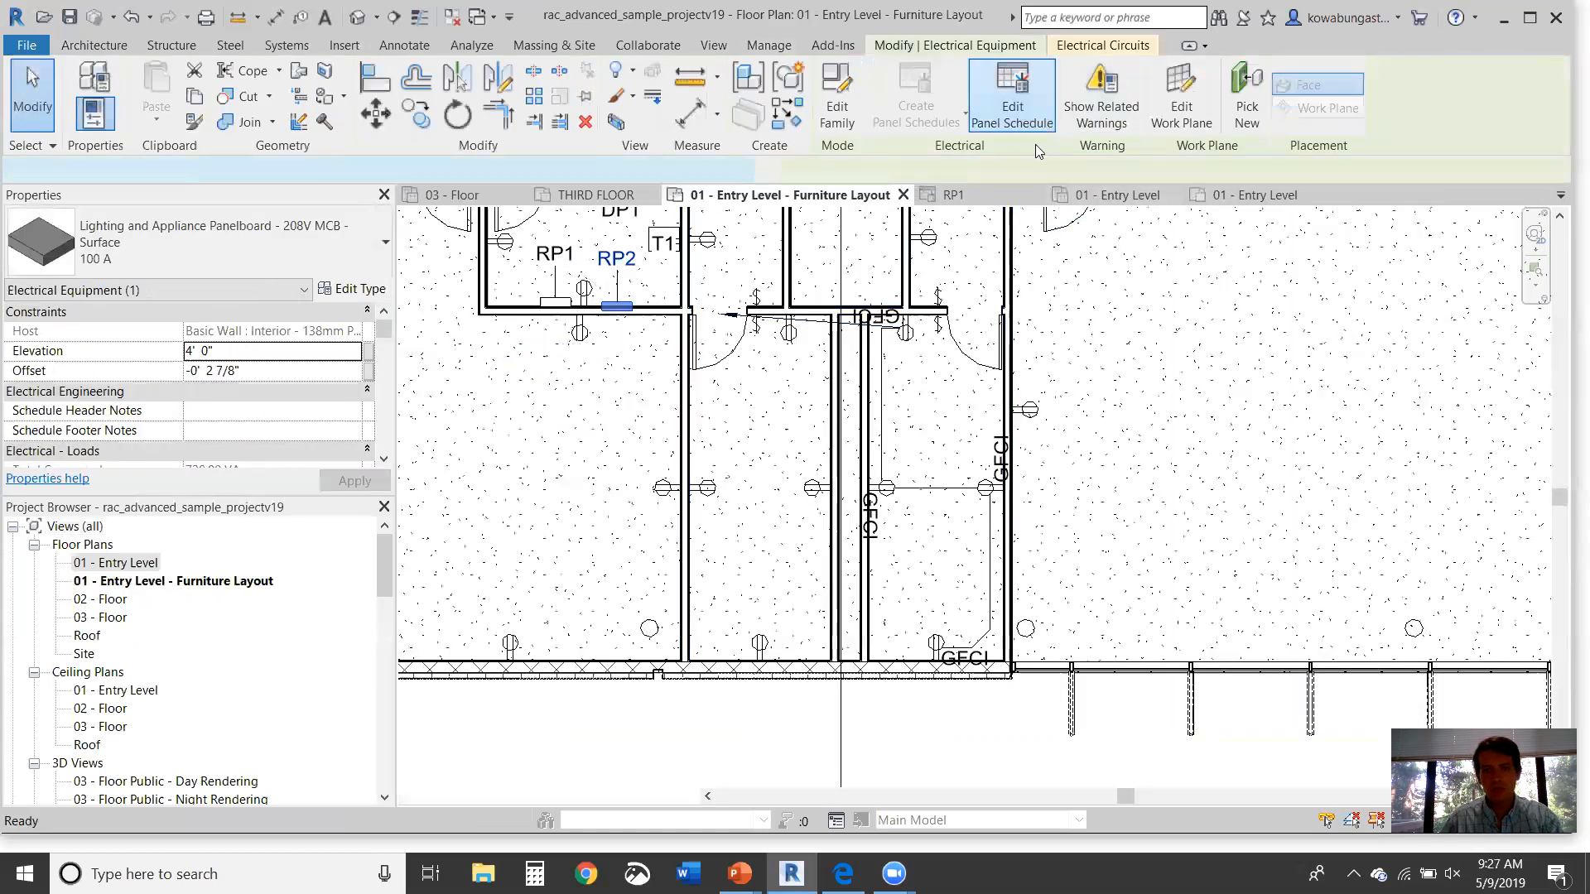
pyautogui.scroll(-6, 864, 501)
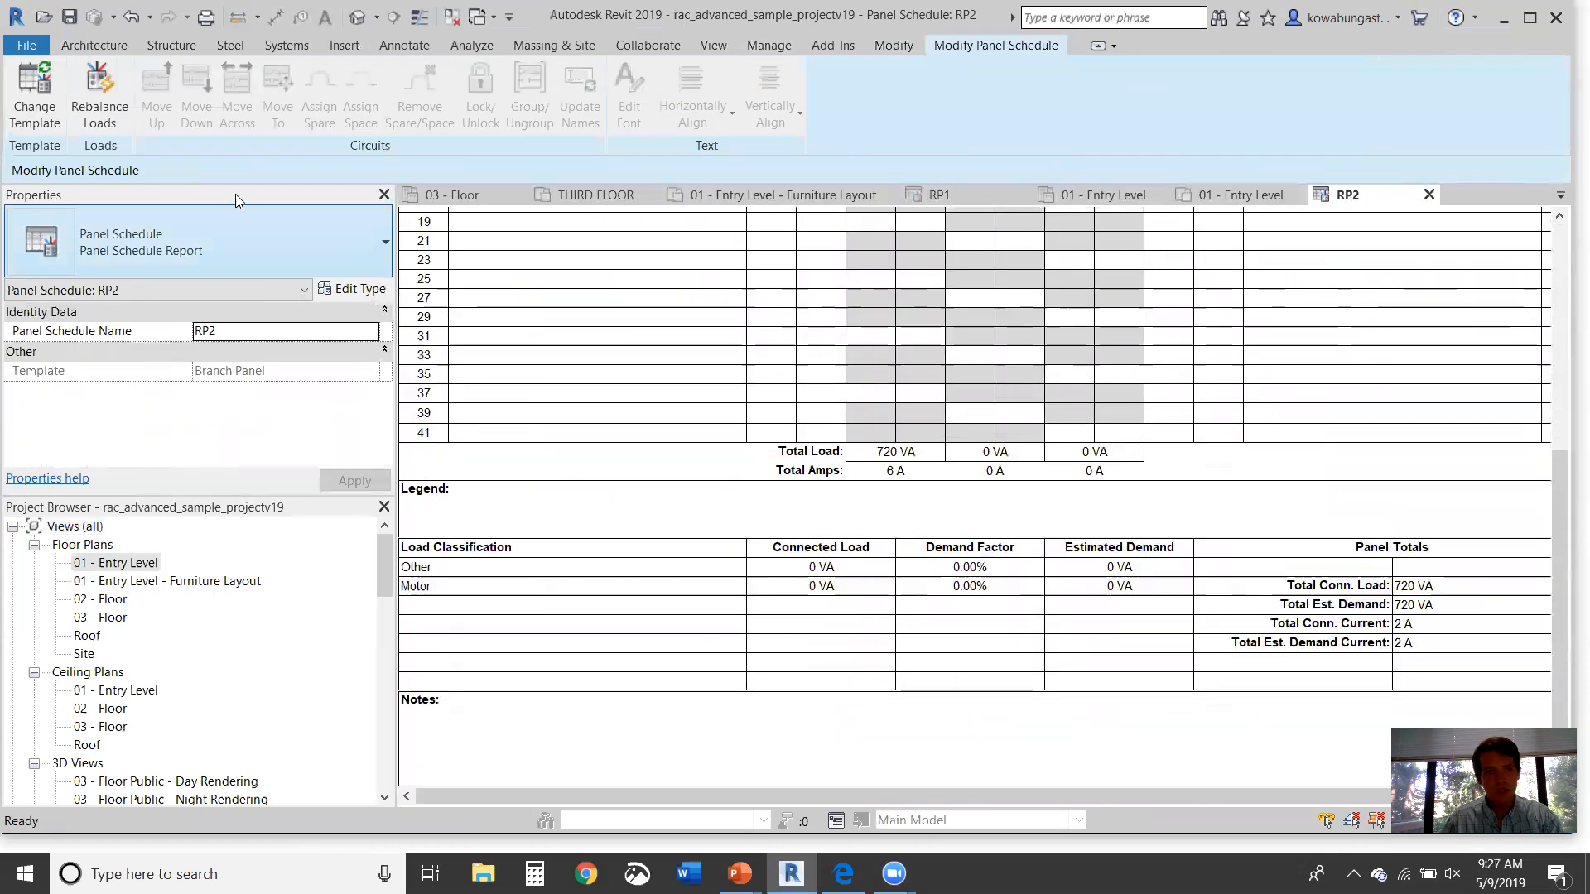
pyautogui.click(35, 96)
pyautogui.click(827, 617)
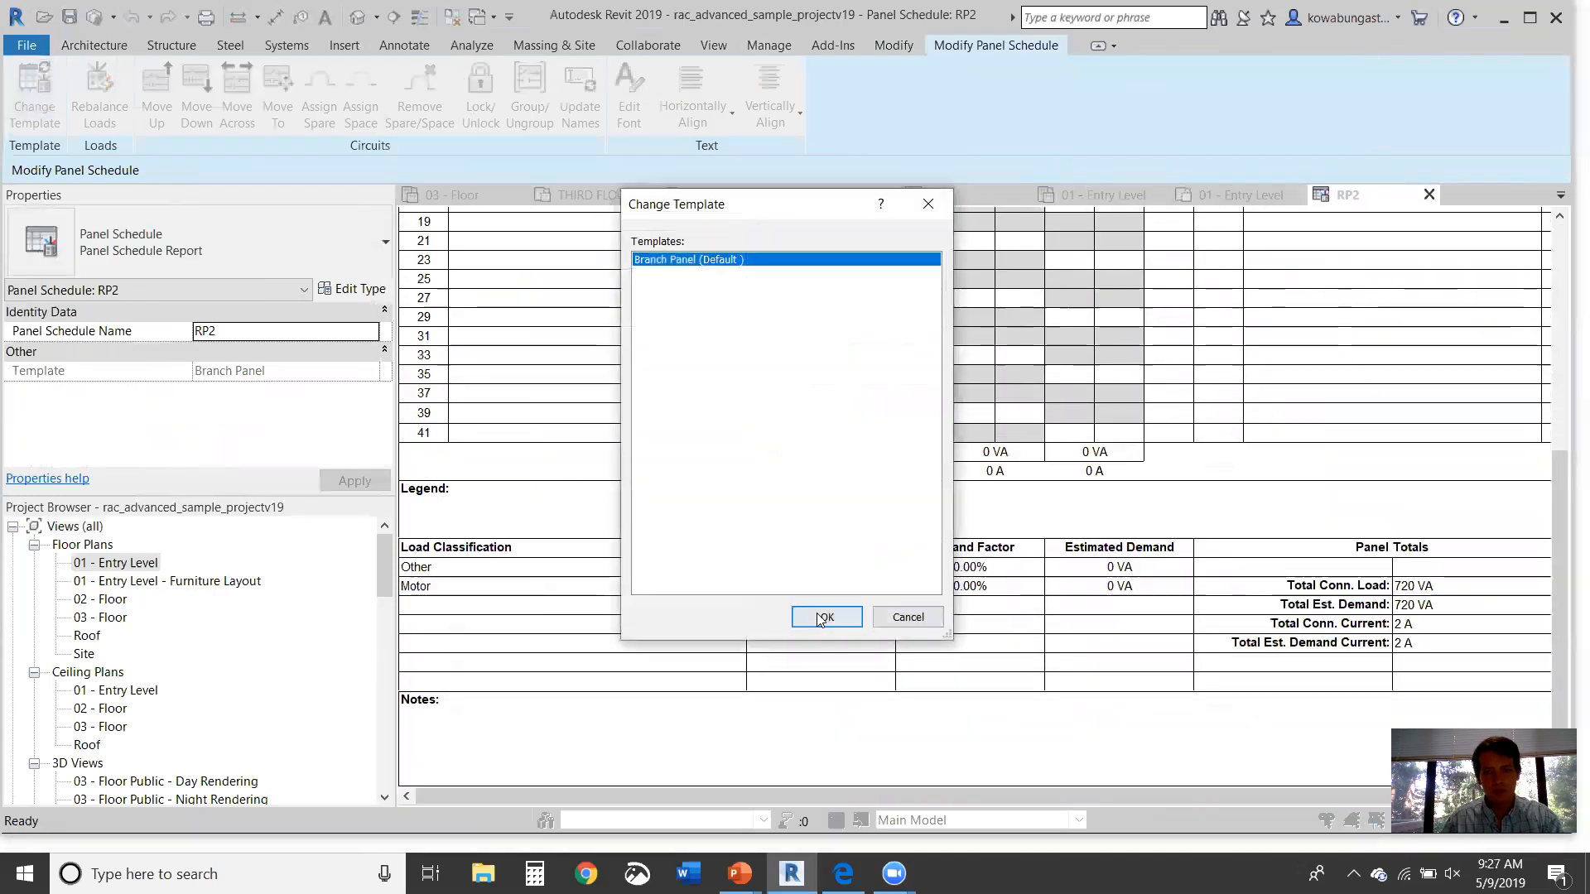
pyautogui.scroll(1, 1288, 627)
pyautogui.scroll(5, 1288, 627)
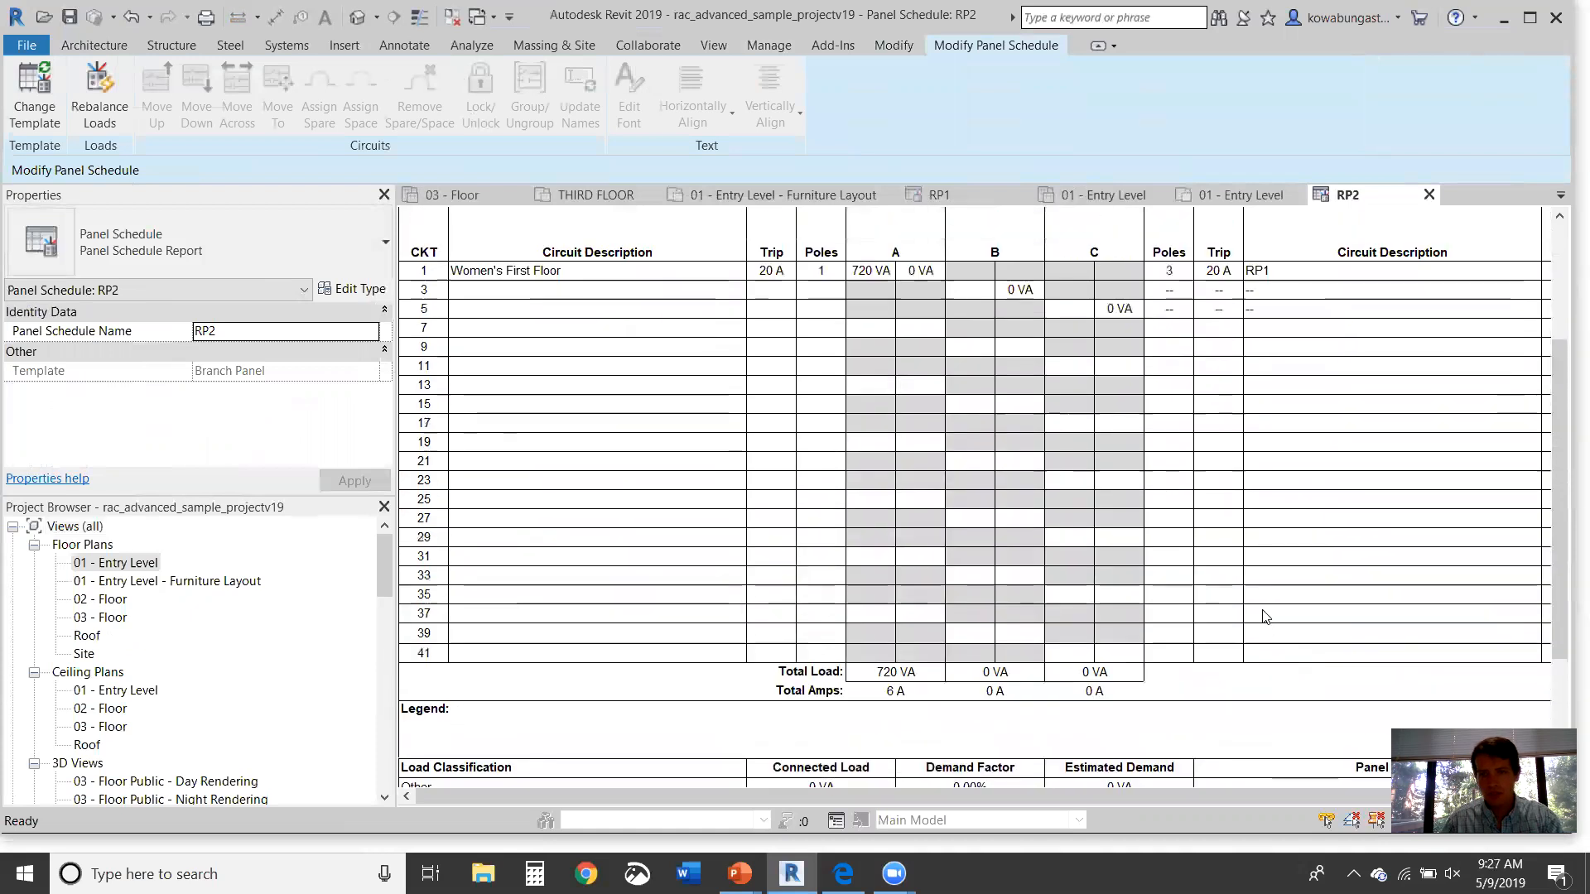
pyautogui.scroll(-3, 1210, 517)
pyautogui.scroll(-3, 1211, 500)
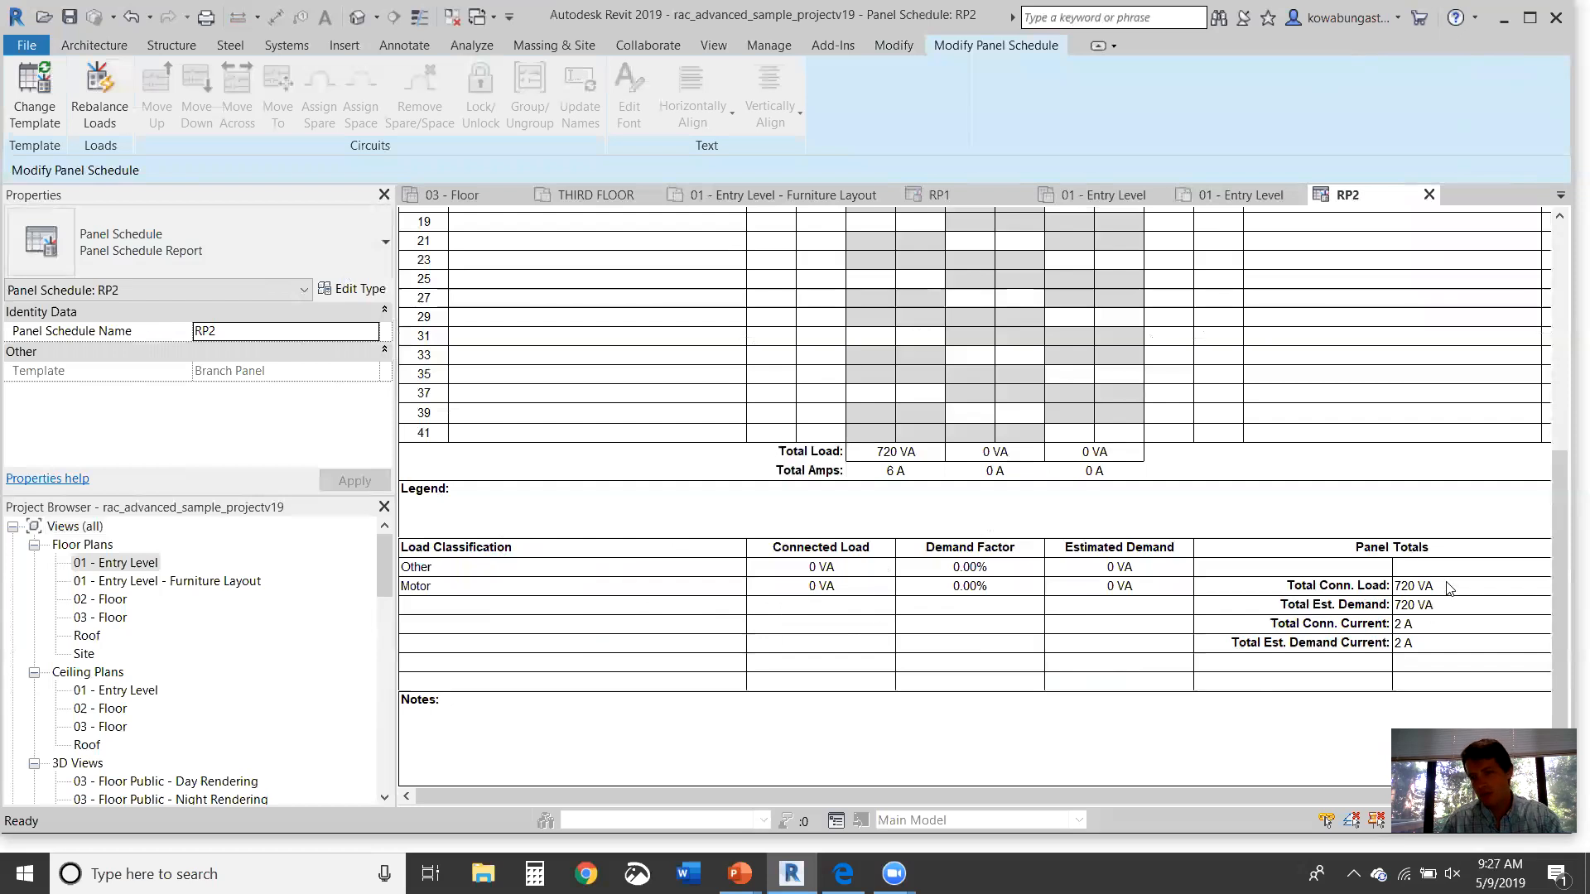
pyautogui.scroll(5, 1233, 691)
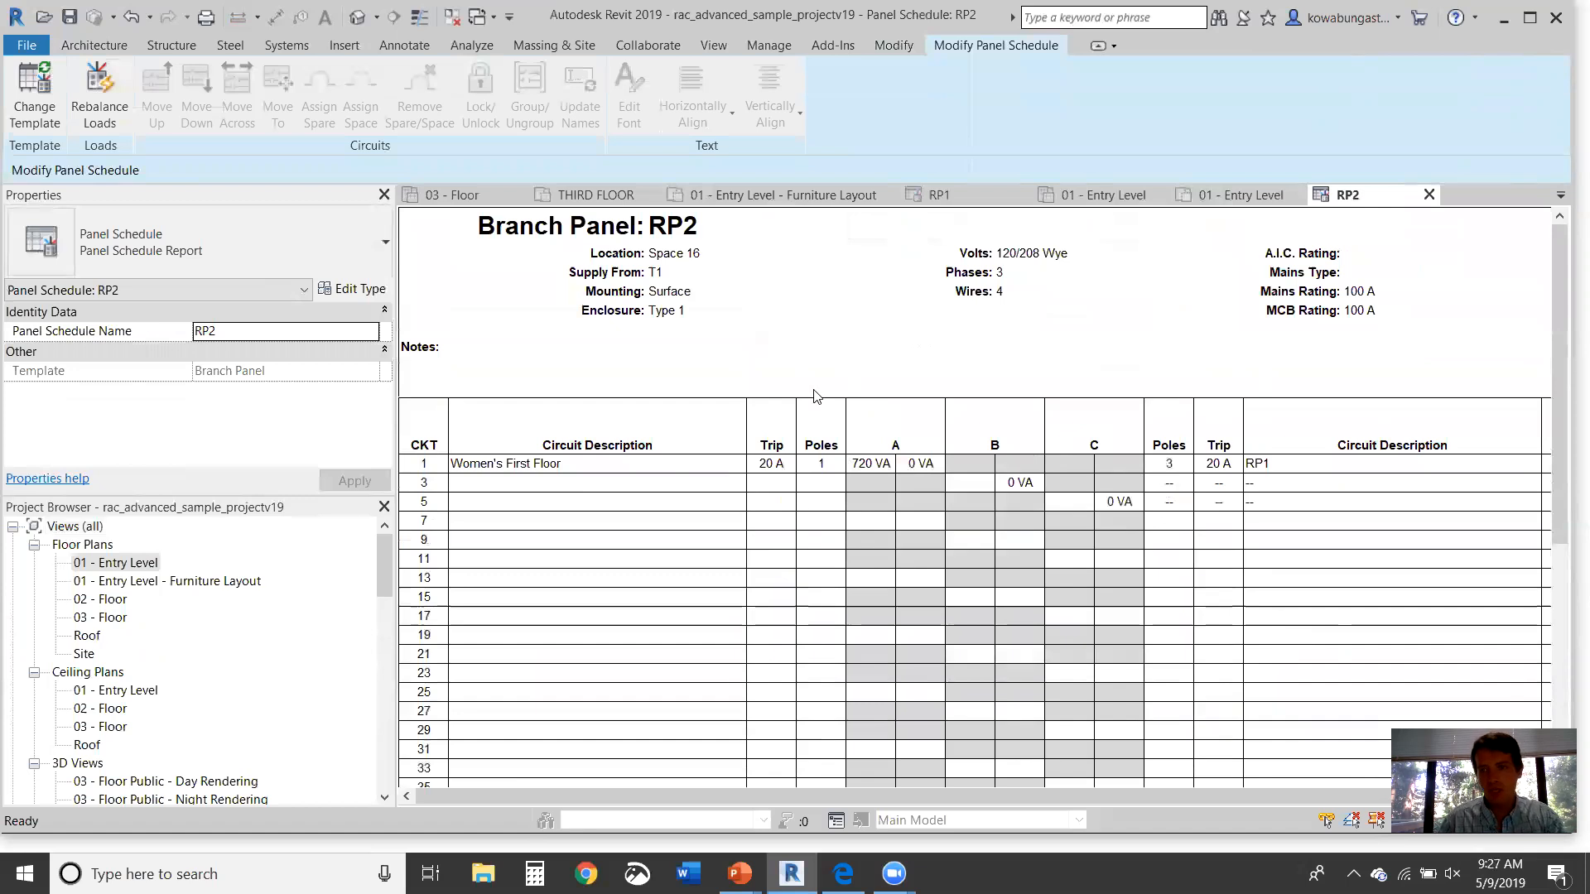
pyautogui.scroll(-5, 1022, 495)
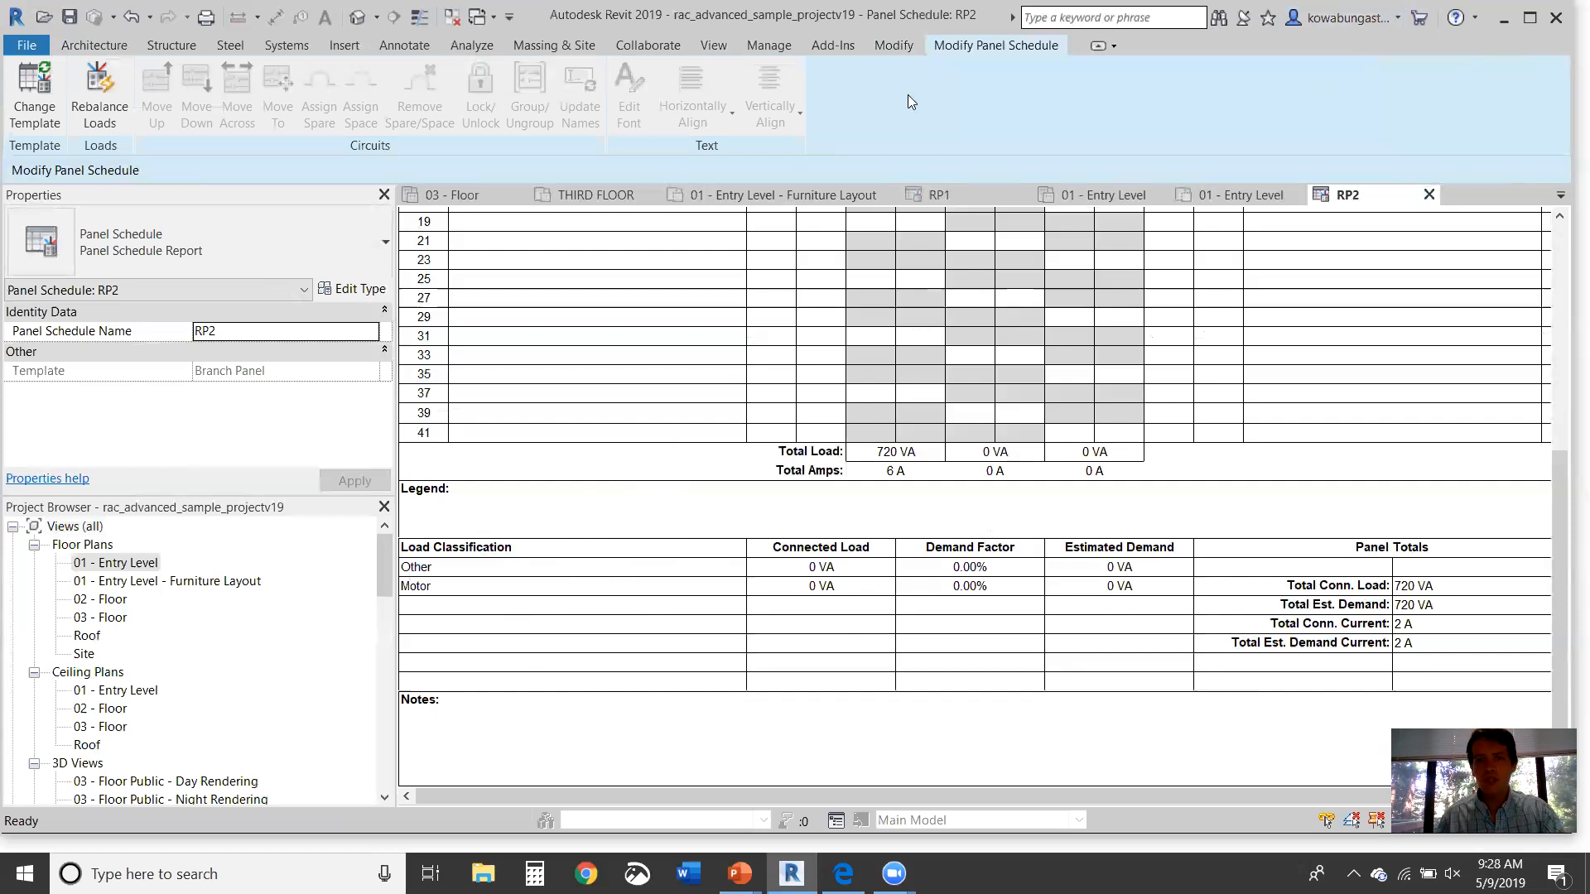
# Step: Close the RP2 schedule and open the Branch Panel template for editing
pyautogui.click(1429, 195)
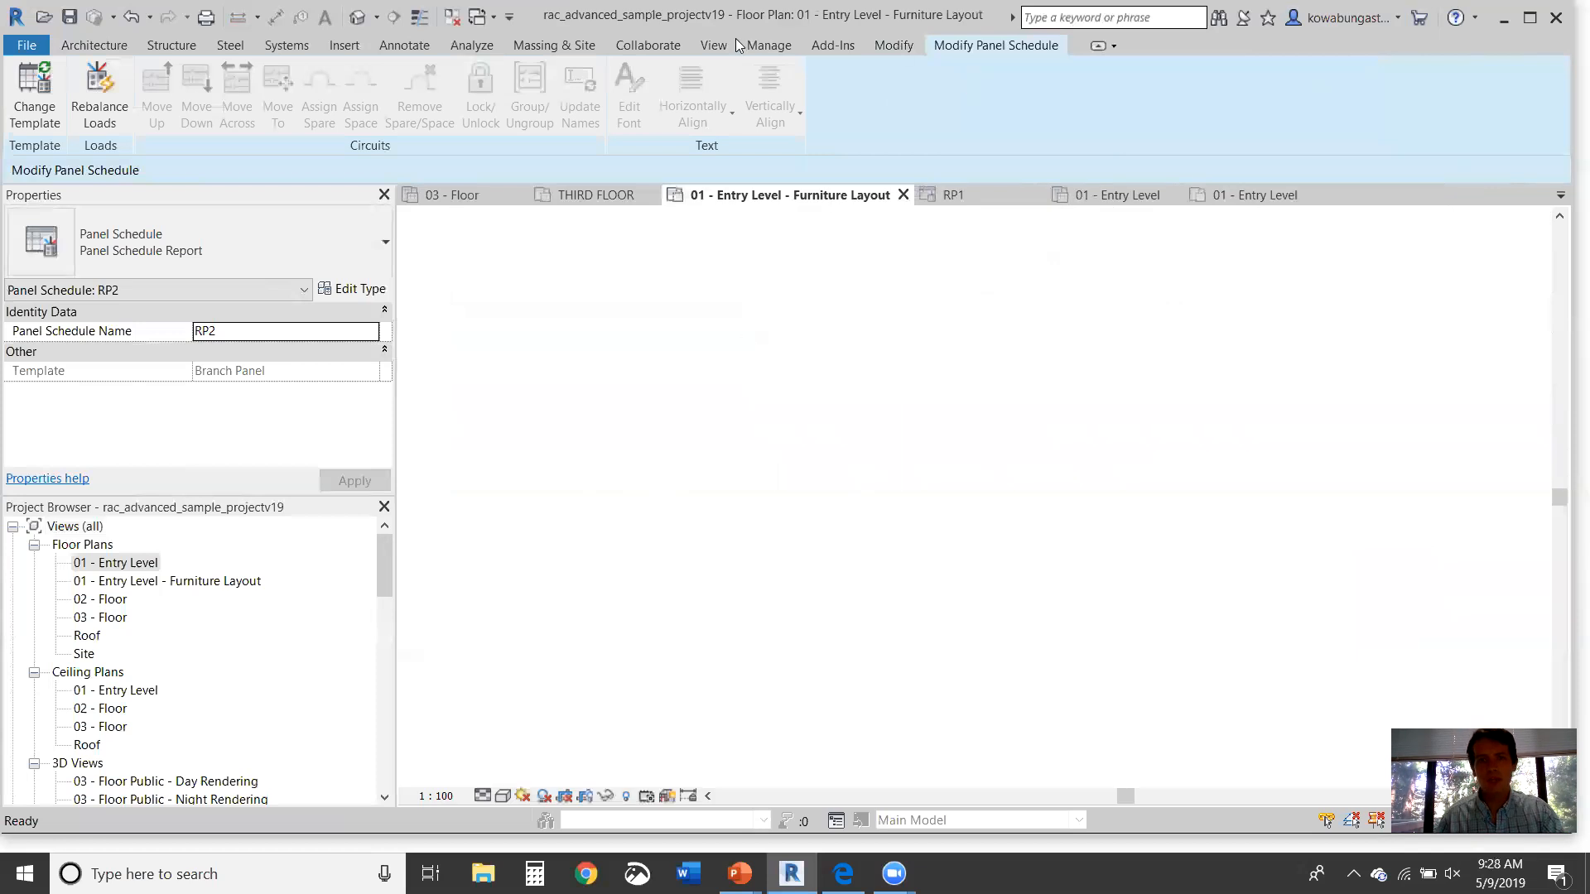
pyautogui.click(758, 45)
pyautogui.click(607, 121)
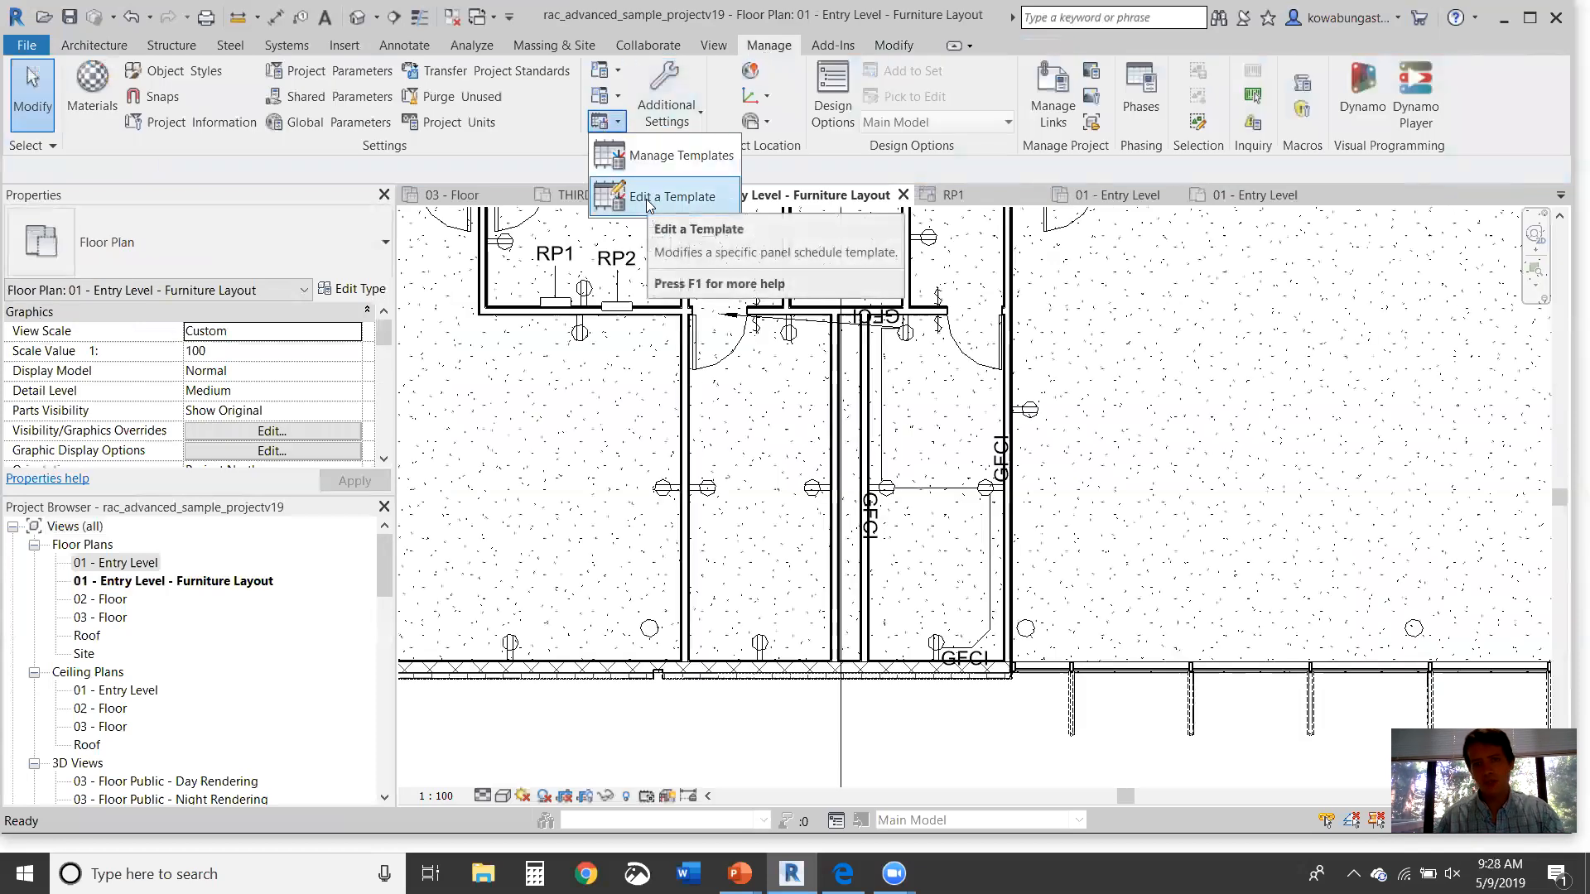
pyautogui.click(650, 201)
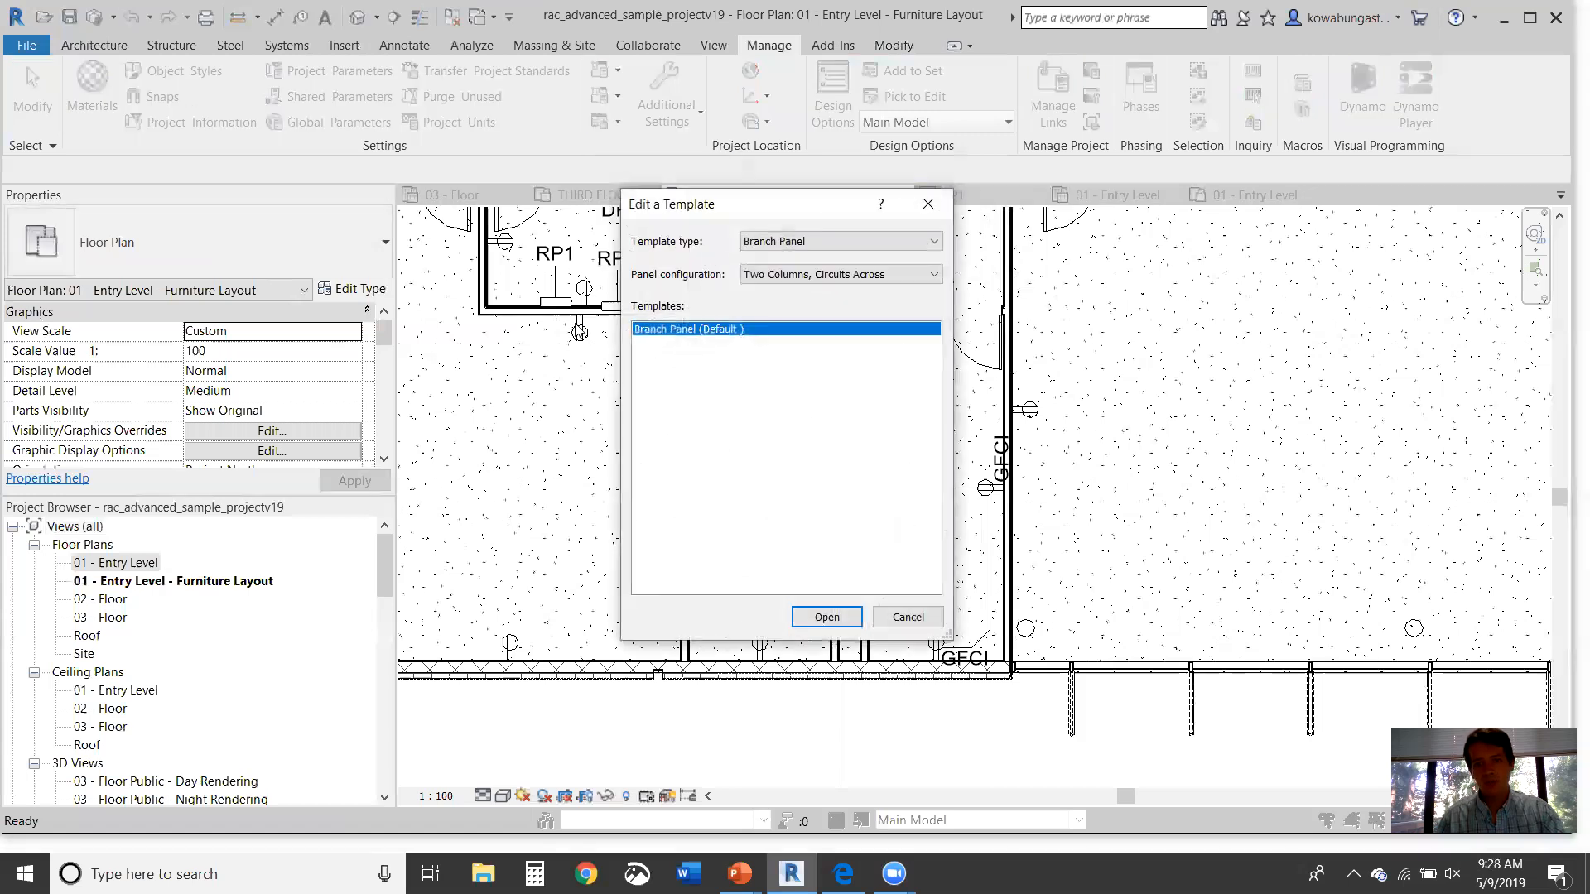
pyautogui.click(826, 618)
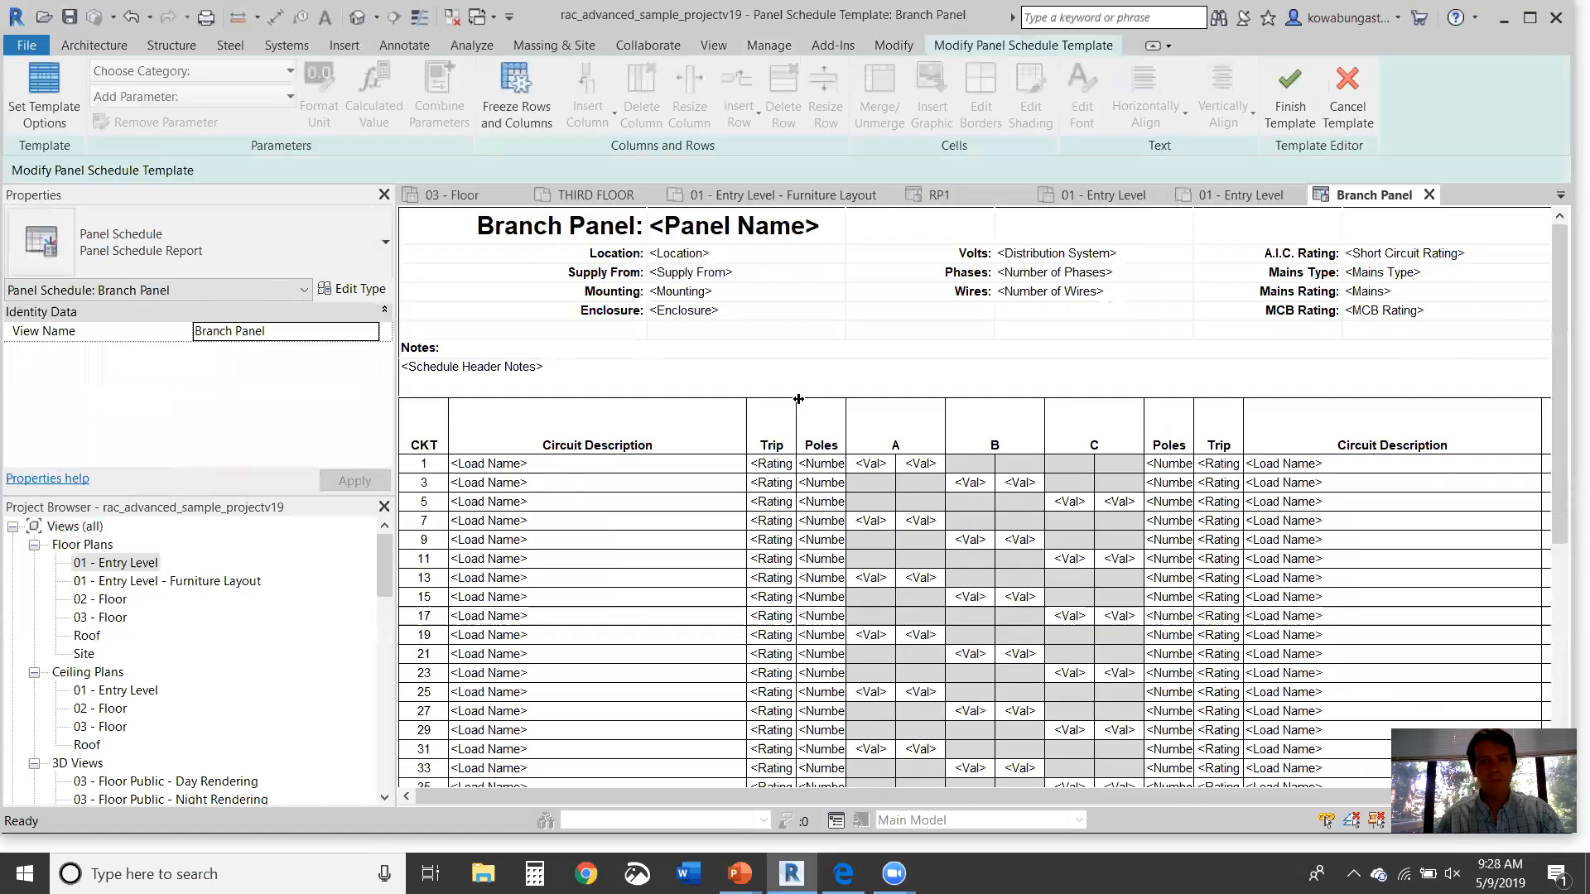
# Step: Review the parameter list for a Load Classification cell without changes, then finish the template
pyautogui.scroll(-5, 599, 605)
pyautogui.scroll(-3, 599, 602)
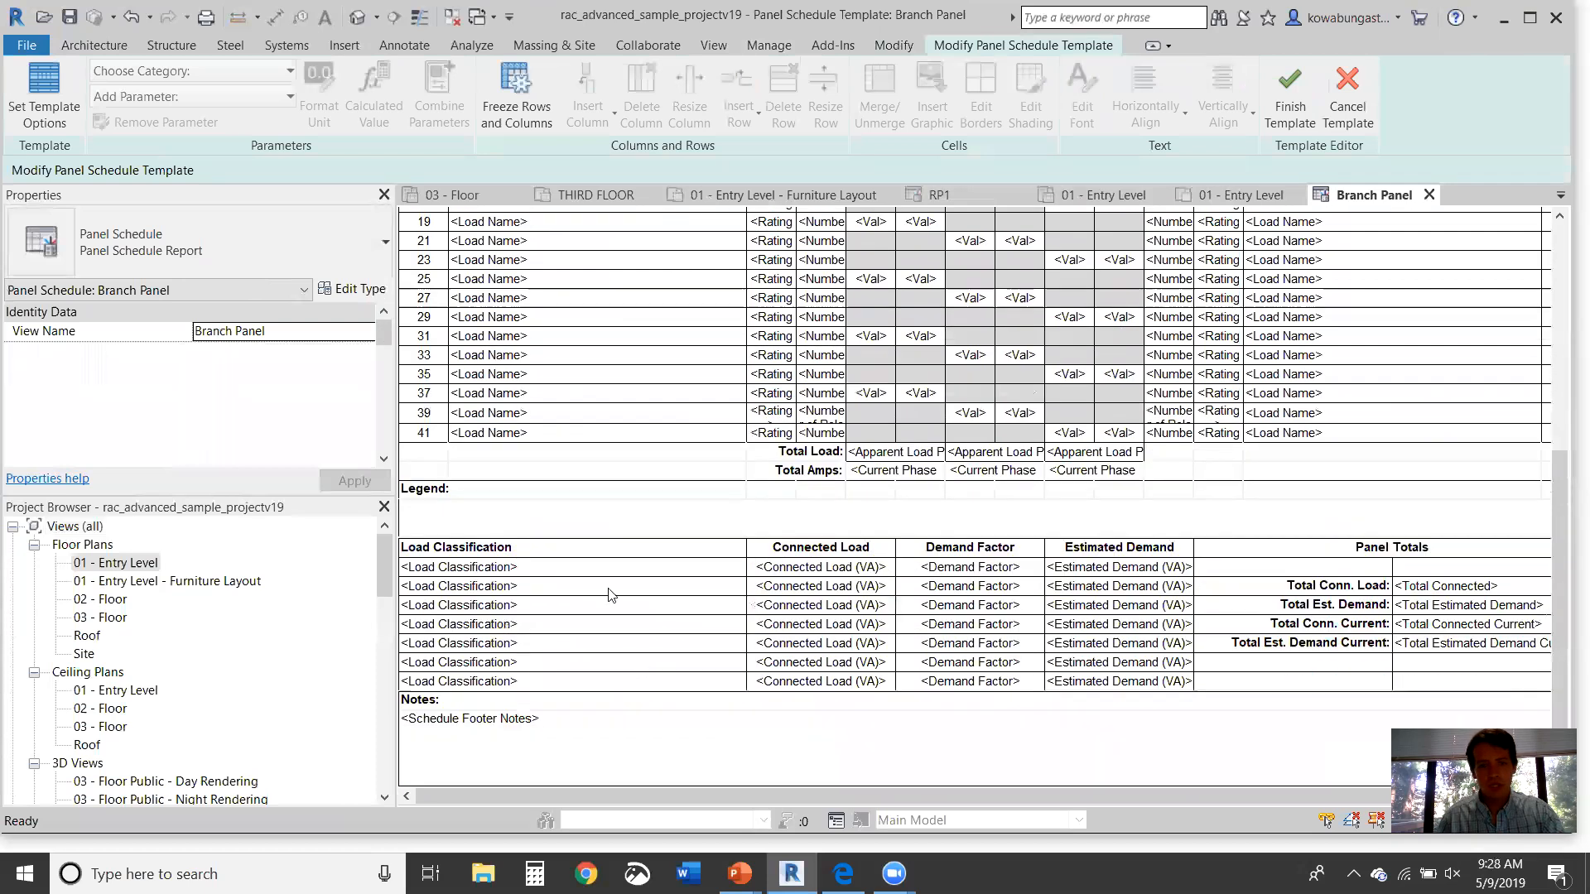
pyautogui.click(611, 586)
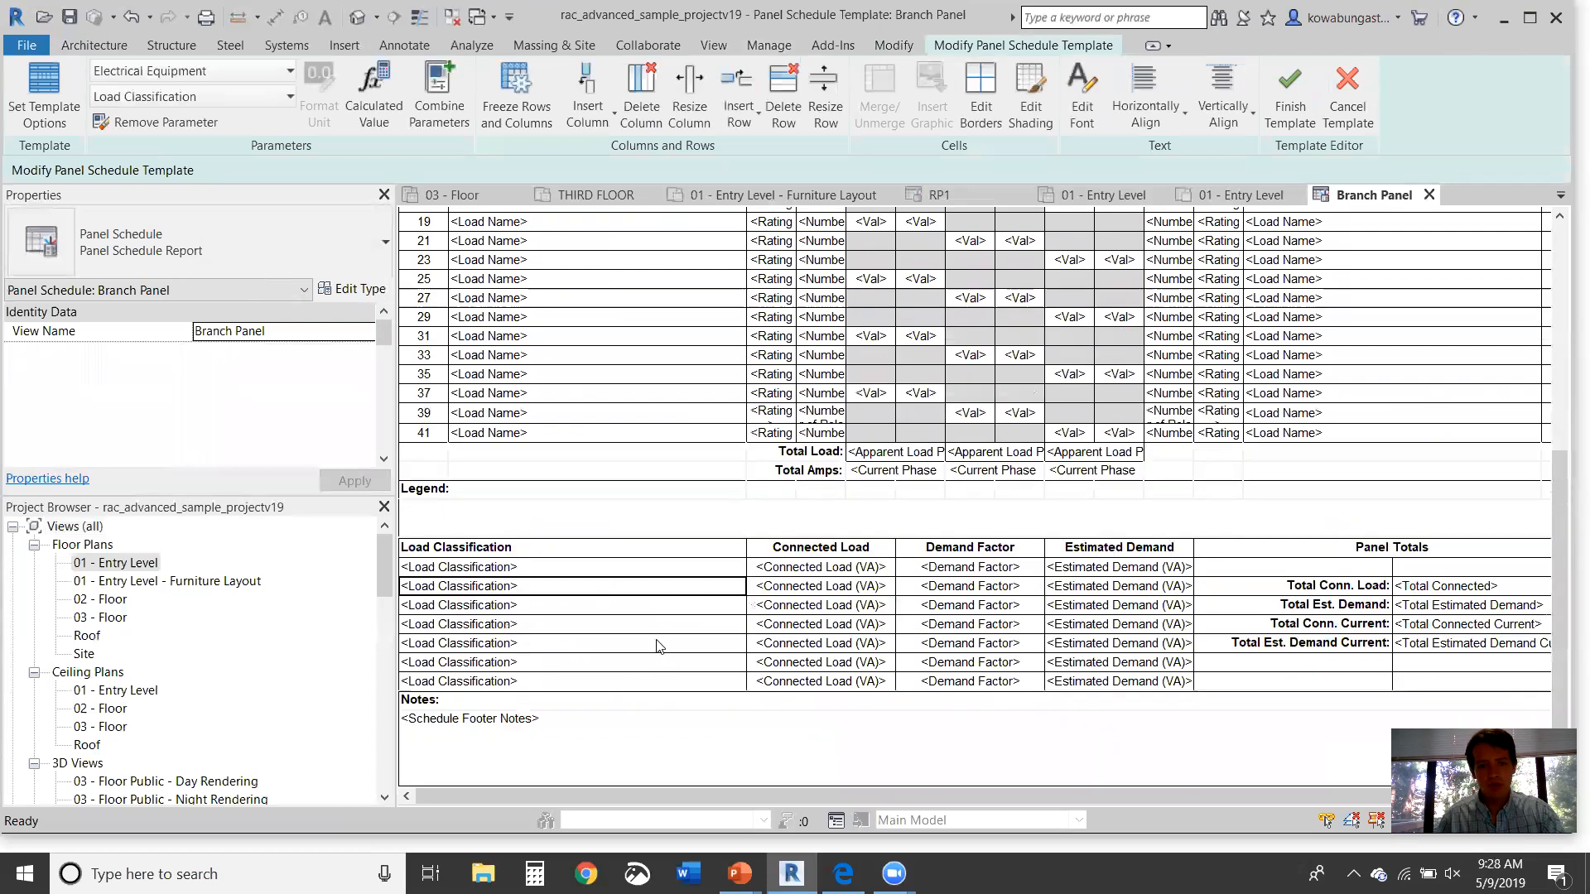
pyautogui.click(185, 96)
pyautogui.scroll(-12, 294, 299)
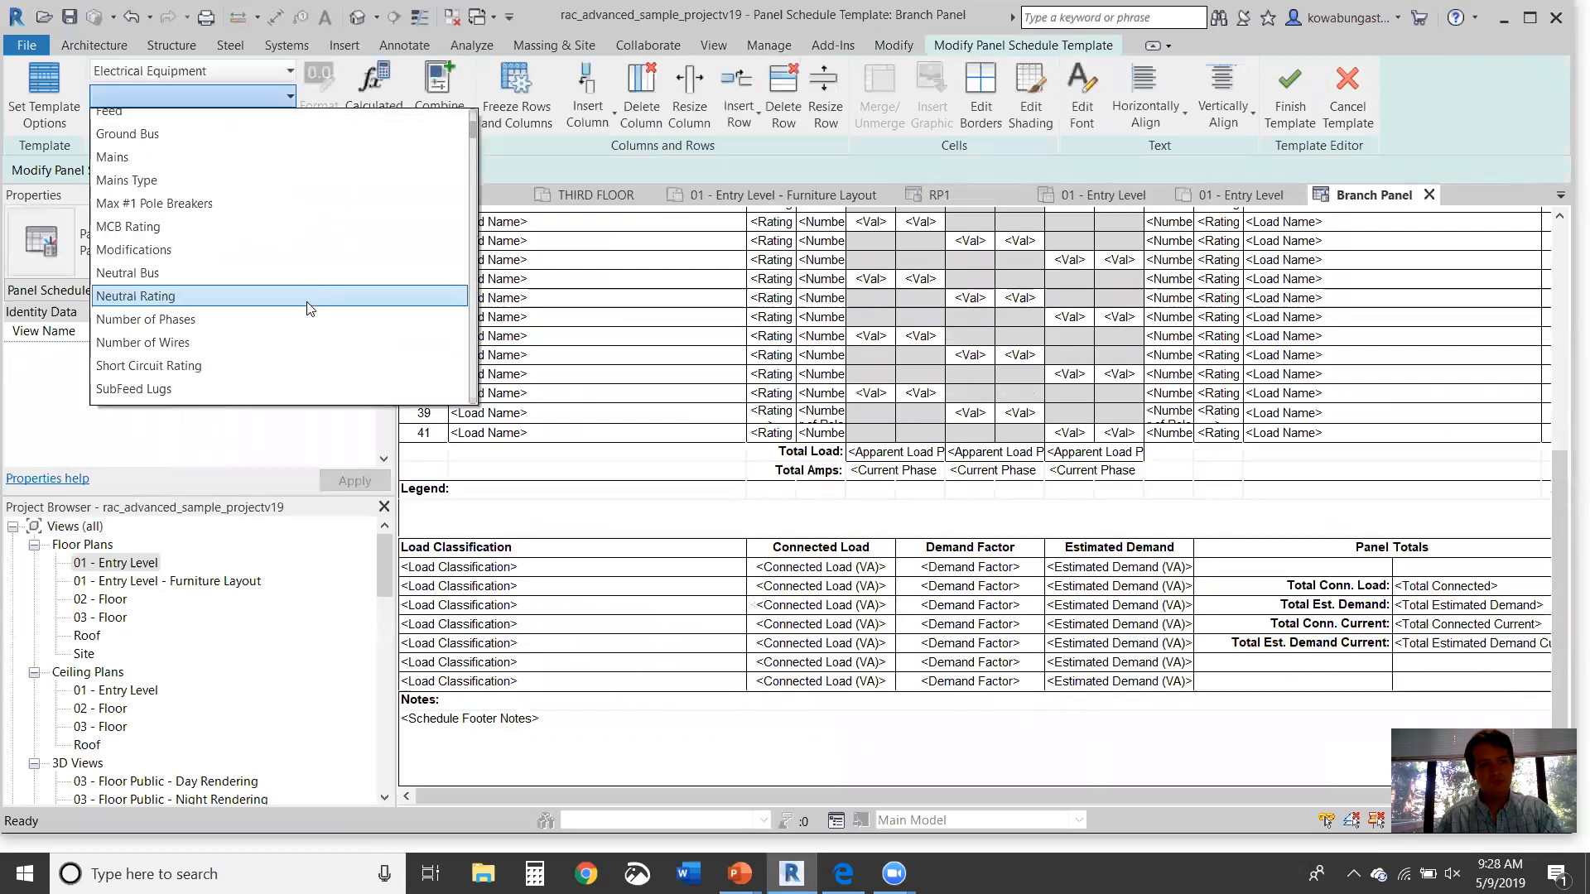
pyautogui.scroll(-10, 298, 395)
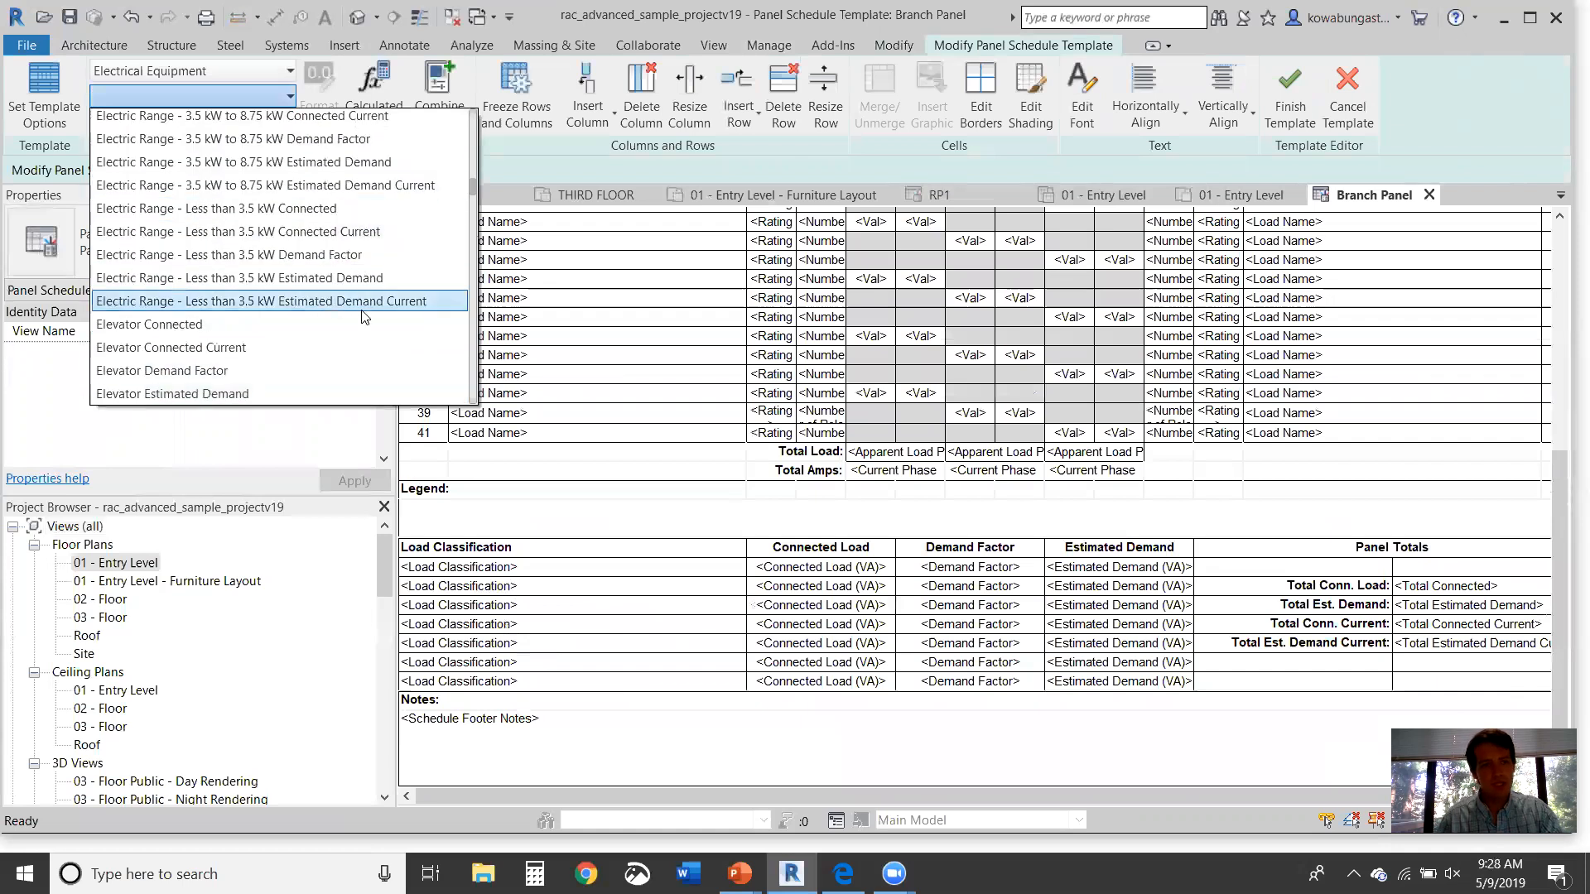
pyautogui.scroll(-2, 368, 320)
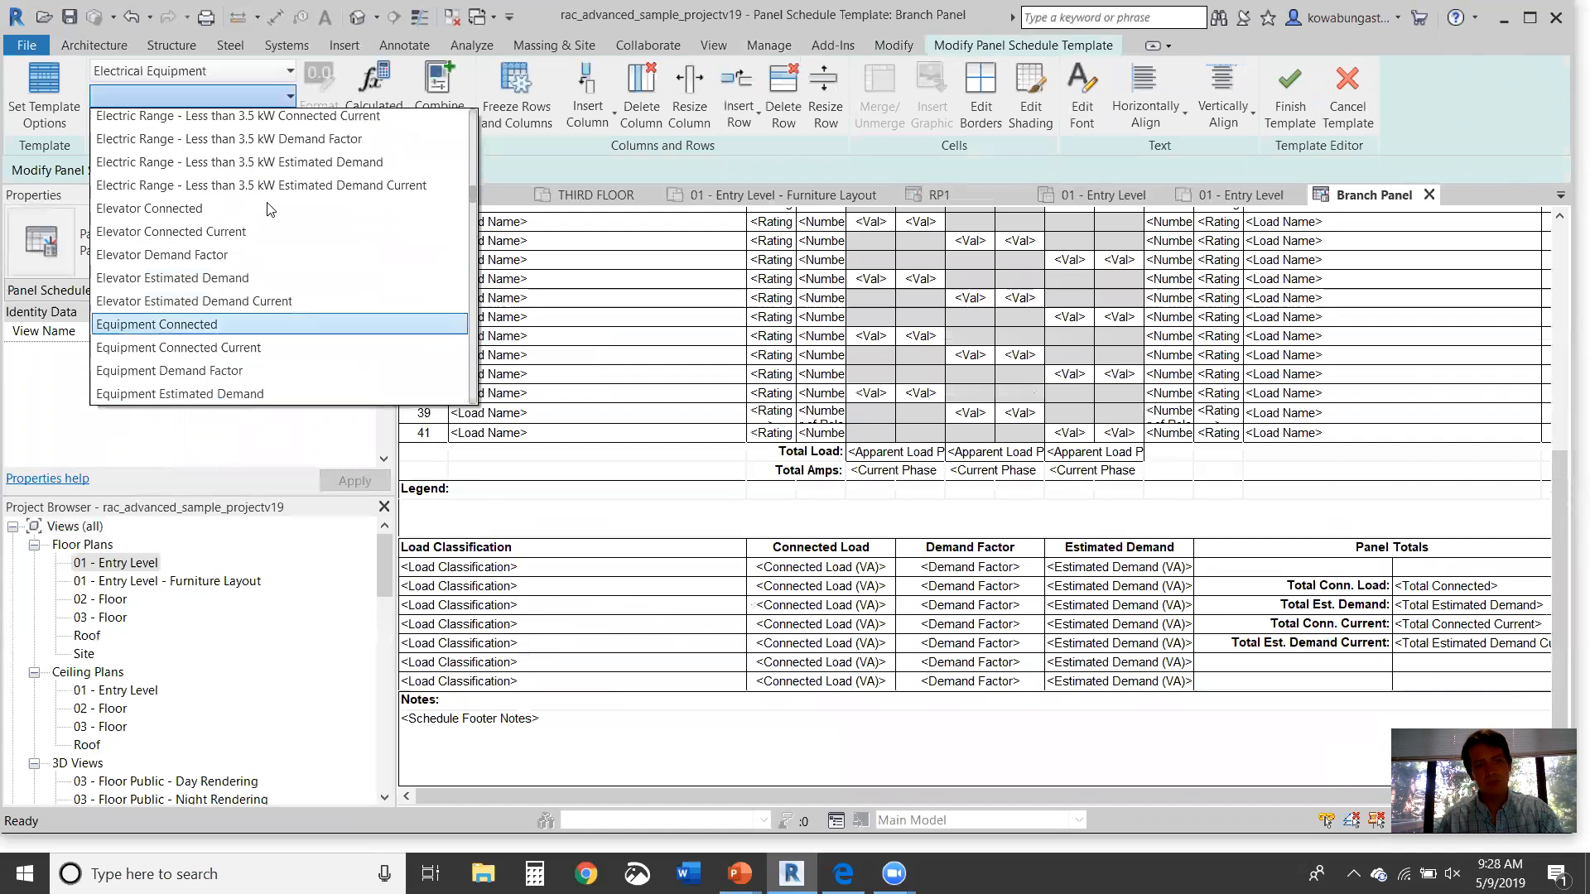
pyautogui.click(821, 570)
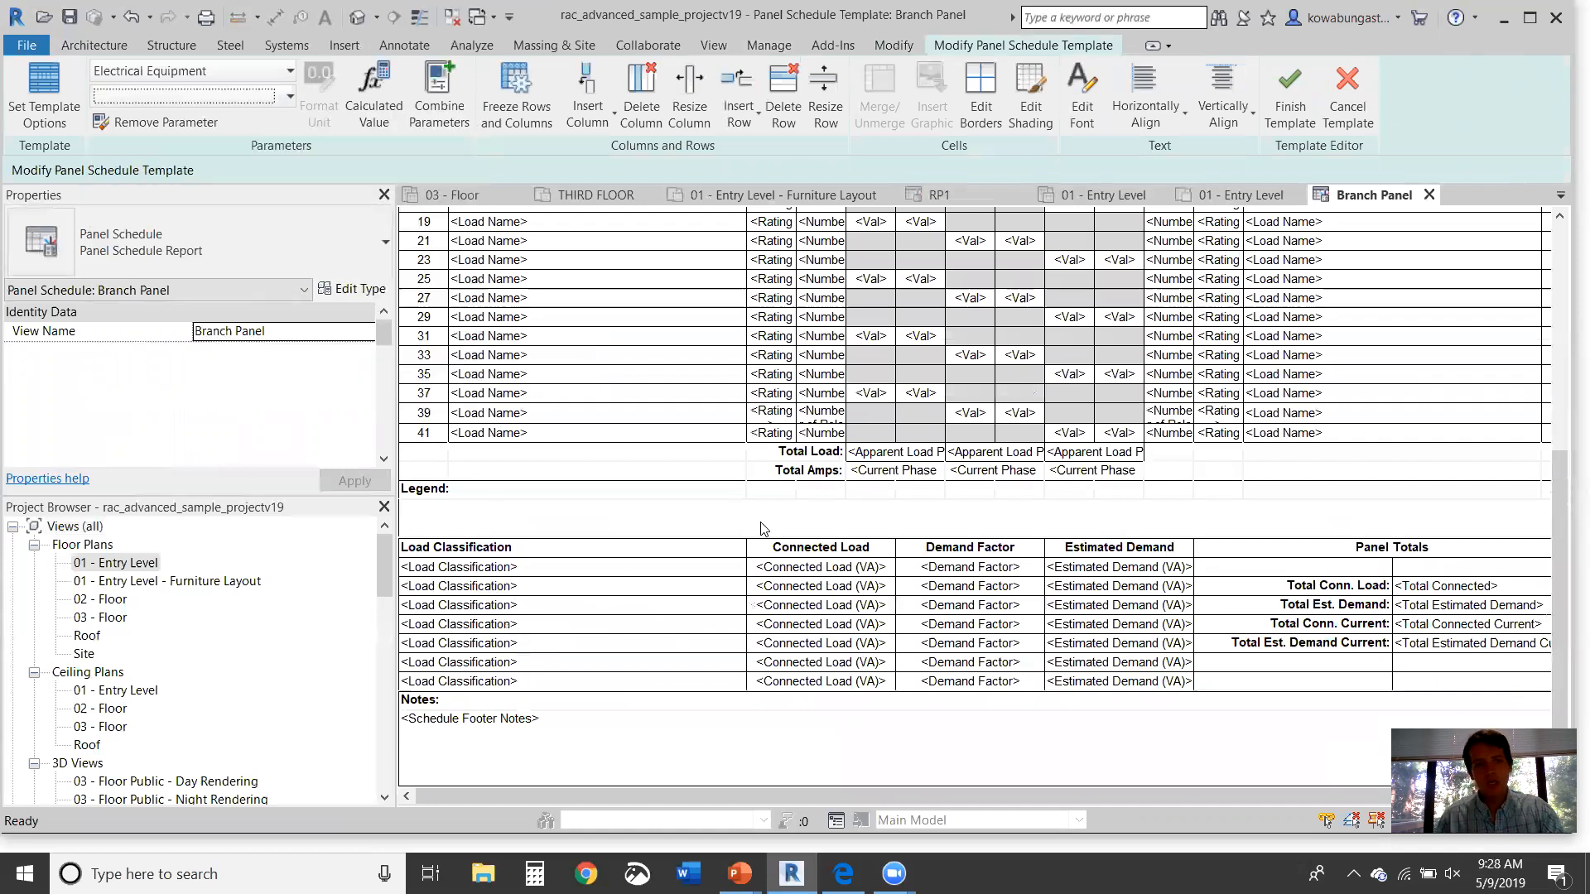
pyautogui.click(1347, 91)
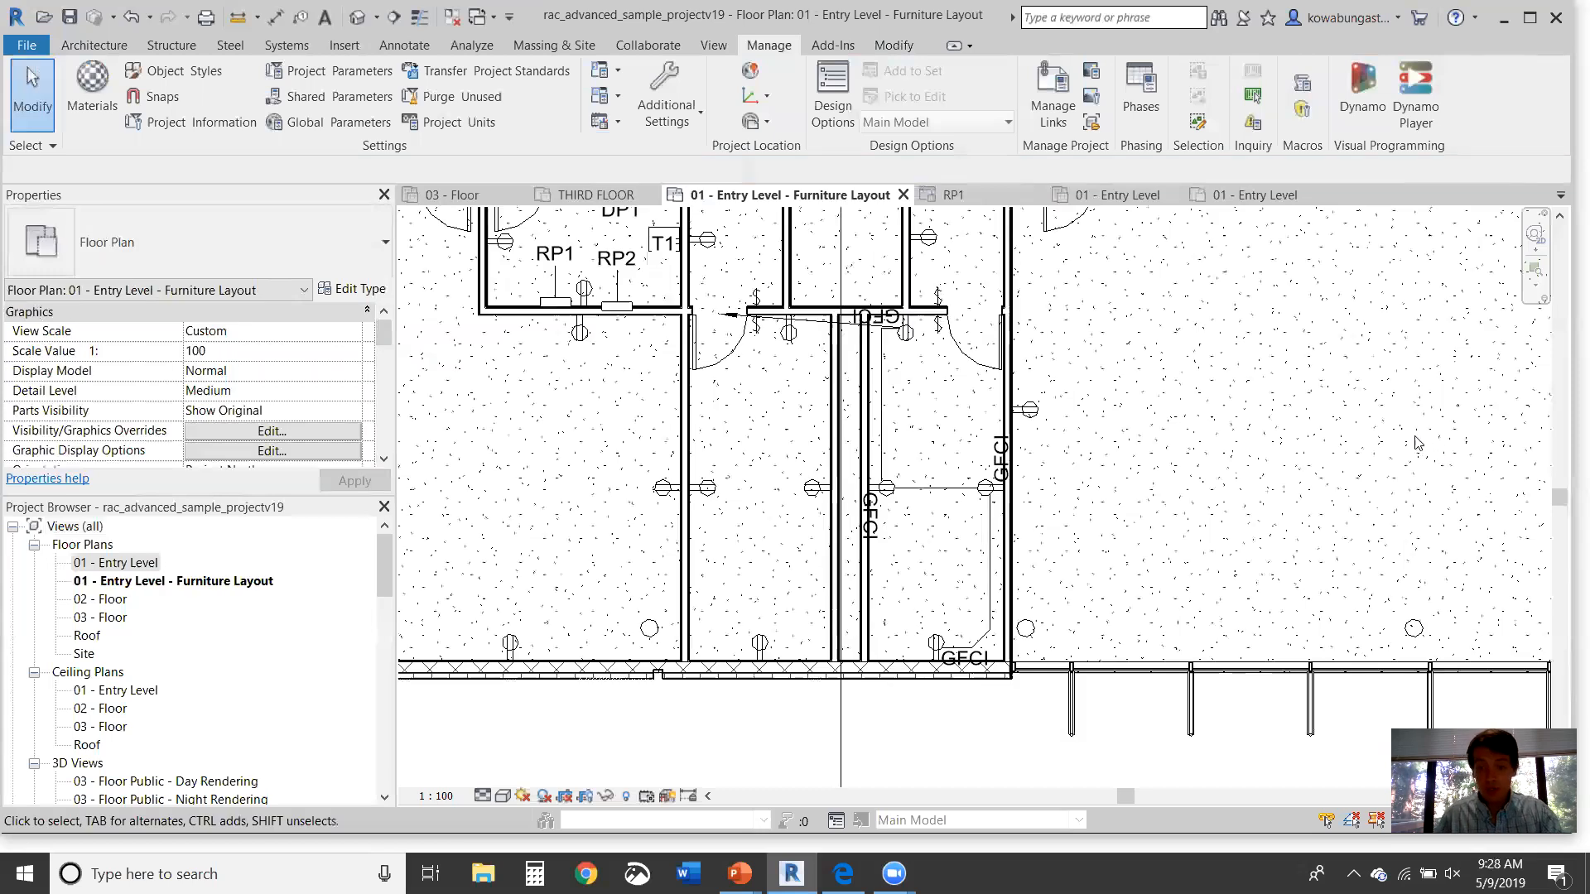
# Step: Zoom out slightly on the floor plan, then bring the PowerPoint webinar slide show to the front
pyautogui.scroll(-2, 1143, 431)
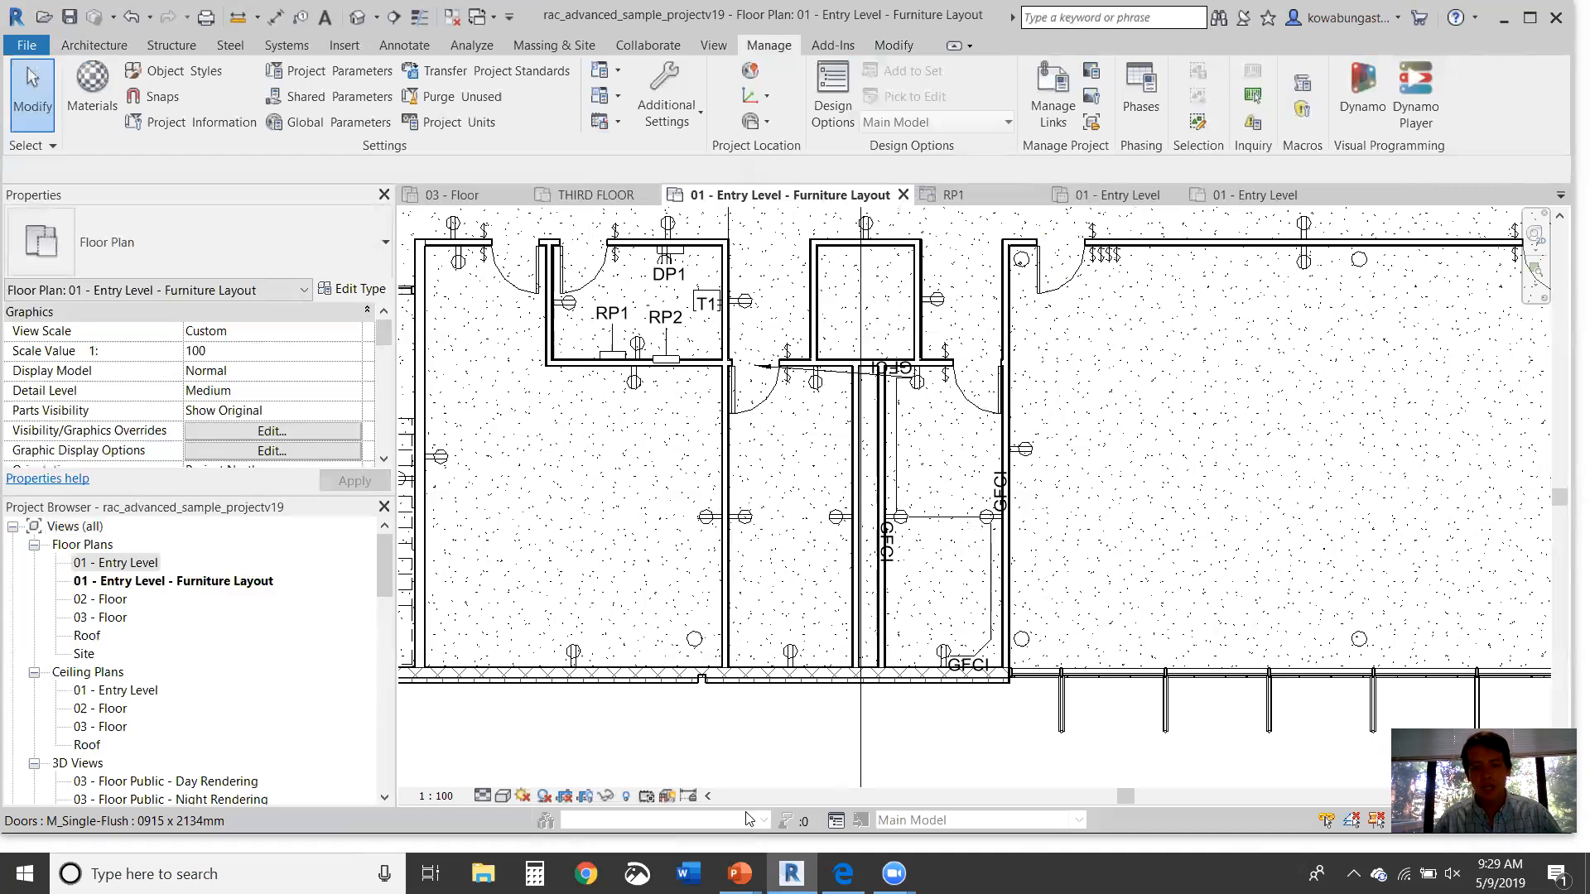
pyautogui.moveTo(740, 874)
pyautogui.click(851, 786)
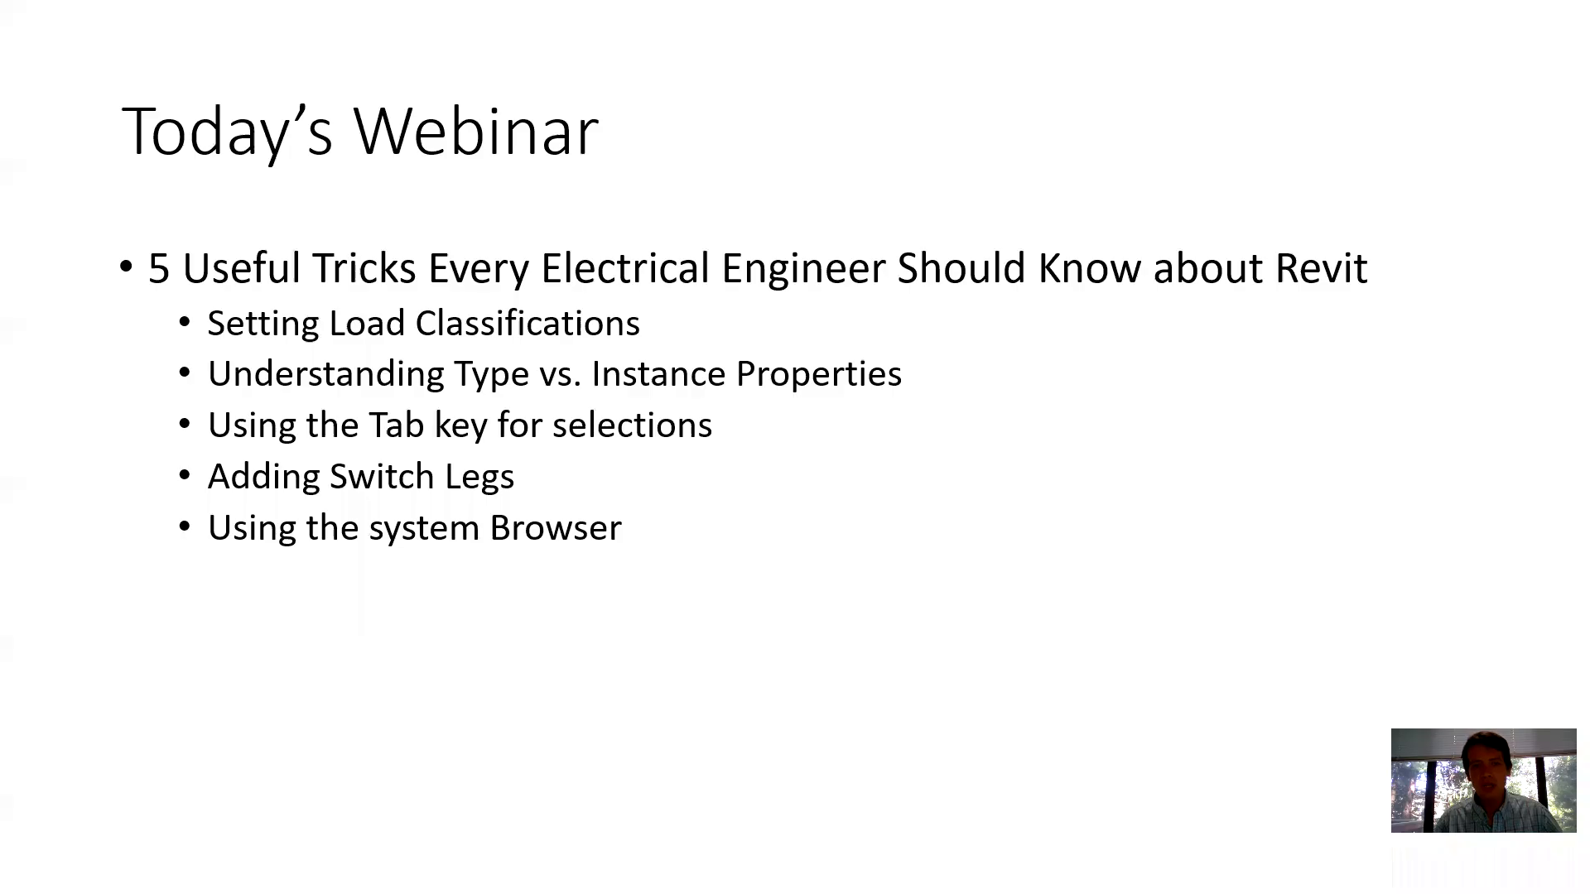